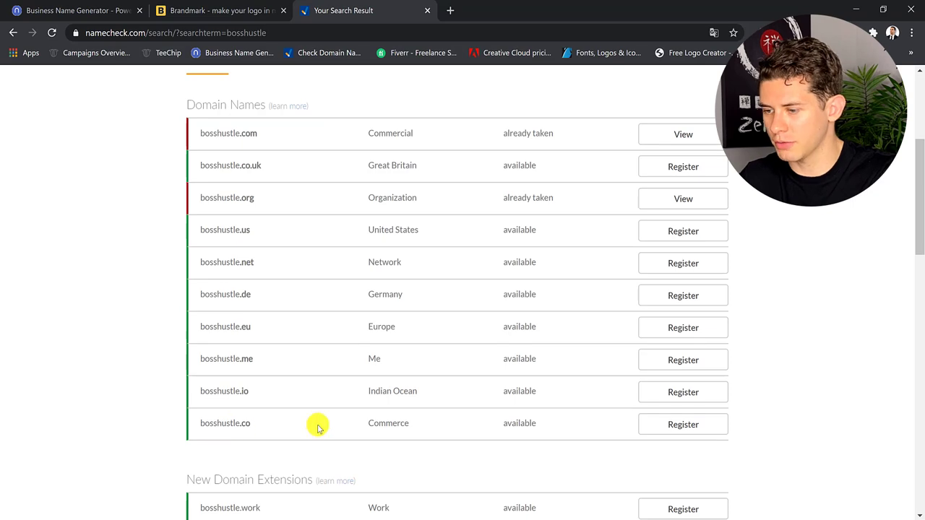
# Look over the BOSSHUSTLE logo page and Namelix name ideas, then return to the bosshustle domain report
pyautogui.scroll(-3, 304, 409)
pyautogui.scroll(-1, 238, 290)
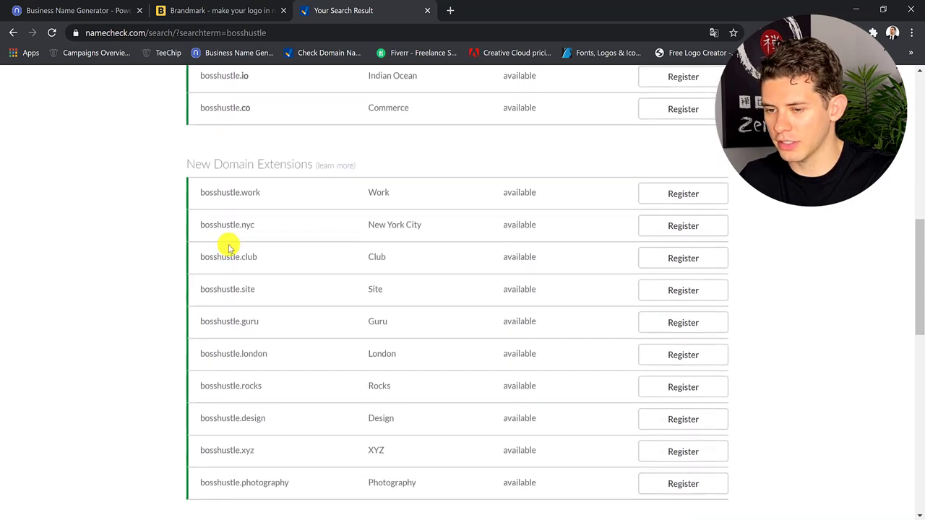
pyautogui.scroll(3, 233, 285)
pyautogui.click(191, 7)
pyautogui.click(109, 10)
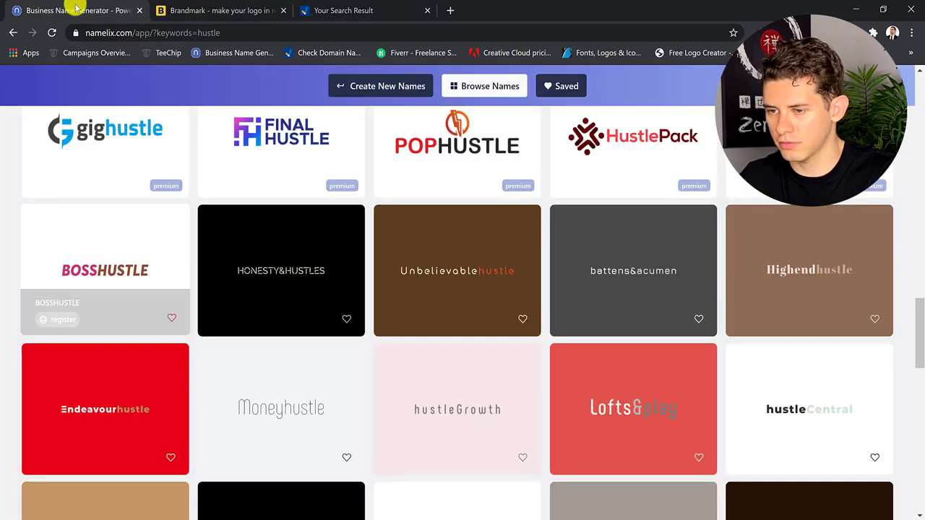
pyautogui.scroll(-5, 92, 347)
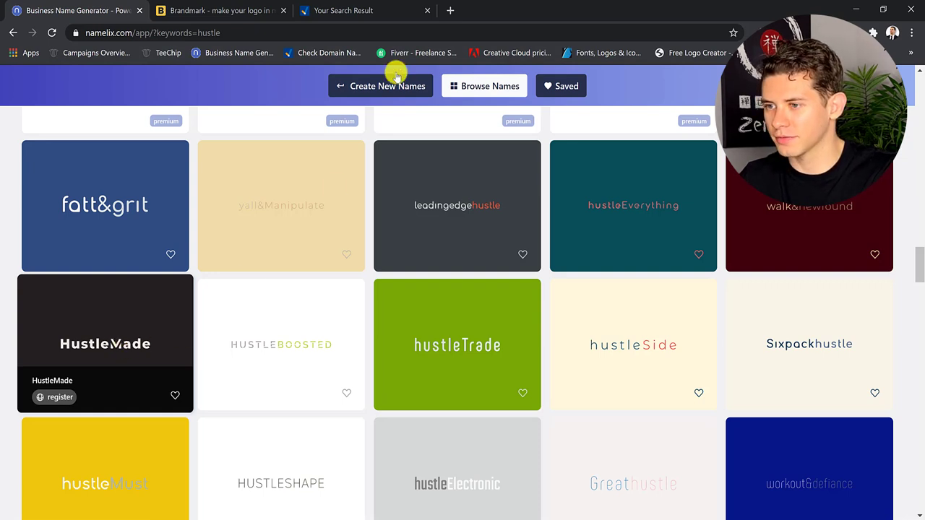
pyautogui.click(369, 10)
pyautogui.scroll(5, 377, 266)
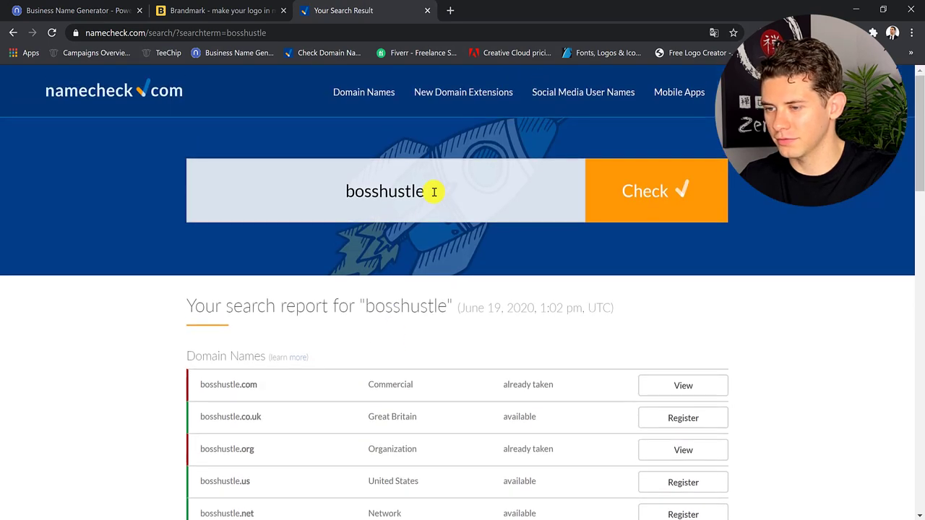
# Check hustlemade in Namecheck: .com and .co.uk taken, .org, .us, .net, .io, .co free
pyautogui.doubleClick(432, 191)
pyautogui.write('hust')
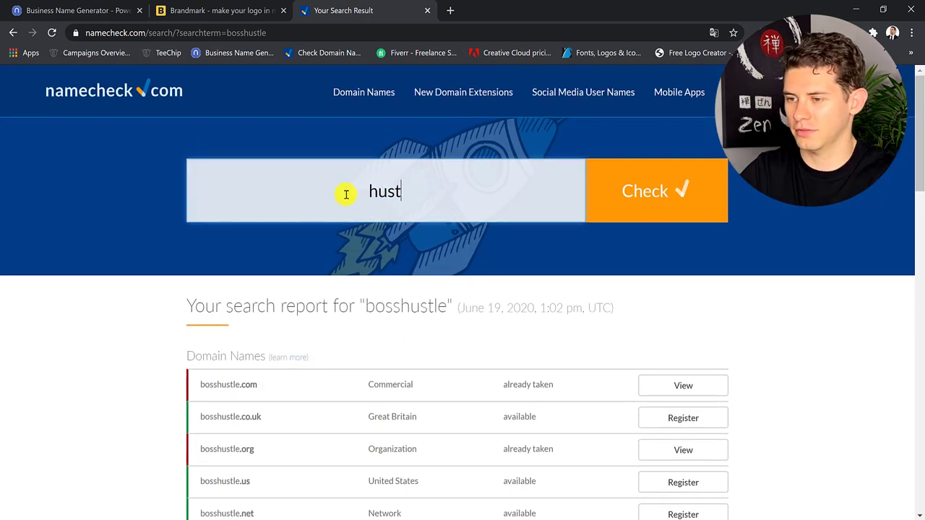
pyautogui.write('lemade')
pyautogui.press('Return')
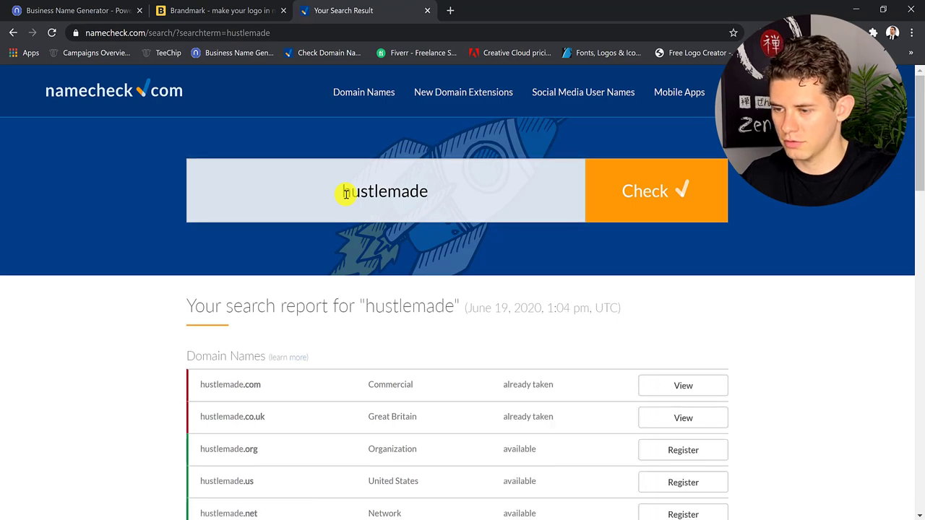
pyautogui.scroll(-3, 290, 383)
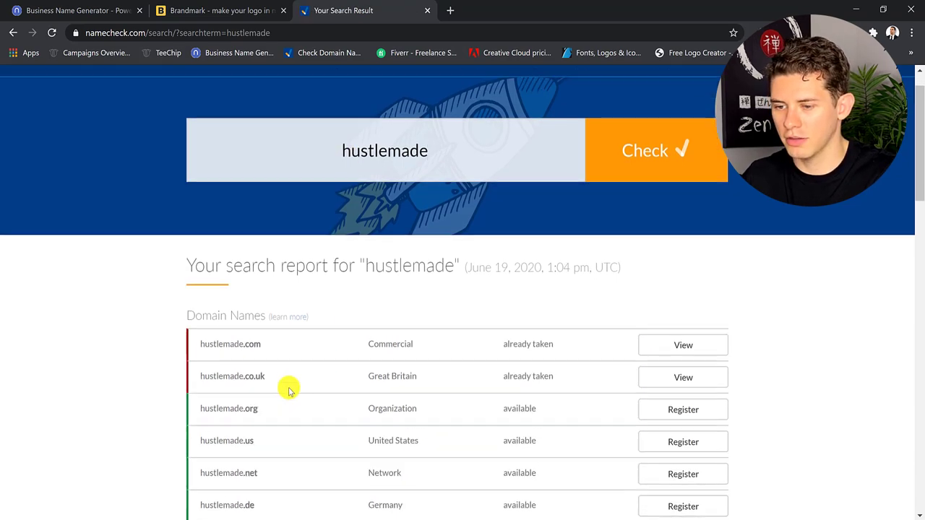
pyautogui.scroll(-2, 300, 377)
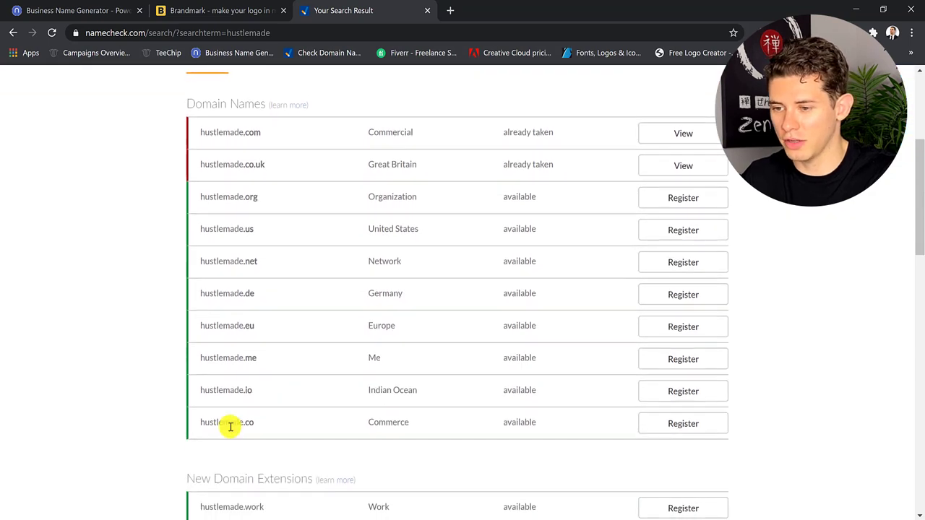
pyautogui.scroll(-1, 282, 426)
pyautogui.doubleClick(388, 359)
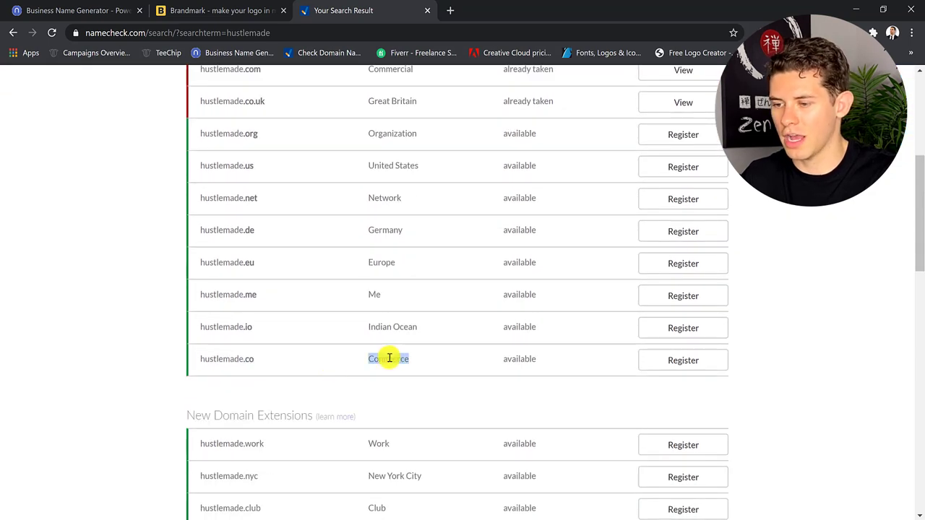
pyautogui.doubleClick(227, 360)
pyautogui.click(277, 364)
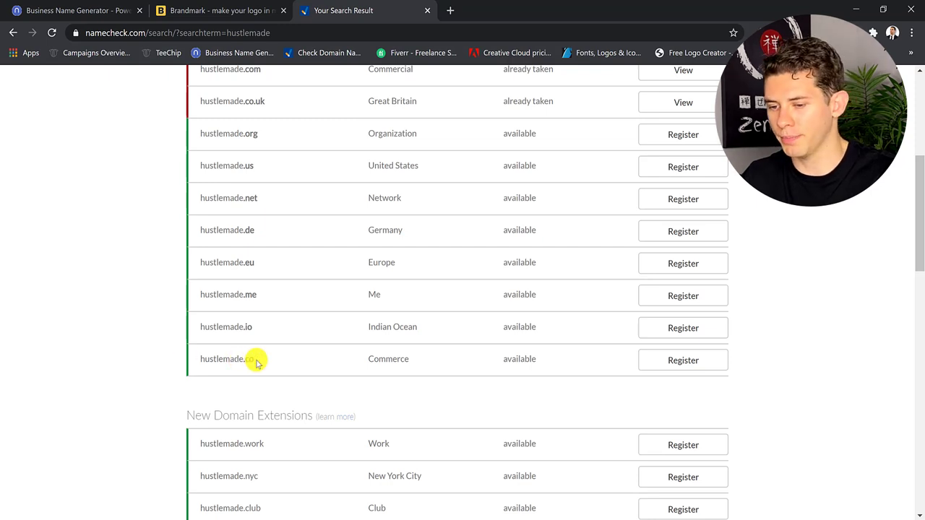
pyautogui.hotkey('ctrl', 't')
pyautogui.click(168, 52)
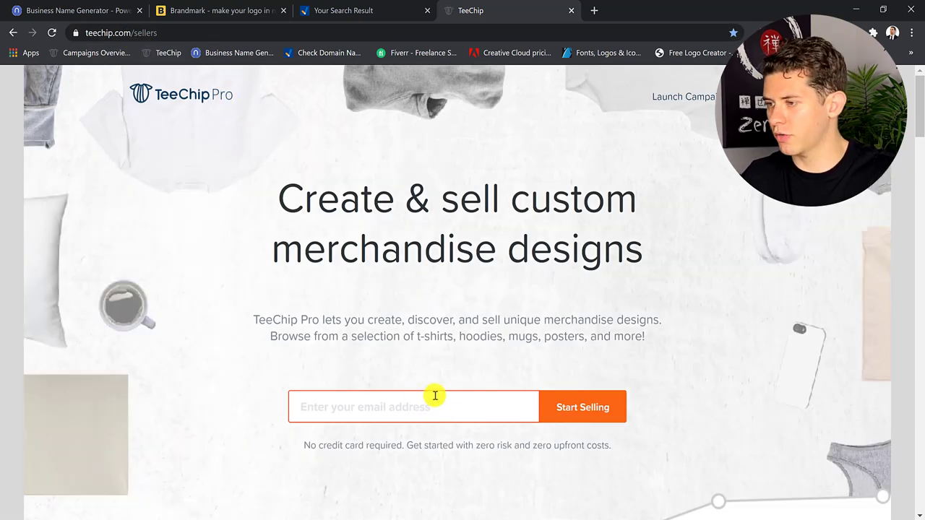
# Enter the account email address to start selling on TeeChip
pyautogui.click(432, 399)
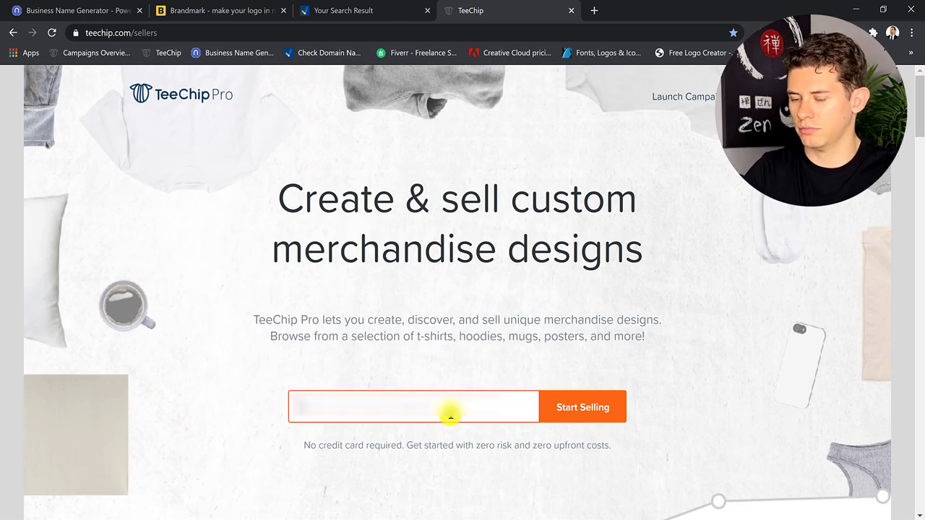
pyautogui.write('[unreadable]ch.com')
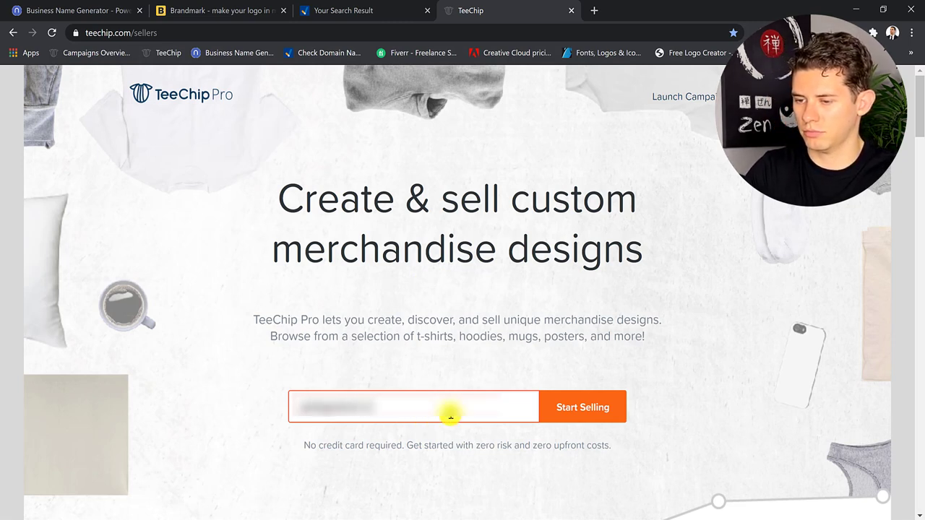
pyautogui.press('Return')
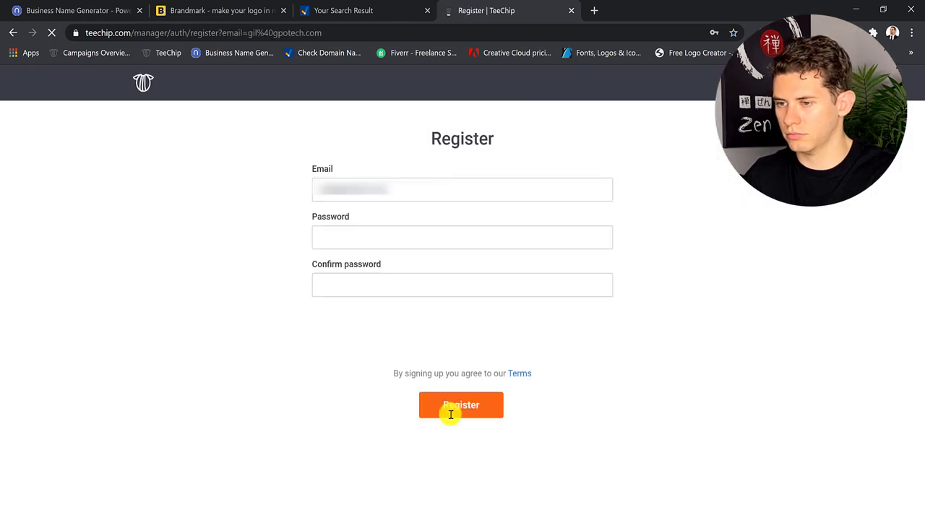
# Set and confirm the account password, pass the robot check, and register
pyautogui.click(452, 238)
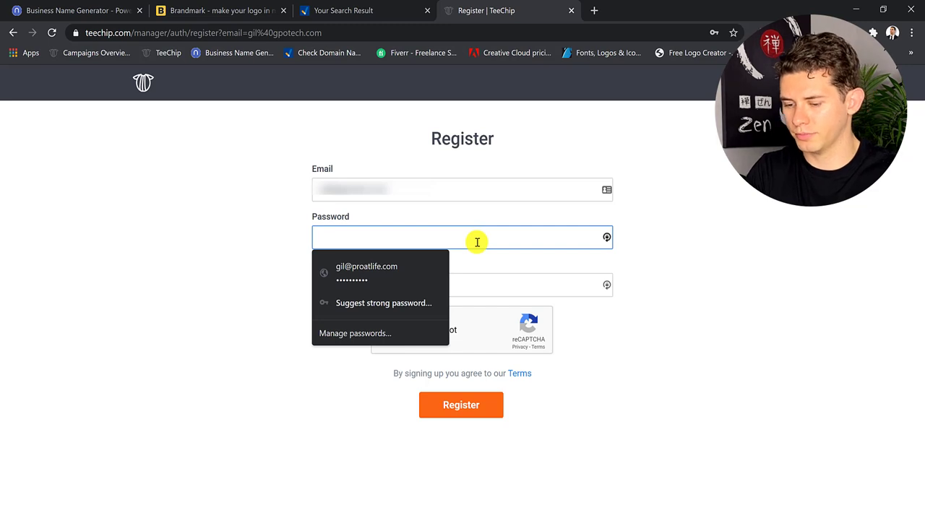
pyautogui.write('•••')
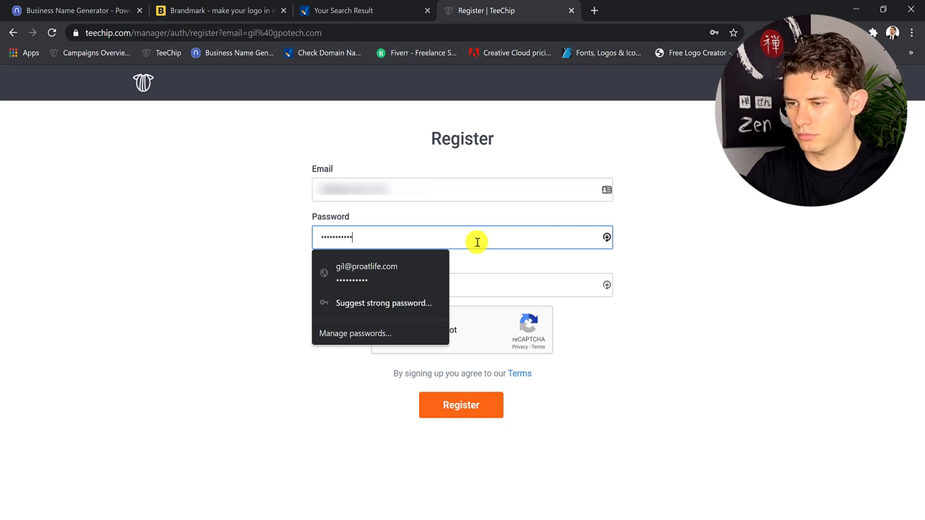
pyautogui.press('Tab')
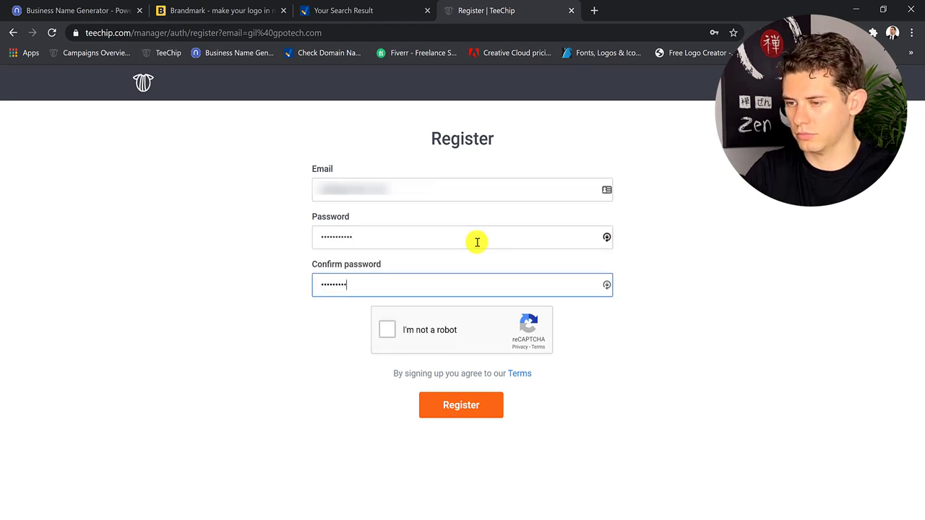
pyautogui.write('•••••••••••')
pyautogui.click(387, 329)
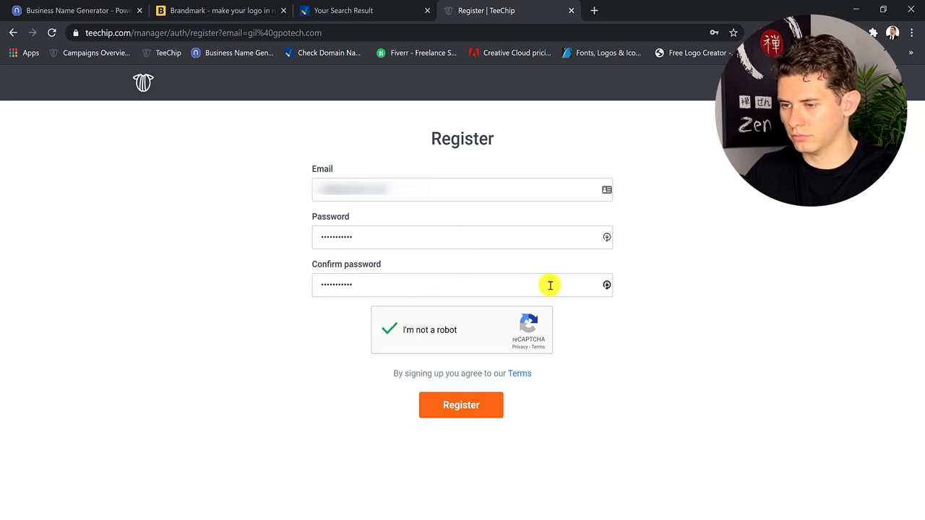
pyautogui.click(461, 406)
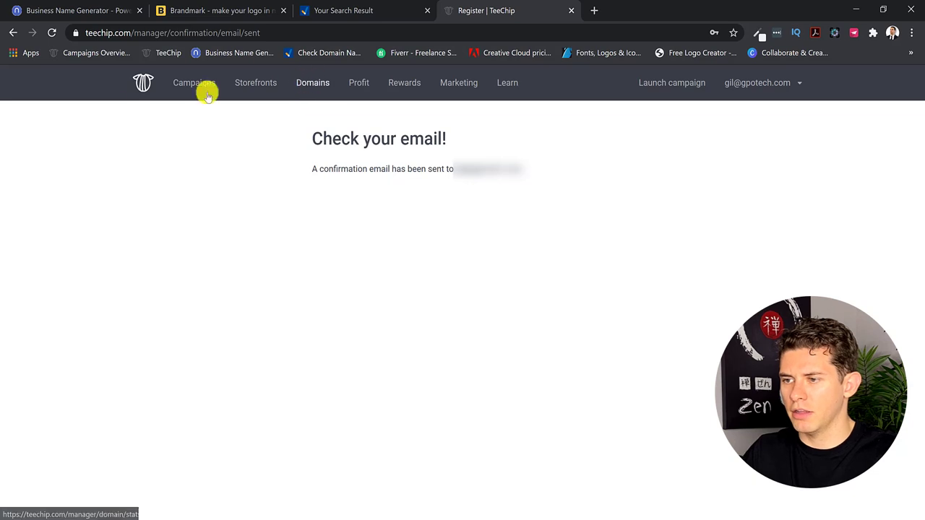
# Go to Domains, pick ENGLISH as the language, and choose Create domain
pyautogui.click(316, 84)
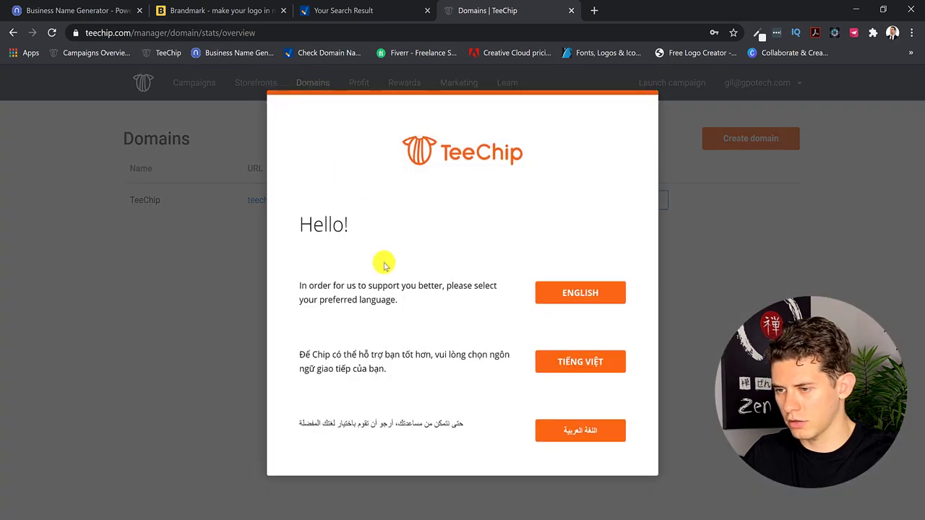
pyautogui.click(582, 298)
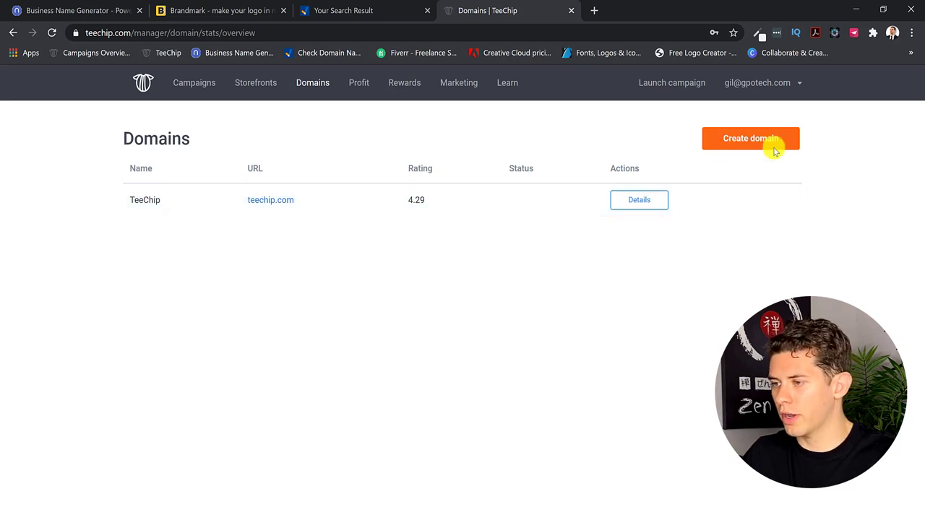
pyautogui.click(749, 140)
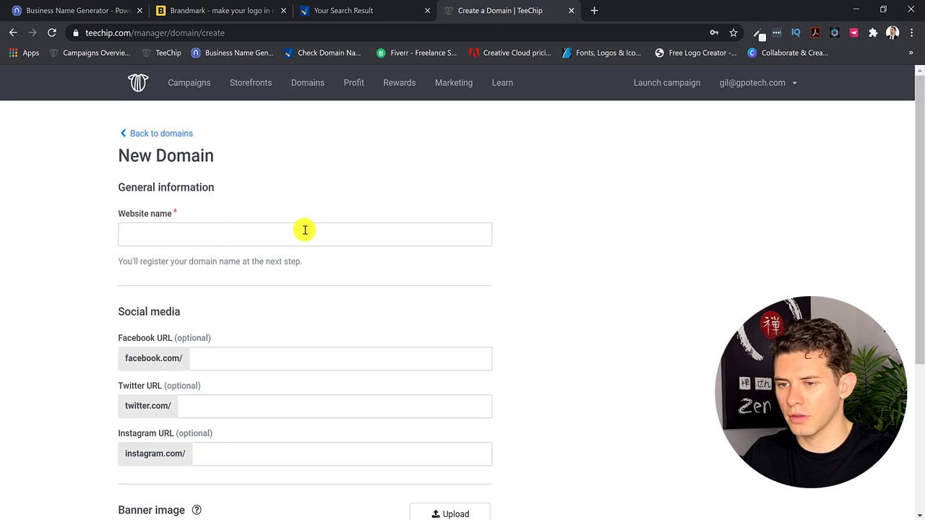
# Enter 'Hustle Made' as the website name and continue to the Register Domain page
pyautogui.click(309, 231)
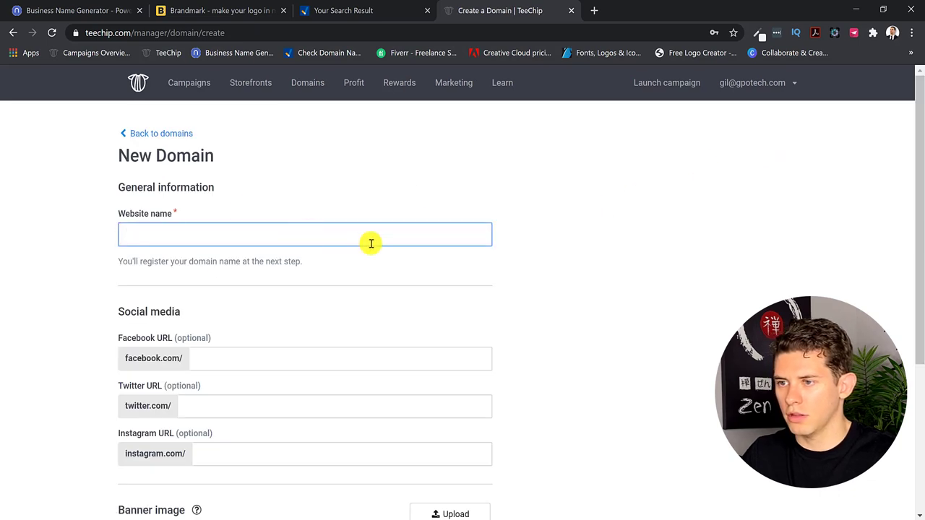
pyautogui.click(357, 9)
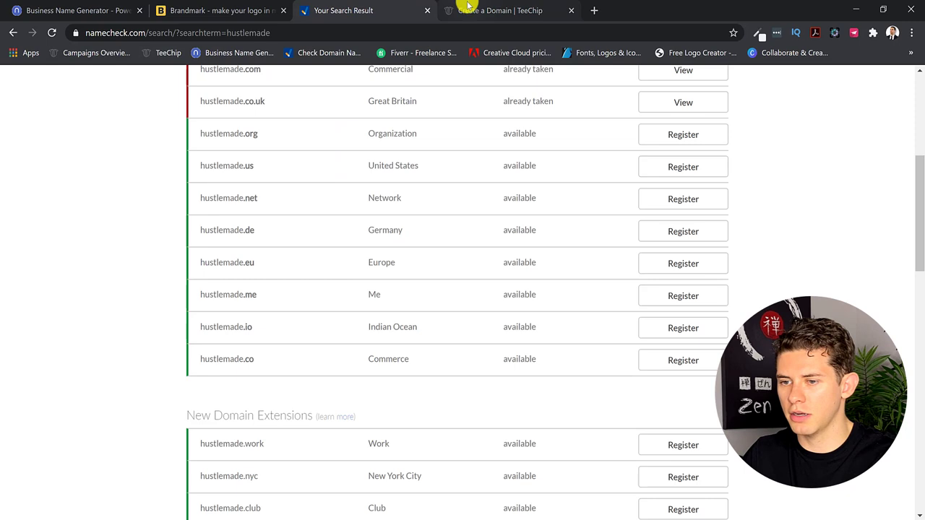
pyautogui.click(464, 9)
pyautogui.write('Hus')
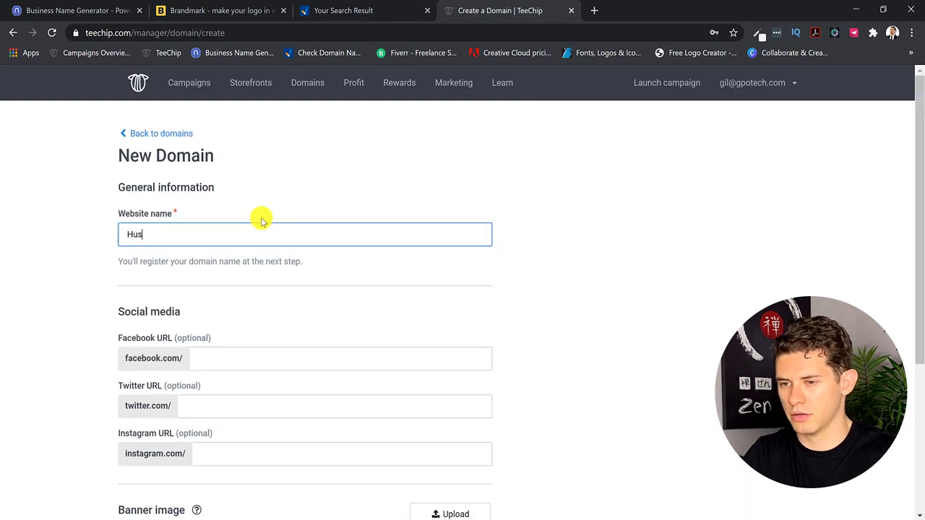
pyautogui.write('tle Made')
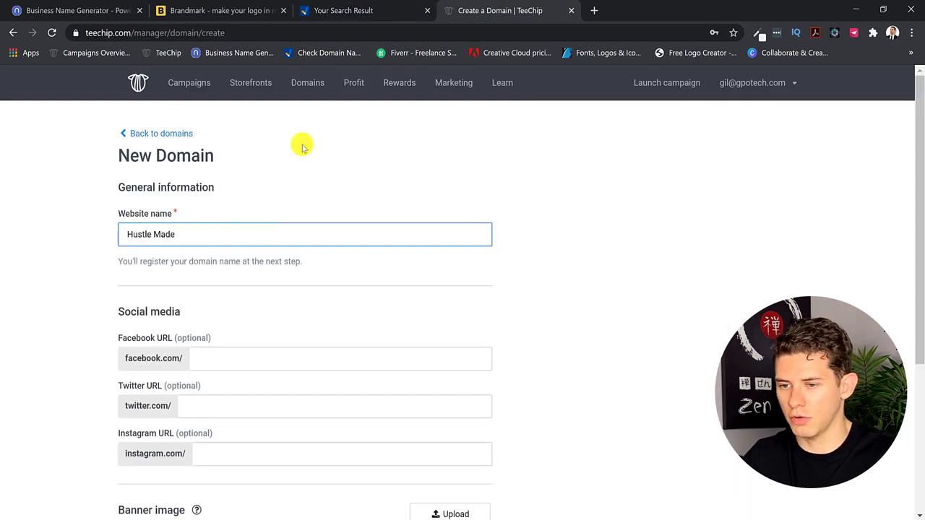
pyautogui.scroll(-3, 291, 311)
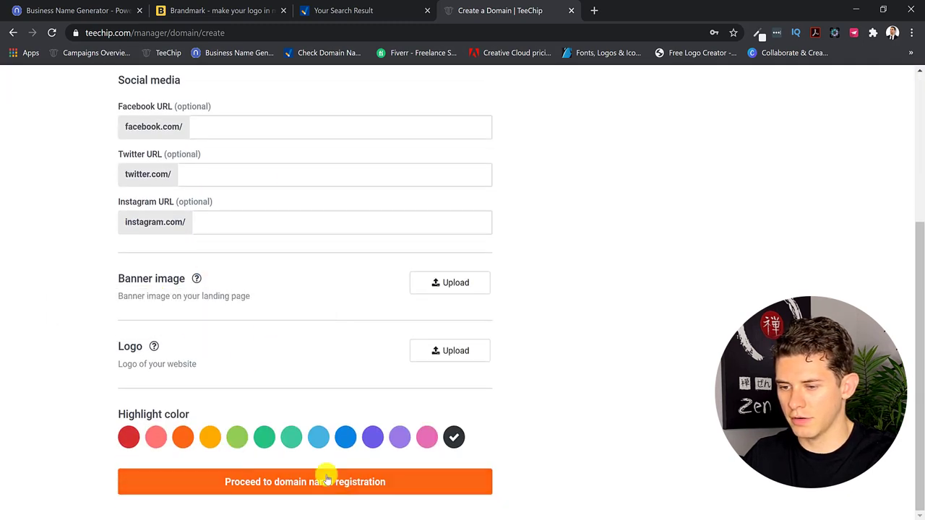
pyautogui.click(297, 489)
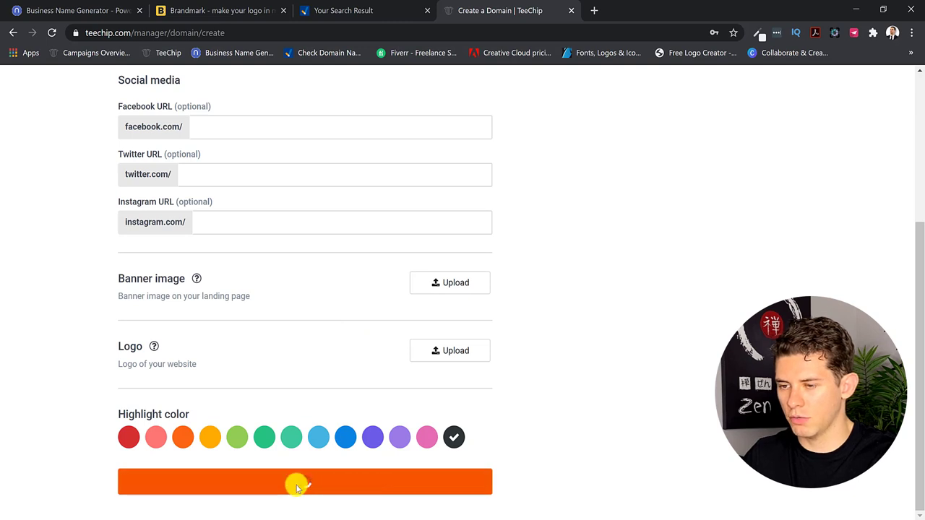
pyautogui.click(321, 221)
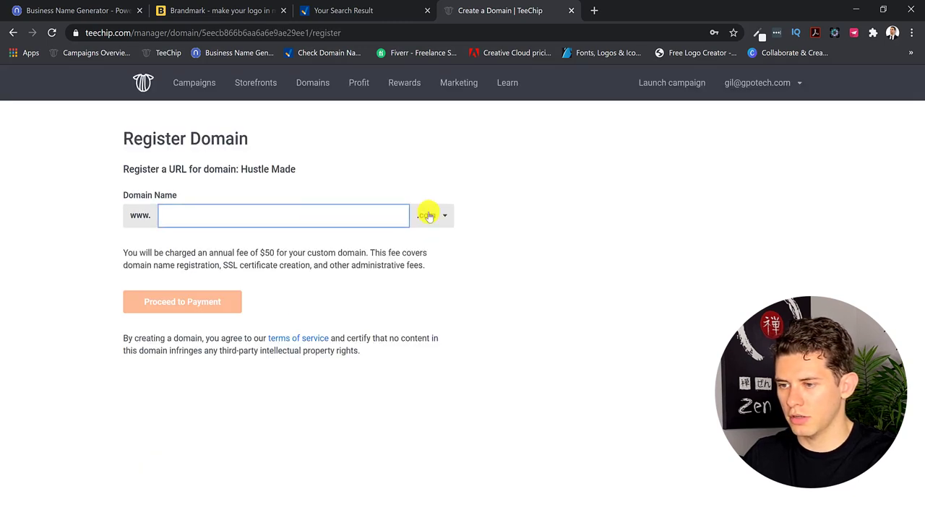
pyautogui.click(428, 216)
# Enter hustlemade with the .co extension, shown available at $50 a year, and proceed to payment
pyautogui.click(426, 354)
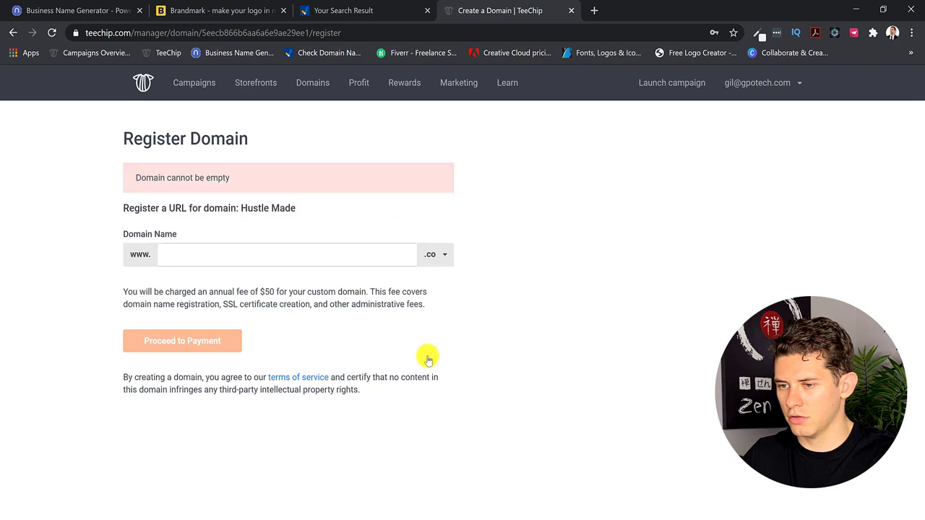
pyautogui.click(316, 253)
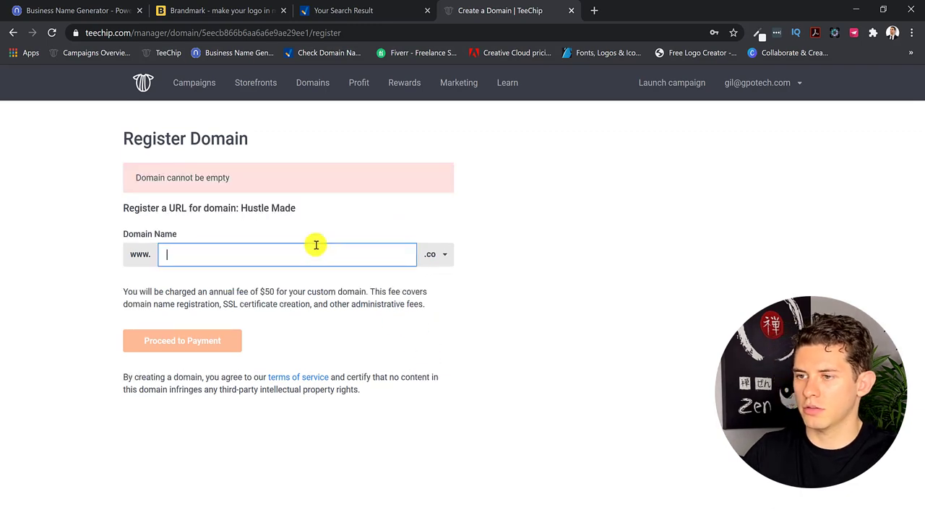
pyautogui.click(383, 8)
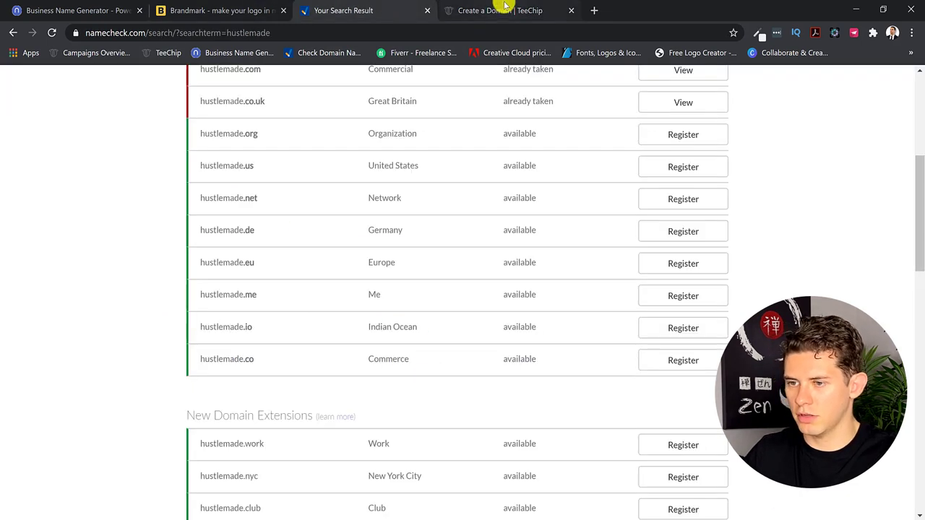
pyautogui.click(506, 10)
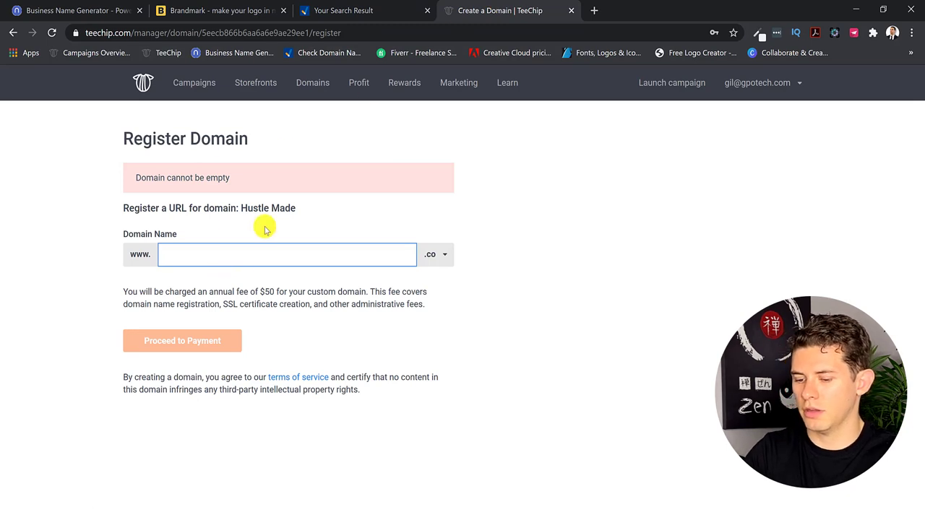
pyautogui.write('hustlemade')
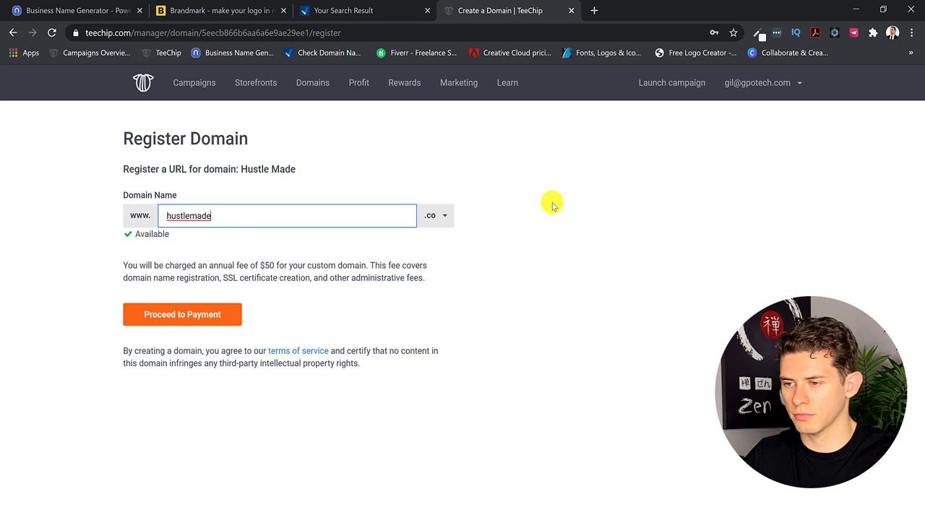
pyautogui.click(194, 315)
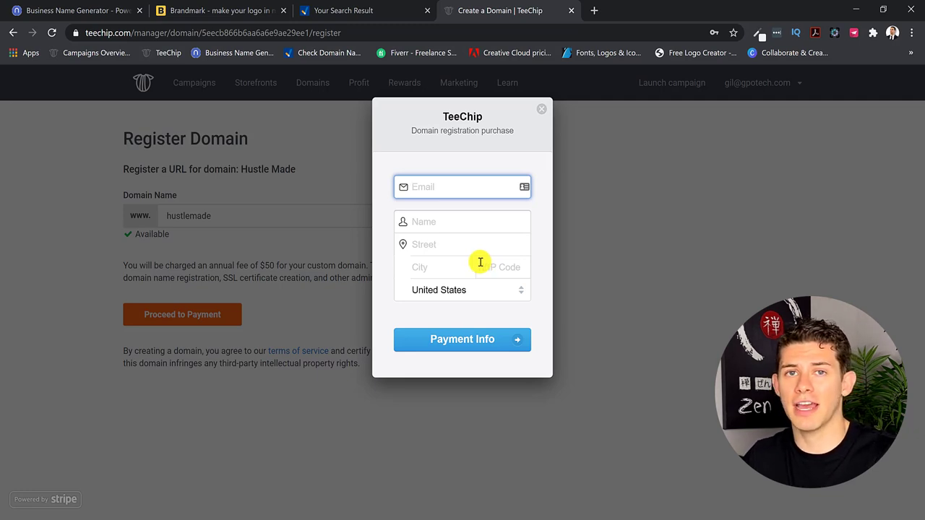
# Close the Stripe domain payment form without buying
pyautogui.click(698, 273)
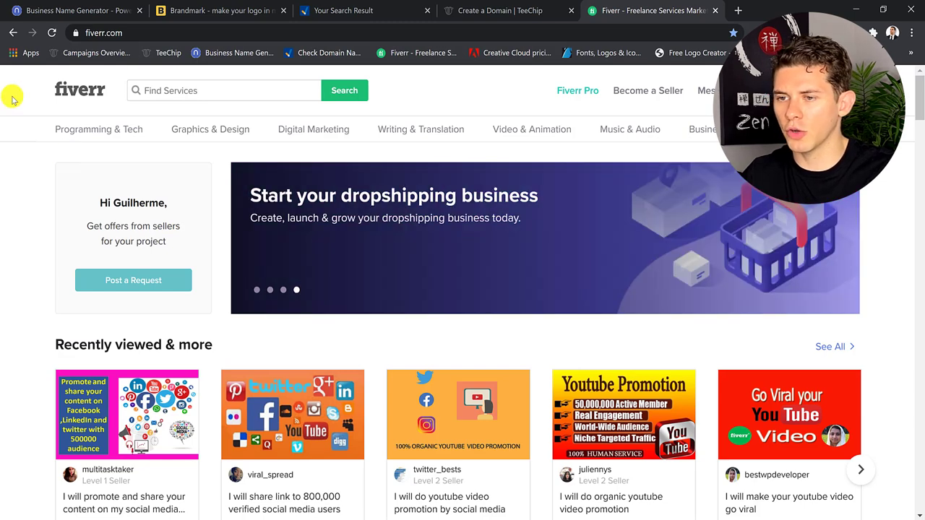
# Search Fiverr for 'logo' and apply a Max budget of $10
pyautogui.click(215, 99)
pyautogui.write('logo')
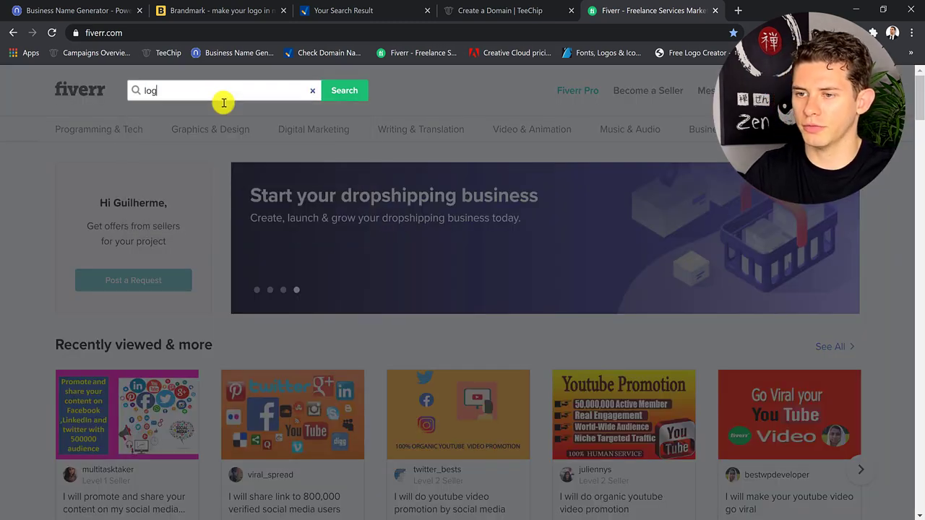
pyautogui.press('Return')
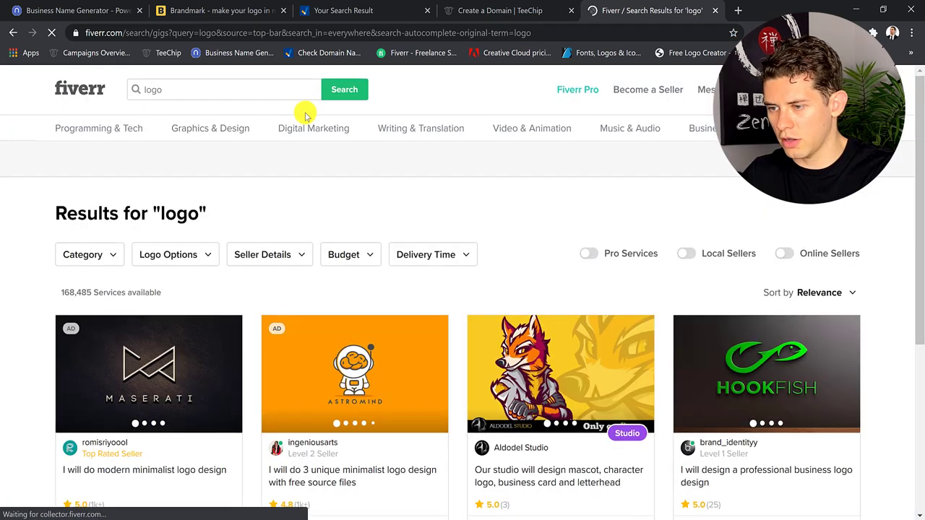
pyautogui.scroll(-3, 314, 166)
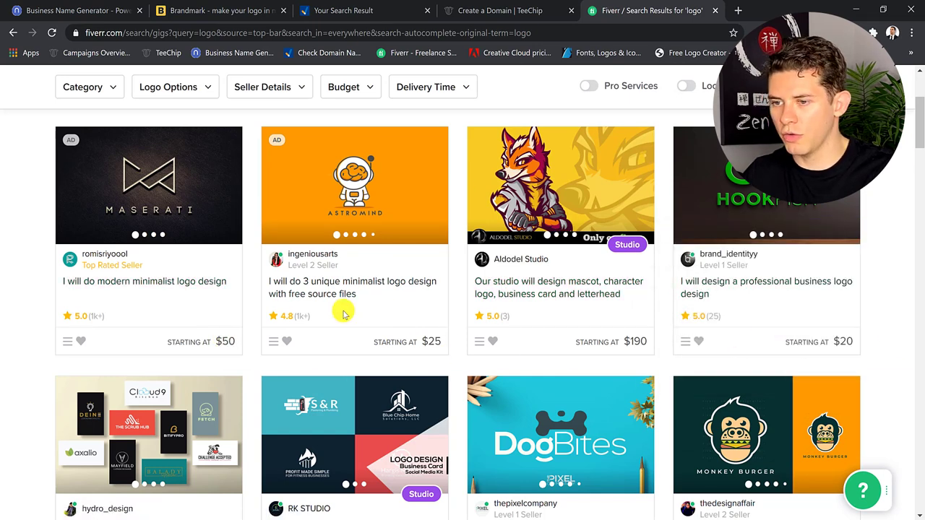
pyautogui.scroll(3, 340, 310)
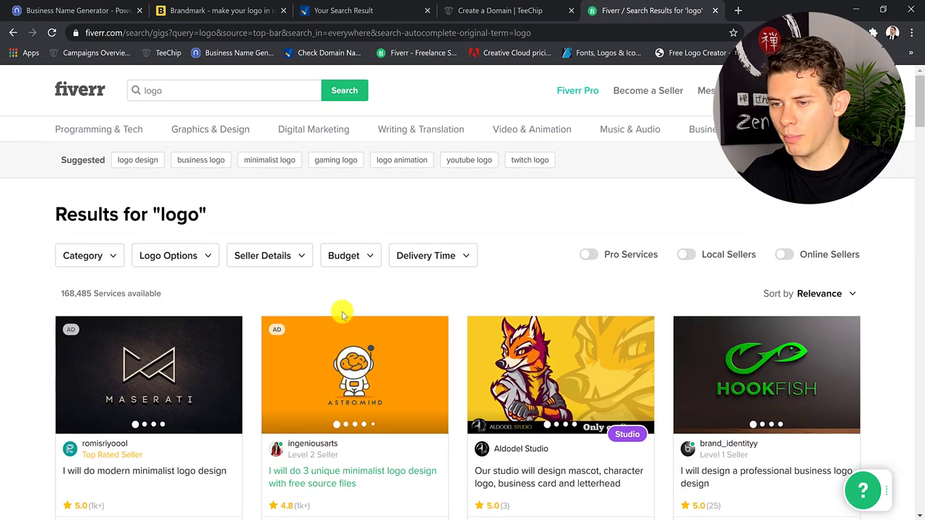
pyautogui.click(357, 258)
pyautogui.click(393, 310)
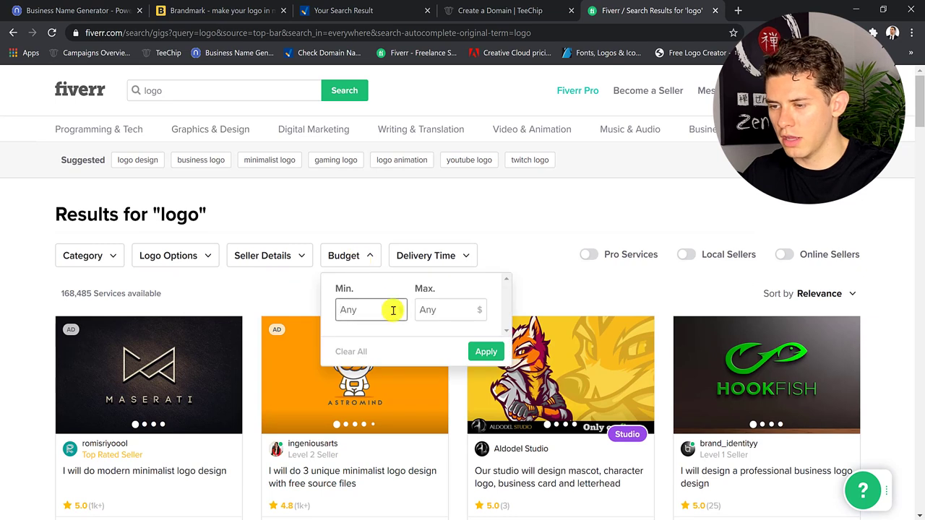
pyautogui.click(445, 310)
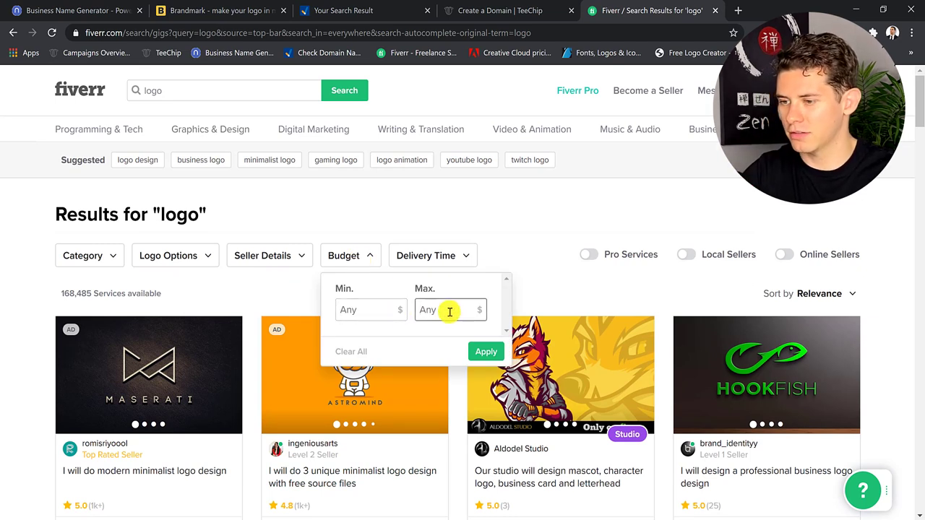
pyautogui.click(490, 352)
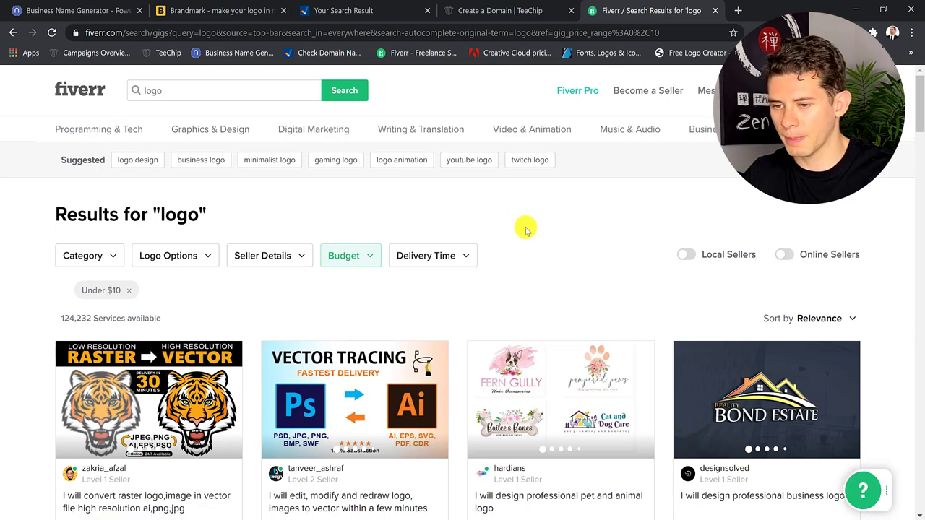
pyautogui.scroll(-3, 518, 229)
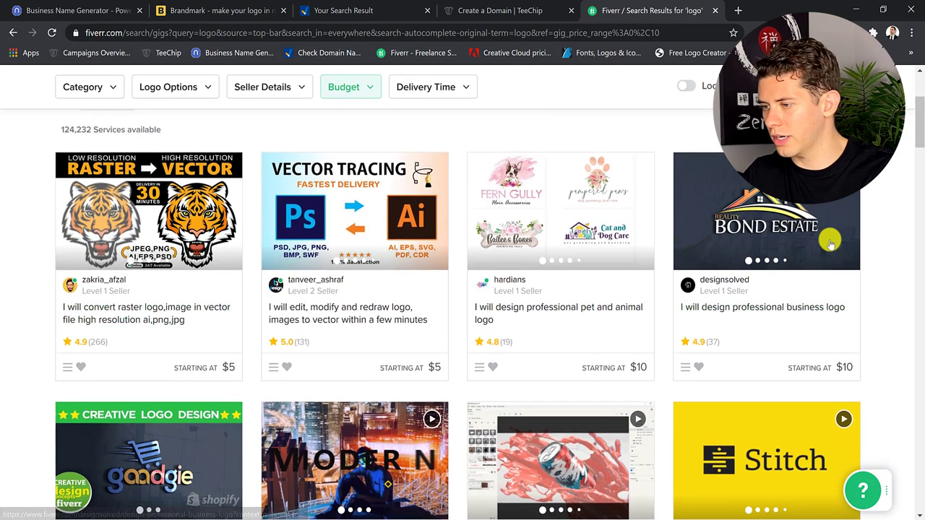
pyautogui.click(786, 228)
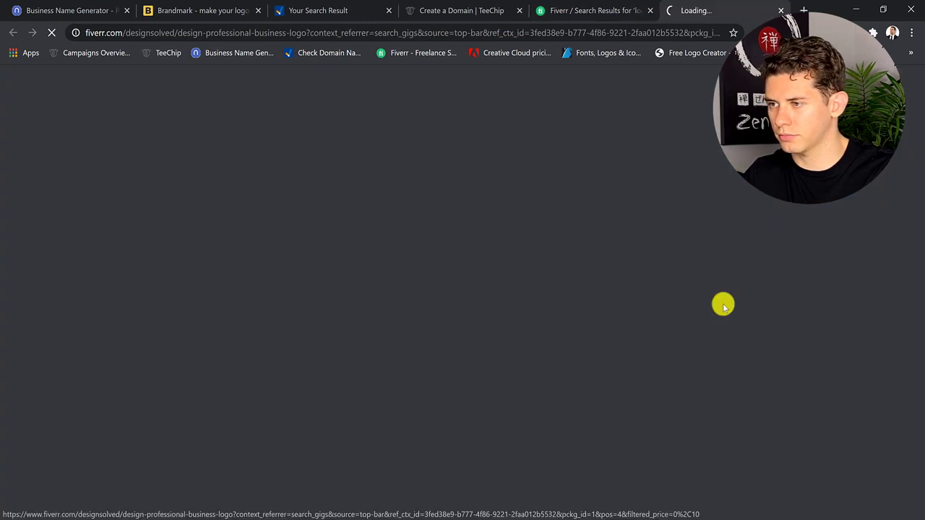
pyautogui.scroll(-3, 514, 249)
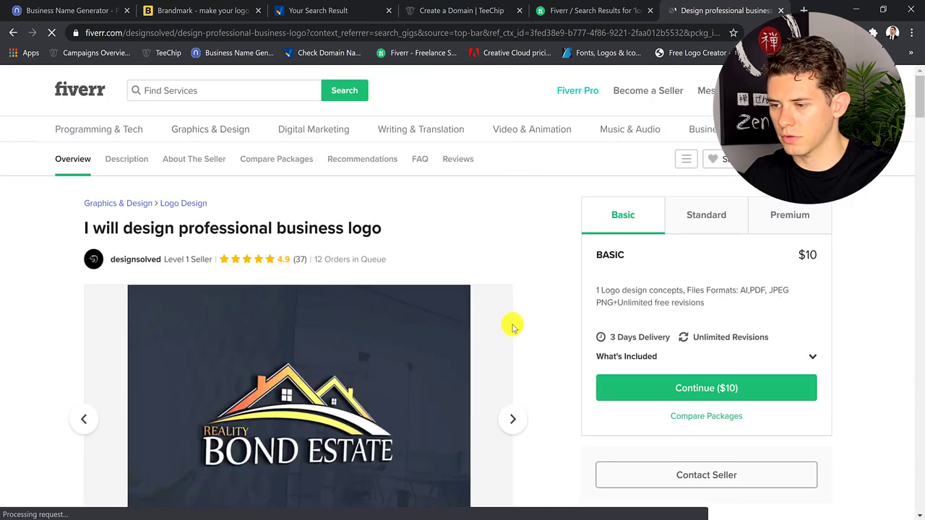
pyautogui.click(513, 423)
pyautogui.click(513, 423)
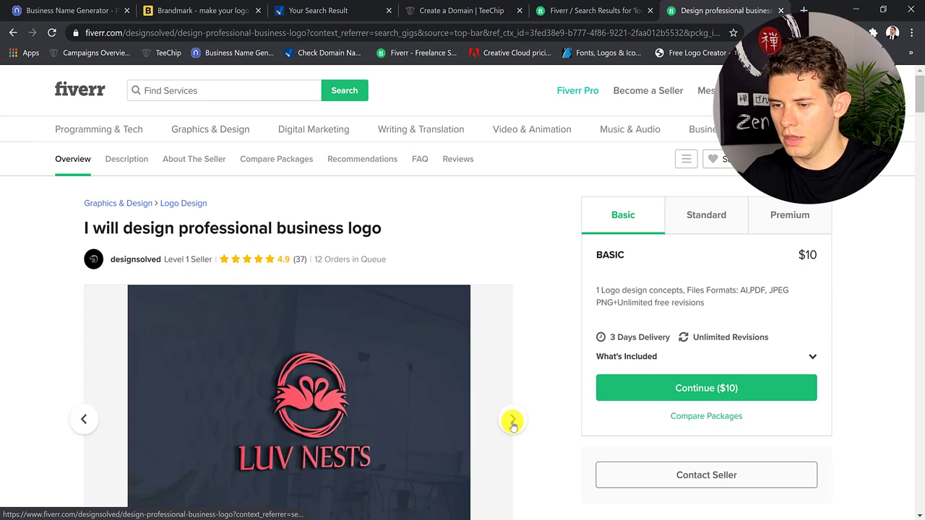
pyautogui.click(512, 422)
pyautogui.click(513, 422)
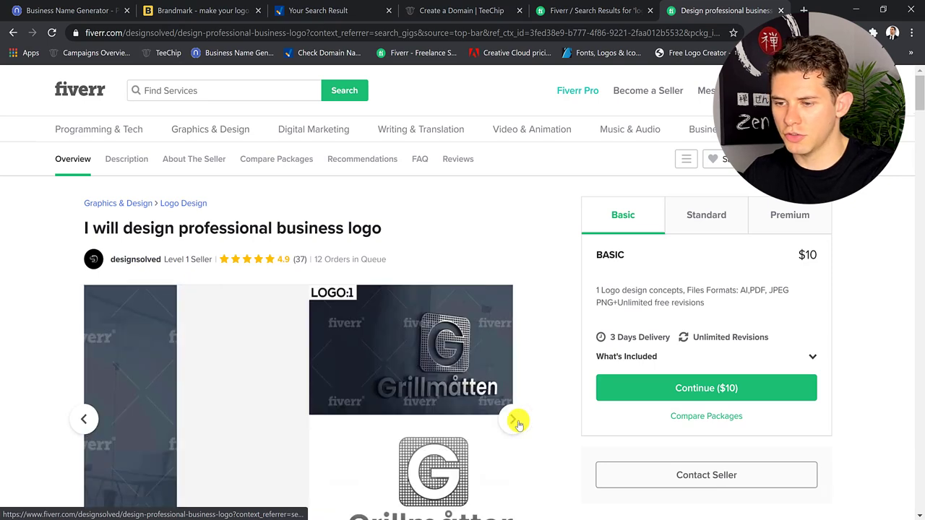
pyautogui.click(515, 423)
pyautogui.click(515, 424)
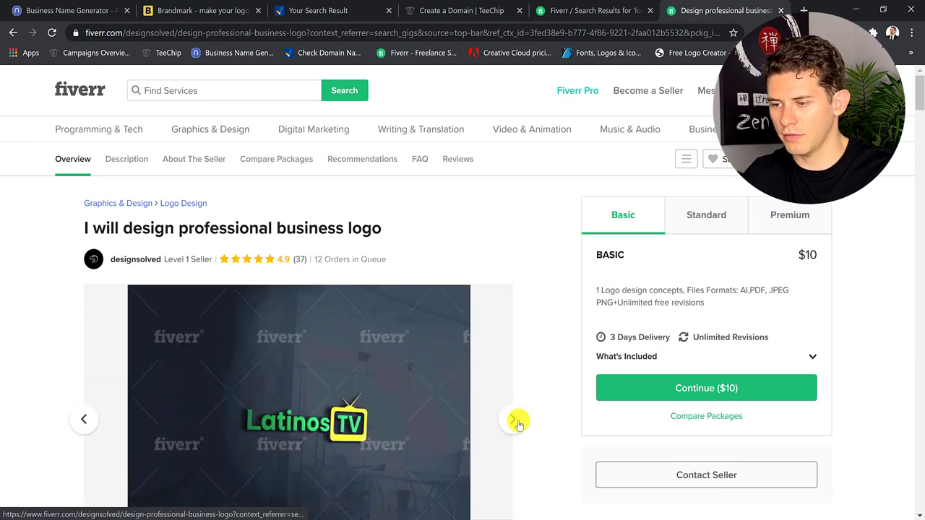
pyautogui.click(515, 425)
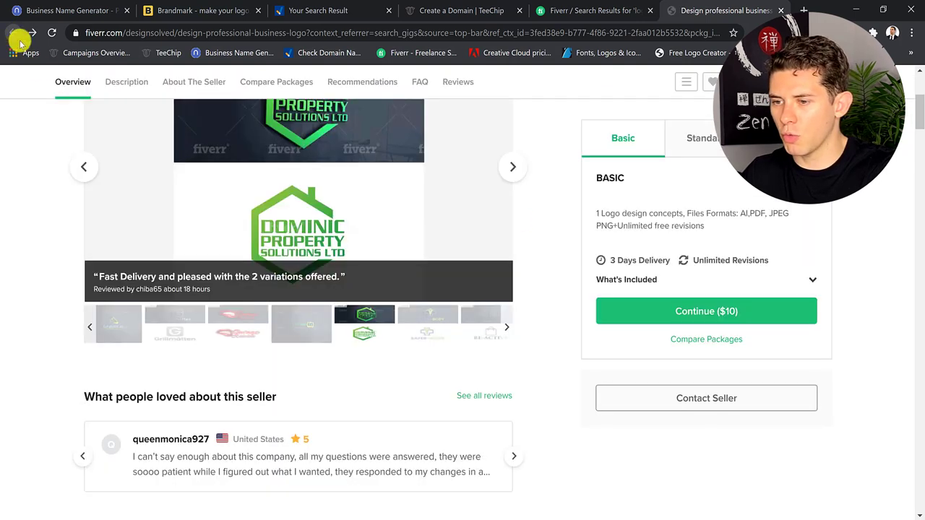
pyautogui.click(10, 33)
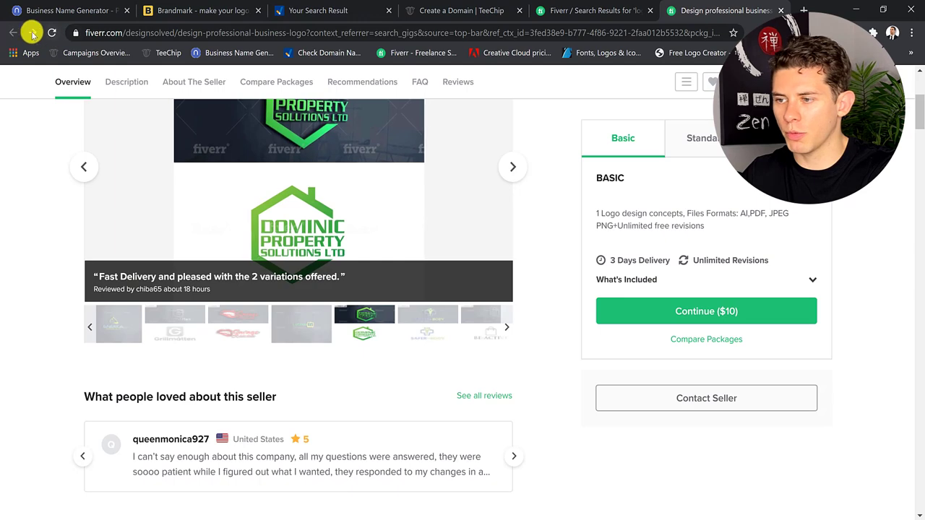
pyautogui.middleClick(741, 12)
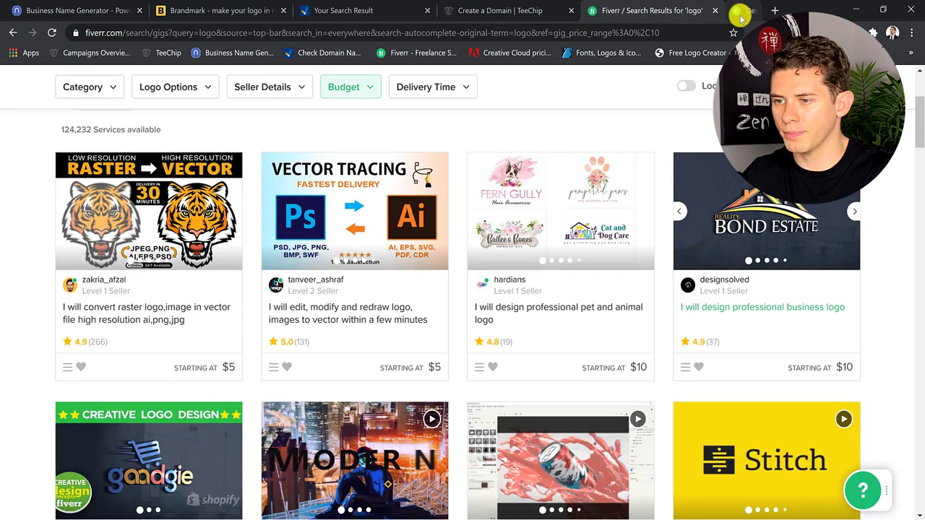
pyautogui.scroll(3, 309, 231)
pyautogui.click(359, 254)
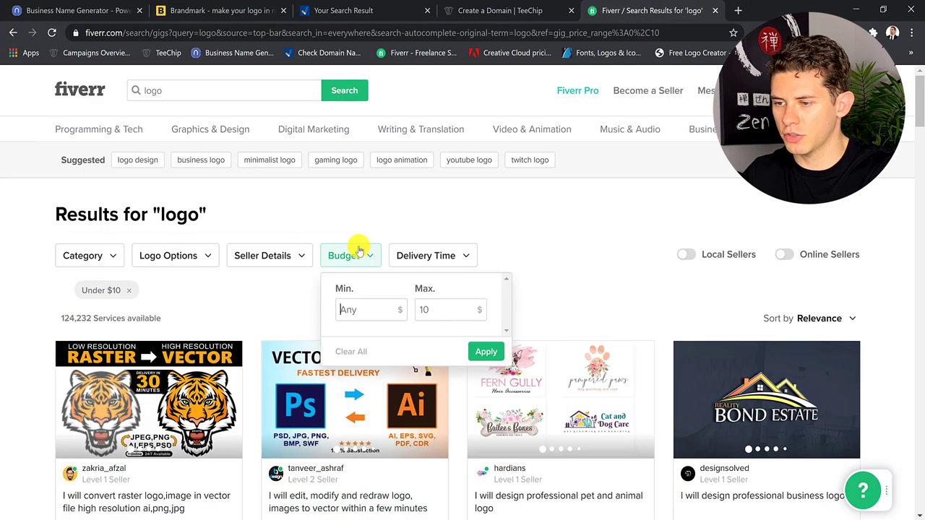
pyautogui.click(470, 316)
pyautogui.write('5')
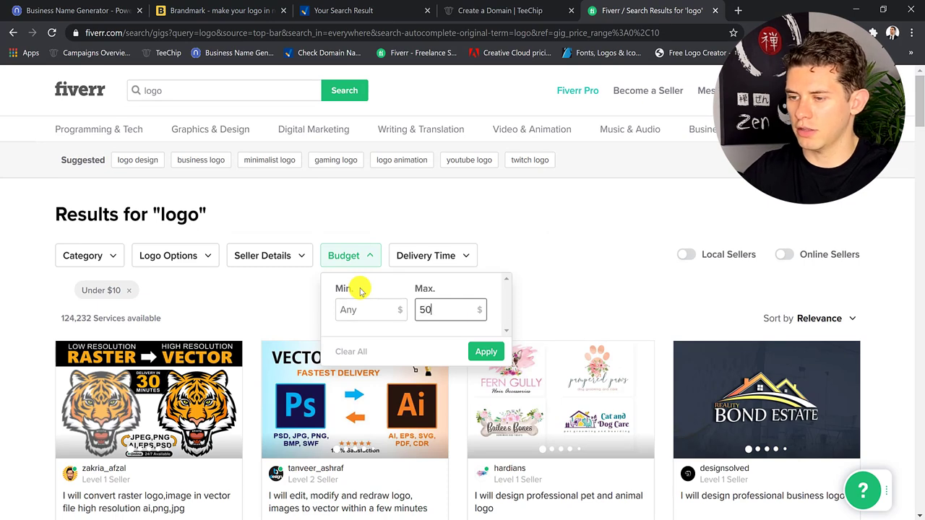
pyautogui.write('0')
pyautogui.click(486, 351)
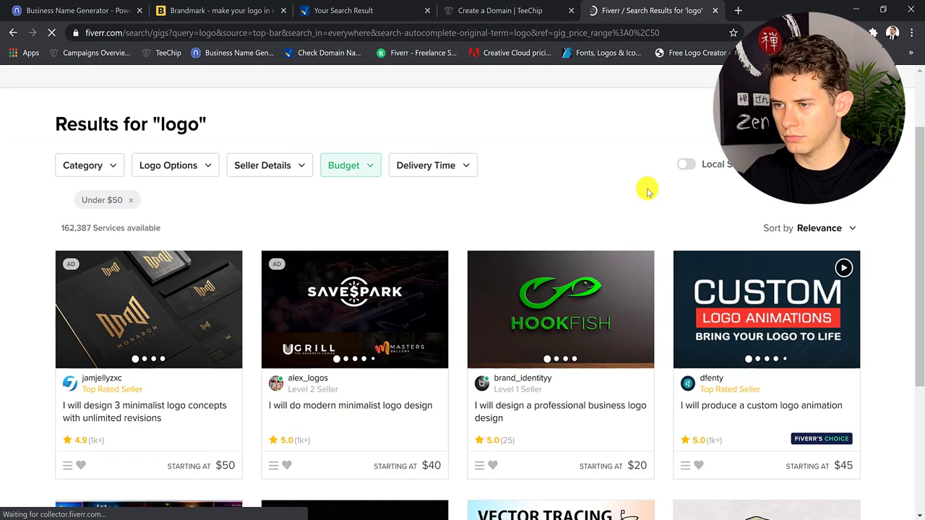
pyautogui.scroll(-2, 657, 178)
pyautogui.scroll(2, 657, 178)
pyautogui.click(134, 293)
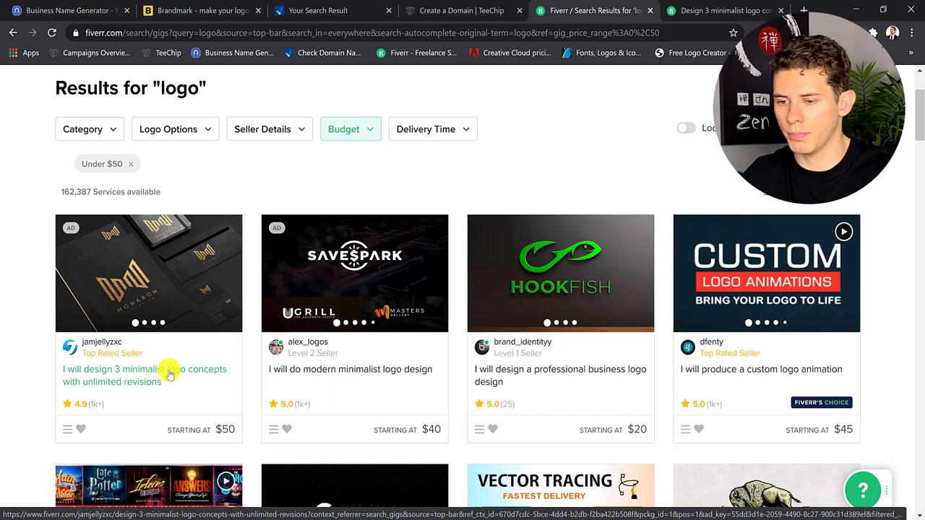
pyautogui.click(719, 10)
pyautogui.scroll(-4, 370, 234)
pyautogui.scroll(2, 533, 262)
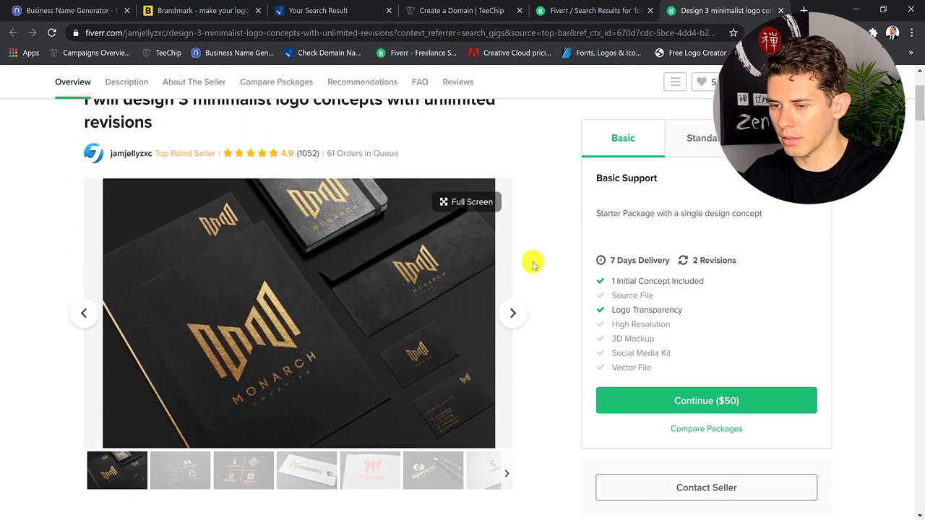
pyautogui.click(511, 316)
pyautogui.click(511, 316)
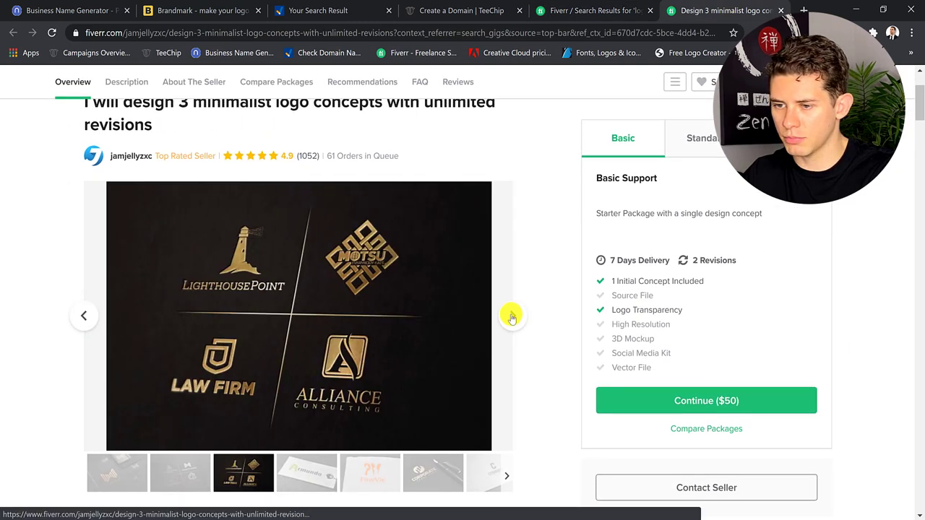
pyautogui.click(511, 315)
pyautogui.click(511, 316)
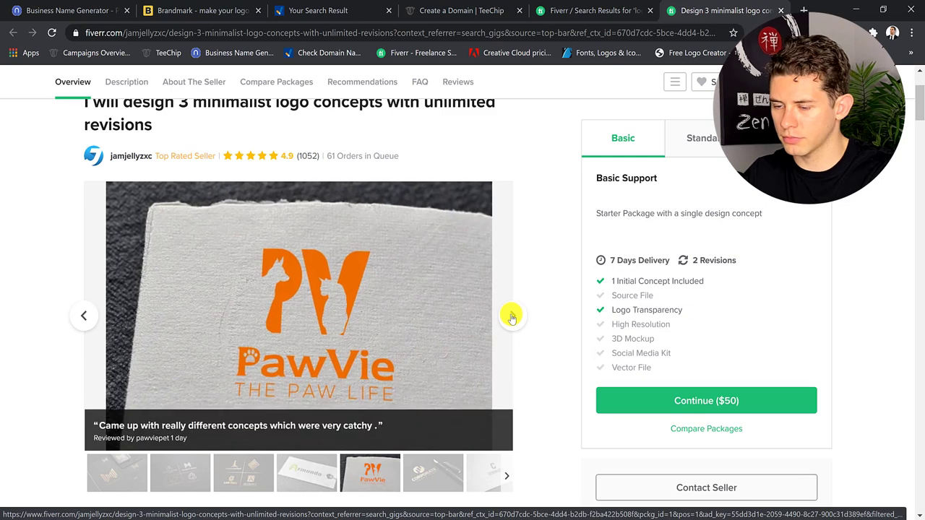
pyautogui.click(513, 316)
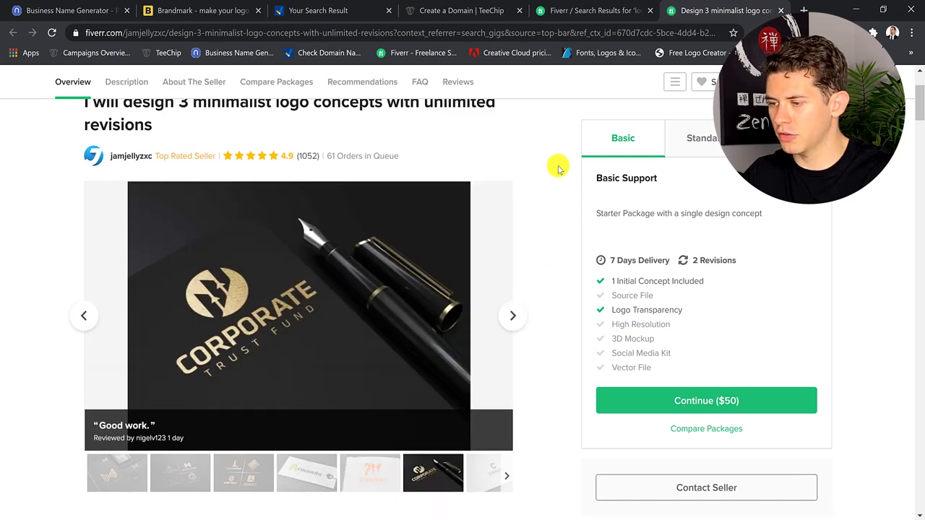
pyautogui.scroll(-3, 562, 166)
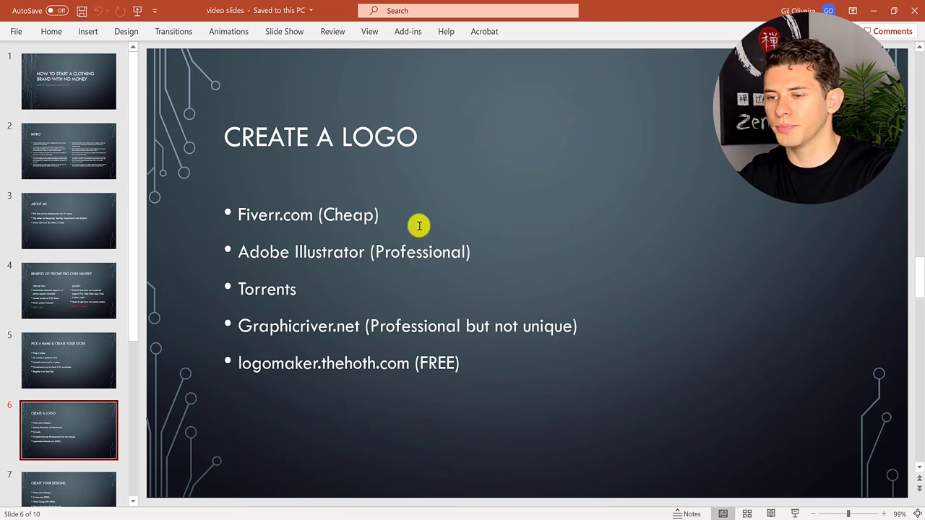
pyautogui.hotkey('alt', 'Tab')
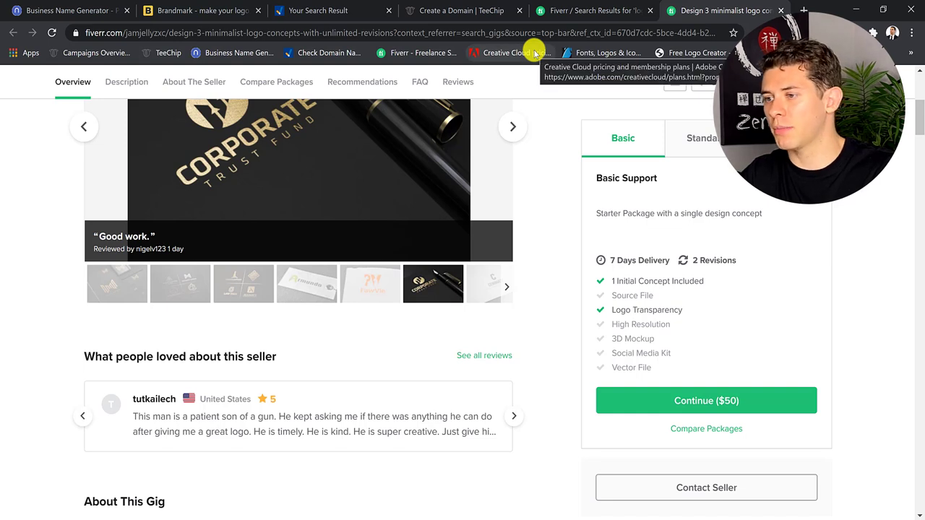
pyautogui.click(534, 53)
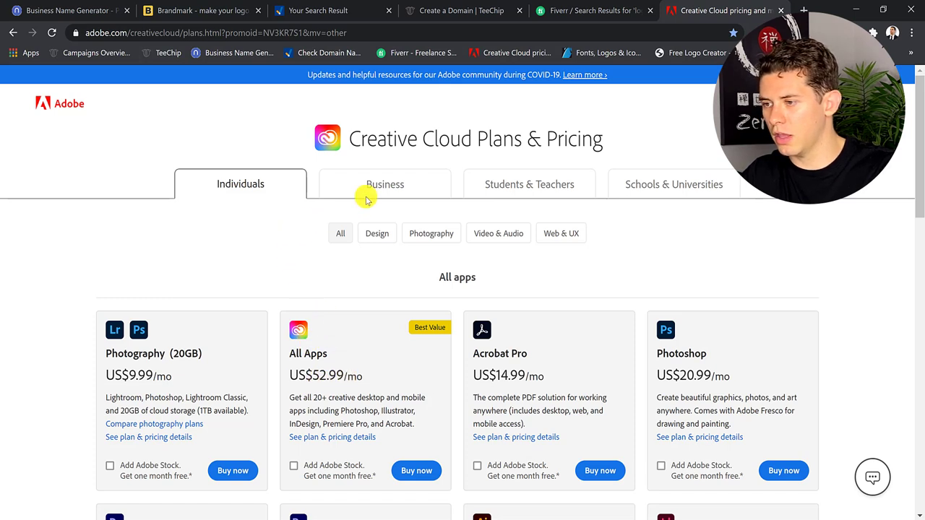
# Show the Creative Cloud Students & Teachers plan pricing
pyautogui.click(530, 181)
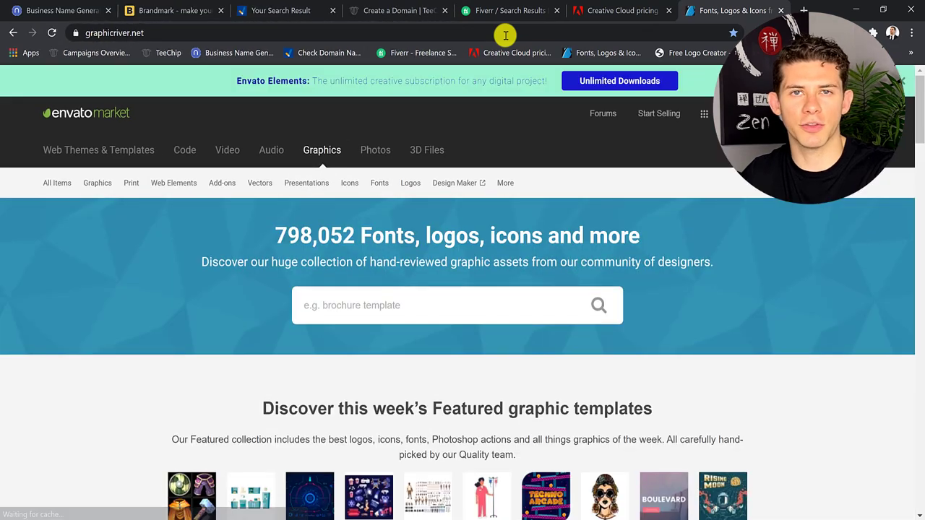
# Search GraphicRiver for 'streetwear logo' and scroll through the 53 results
pyautogui.click(449, 294)
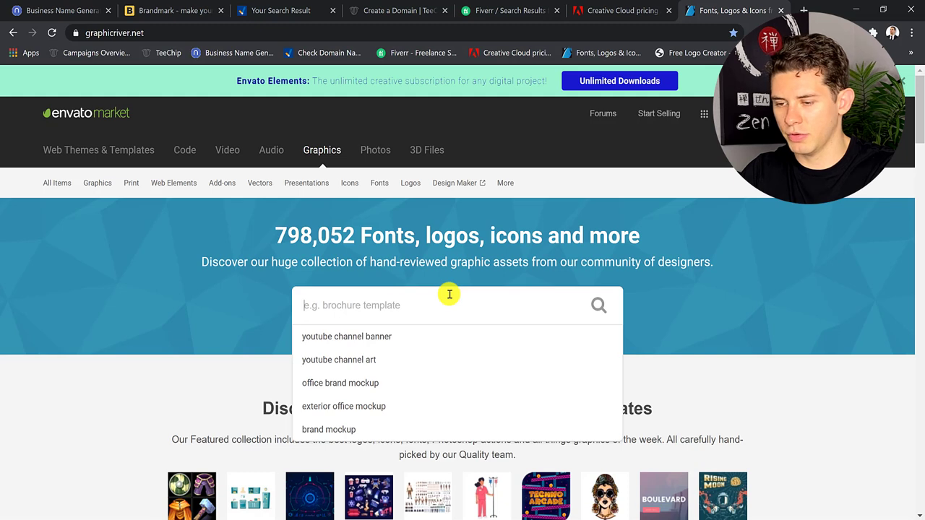
pyautogui.write('st')
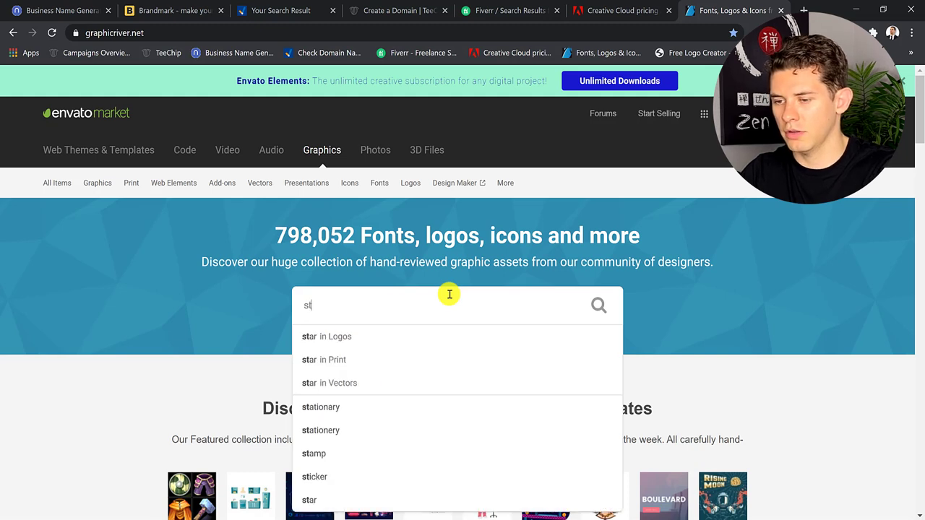
pyautogui.write('reetwear logo')
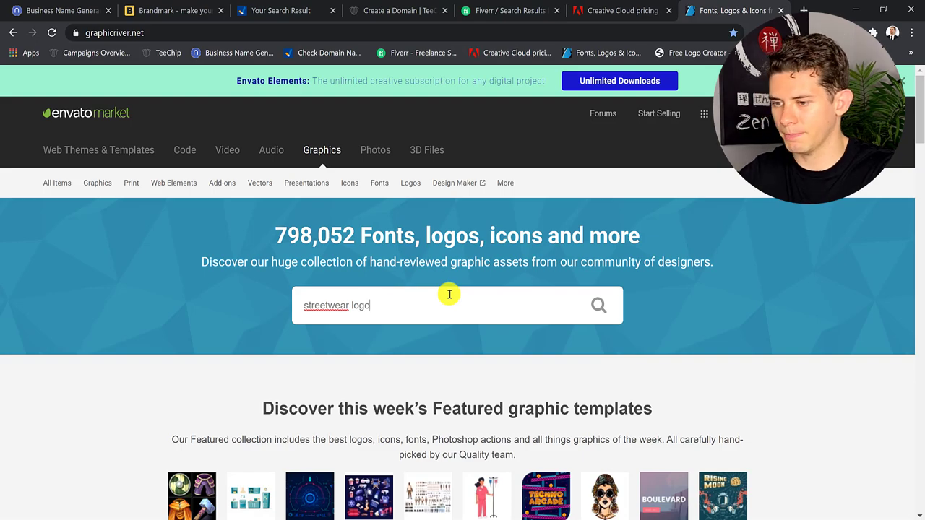
pyautogui.press('Return')
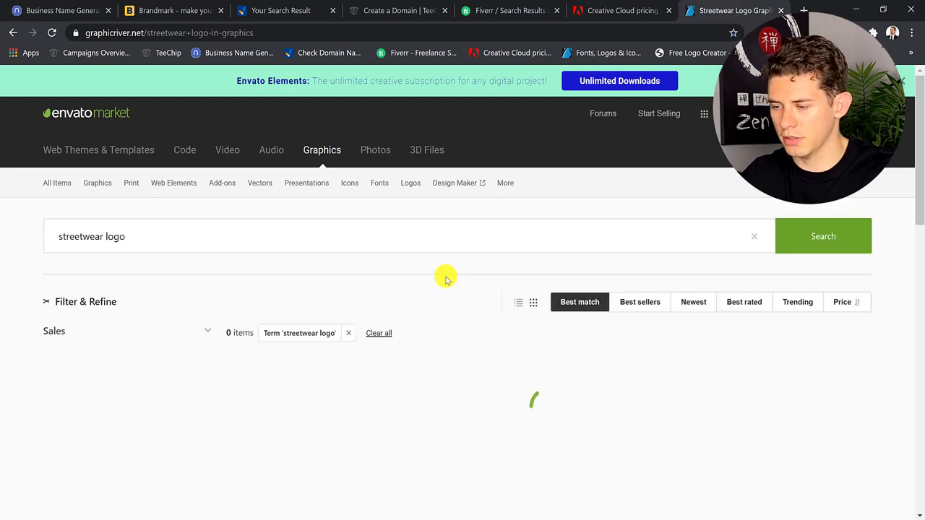
pyautogui.scroll(-4, 446, 276)
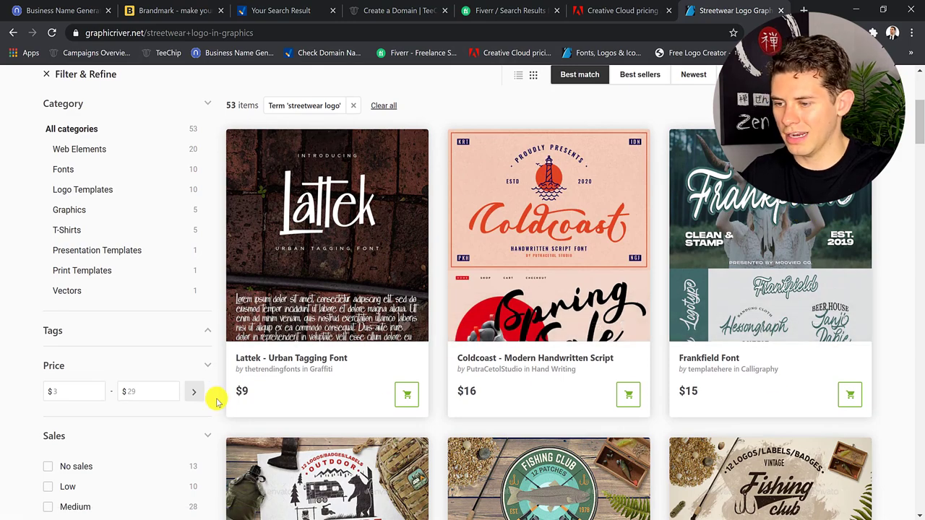
pyautogui.scroll(-2, 514, 383)
pyautogui.scroll(-3, 522, 376)
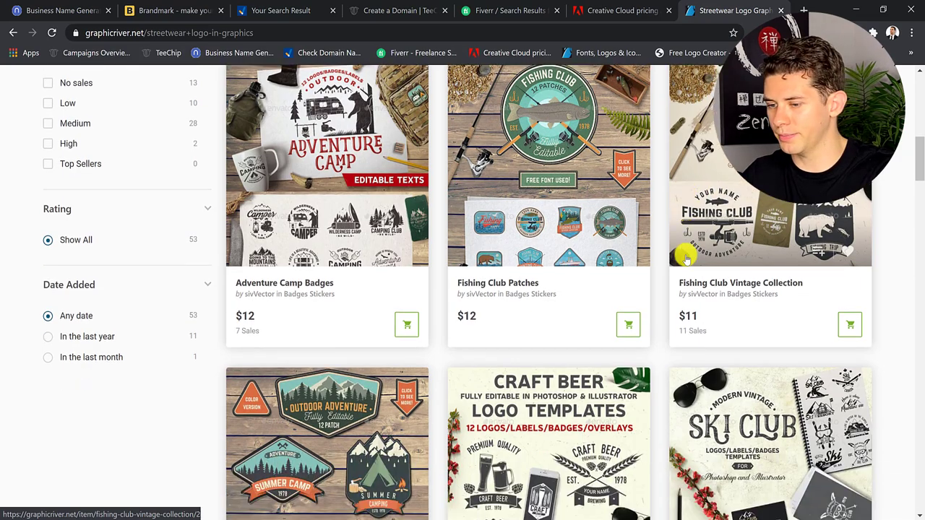
pyautogui.moveTo(919, 153); pyautogui.dragTo(913, 420)
pyautogui.scroll(2, 912, 419)
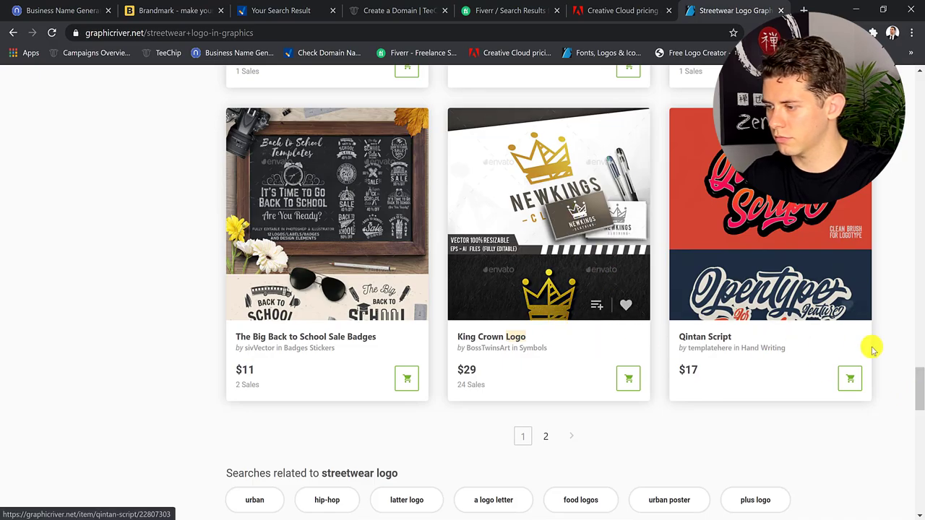
pyautogui.moveTo(919, 377); pyautogui.dragTo(917, 408)
pyautogui.scroll(20, 707, 318)
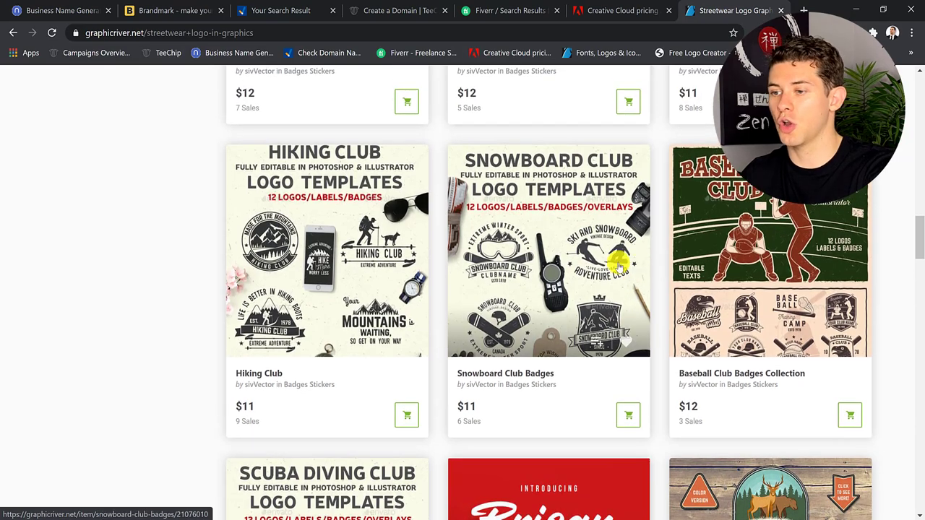
pyautogui.scroll(8, 612, 264)
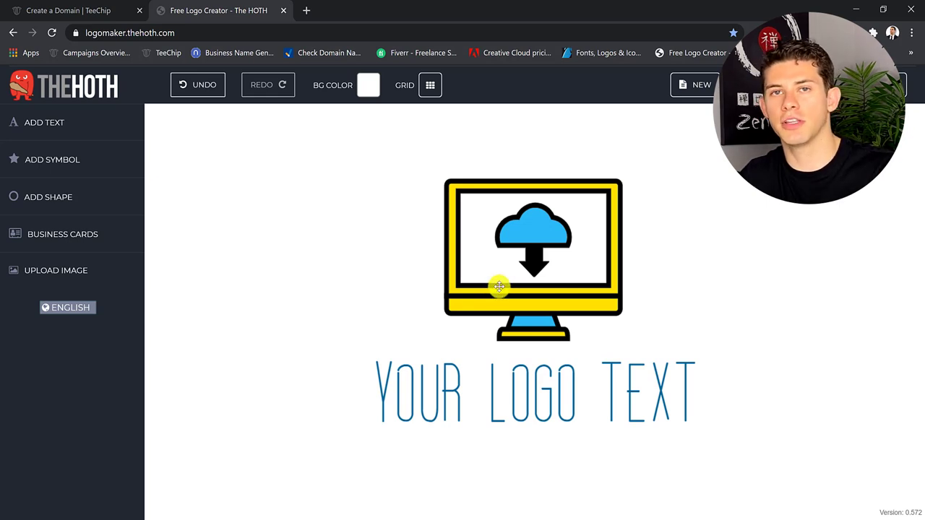
# Replace the placeholder logo text with 'HUSTLEMADE' and shift it toward the centre line
pyautogui.click(536, 383)
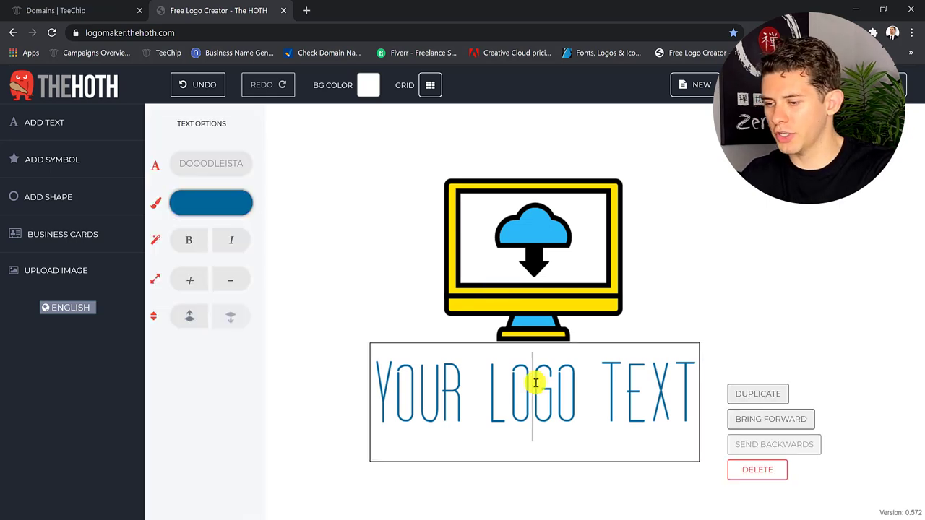
pyautogui.tripleClick(535, 384)
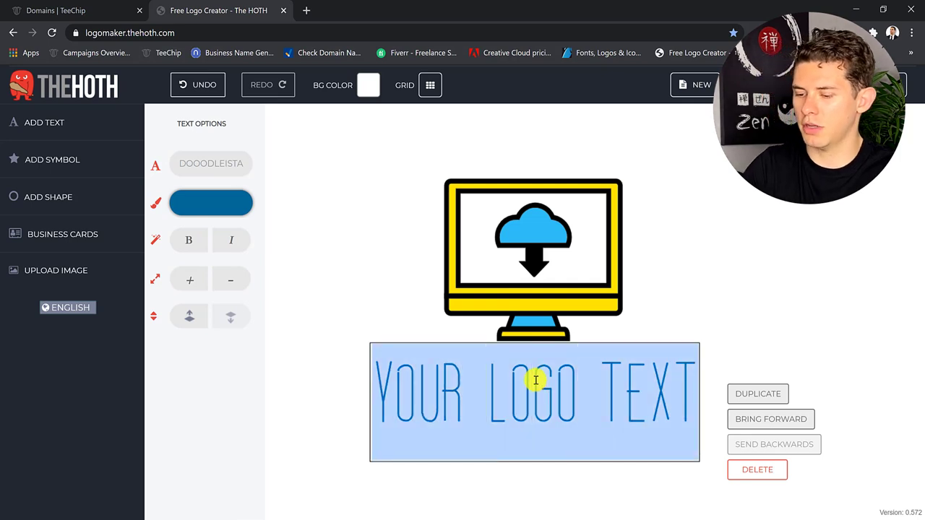
pyautogui.write('HUSTLEMA')
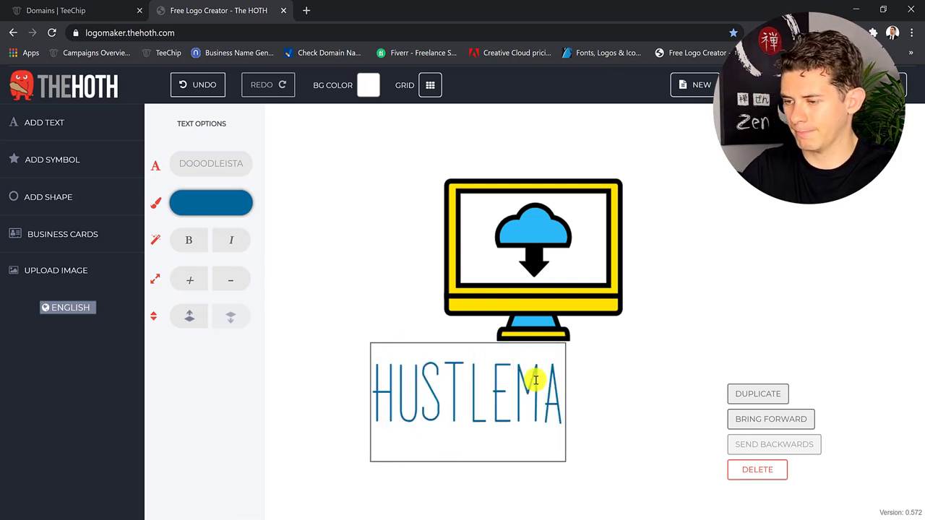
pyautogui.write('DE')
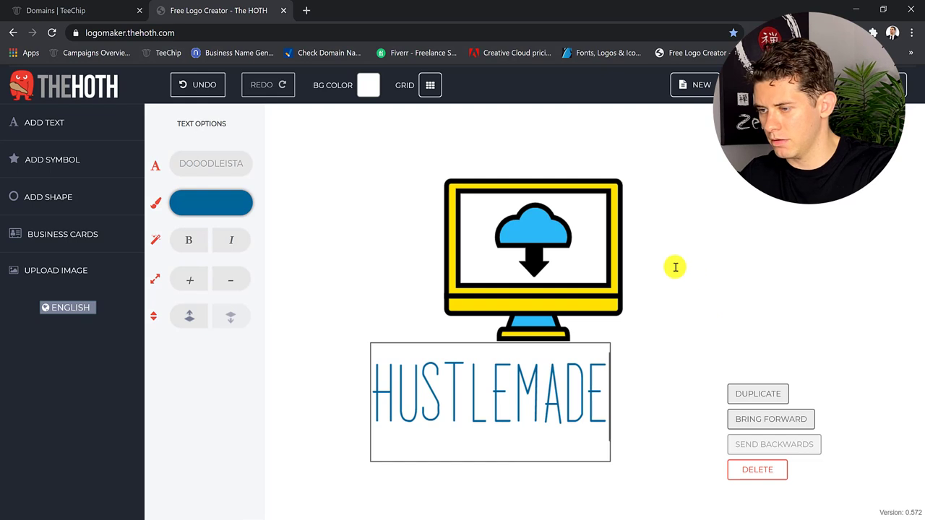
pyautogui.click(699, 263)
pyautogui.click(558, 402)
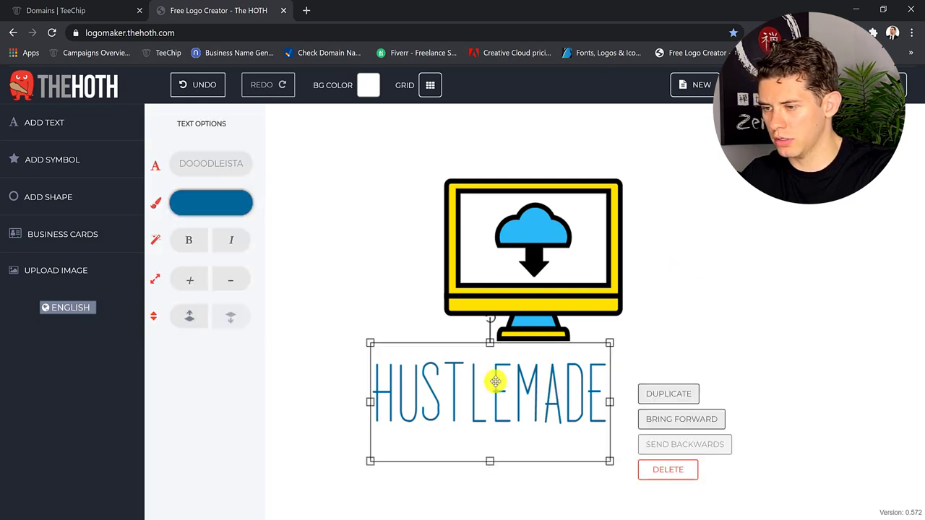
pyautogui.moveTo(502, 380); pyautogui.dragTo(540, 385)
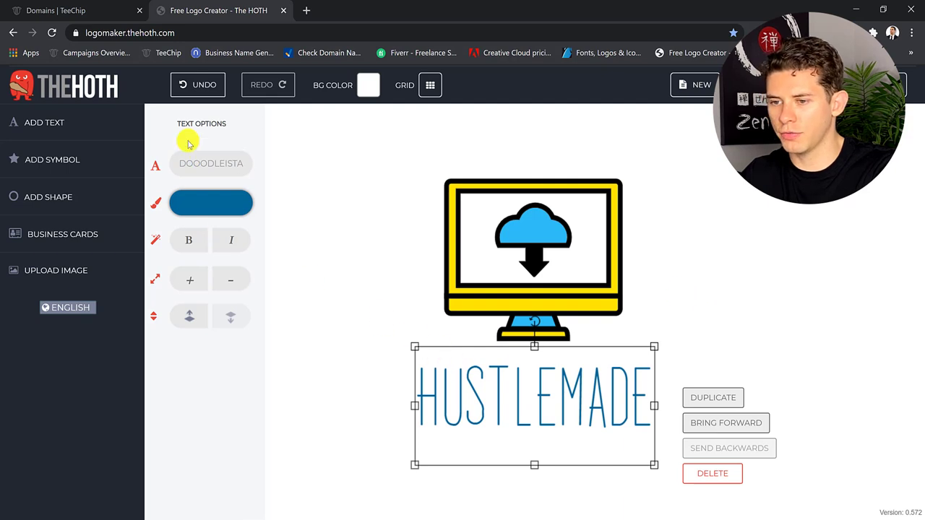
# Set HUSTLEMADE to Lovelo Black, centre it under the monitor symbol, and colour it black
pyautogui.click(208, 171)
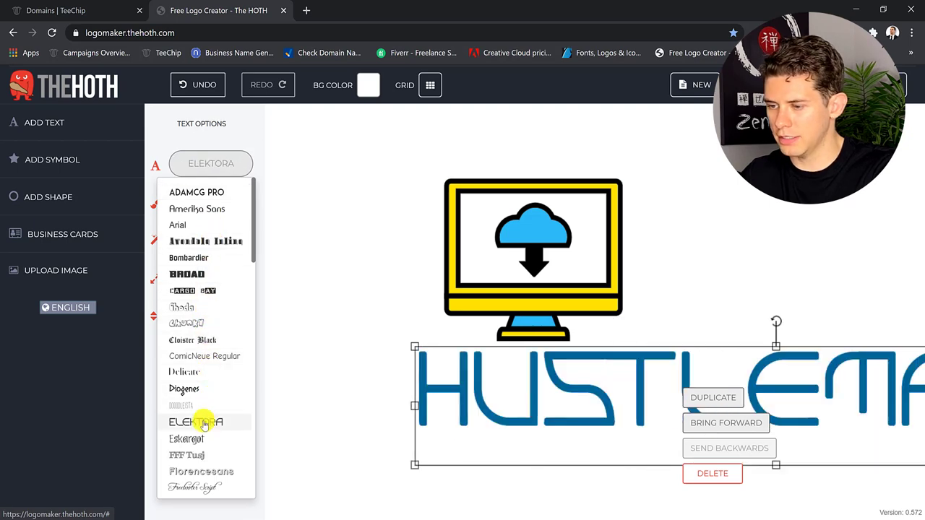
pyautogui.scroll(-4, 199, 446)
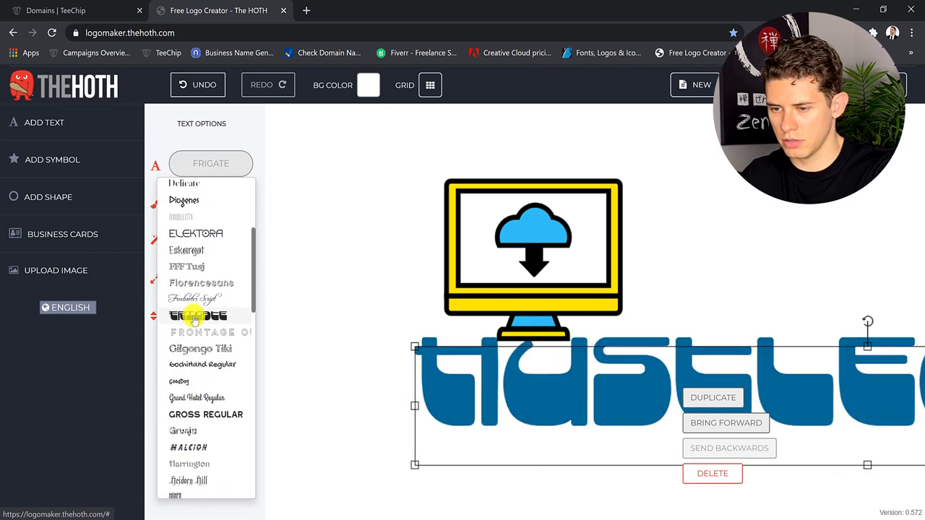
pyautogui.scroll(-3, 199, 426)
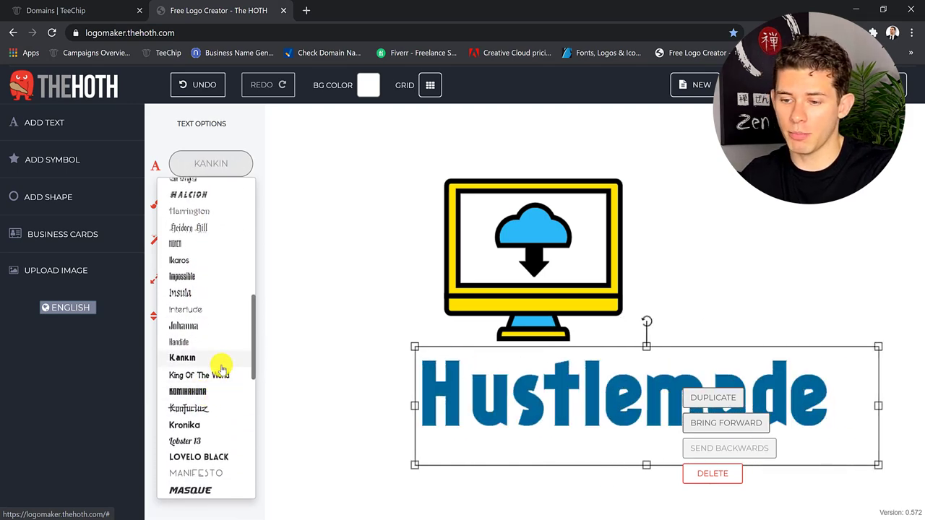
pyautogui.click(200, 457)
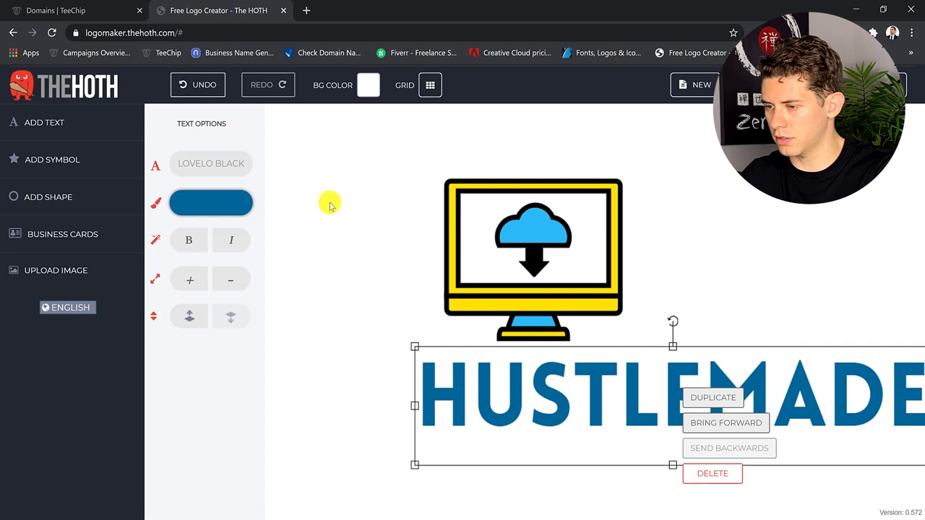
pyautogui.moveTo(640, 407); pyautogui.dragTo(493, 406)
pyautogui.click(221, 208)
pyautogui.moveTo(254, 234); pyautogui.dragTo(202, 318)
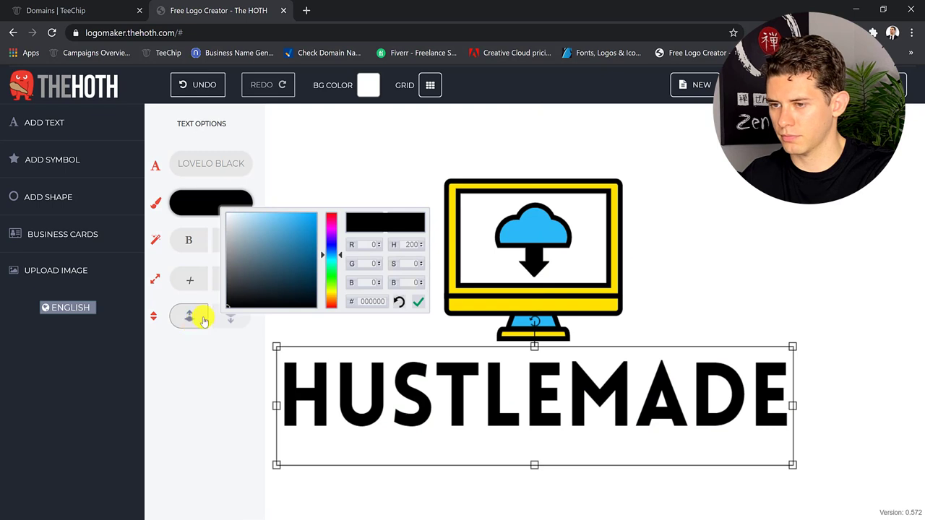
pyautogui.click(316, 170)
pyautogui.click(493, 278)
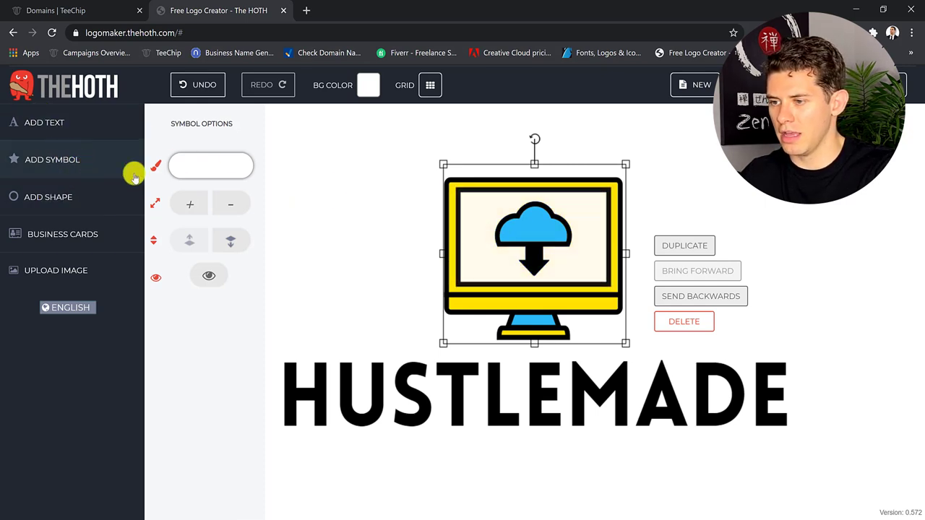
# Add the H-in-a-circle symbol from the Letters category of the symbol library
pyautogui.click(58, 166)
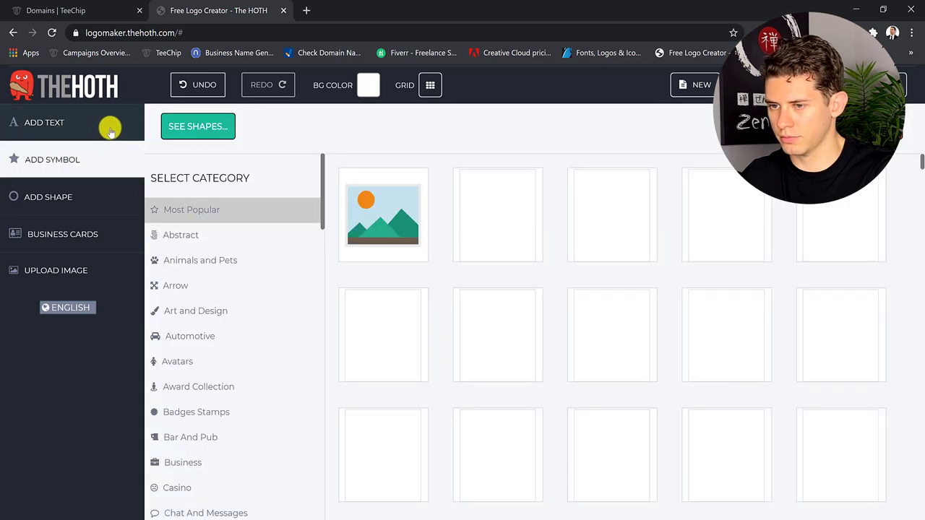
pyautogui.scroll(-15, 238, 423)
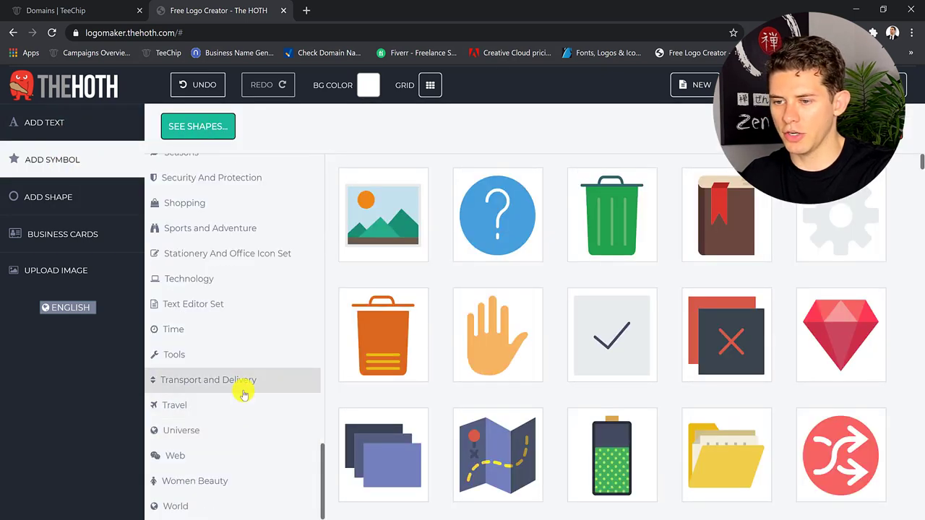
pyautogui.scroll(10, 244, 388)
pyautogui.scroll(6, 244, 389)
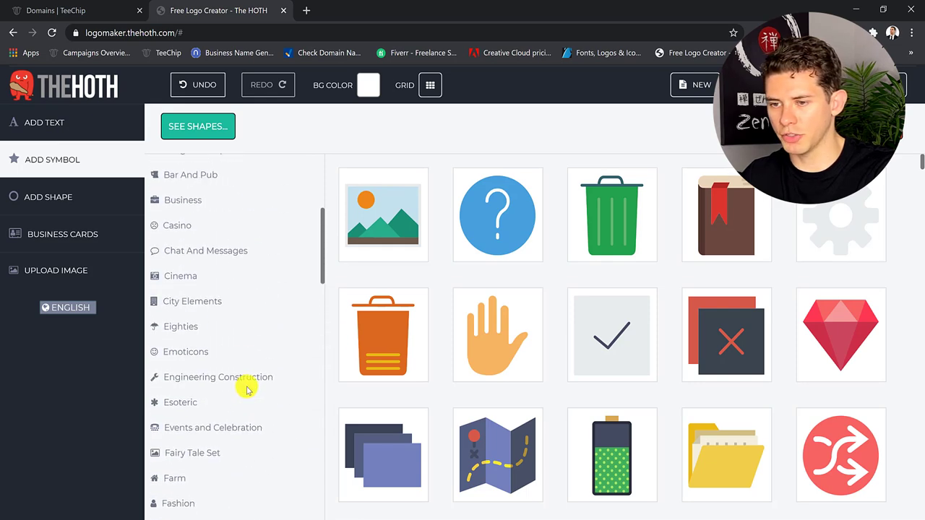
pyautogui.scroll(-5, 251, 217)
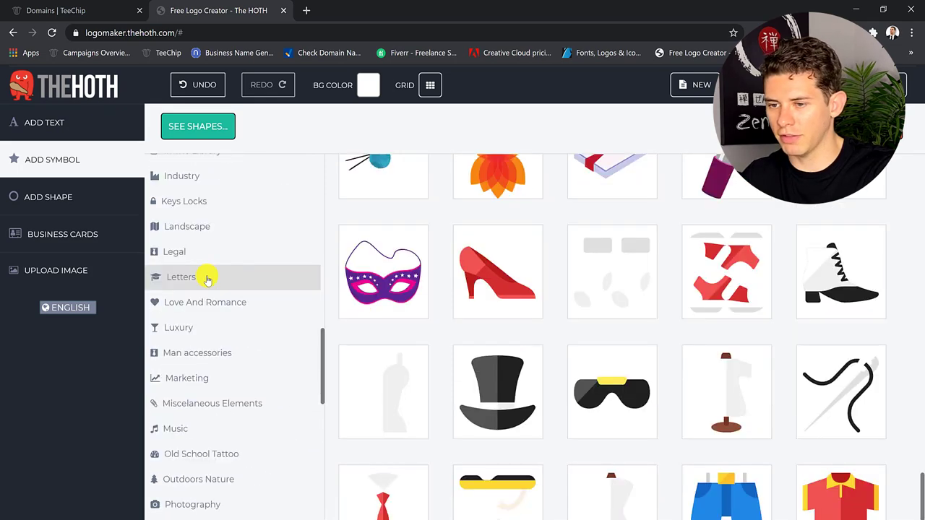
pyautogui.click(206, 278)
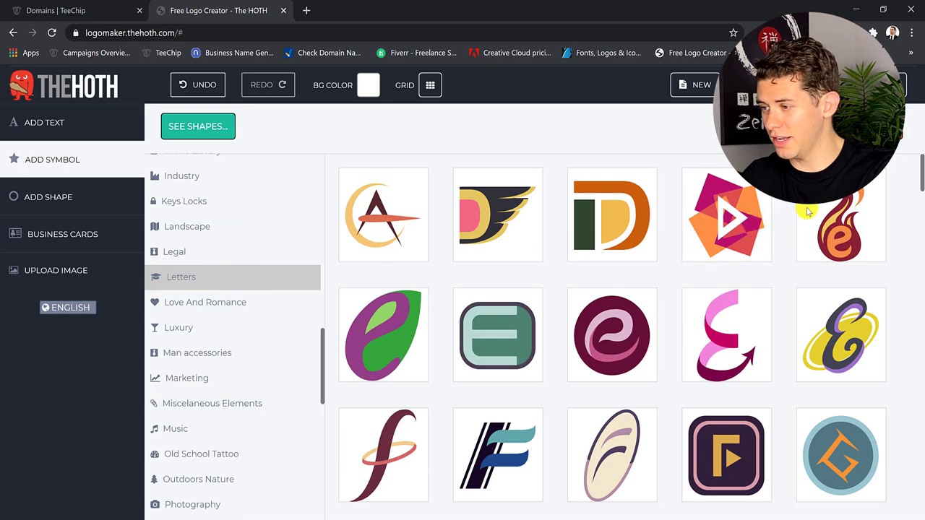
pyautogui.scroll(-5, 919, 194)
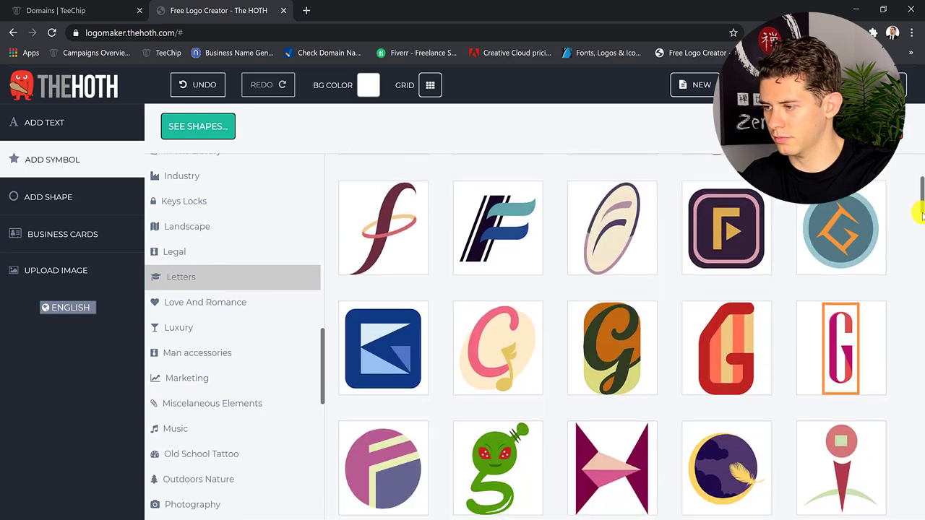
pyautogui.moveTo(921, 223); pyautogui.dragTo(921, 232)
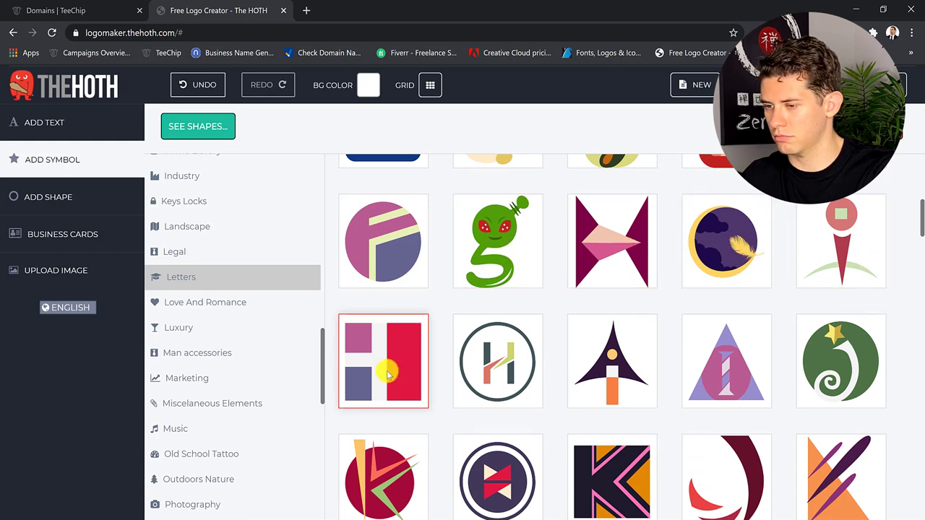
pyautogui.scroll(-2, 659, 318)
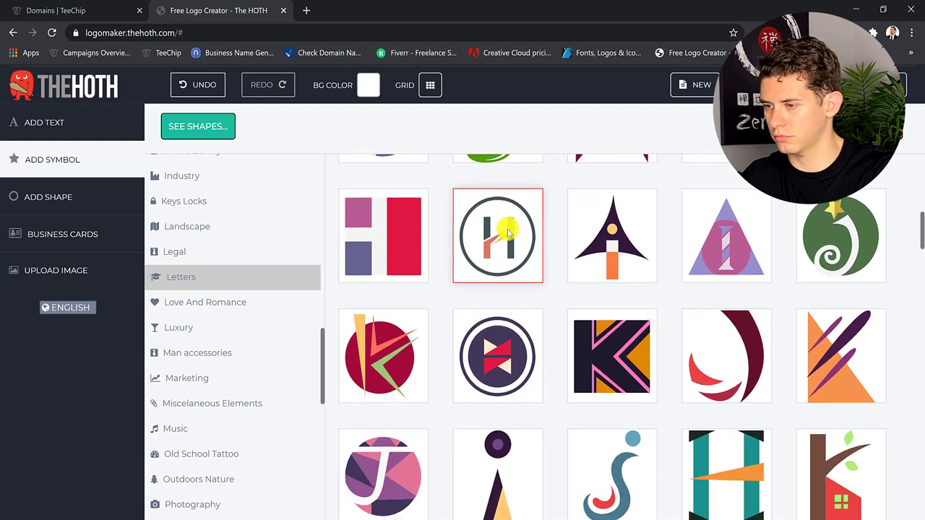
pyautogui.click(508, 229)
# Delete the monitor icon, then move the H symbol above HUSTLEMADE and enlarge it
pyautogui.moveTo(506, 227); pyautogui.dragTo(350, 238)
pyautogui.rightClick(571, 247)
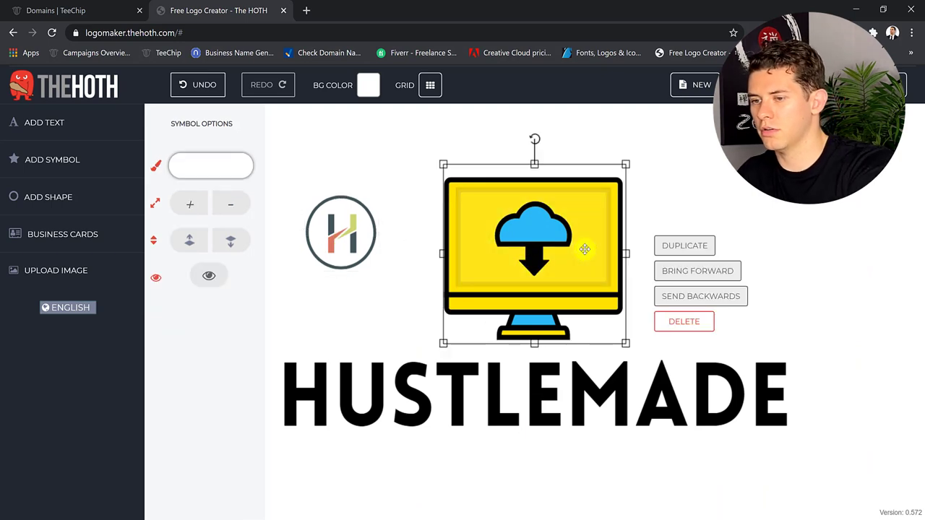
pyautogui.press('Delete')
pyautogui.click(354, 237)
pyautogui.rightClick(355, 224)
pyautogui.moveTo(355, 223); pyautogui.dragTo(533, 296)
pyautogui.rightClick(556, 260)
pyautogui.moveTo(558, 258); pyautogui.dragTo(618, 220)
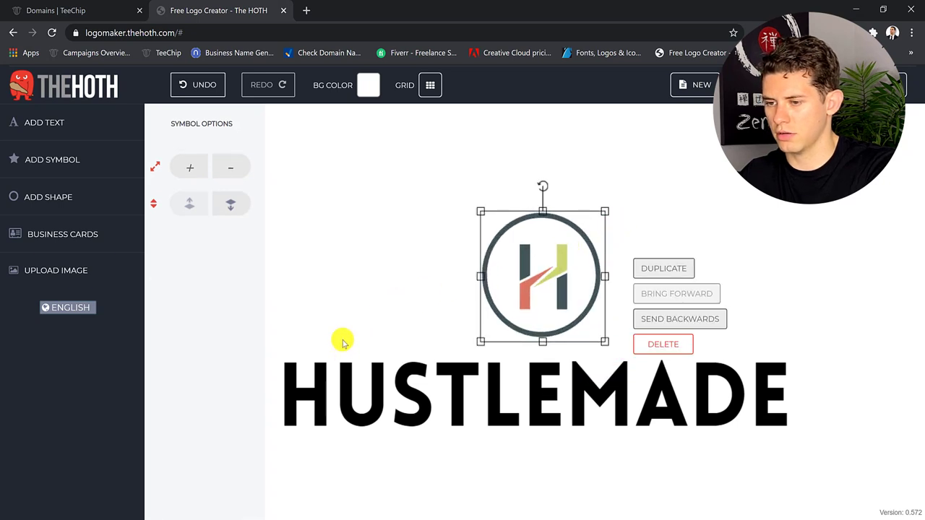
pyautogui.click(346, 332)
pyautogui.click(326, 380)
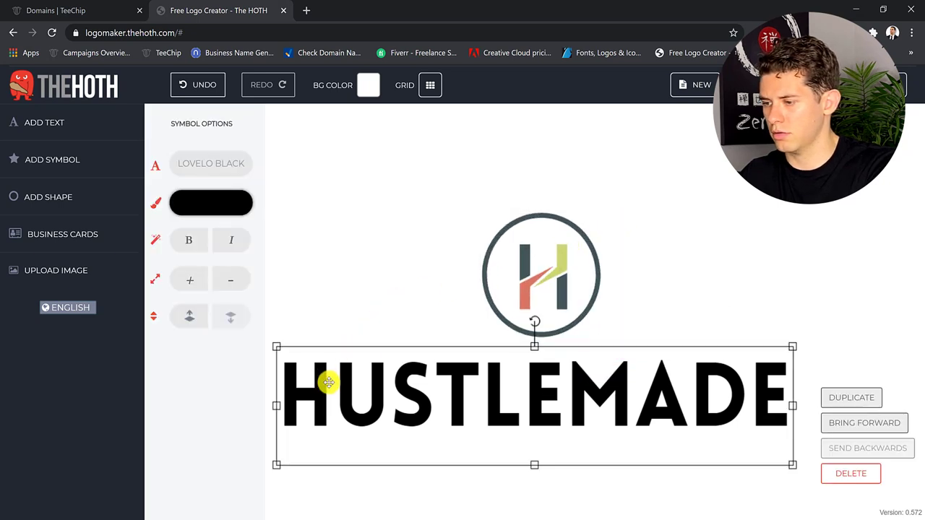
# Reposition the HUSTLEMADE text and H symbol, removing the accidental duplicate symbol
pyautogui.moveTo(327, 381); pyautogui.dragTo(433, 372)
pyautogui.moveTo(576, 283); pyautogui.dragTo(468, 240)
pyautogui.click(563, 230)
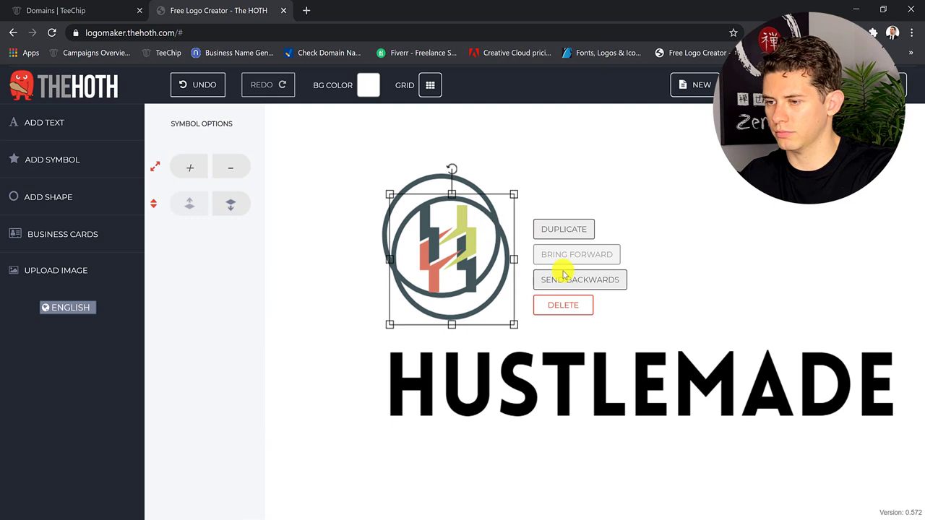
pyautogui.click(563, 305)
pyautogui.click(451, 223)
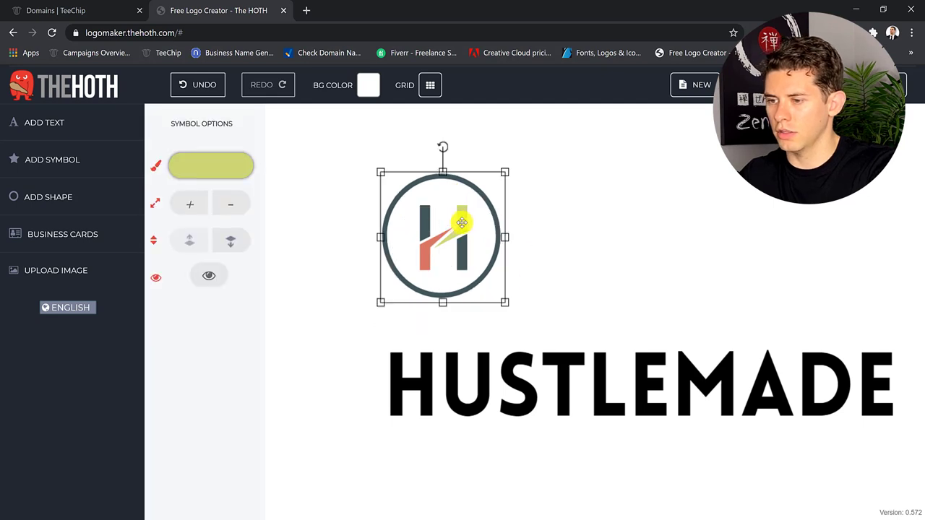
# Recolour the H's yellow-green stroke to greyish and its red stroke to dark green
pyautogui.click(225, 175)
pyautogui.moveTo(255, 206); pyautogui.dragTo(235, 208)
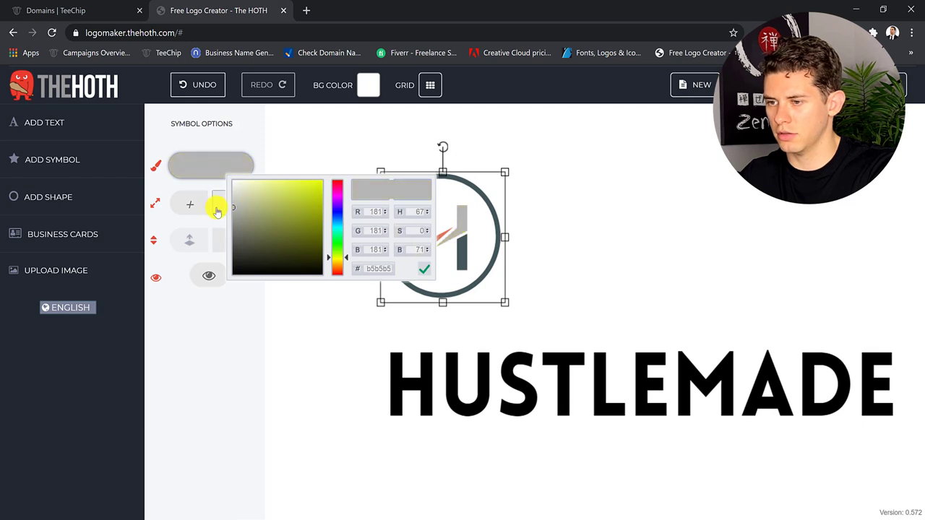
pyautogui.click(316, 139)
pyautogui.rightClick(425, 251)
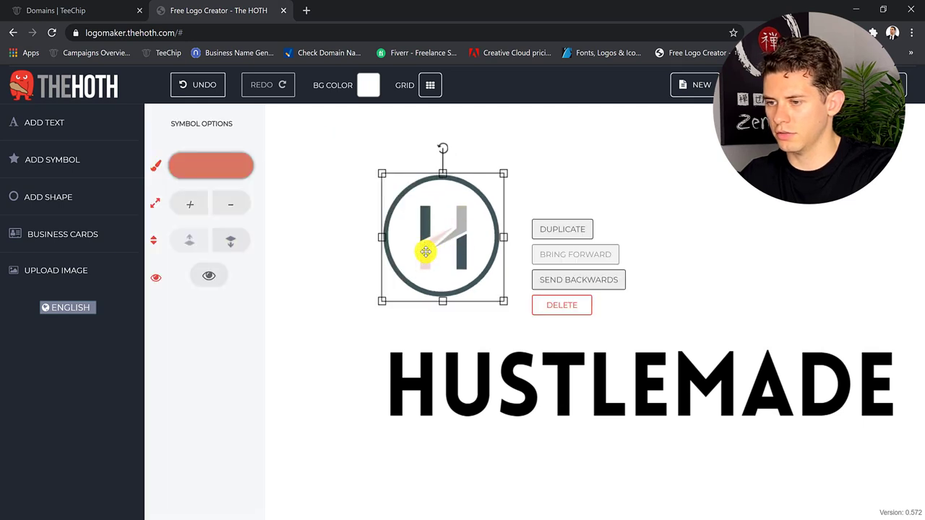
pyautogui.click(425, 252)
pyautogui.click(221, 169)
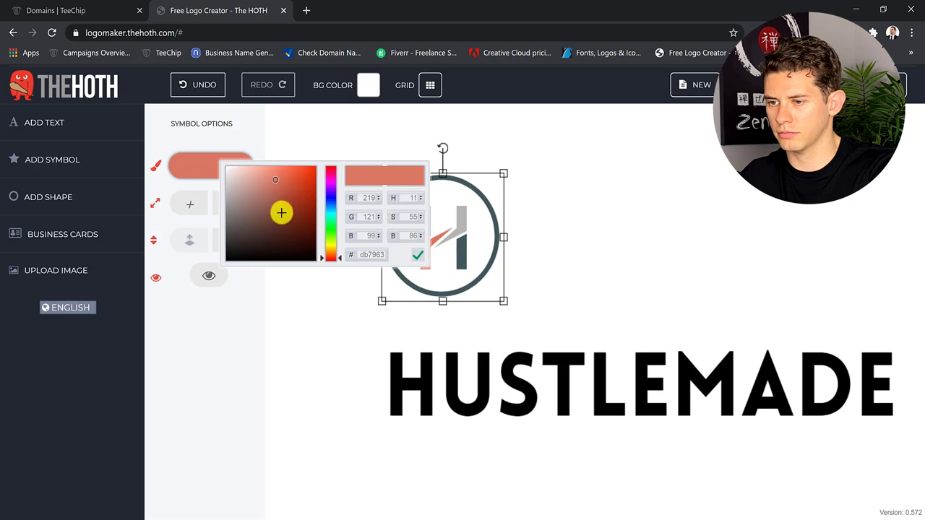
pyautogui.click(328, 229)
pyautogui.click(314, 207)
pyautogui.click(389, 126)
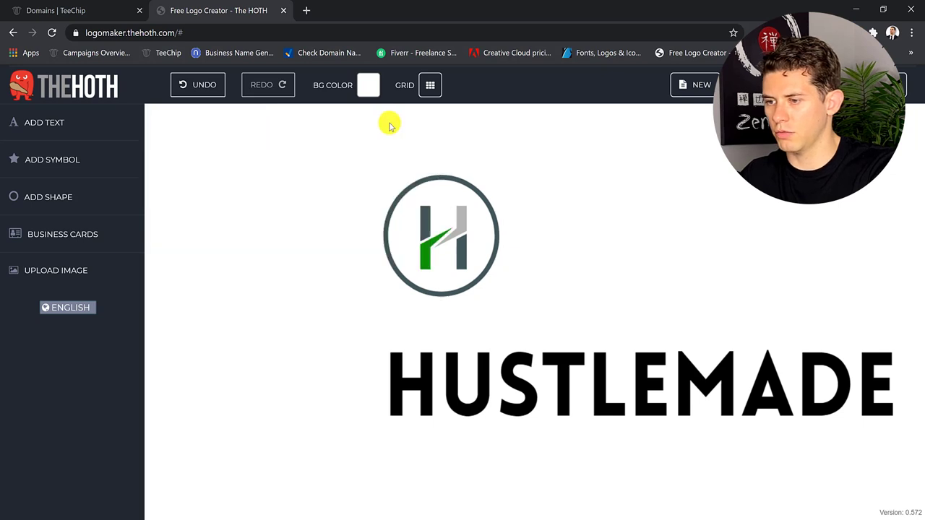
# Turn the H's circle bright cyan and toggle the grey stroke's visibility off and on
pyautogui.click(470, 184)
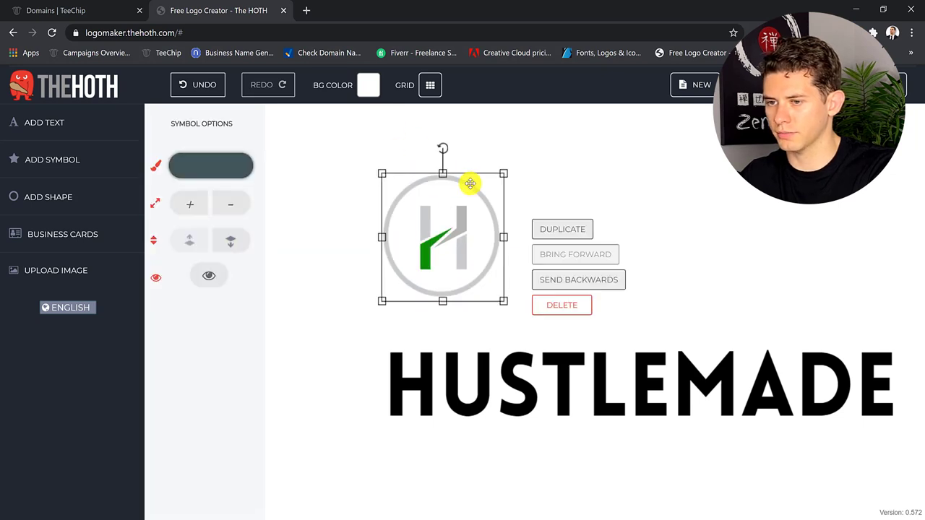
pyautogui.click(222, 173)
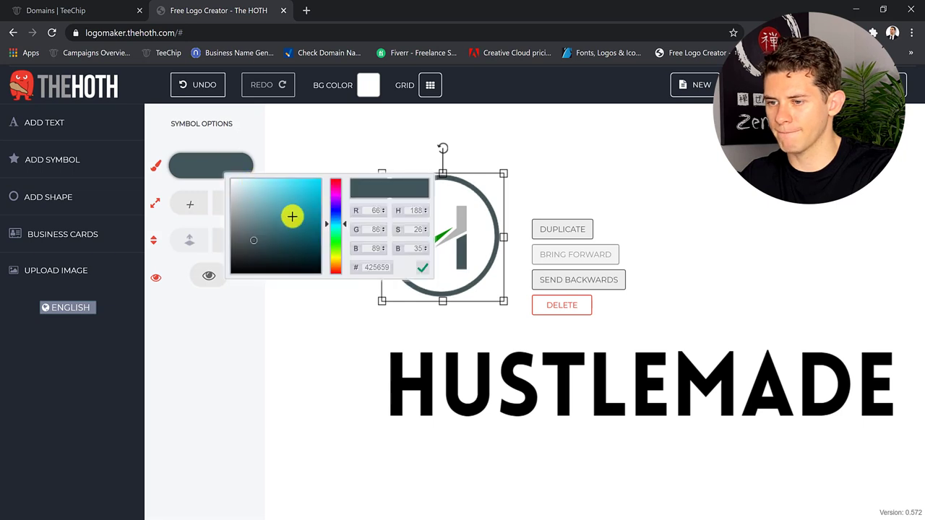
pyautogui.moveTo(292, 216); pyautogui.dragTo(316, 192)
pyautogui.click(338, 124)
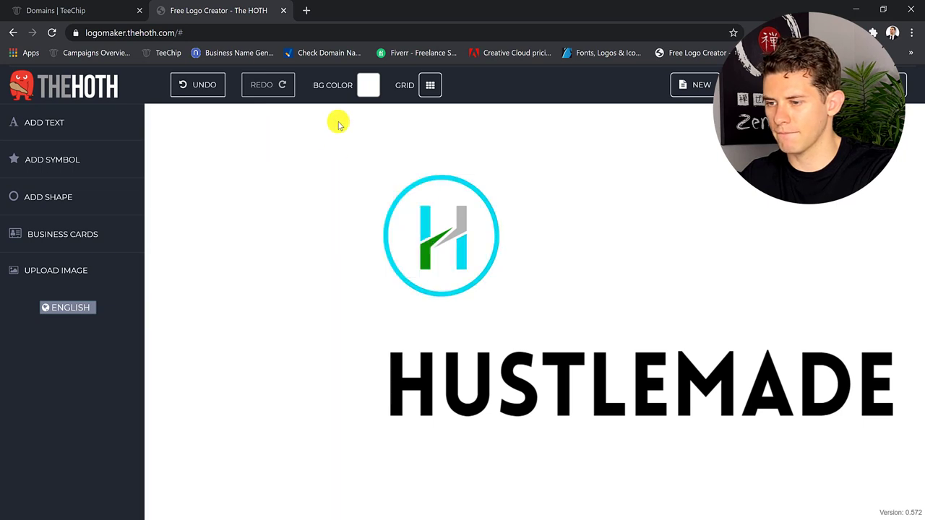
pyautogui.click(464, 231)
pyautogui.click(208, 277)
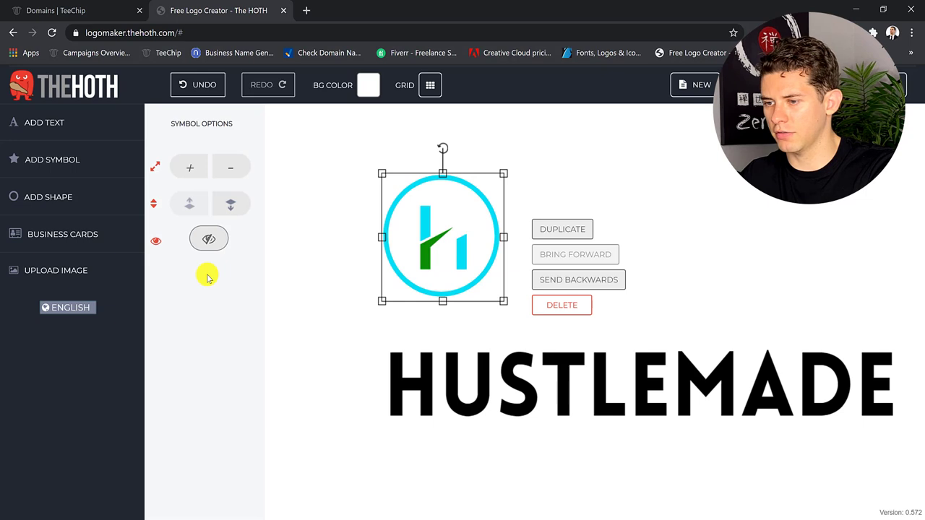
pyautogui.click(208, 239)
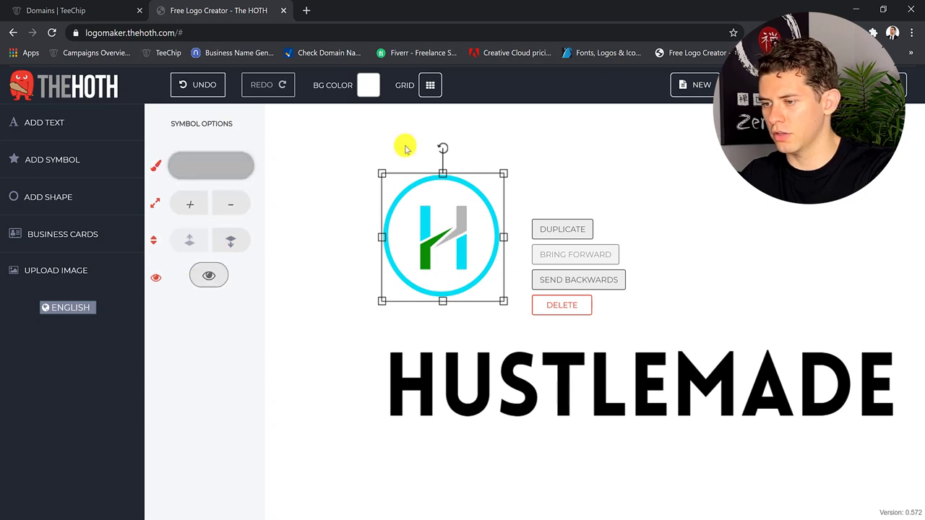
pyautogui.click(316, 206)
# Delete the H logo and centre the HUSTLEMADE text higher on the canvas
pyautogui.click(426, 231)
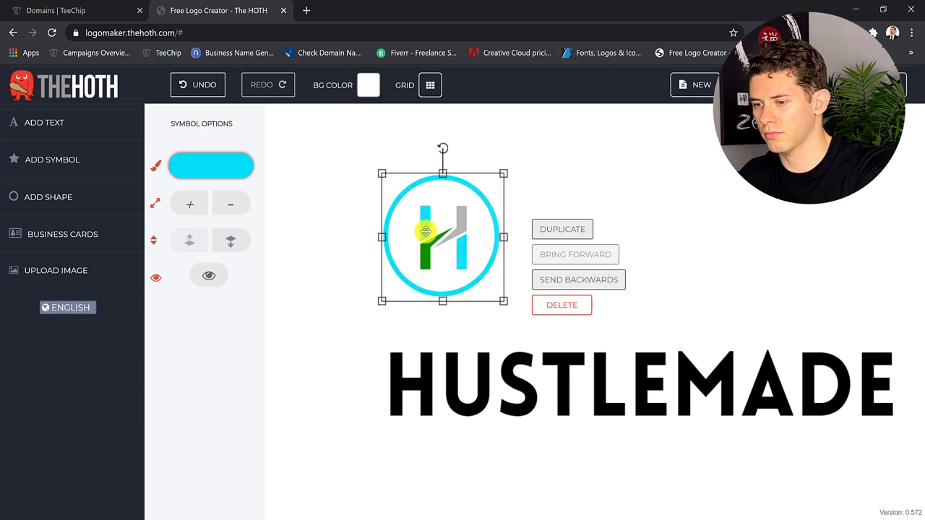
pyautogui.press('Delete')
pyautogui.click(614, 384)
pyautogui.moveTo(614, 384); pyautogui.dragTo(585, 268)
pyautogui.click(487, 154)
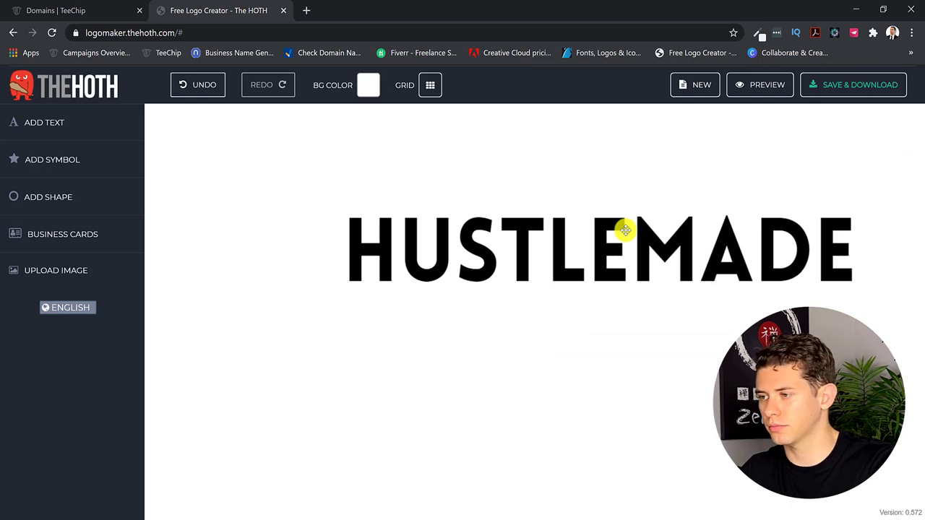
# Nudge HUSTLEMADE slightly down, review the product mockup preview, and dismiss the free domain offer
pyautogui.moveTo(644, 232); pyautogui.dragTo(648, 242)
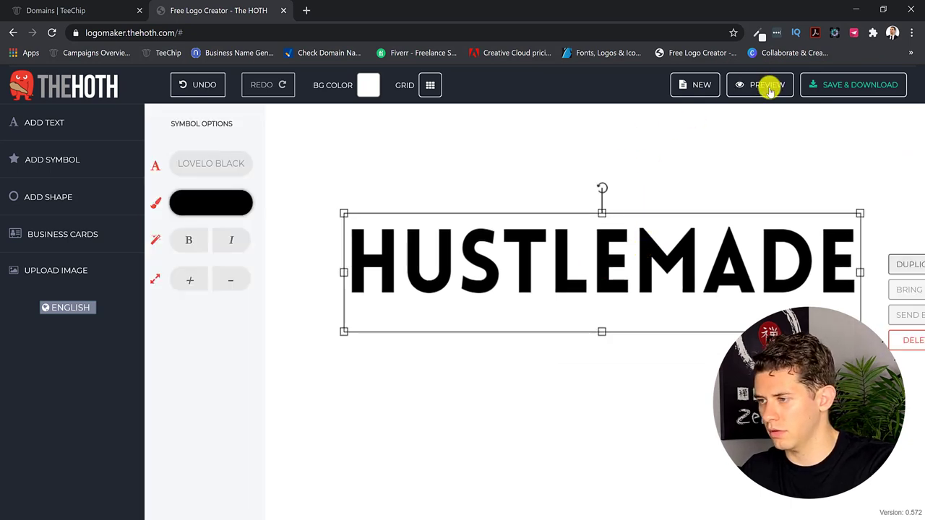
pyautogui.click(766, 86)
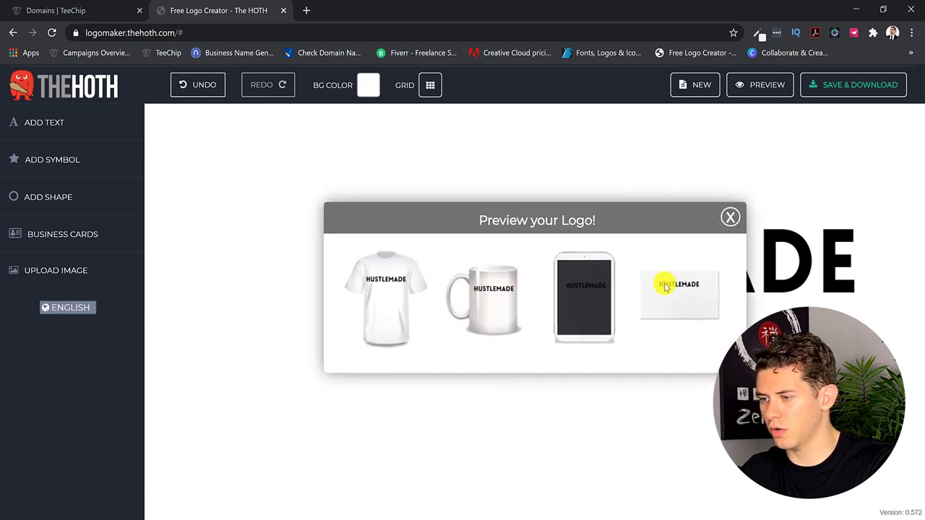
pyautogui.click(734, 218)
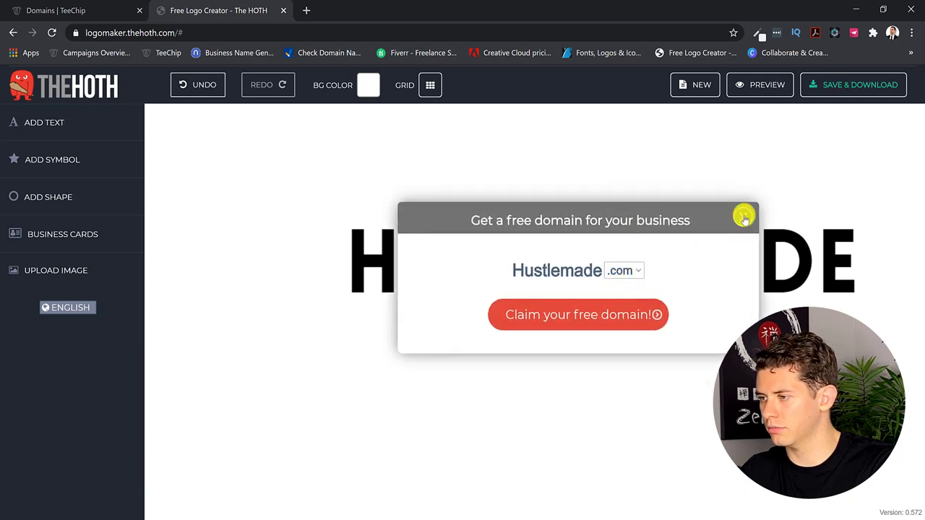
pyautogui.click(744, 217)
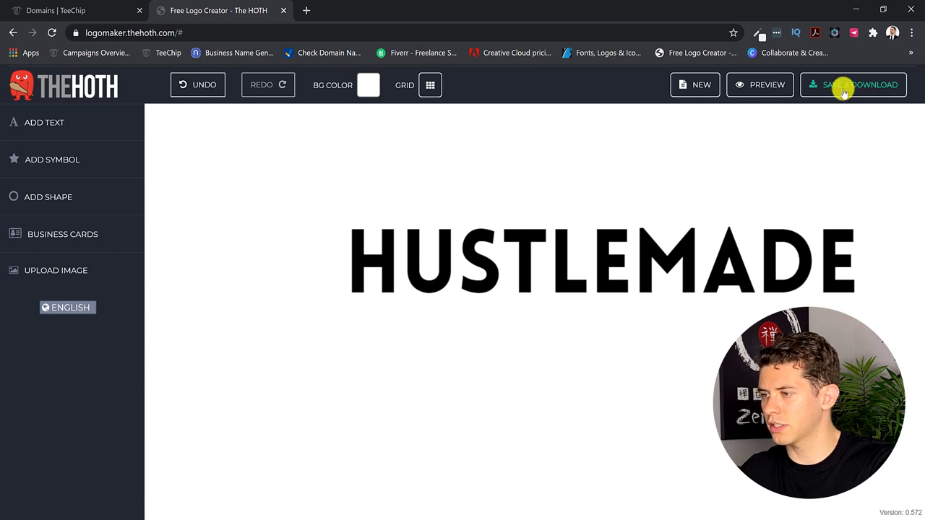
pyautogui.click(844, 90)
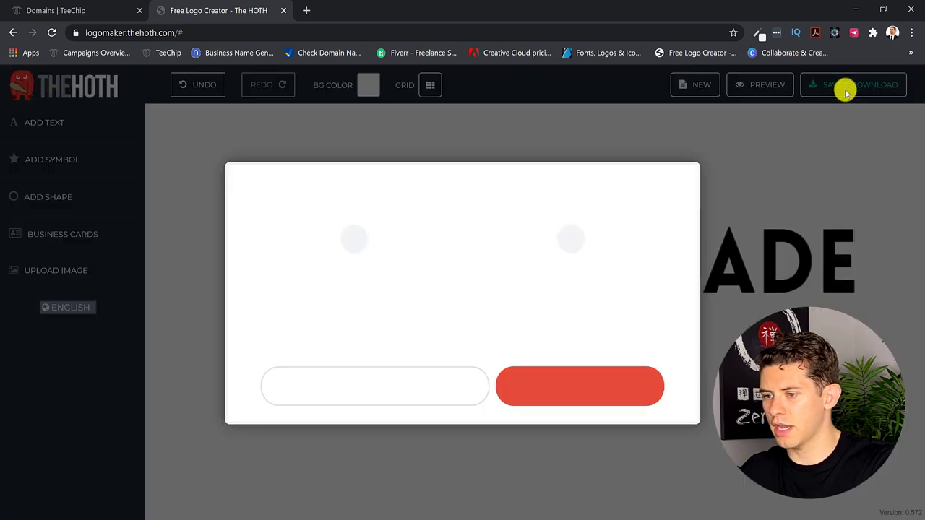
# Save the logo project to your email address and launch Outlook to find the logo email
pyautogui.click(390, 389)
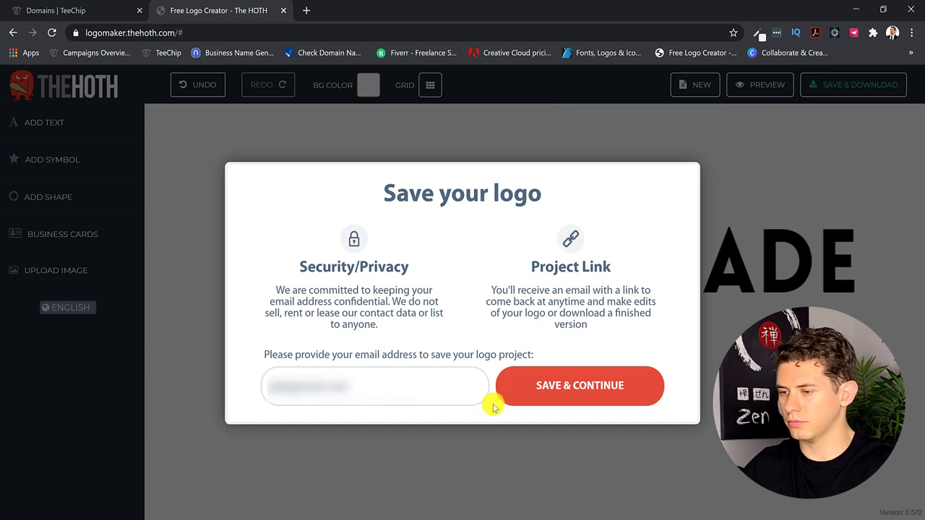
pyautogui.click(571, 384)
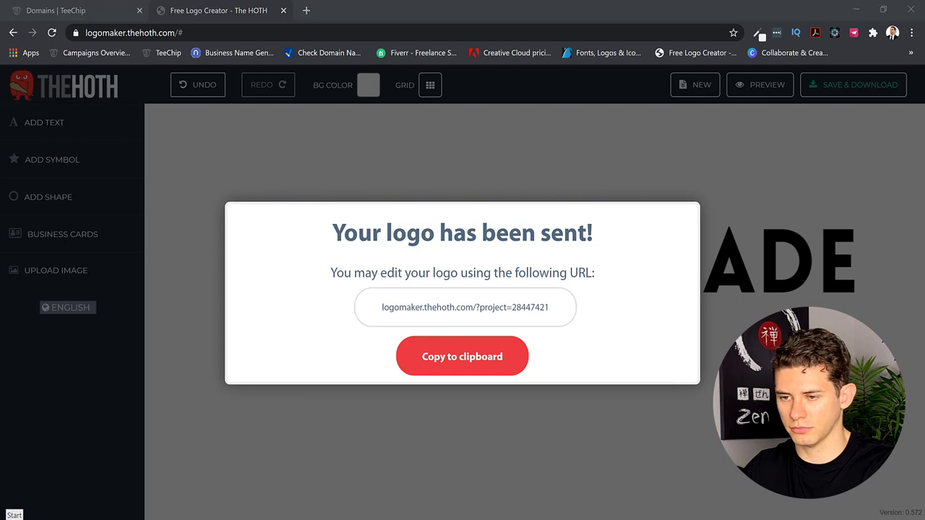
pyautogui.click(11, 515)
pyautogui.click(316, 190)
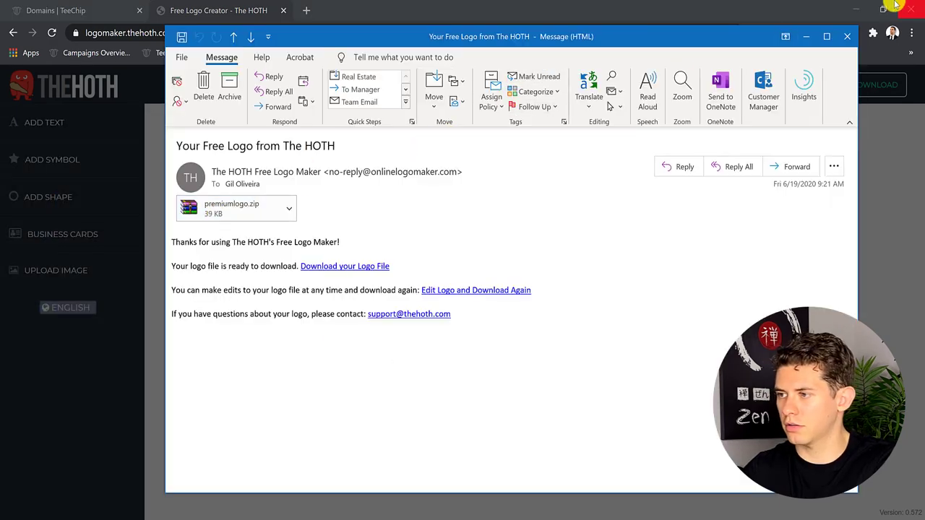
# Copy premiumlogo.zip to the desktop, extract it to a premiumlogo folder, and close the email
pyautogui.click(859, 9)
pyautogui.click(874, 8)
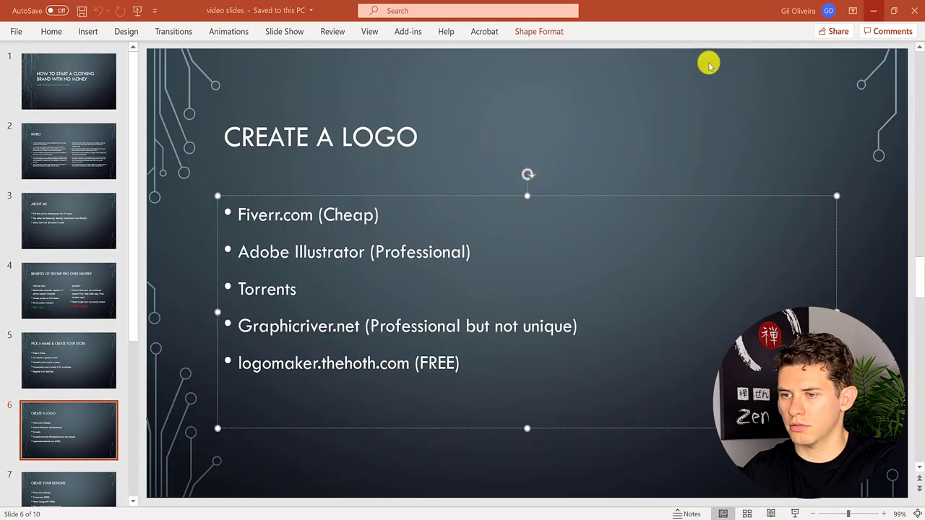
pyautogui.moveTo(217, 206); pyautogui.dragTo(52, 165)
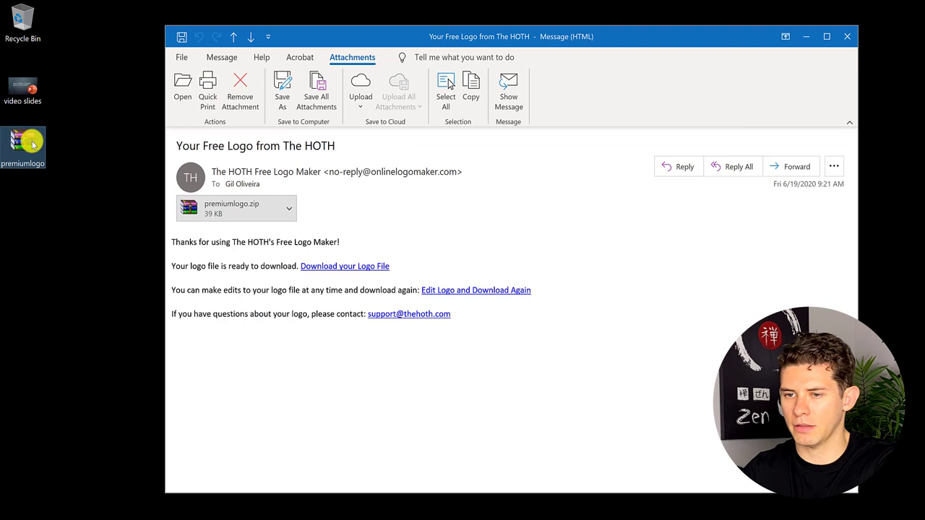
pyautogui.rightClick(33, 145)
pyautogui.click(80, 207)
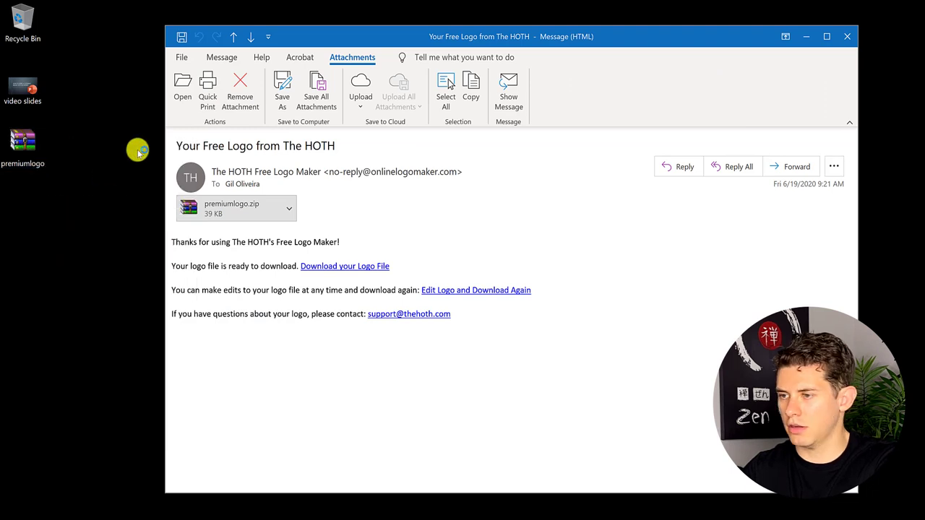
pyautogui.click(847, 36)
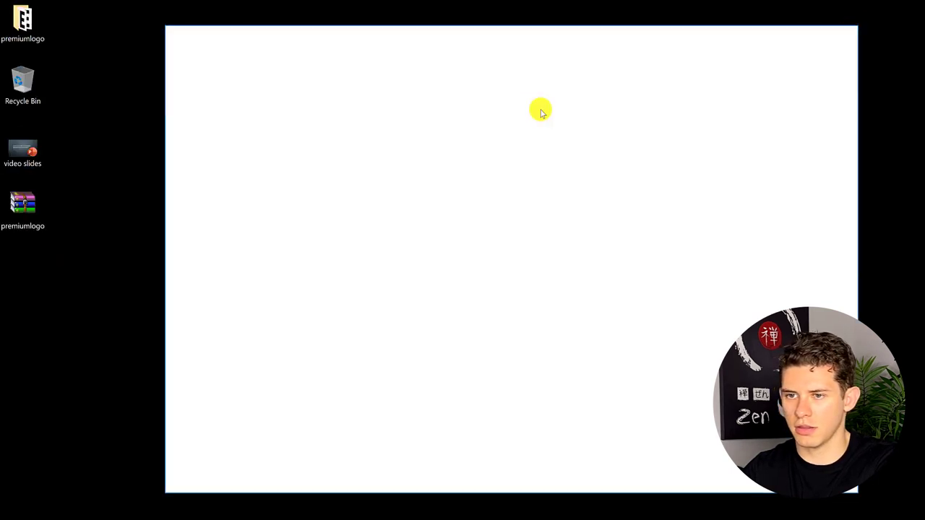
# Open the premiumlogo folder and inspect each logo file, including the transparent, 500 and EPS versions
pyautogui.doubleClick(22, 20)
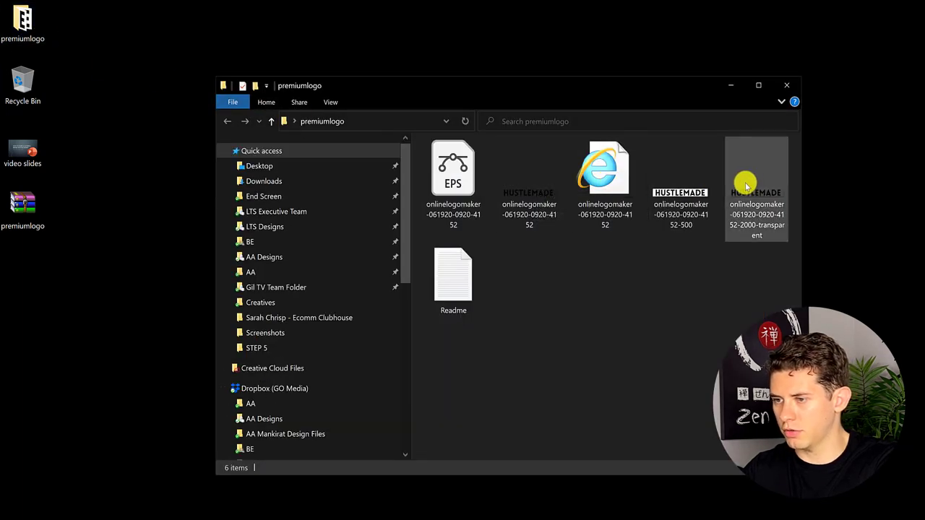
pyautogui.click(527, 165)
pyautogui.click(680, 184)
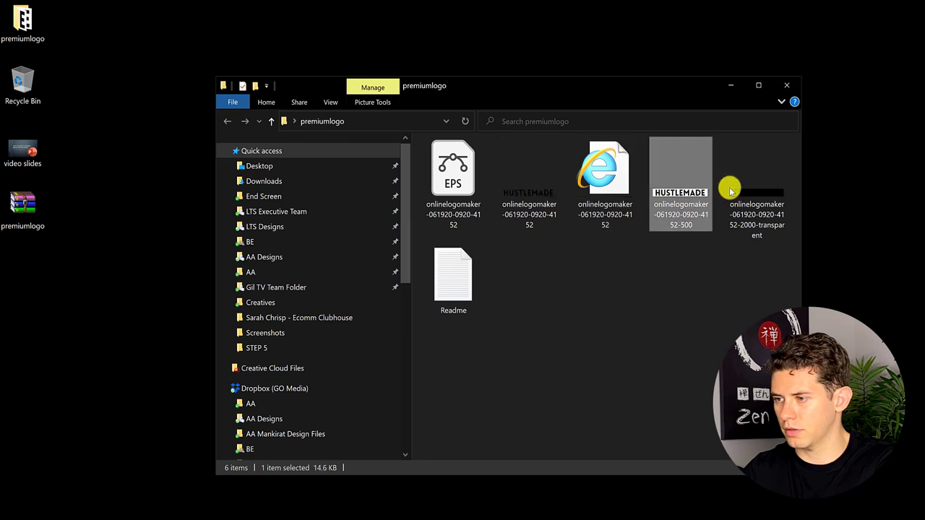
pyautogui.click(730, 187)
pyautogui.click(628, 293)
pyautogui.click(528, 181)
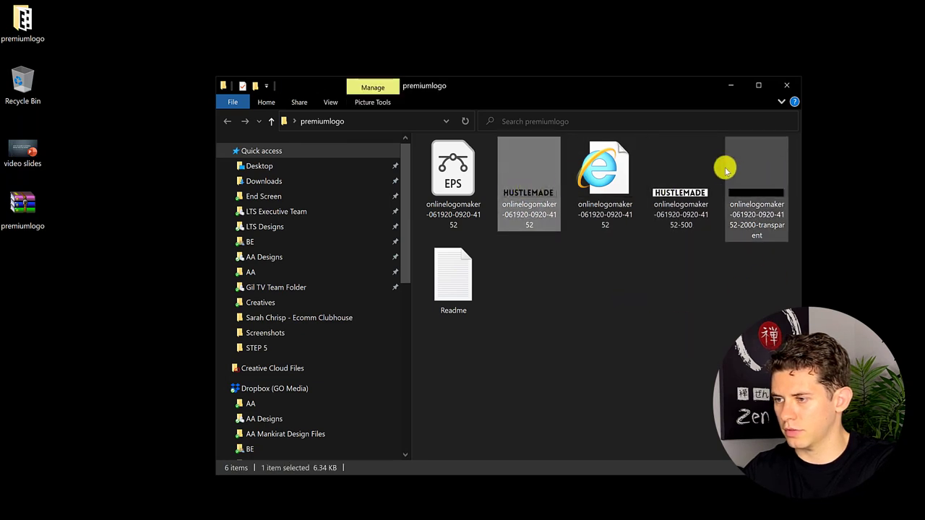
pyautogui.click(672, 189)
pyautogui.click(525, 166)
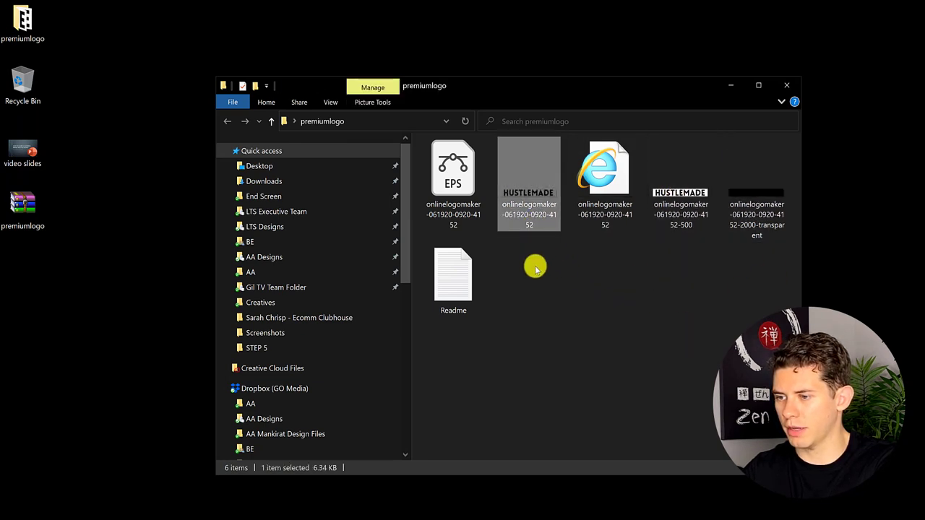
pyautogui.click(445, 178)
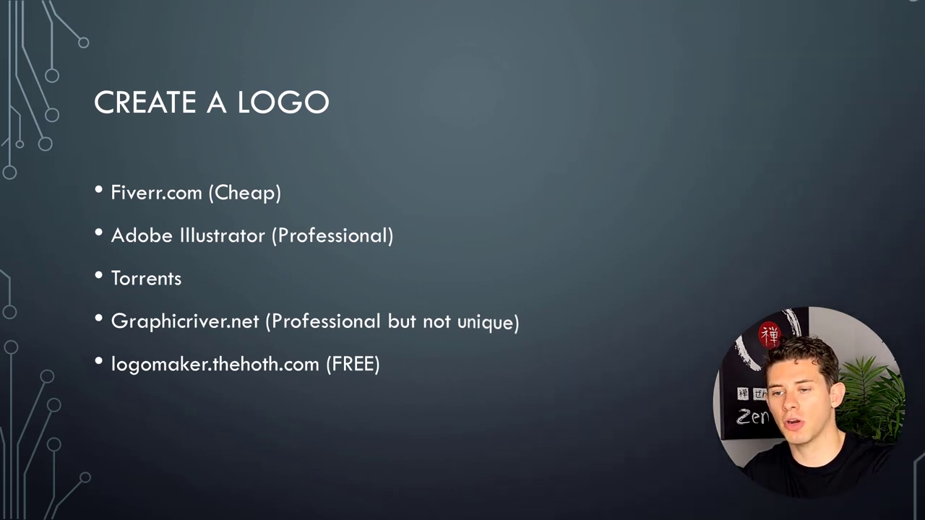
# Advance the slideshow to the Create Your Designs slide
pyautogui.press('Right')
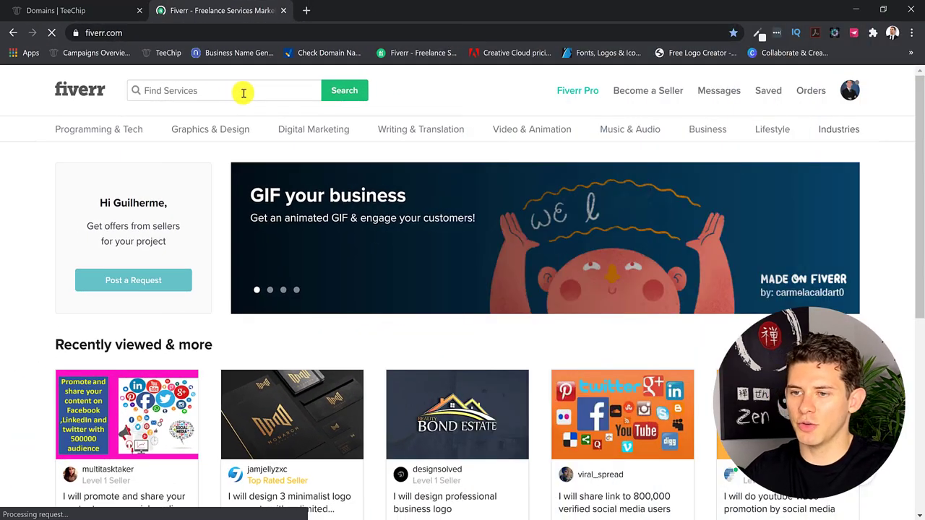
# Search Fiverr for 't-shirt design' services
pyautogui.click(244, 91)
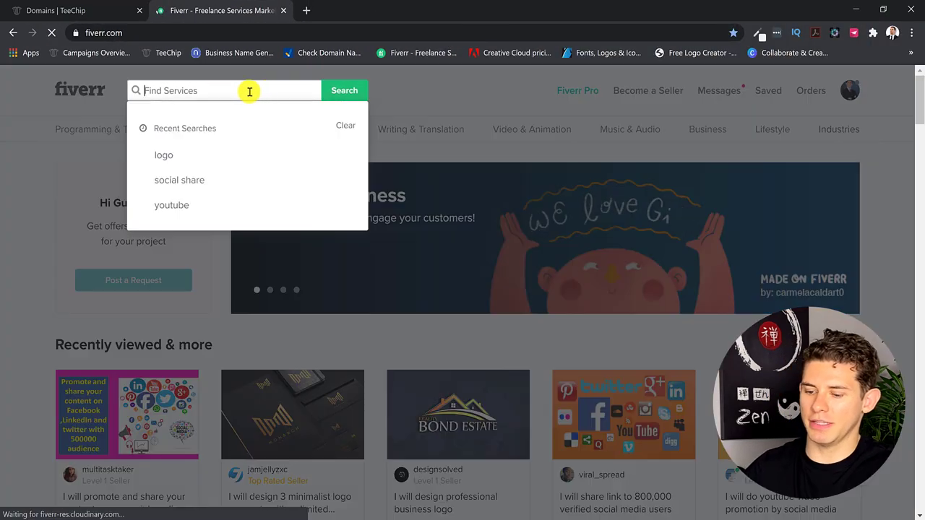
pyautogui.write('t-shirt')
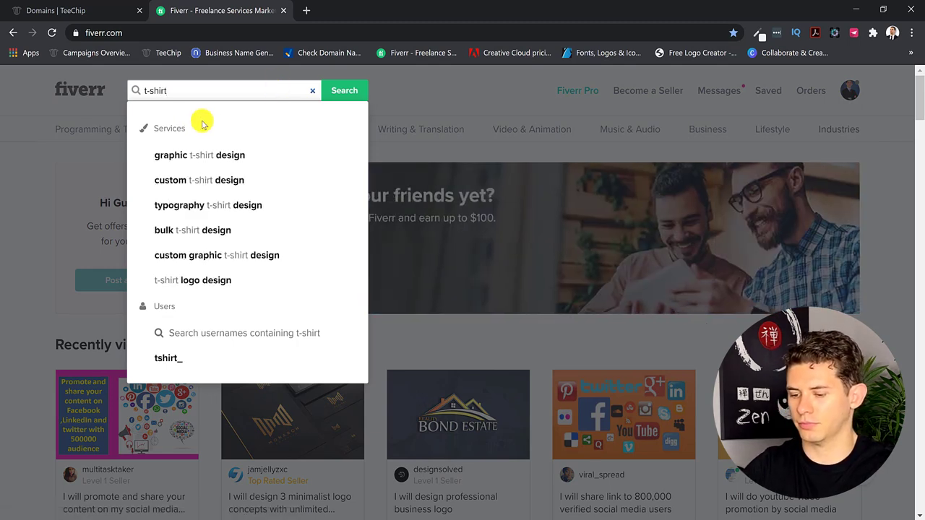
pyautogui.write(' desgi')
pyautogui.write('n')
pyautogui.press('BackSpace')
pyautogui.press('BackSpace')
pyautogui.press('BackSpace')
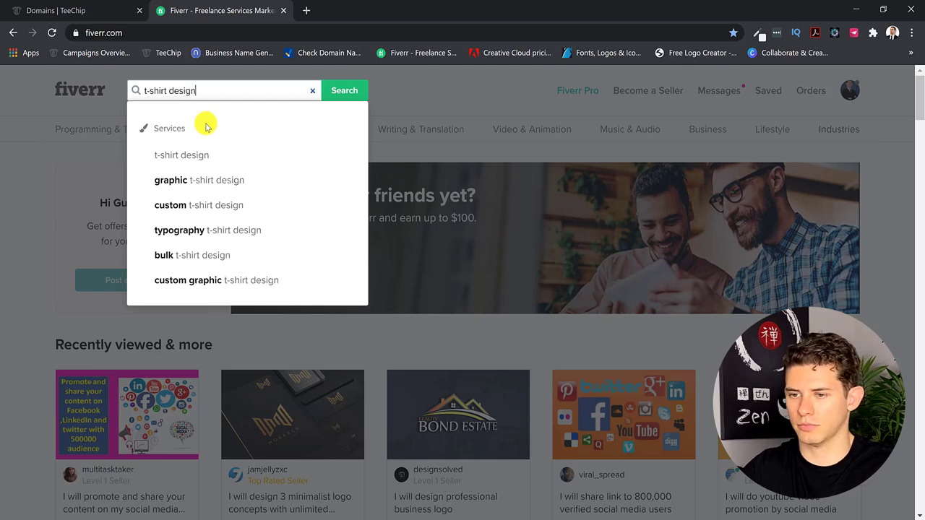
pyautogui.write('ign')
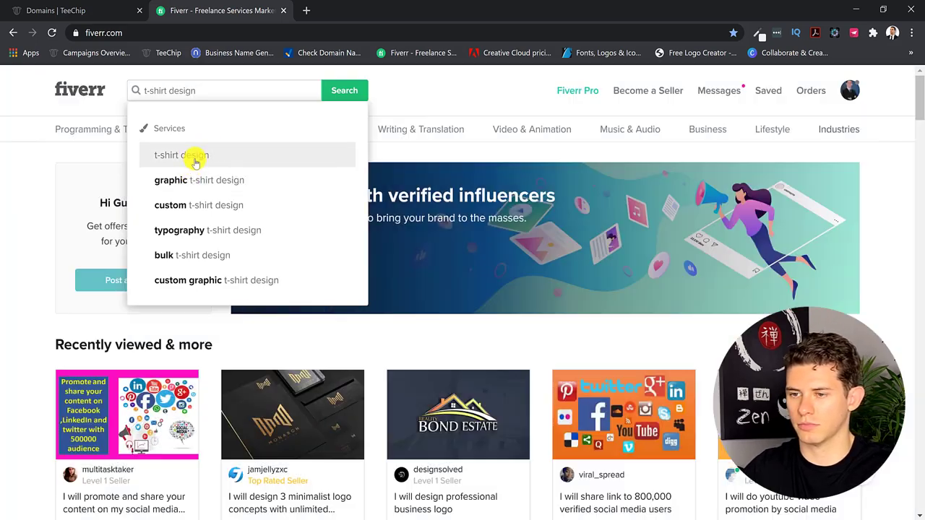
pyautogui.click(188, 155)
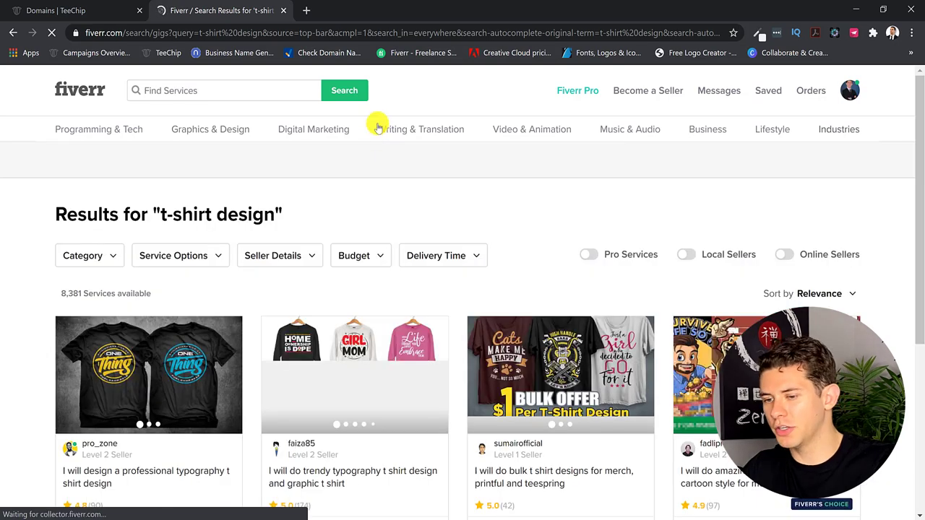
pyautogui.scroll(-2, 253, 137)
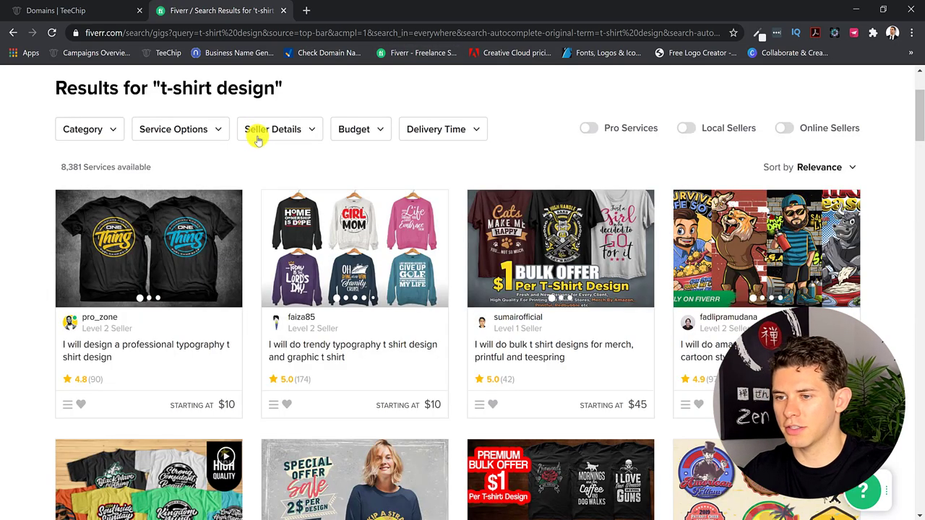
pyautogui.scroll(2, 275, 159)
# Cap the results at a $10 maximum budget and open a t-shirt design gig
pyautogui.click(374, 250)
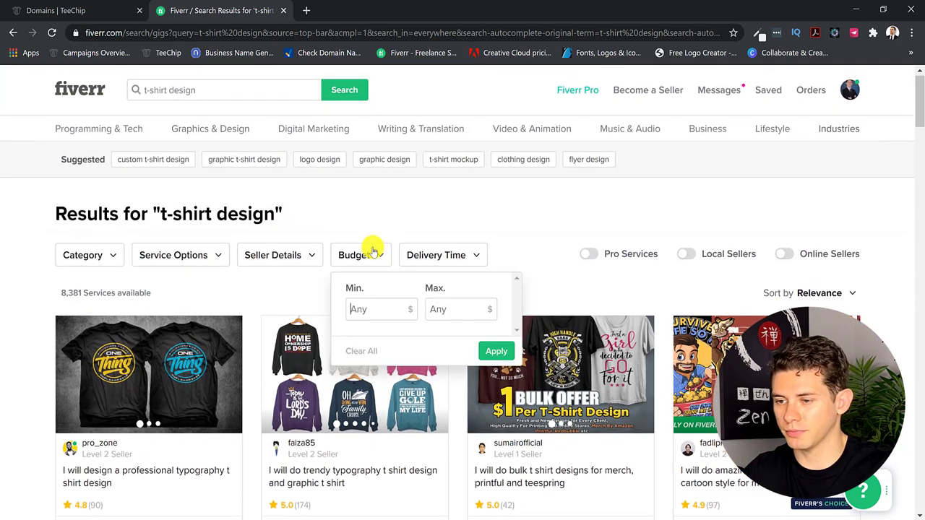
pyautogui.click(436, 310)
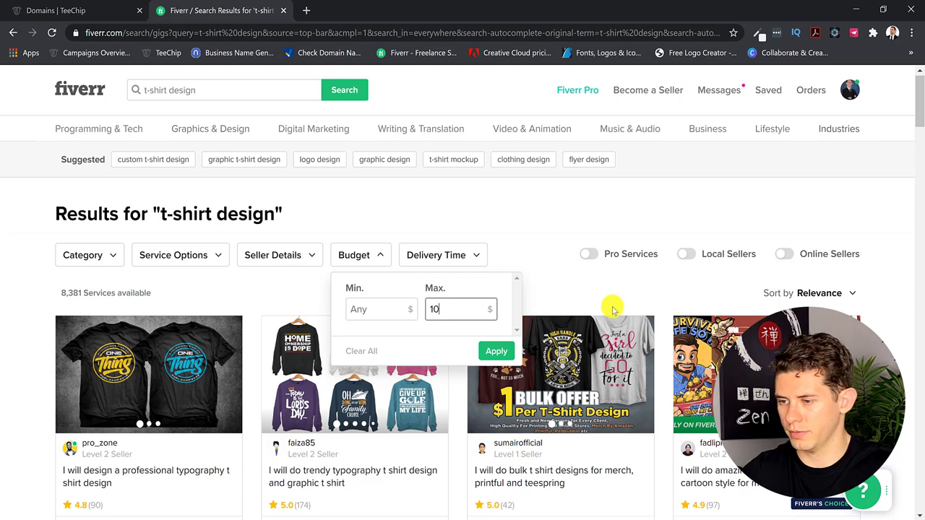
pyautogui.click(502, 351)
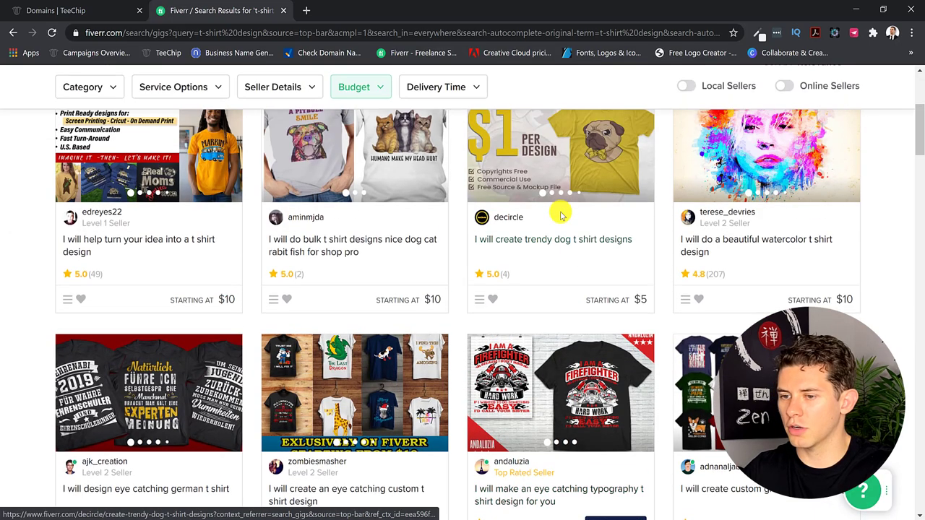
pyautogui.scroll(-10, 561, 213)
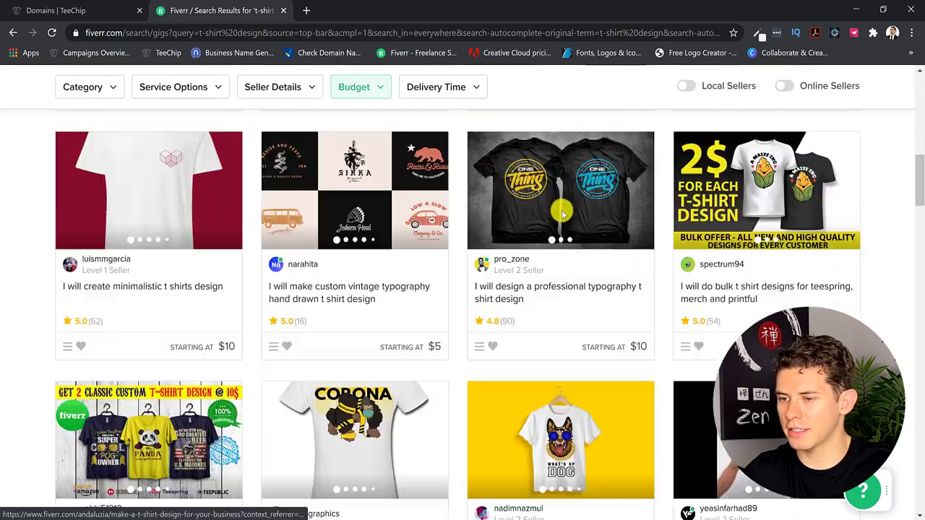
pyautogui.scroll(-10, 561, 213)
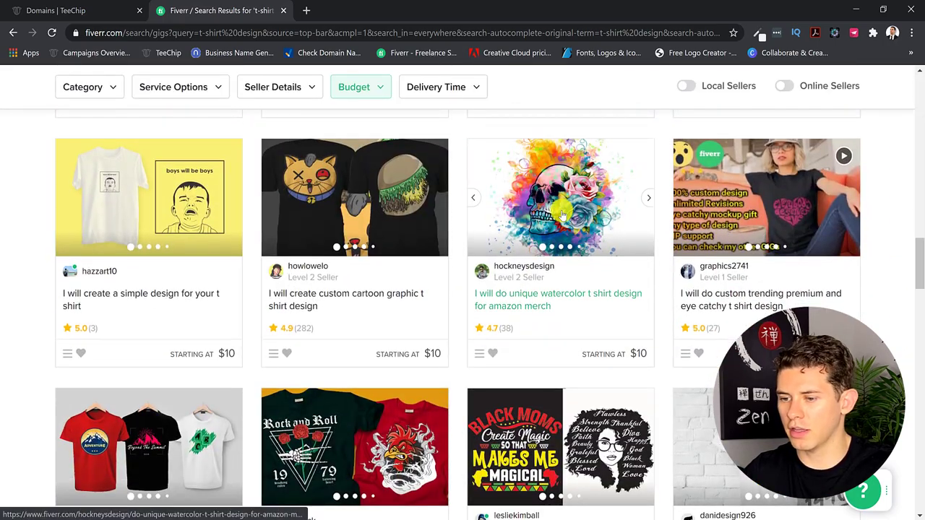
pyautogui.click(563, 215)
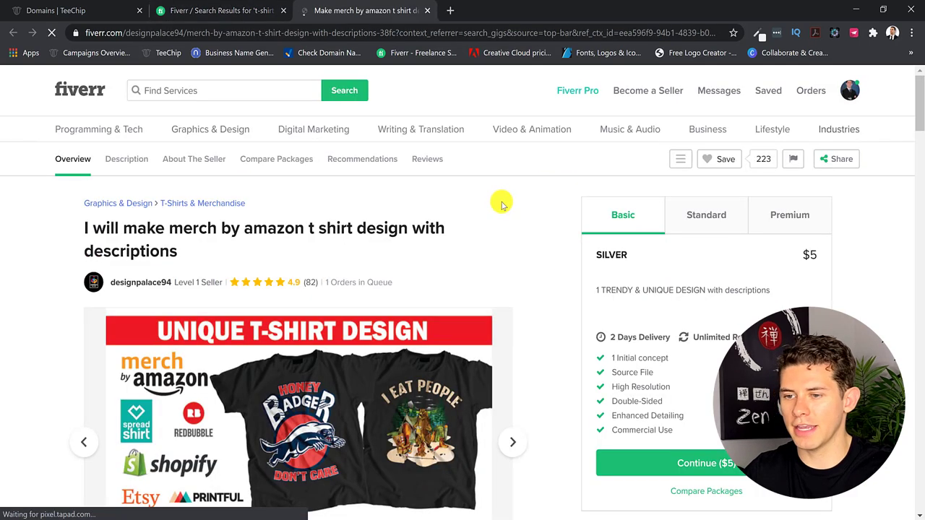
# Review the $5 package's delivery and revisions details, then show your past orders list
pyautogui.scroll(-2, 500, 200)
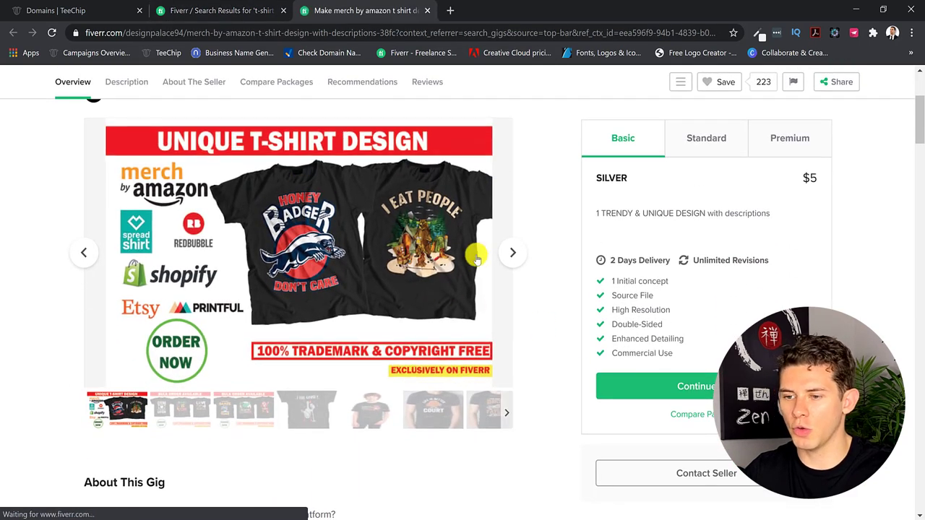
pyautogui.tripleClick(624, 259)
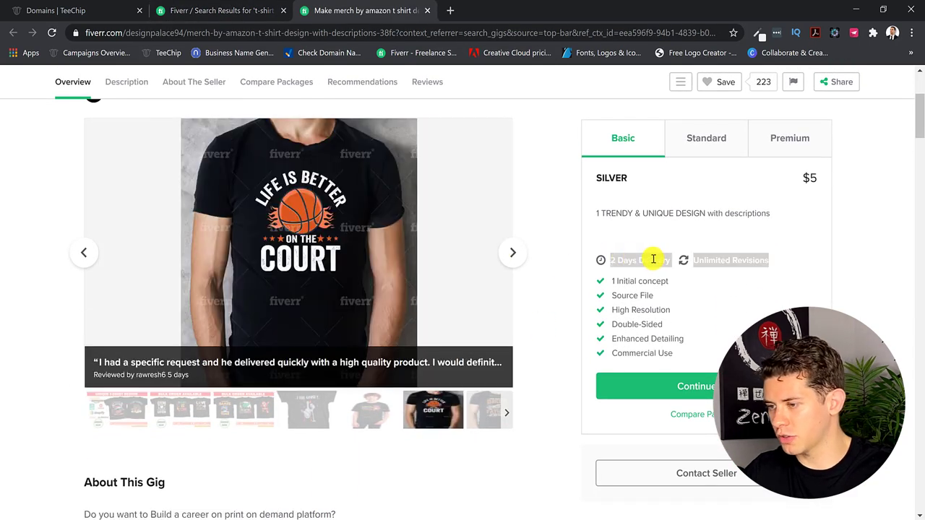
pyautogui.moveTo(670, 260); pyautogui.dragTo(614, 264)
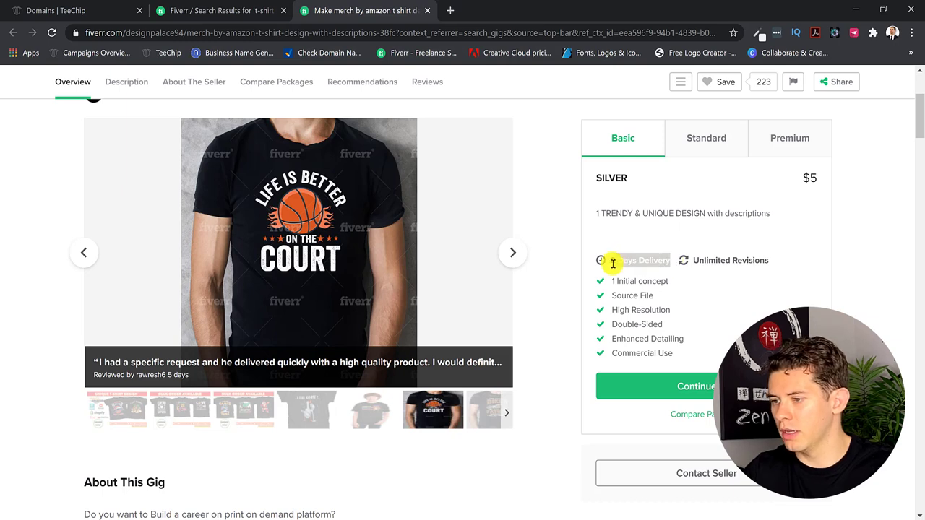
pyautogui.click(612, 263)
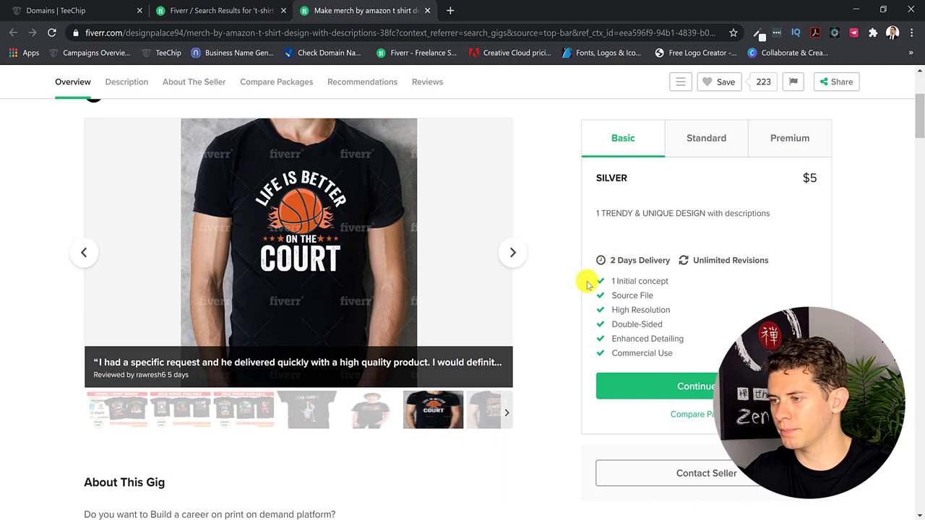
pyautogui.scroll(2, 601, 216)
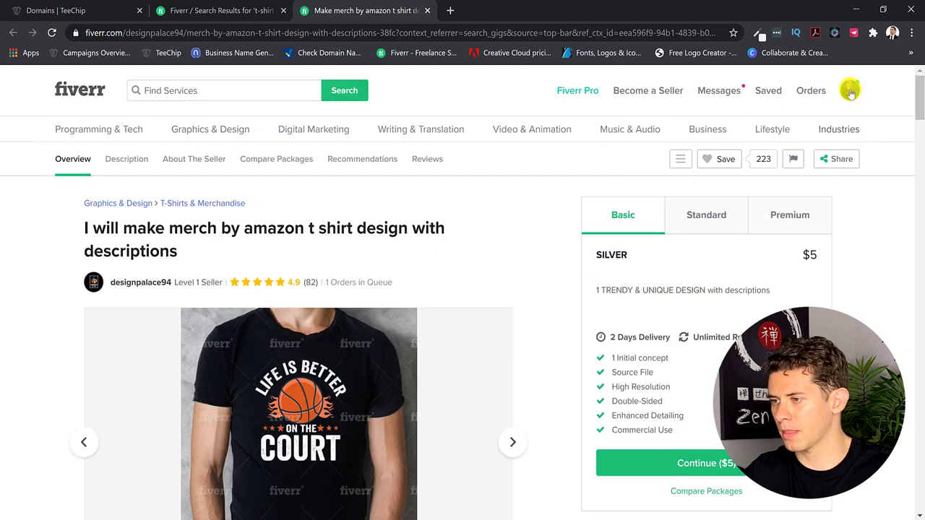
pyautogui.click(851, 91)
pyautogui.click(813, 92)
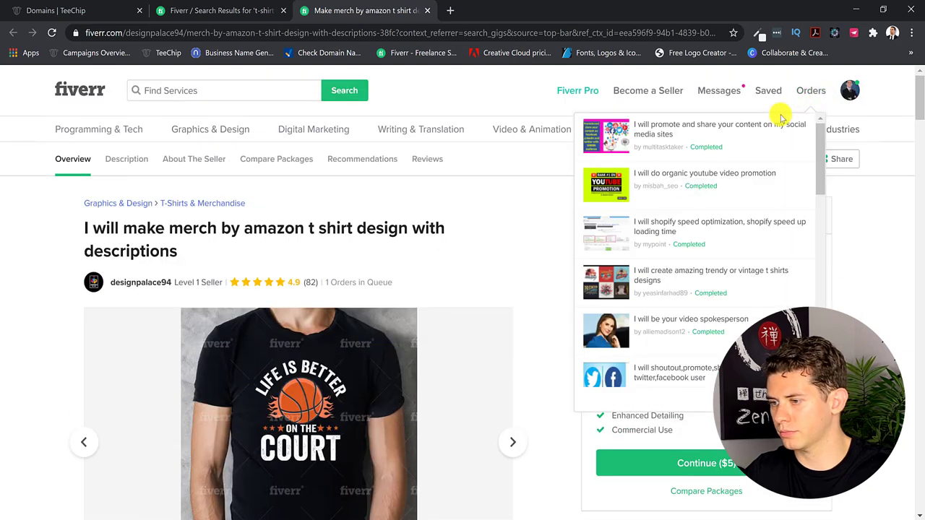
# Open the completed trendy or vintage t-shirt order, browse its gig's sample designs, and return to the order activity page
pyautogui.click(748, 280)
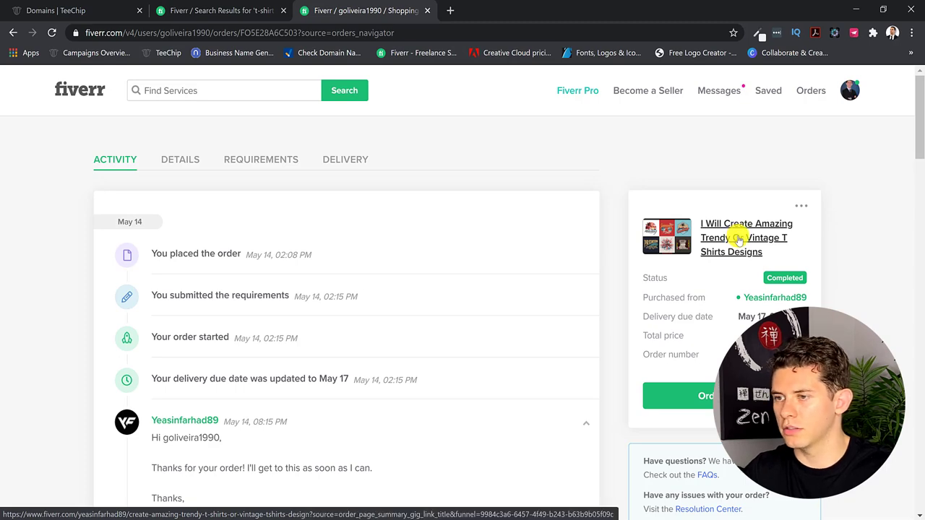
pyautogui.click(738, 239)
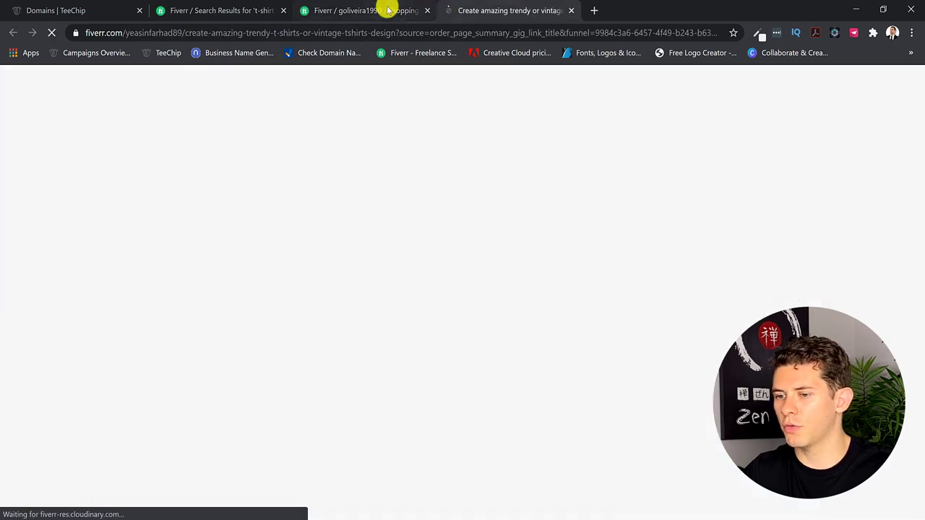
pyautogui.scroll(-2, 576, 253)
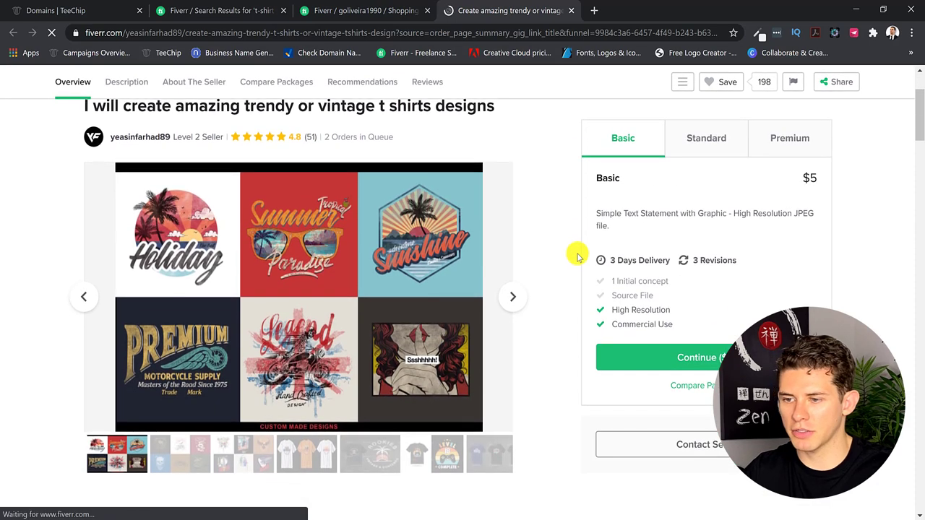
pyautogui.click(508, 295)
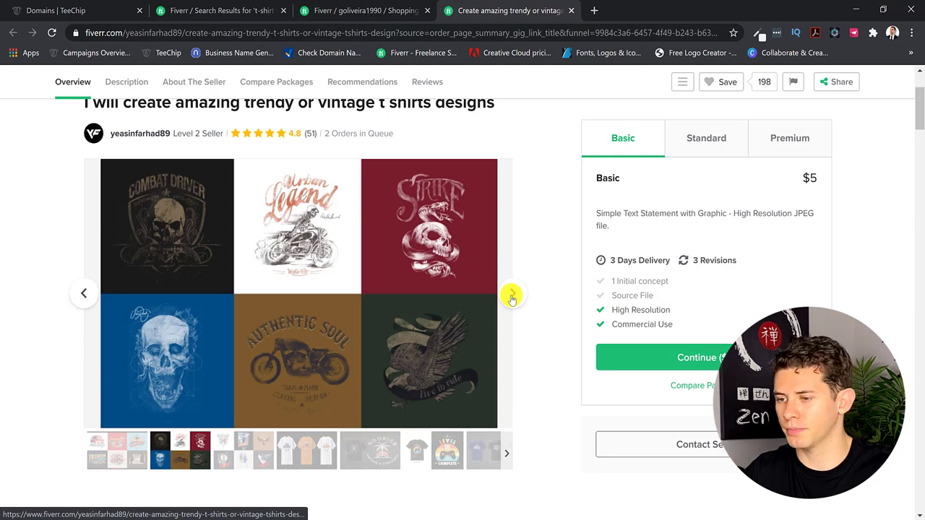
pyautogui.click(511, 295)
pyautogui.click(511, 295)
pyautogui.click(511, 295)
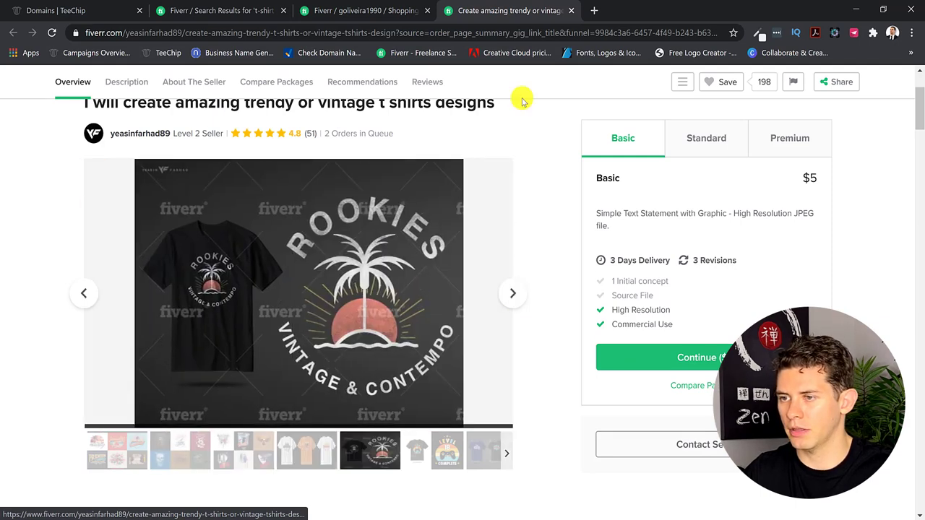
pyautogui.click(391, 11)
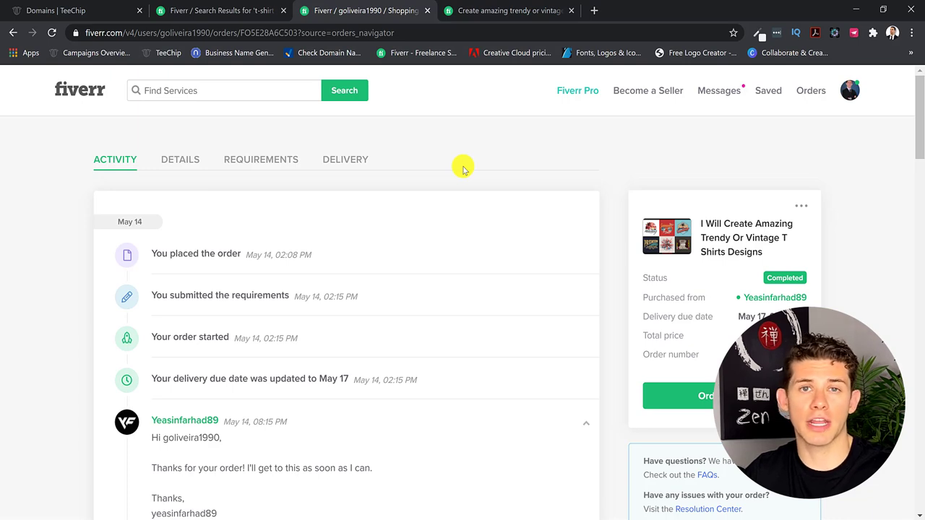
# Review the Fiverr order's Requirements tab to see what was asked of the seller
pyautogui.scroll(-2, 424, 217)
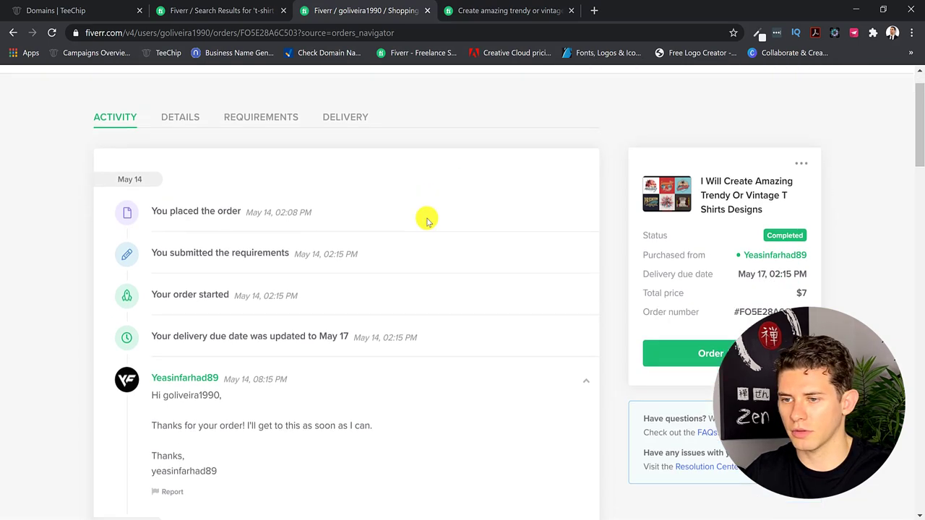
pyautogui.click(261, 170)
pyautogui.scroll(2, 493, 241)
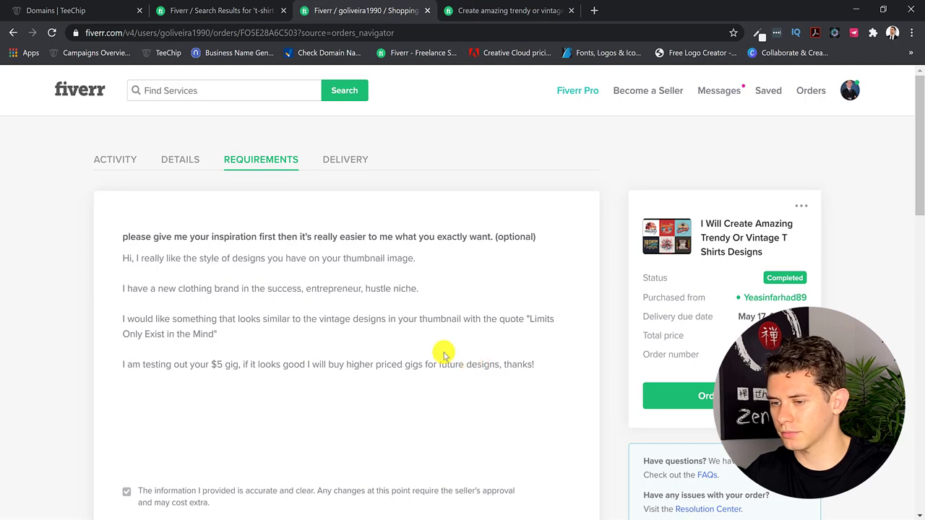
pyautogui.scroll(-4, 436, 327)
pyautogui.scroll(3, 426, 325)
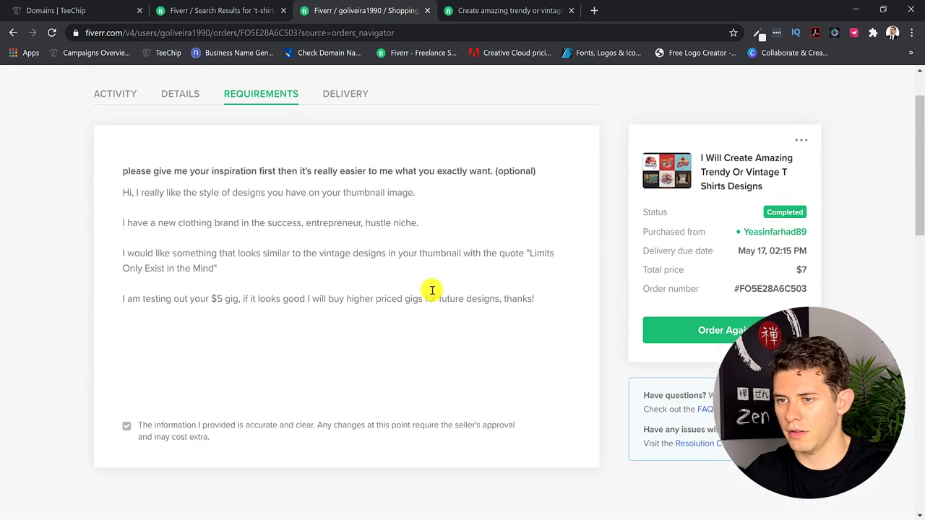
# Check the order's delivery and preview the delivered des 1.jpg design
pyautogui.click(339, 99)
pyautogui.scroll(1, 438, 232)
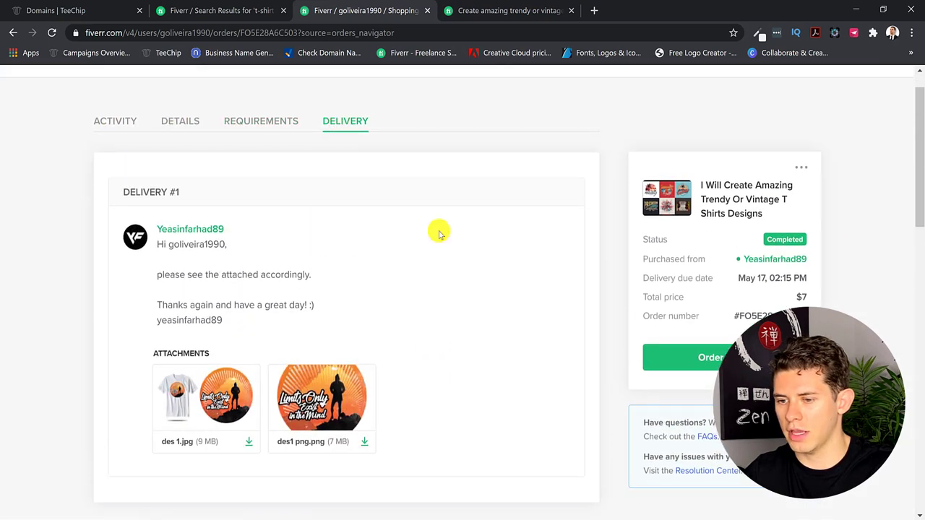
pyautogui.scroll(-2, 412, 275)
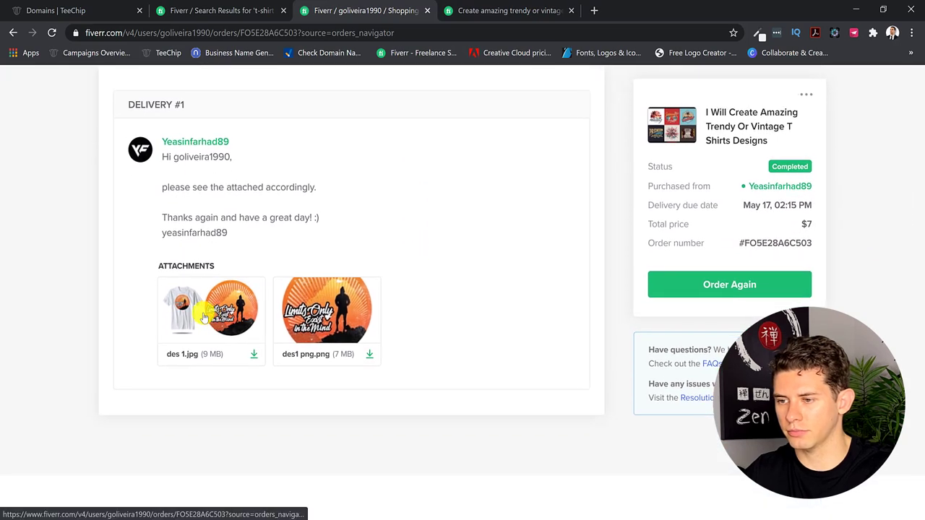
pyautogui.click(204, 316)
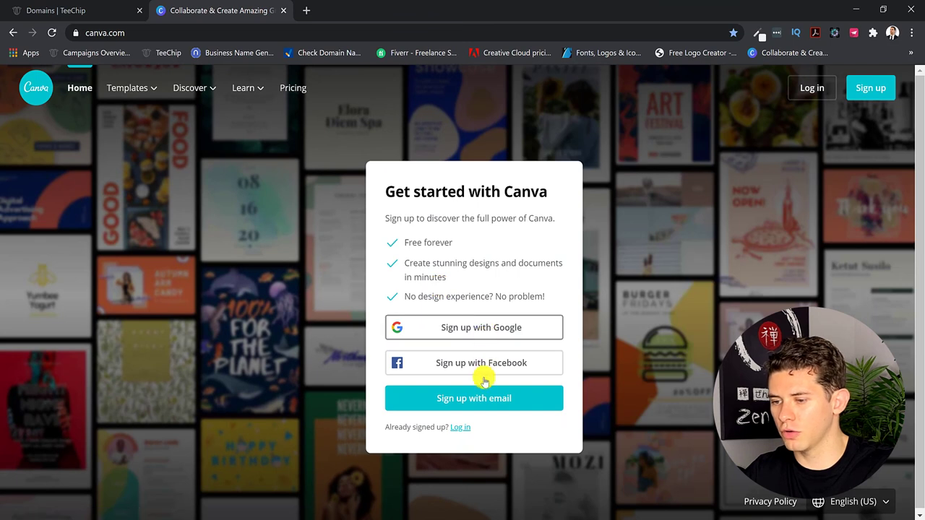
# Log in to Canva with a Google account
pyautogui.click(460, 427)
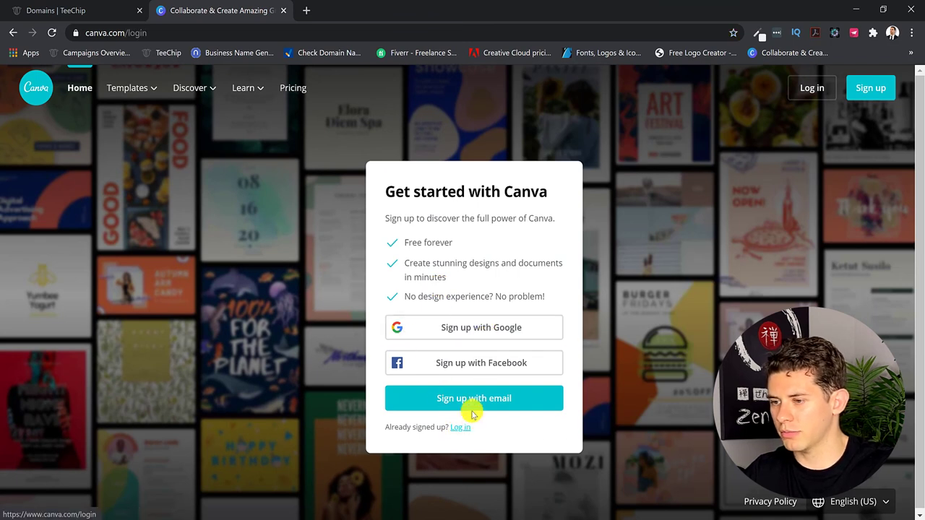
pyautogui.click(479, 227)
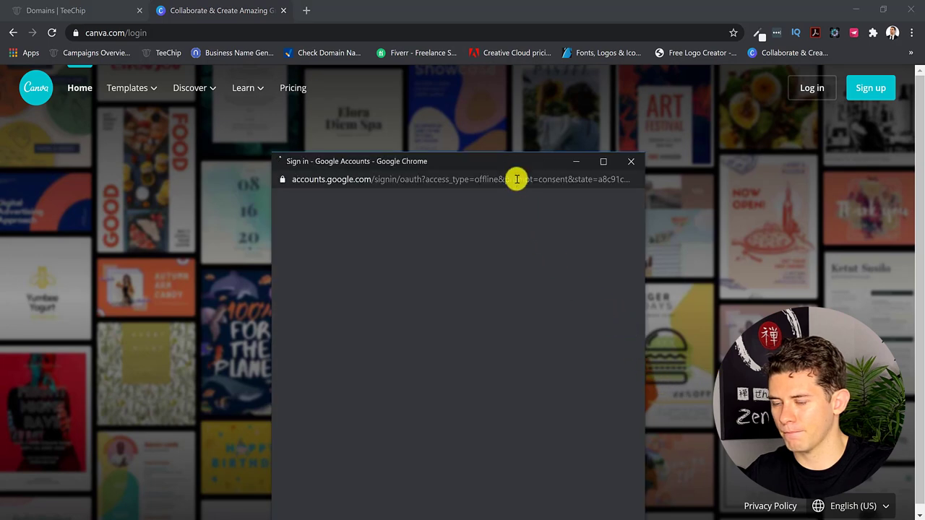
pyautogui.click(369, 248)
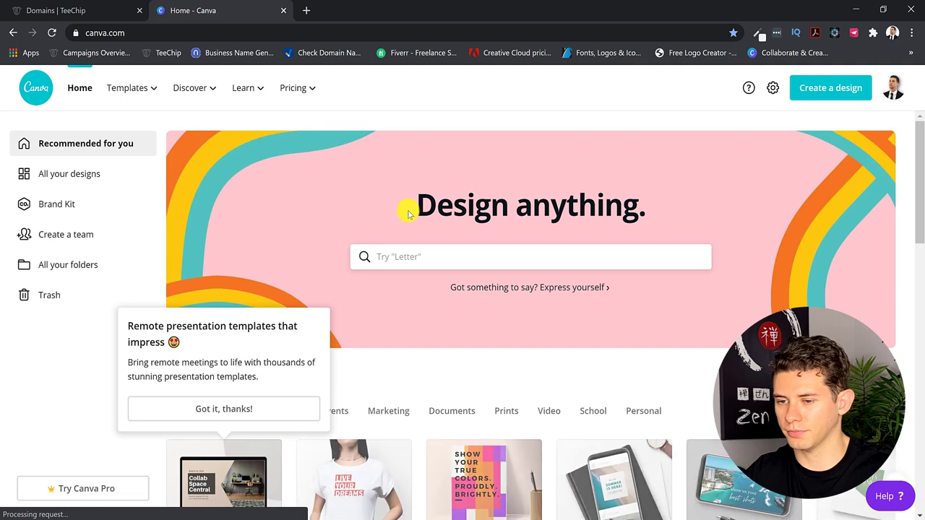
# Dismiss the templates tip and start a new blank T-Shirt design from Prints
pyautogui.click(236, 409)
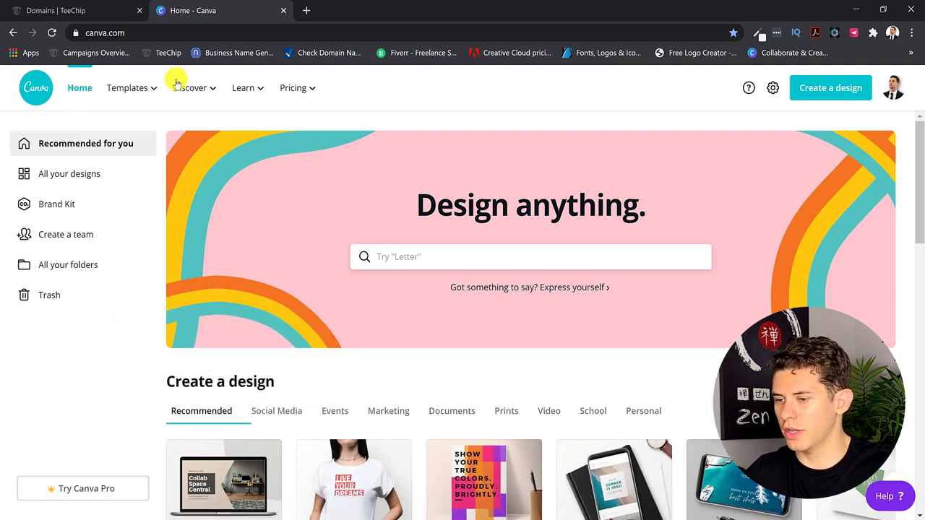
pyautogui.scroll(-1, 324, 208)
pyautogui.scroll(-3, 323, 207)
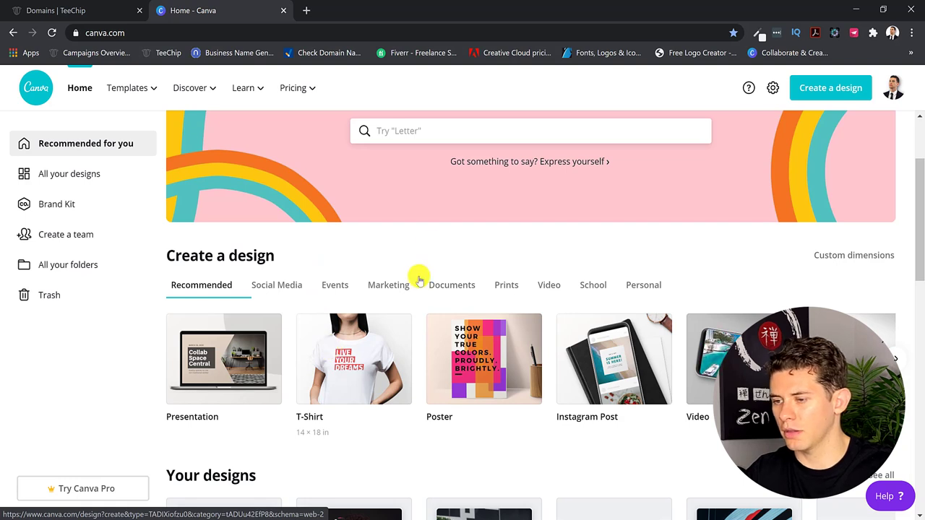
pyautogui.click(506, 285)
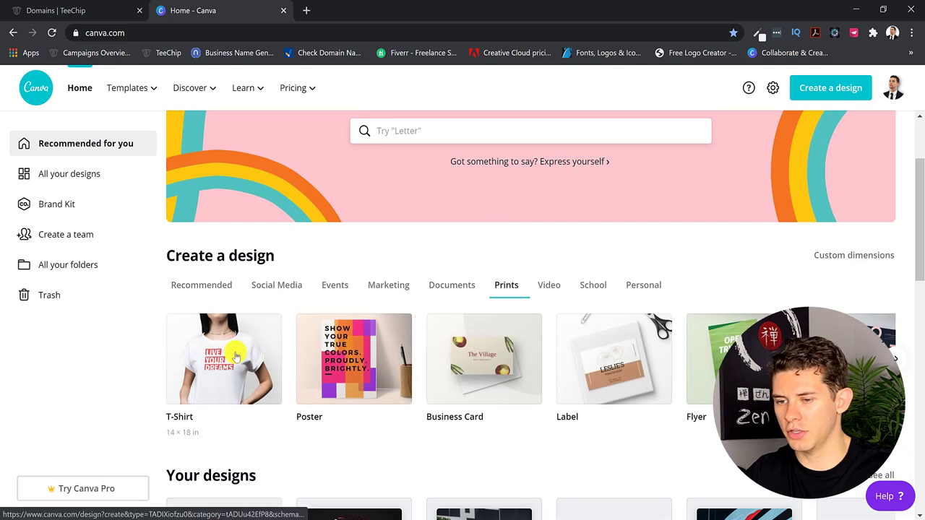
pyautogui.click(232, 348)
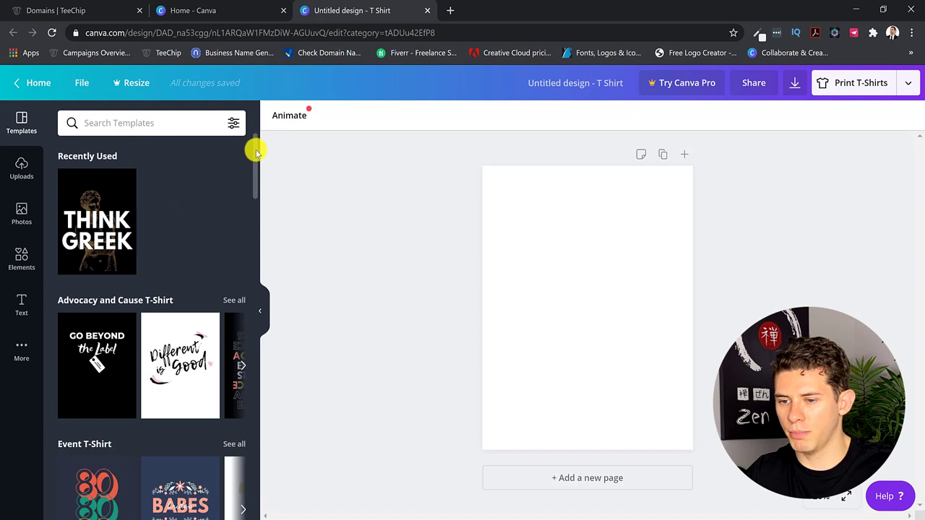
pyautogui.moveTo(256, 152); pyautogui.dragTo(248, 424)
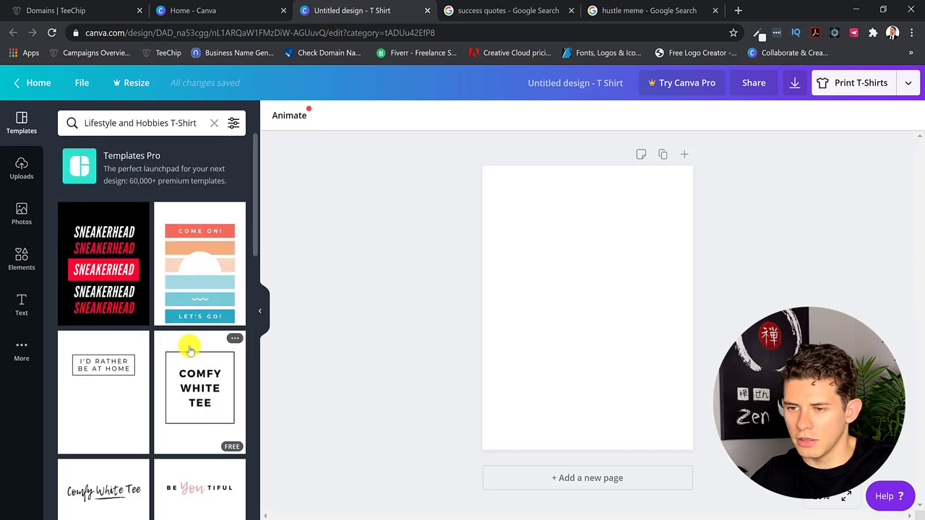
# Apply the COME ON! sunset-stripes template and change its top banner to WORK HARD
pyautogui.click(210, 263)
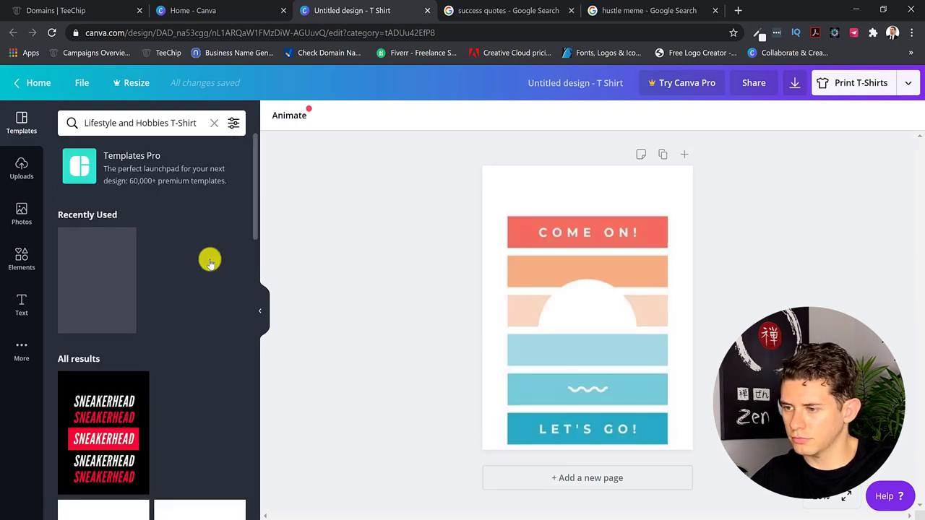
pyautogui.click(609, 232)
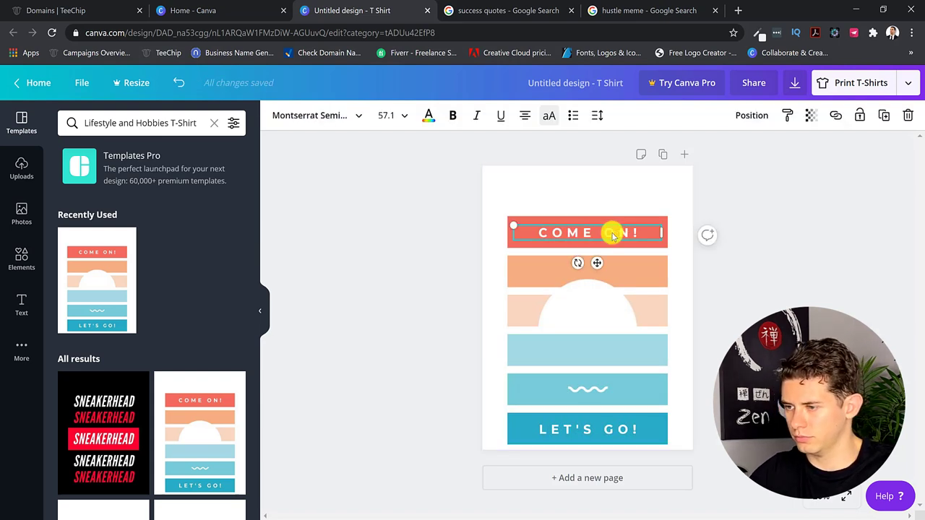
pyautogui.doubleClick(612, 232)
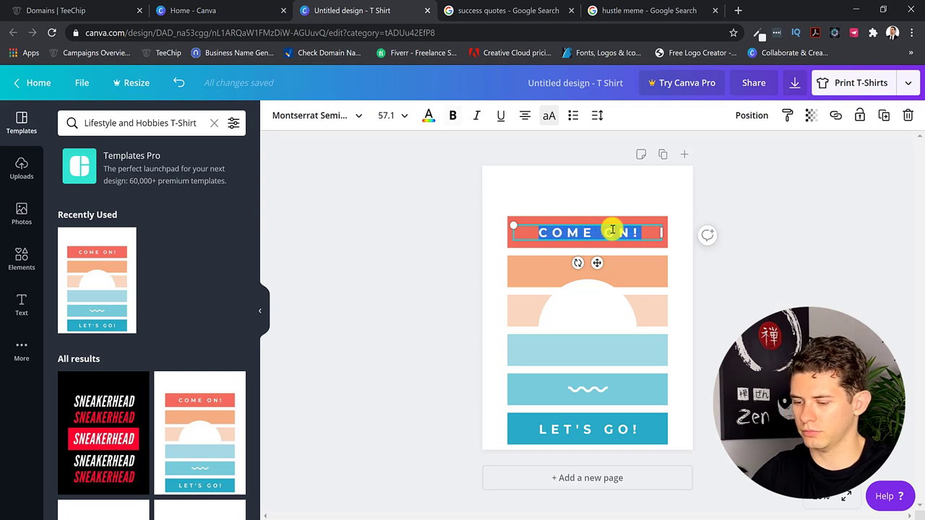
pyautogui.write('WORK')
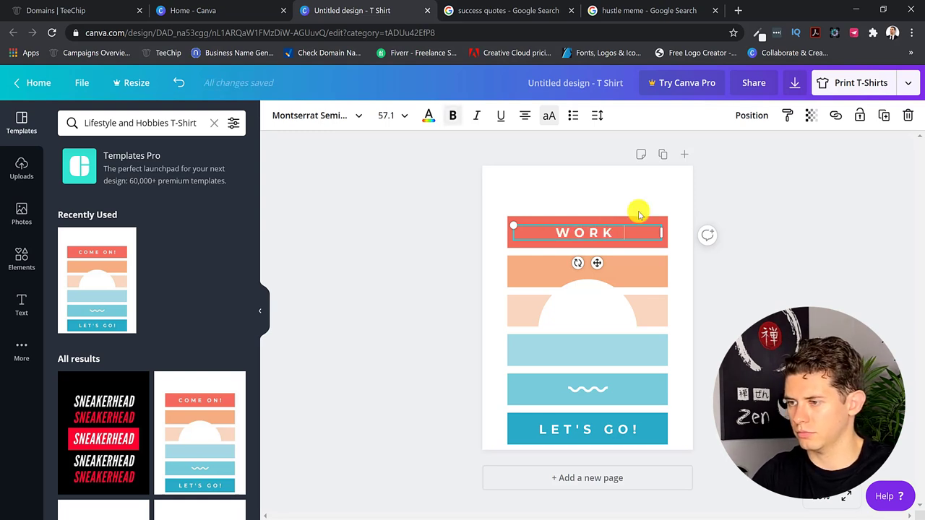
pyautogui.write(' HARD')
# Replace the bottom banner's LET'S GO! with DREAM BIG
pyautogui.click(610, 430)
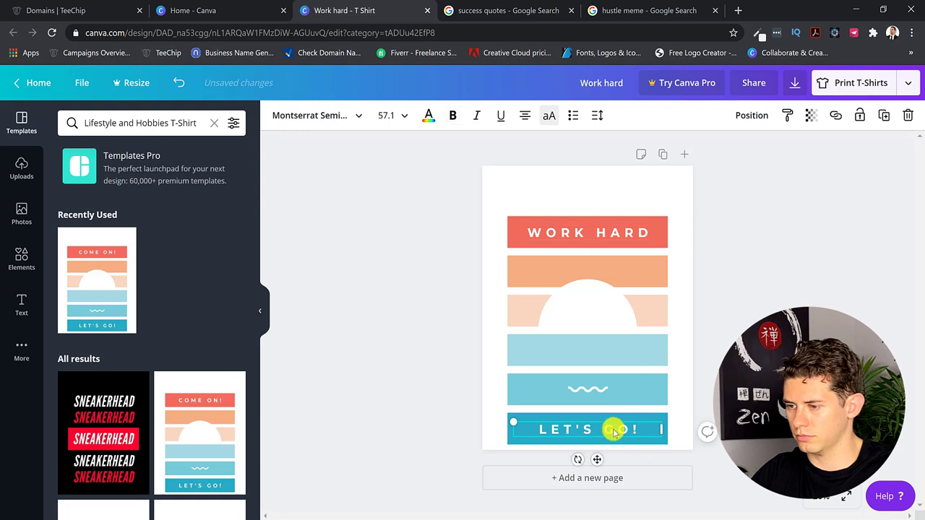
pyautogui.doubleClick(616, 430)
pyautogui.moveTo(618, 430); pyautogui.dragTo(545, 434)
pyautogui.write('DREAM BIG!')
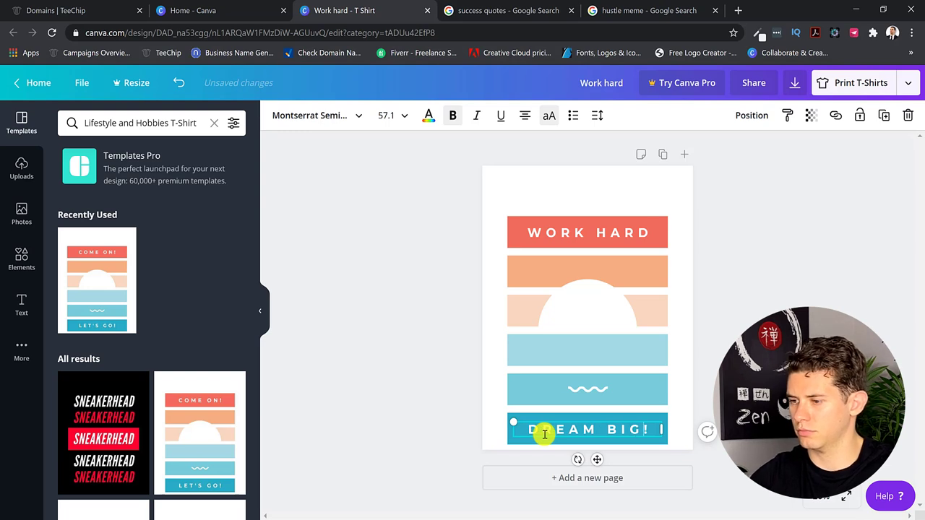
pyautogui.press('BackSpace')
pyautogui.click(797, 217)
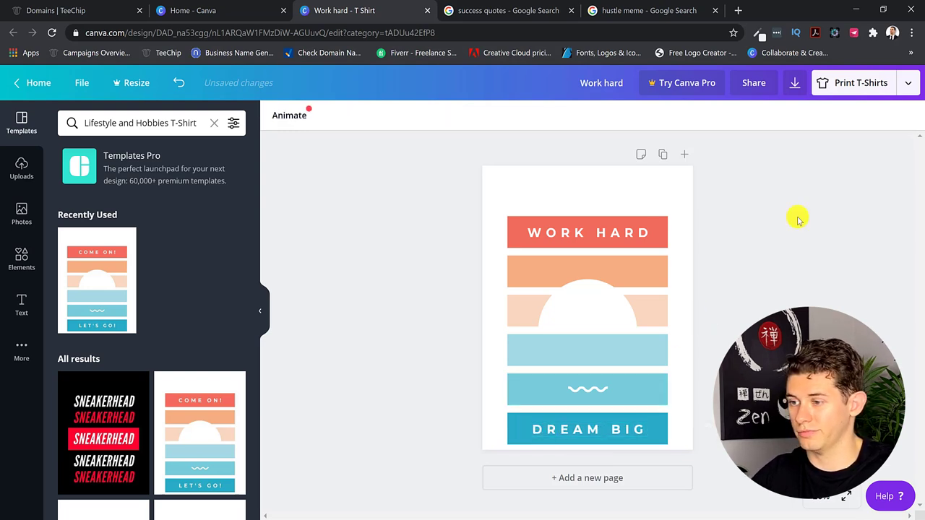
# Inspect the design's red banner, orange stripe and white half-circle sun elements
pyautogui.click(570, 179)
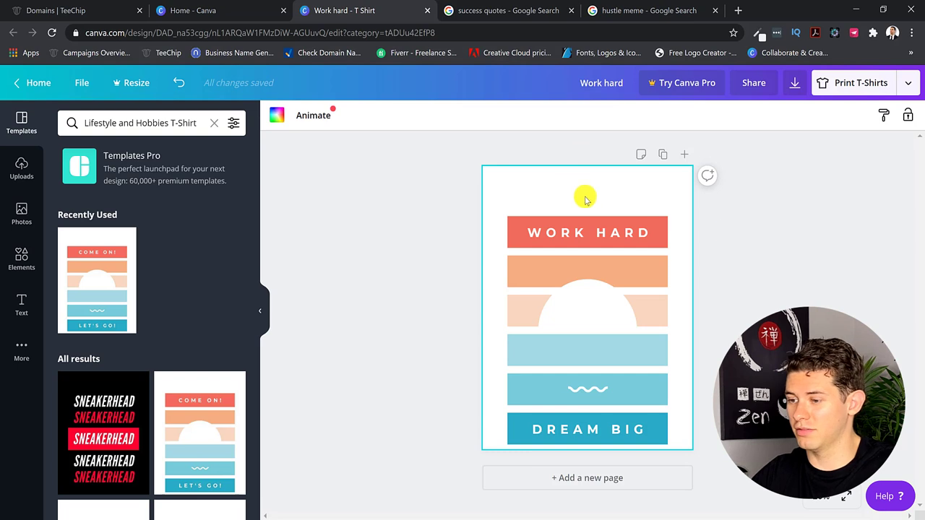
pyautogui.click(793, 239)
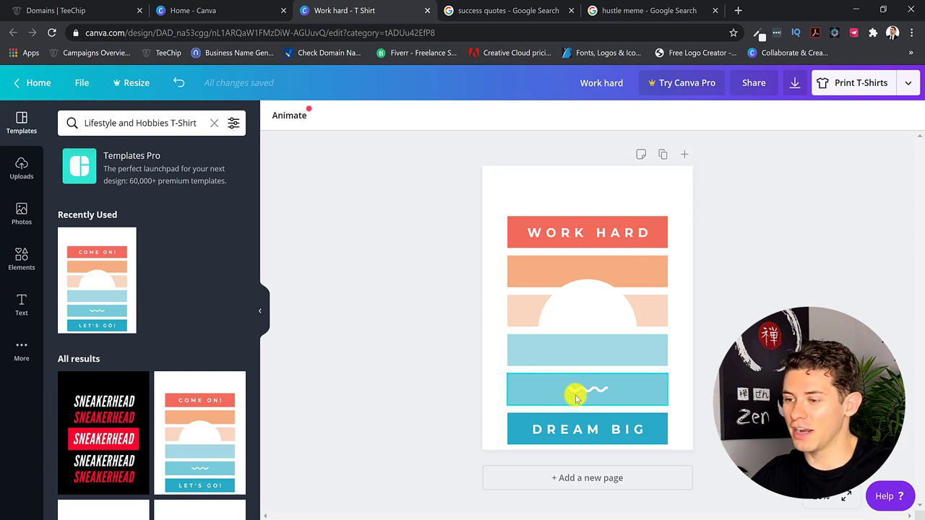
pyautogui.click(567, 217)
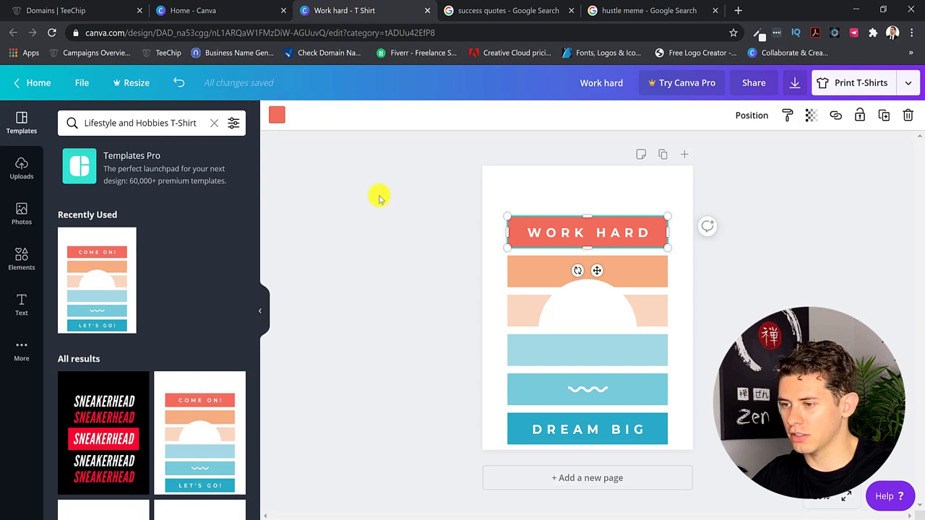
pyautogui.click(531, 268)
pyautogui.click(553, 321)
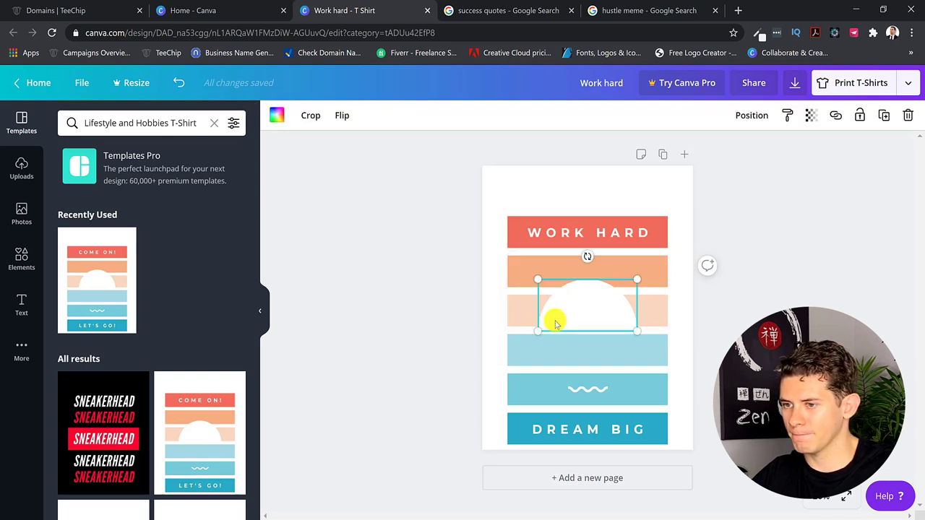
pyautogui.click(435, 330)
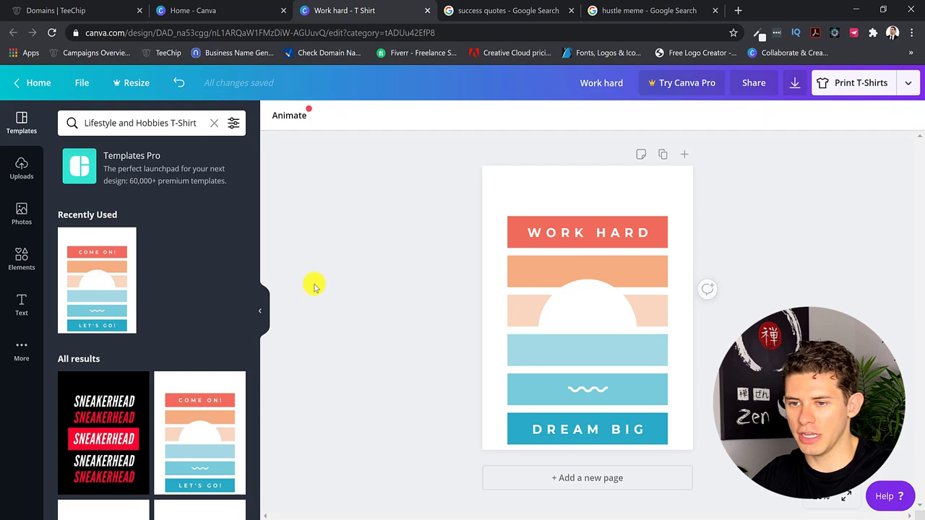
pyautogui.click(16, 257)
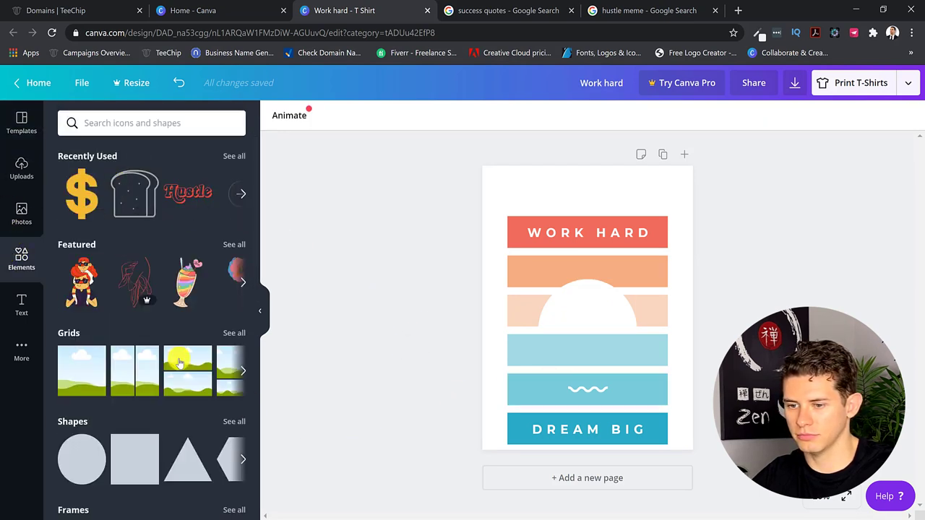
# Check the T-shirt printing options, then bring up the PNG download options at 1556 x 2000 px
pyautogui.scroll(-6, 171, 318)
pyautogui.scroll(-3, 171, 318)
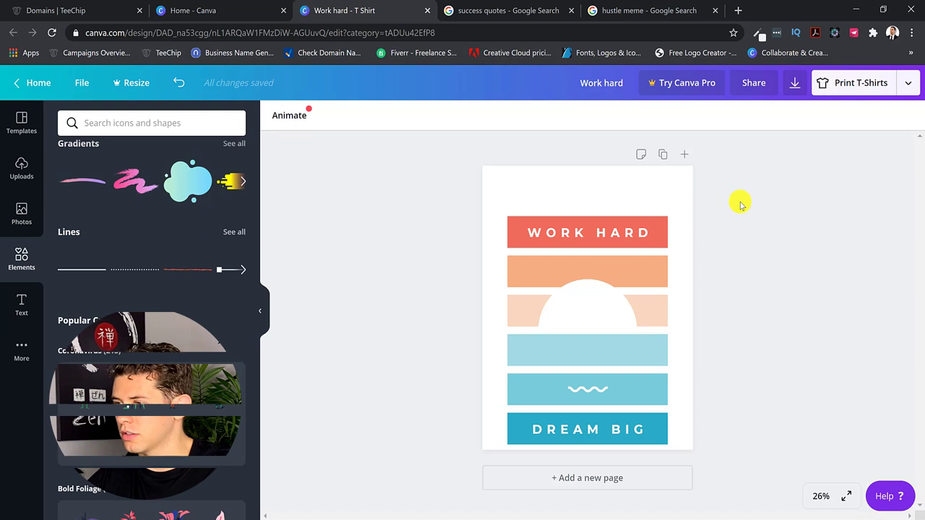
pyautogui.click(871, 85)
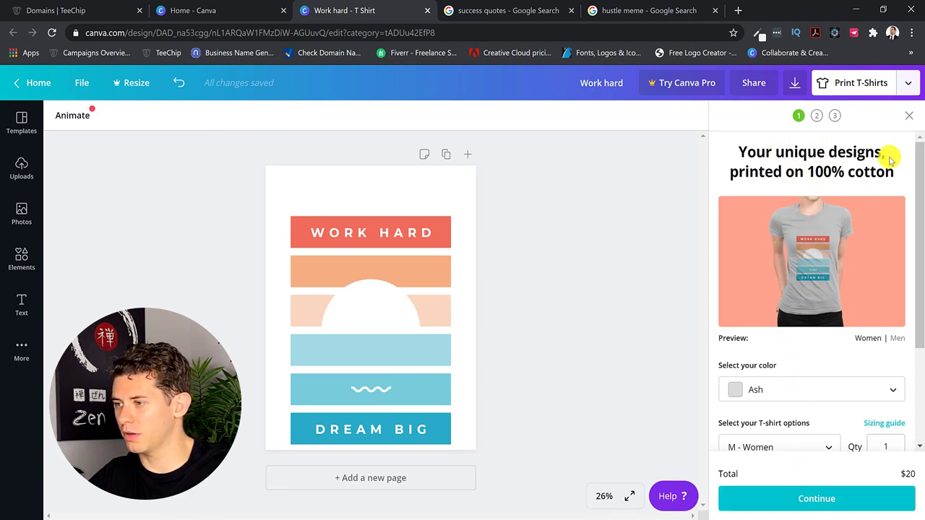
pyautogui.click(909, 116)
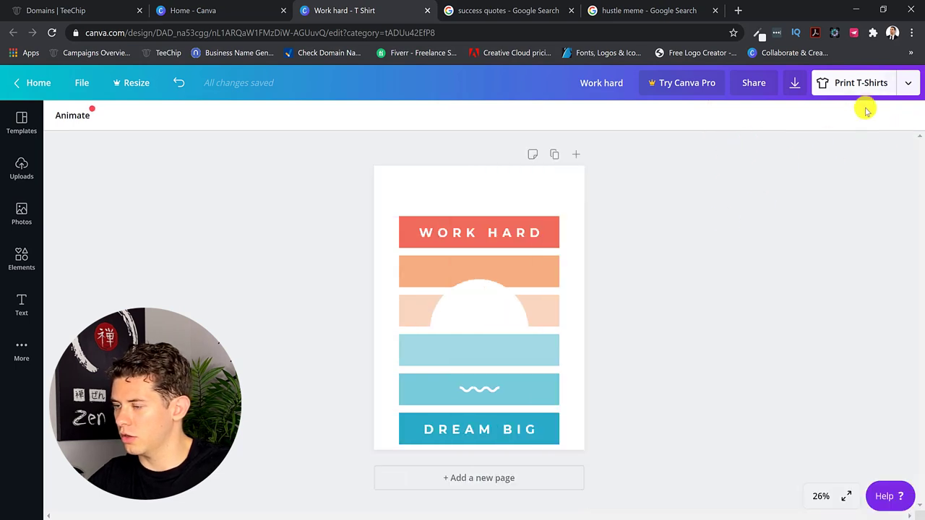
pyautogui.click(794, 82)
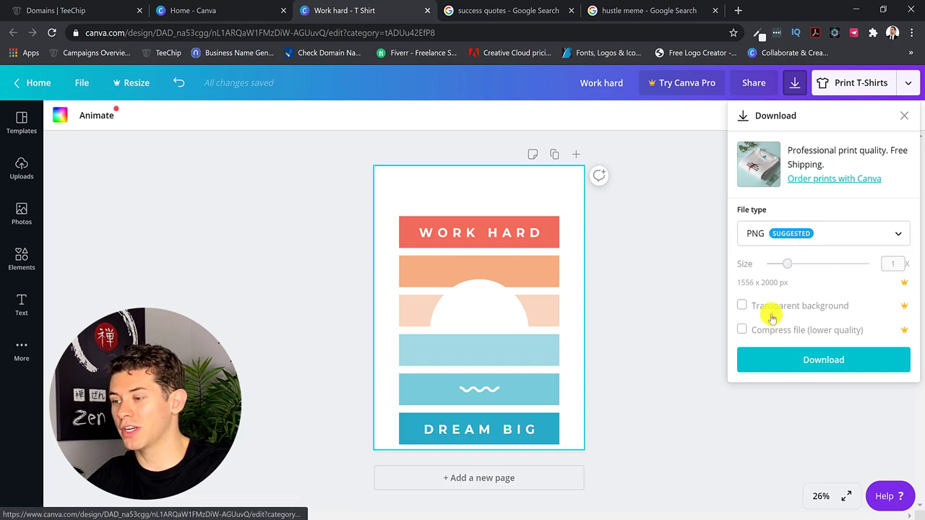
# Download the design as a PNG and save it to the Desktop as 'Work hard'
pyautogui.click(792, 306)
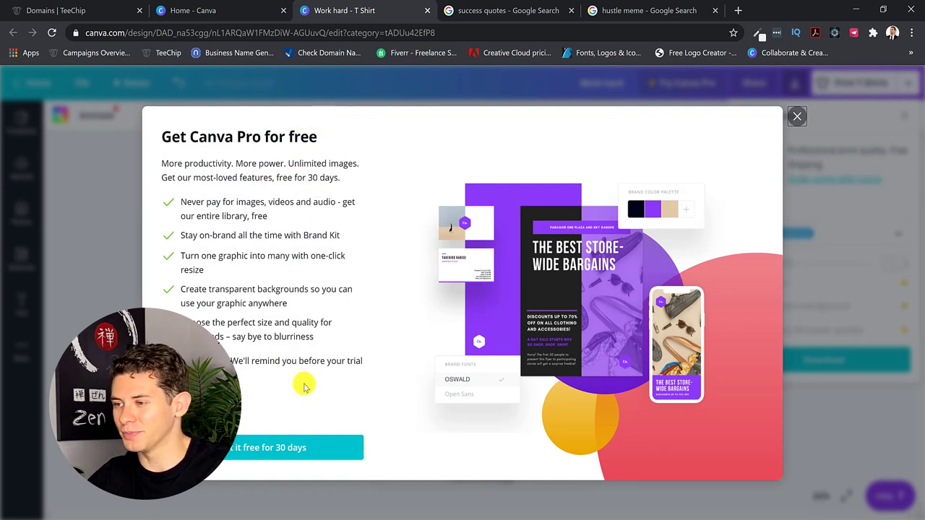
pyautogui.click(798, 118)
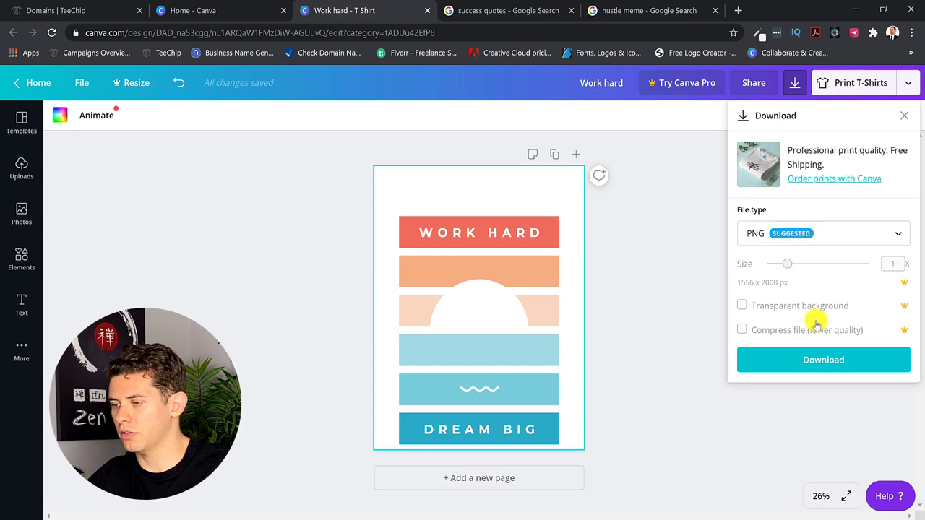
pyautogui.click(806, 359)
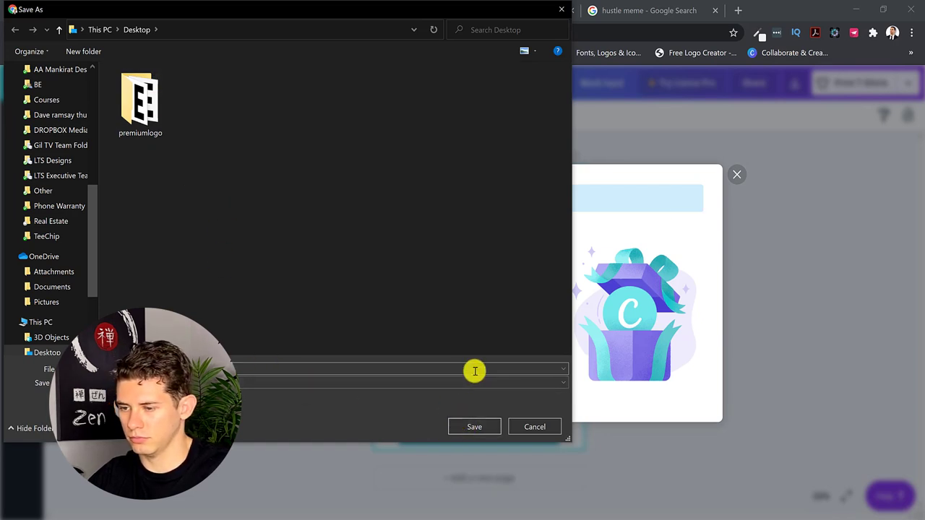
pyautogui.click(474, 426)
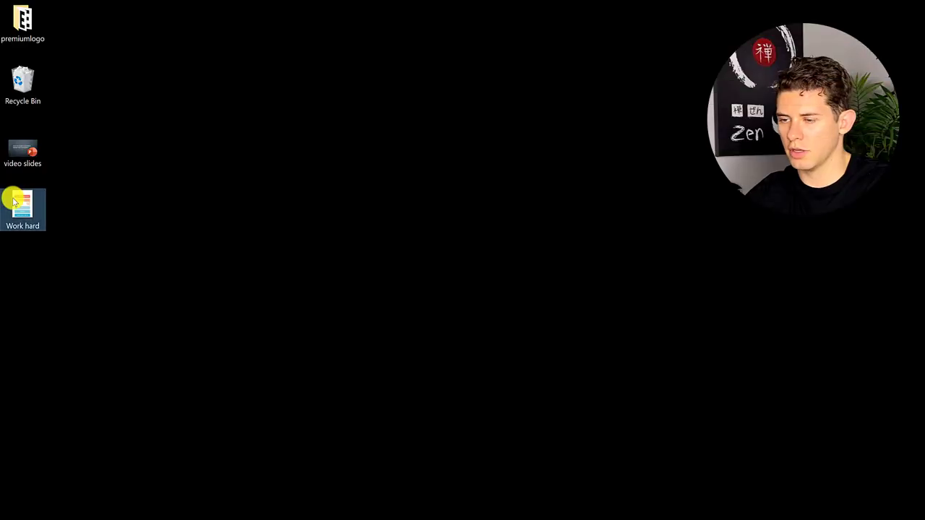
pyautogui.doubleClick(16, 199)
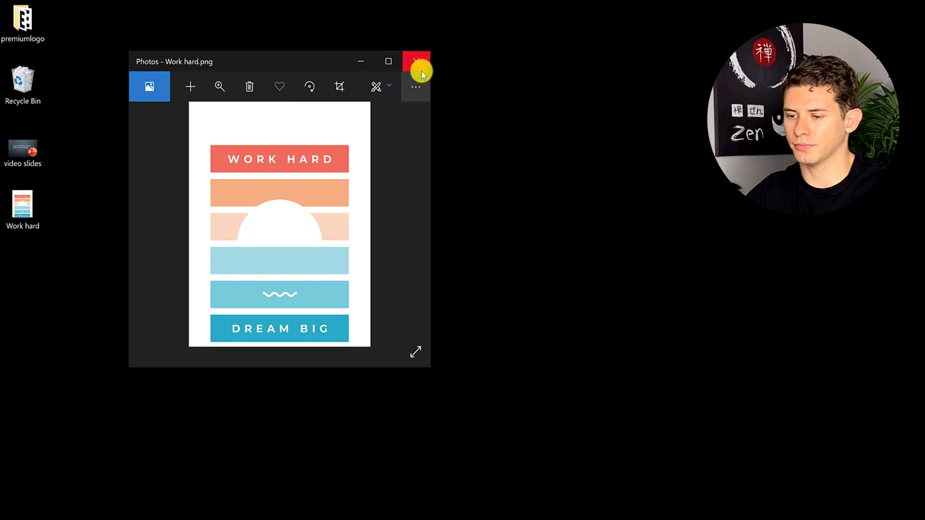
# Close the Work hard image in Photos and leave the slideshow
pyautogui.click(418, 65)
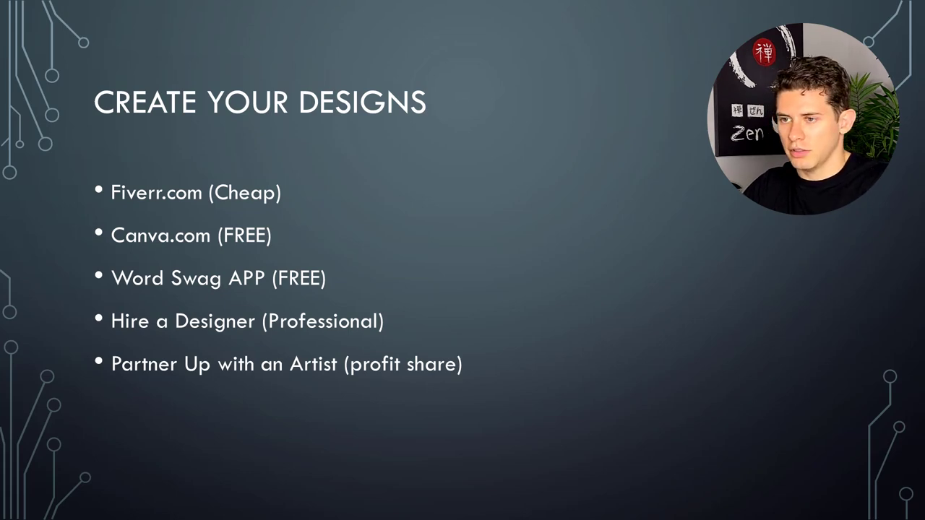
pyautogui.press('Escape')
# Load upwork.com in a new browser tab
pyautogui.hotkey('alt', 'Tab')
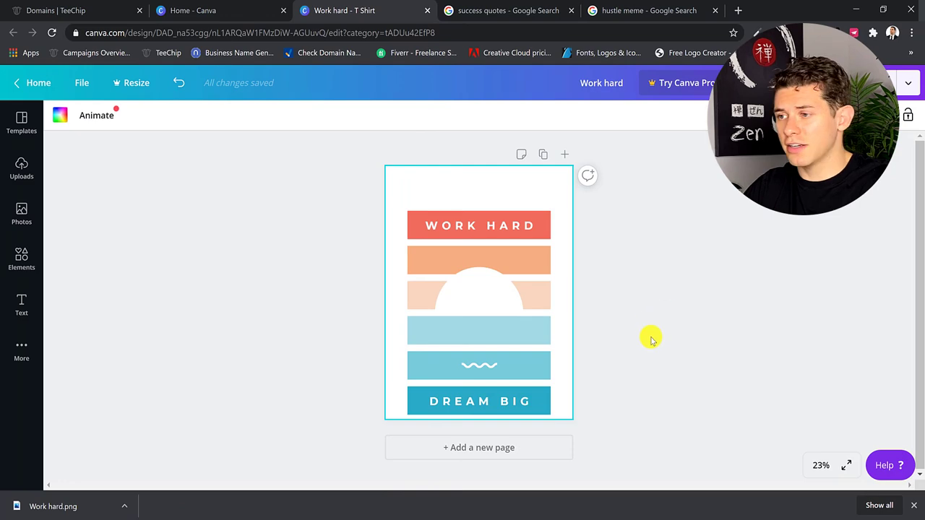
pyautogui.click(738, 11)
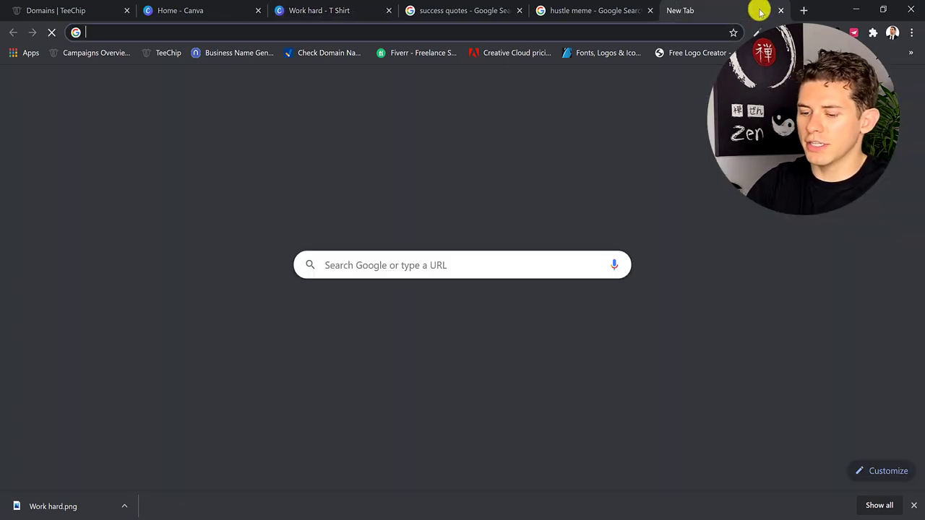
pyautogui.write('upwork.com')
pyautogui.press('Return')
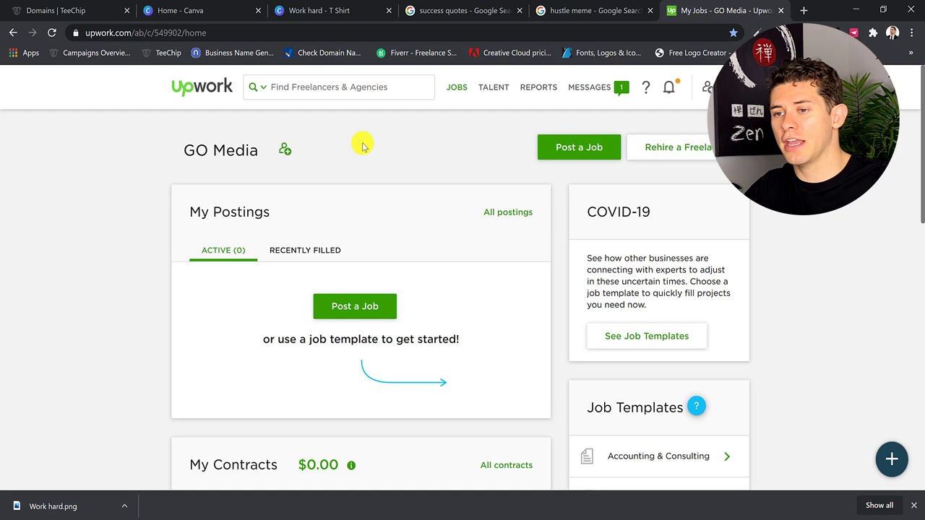
# Start a new short-term Upwork job post
pyautogui.click(340, 307)
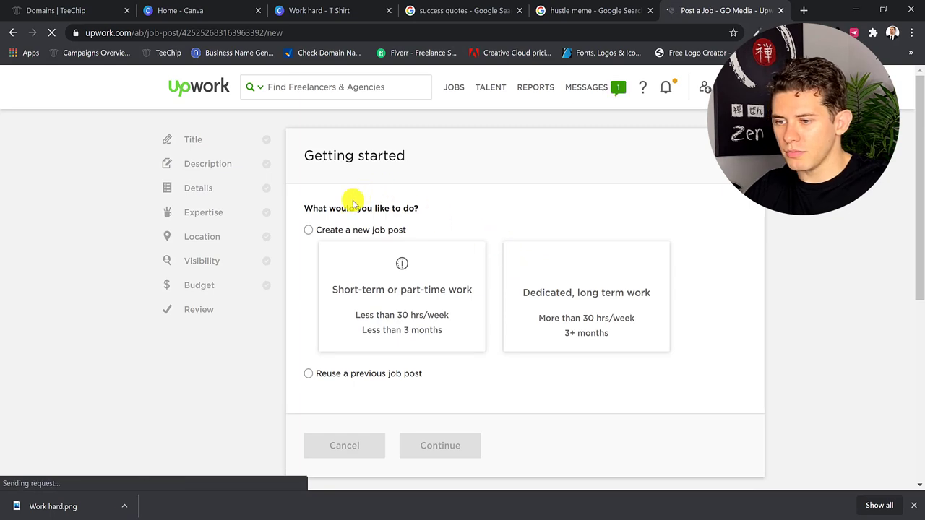
pyautogui.click(341, 279)
pyautogui.scroll(-5, 545, 248)
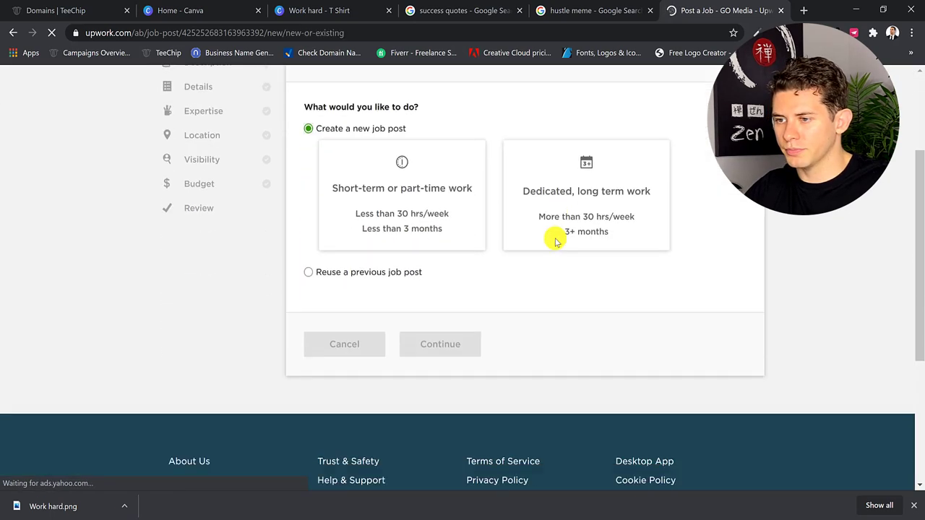
pyautogui.scroll(3, 498, 188)
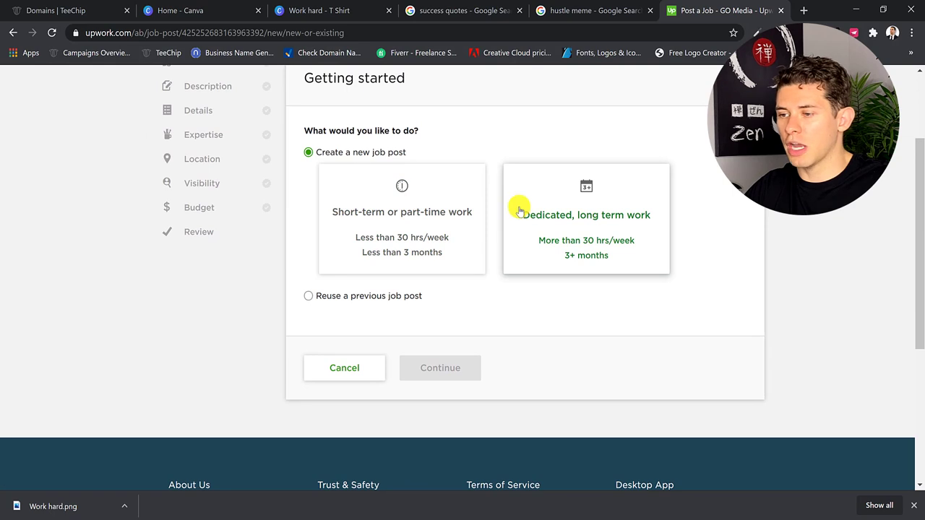
pyautogui.click(410, 206)
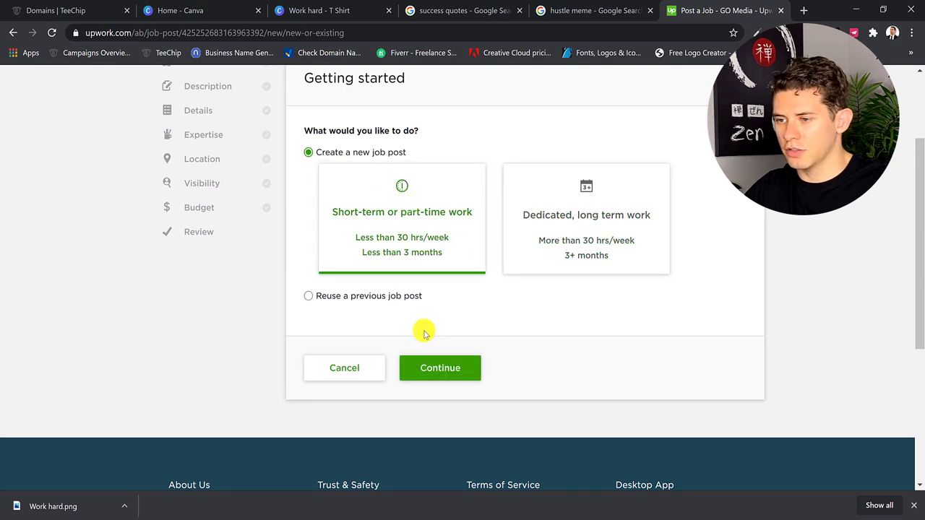
pyautogui.click(440, 369)
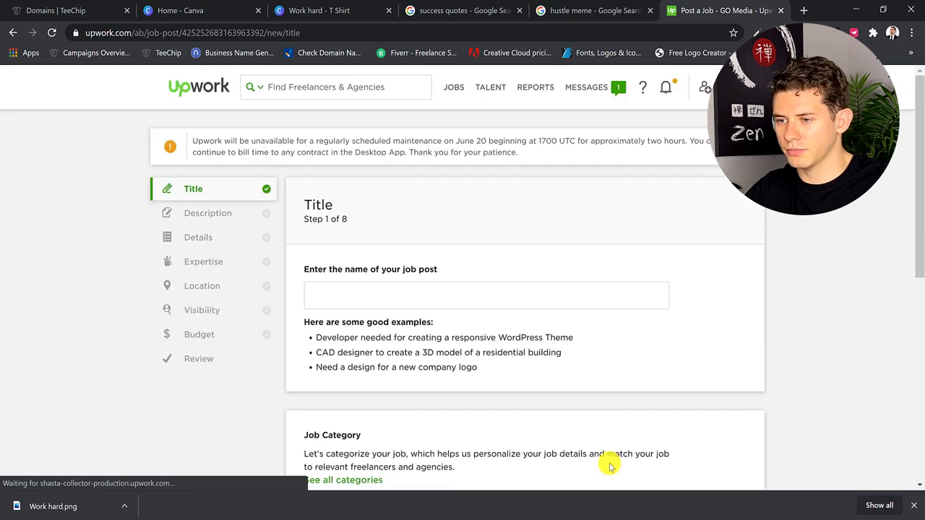
# Title the job 'Hiring a designer for print on demand clothing line'
pyautogui.click(434, 293)
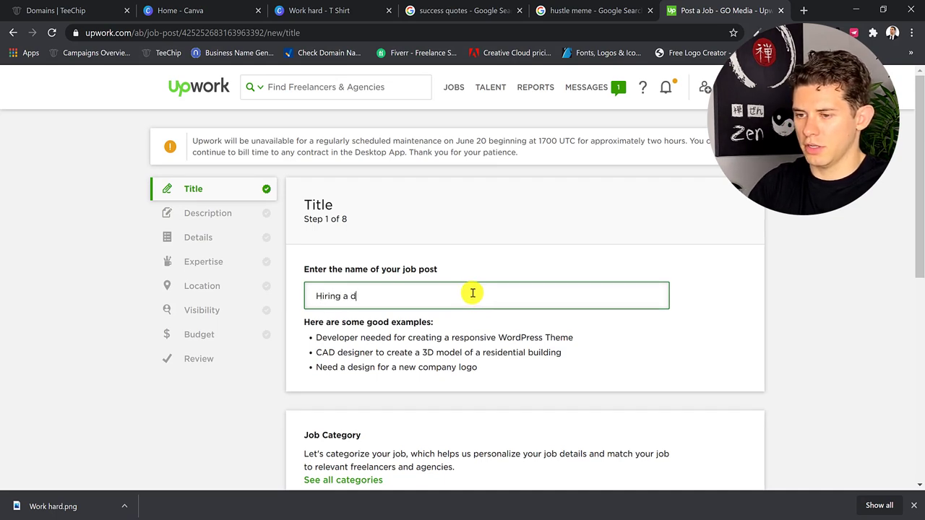
pyautogui.write('Hiring a designer for print on demand clothing line')
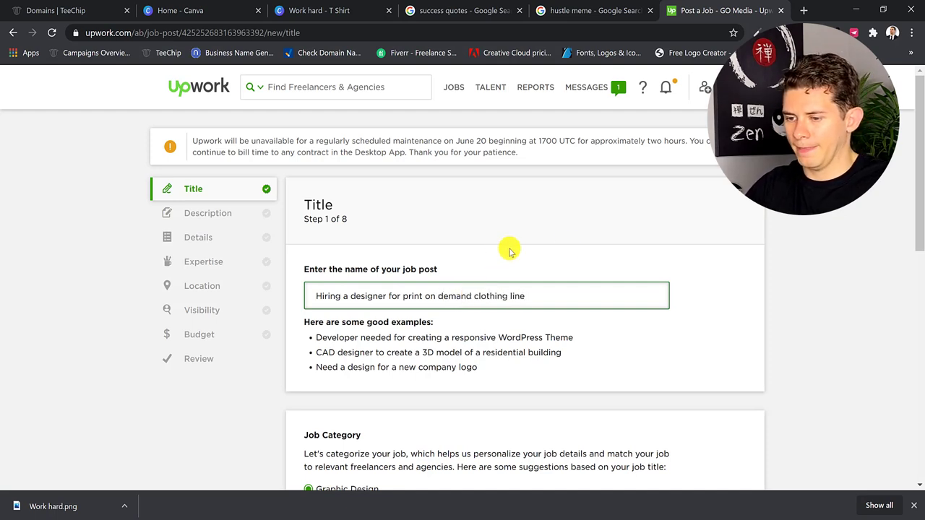
pyautogui.scroll(-3, 585, 244)
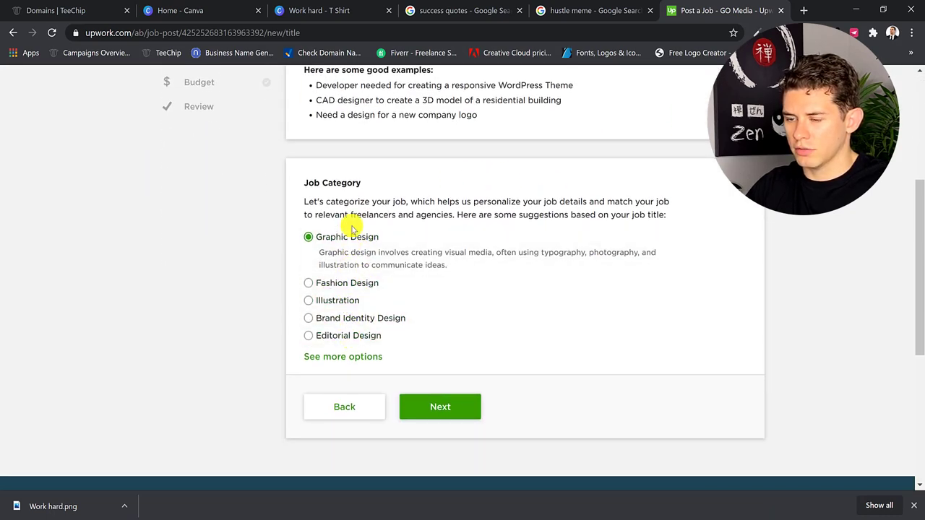
pyautogui.scroll(3, 378, 336)
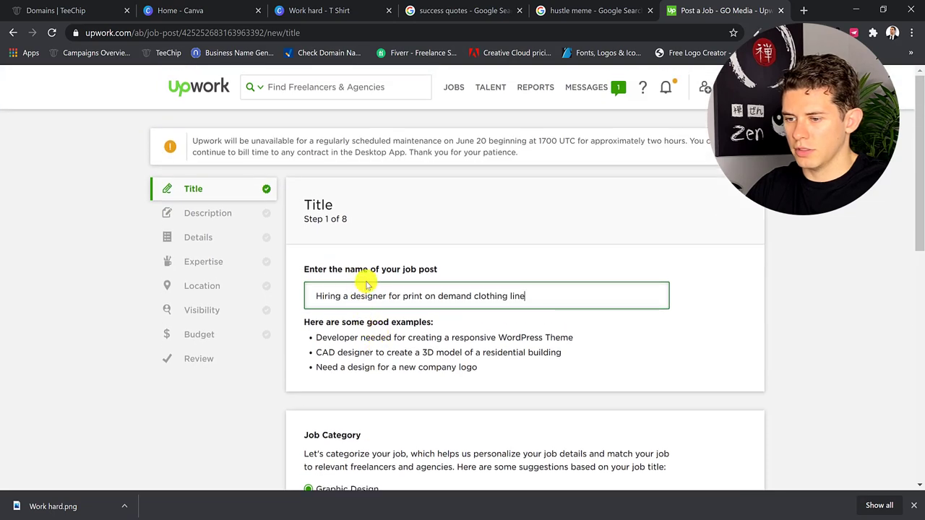
pyautogui.scroll(-3, 525, 297)
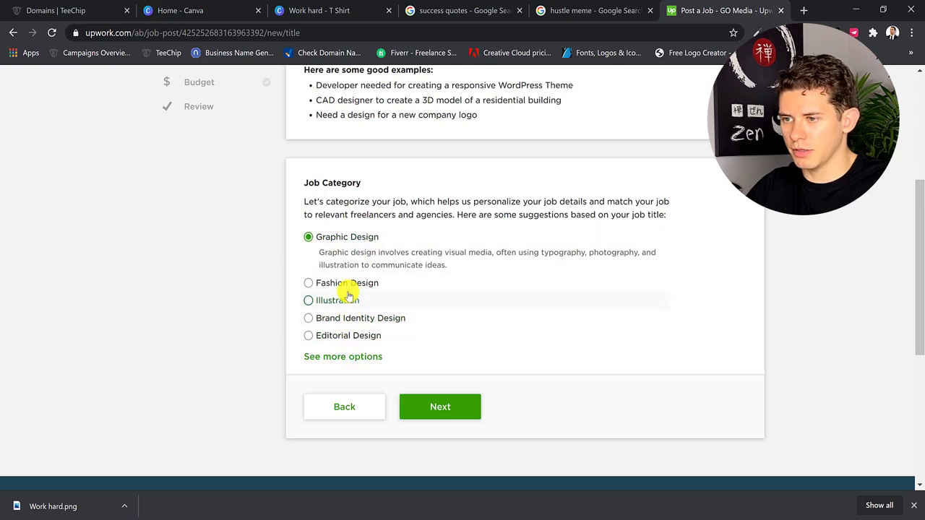
pyautogui.scroll(3, 347, 289)
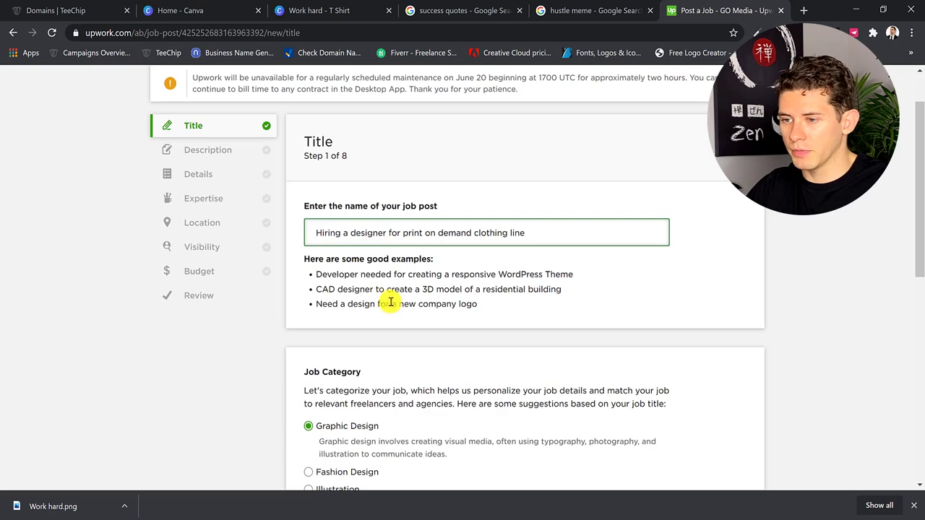
pyautogui.scroll(-3, 393, 299)
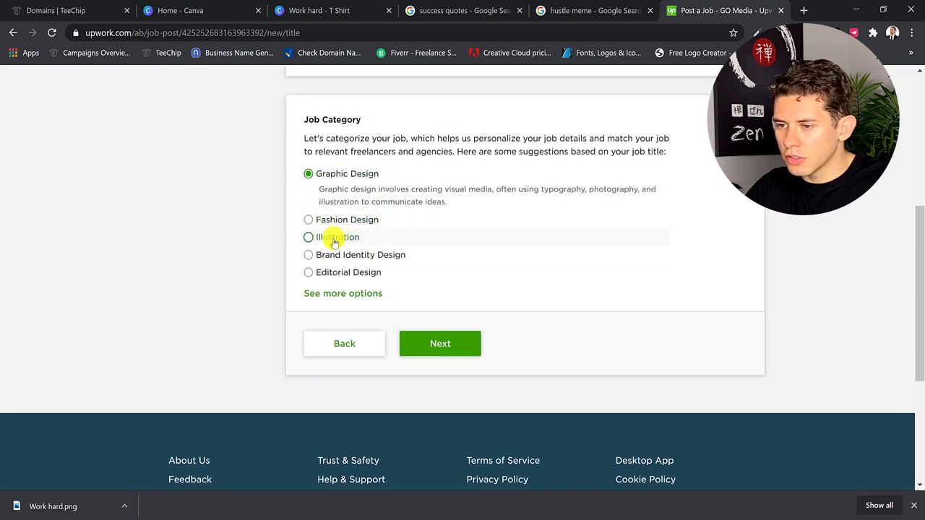
# Set the job category to Graphic Design after browsing other categories
pyautogui.click(335, 239)
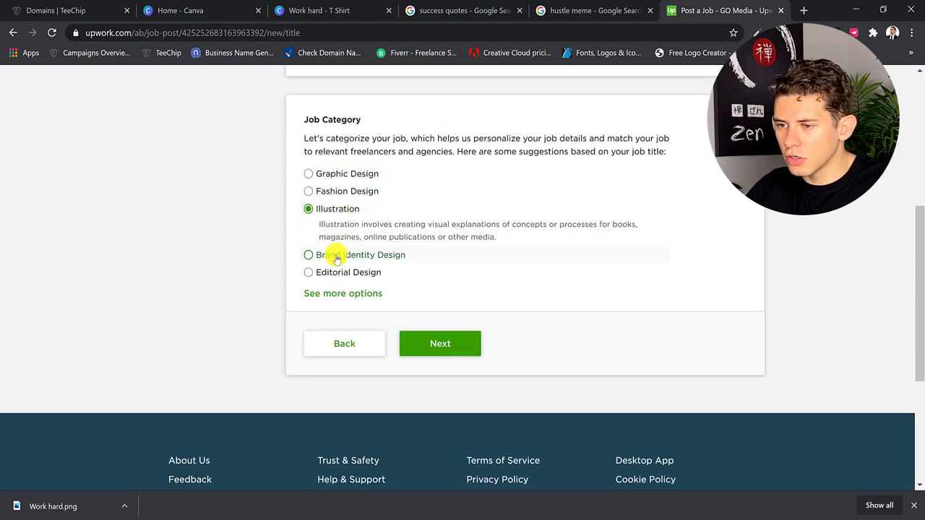
pyautogui.click(327, 272)
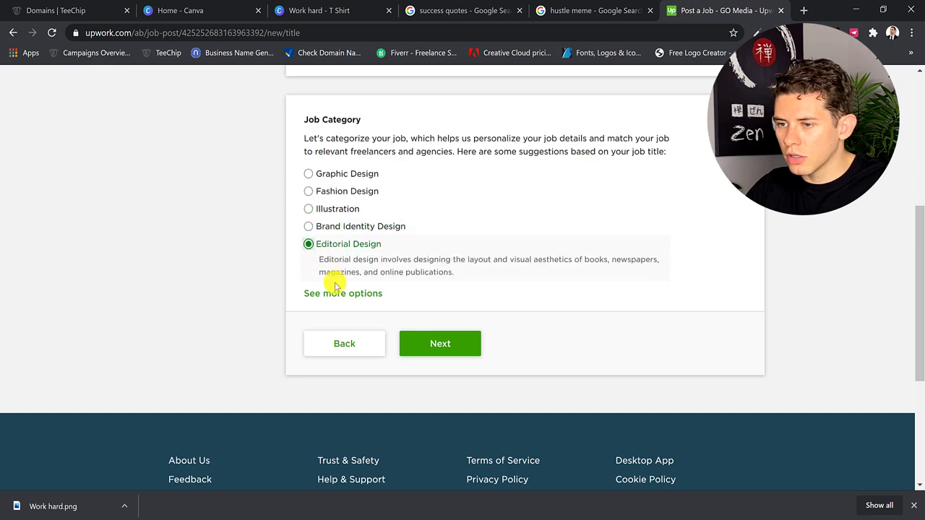
pyautogui.click(336, 297)
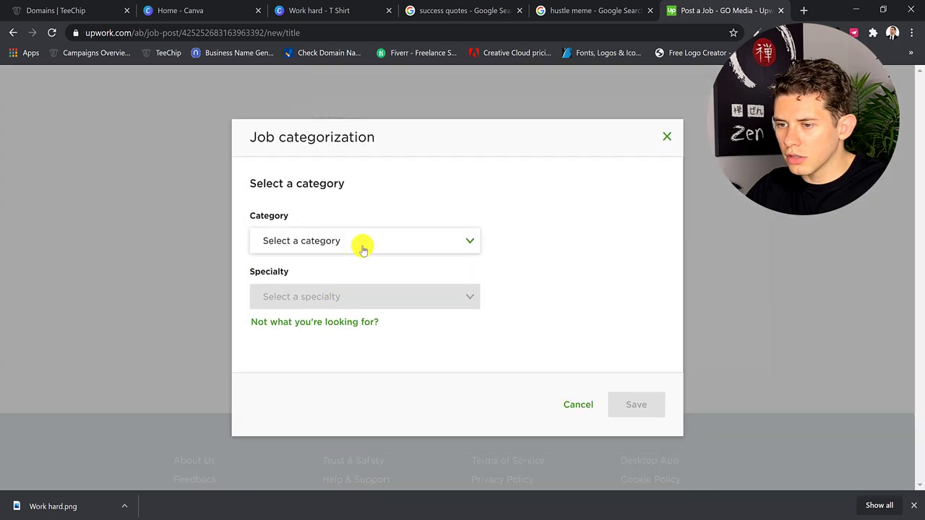
pyautogui.click(363, 241)
pyautogui.click(657, 290)
pyautogui.click(579, 405)
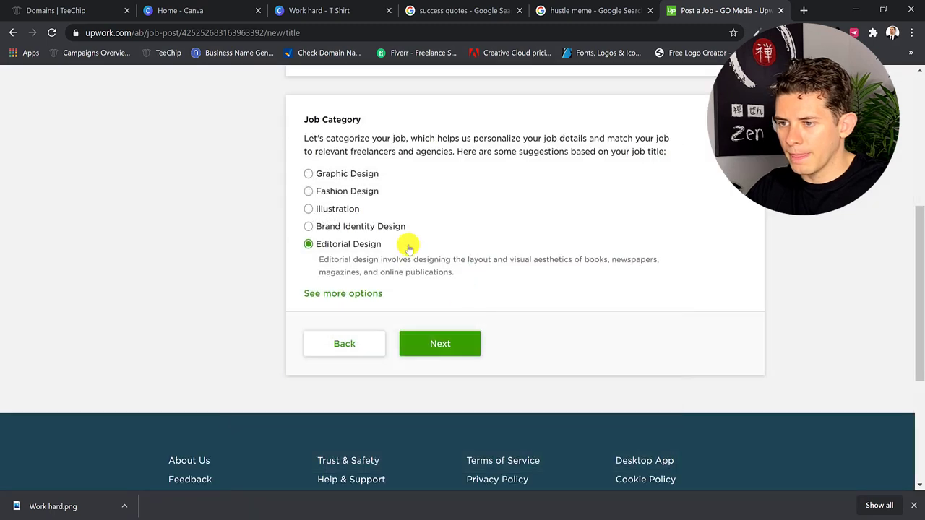
pyautogui.click(319, 175)
pyautogui.click(440, 343)
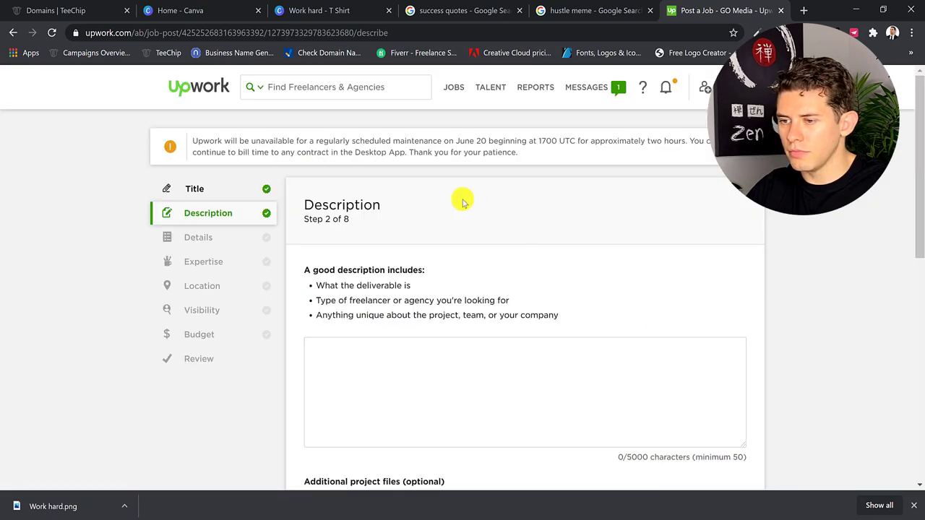
# Paste the prepared 816-character job description with its video link, then continue to Details
pyautogui.scroll(-1, 454, 200)
pyautogui.click(554, 320)
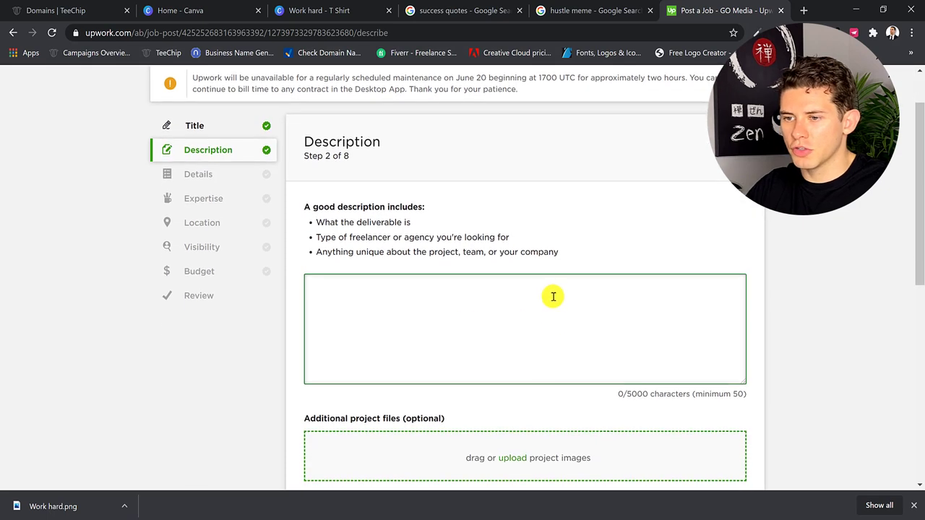
pyautogui.write('Hi, we are looking for a creative and self motivated full time graphic artist to join our team for our brand  Once hired, we will have a 1 month trial period to make sure you are right for the team and then we will GUARANTEE your position and SALARY for at least 1 year and hopefully more.  This position offers room to grow and learn for the right person.  FULL-TIME DUTIES WILL INCLUDE -Creating New Designs for Print on Demand products -Uploading designs to Shopify -Creating graphics for email campaigns -Creating graphics for social media -Creating mockups for products -creating ad images -Other design related activities  Creating New designs is the MOST IMPORTANT task you will have   ( MANDATORY ) Please watch this short video to get a better understanding of our design needs: https://www.loom.com/share/')
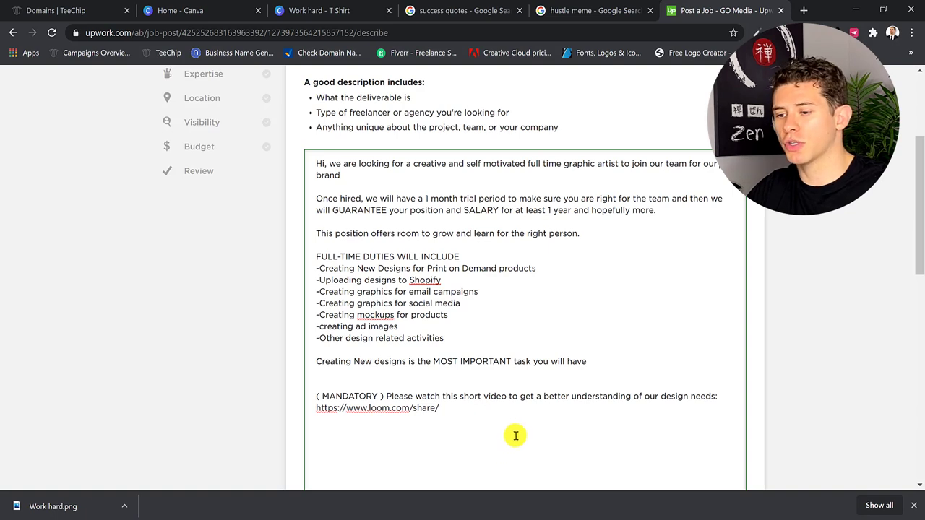
pyautogui.moveTo(447, 408); pyautogui.dragTo(315, 407)
pyautogui.click(331, 410)
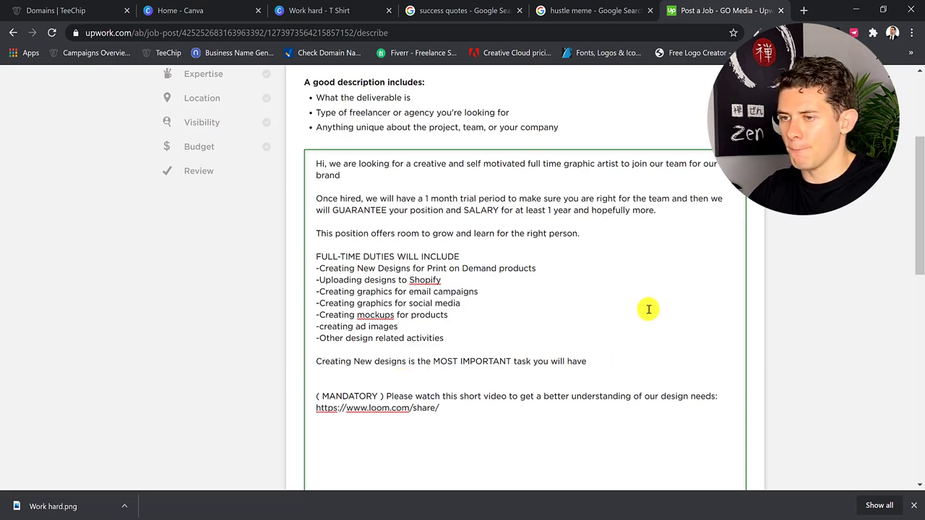
pyautogui.scroll(-4, 763, 307)
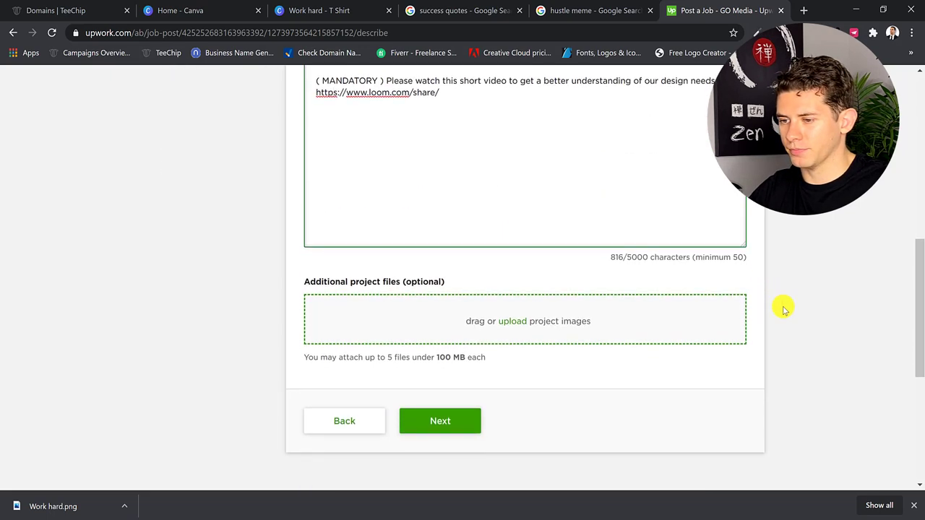
pyautogui.click(442, 429)
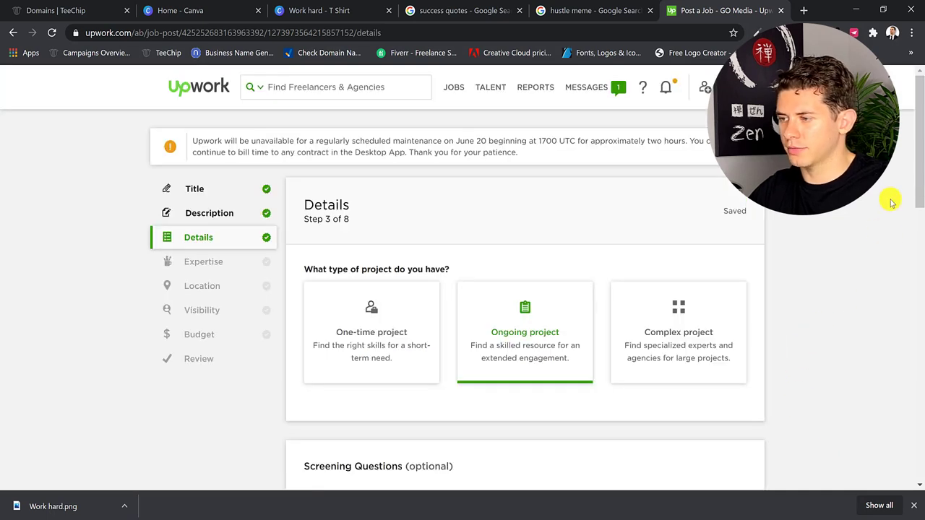
# Keep the ongoing-project details and screening questions and continue to Expertise
pyautogui.moveTo(921, 179); pyautogui.dragTo(920, 193)
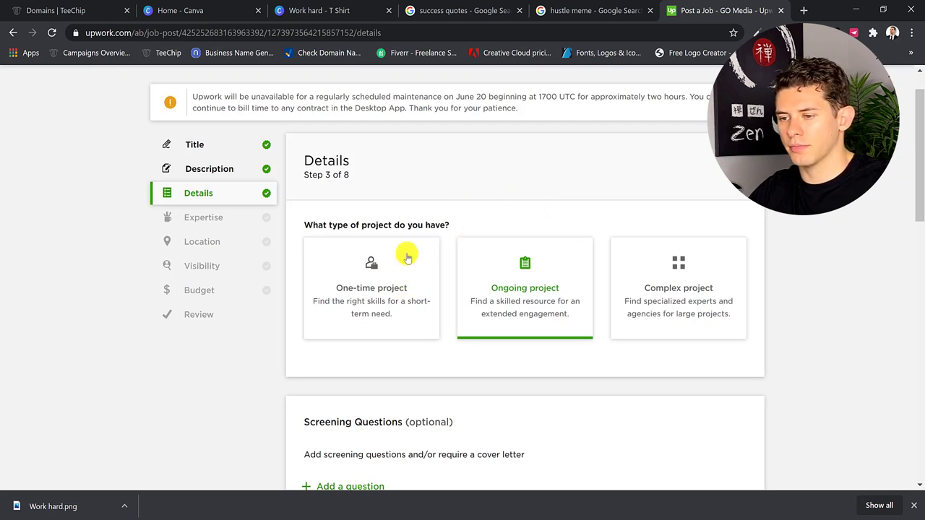
pyautogui.scroll(-2, 546, 204)
pyautogui.scroll(-5, 549, 209)
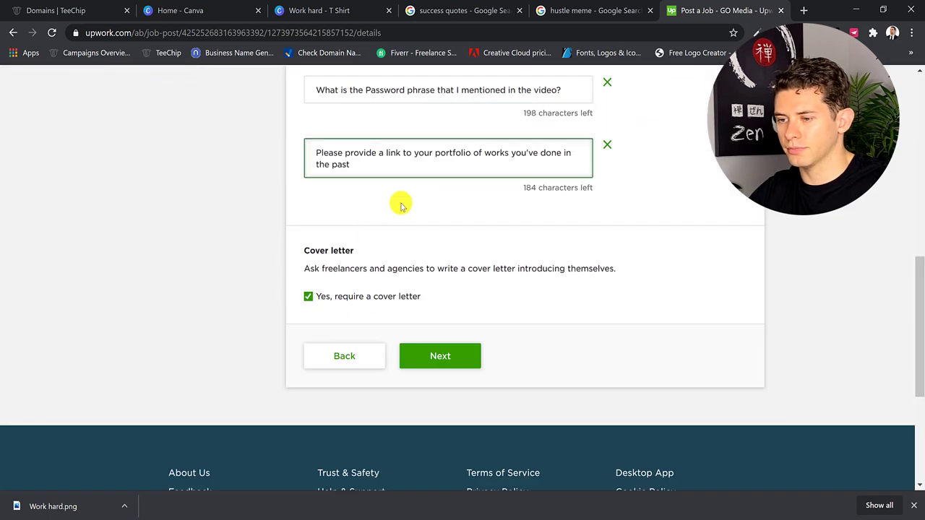
pyautogui.click(474, 353)
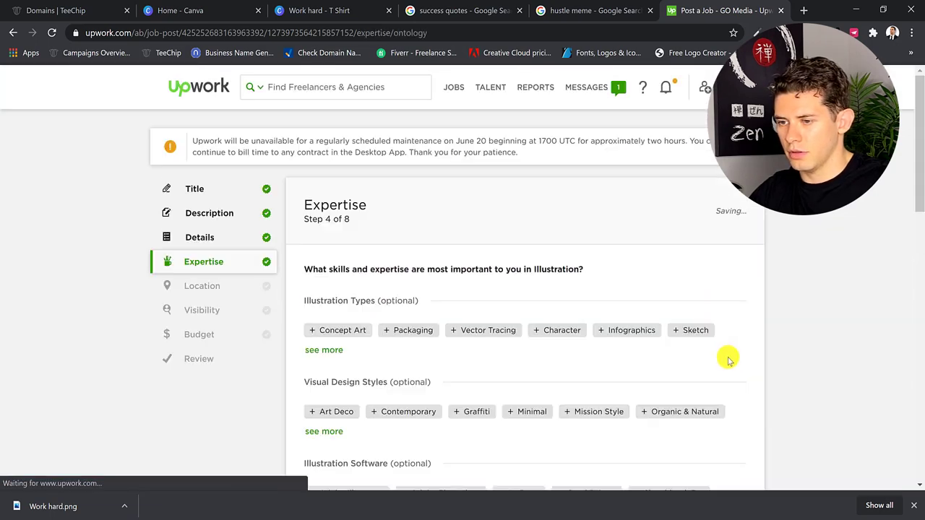
# Keep the chosen entry-level design skills and continue to the Location step
pyautogui.scroll(-3, 411, 186)
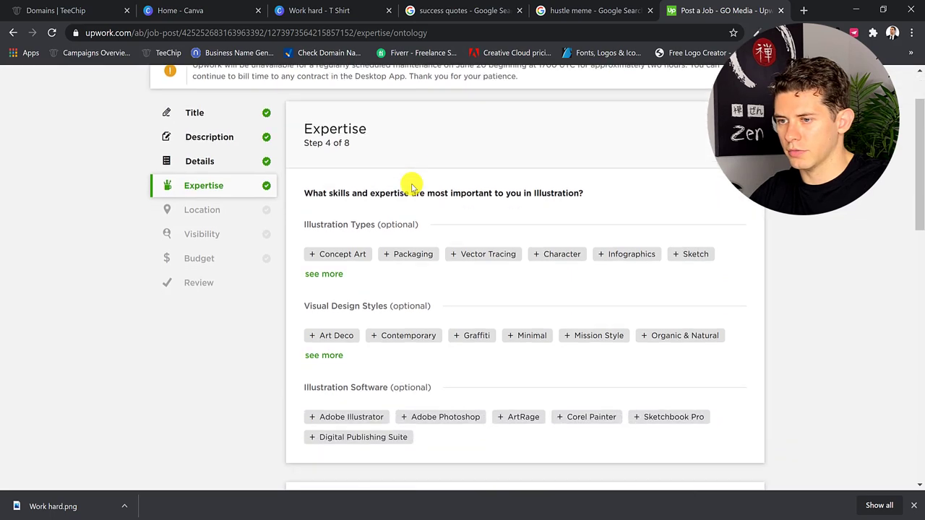
pyautogui.scroll(2, 380, 186)
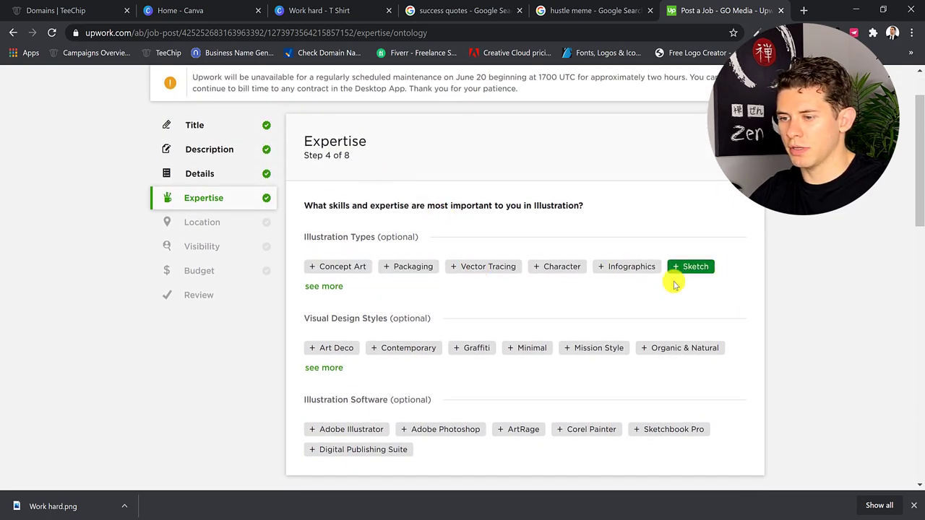
pyautogui.scroll(-4, 621, 319)
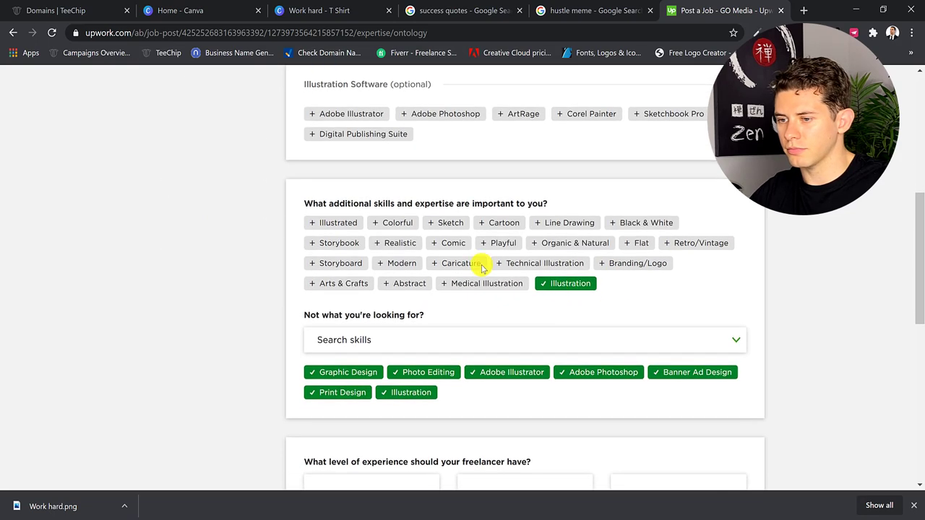
pyautogui.scroll(-4, 304, 181)
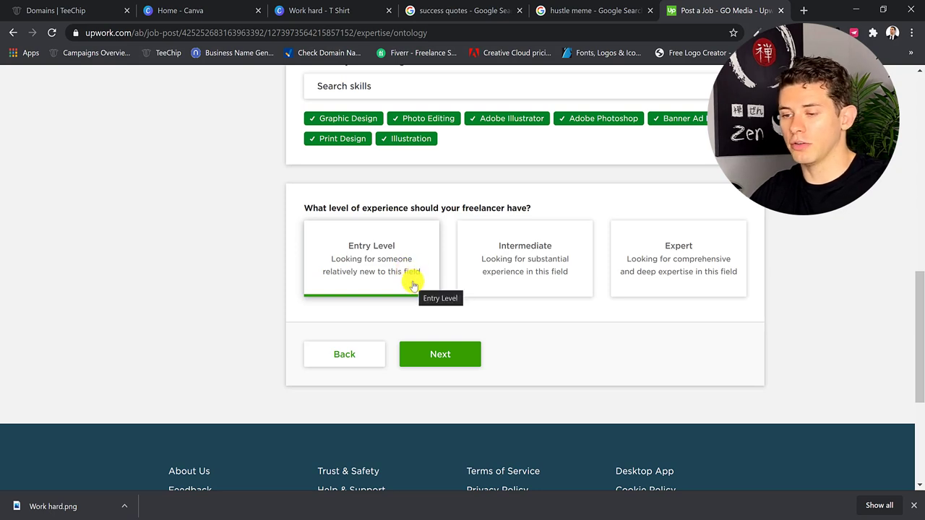
pyautogui.click(444, 355)
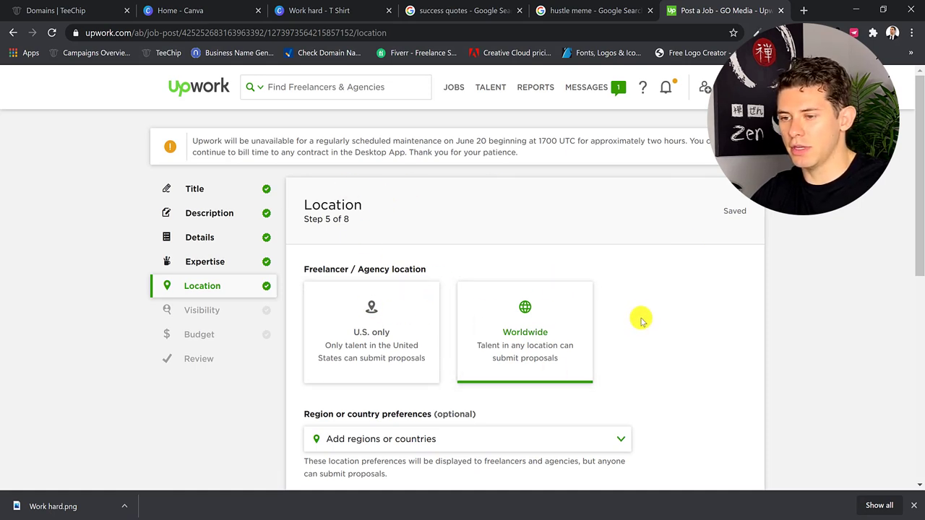
pyautogui.scroll(-2, 646, 316)
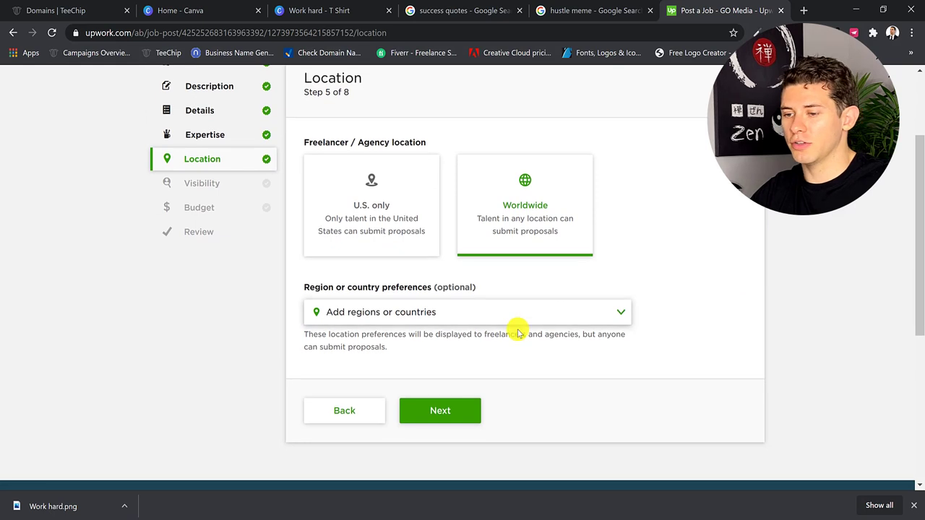
# Keep the job open worldwide and pass through Visibility to the Budget step
pyautogui.click(612, 311)
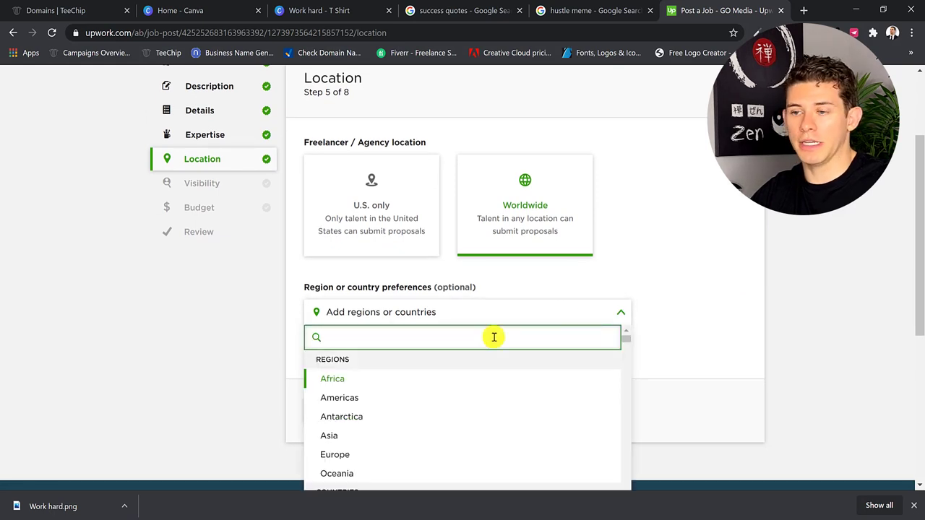
pyautogui.click(686, 262)
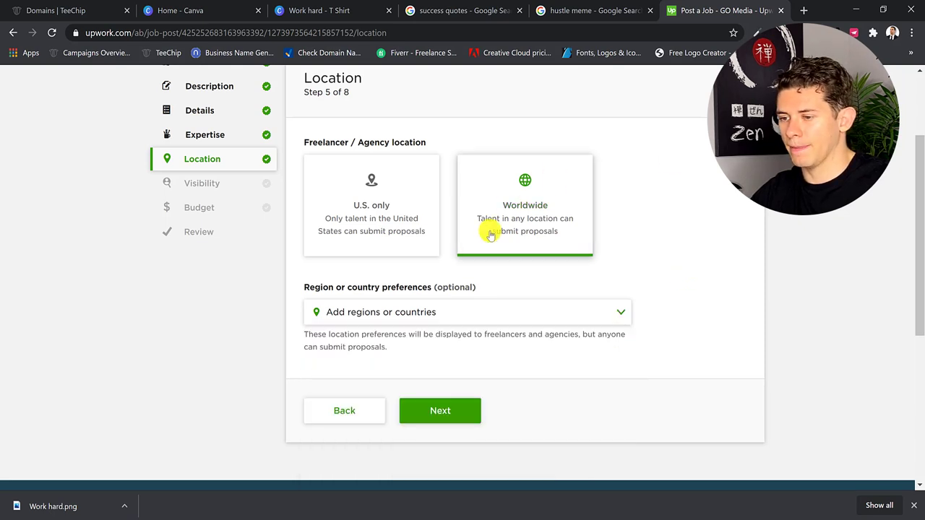
pyautogui.click(454, 413)
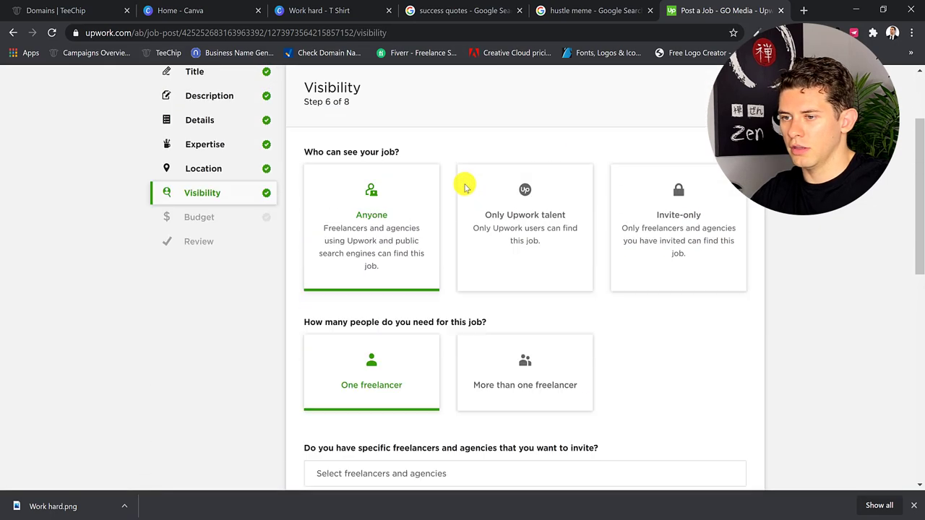
pyautogui.scroll(-5, 345, 242)
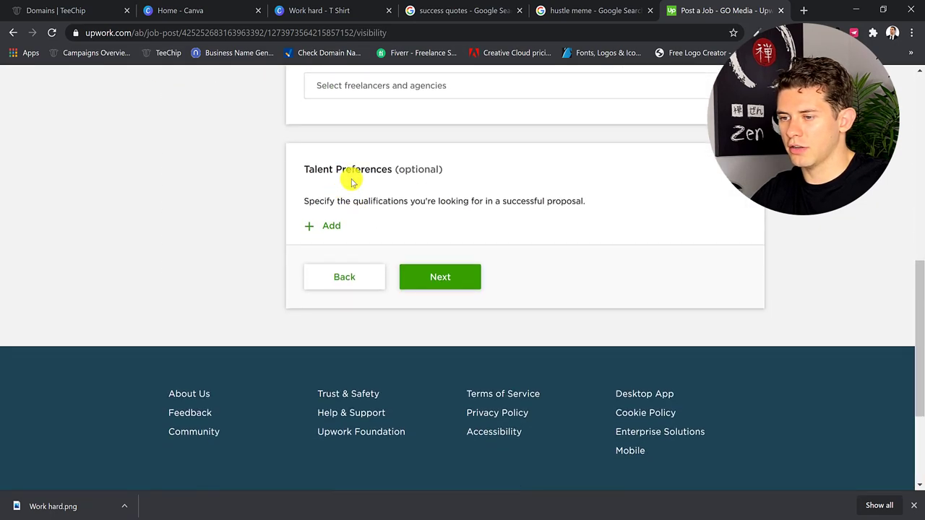
pyautogui.click(435, 275)
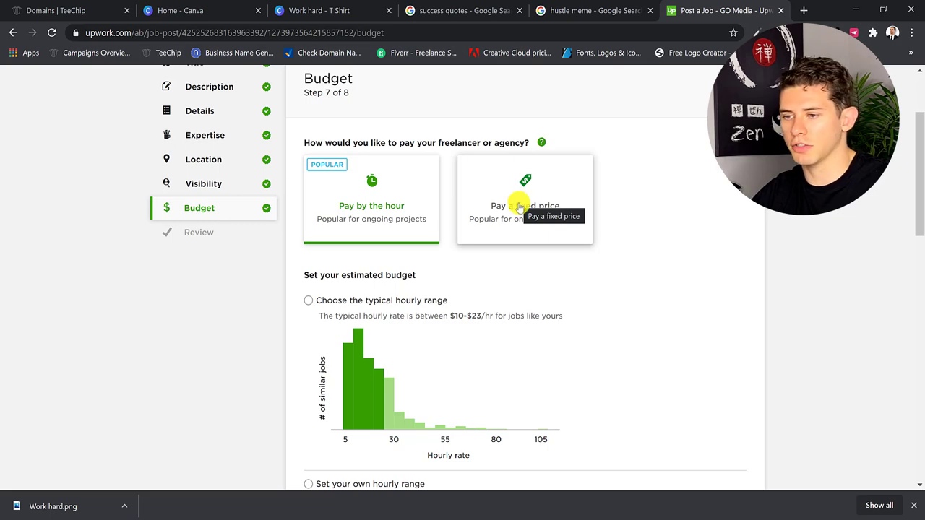
# Choose not to add an hourly range to the budget and reach Review and post
pyautogui.scroll(-3, 615, 204)
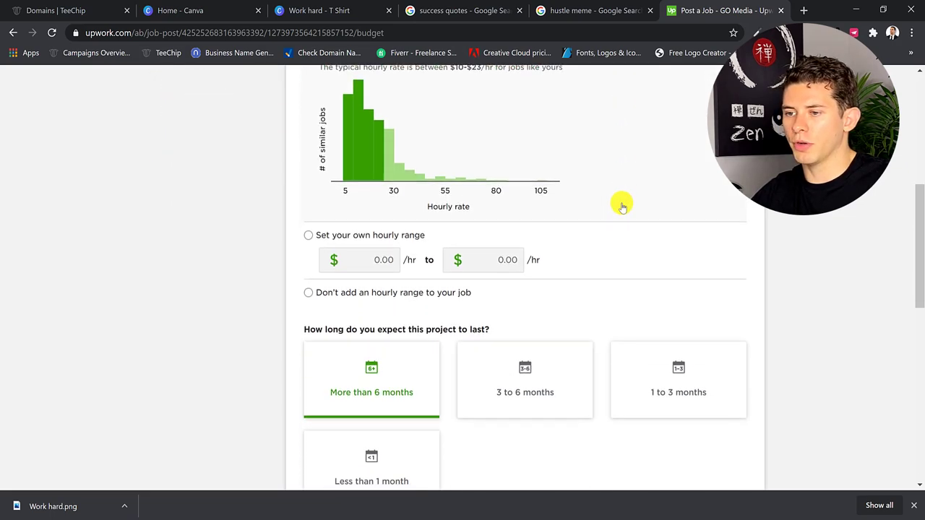
pyautogui.scroll(3, 622, 206)
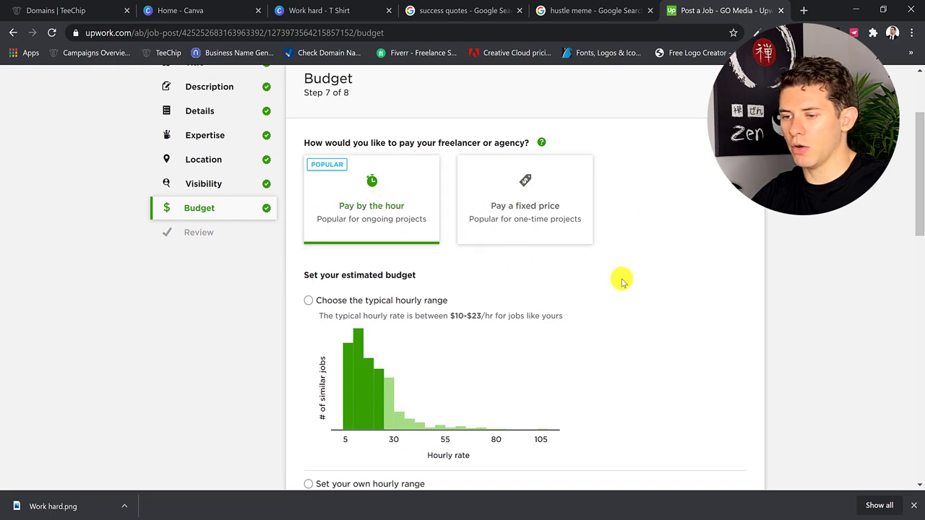
pyautogui.scroll(-3, 628, 282)
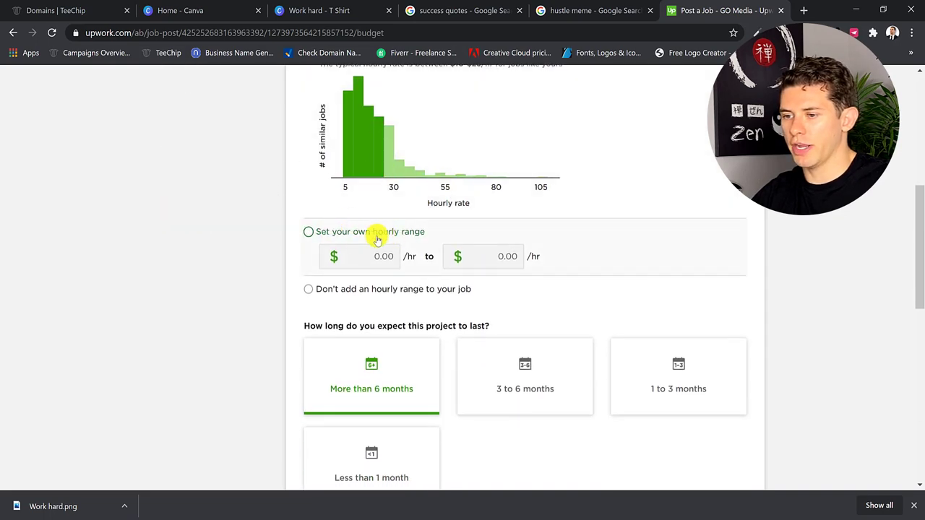
pyautogui.scroll(-3, 517, 308)
pyautogui.scroll(2, 525, 300)
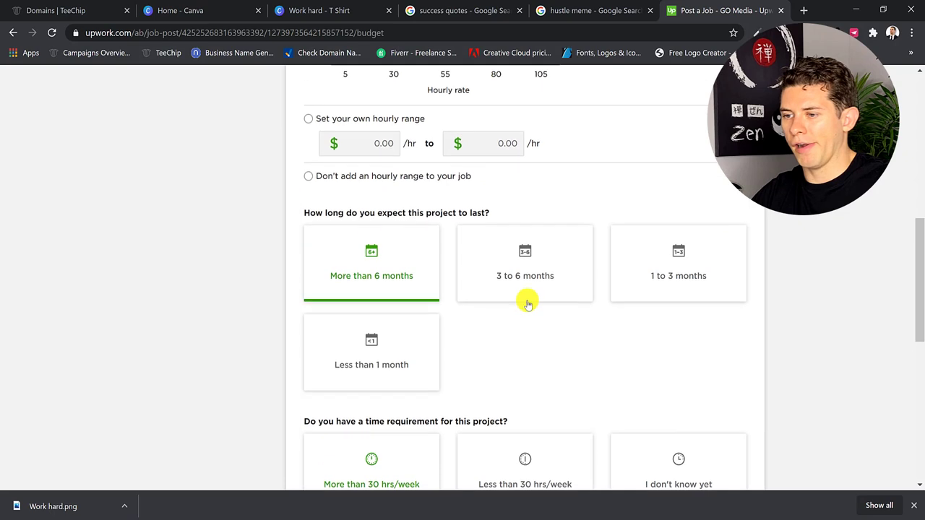
pyautogui.scroll(-4, 460, 262)
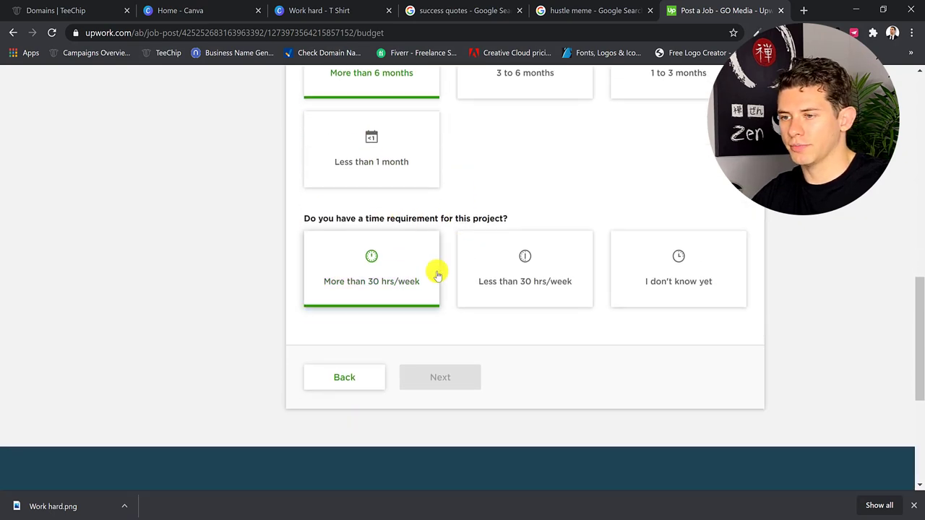
pyautogui.scroll(6, 426, 323)
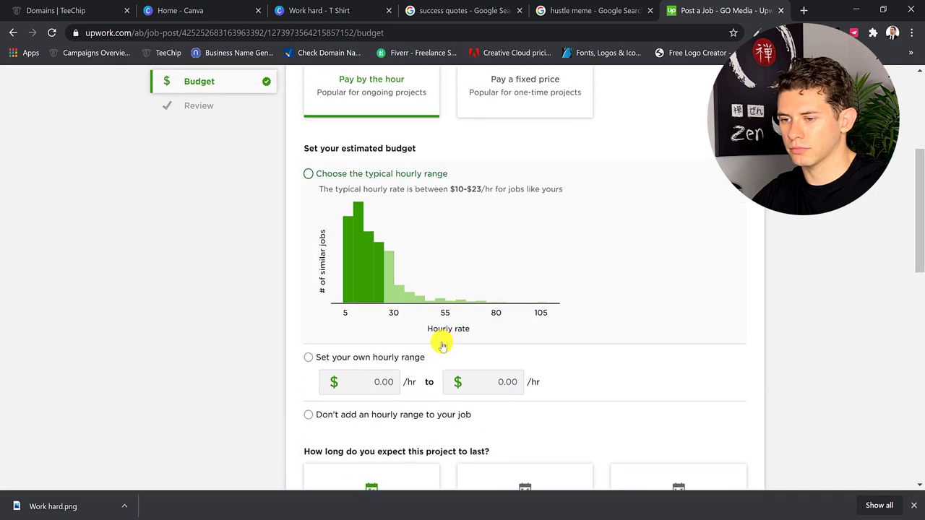
pyautogui.click(355, 418)
pyautogui.scroll(-8, 651, 390)
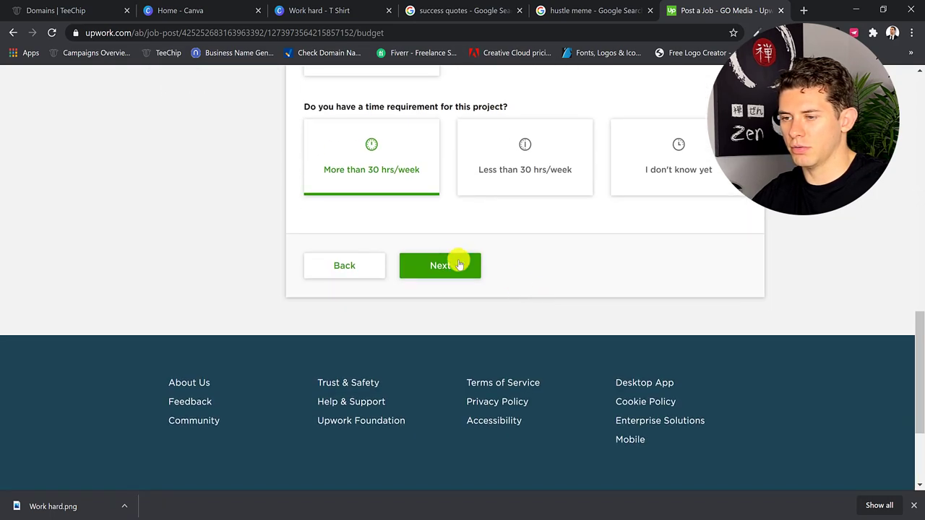
pyautogui.click(459, 265)
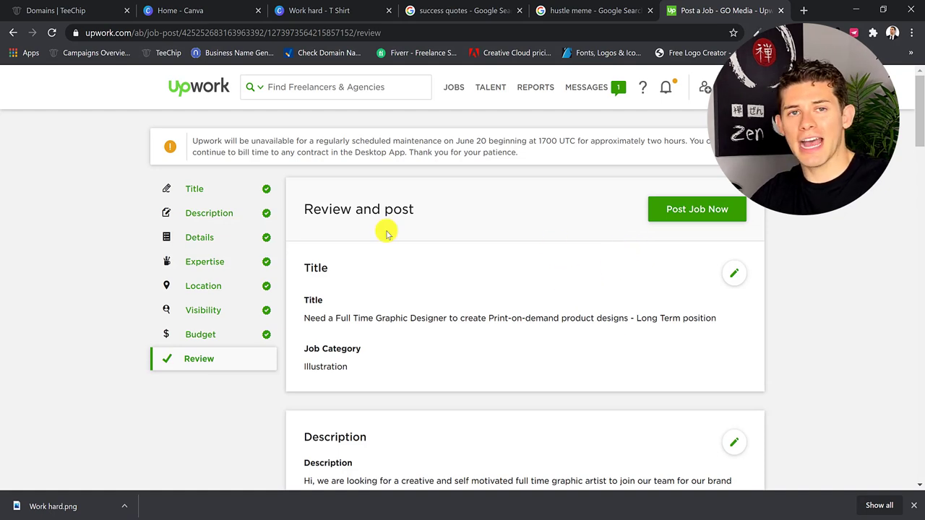
pyautogui.click(405, 33)
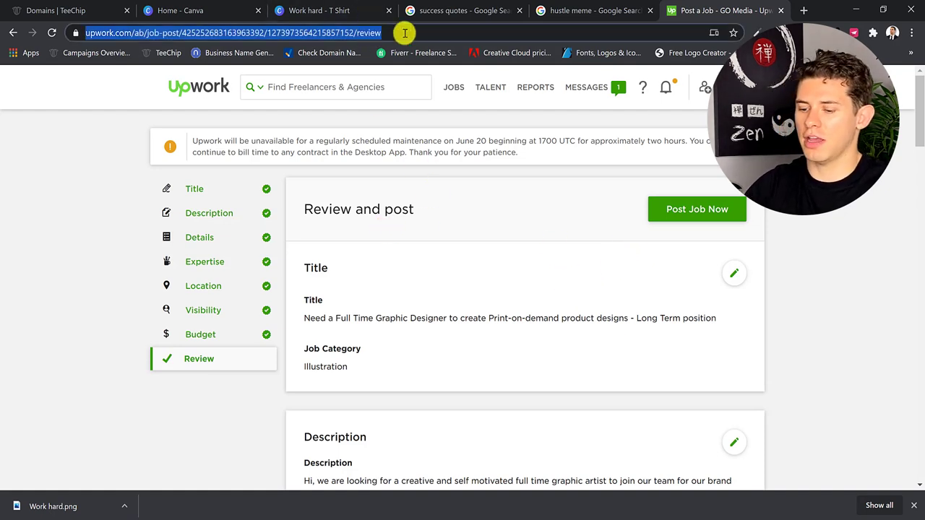
pyautogui.write('onlin')
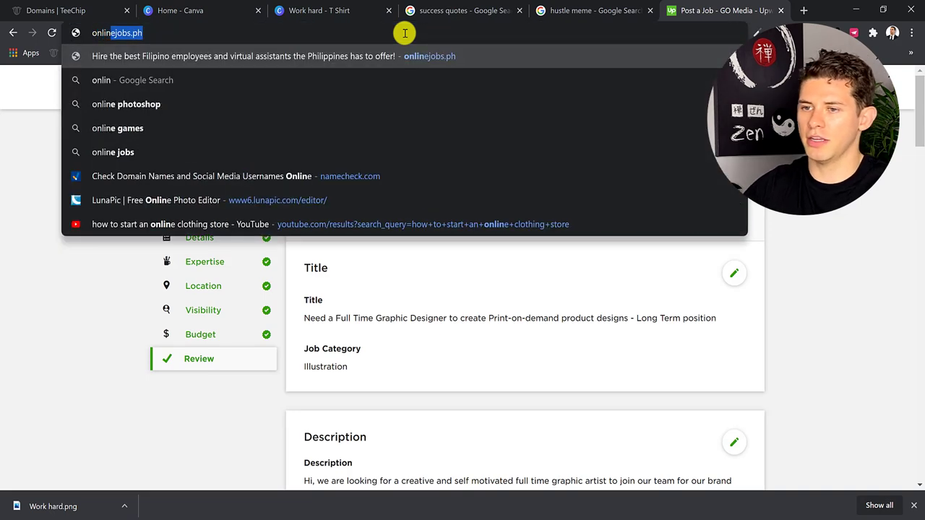
pyautogui.press('Return')
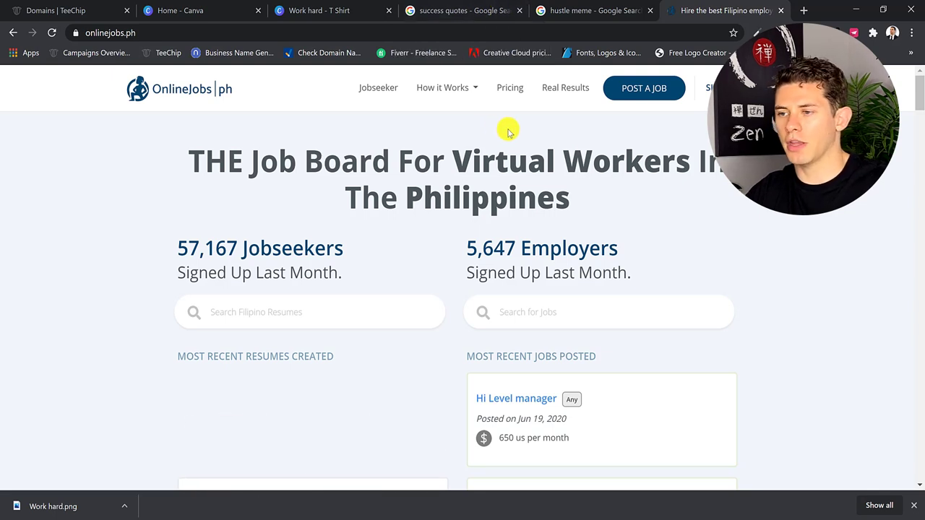
pyautogui.hotkey('alt', 'Left')
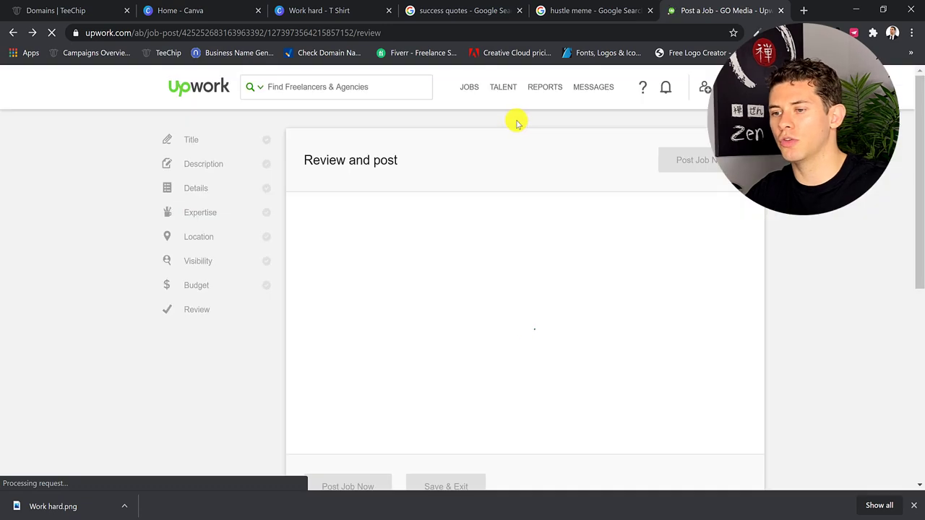
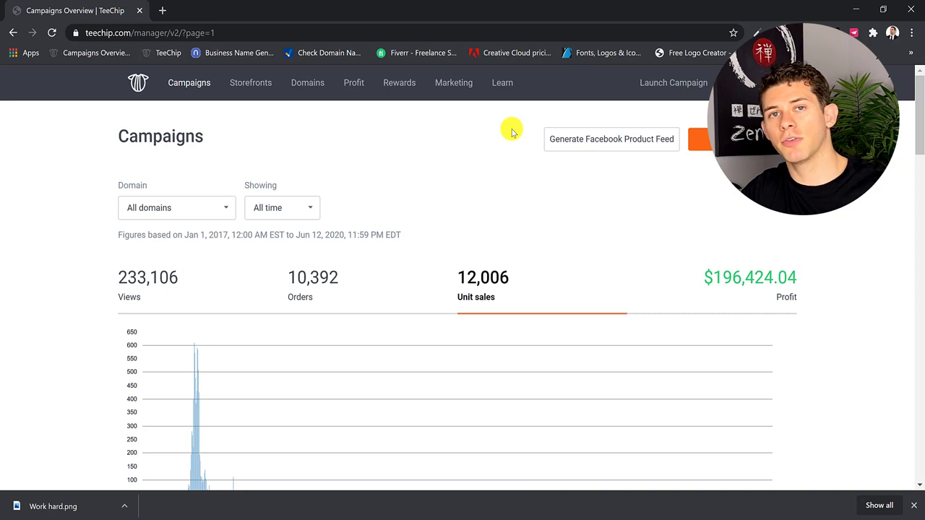
# Search Google for 'free background remover' in a new tab and open LunaPic's Transparent Background result
pyautogui.hotkey('ctrl', 't')
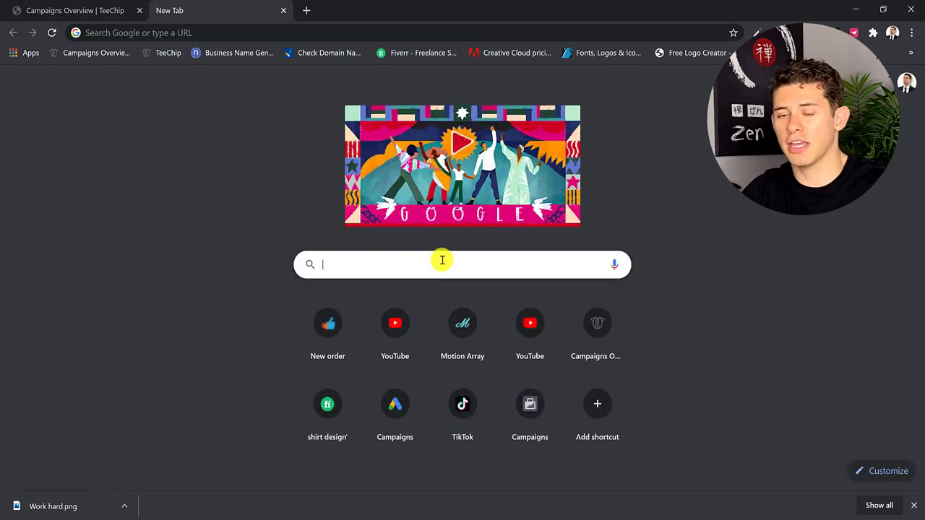
pyautogui.write('free back')
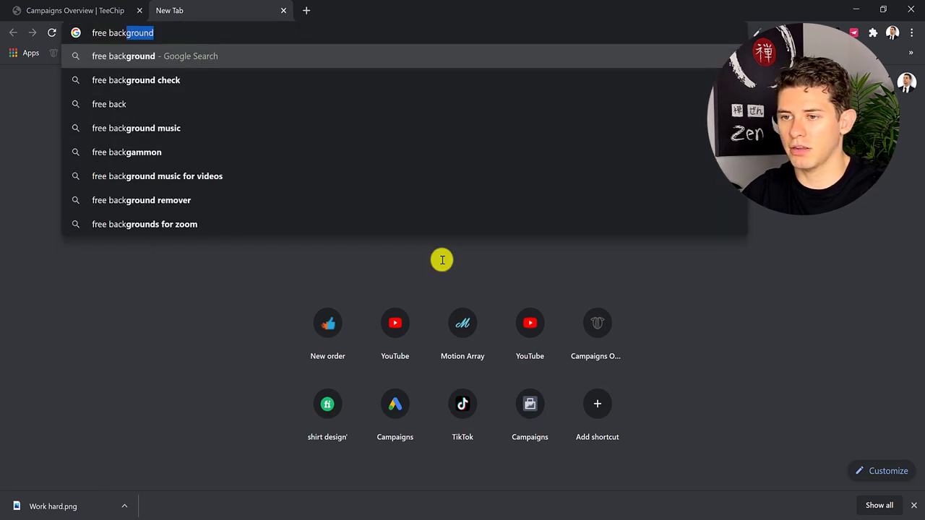
pyautogui.write('ground rem')
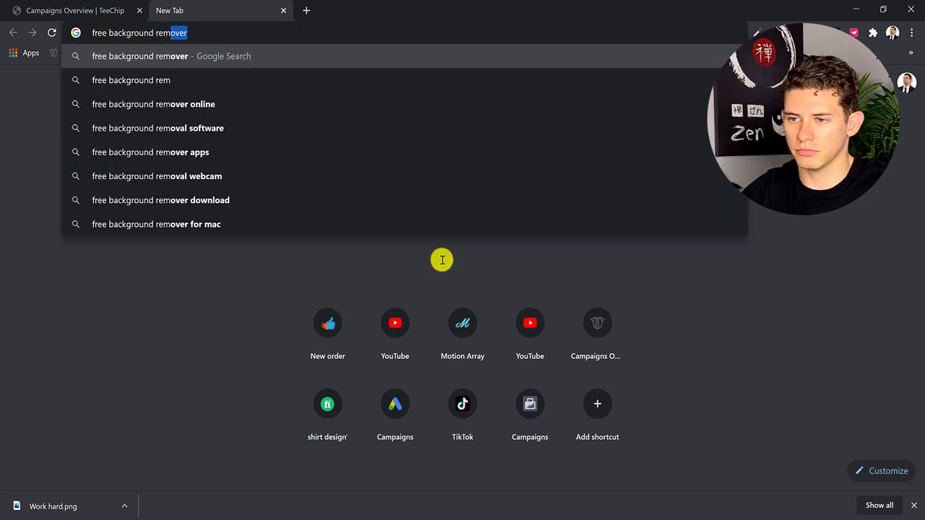
pyautogui.click(192, 57)
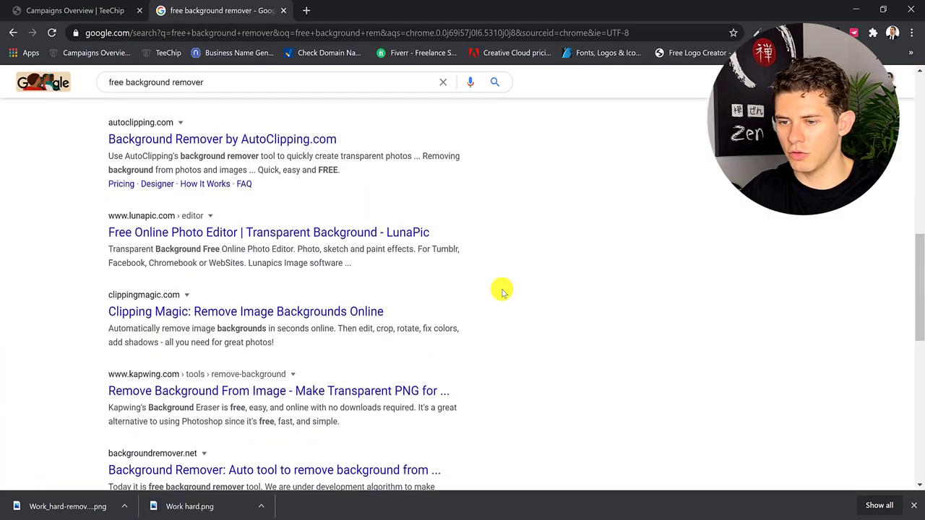
pyautogui.scroll(-2, 503, 291)
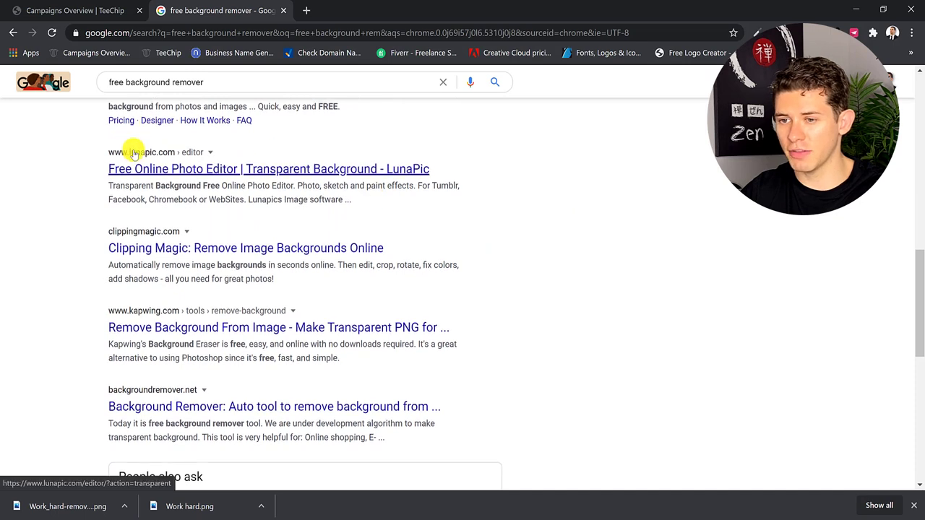
pyautogui.click(279, 171)
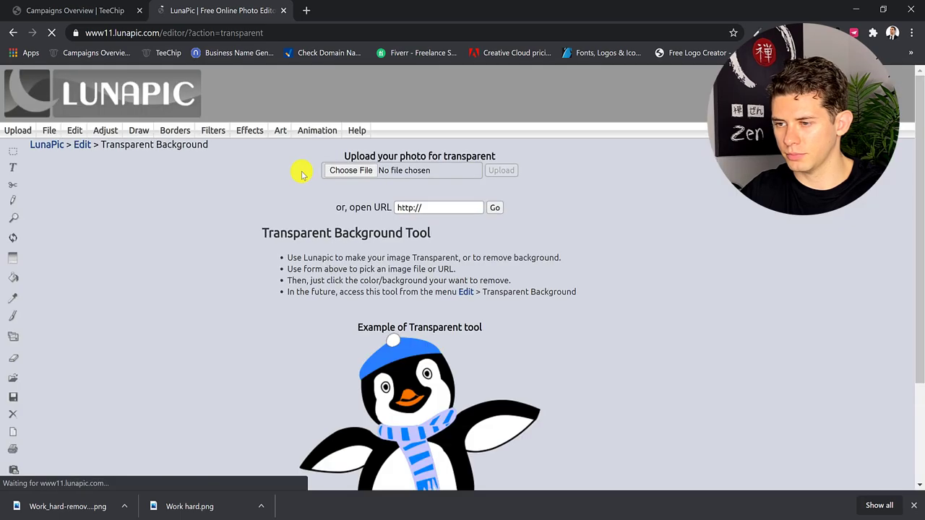
# Upload Work hard.png to LunaPic and make its white background transparent
pyautogui.click(334, 173)
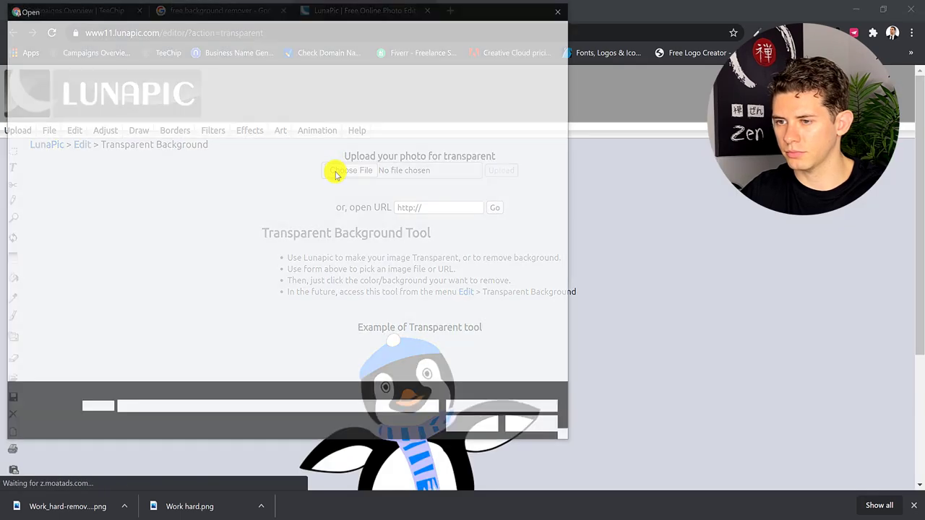
pyautogui.doubleClick(219, 115)
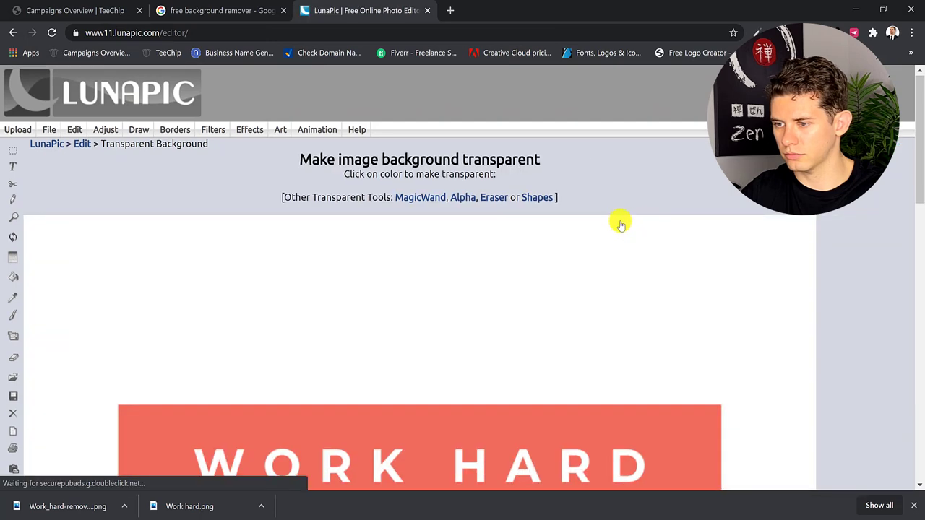
pyautogui.scroll(-8, 621, 224)
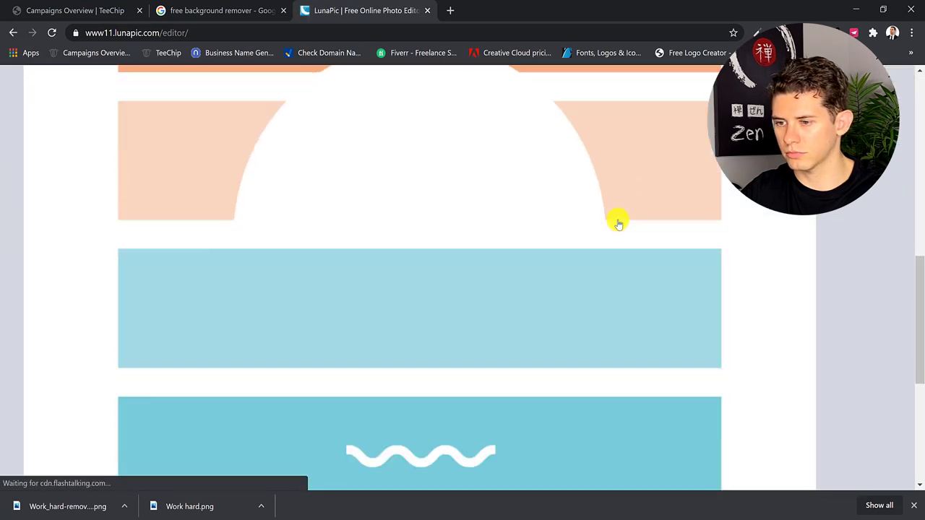
pyautogui.scroll(-5, 616, 223)
pyautogui.scroll(15, 566, 225)
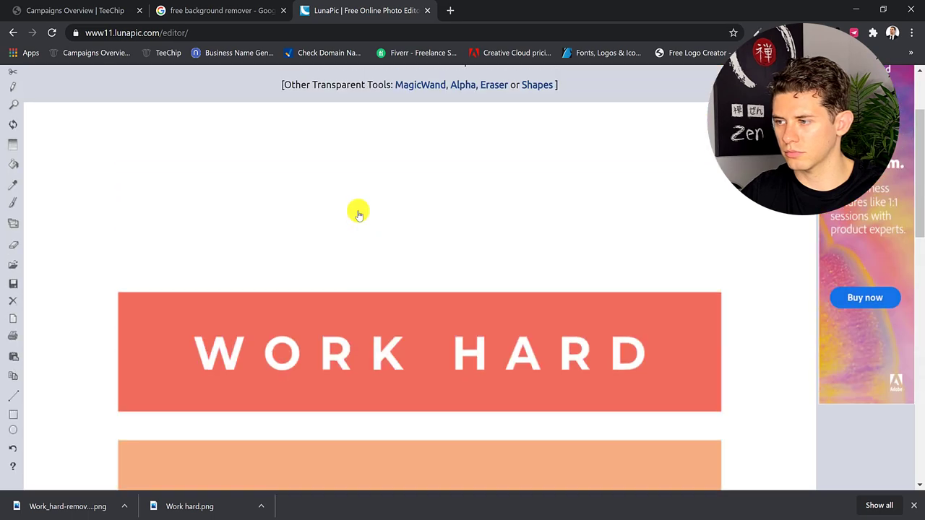
pyautogui.click(351, 152)
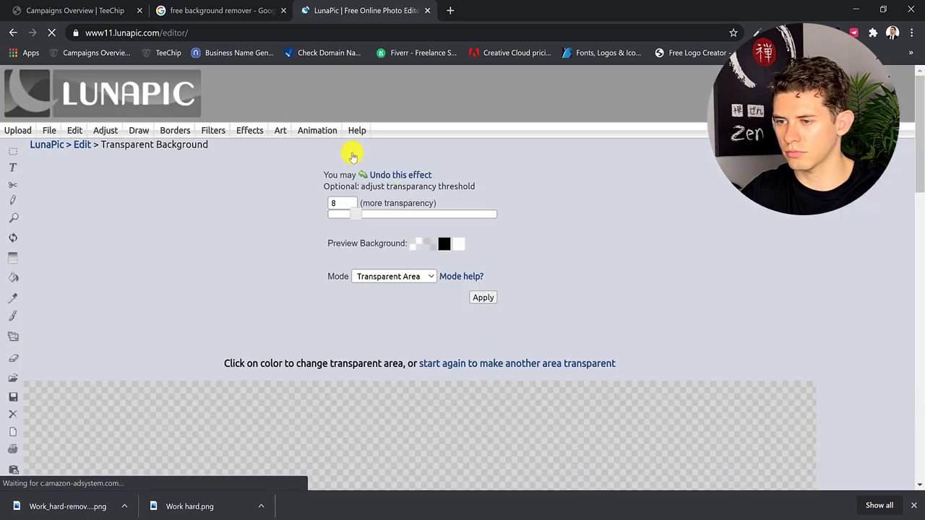
# Save the transparent image as a PNG on the desktop and open it to check
pyautogui.scroll(-2, 414, 184)
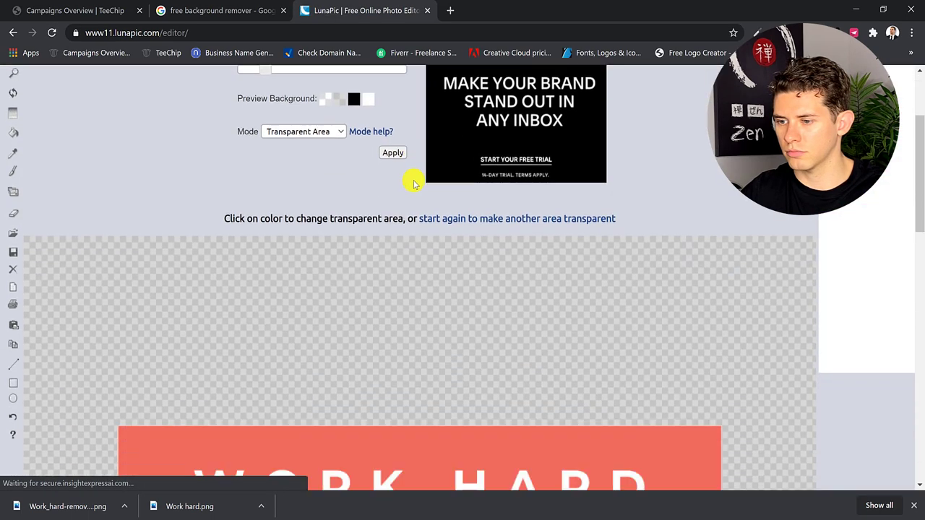
pyautogui.scroll(-12, 414, 183)
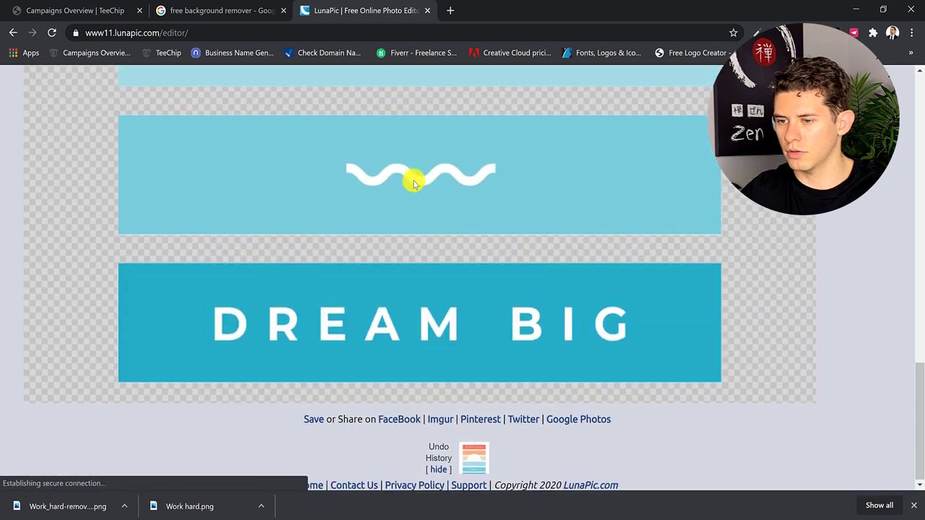
pyautogui.scroll(10, 444, 266)
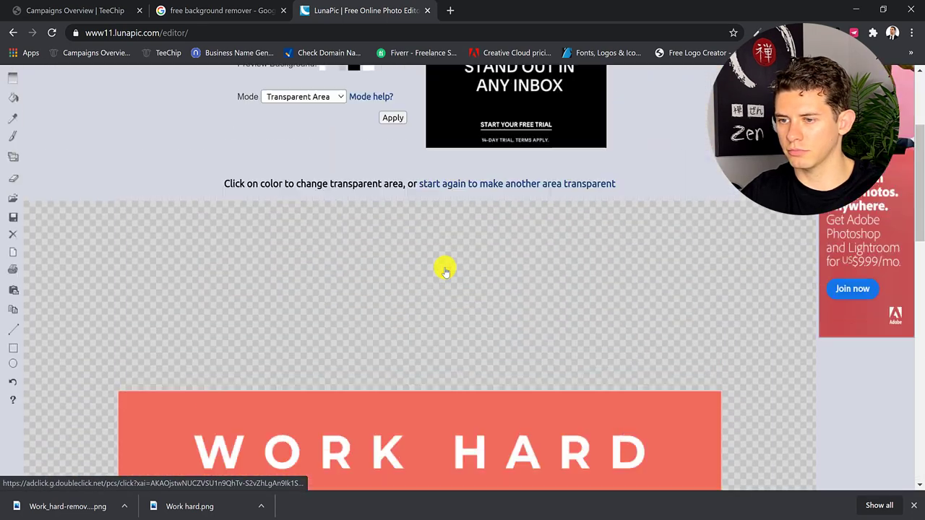
pyautogui.scroll(-10, 445, 271)
pyautogui.rightClick(500, 155)
pyautogui.click(551, 183)
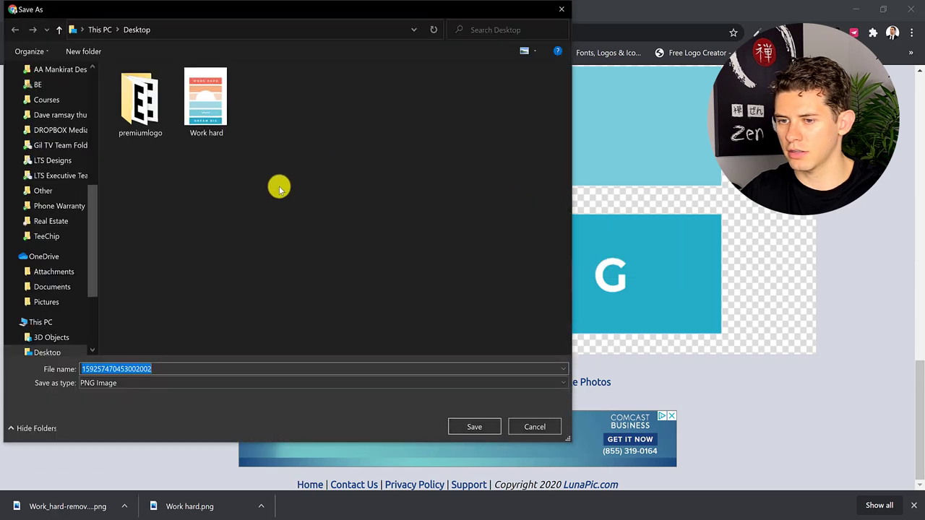
pyautogui.click(474, 426)
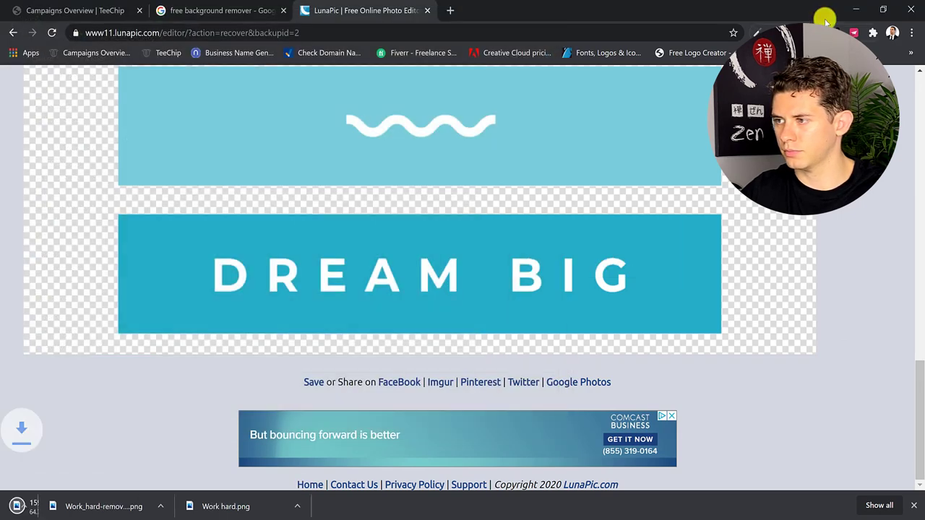
pyautogui.click(856, 10)
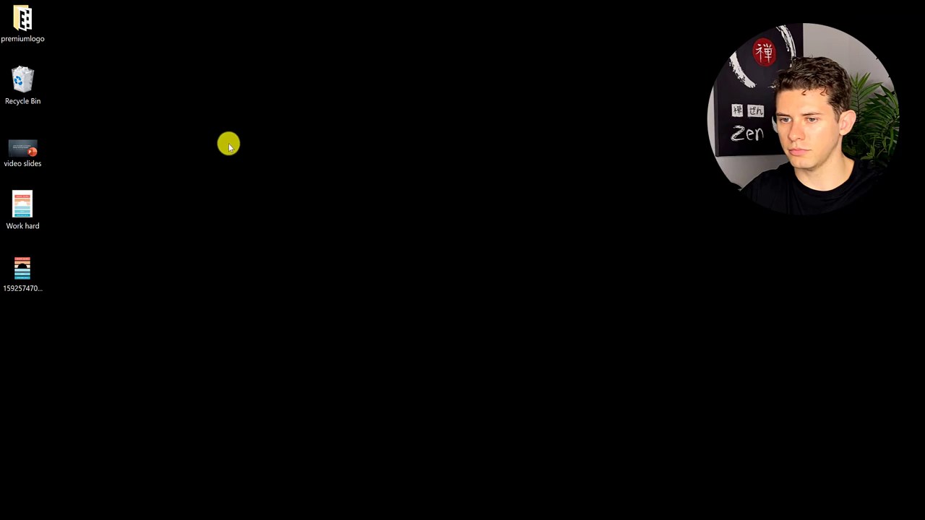
pyautogui.doubleClick(24, 273)
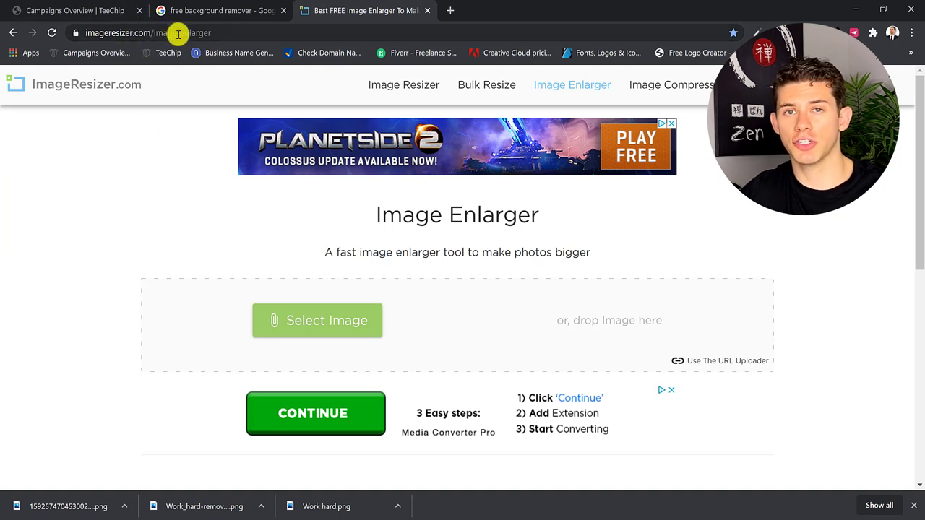
# Enlarge the transparent PNG to 200% (2632 x 3386) in ImageResizer and save it to the desktop
pyautogui.click(337, 318)
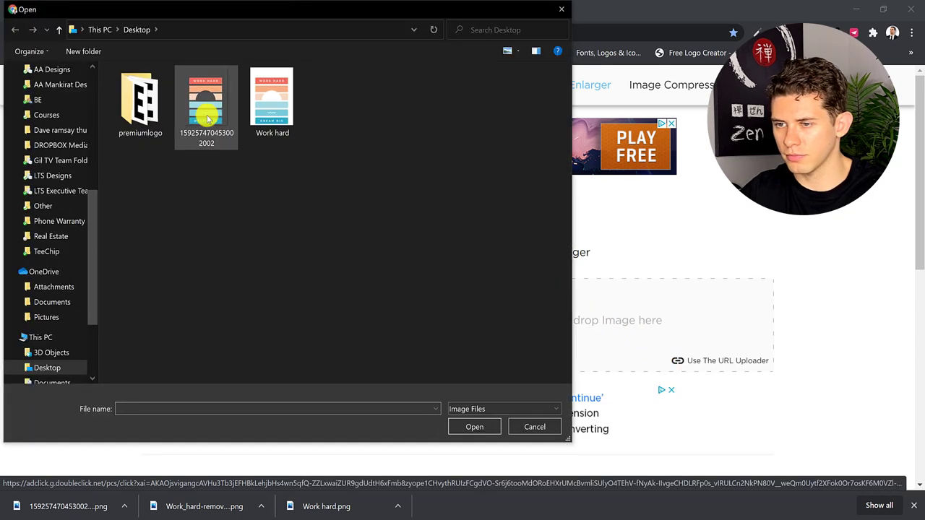
pyautogui.click(207, 119)
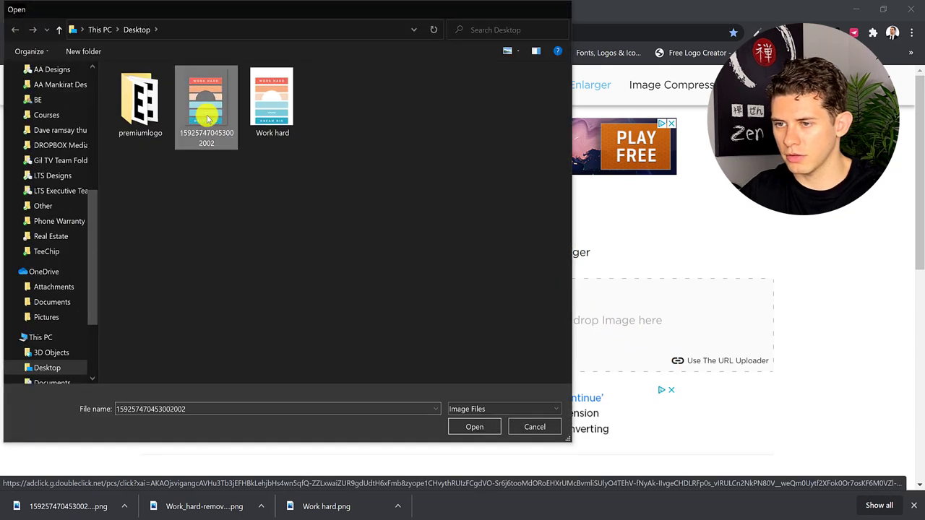
pyautogui.doubleClick(208, 119)
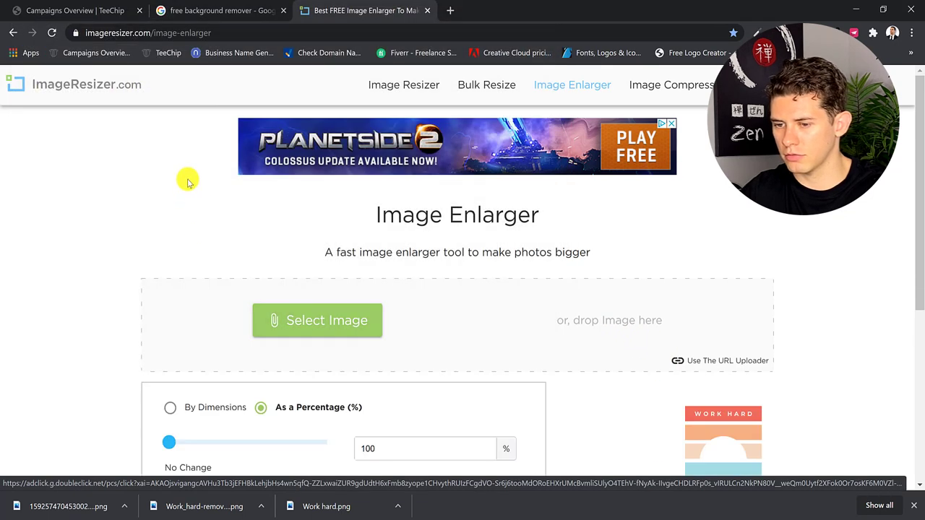
pyautogui.scroll(-3, 186, 180)
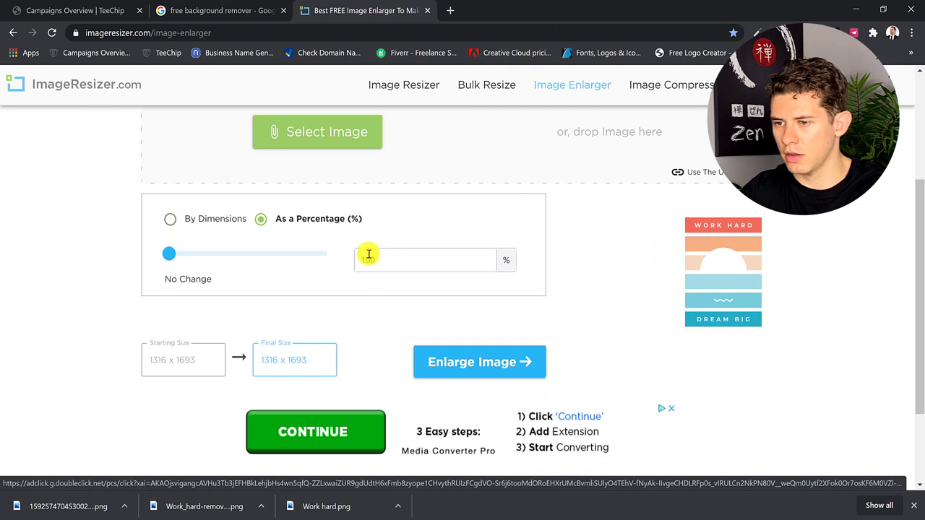
pyautogui.moveTo(169, 254); pyautogui.dragTo(209, 259)
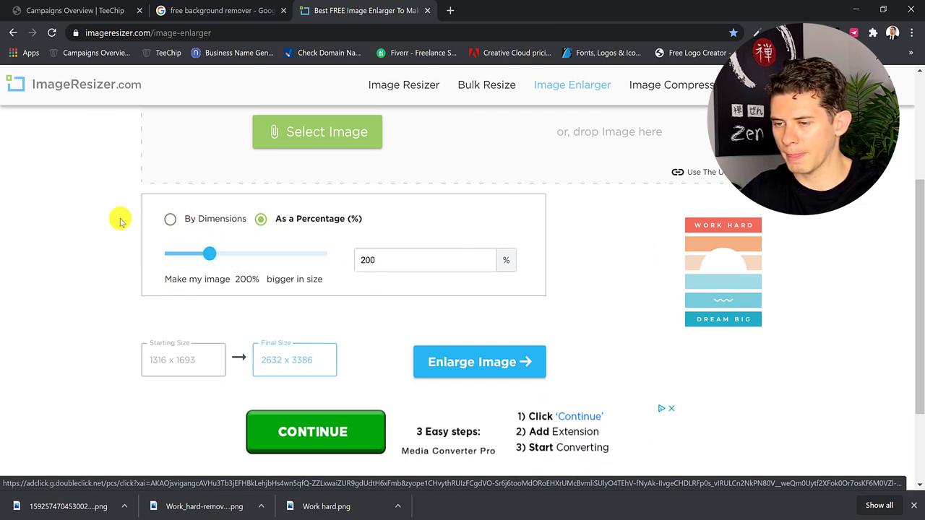
pyautogui.scroll(-1, 479, 290)
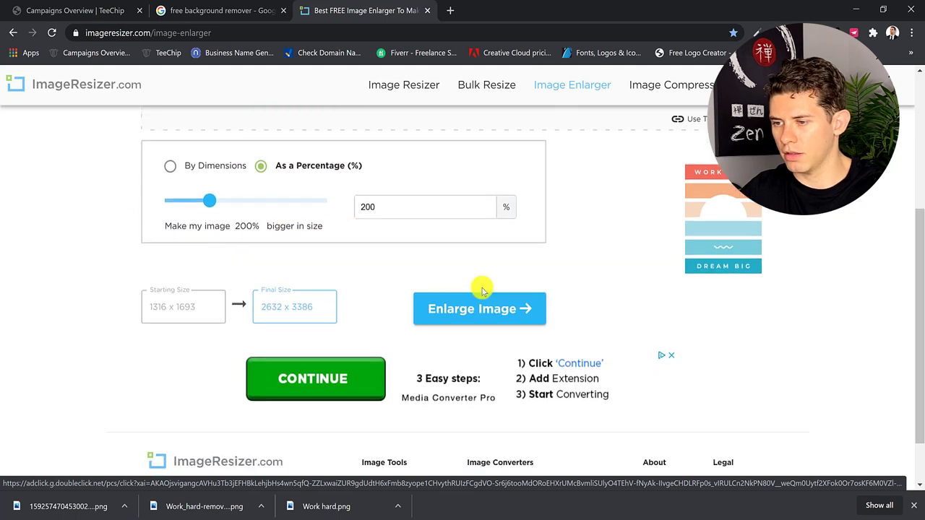
pyautogui.click(477, 305)
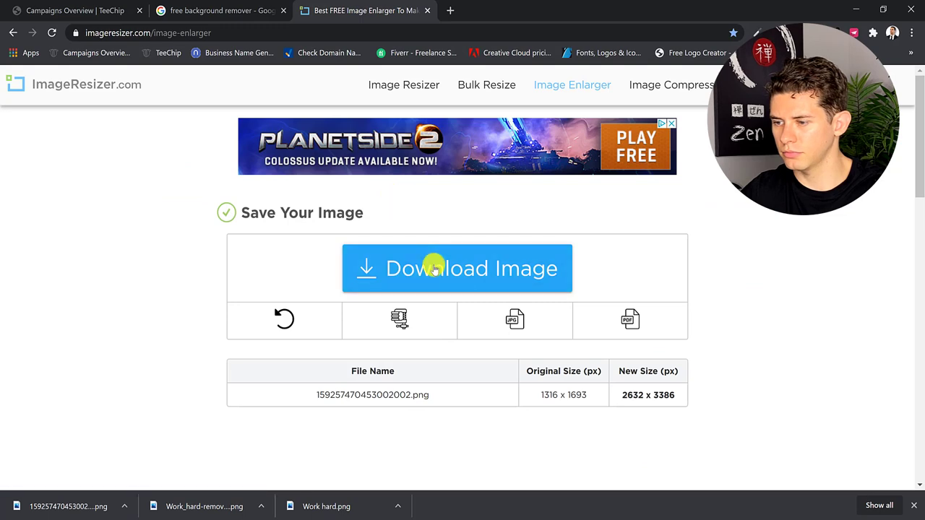
pyautogui.click(434, 268)
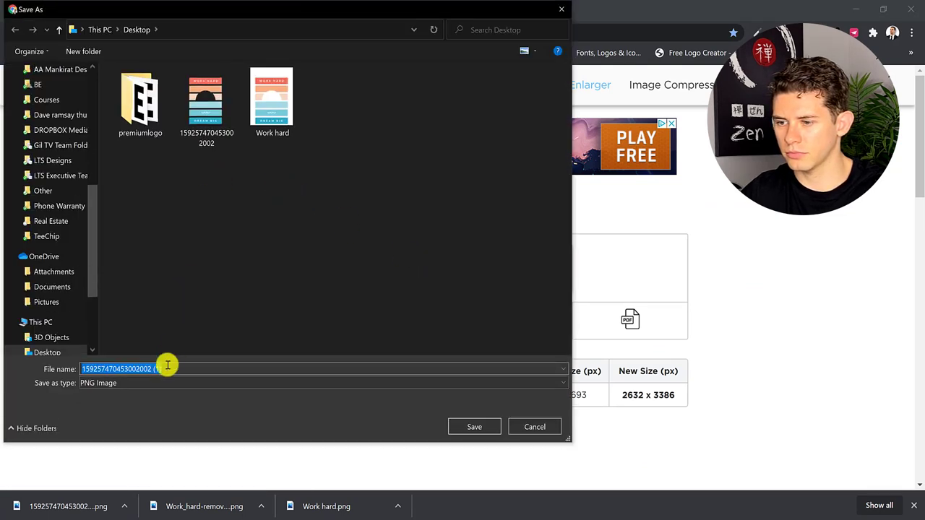
pyautogui.click(473, 427)
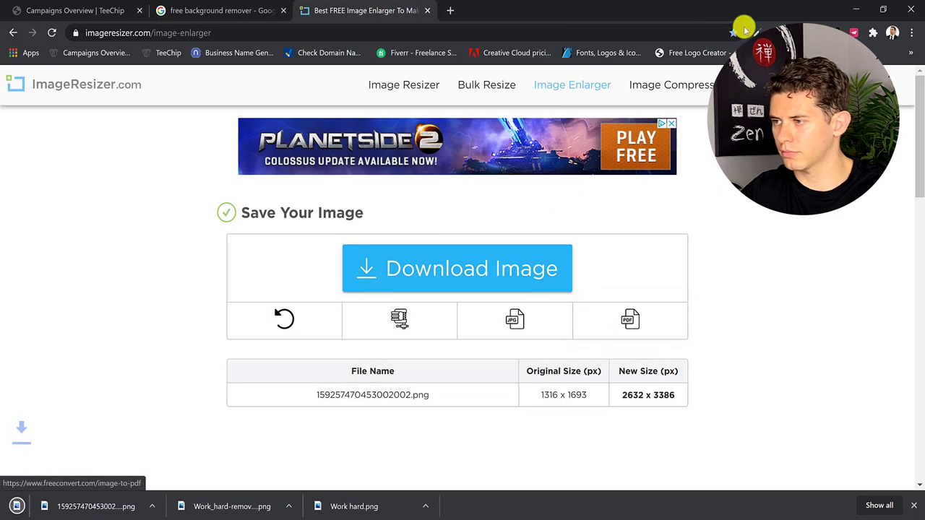
# Compare the two downloaded PNG files on the desktop, then launch a new TeeChip campaign
pyautogui.click(864, 6)
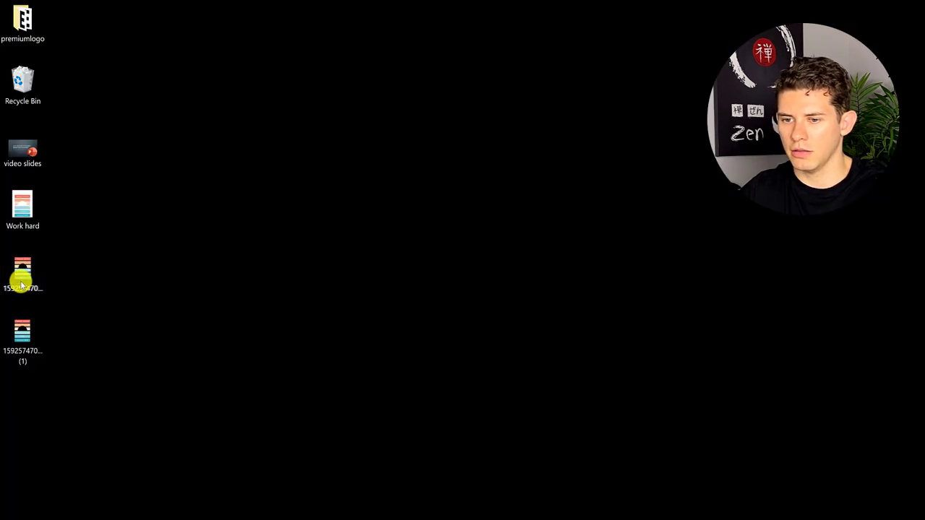
pyautogui.click(35, 334)
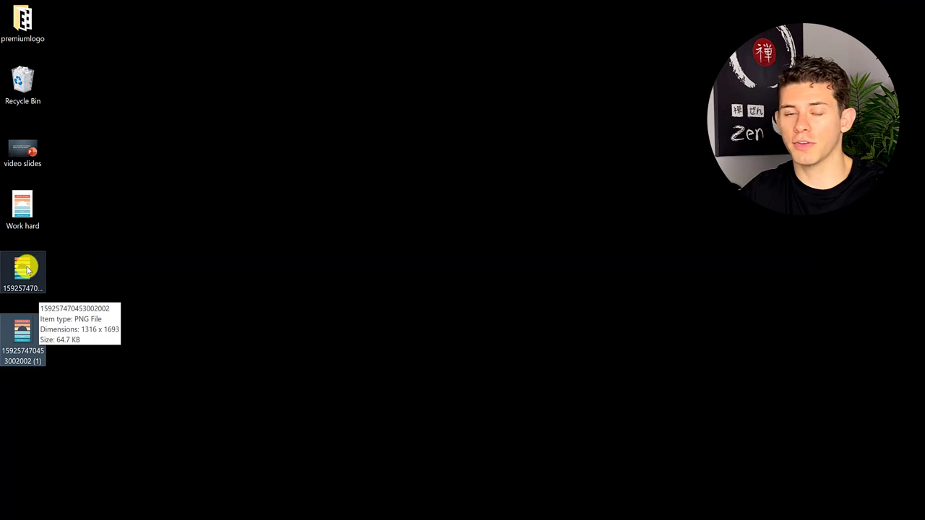
pyautogui.click(27, 270)
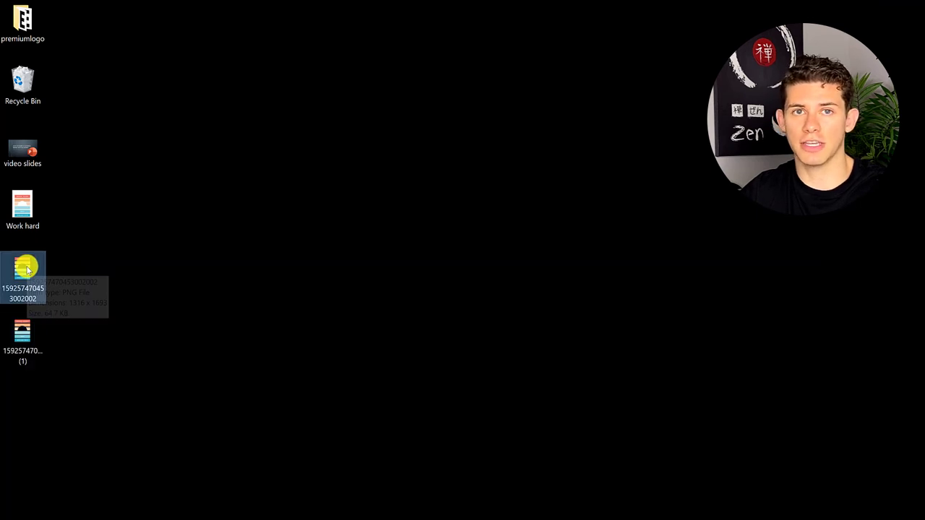
pyautogui.click(86, 242)
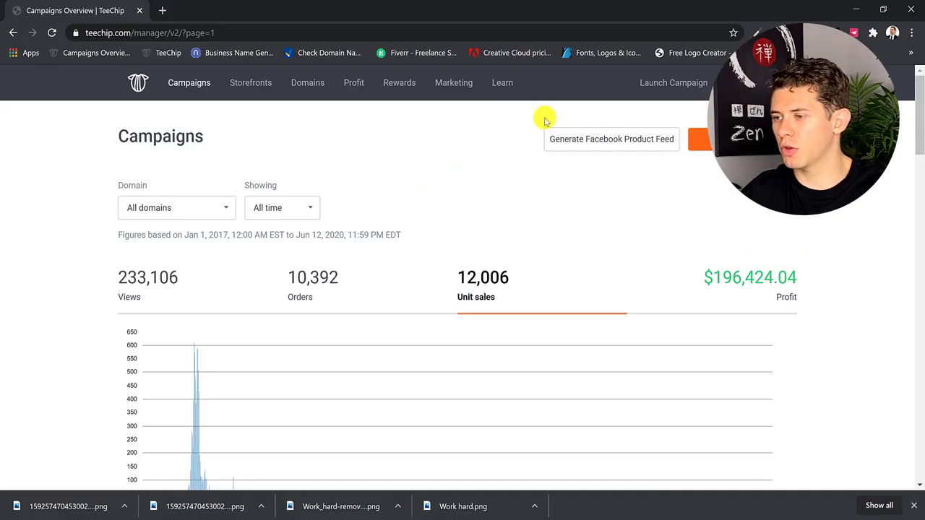
pyautogui.click(699, 138)
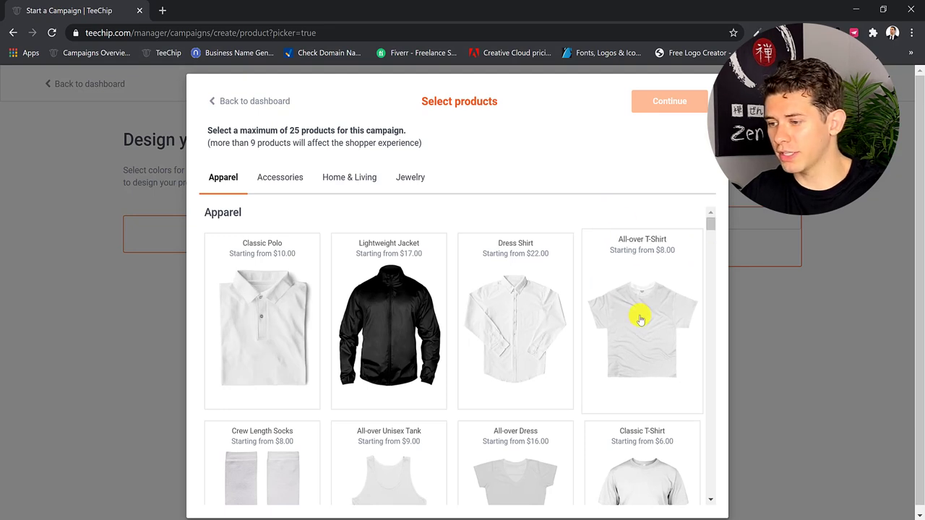
# Browse the apparel options in the Select products picker
pyautogui.scroll(-1, 604, 177)
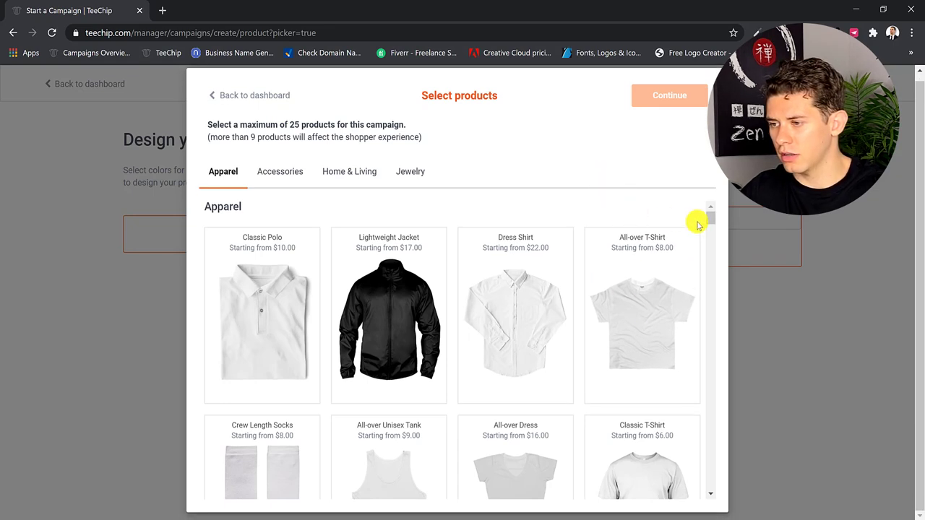
pyautogui.scroll(-3, 711, 219)
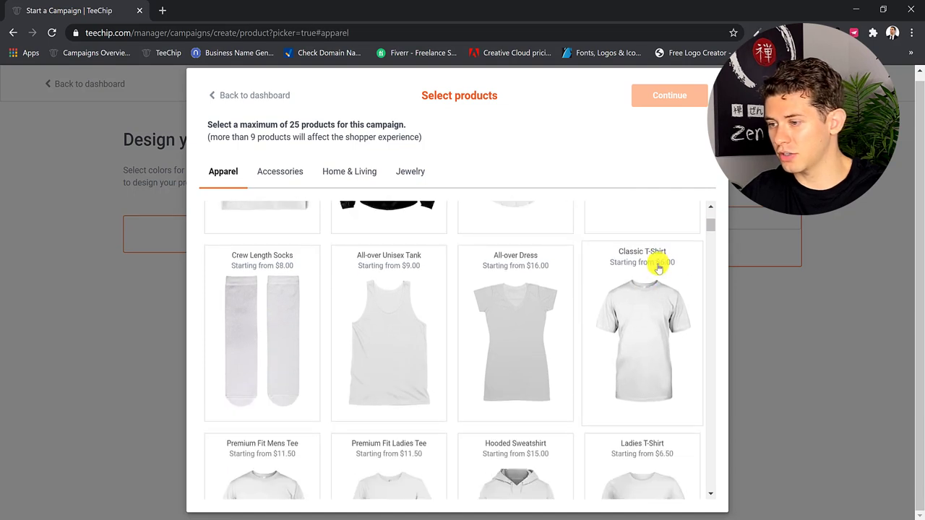
pyautogui.scroll(-1, 667, 264)
pyautogui.scroll(-1, 669, 267)
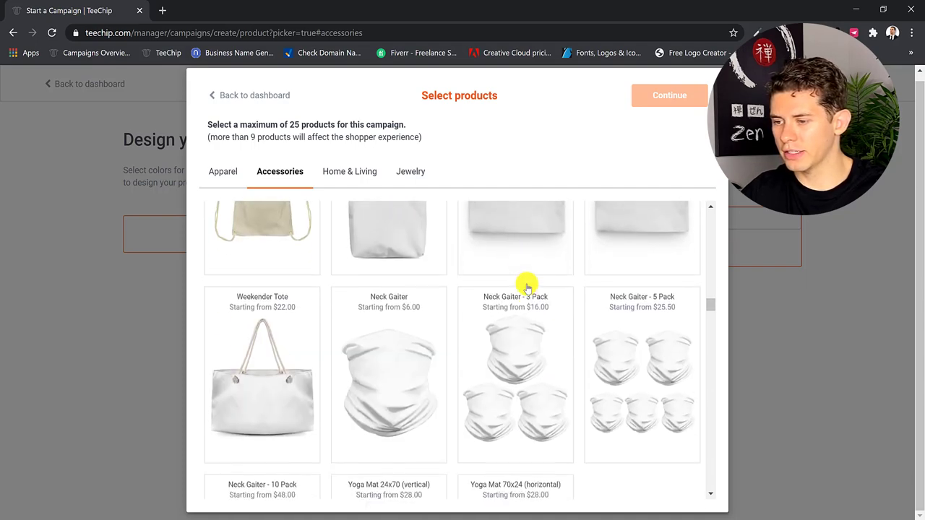
pyautogui.scroll(-4, 403, 330)
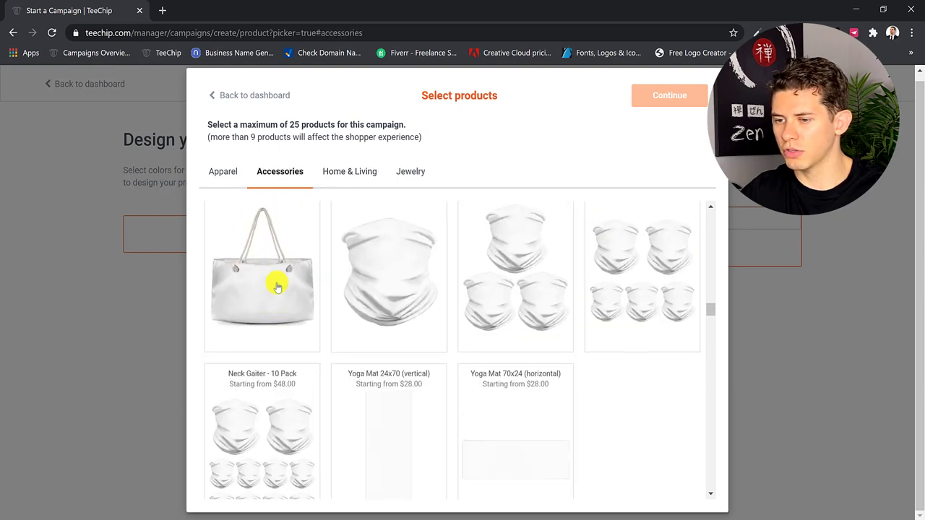
pyautogui.scroll(-8, 276, 286)
pyautogui.scroll(1, 403, 311)
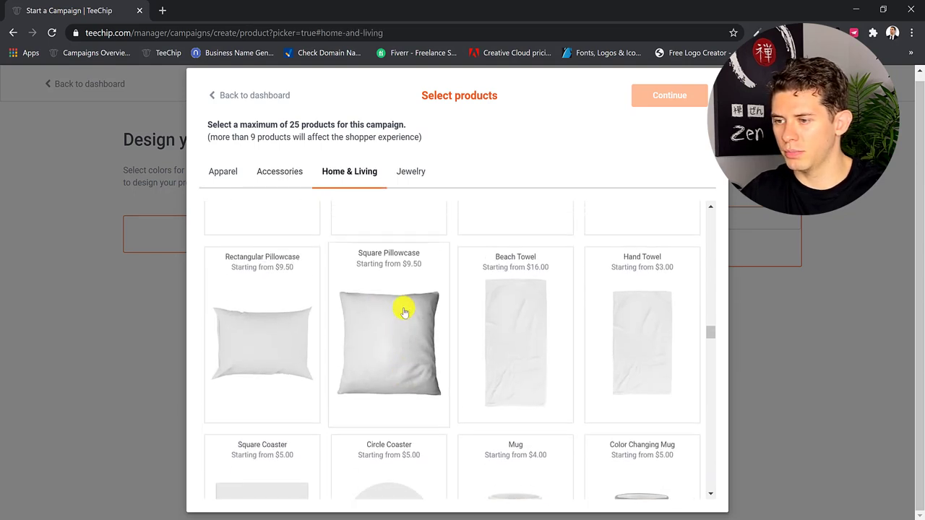
pyautogui.scroll(-3, 596, 293)
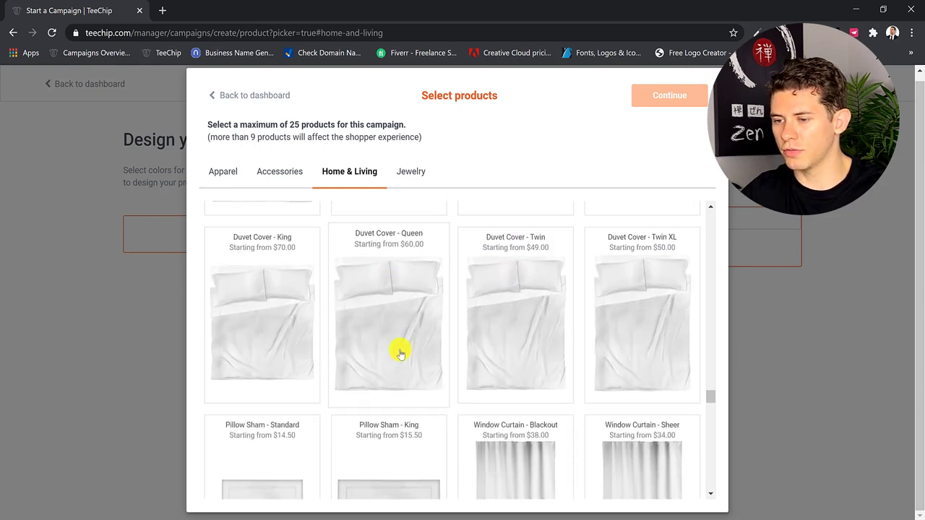
pyautogui.scroll(-12, 502, 300)
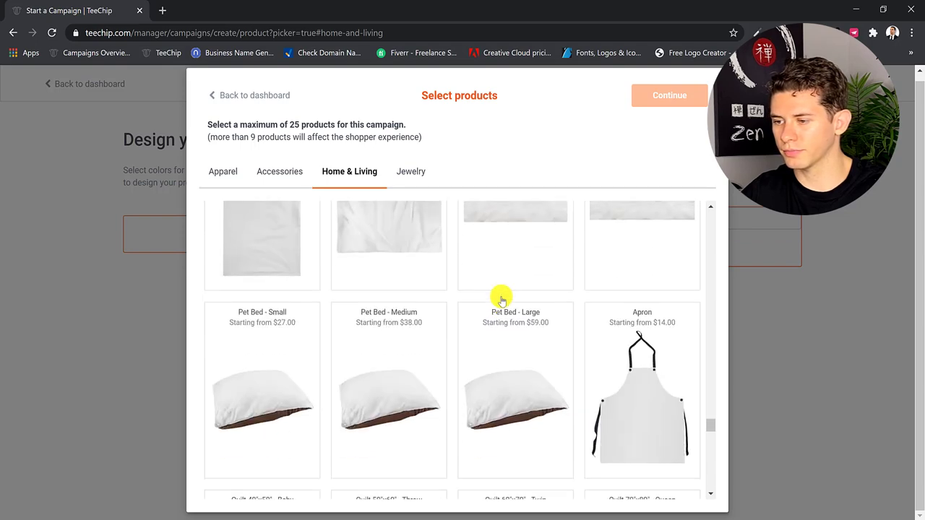
pyautogui.scroll(5, 502, 300)
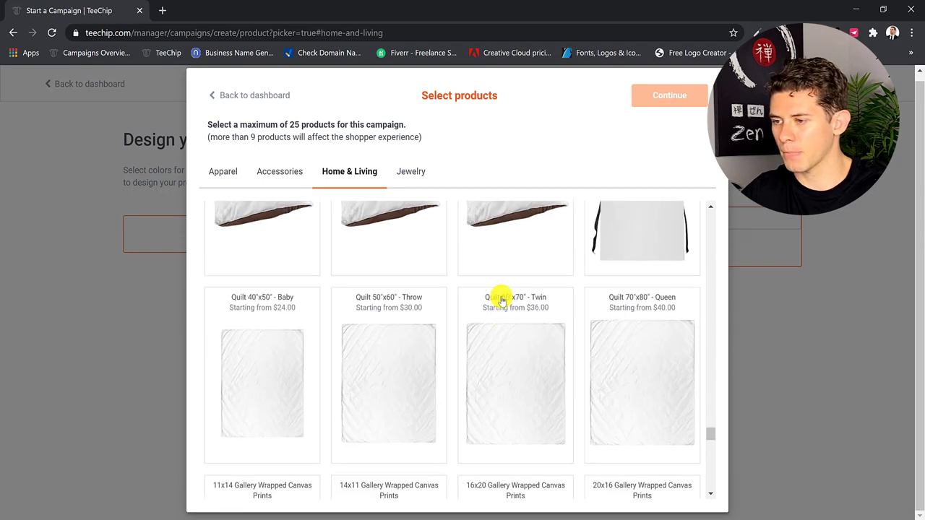
pyautogui.scroll(-3, 499, 260)
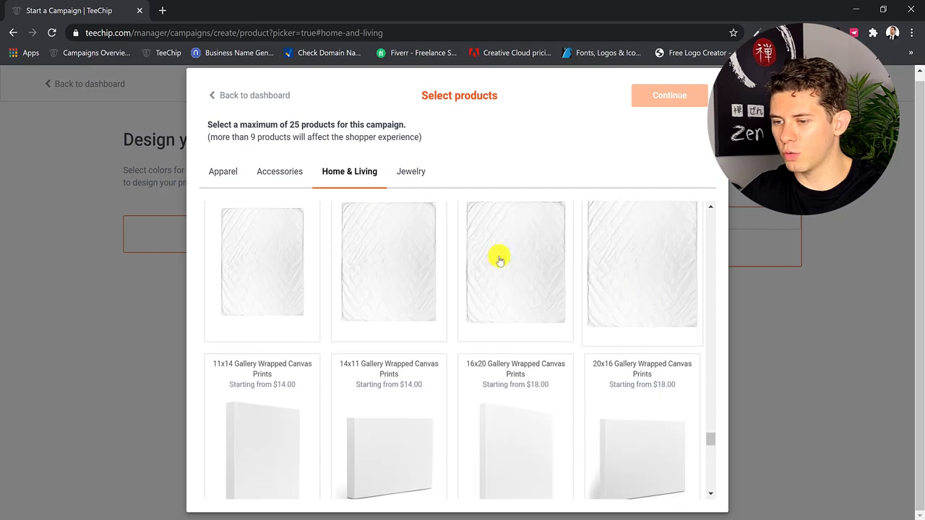
pyautogui.scroll(-3, 311, 239)
pyautogui.scroll(2, 315, 285)
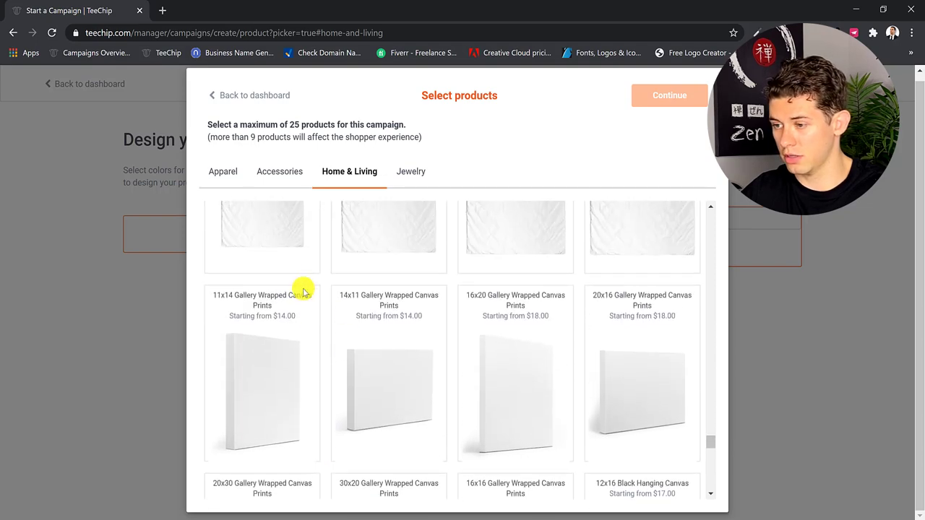
pyautogui.scroll(-5, 586, 275)
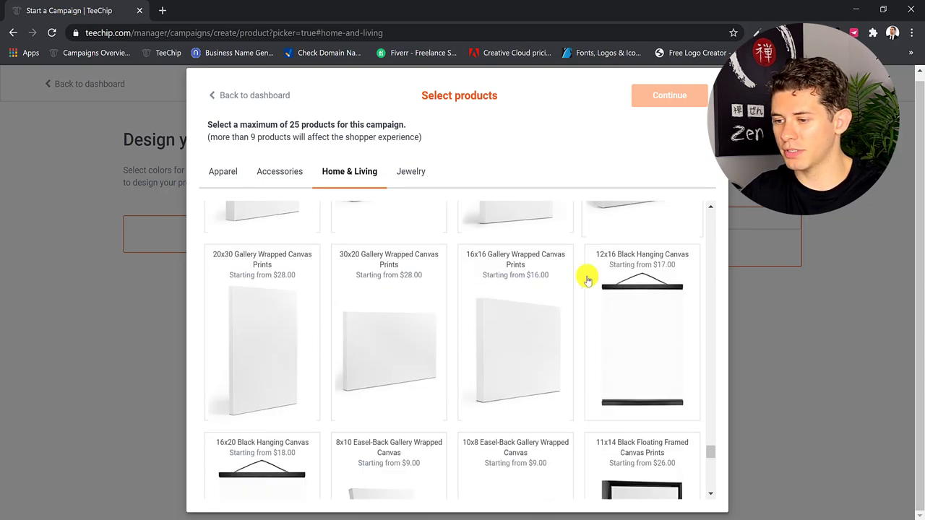
pyautogui.scroll(-10, 405, 259)
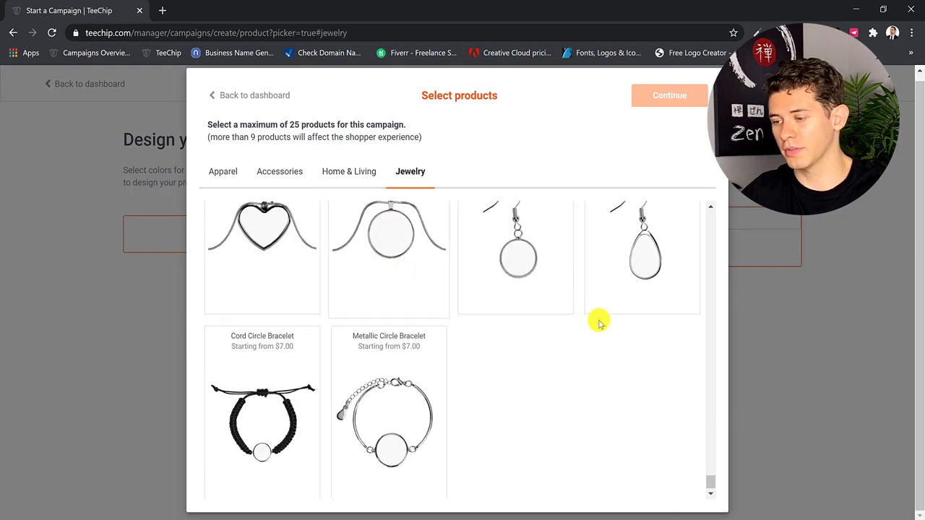
# Select the Classic T-Shirt and Hooded Sweatshirt and confirm the two products
pyautogui.moveTo(710, 486); pyautogui.dragTo(694, 224)
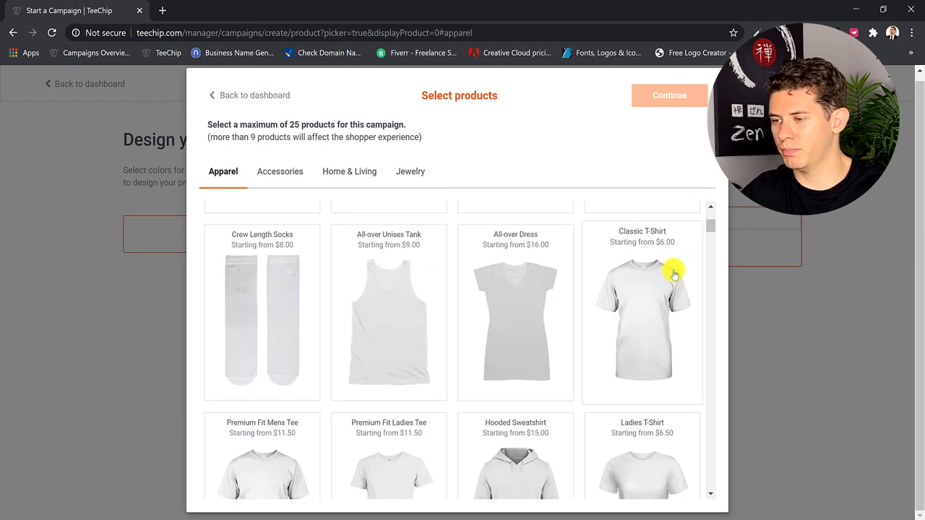
pyautogui.click(640, 311)
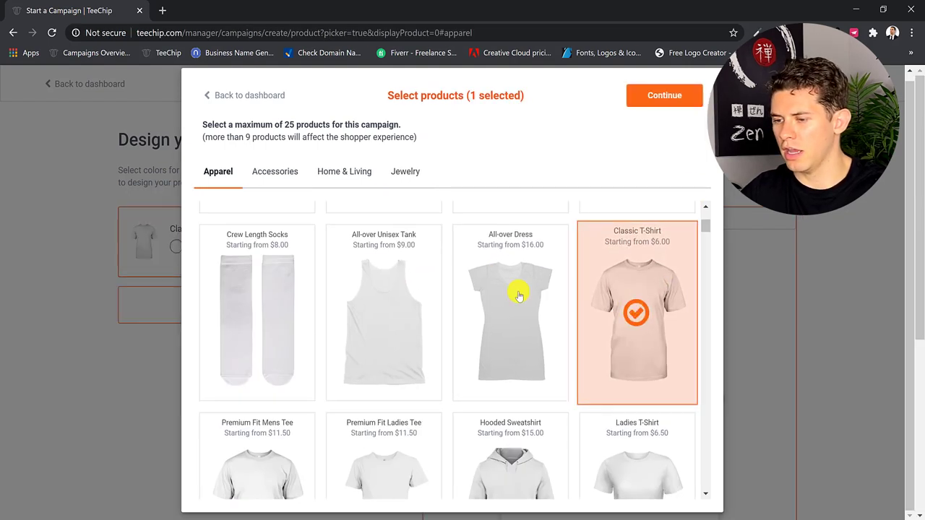
pyautogui.scroll(-3, 517, 295)
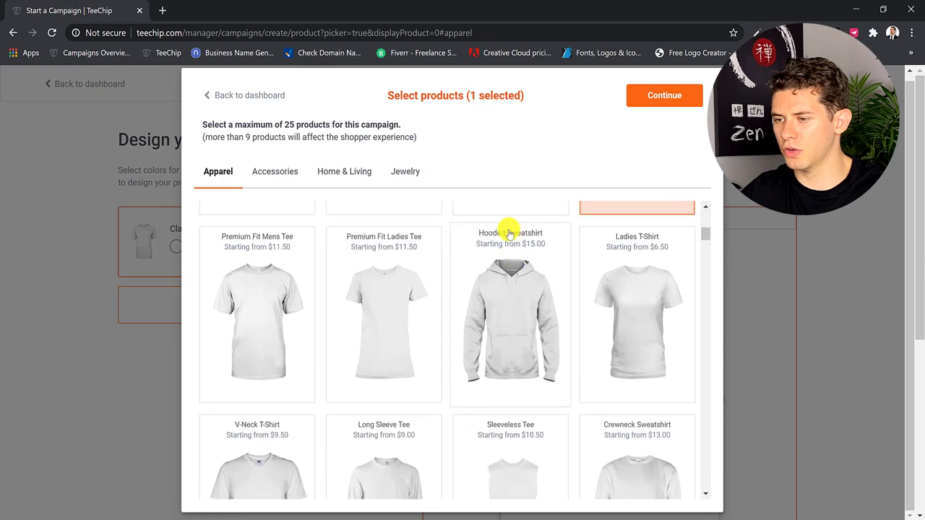
pyautogui.click(512, 295)
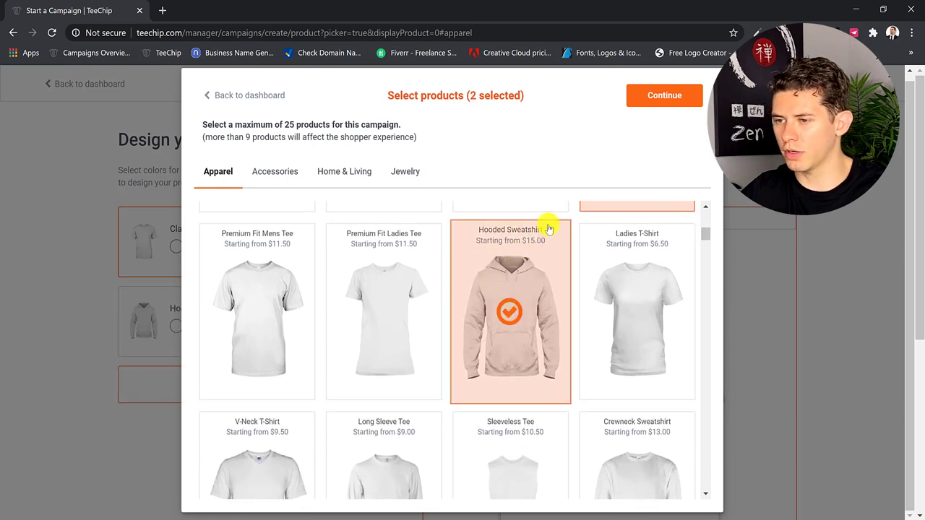
pyautogui.click(659, 95)
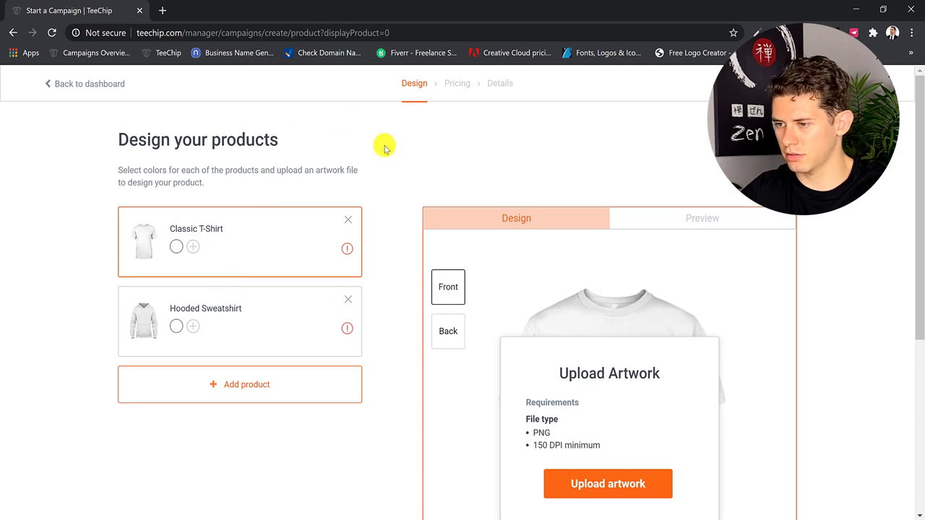
# Upload the resized Work hard PNG as the products' artwork
pyautogui.scroll(-2, 416, 144)
pyautogui.click(608, 357)
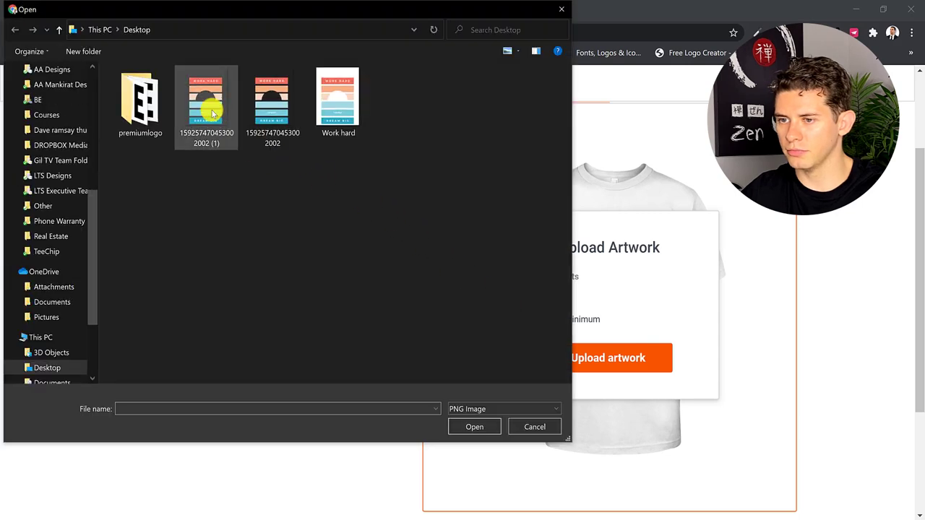
pyautogui.doubleClick(207, 116)
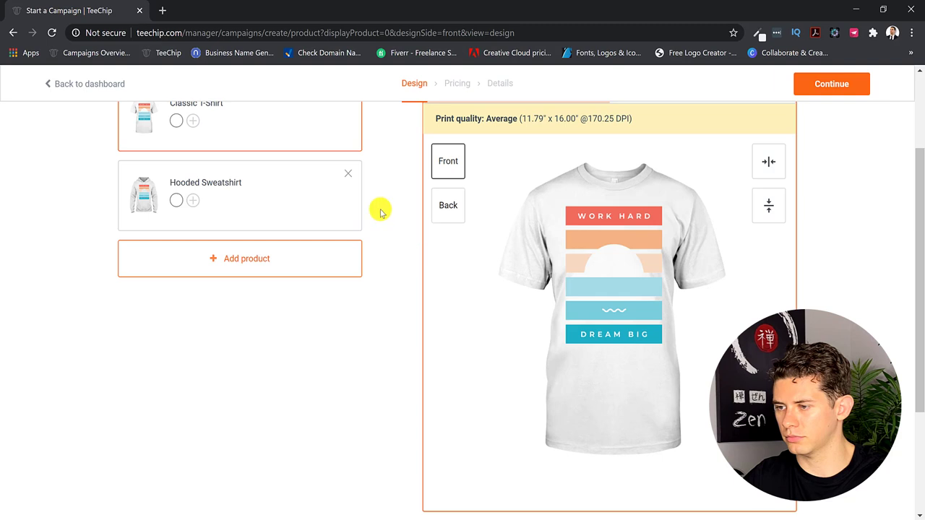
# Set the Classic T-Shirt colours to Black and Charcoal Grey, removing White
pyautogui.scroll(1, 335, 196)
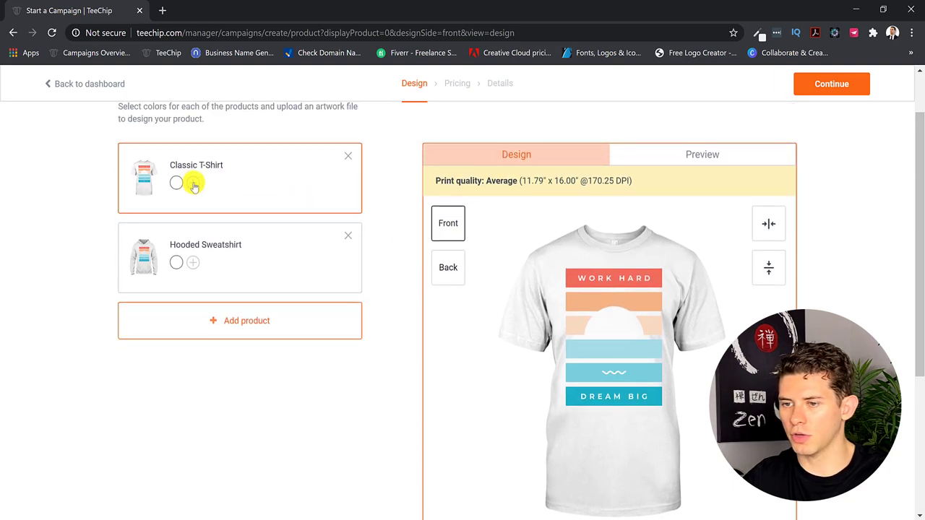
pyautogui.click(192, 181)
pyautogui.click(481, 162)
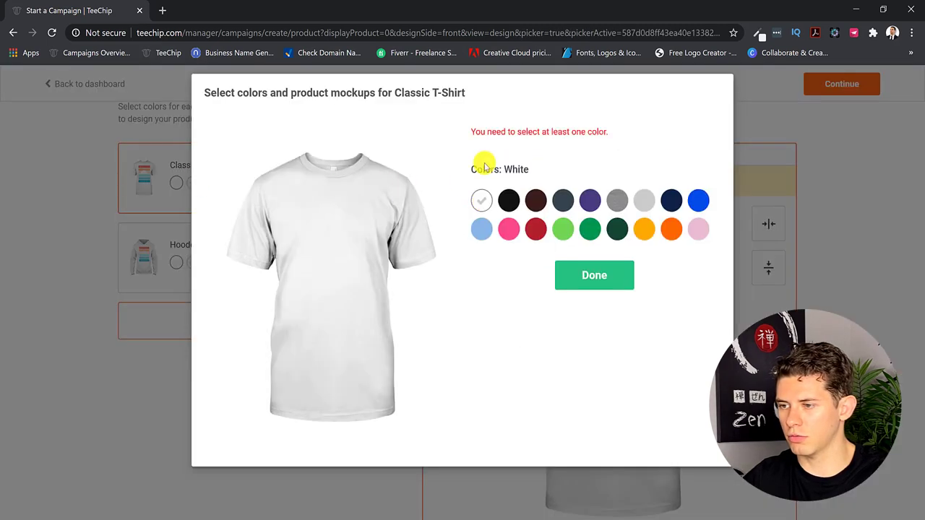
pyautogui.click(509, 203)
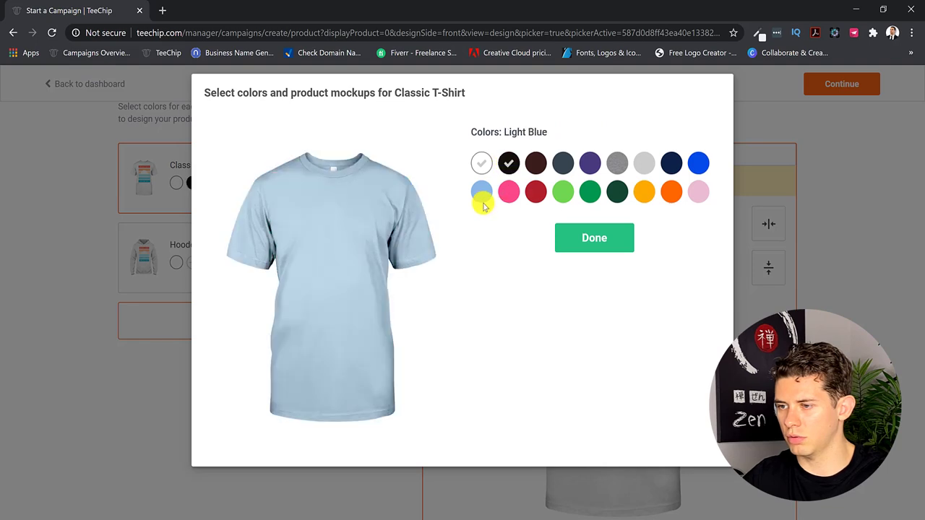
pyautogui.click(600, 238)
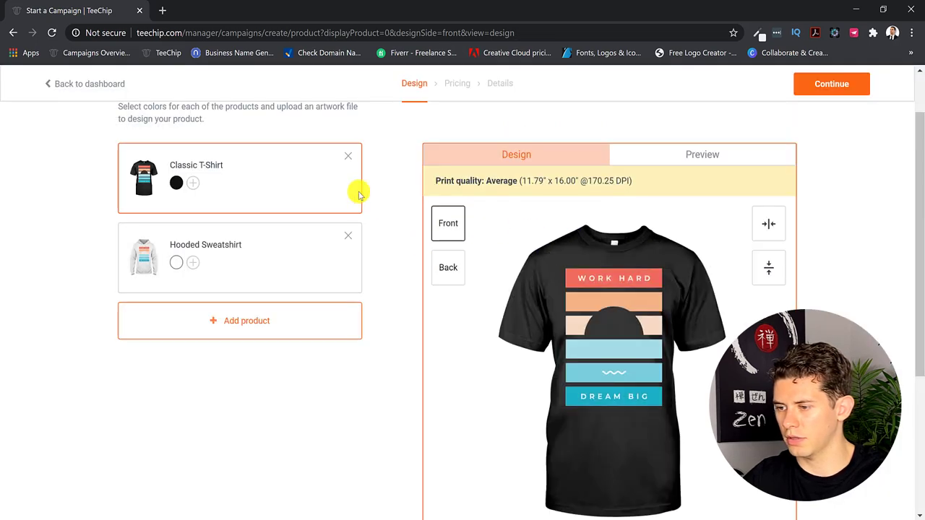
pyautogui.click(192, 185)
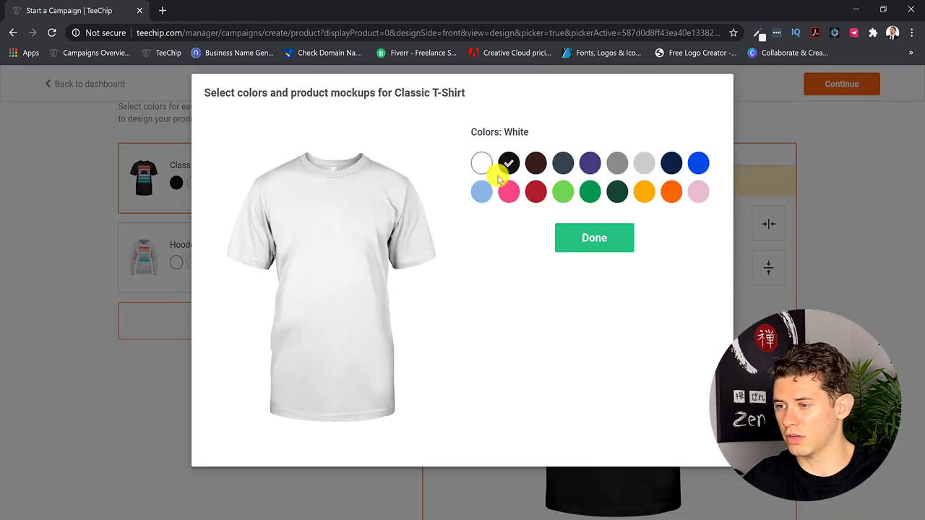
pyautogui.click(568, 166)
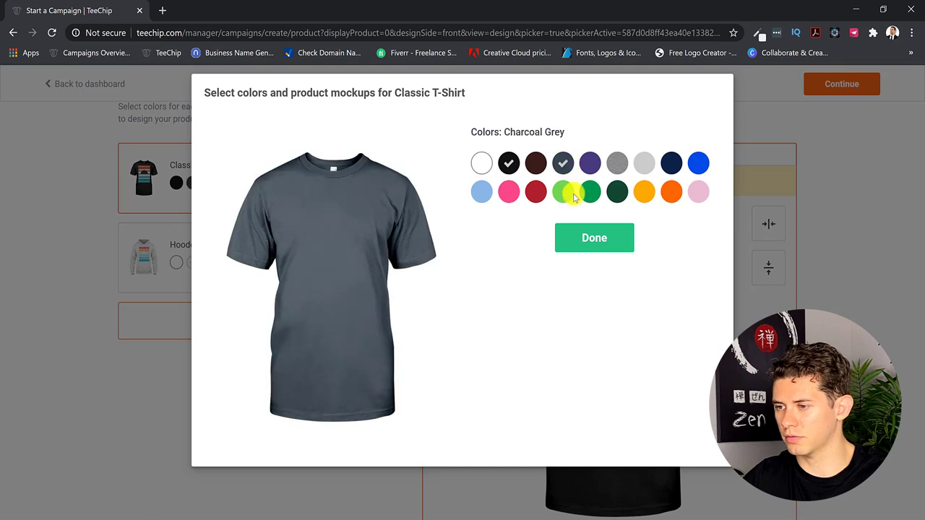
pyautogui.click(580, 235)
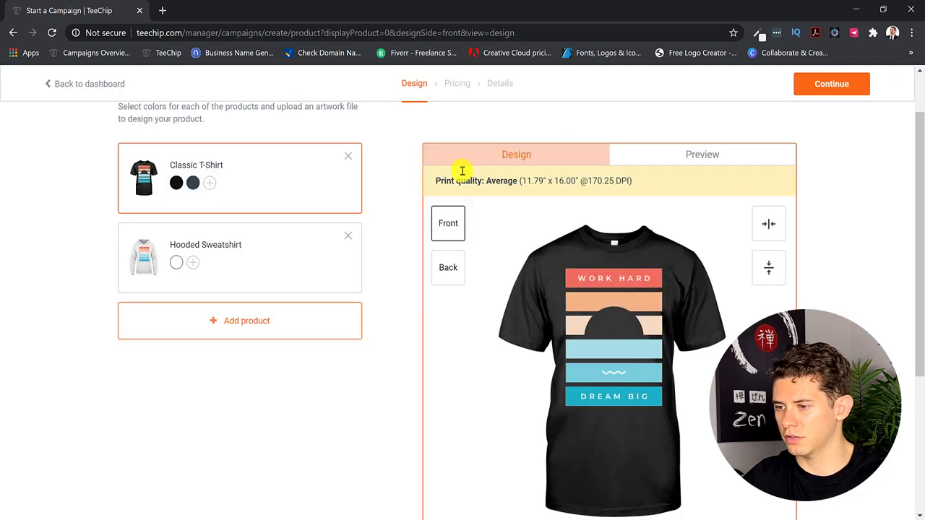
pyautogui.click(193, 183)
pyautogui.click(610, 281)
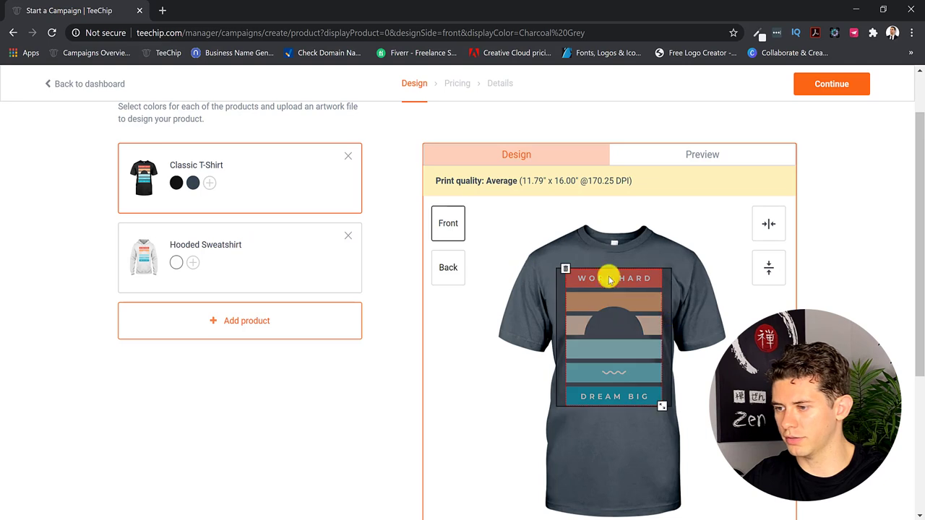
pyautogui.click(616, 467)
# Make the Hooded Sweatshirt available in Black
pyautogui.click(195, 265)
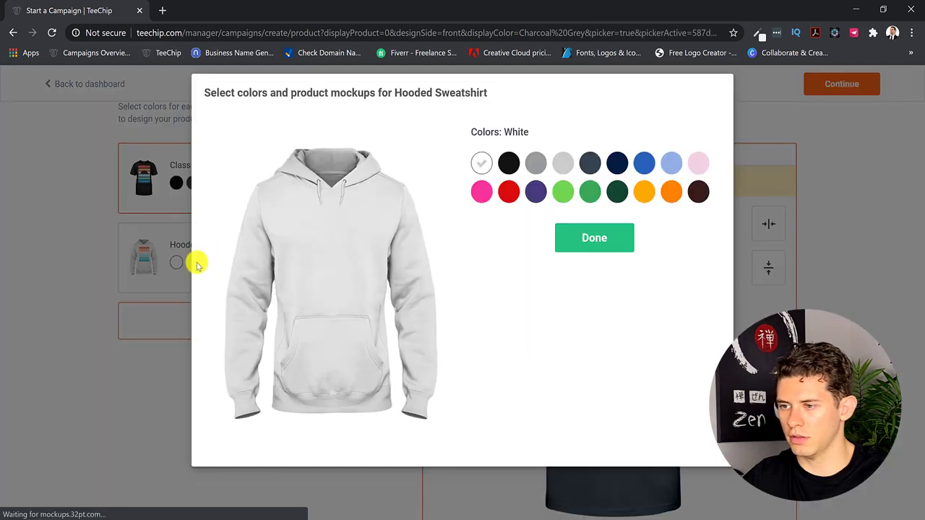
pyautogui.click(509, 163)
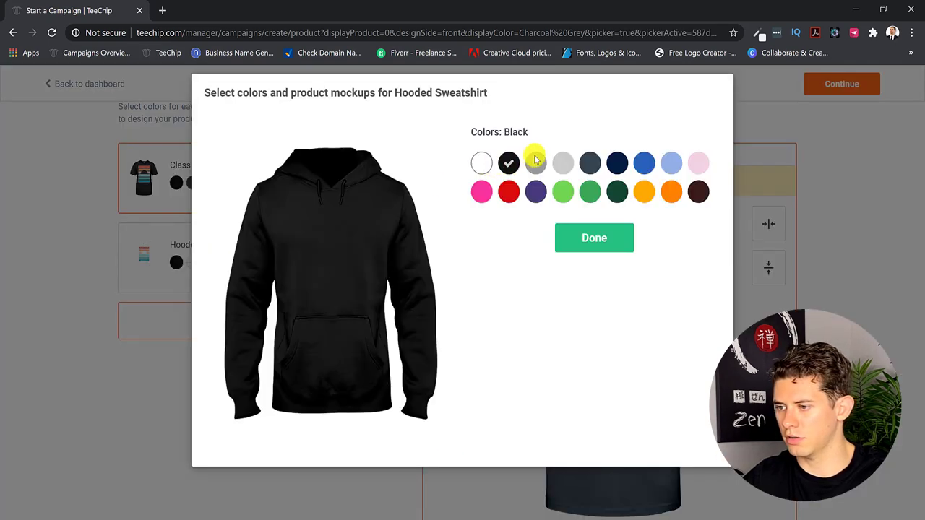
pyautogui.click(597, 238)
pyautogui.scroll(-4, 672, 274)
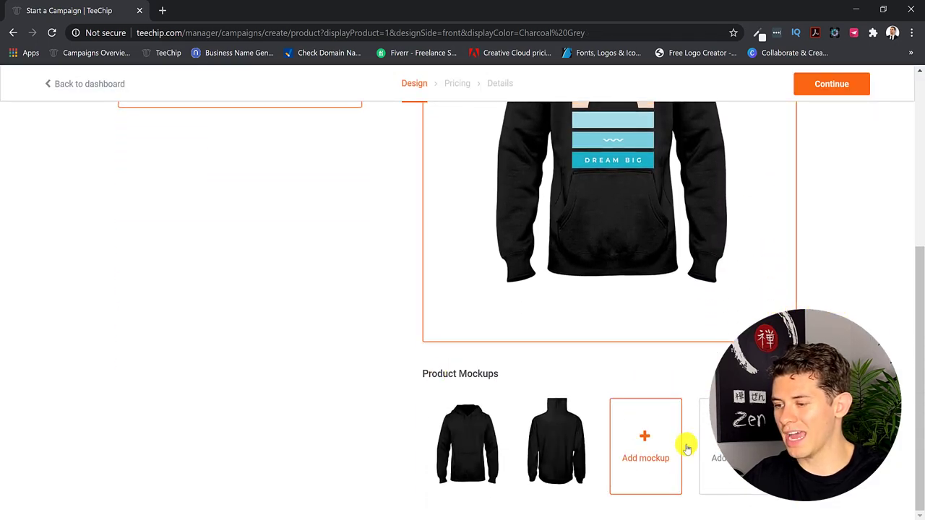
# Choose four hoodie mockups, including the balcony photo, and save them
pyautogui.scroll(3, 321, 288)
pyautogui.scroll(2, 322, 288)
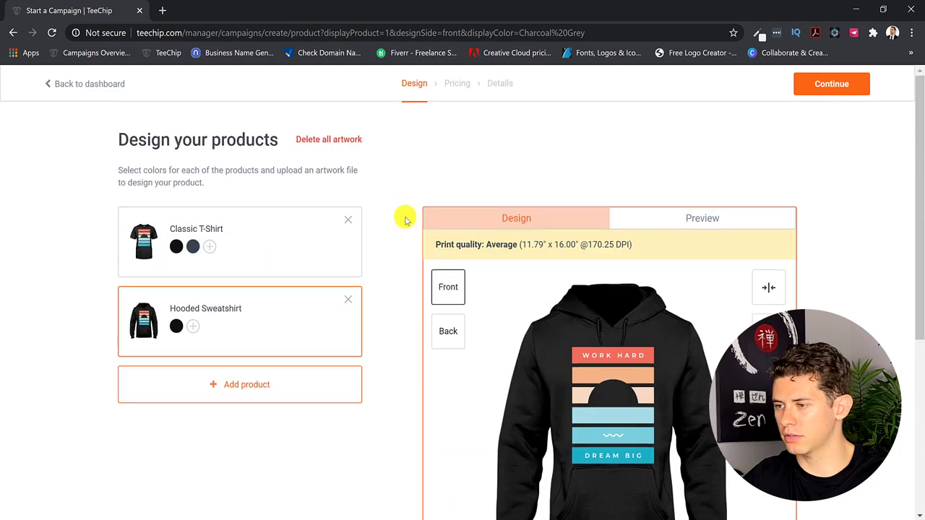
pyautogui.scroll(-5, 402, 224)
pyautogui.click(672, 436)
pyautogui.scroll(-1, 662, 397)
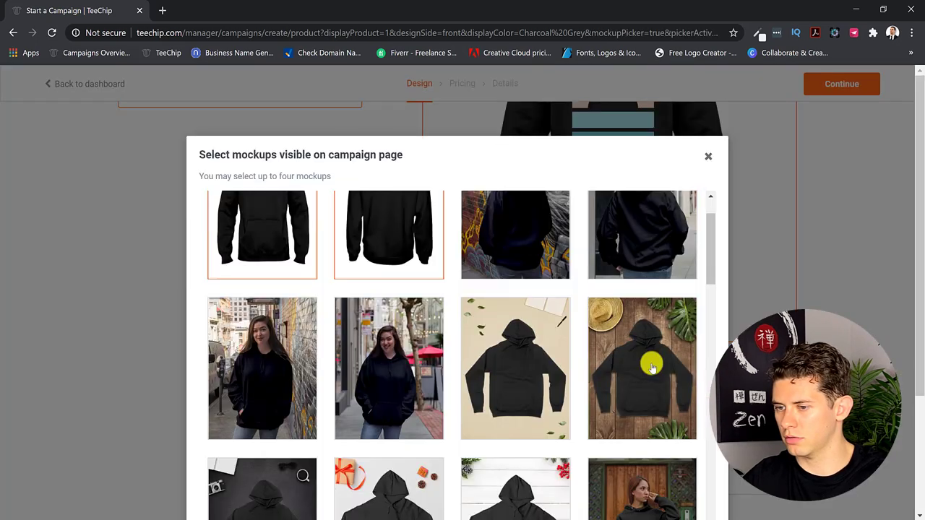
pyautogui.scroll(-4, 651, 368)
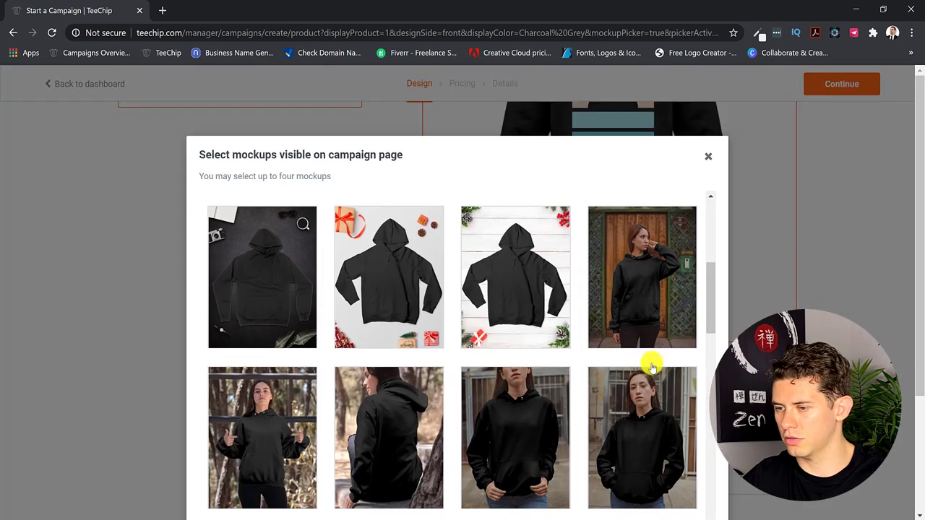
pyautogui.scroll(-3, 651, 367)
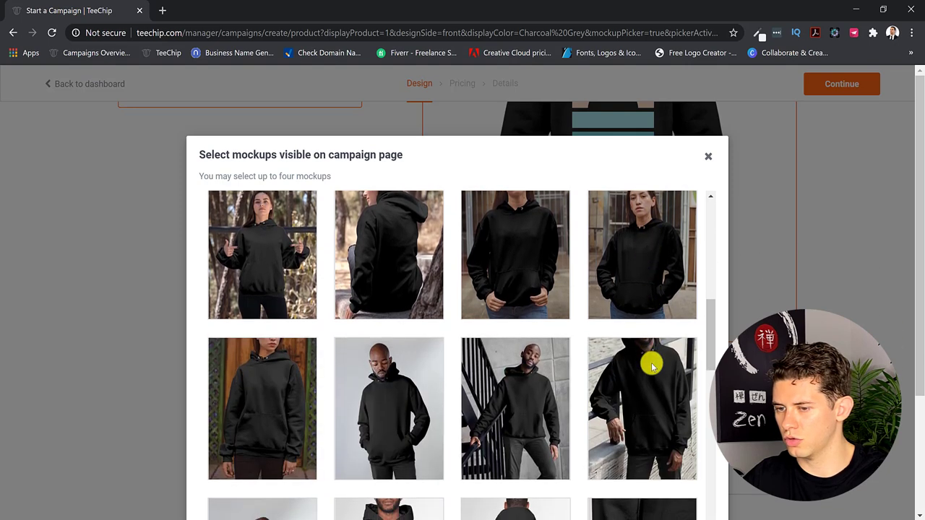
pyautogui.scroll(-2, 652, 367)
pyautogui.scroll(-8, 652, 367)
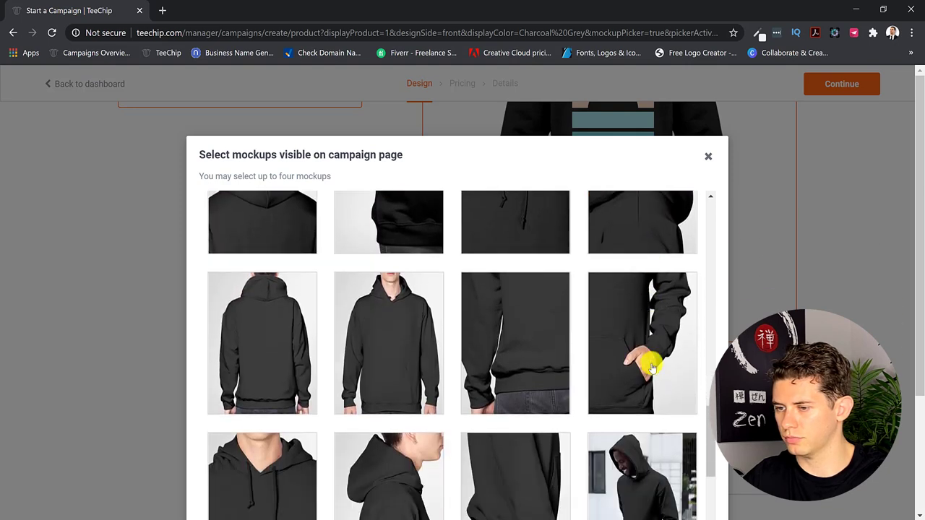
pyautogui.scroll(5, 651, 367)
pyautogui.scroll(-5, 651, 368)
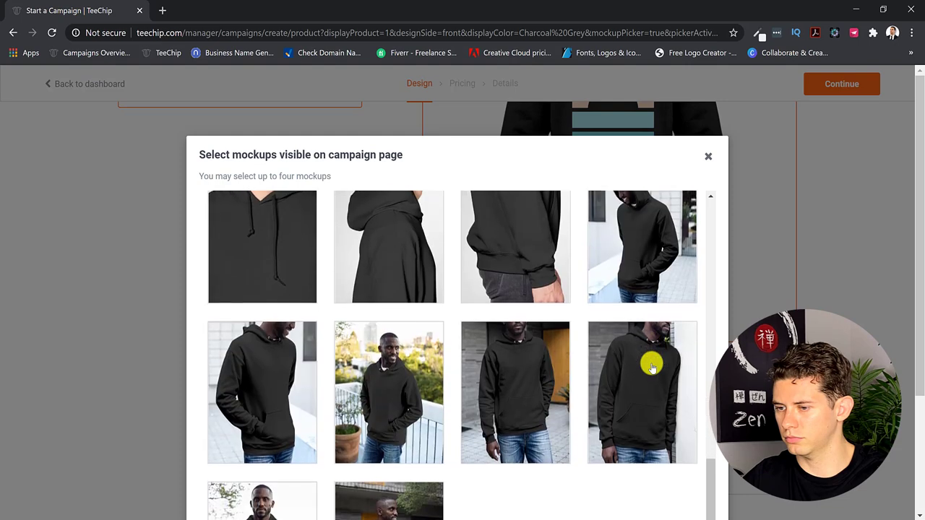
pyautogui.click(396, 370)
pyautogui.scroll(-2, 548, 380)
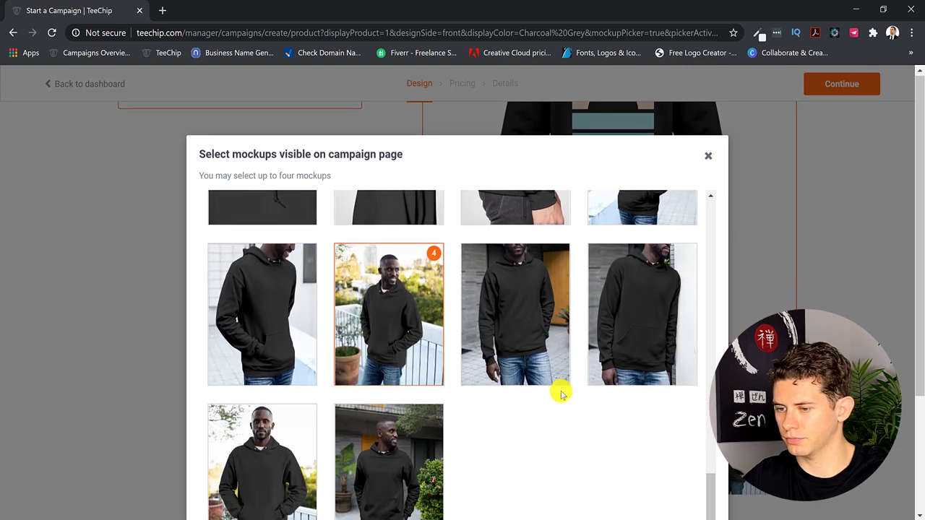
pyautogui.scroll(-4, 671, 361)
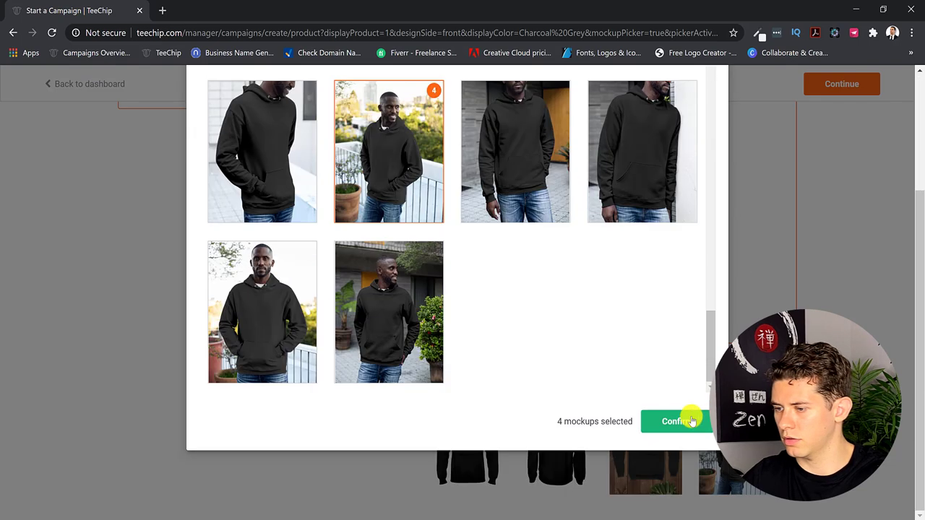
pyautogui.click(671, 421)
# Choose four Classic T-Shirt mockups, including flat-lay and woman-by-window photos, then continue to Pricing
pyautogui.scroll(5, 622, 394)
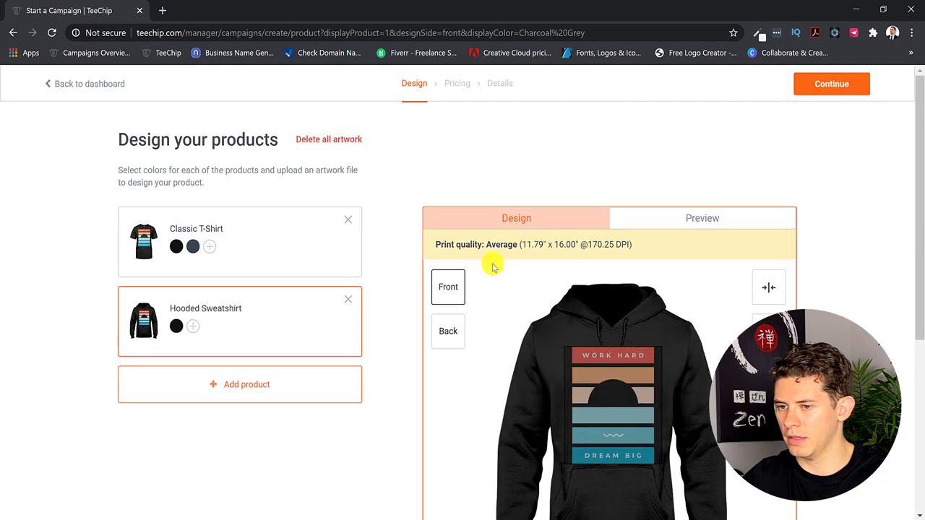
pyautogui.click(244, 228)
pyautogui.scroll(-5, 571, 253)
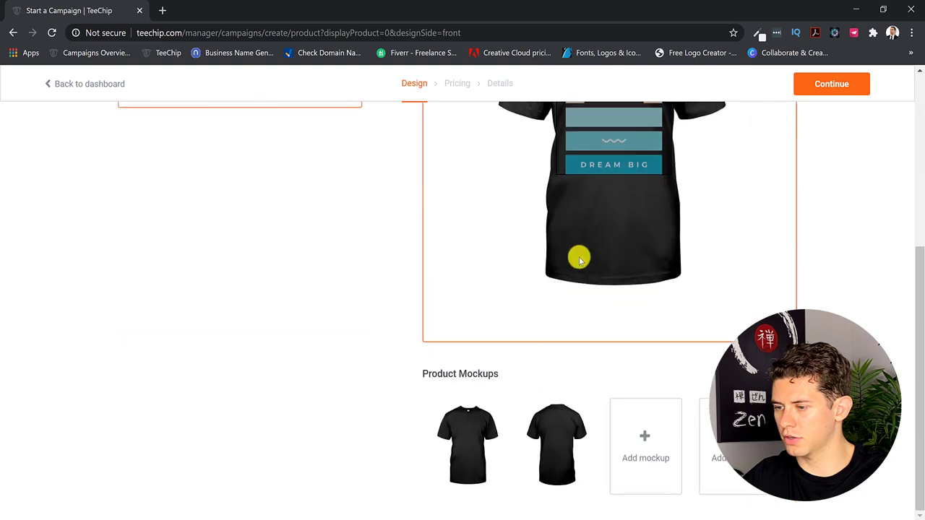
pyautogui.click(661, 424)
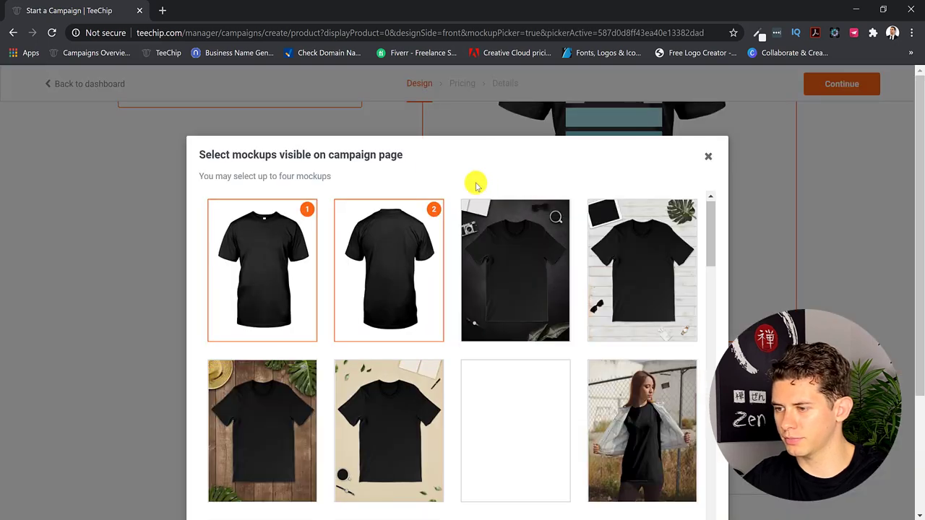
pyautogui.click(627, 266)
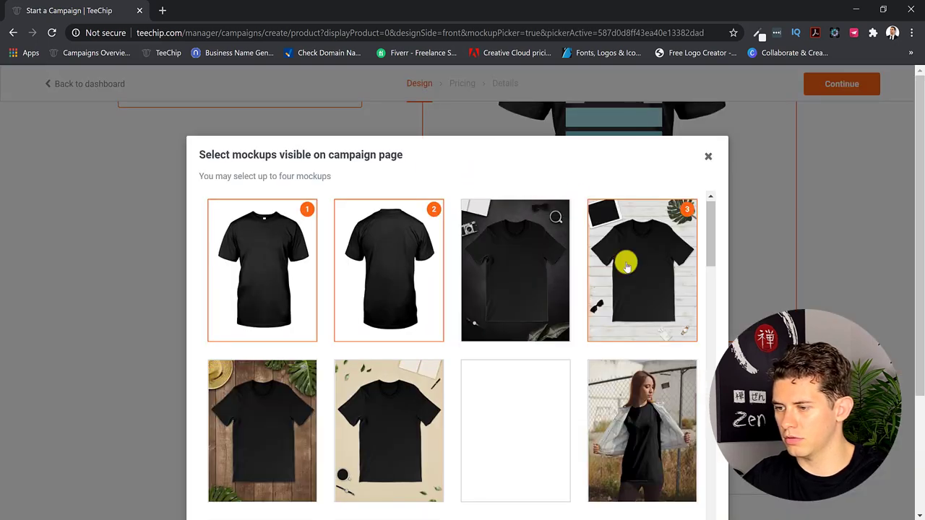
pyautogui.scroll(-3, 555, 257)
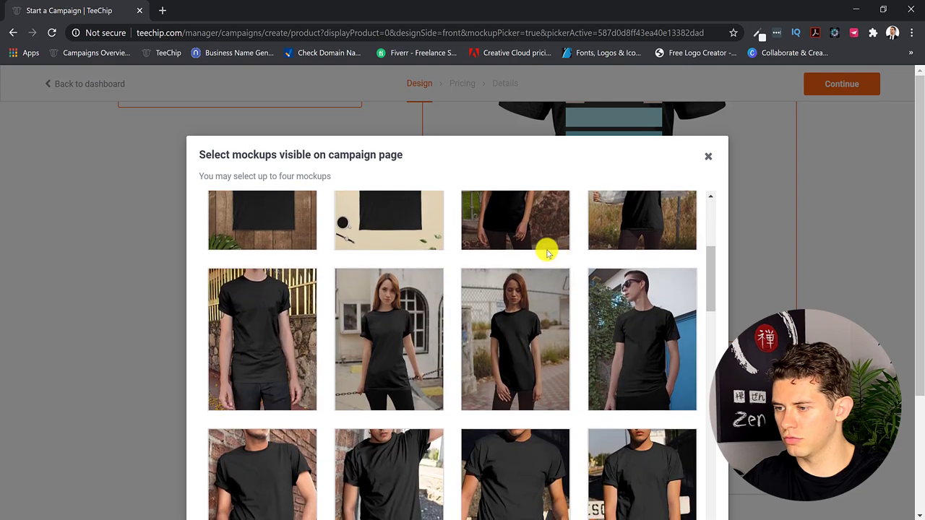
pyautogui.scroll(-3, 547, 253)
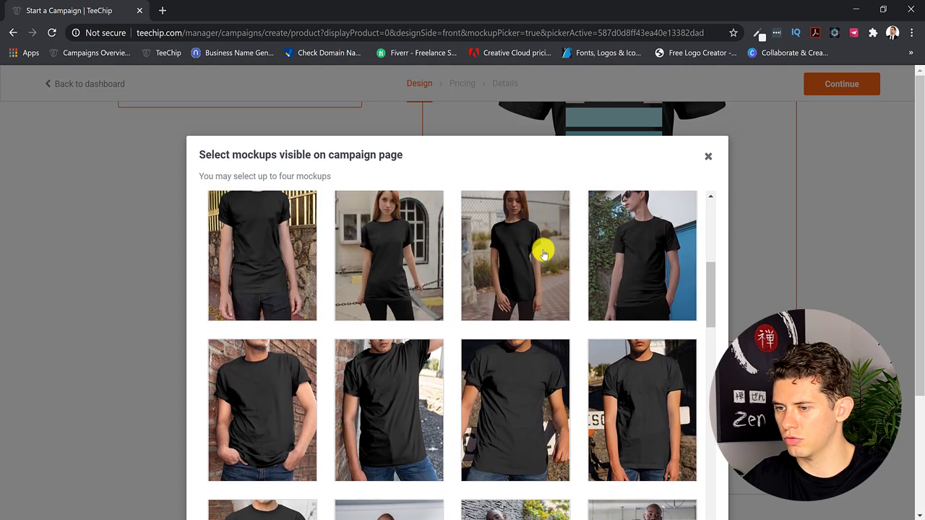
pyautogui.scroll(2, 543, 253)
pyautogui.click(374, 384)
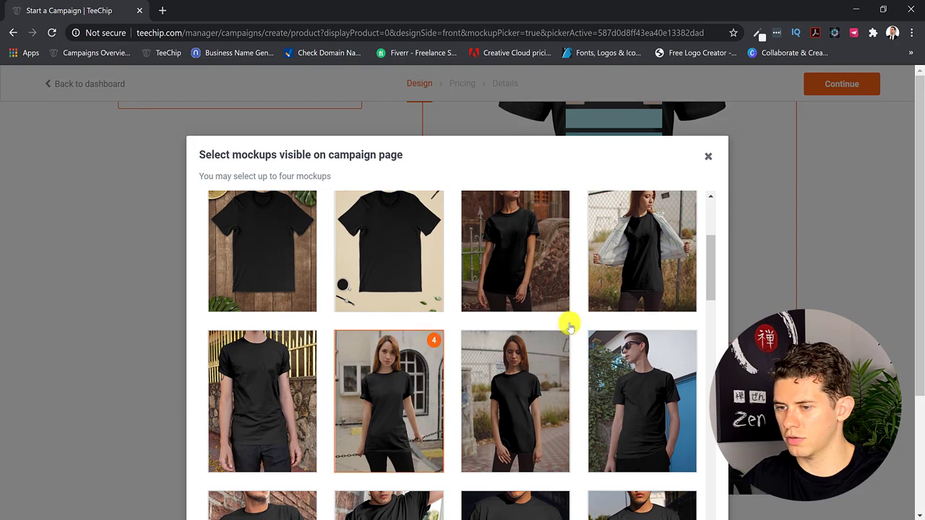
pyautogui.scroll(-10, 634, 289)
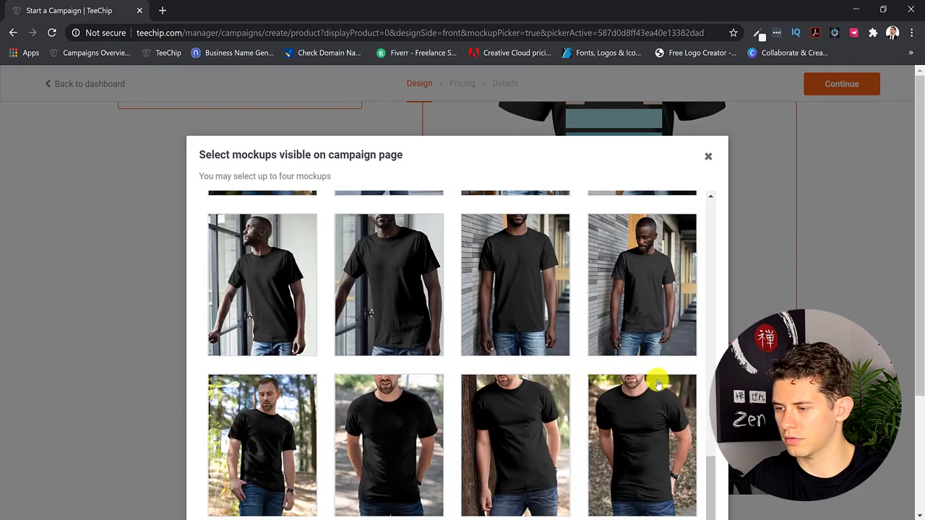
pyautogui.scroll(-5, 658, 383)
pyautogui.click(672, 423)
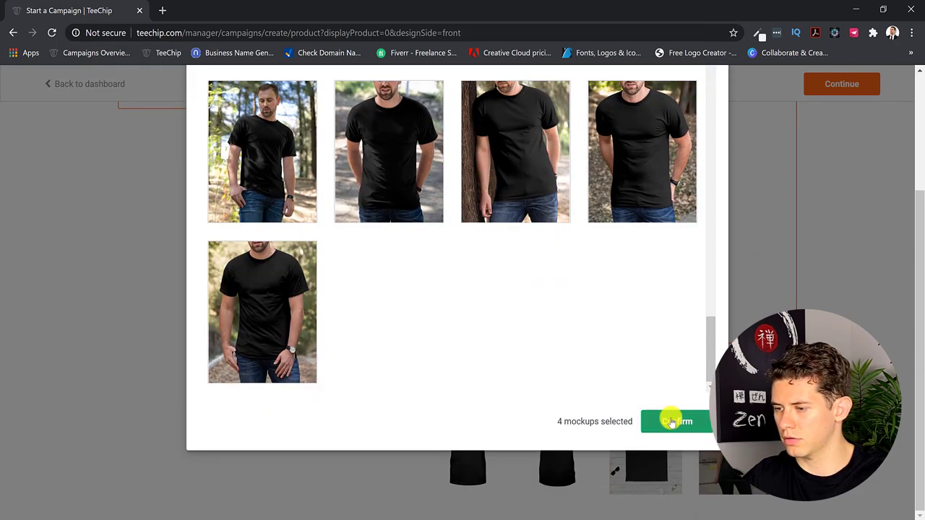
pyautogui.scroll(5, 831, 145)
pyautogui.click(828, 87)
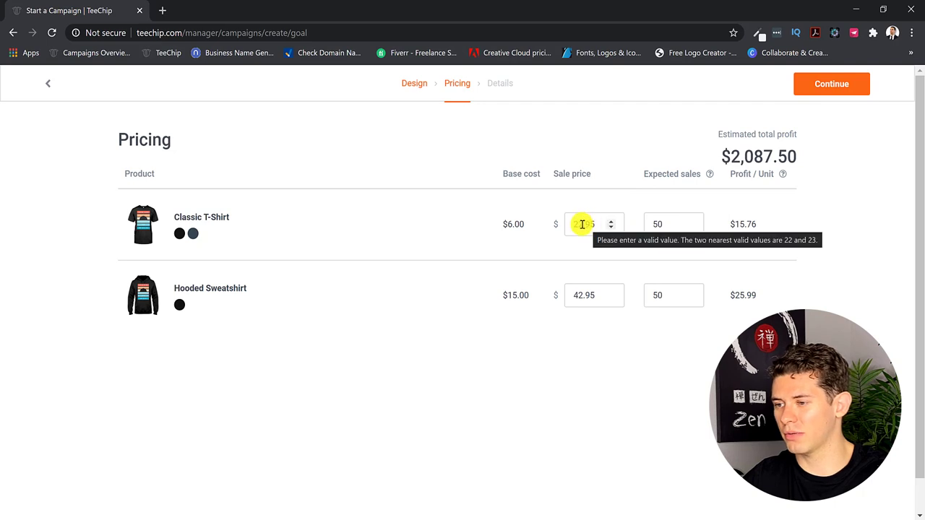
# Change the T-shirt sale price from 22.95 to 19.95 and the hoodie's from 42.95 to 39.95
pyautogui.moveTo(582, 224); pyautogui.dragTo(558, 224)
pyautogui.write('19')
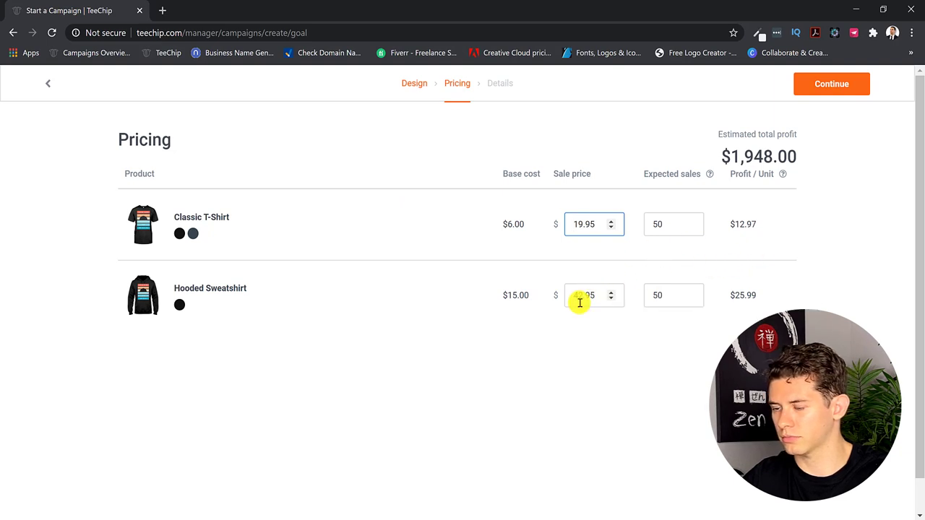
pyautogui.moveTo(584, 295); pyautogui.dragTo(552, 300)
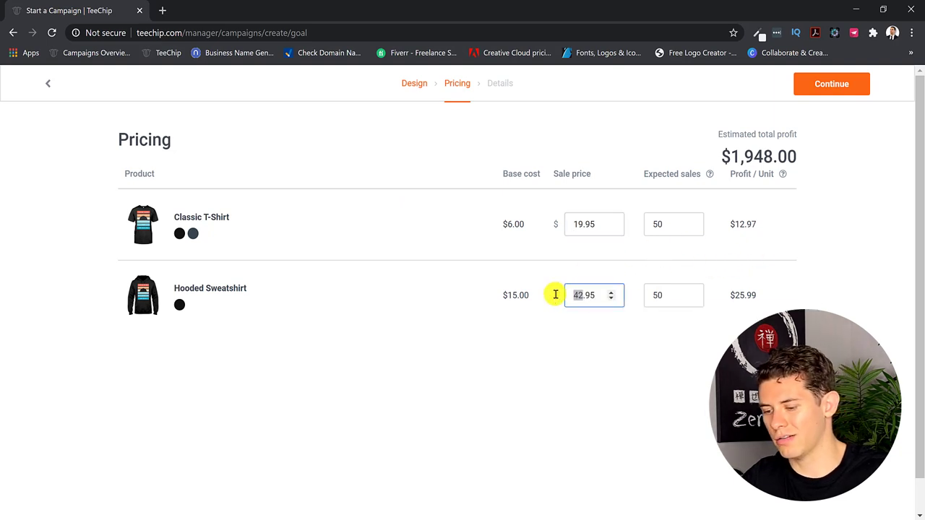
pyautogui.write('39')
pyautogui.click(535, 265)
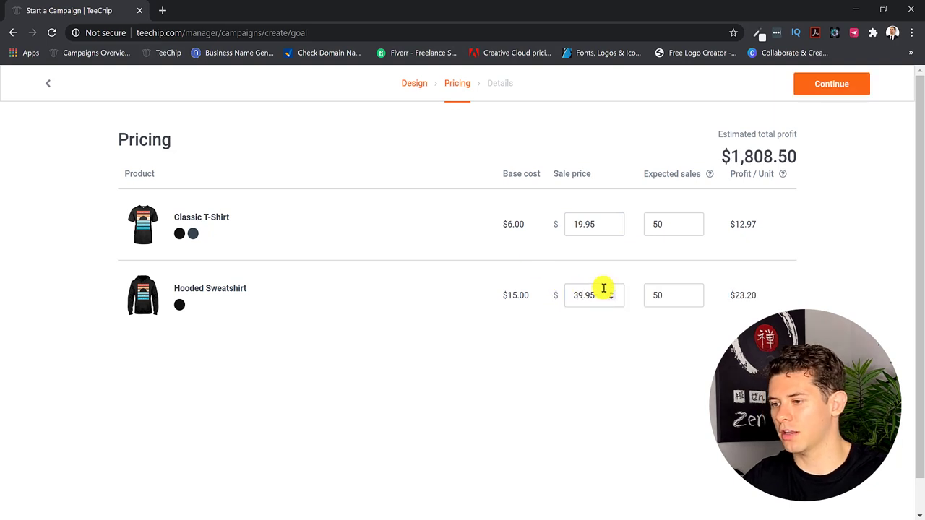
pyautogui.click(831, 84)
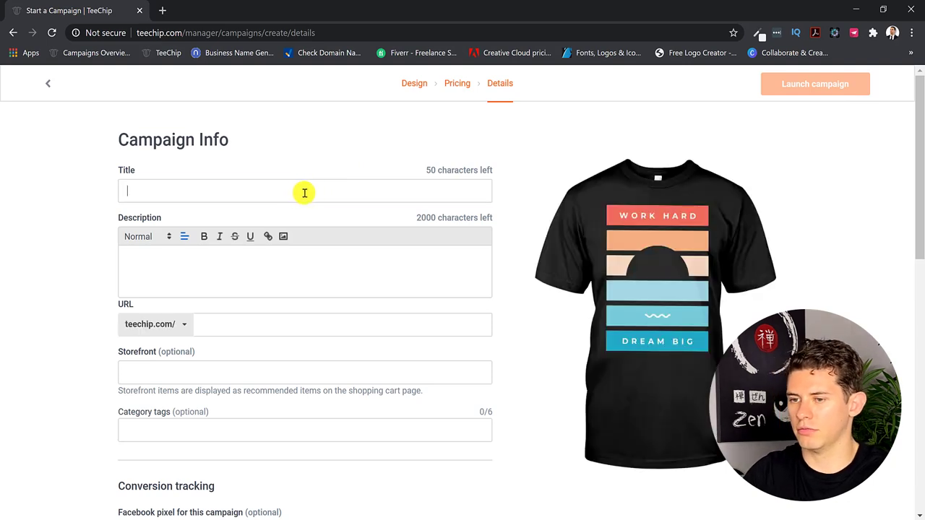
# Enter title 'Work Hard Dream Big', a supplies-last description, and URL hustlelocker.com/work-hard-dream-big
pyautogui.write('Work Hard Dream Big')
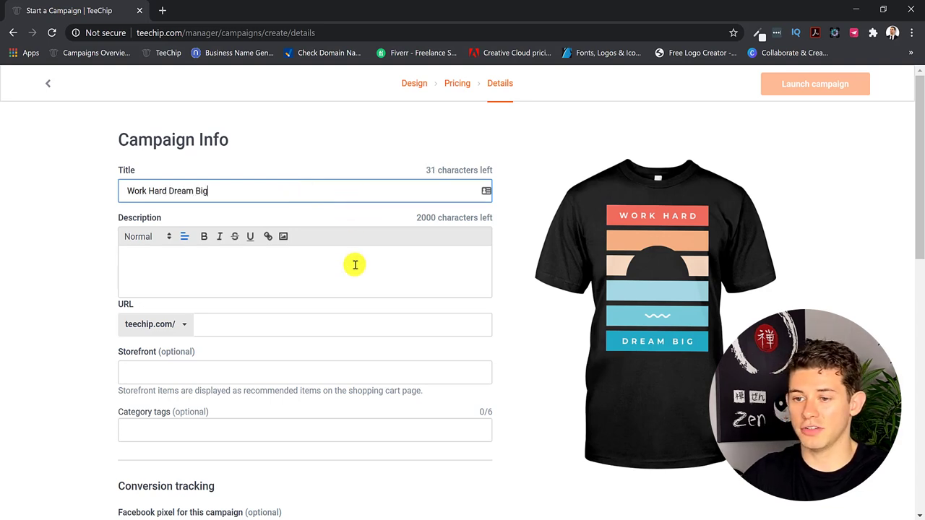
pyautogui.click(383, 268)
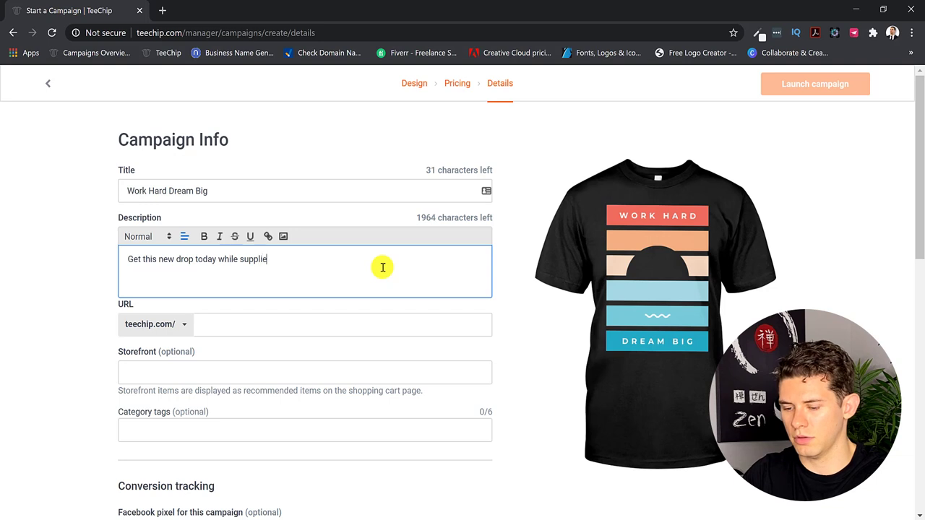
pyautogui.click(101, 283)
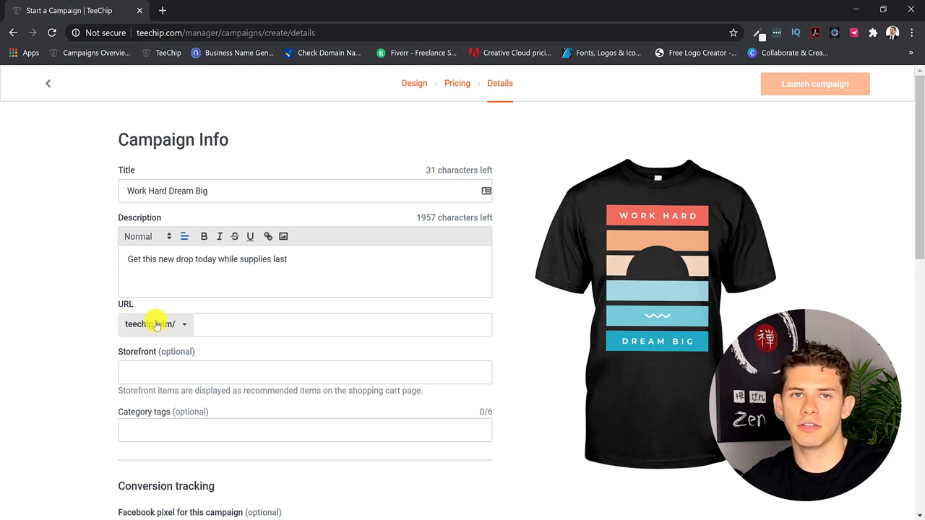
pyautogui.click(280, 325)
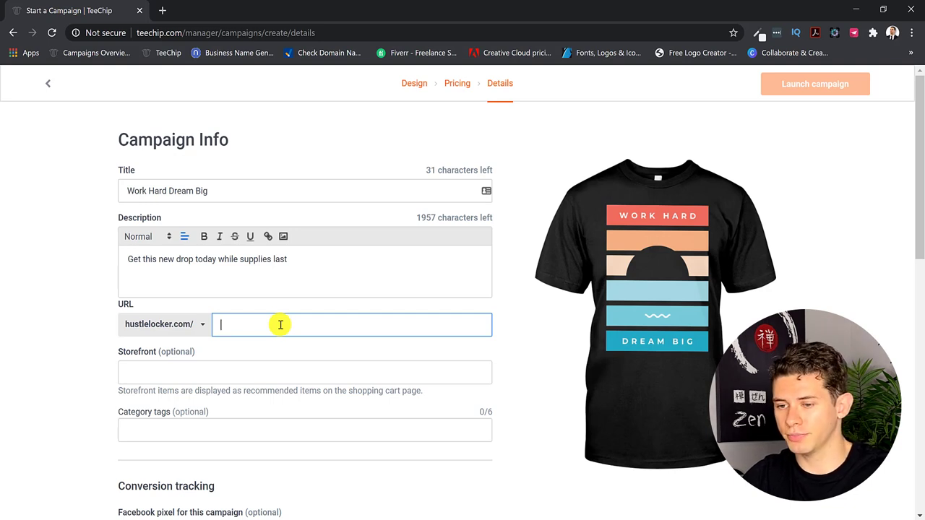
pyautogui.write('work-hard-dream-big')
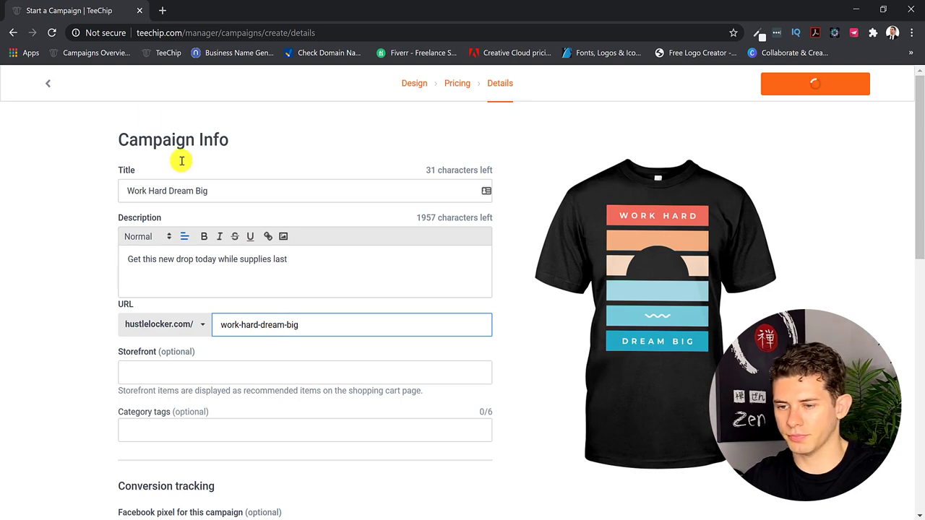
pyautogui.click(70, 331)
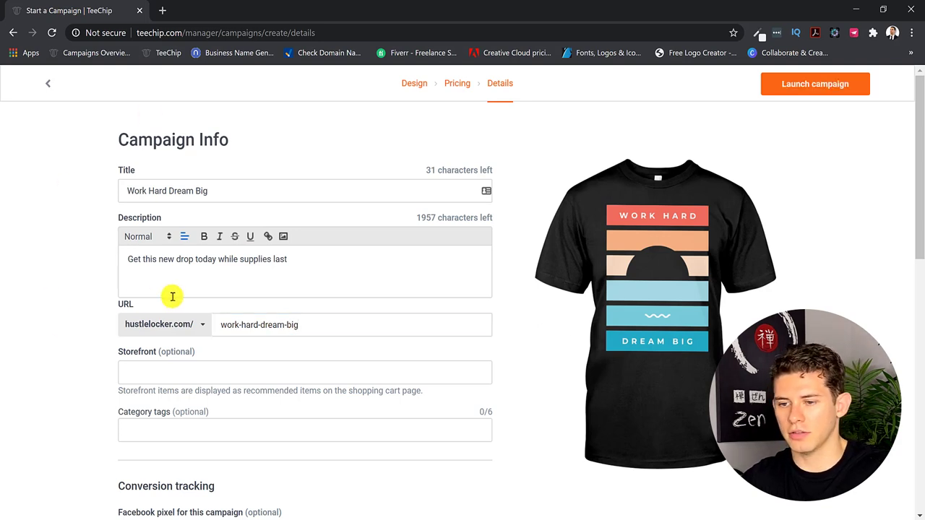
# Assign the campaign to the New storefront
pyautogui.click(212, 370)
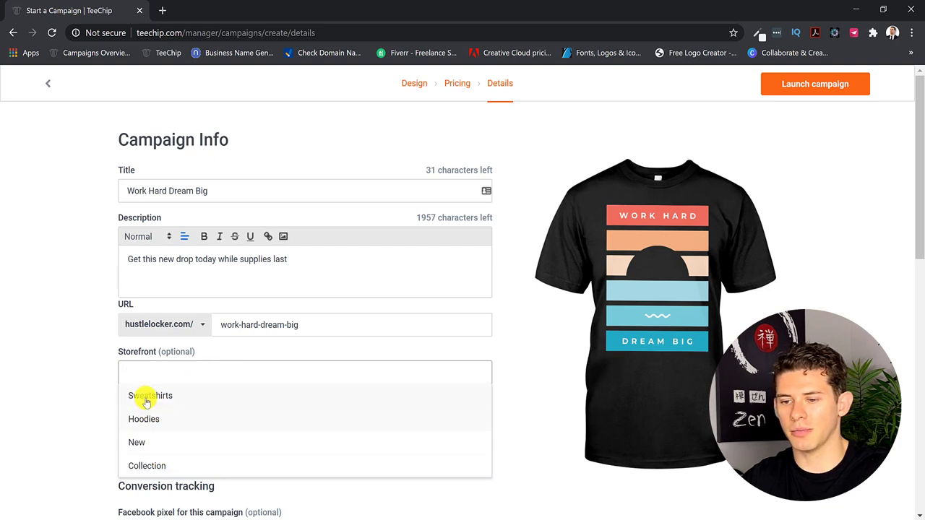
pyautogui.click(143, 444)
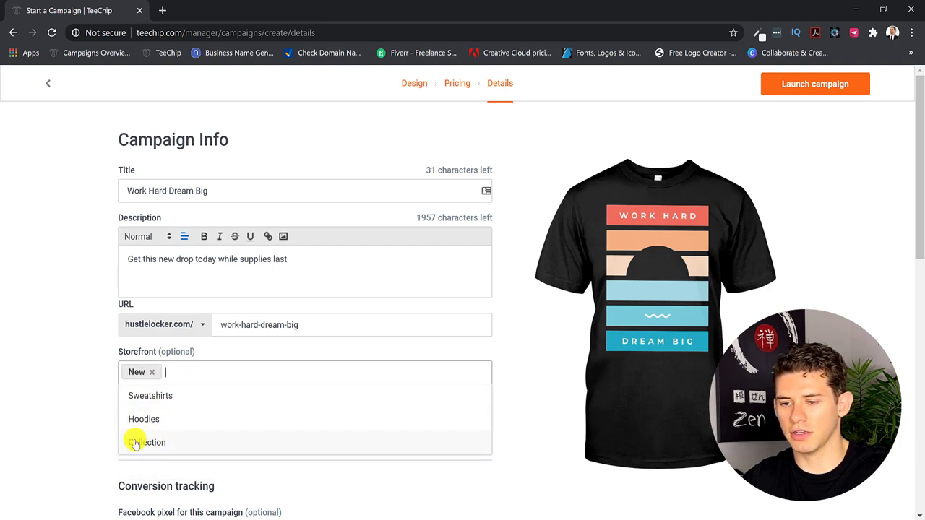
pyautogui.click(81, 361)
pyautogui.scroll(-2, 94, 354)
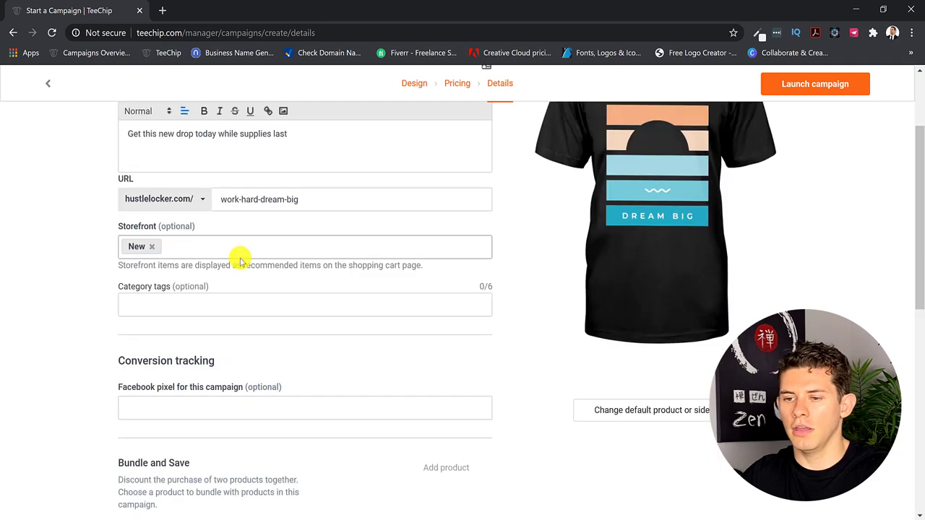
# Add the Entrepreneur, Executive and Jobs category tags by searching 'entre'
pyautogui.click(190, 304)
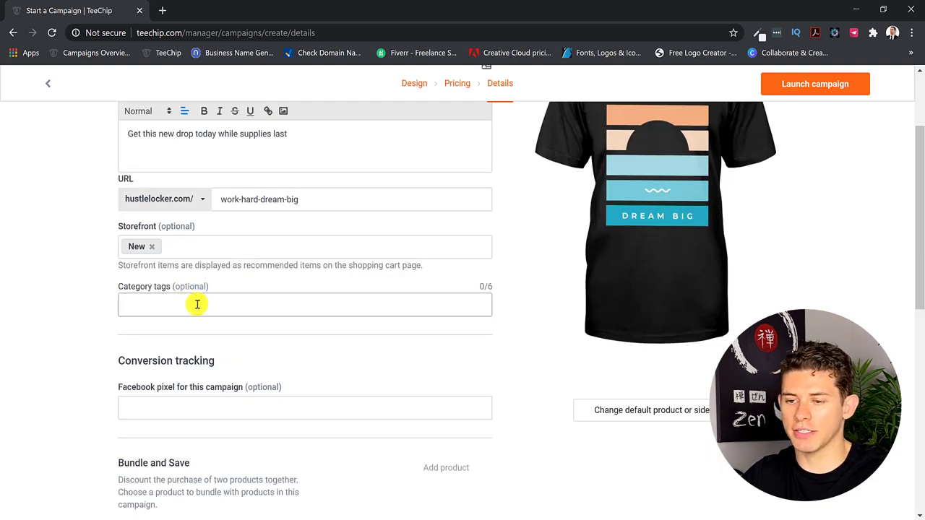
pyautogui.click(214, 306)
pyautogui.write('e')
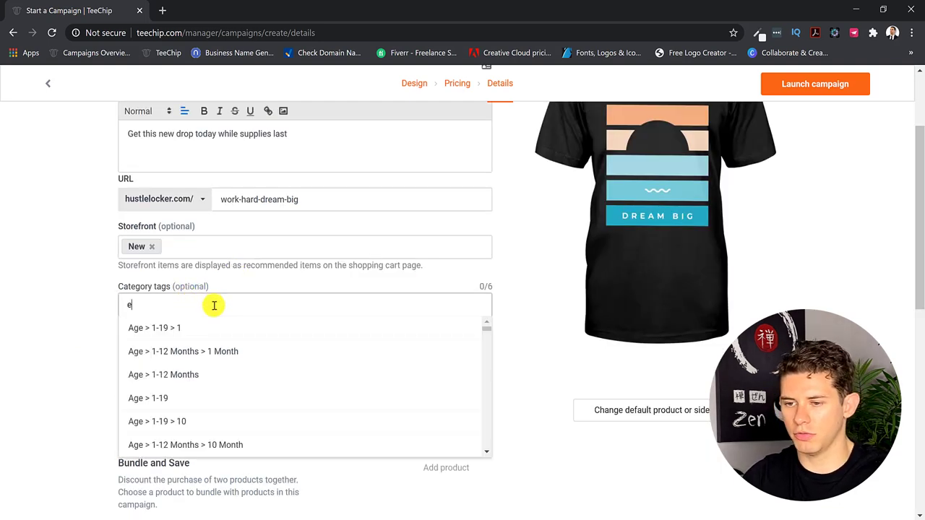
pyautogui.write('ntre')
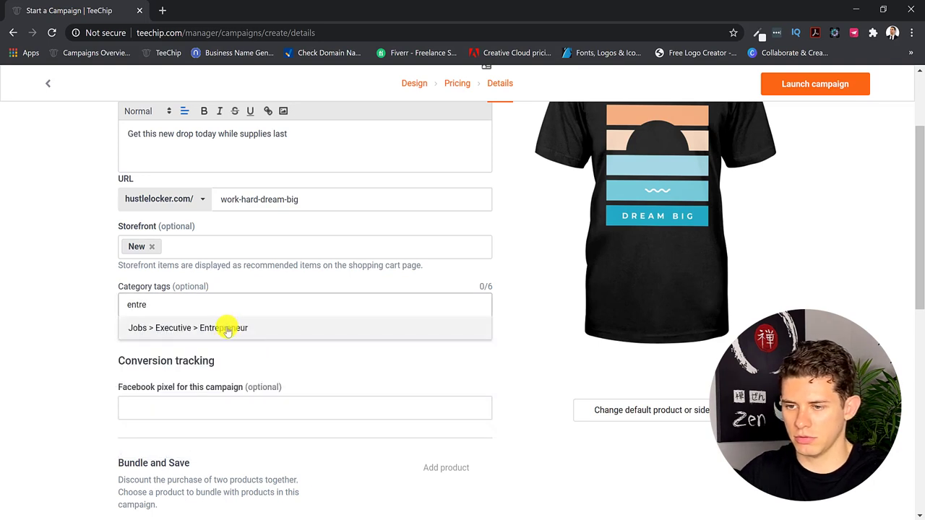
pyautogui.click(246, 329)
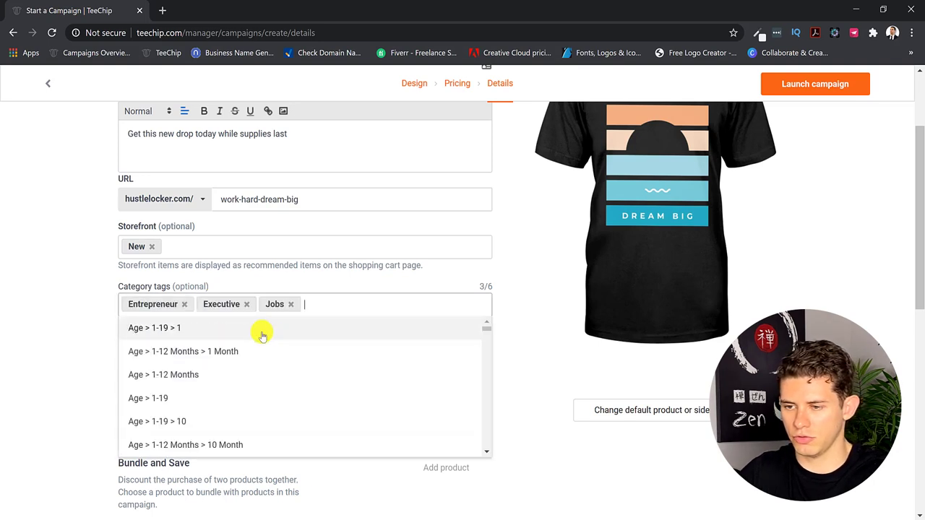
pyautogui.click(409, 280)
pyautogui.scroll(-3, 325, 246)
pyautogui.click(145, 218)
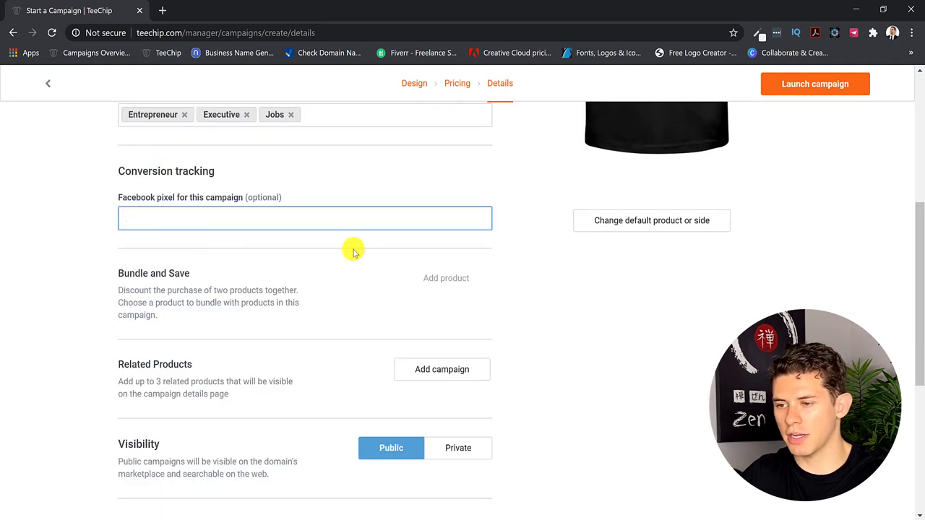
pyautogui.scroll(-2, 353, 249)
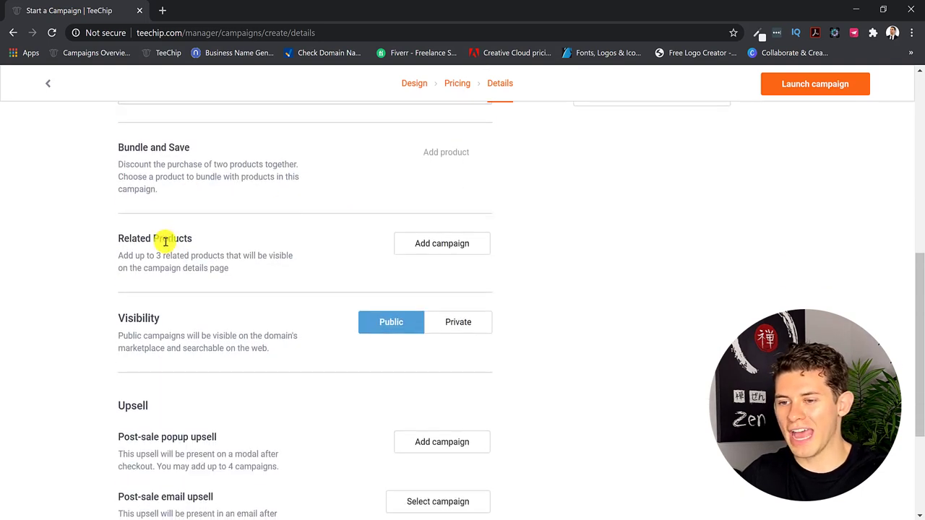
# Add the Straight Outta Excuses campaign under Related Products
pyautogui.click(435, 247)
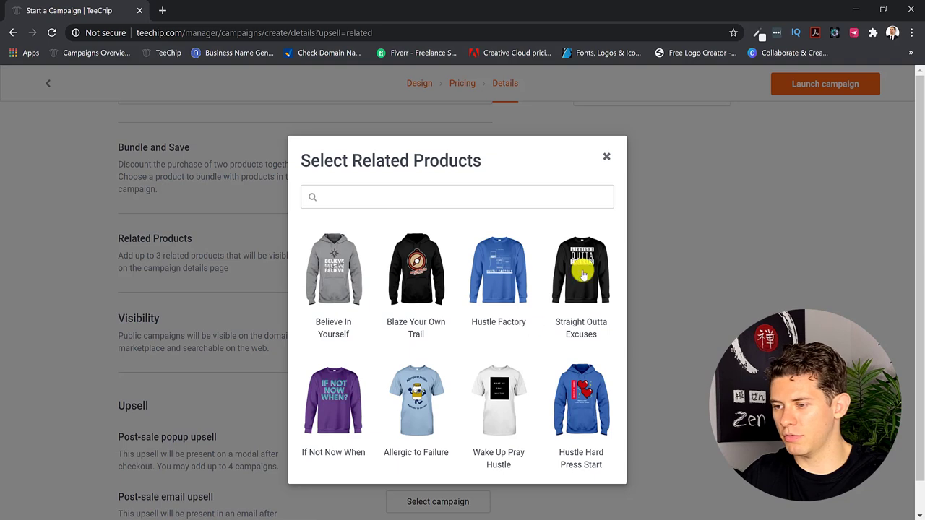
pyautogui.click(573, 280)
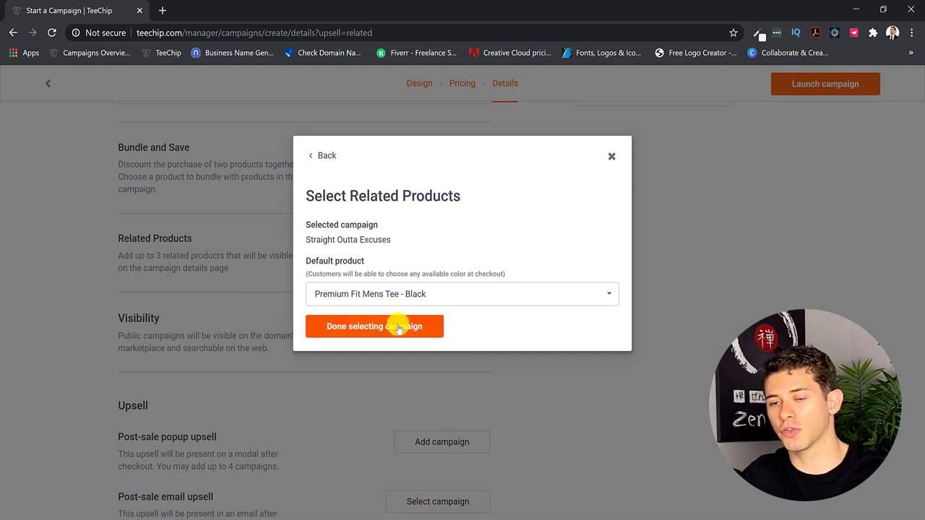
pyautogui.click(402, 329)
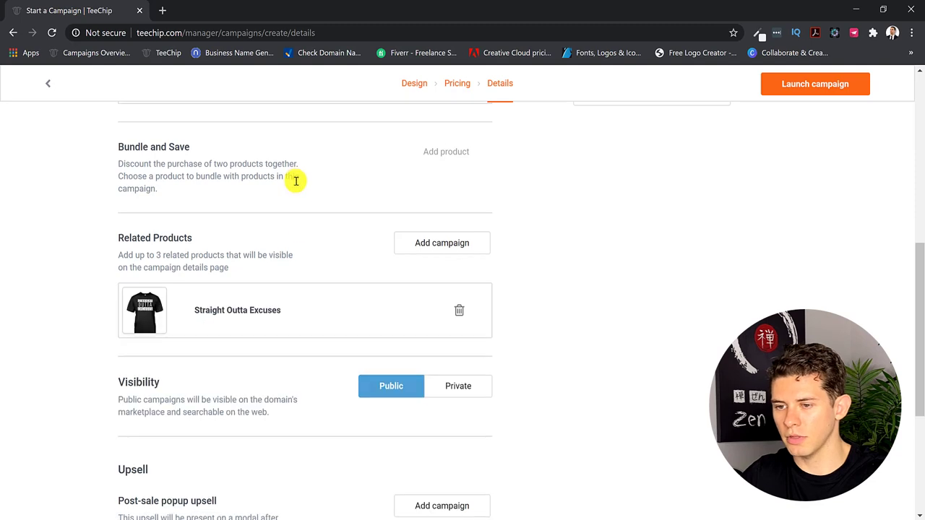
pyautogui.scroll(-2, 295, 181)
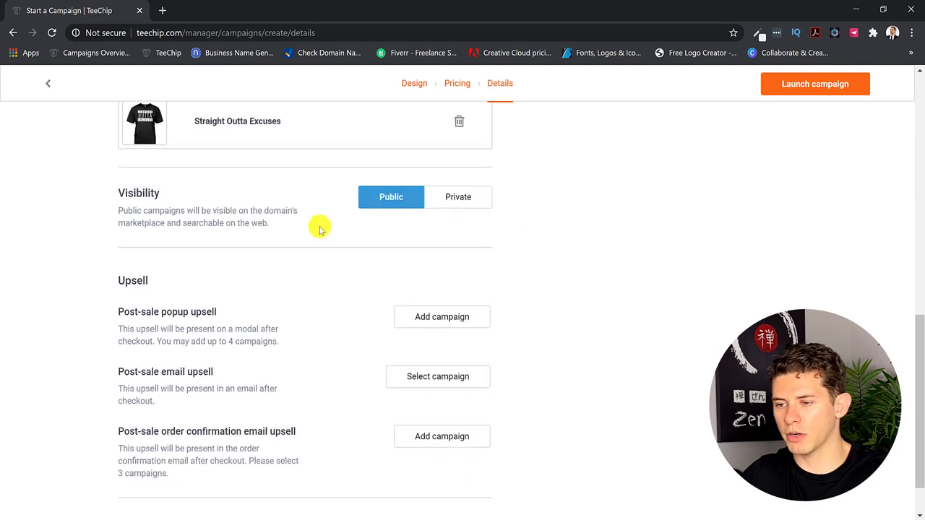
pyautogui.scroll(-1, 296, 227)
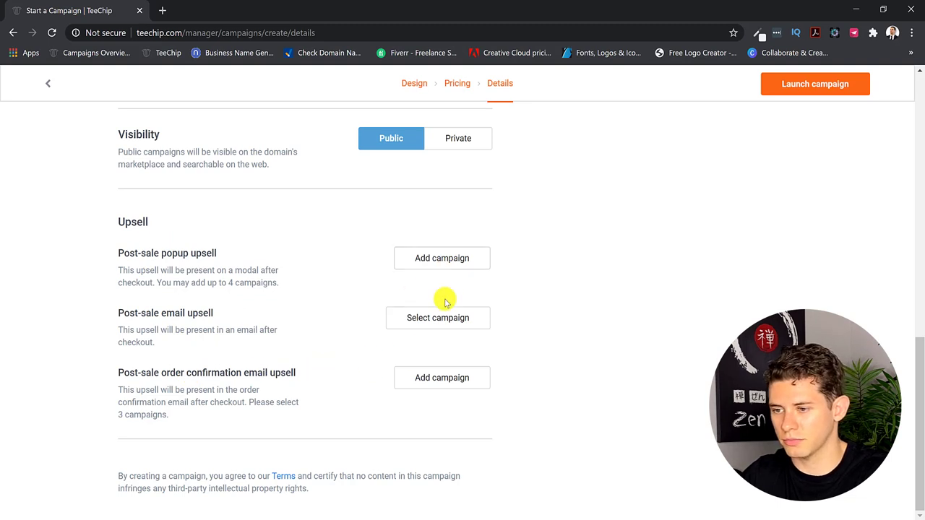
pyautogui.click(455, 258)
# Add Believe In Yourself as the popup upsell with a $5 discount
pyautogui.click(355, 289)
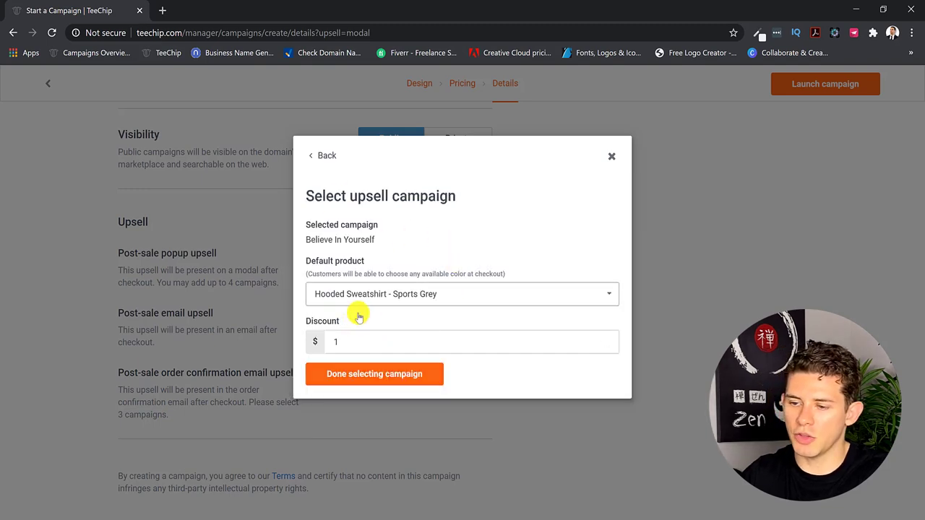
pyautogui.moveTo(360, 346); pyautogui.dragTo(322, 346)
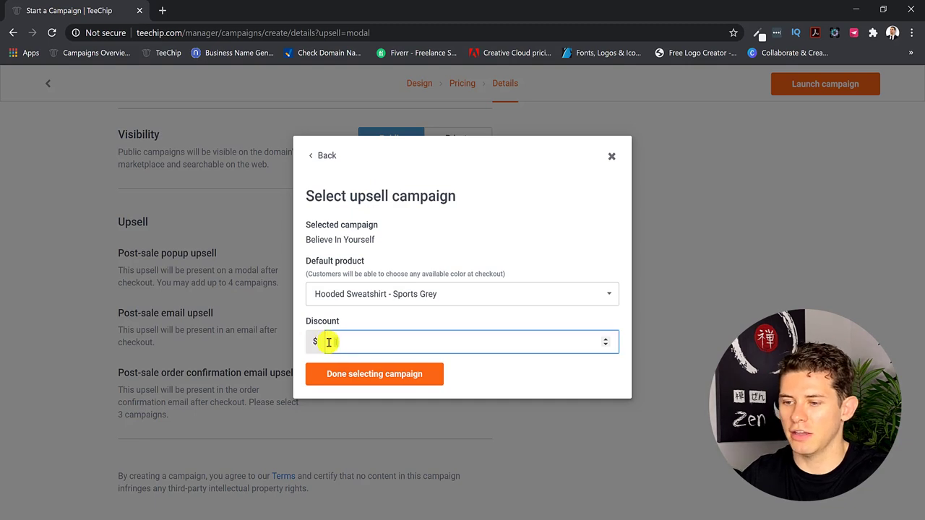
pyautogui.write('5')
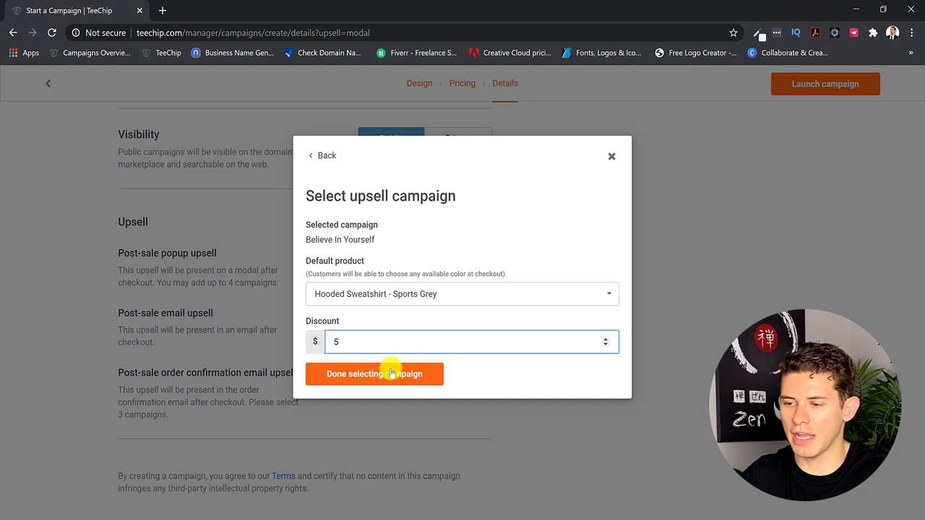
pyautogui.click(377, 374)
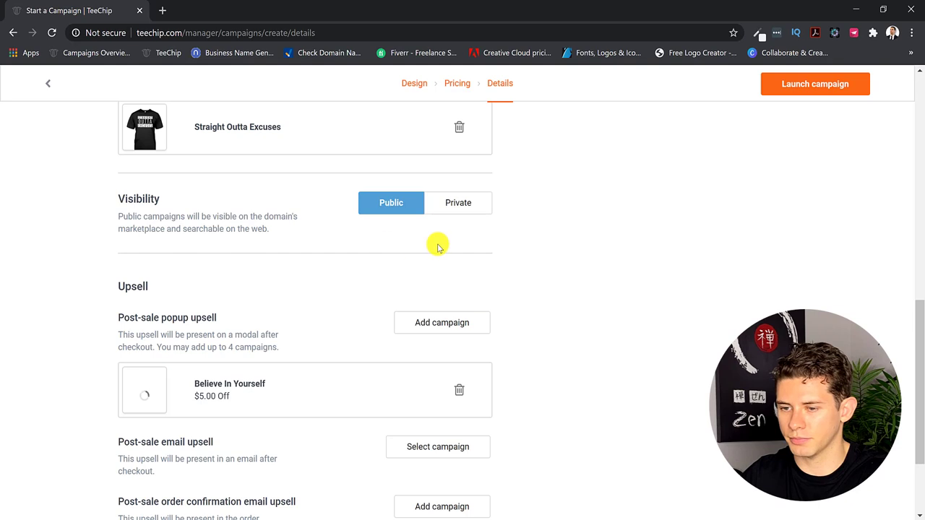
# Add Hustle Factory as the post-sale email upsell with a $5 discount
pyautogui.scroll(-2, 366, 306)
pyautogui.click(432, 318)
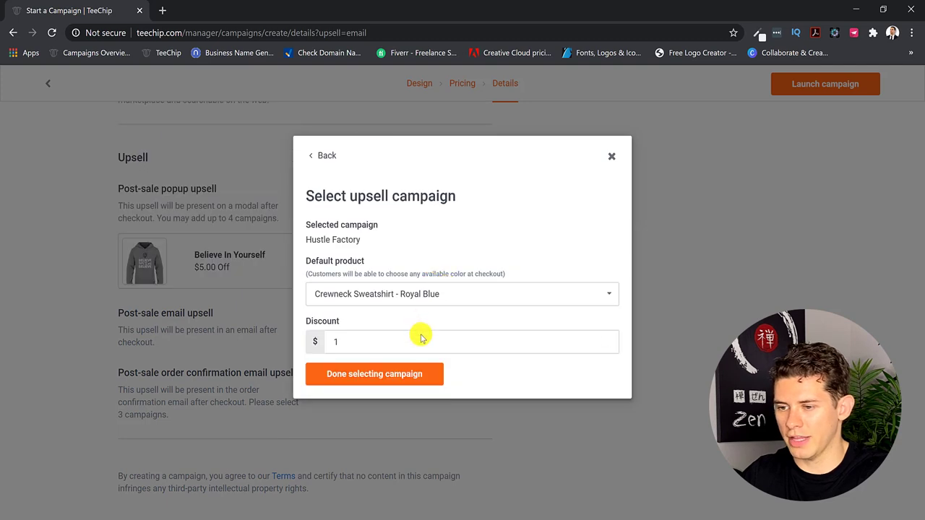
pyautogui.moveTo(354, 342); pyautogui.dragTo(320, 342)
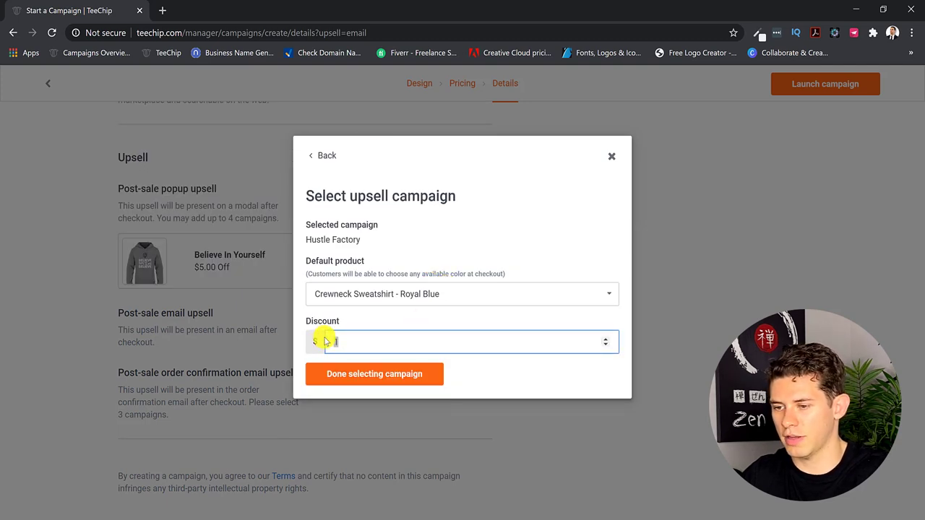
pyautogui.write('5')
pyautogui.click(383, 374)
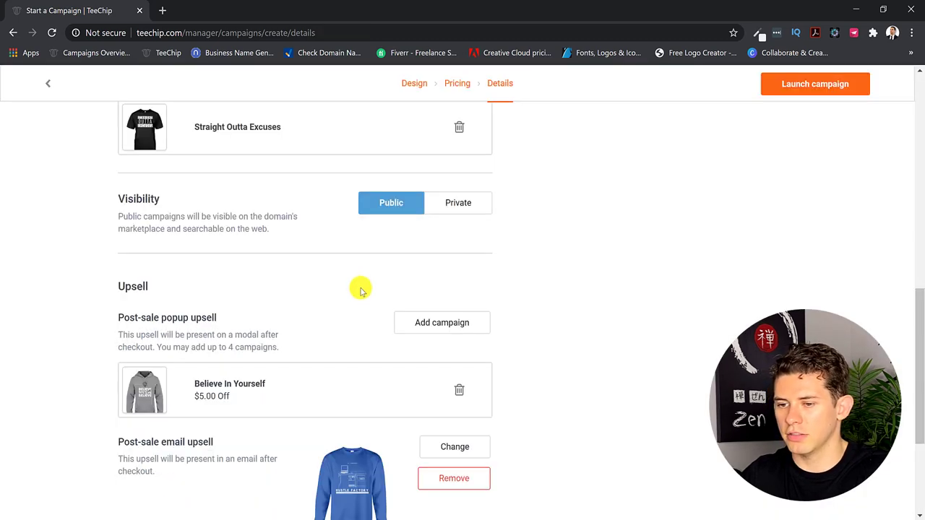
# Add Straight Outta Excuses, Black mens tee, as an order-confirmation email upsell
pyautogui.scroll(-3, 361, 289)
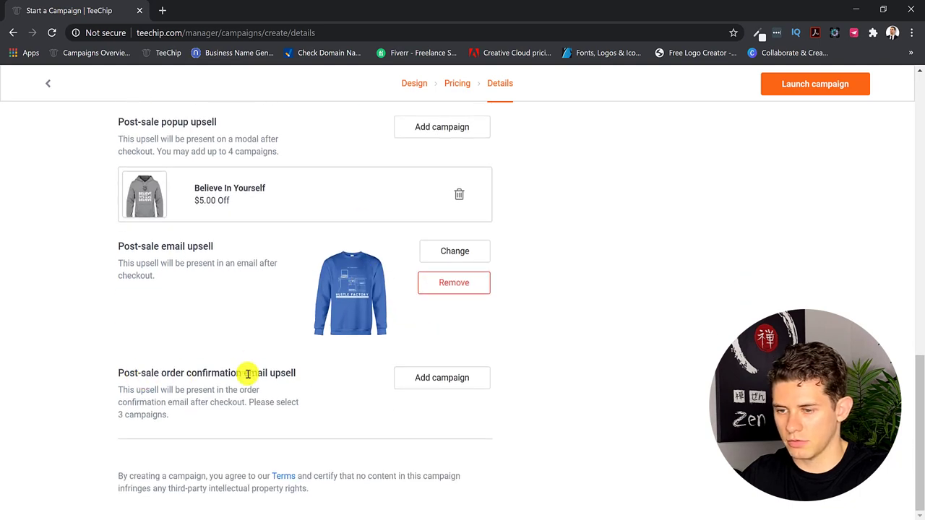
pyautogui.click(409, 380)
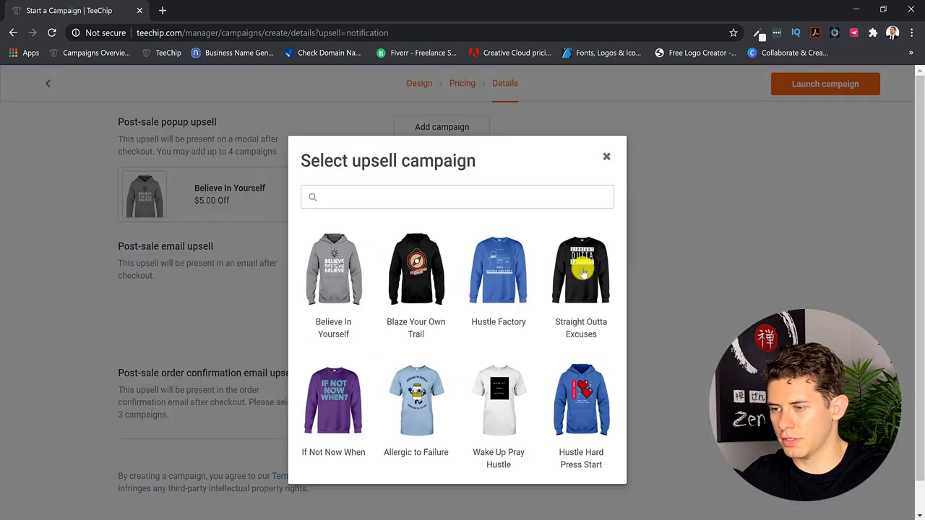
pyautogui.click(583, 268)
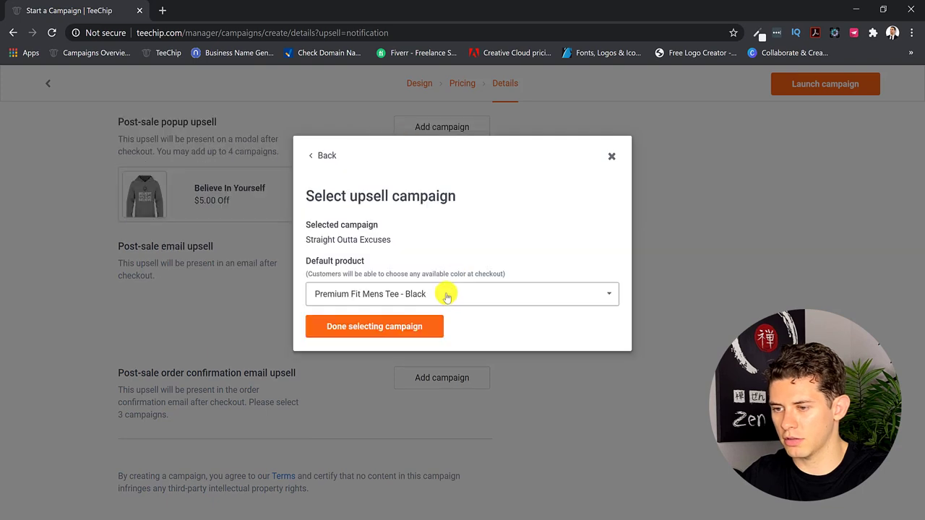
pyautogui.click(444, 296)
pyautogui.click(394, 316)
pyautogui.click(390, 328)
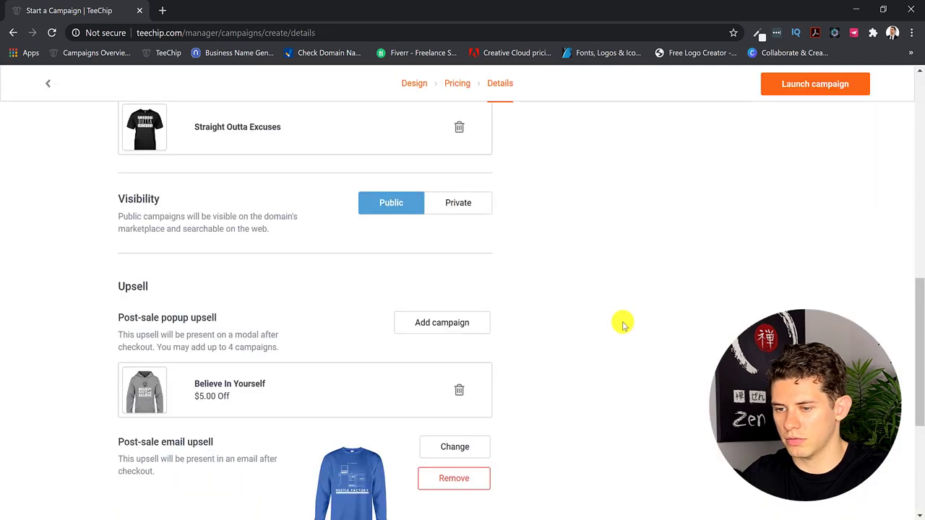
# Add Allergic to Failure as a second order-confirmation email upsell
pyautogui.scroll(-3, 619, 320)
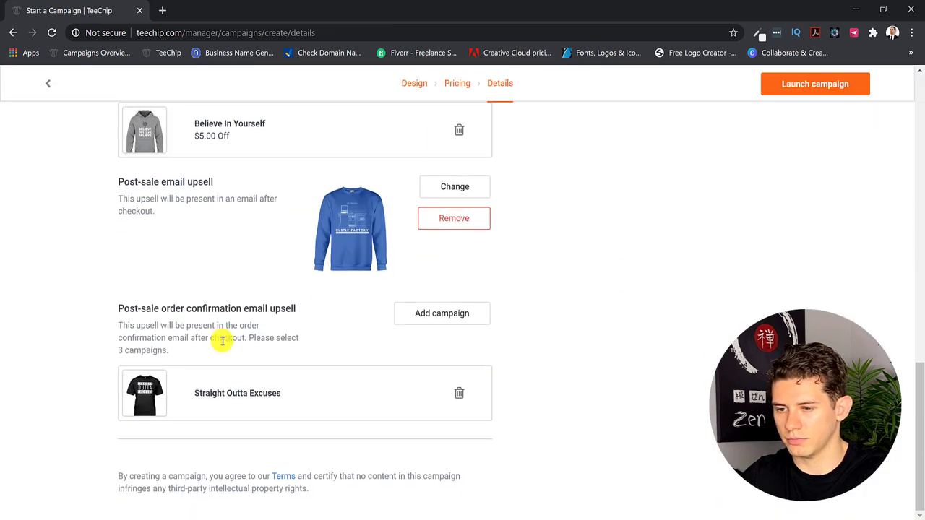
pyautogui.click(459, 318)
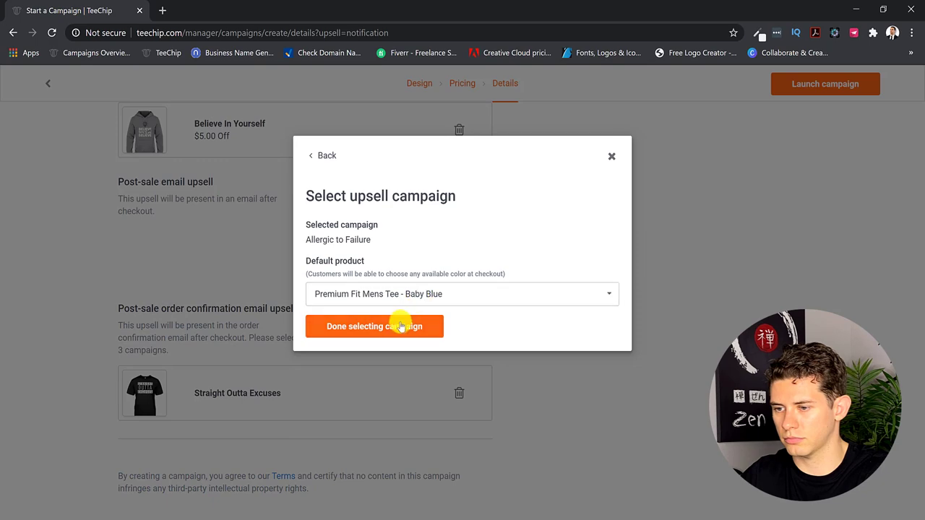
pyautogui.click(403, 322)
pyautogui.scroll(-4, 336, 277)
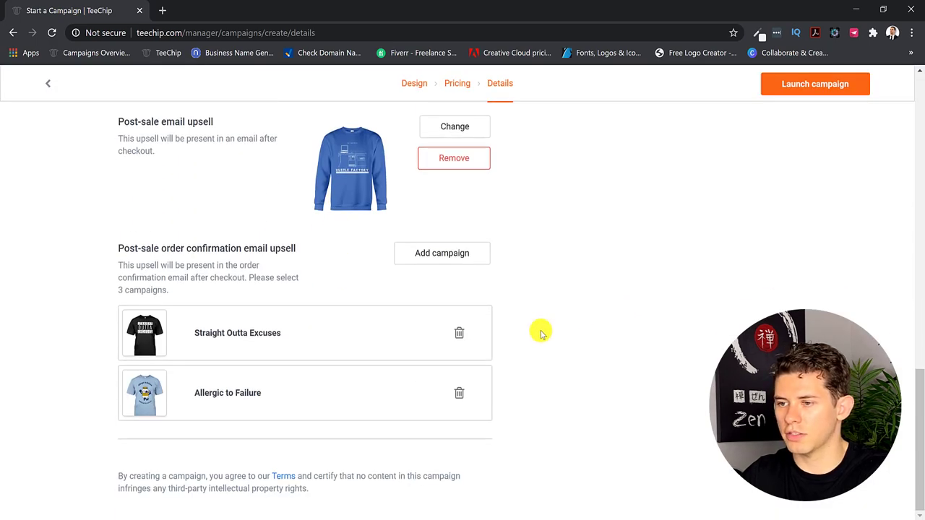
pyautogui.scroll(6, 322, 279)
pyautogui.scroll(-5, 282, 246)
pyautogui.scroll(-1, 283, 248)
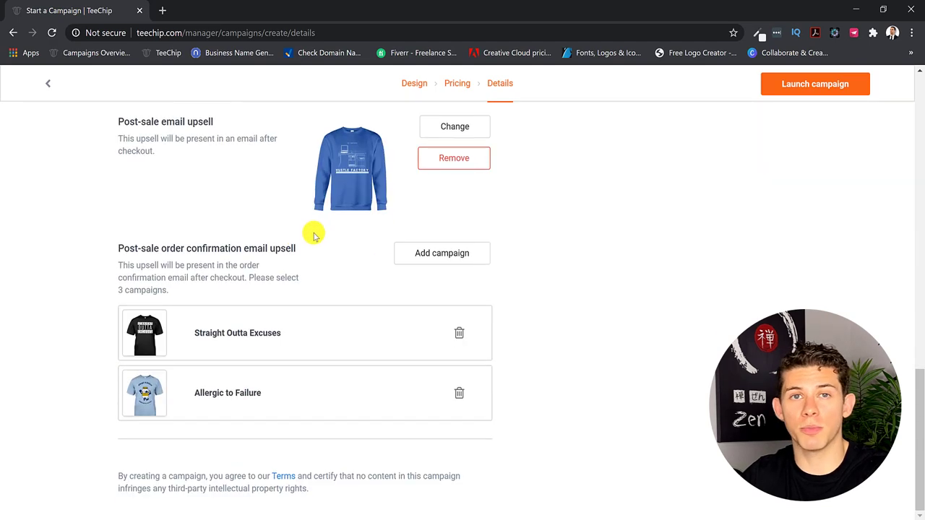
# Set the Charcoal Grey Classic T-Shirt as the campaign's default product
pyautogui.scroll(15, 354, 268)
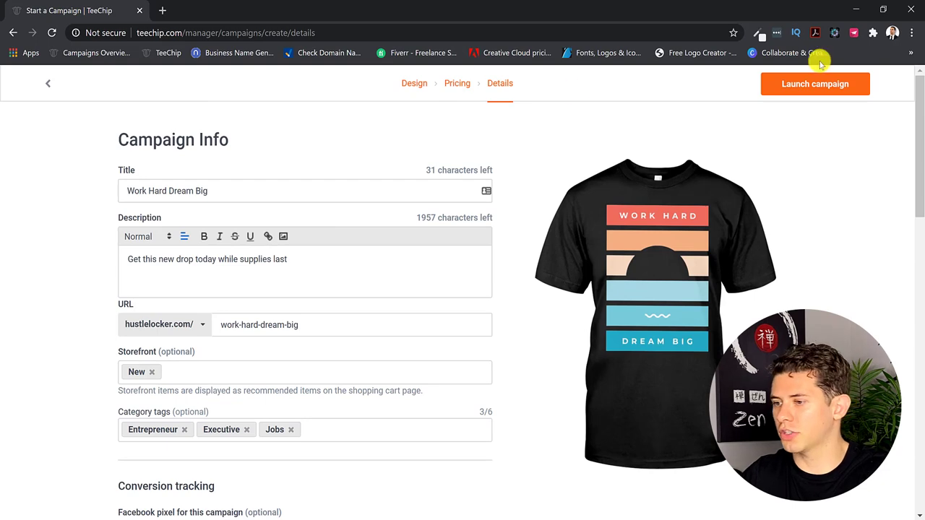
pyautogui.scroll(-3, 822, 173)
pyautogui.scroll(4, 816, 181)
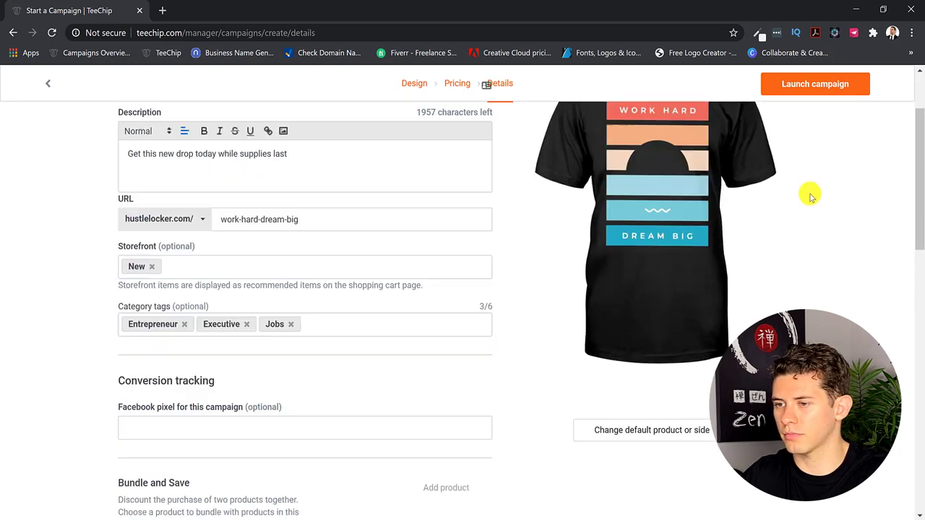
pyautogui.scroll(-3, 579, 129)
pyautogui.scroll(2, 578, 120)
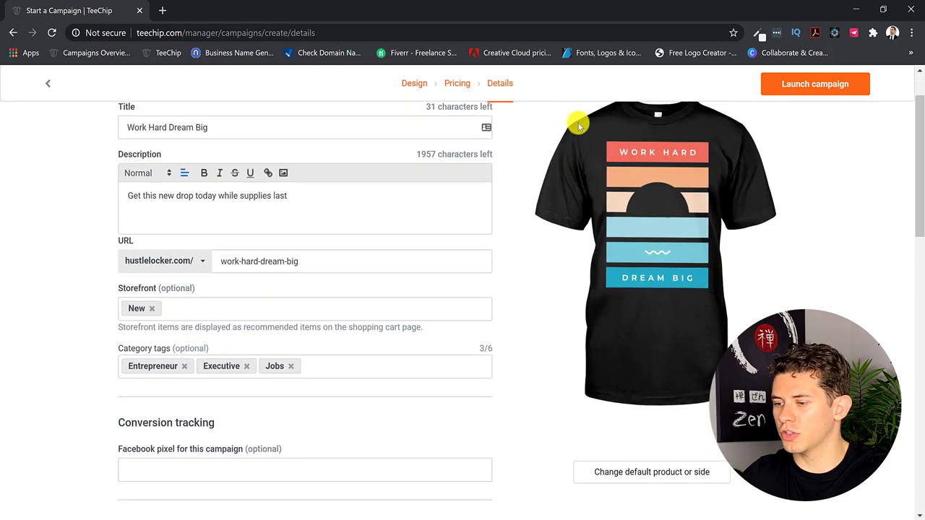
pyautogui.scroll(-1, 581, 124)
pyautogui.click(634, 415)
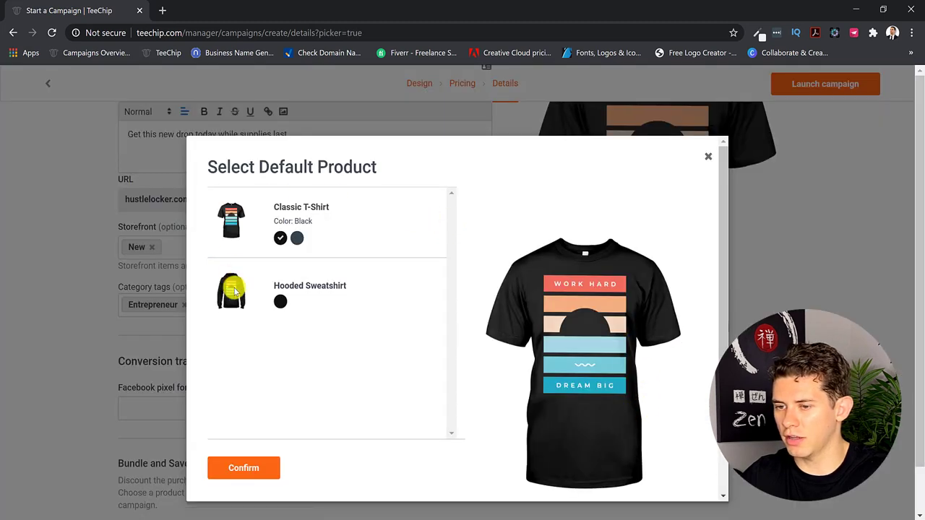
pyautogui.click(281, 303)
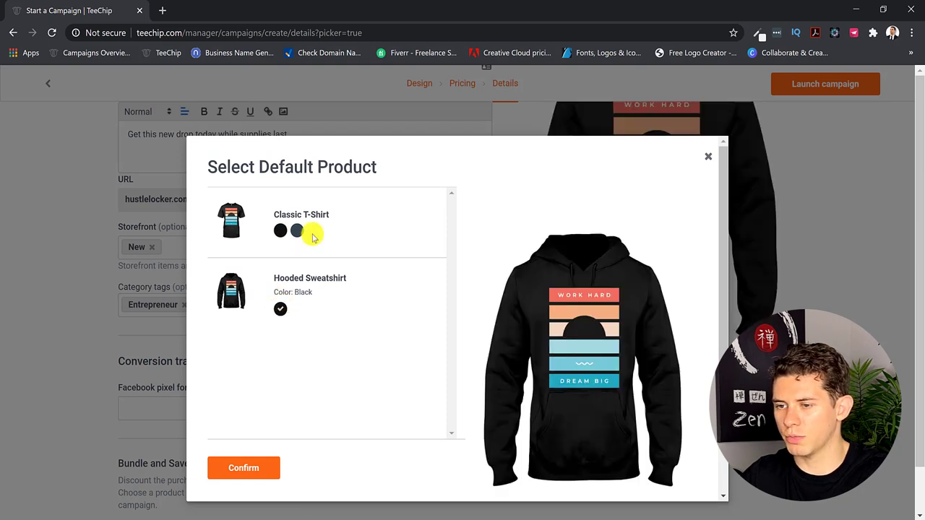
pyautogui.click(297, 231)
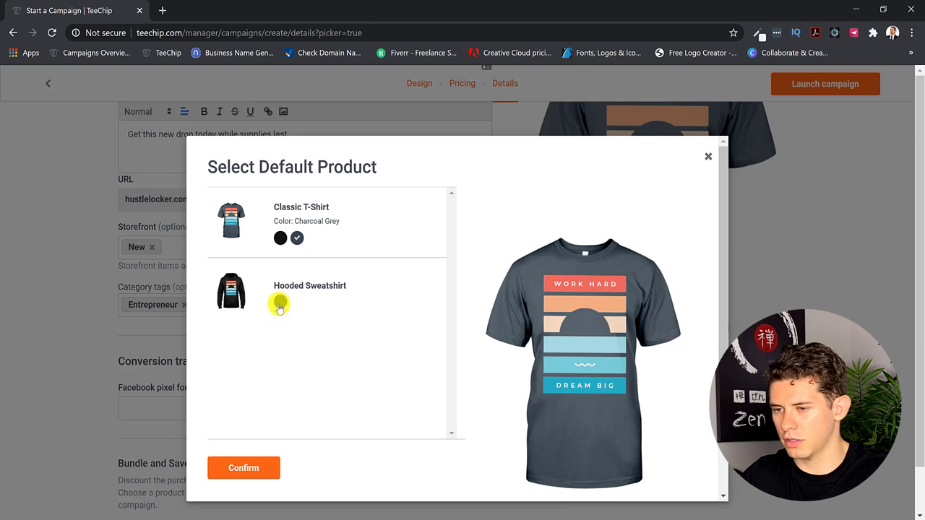
pyautogui.click(249, 466)
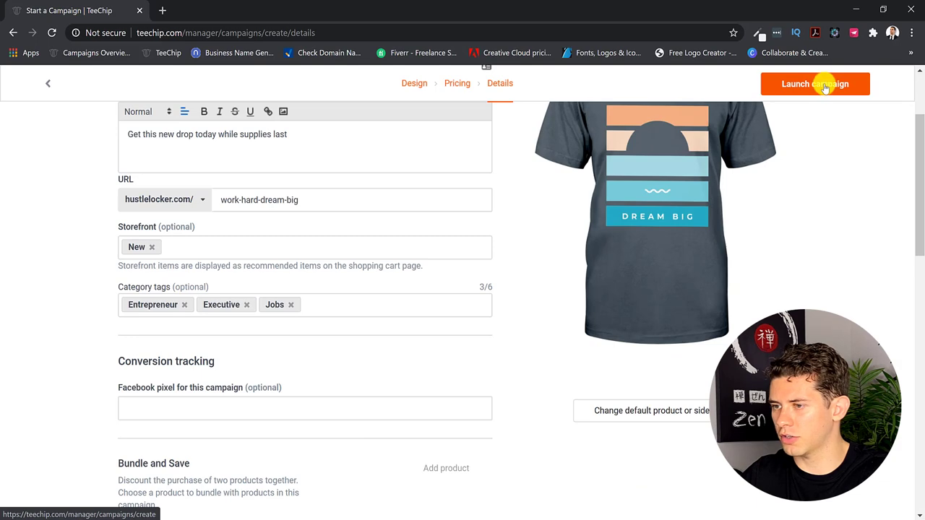
# Launch the Work Hard Dream Big campaign and view its flat-lay and lifestyle product photos
pyautogui.click(825, 87)
pyautogui.moveTo(919, 161); pyautogui.dragTo(921, 431)
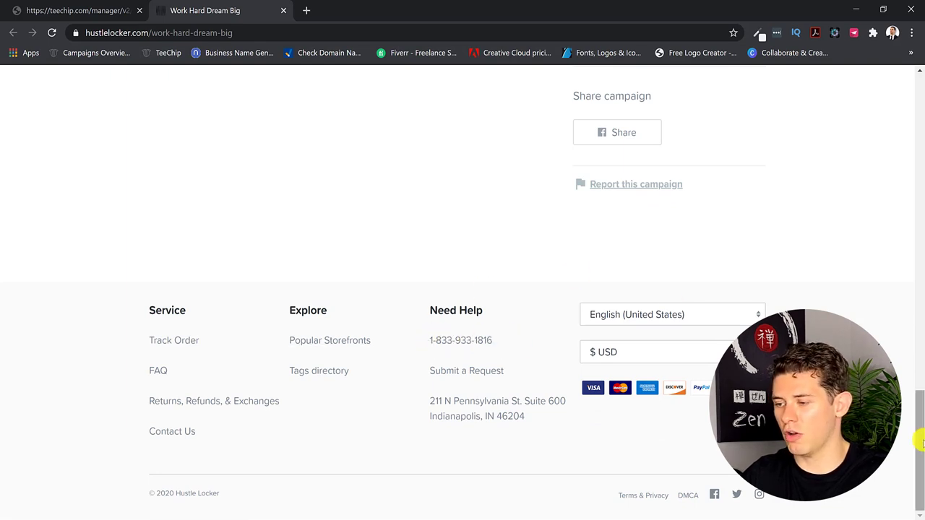
pyautogui.moveTo(921, 443); pyautogui.dragTo(921, 83)
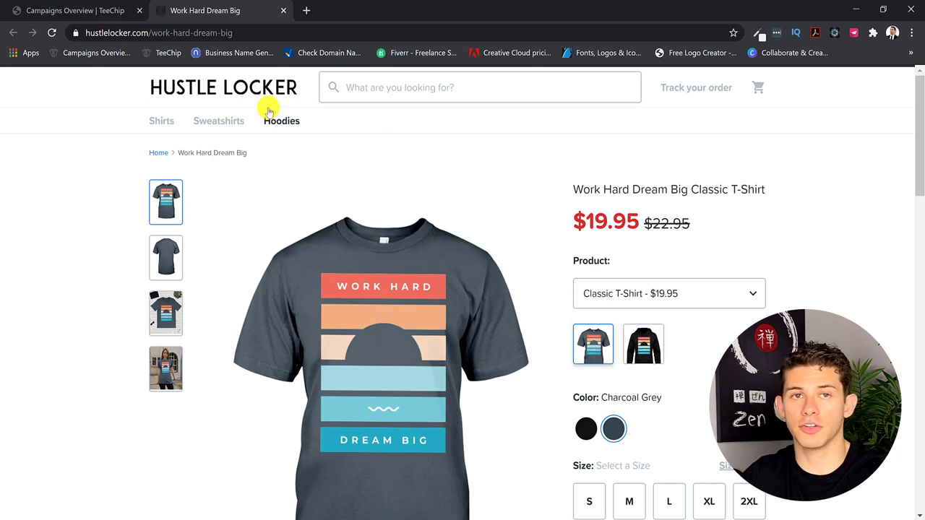
pyautogui.click(166, 313)
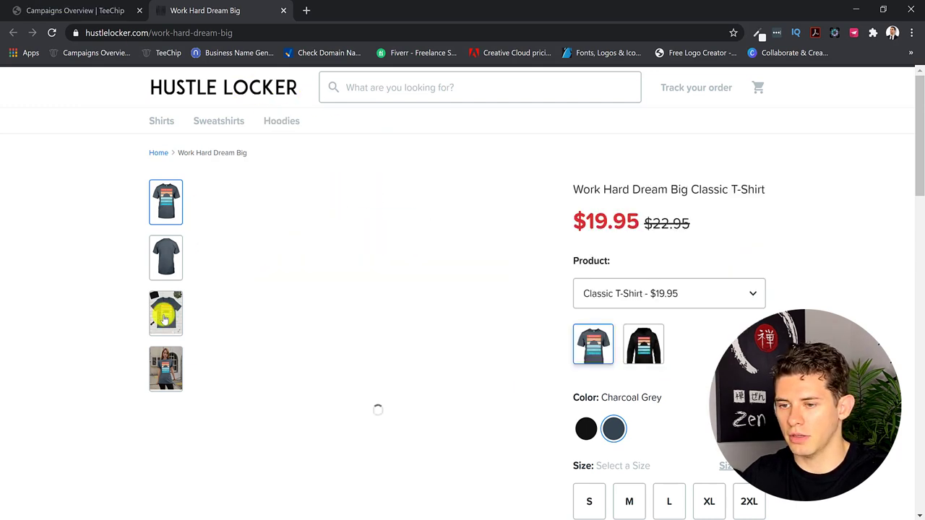
pyautogui.click(174, 372)
# Browse the Hustle Locker store, then bring up the TeeChip Domains list
pyautogui.scroll(-2, 110, 270)
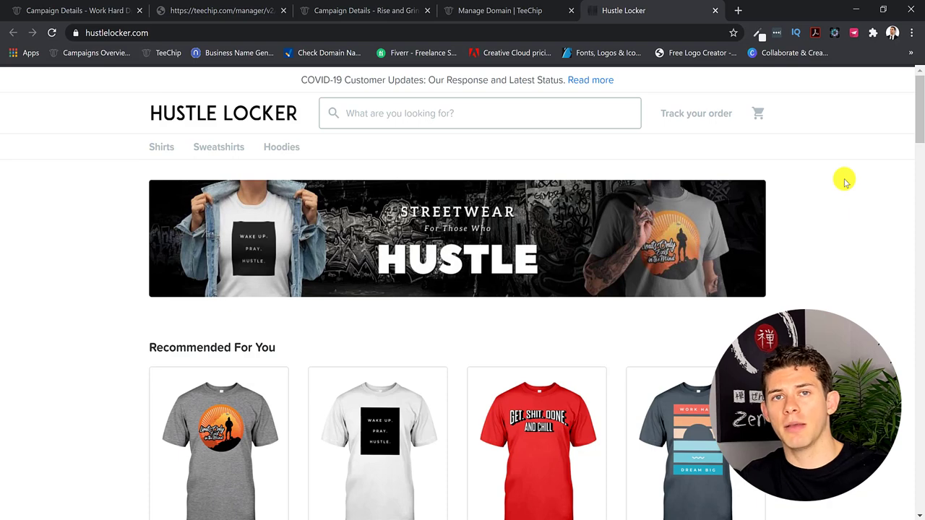
pyautogui.scroll(-5, 705, 210)
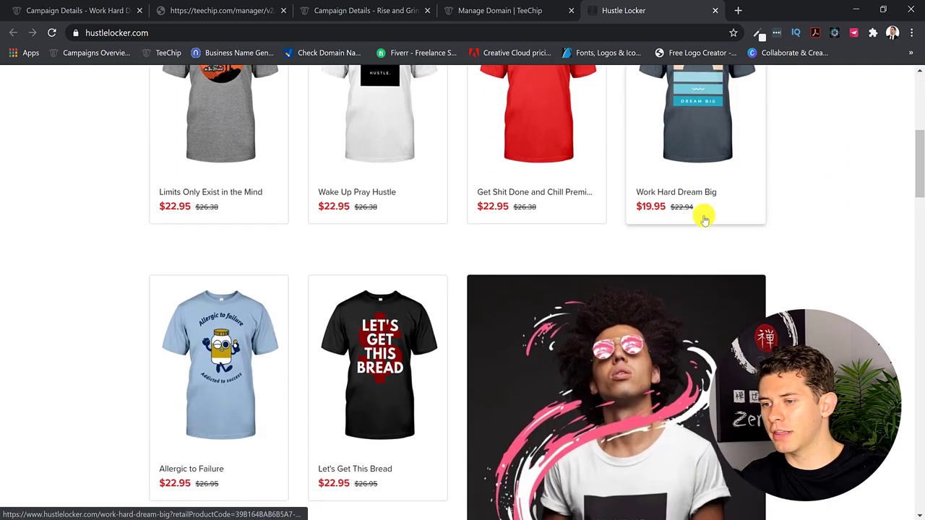
pyautogui.scroll(-10, 705, 219)
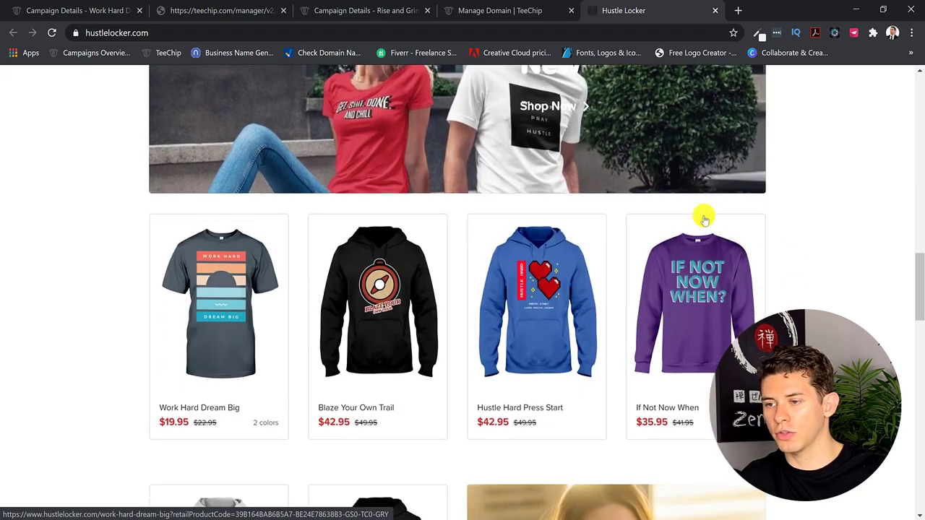
pyautogui.scroll(-12, 705, 219)
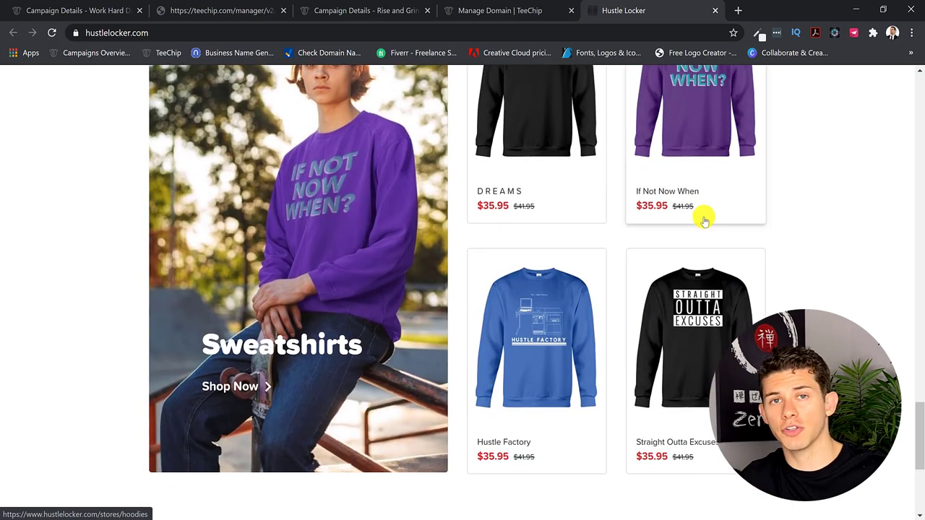
pyautogui.scroll(-4, 705, 219)
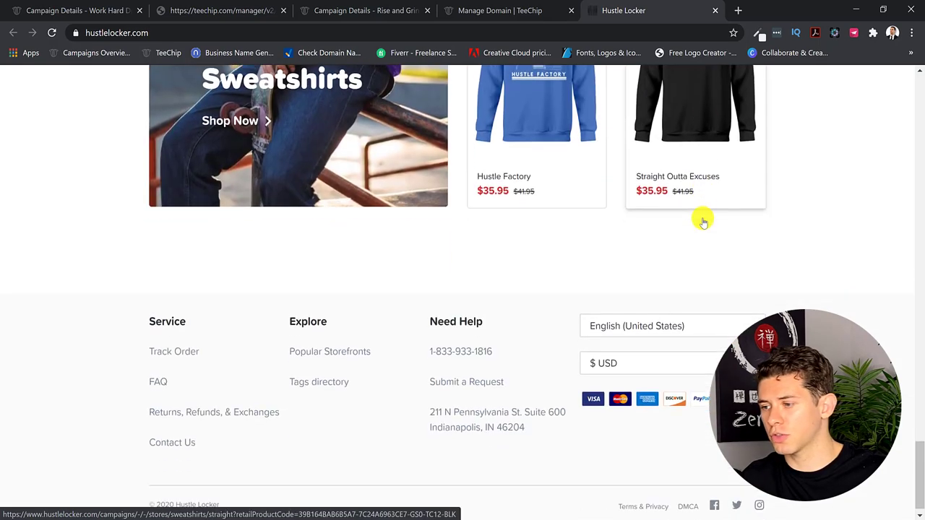
pyautogui.moveTo(921, 473); pyautogui.dragTo(920, 76)
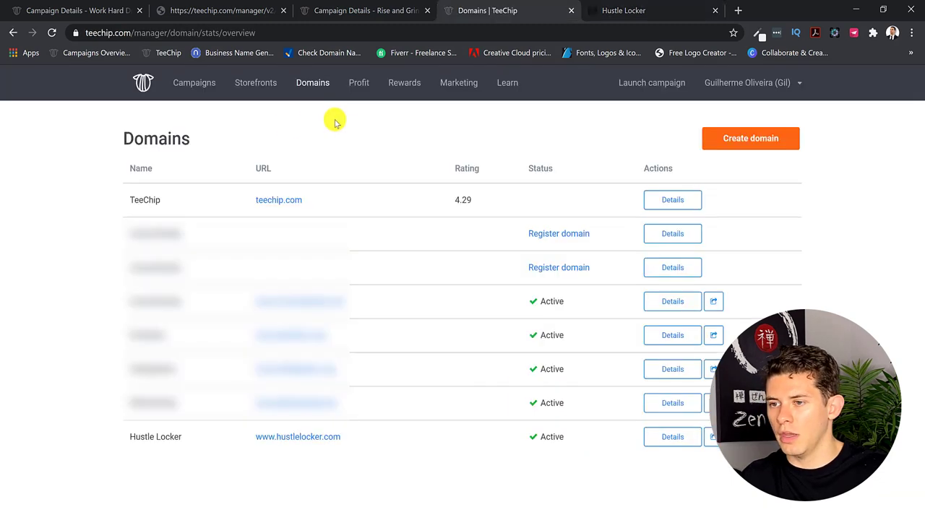
pyautogui.click(499, 10)
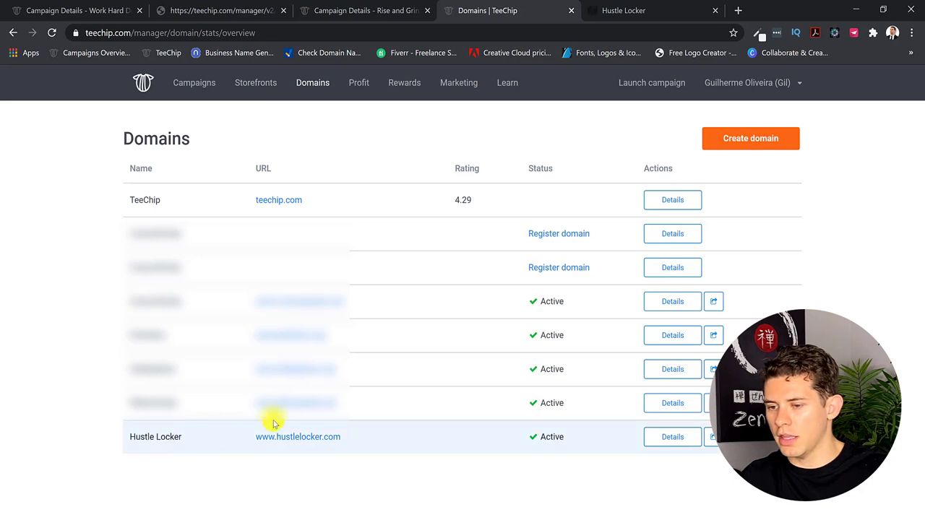
# Rename the Hustle Locker website to Hustle Made in its domain details
pyautogui.click(660, 443)
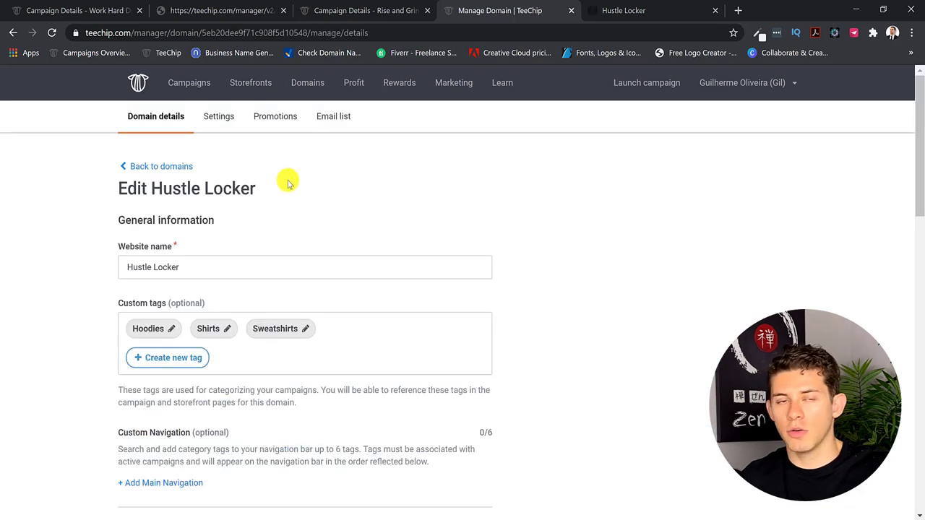
pyautogui.doubleClick(219, 267)
pyautogui.write('Made')
pyautogui.click(125, 307)
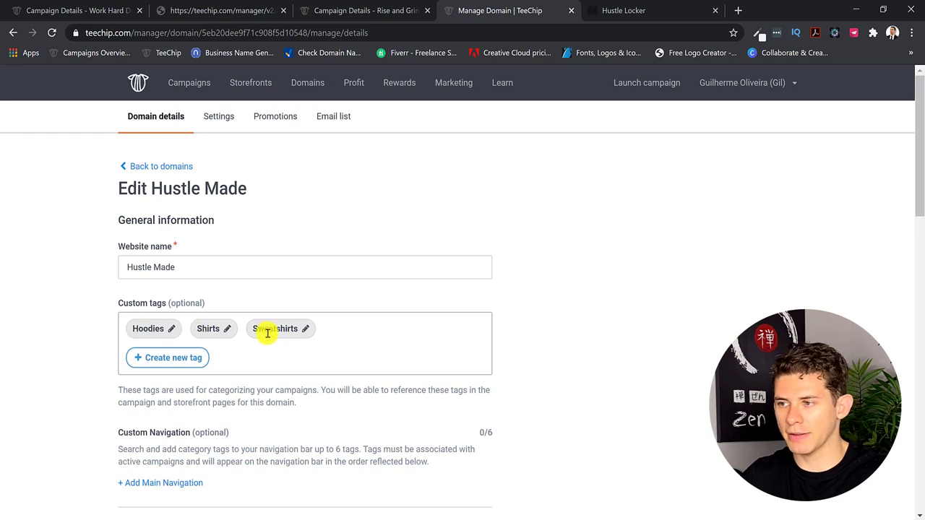
# Compare the live storefront, campaign details and domain settings across browser tabs
pyautogui.hotkey('ctrl', 'Tab')
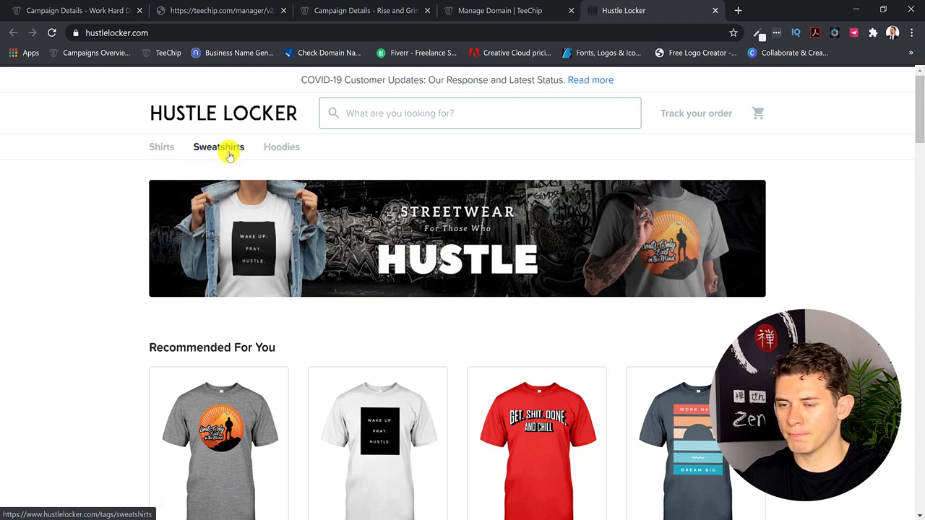
pyautogui.hotkey('ctrl', 'shift', 'Tab')
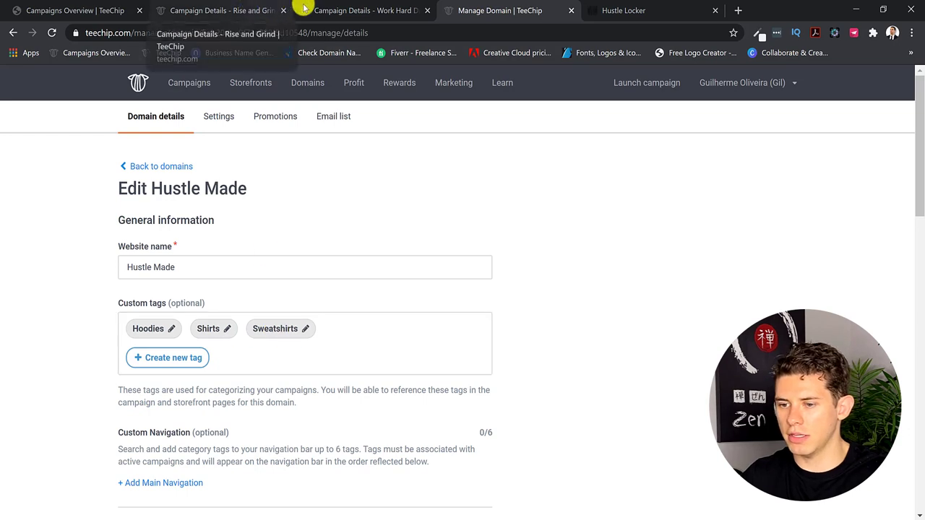
pyautogui.hotkey('ctrl', 'shift', 'Tab')
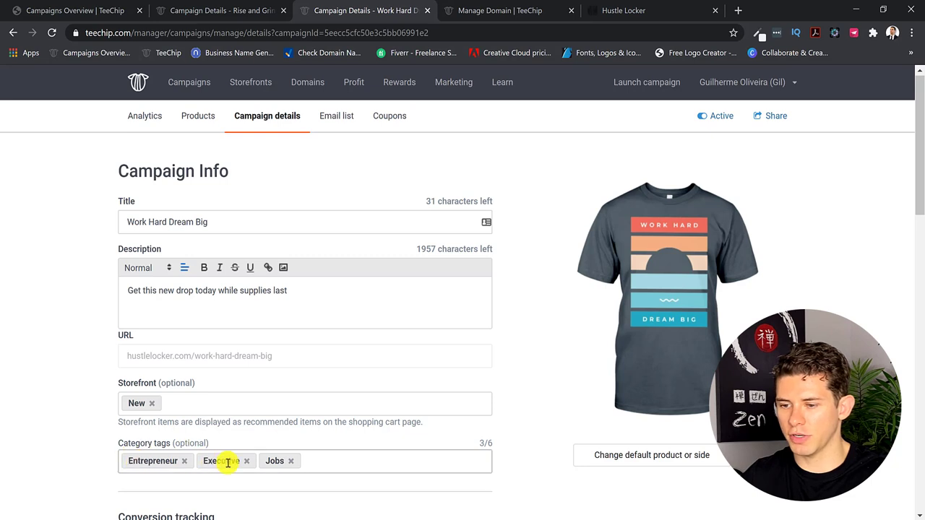
pyautogui.click(526, 8)
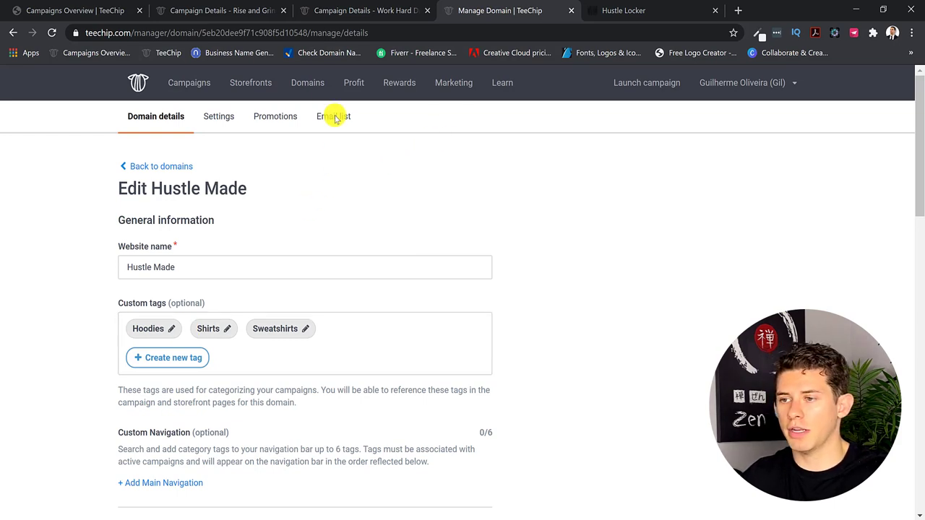
pyautogui.click(359, 7)
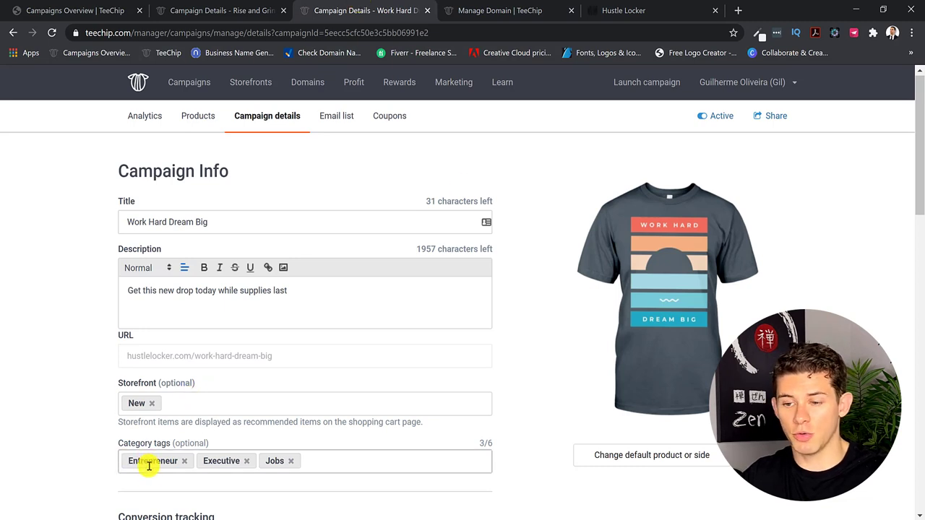
pyautogui.click(515, 8)
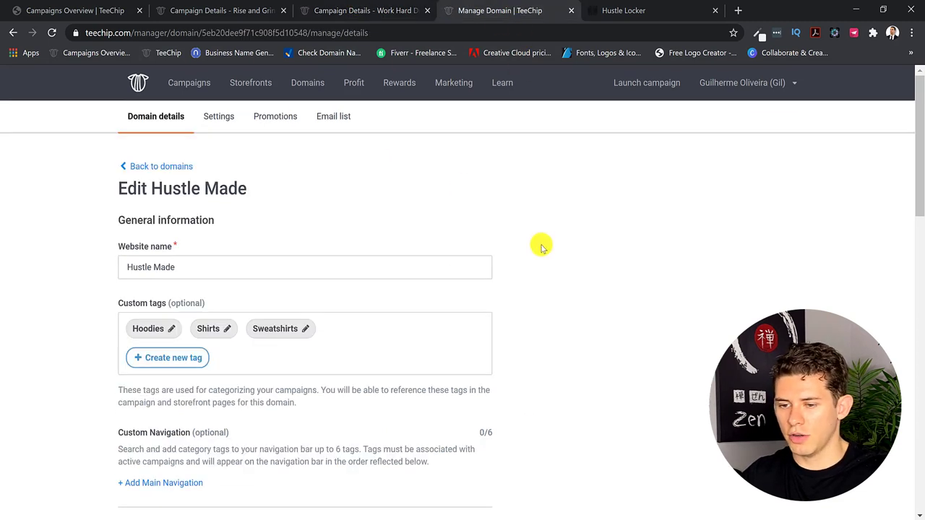
pyautogui.scroll(-1, 544, 248)
# Add Entrepreneur as the first main navigation item for Hustle Made
pyautogui.scroll(-2, 544, 246)
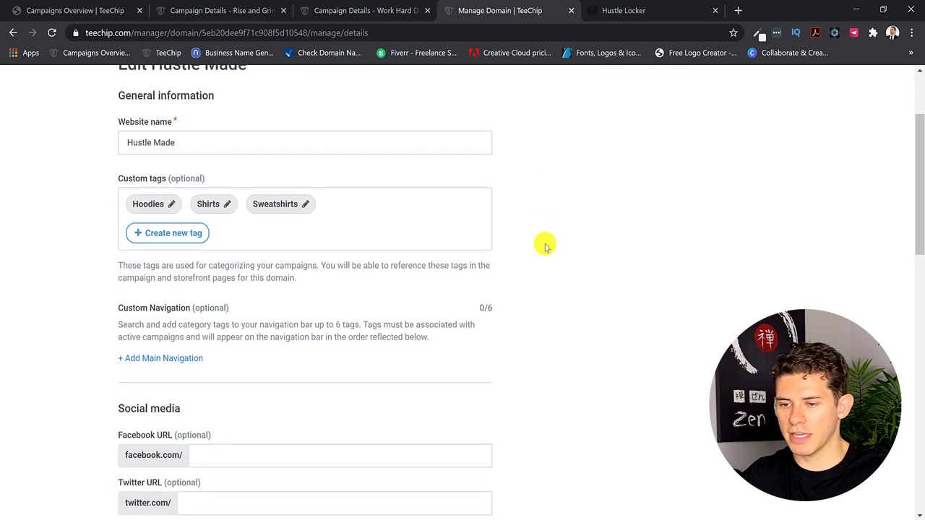
pyautogui.click(166, 359)
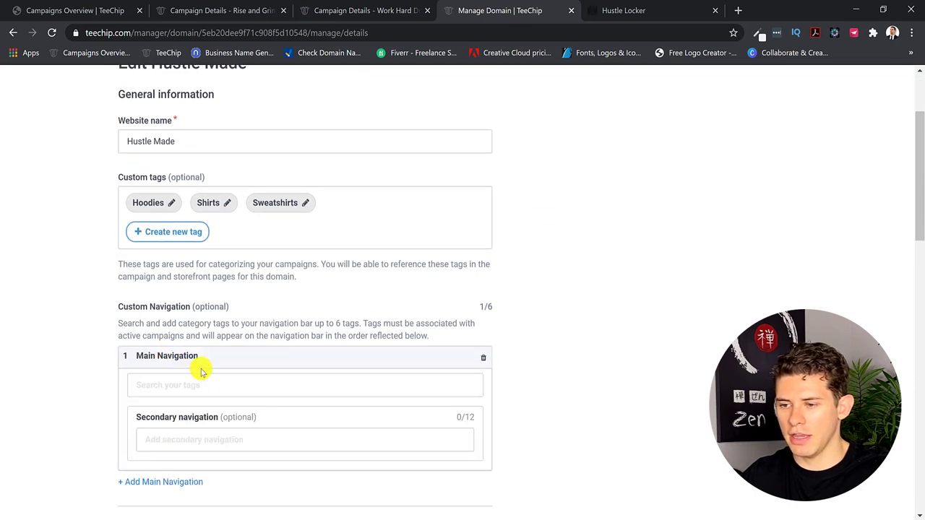
pyautogui.click(251, 385)
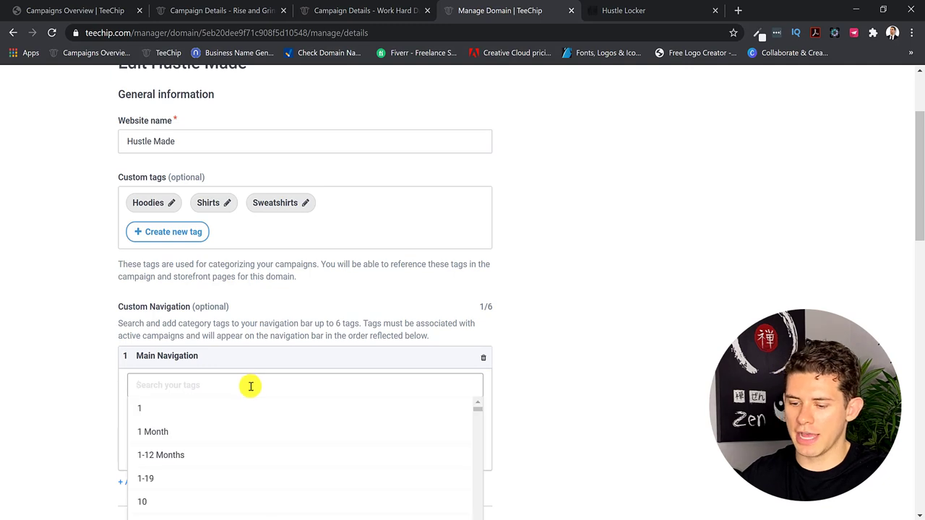
pyautogui.write('entre')
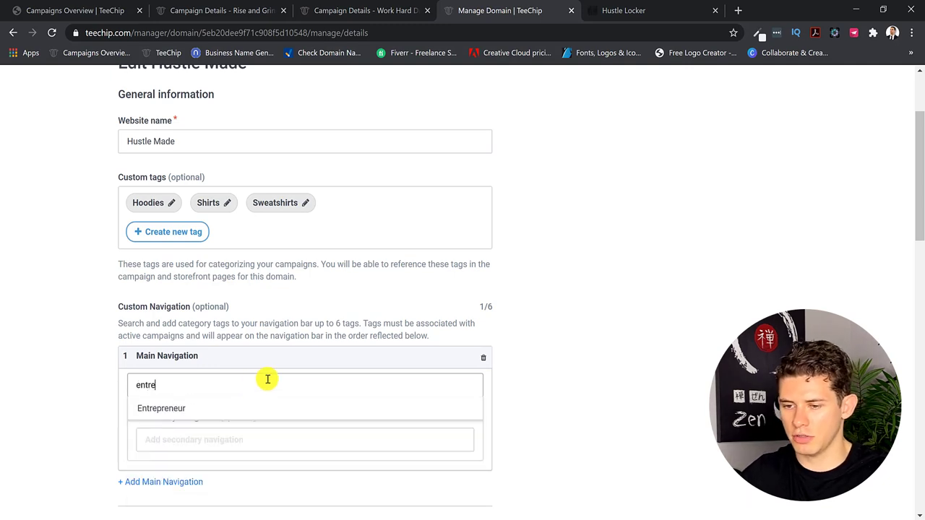
pyautogui.press('Return')
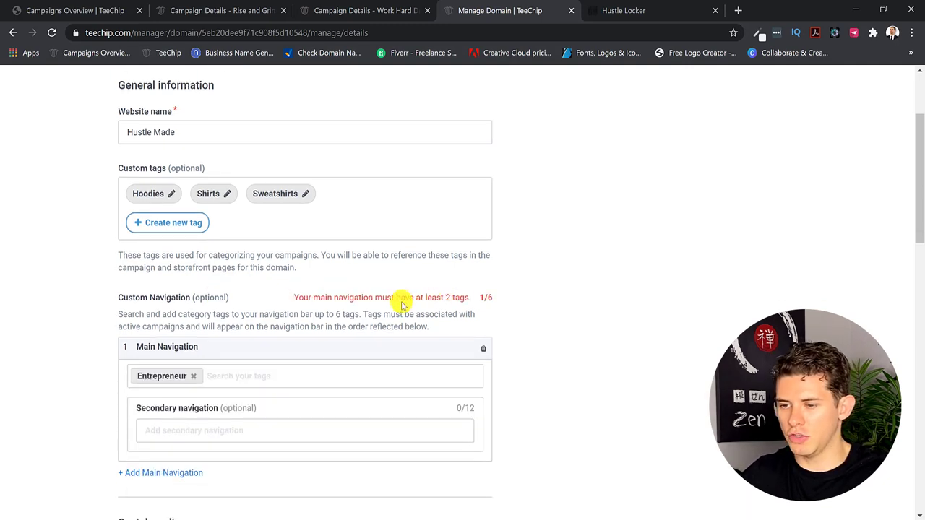
# Add Executive as the second main navigation item and save the domain settings
pyautogui.click(177, 479)
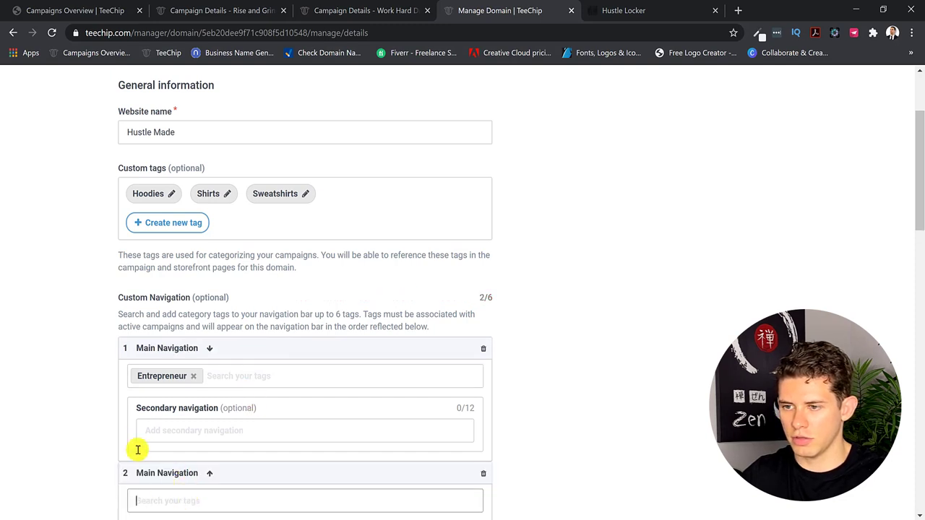
pyautogui.click(406, 9)
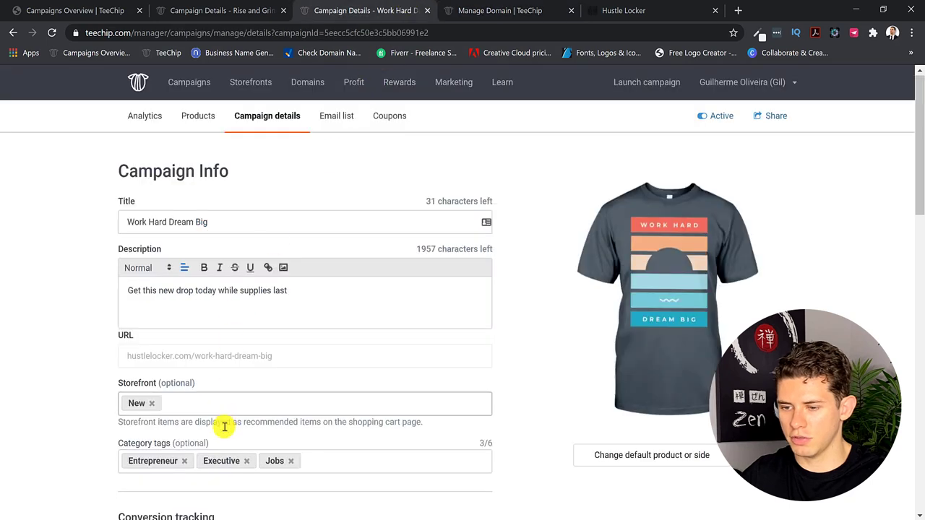
pyautogui.click(510, 10)
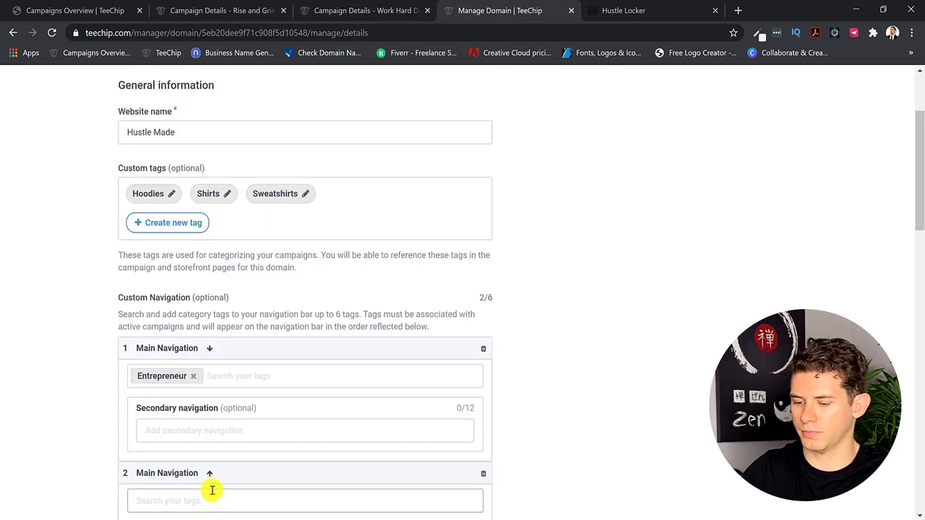
pyautogui.write('Executive')
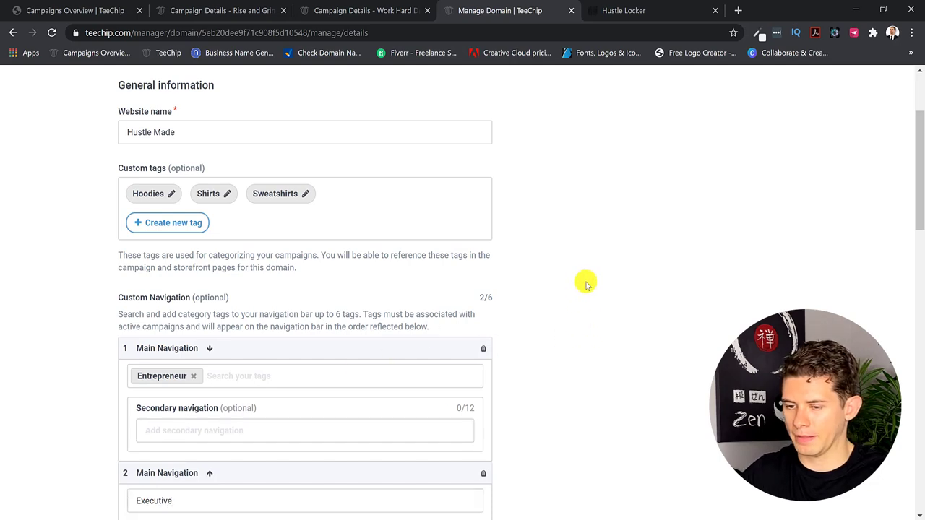
pyautogui.scroll(-5, 580, 417)
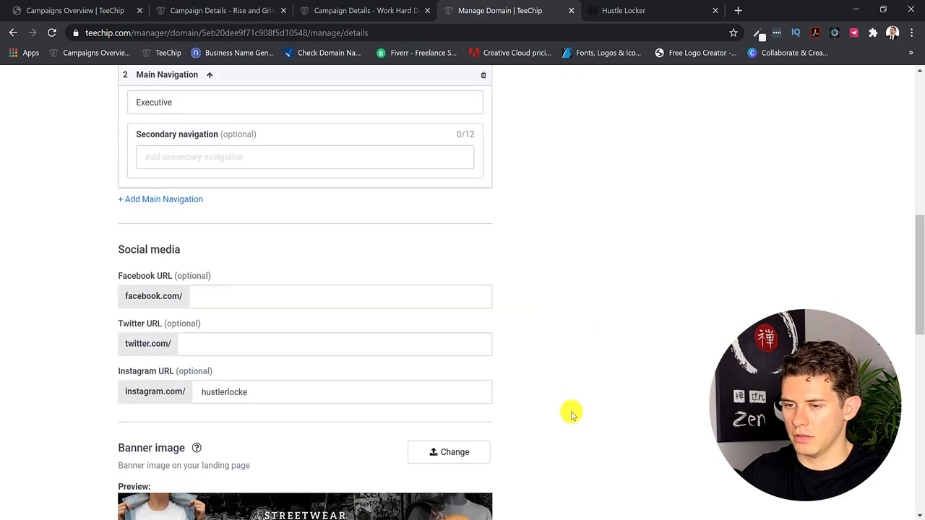
pyautogui.scroll(8, 570, 413)
pyautogui.scroll(-4, 579, 297)
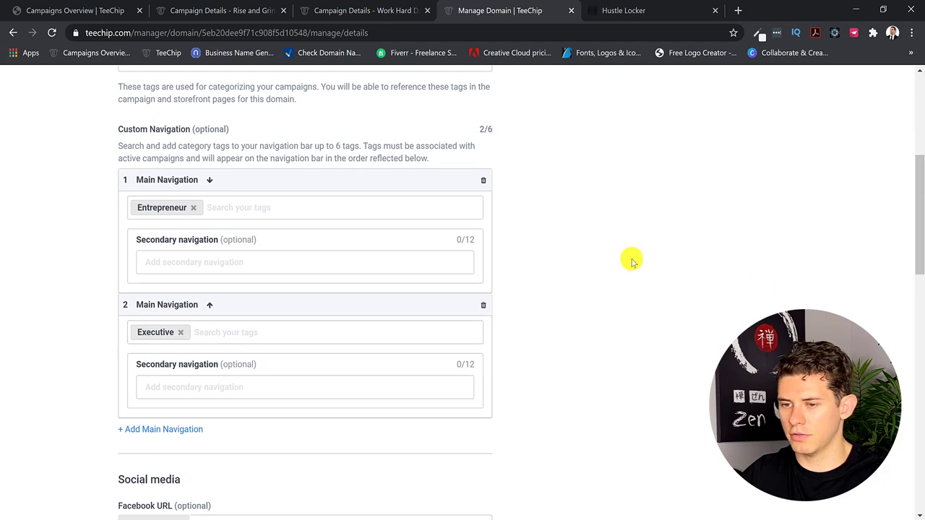
pyautogui.scroll(-1, 623, 404)
pyautogui.scroll(-10, 623, 405)
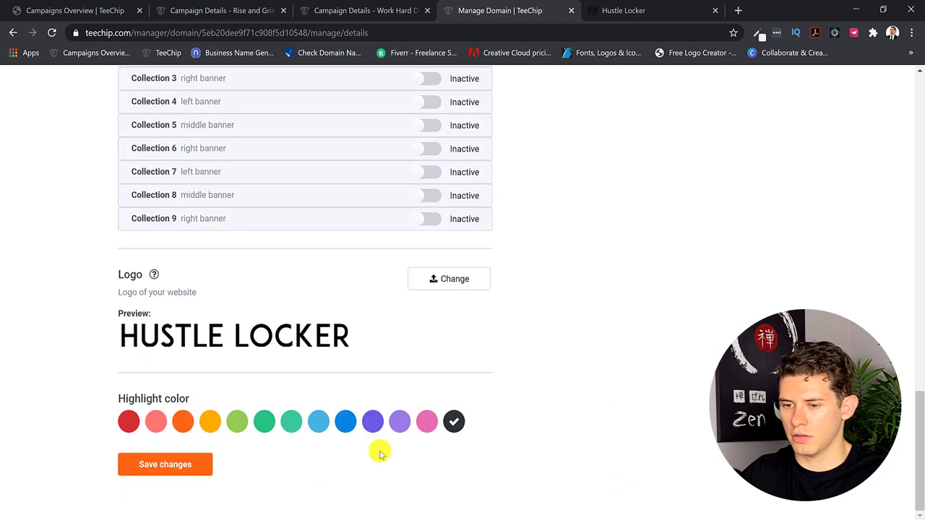
pyautogui.click(167, 465)
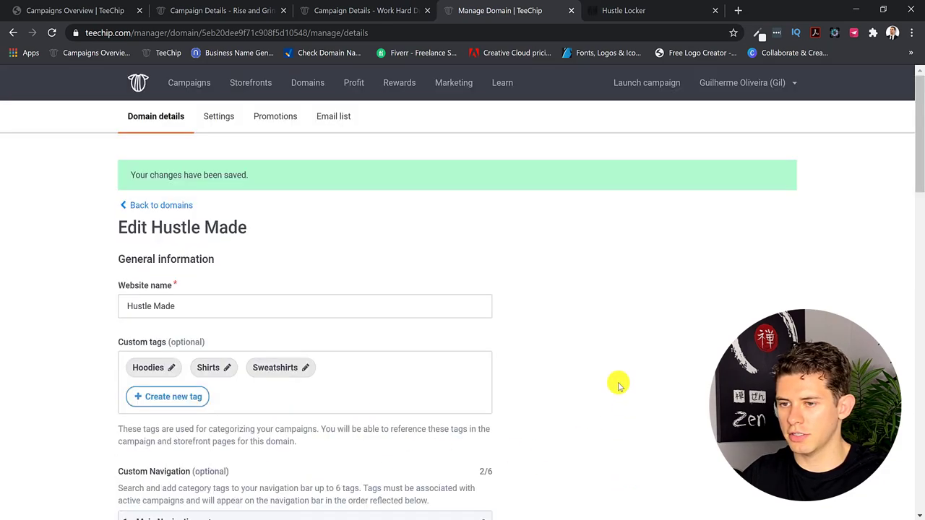
# Reload the storefront to check the new links, then tag Work Hard Dream Big with Shirts and save
pyautogui.click(623, 11)
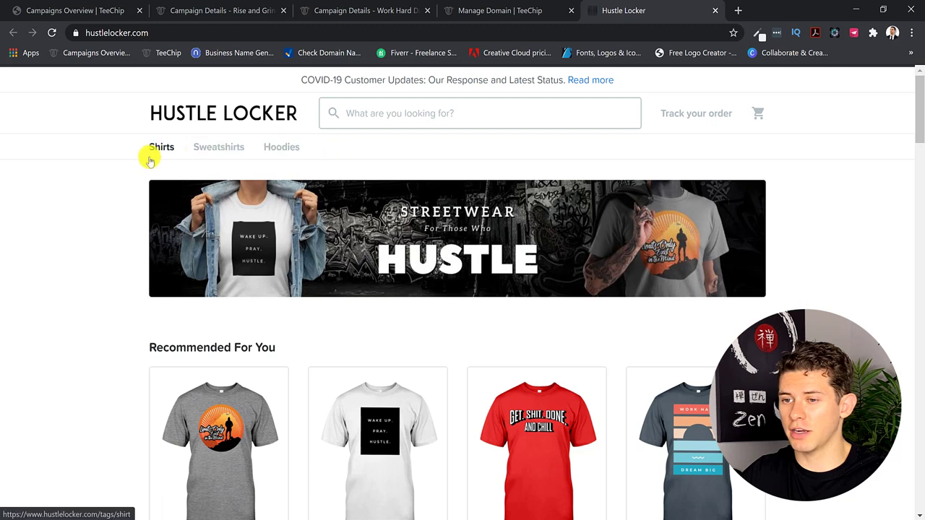
pyautogui.click(49, 33)
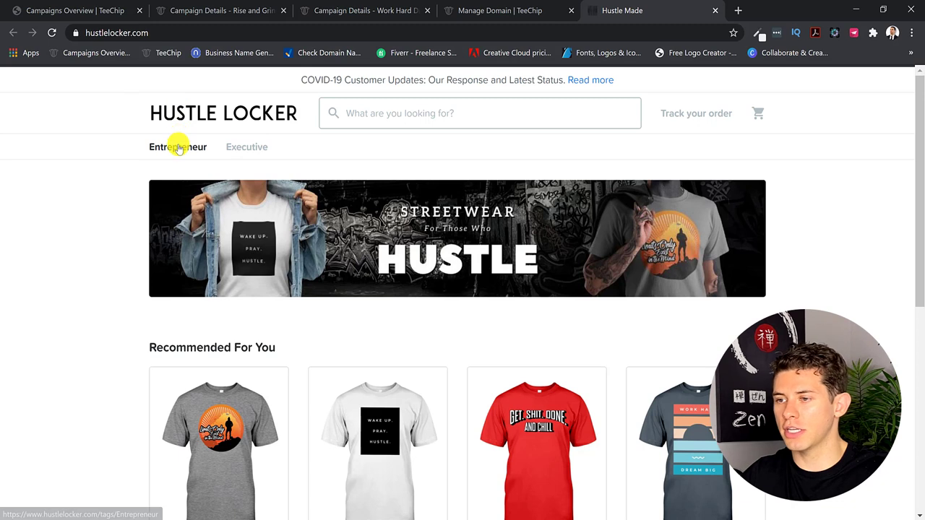
pyautogui.click(386, 6)
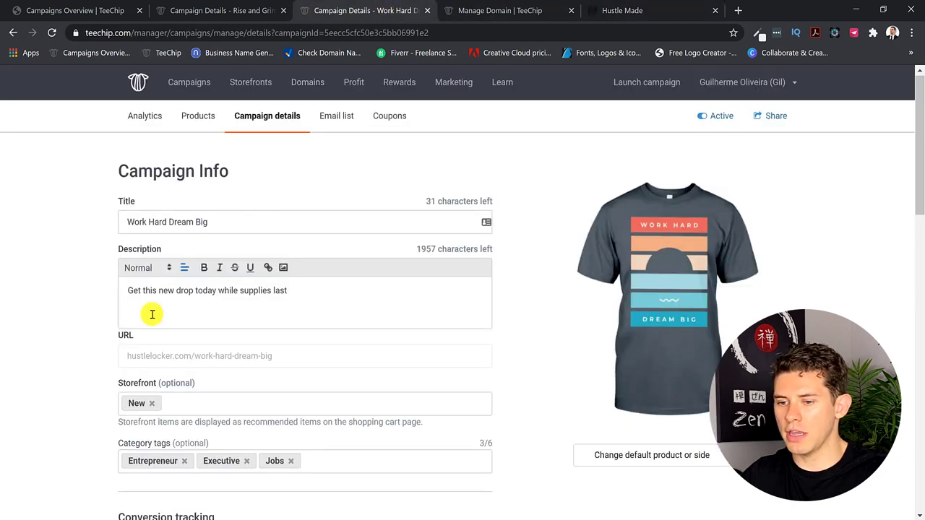
pyautogui.click(340, 467)
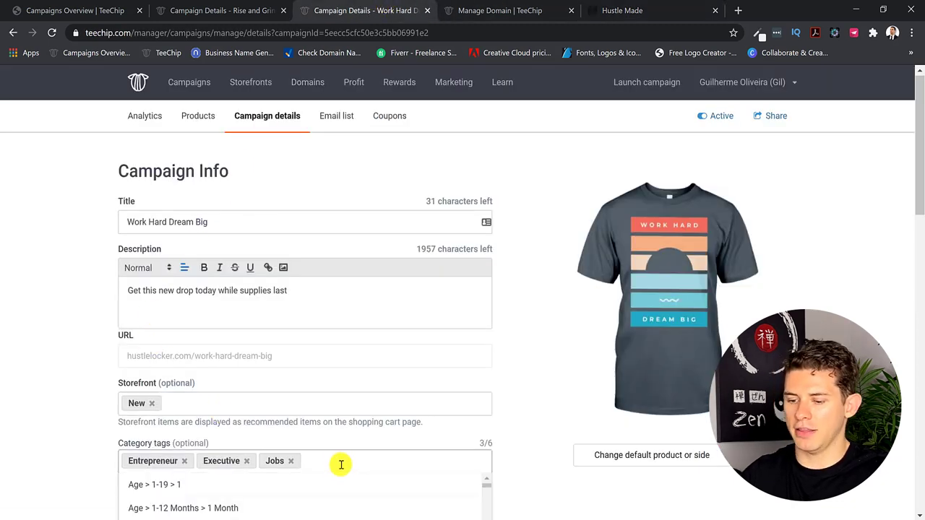
pyautogui.write('t')
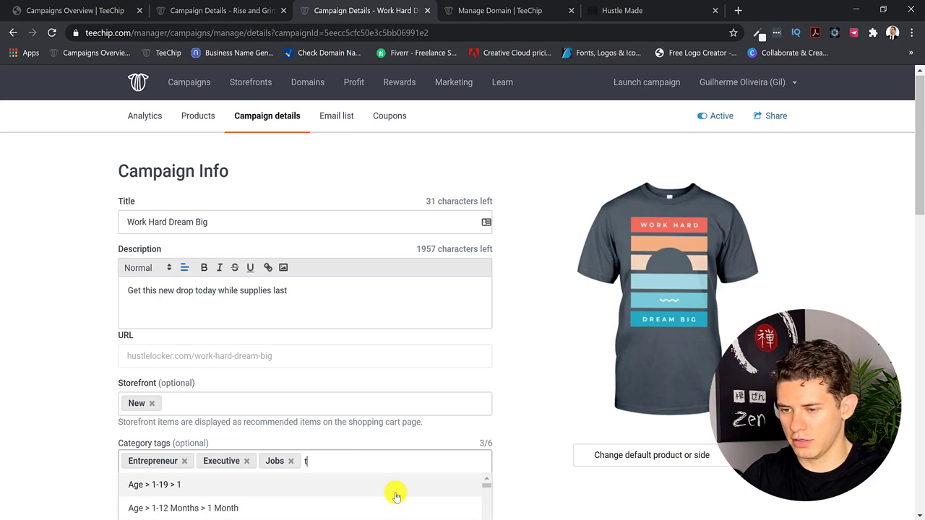
pyautogui.write('shirt')
pyautogui.click(392, 489)
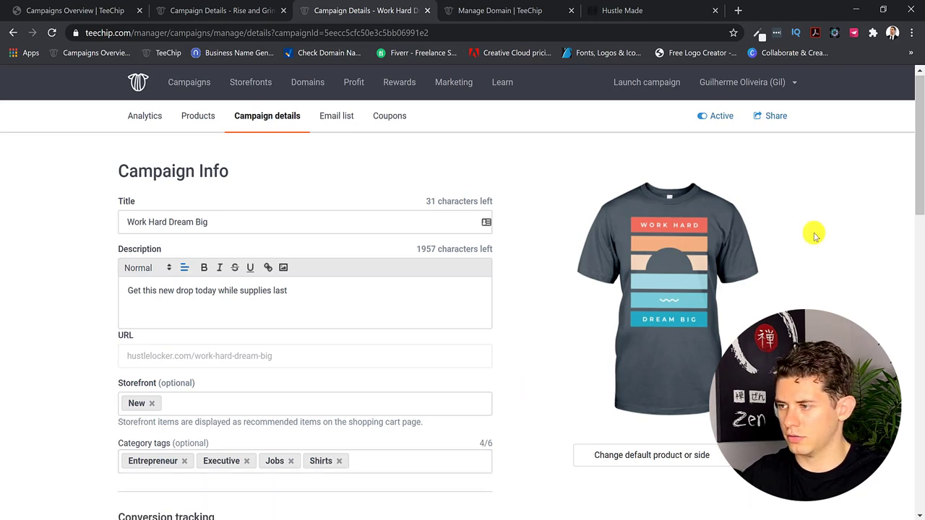
pyautogui.moveTo(919, 180); pyautogui.dragTo(920, 452)
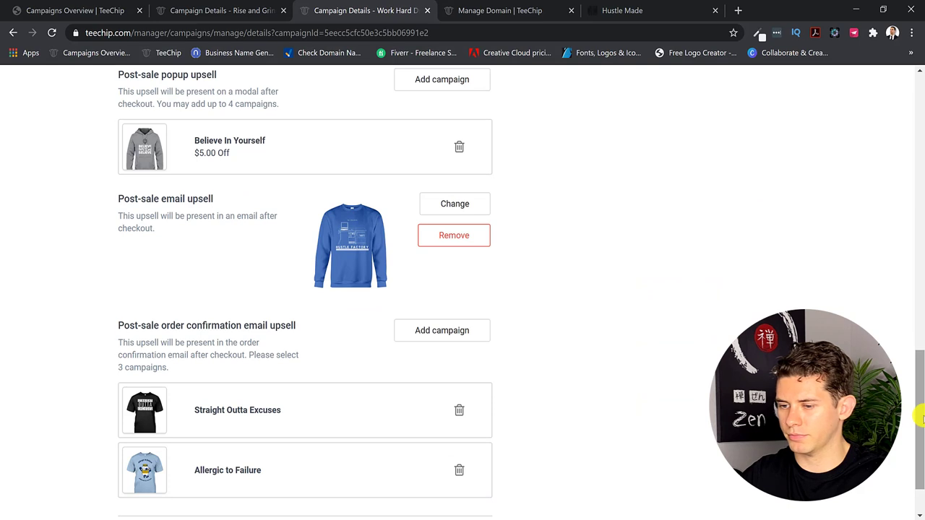
pyautogui.scroll(-2, 921, 418)
pyautogui.click(388, 482)
# Add Shirts as the third main navigation item for Hustle Made and save
pyautogui.click(506, 10)
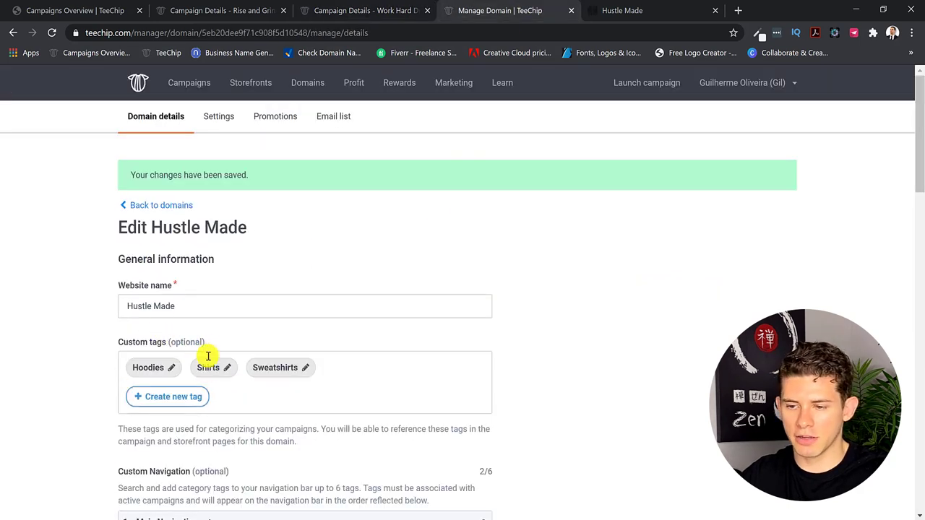
pyautogui.scroll(-6, 237, 396)
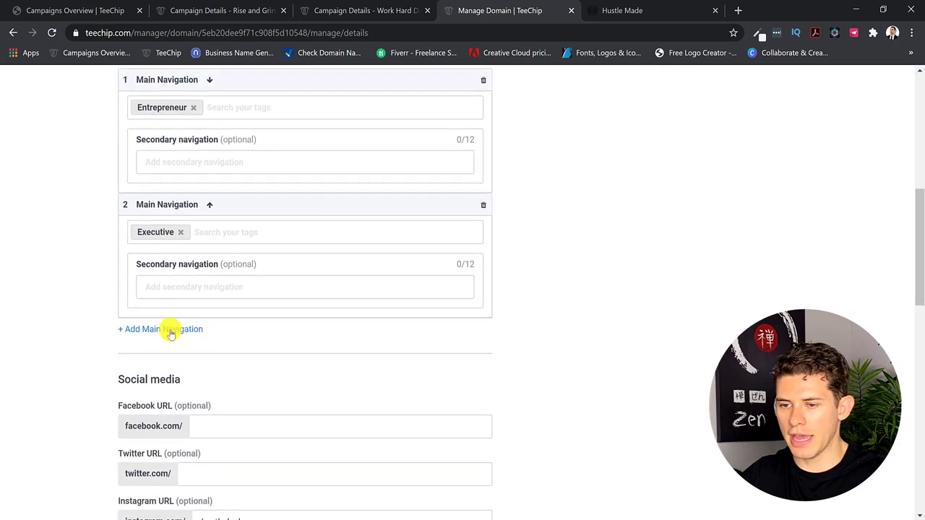
pyautogui.click(177, 331)
pyautogui.click(187, 354)
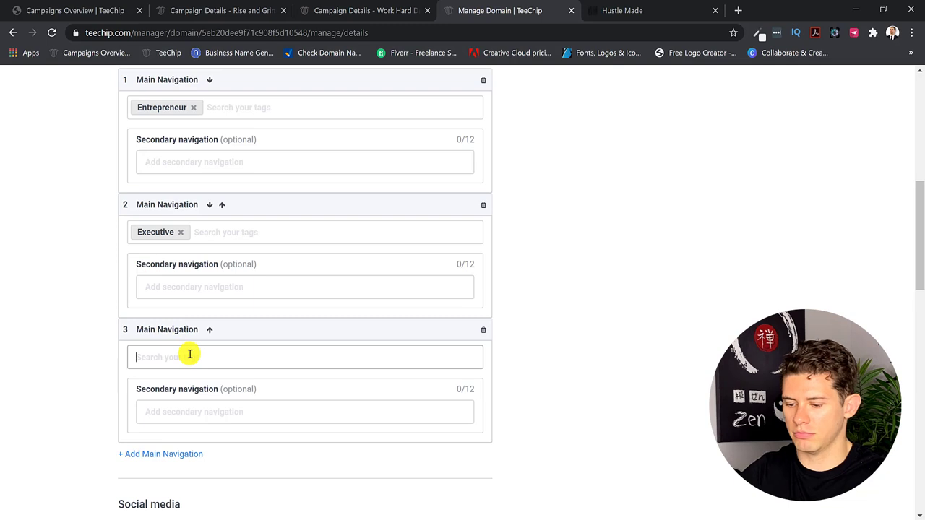
pyautogui.write('Shirt')
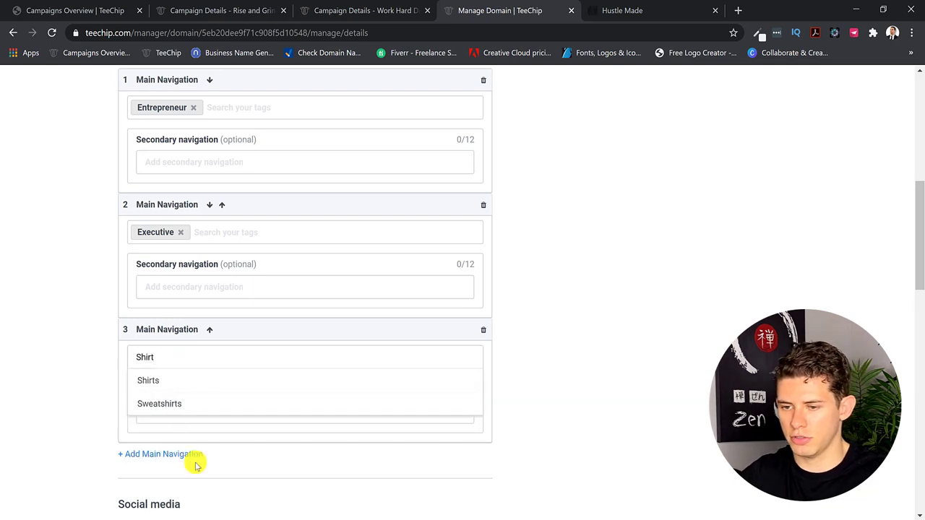
pyautogui.click(191, 381)
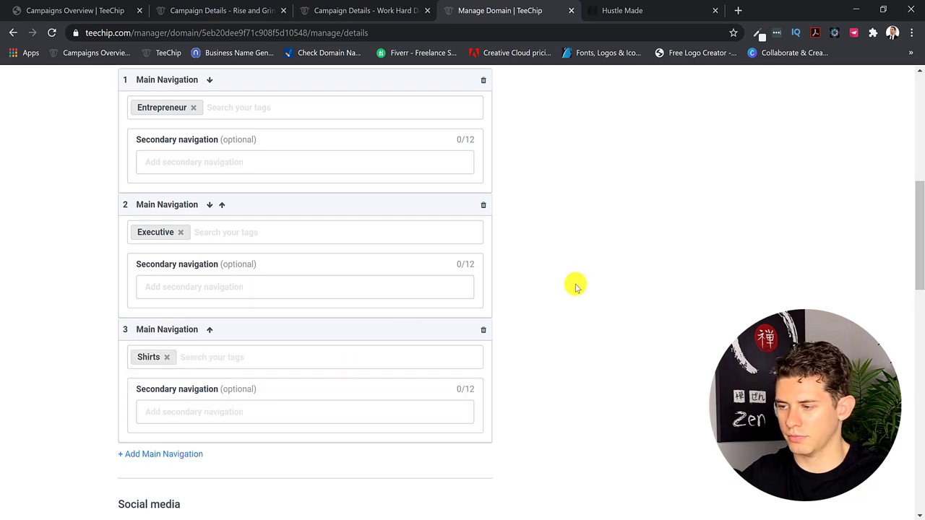
pyautogui.scroll(-4, 614, 448)
pyautogui.scroll(-10, 599, 465)
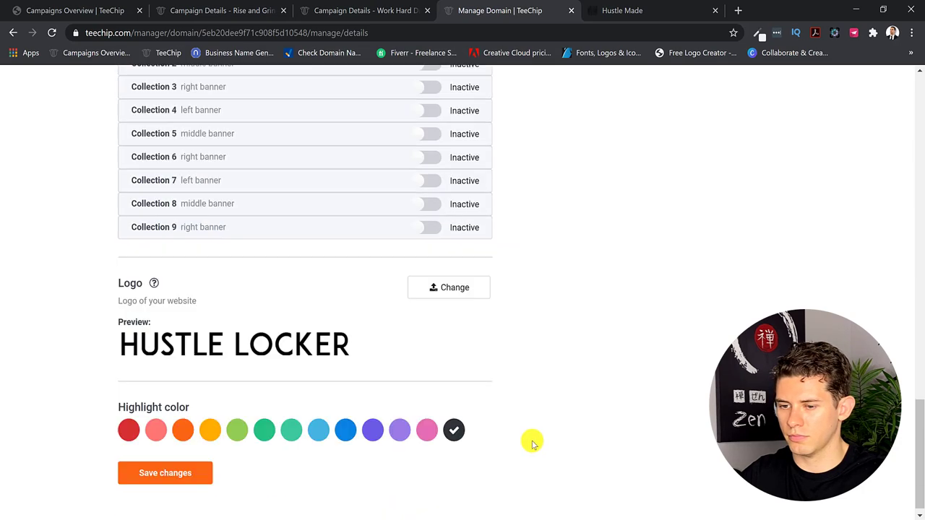
pyautogui.click(144, 463)
# Reload the storefront and check the Entrepreneur and Shirts pages, the latter listing 5 items
pyautogui.click(655, 11)
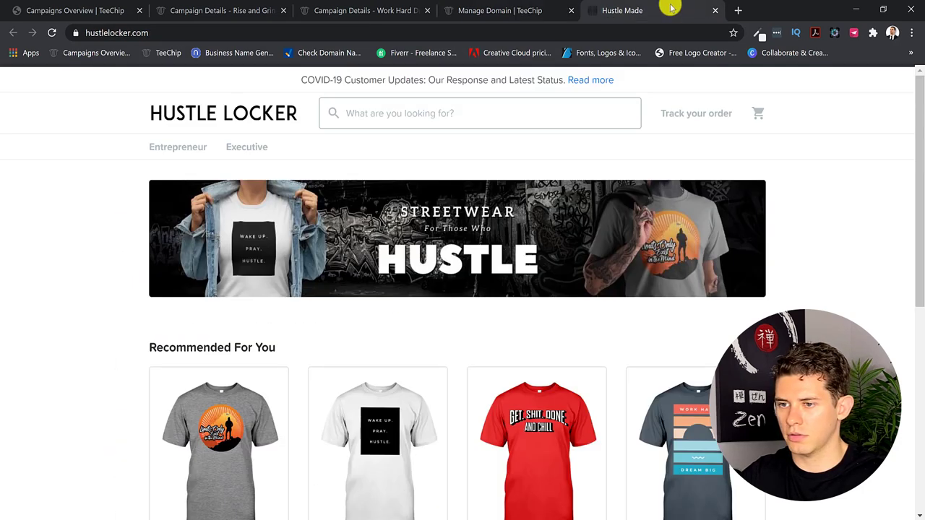
pyautogui.click(53, 33)
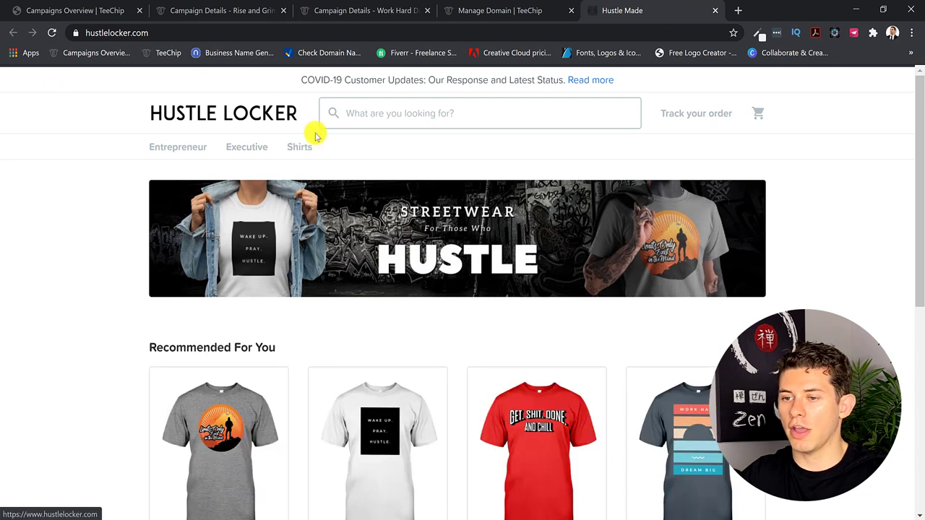
pyautogui.click(172, 149)
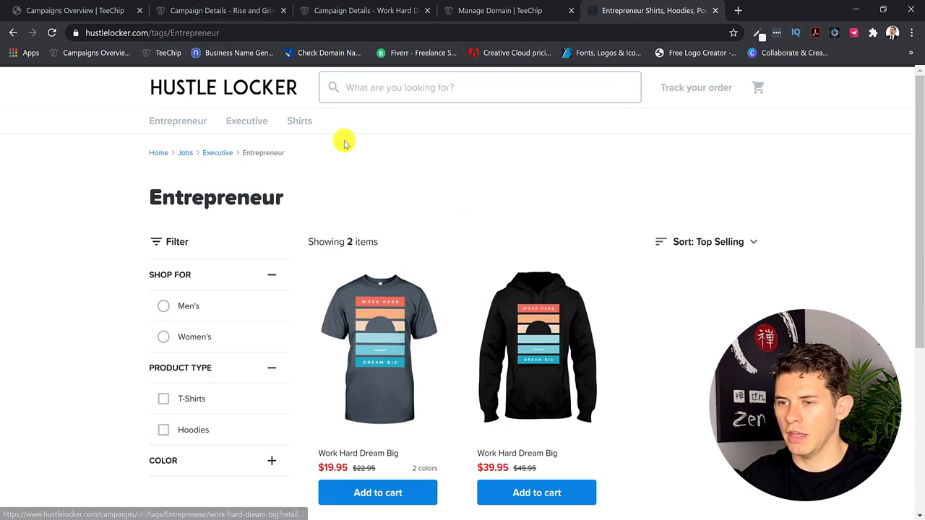
pyautogui.click(300, 123)
pyautogui.scroll(-2, 382, 109)
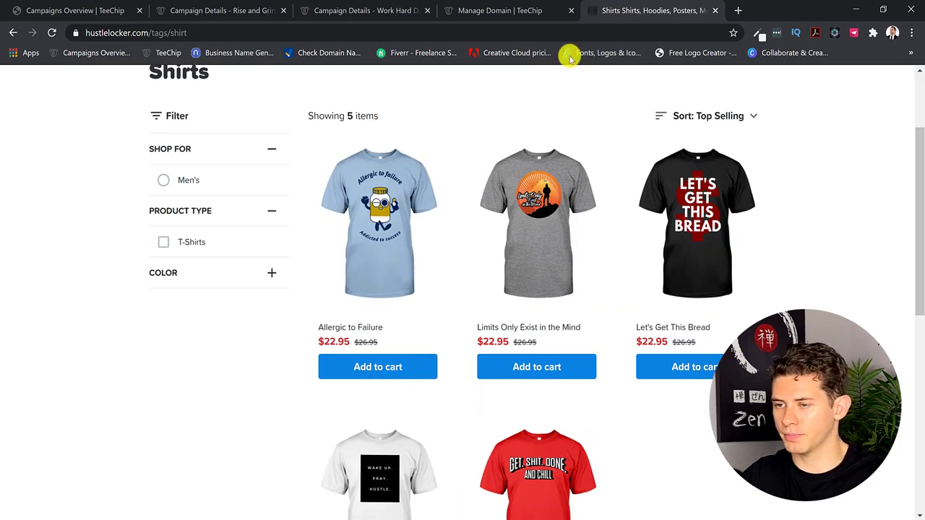
pyautogui.click(521, 10)
# Upload the HUSTLEMADE PNG from the premiumlogo folder as the store logo and save
pyautogui.scroll(-3, 351, 276)
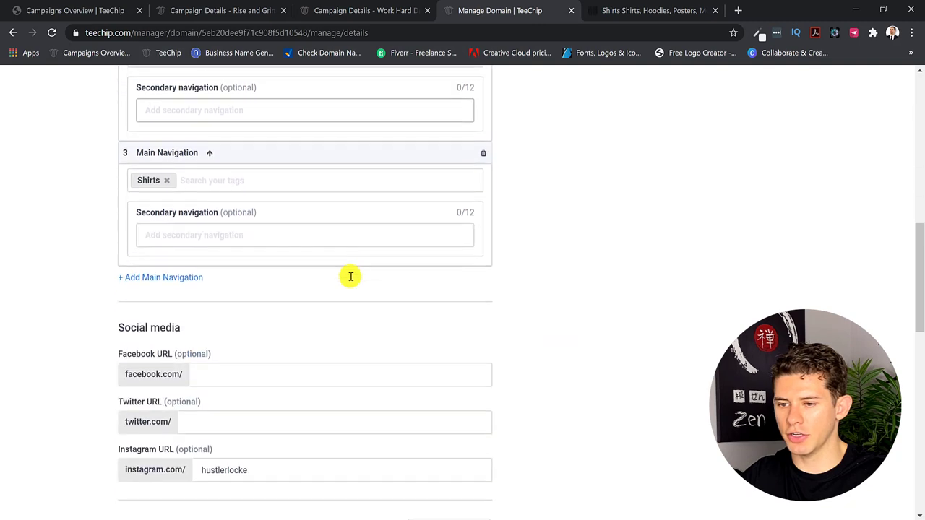
pyautogui.scroll(-1, 351, 276)
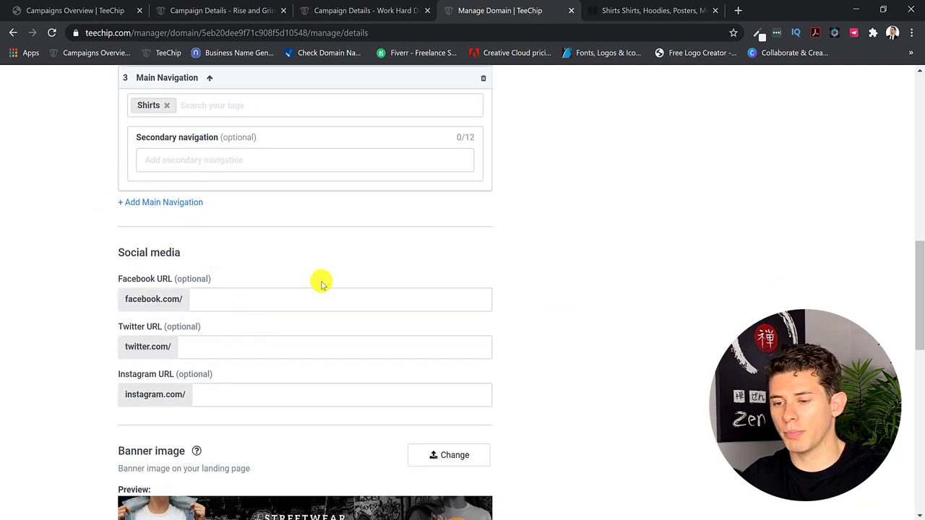
pyautogui.scroll(-3, 258, 179)
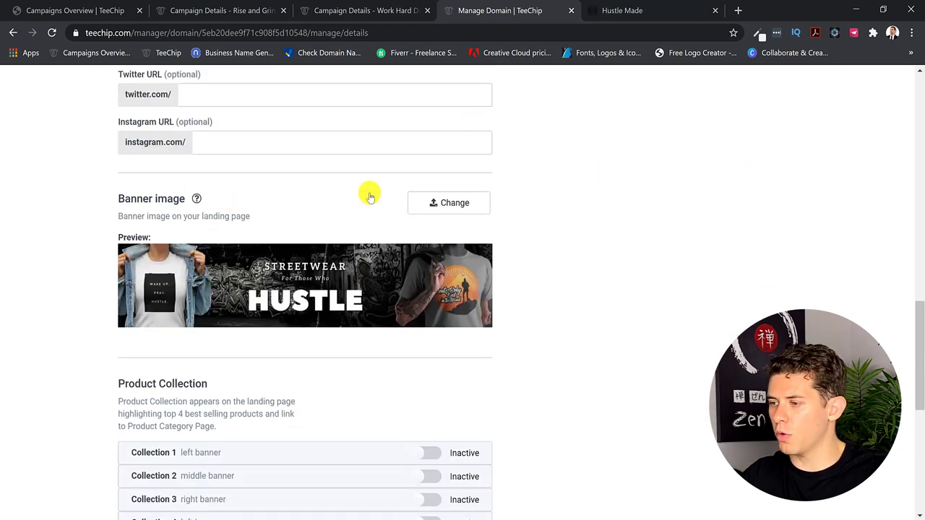
pyautogui.moveTo(917, 312); pyautogui.dragTo(917, 409)
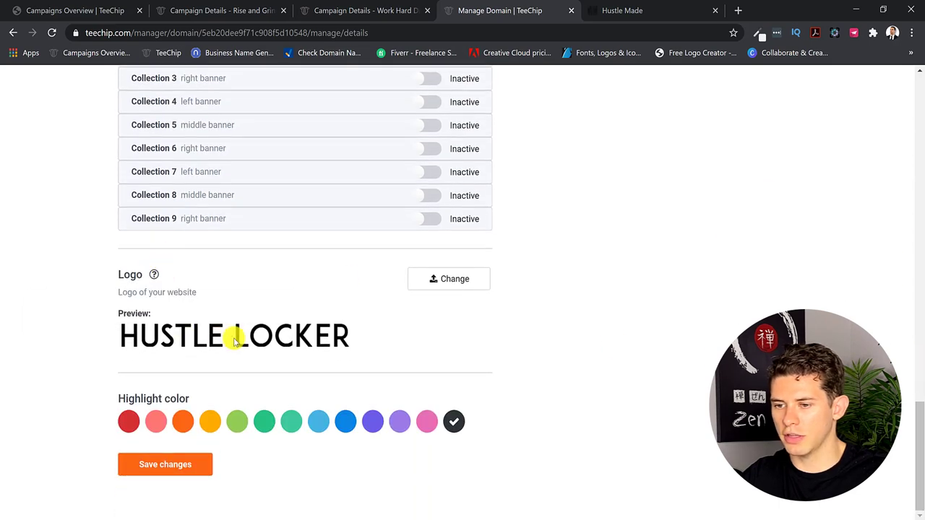
pyautogui.click(449, 288)
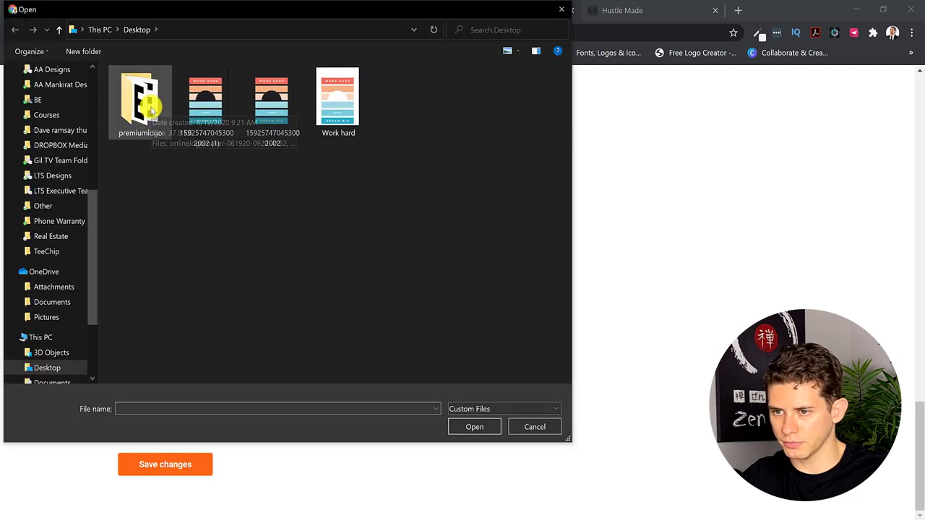
pyautogui.doubleClick(150, 105)
pyautogui.click(150, 112)
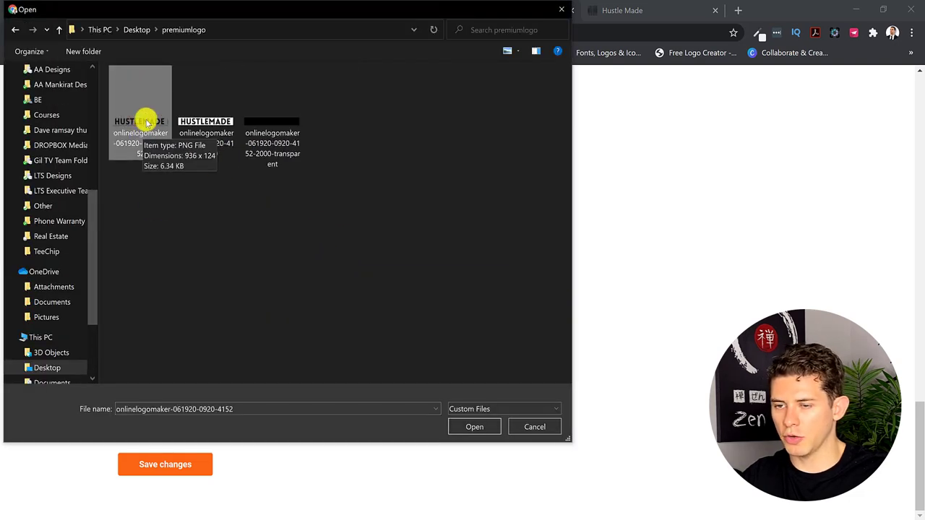
pyautogui.doubleClick(147, 123)
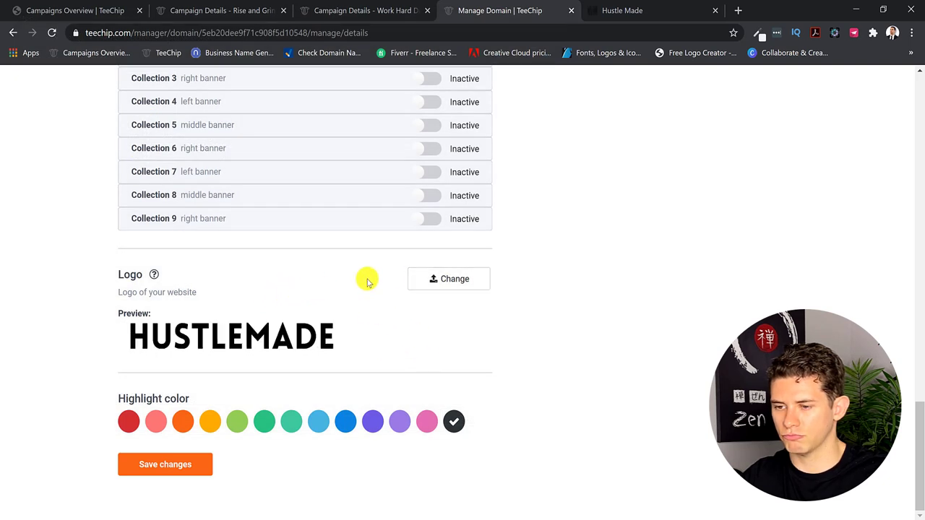
pyautogui.click(181, 463)
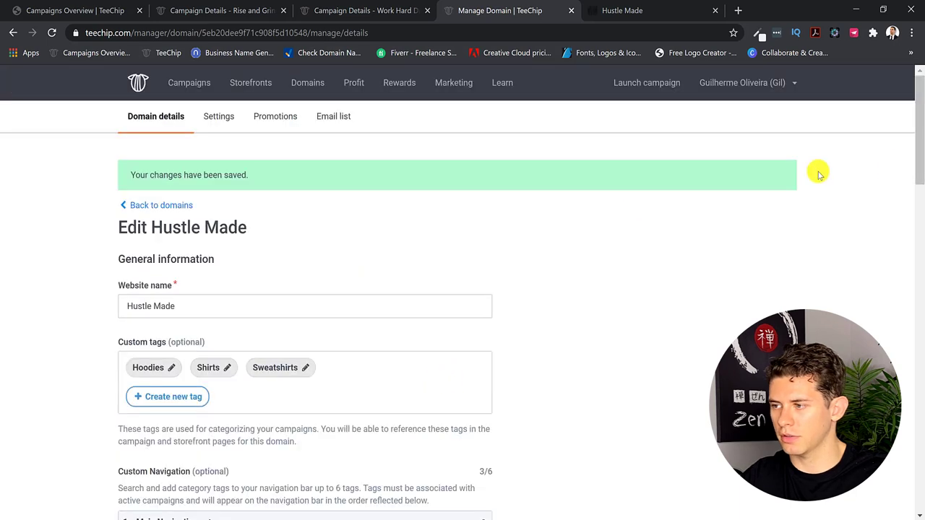
# Reload the Hustle Made storefront to show the HUSTLEMADE logo, review the banner section, then start a new tab
pyautogui.click(611, 10)
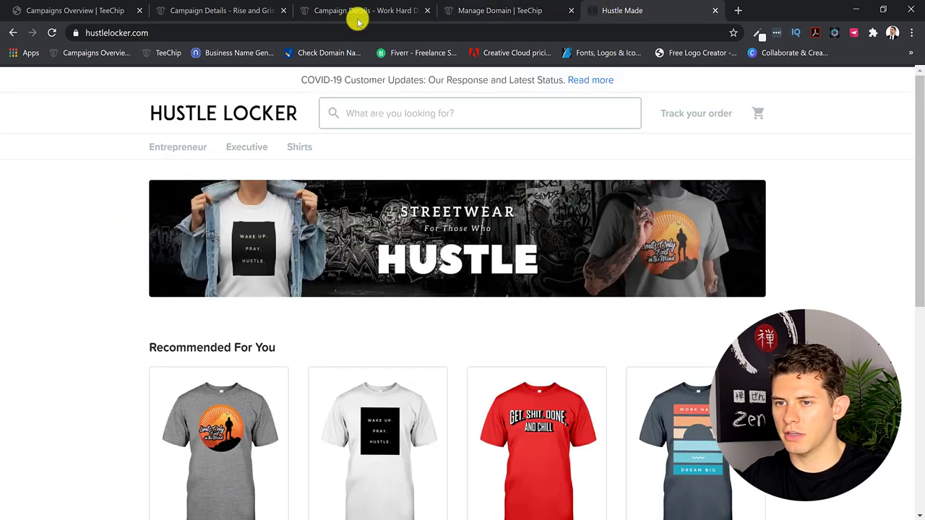
pyautogui.click(53, 32)
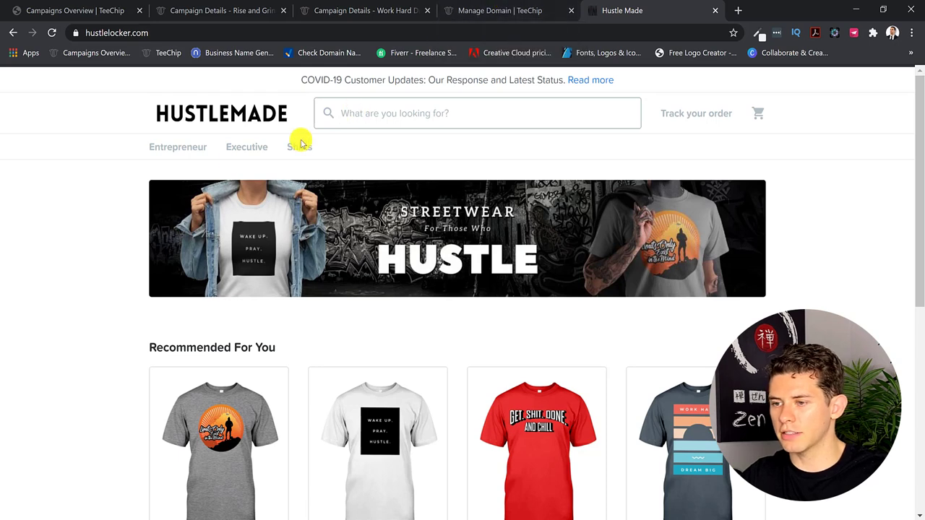
pyautogui.click(485, 14)
pyautogui.click(401, 10)
pyautogui.click(481, 10)
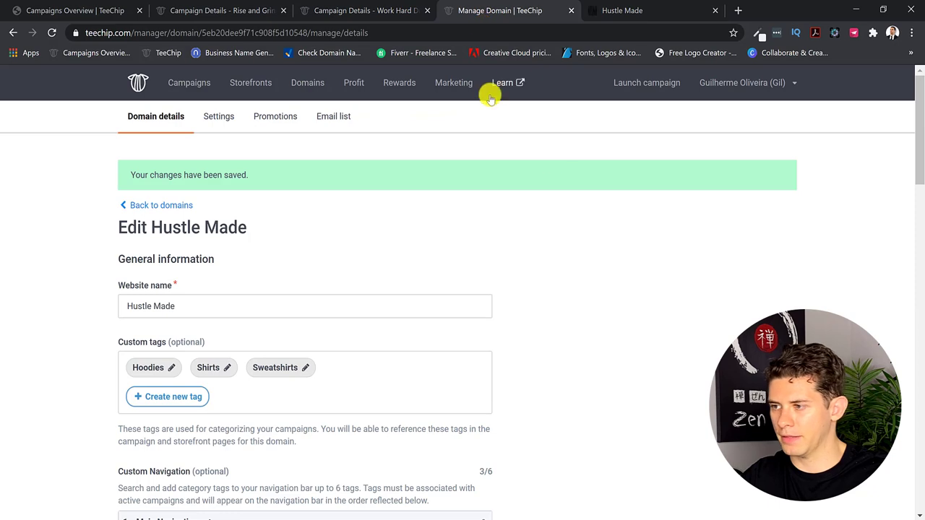
pyautogui.moveTo(918, 135); pyautogui.dragTo(919, 370)
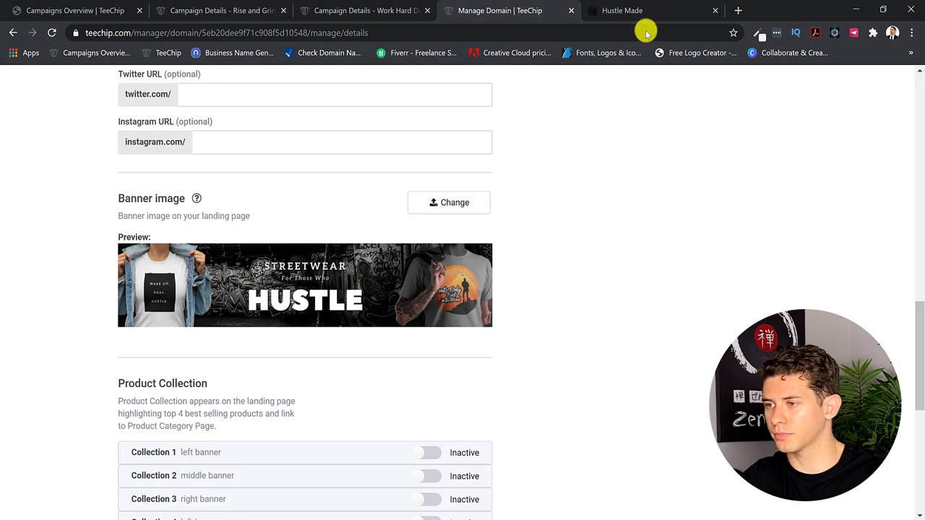
pyautogui.click(699, 7)
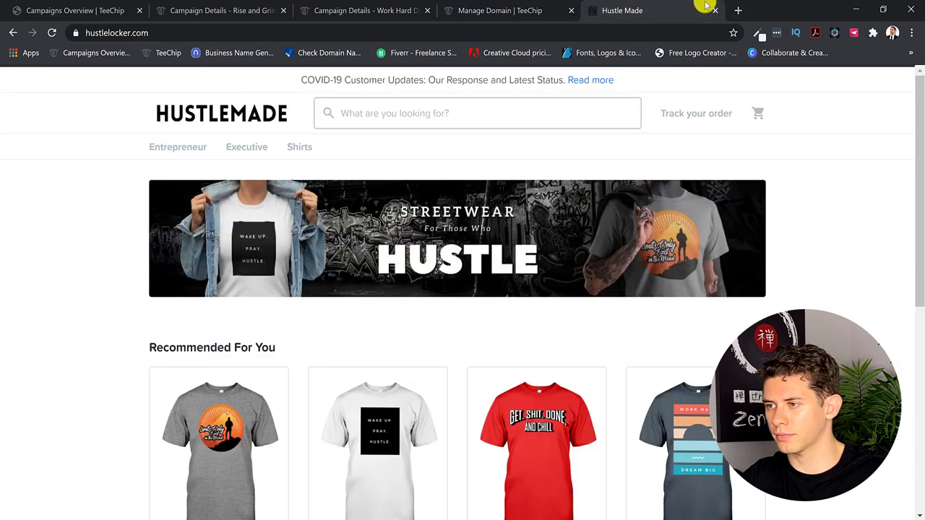
pyautogui.click(542, 9)
# Load placeit.net in the new browser tab
pyautogui.click(745, 9)
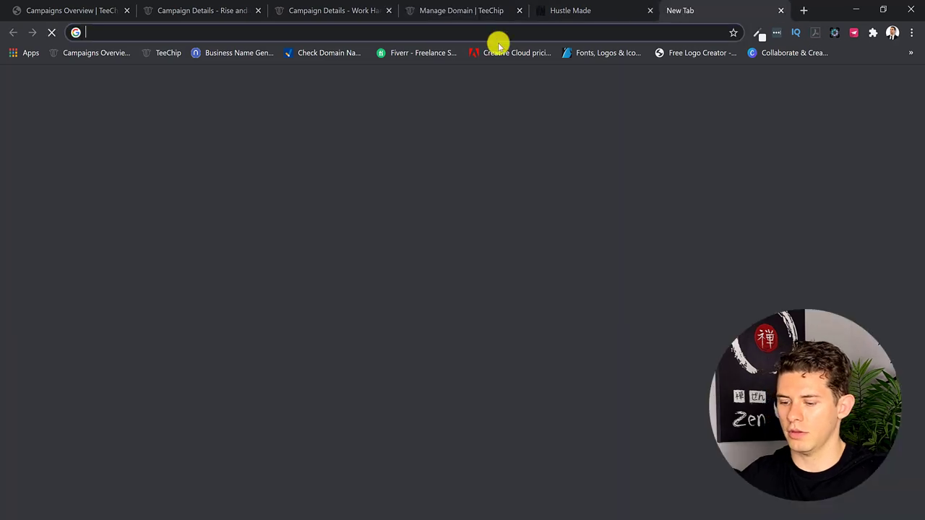
pyautogui.write('place')
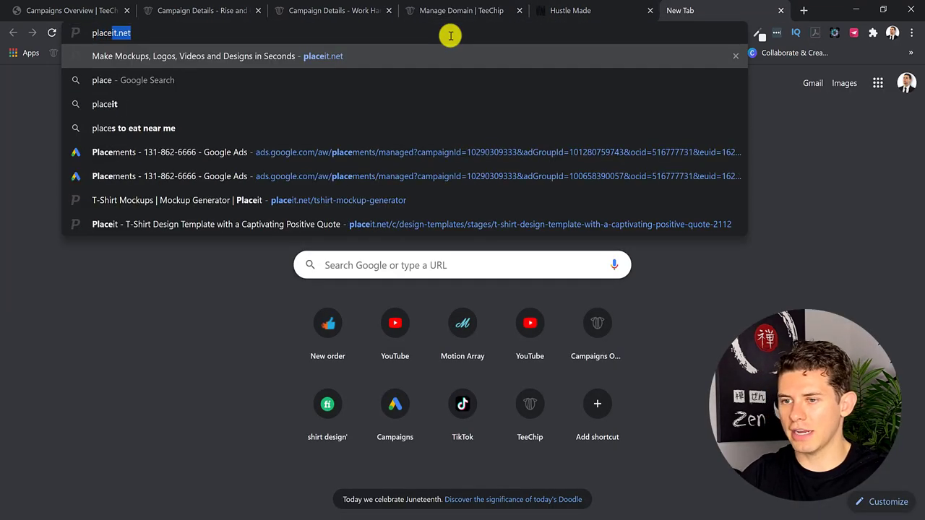
pyautogui.press('Return')
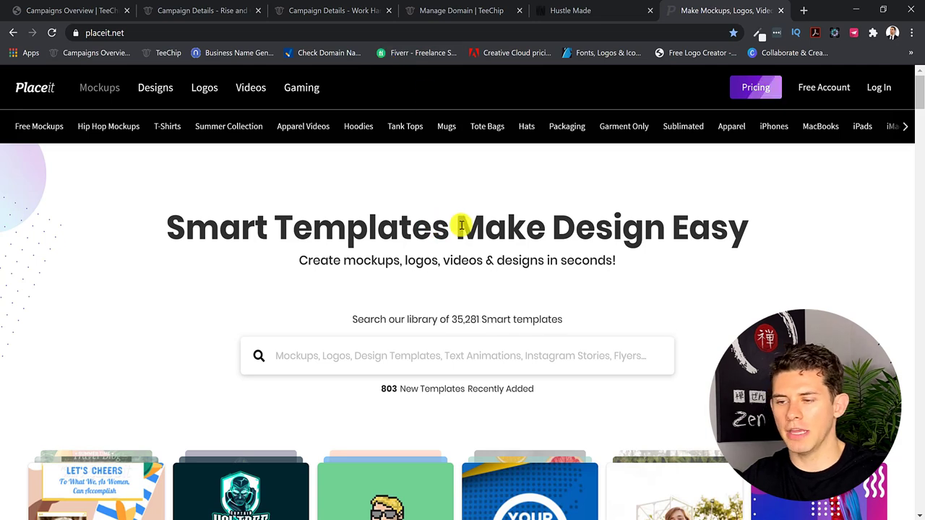
# Search Placeit templates for 'free tshirt mockup' and browse the results
pyautogui.click(420, 339)
pyautogui.write('free')
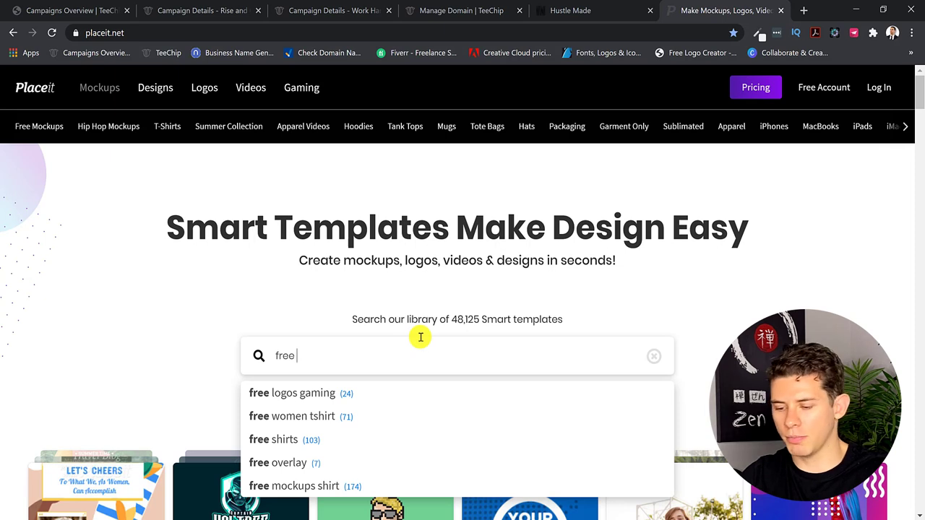
pyautogui.write(' ts')
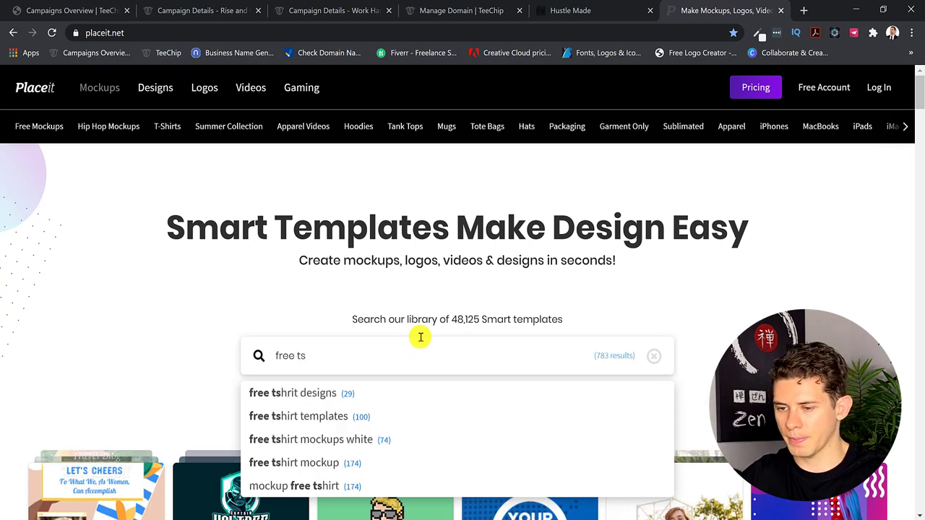
pyautogui.click(278, 463)
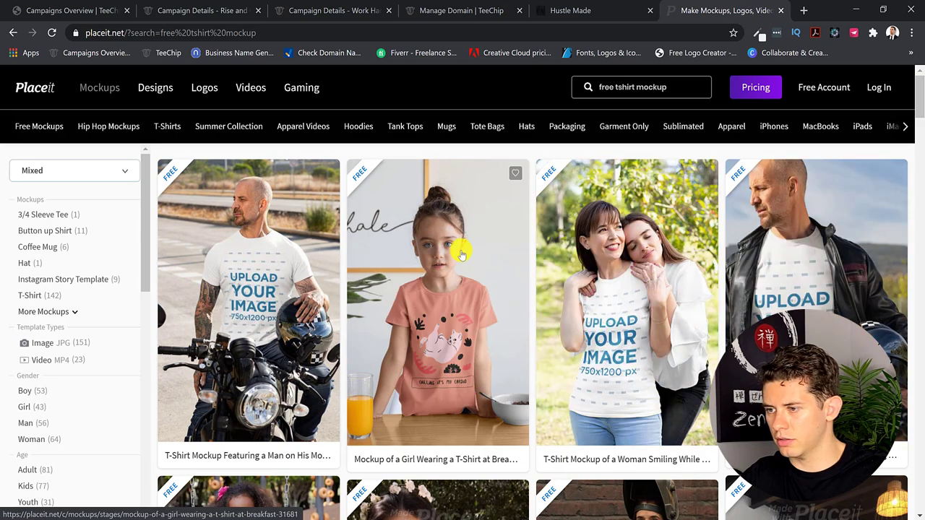
pyautogui.scroll(-5, 462, 248)
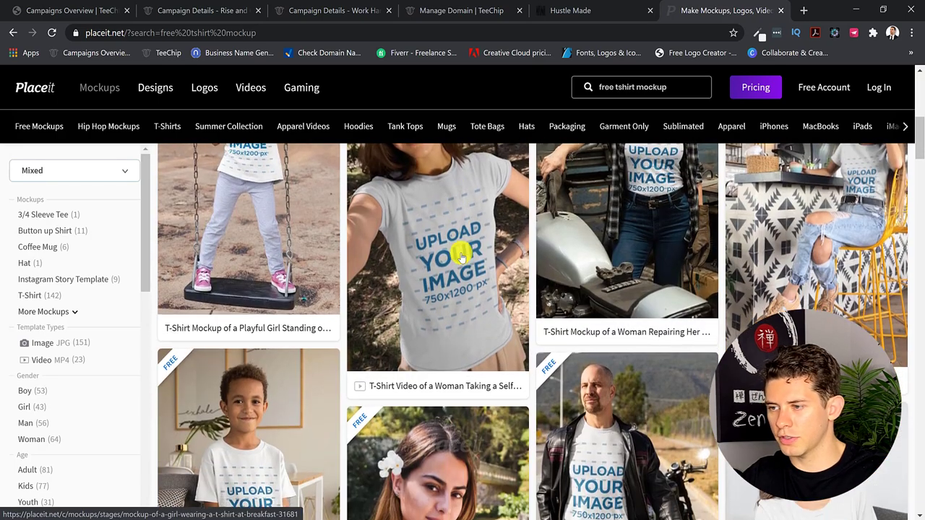
pyautogui.scroll(2, 460, 254)
pyautogui.scroll(-5, 815, 289)
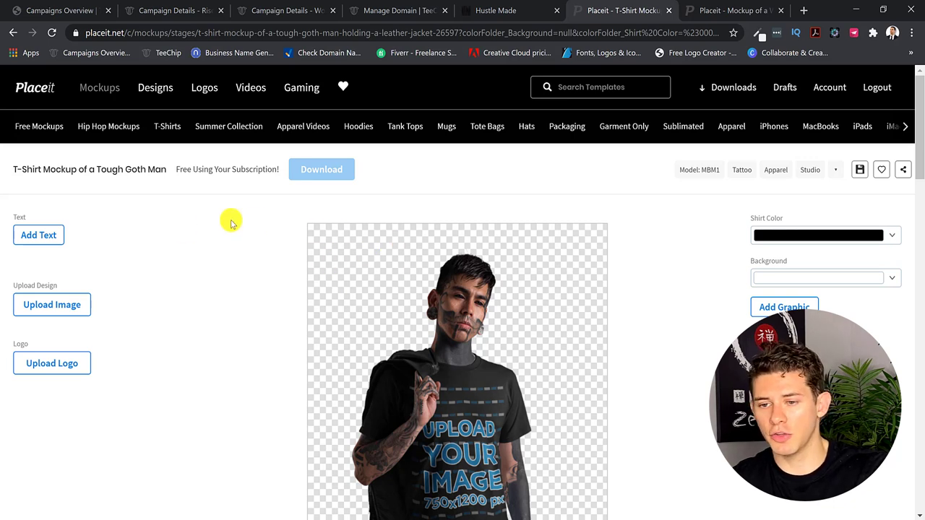
# Place the Work Hard design from the Desktop on the goth-man shirt, enlarged and shifted up
pyautogui.click(72, 302)
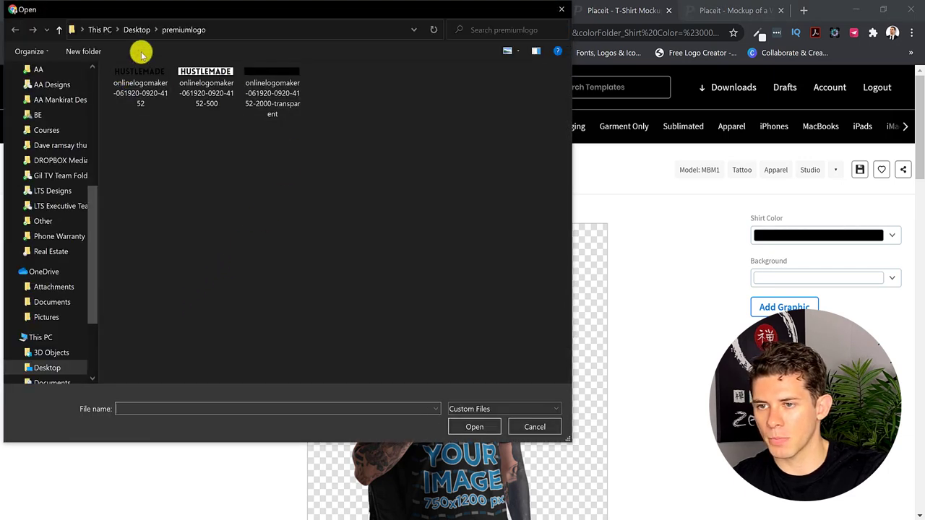
pyautogui.click(136, 30)
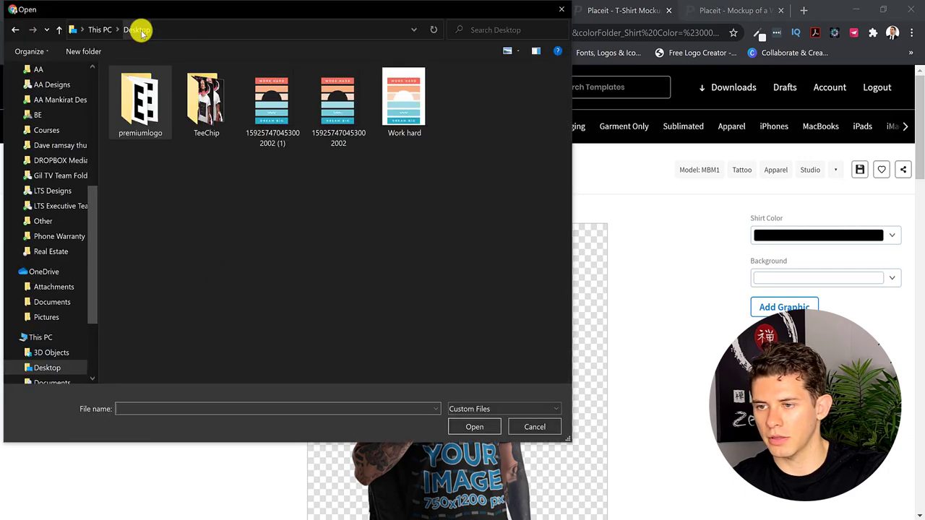
pyautogui.click(281, 107)
pyautogui.click(471, 428)
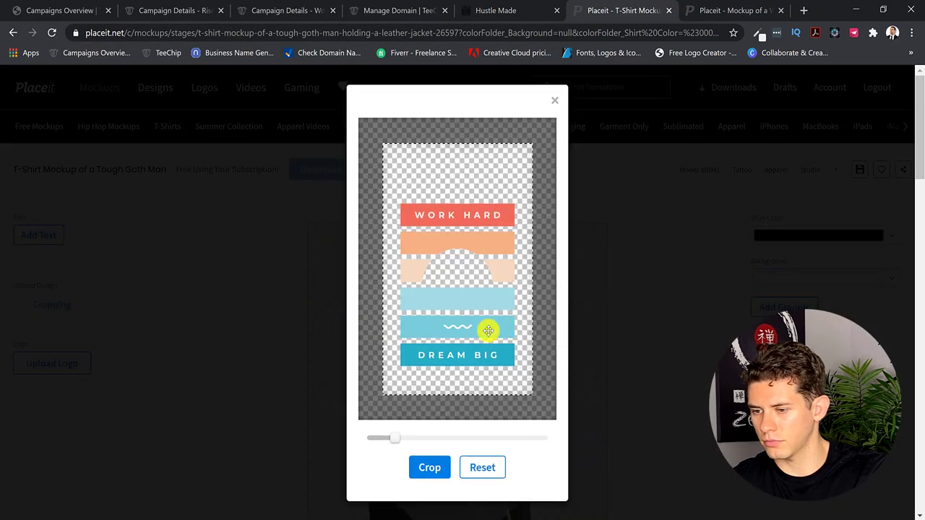
pyautogui.moveTo(394, 437)
pyautogui.mouseDown()
pyautogui.moveTo(384, 436)
pyautogui.moveTo(398, 433)
pyautogui.mouseUp()
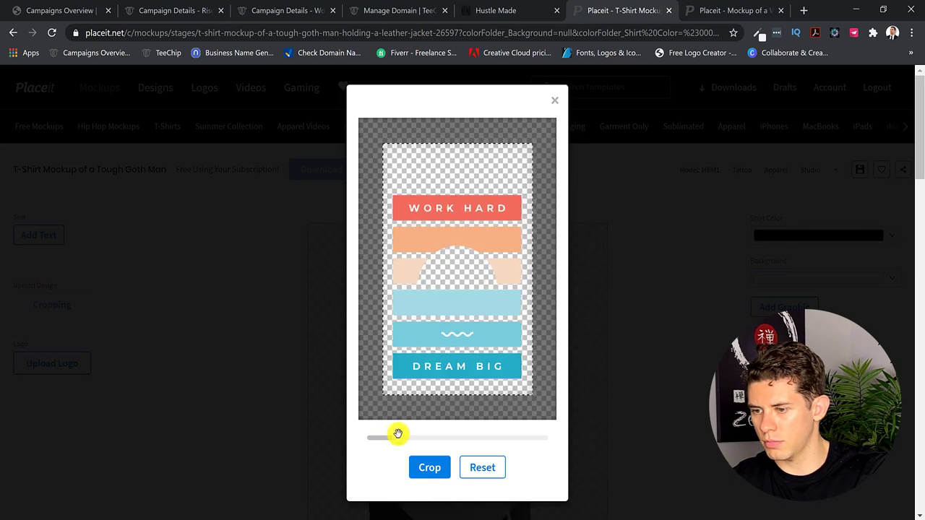
pyautogui.moveTo(458, 303); pyautogui.dragTo(456, 272)
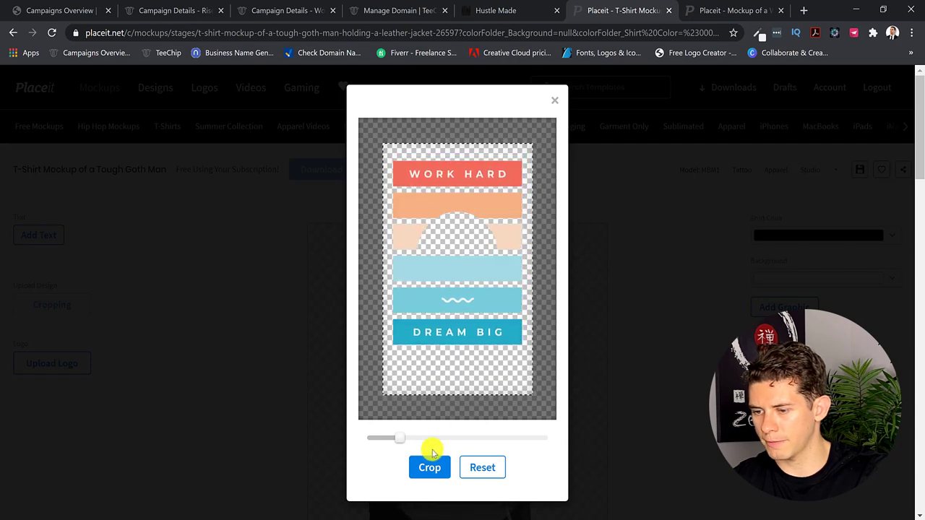
pyautogui.click(430, 464)
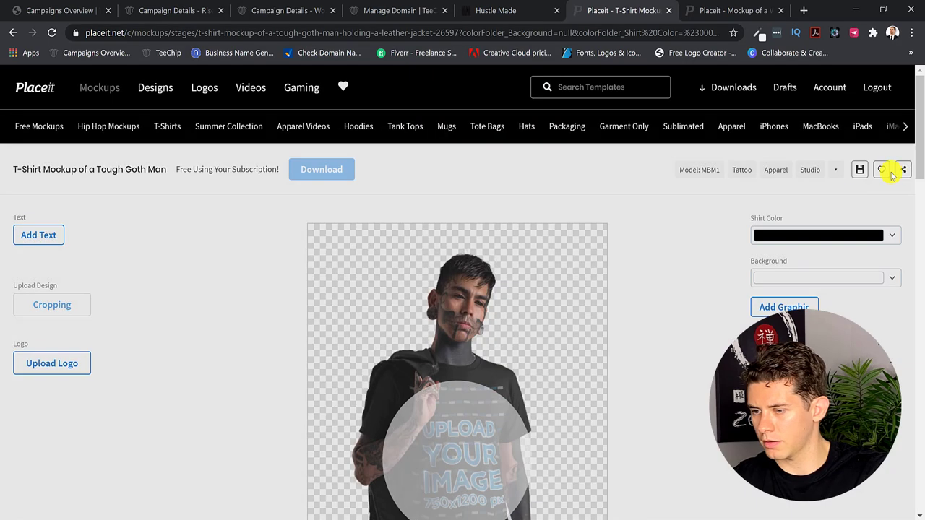
# Try a grey shirt colour, then set the shirt back to black
pyautogui.scroll(-2, 920, 163)
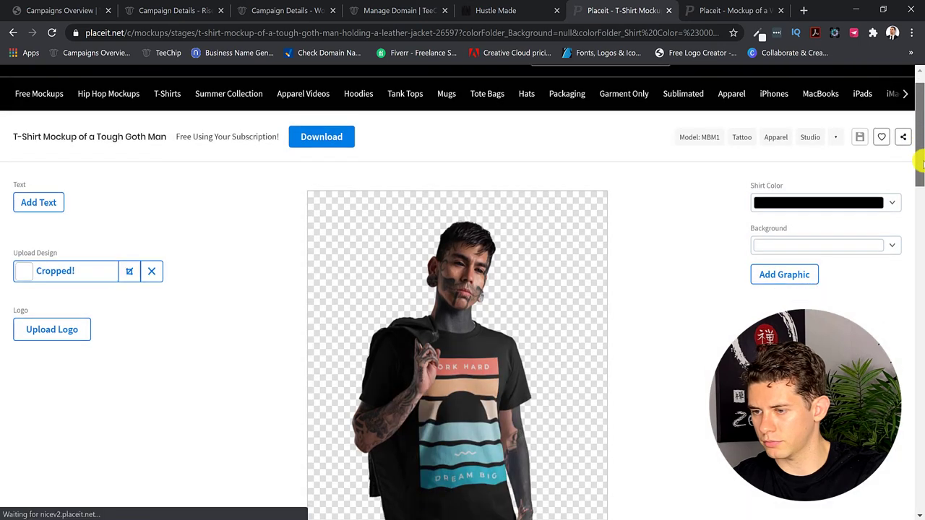
pyautogui.scroll(-1, 920, 163)
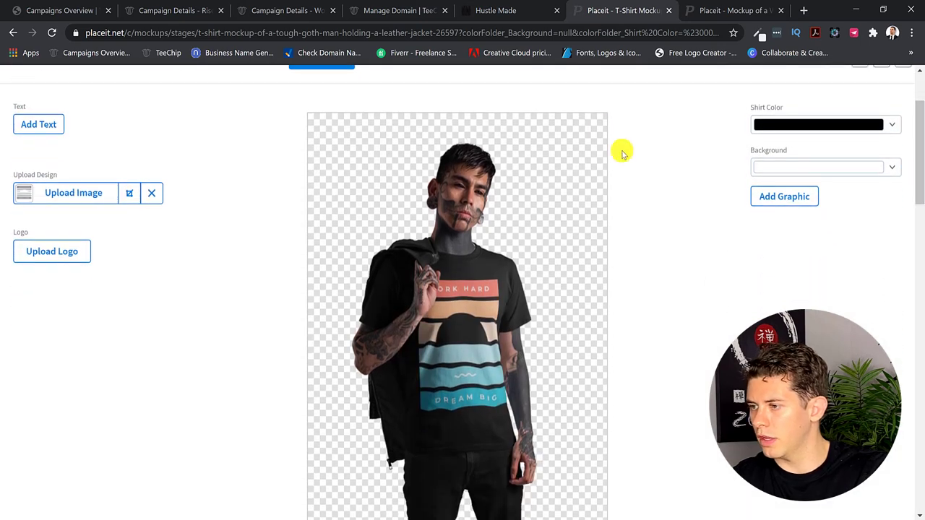
pyautogui.click(813, 125)
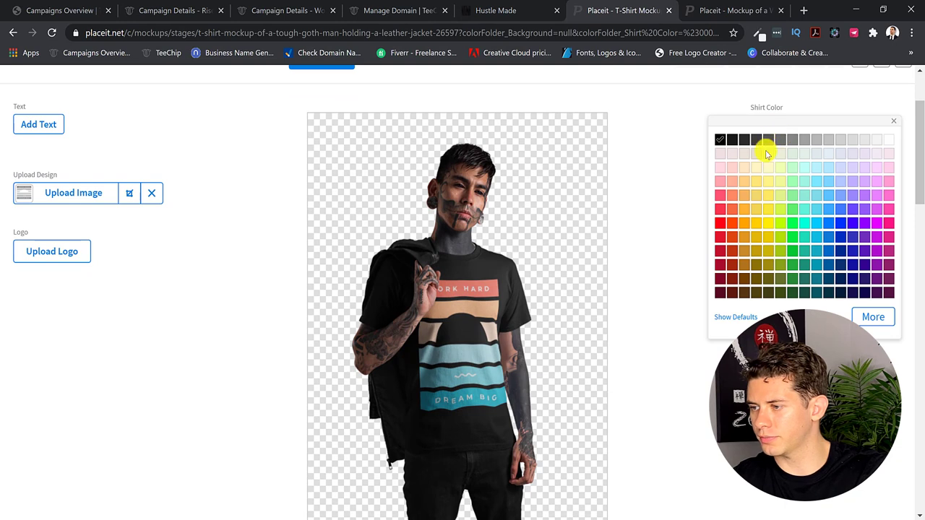
pyautogui.click(807, 145)
pyautogui.click(646, 140)
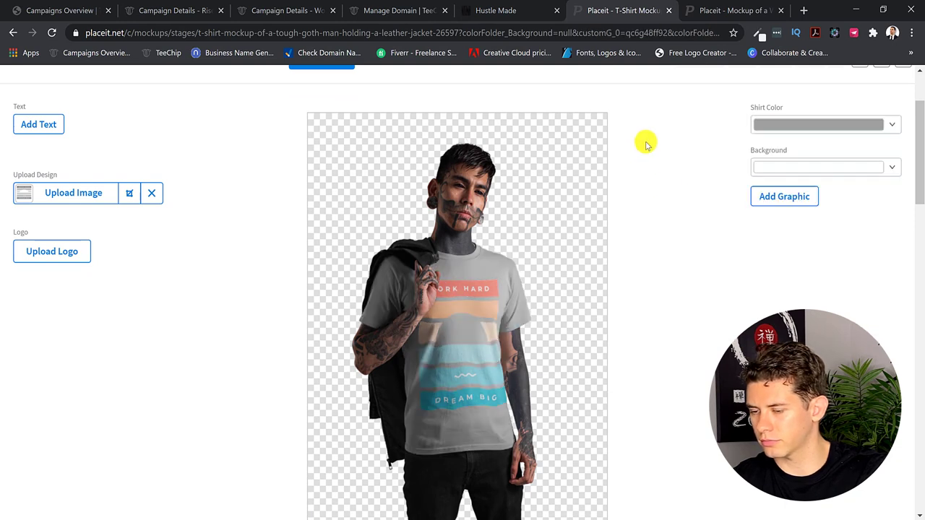
pyautogui.click(803, 126)
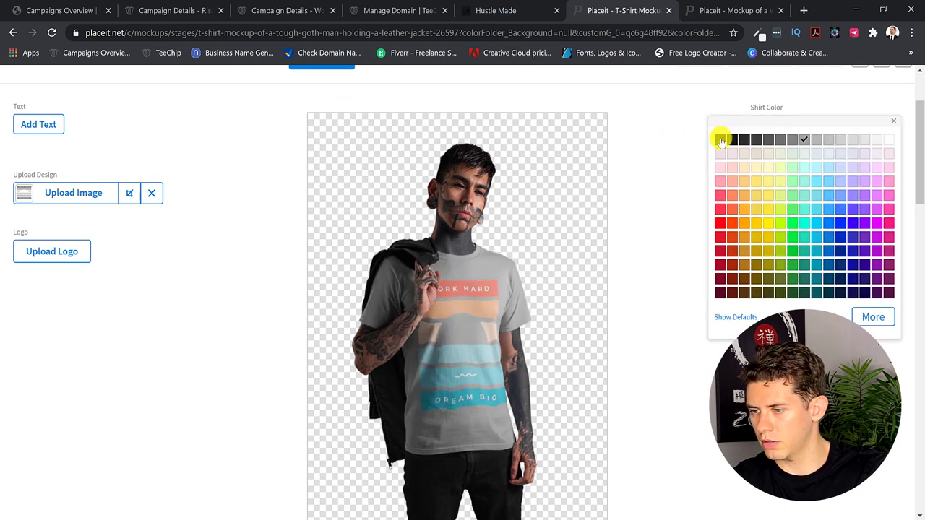
pyautogui.click(722, 140)
pyautogui.click(682, 112)
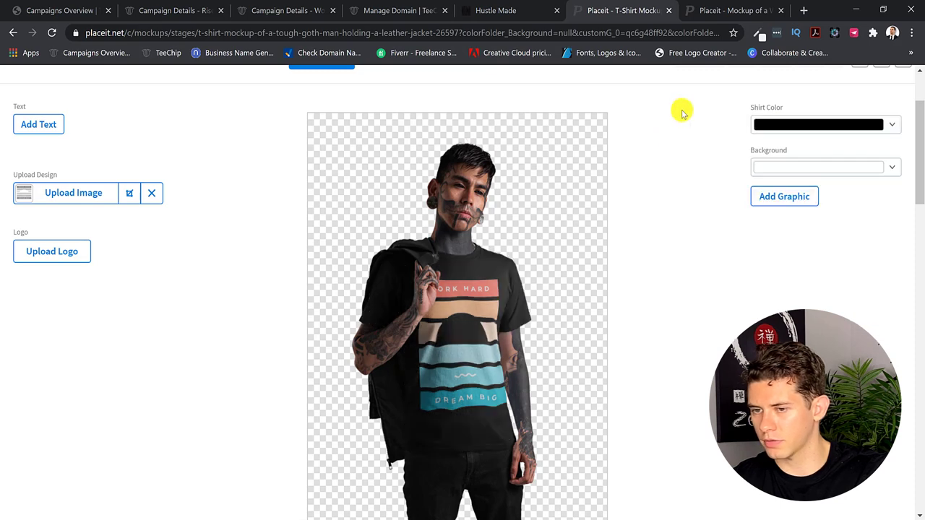
# Start the high-resolution download of the goth-man mockup, then bring up the woman crewneck mockup
pyautogui.scroll(2, 661, 188)
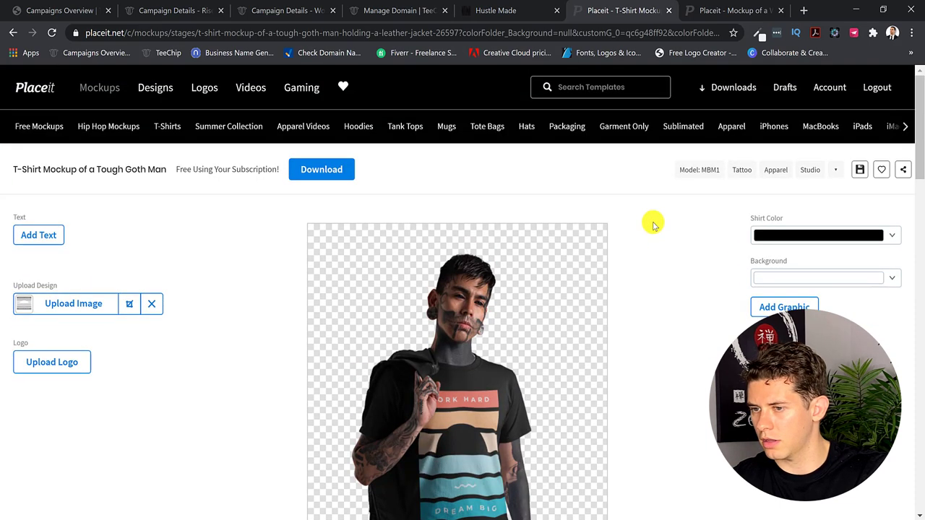
pyautogui.click(328, 171)
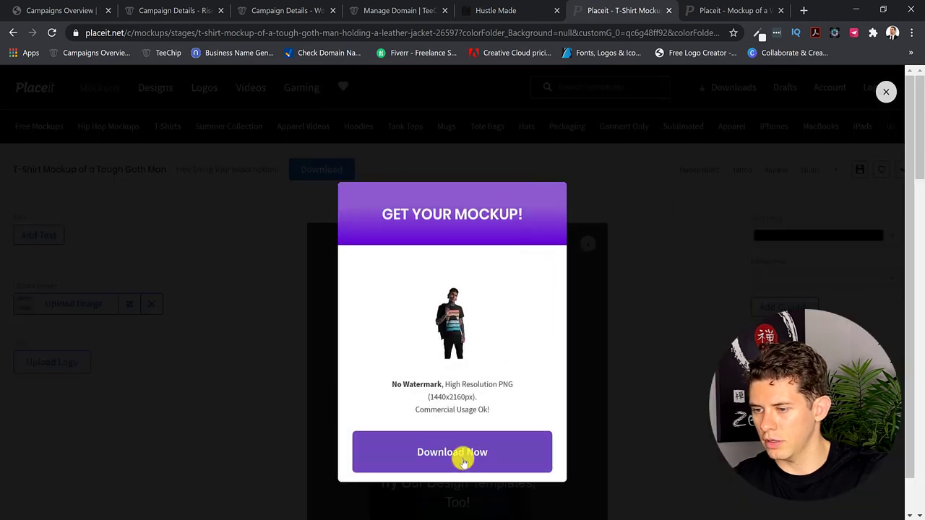
pyautogui.click(464, 463)
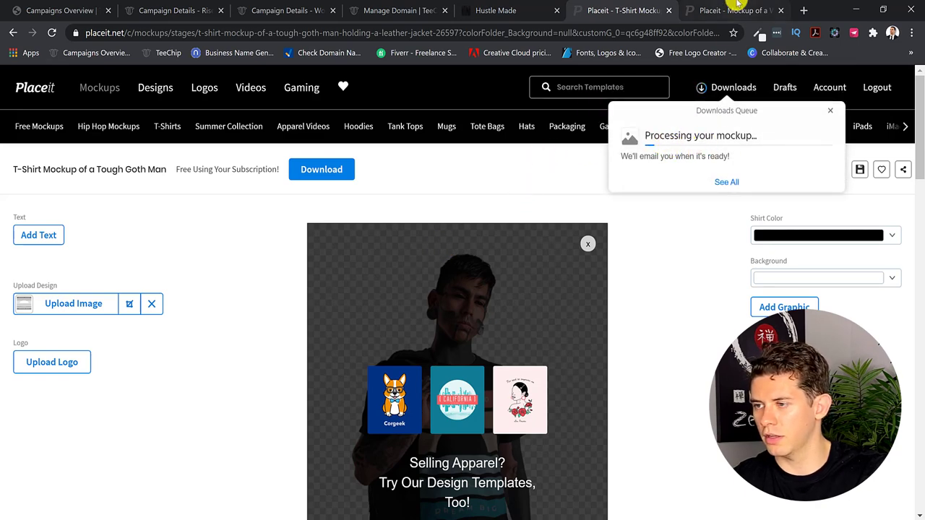
pyautogui.click(717, 13)
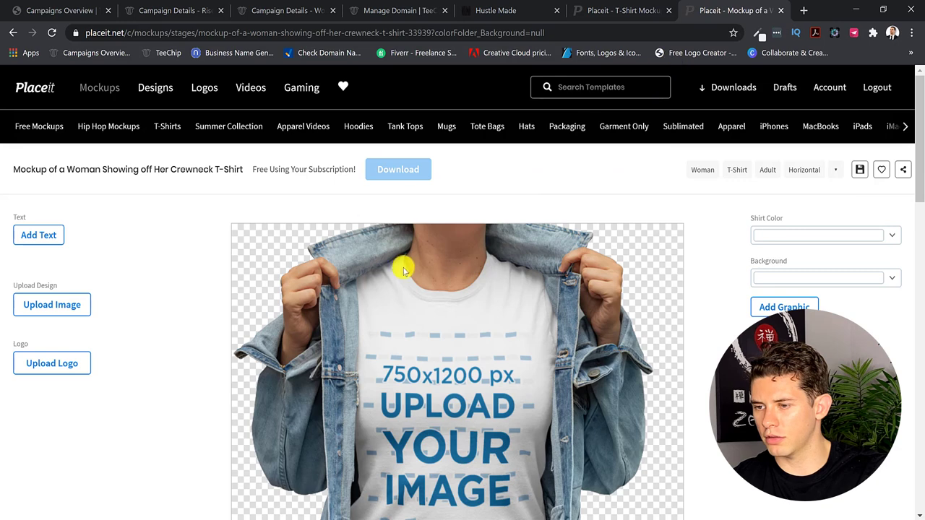
# Put the WAKE UP. PRAY. HUSTLE. design on the woman's crewneck and request the high-resolution download
pyautogui.scroll(-3, 431, 250)
pyautogui.scroll(3, 430, 248)
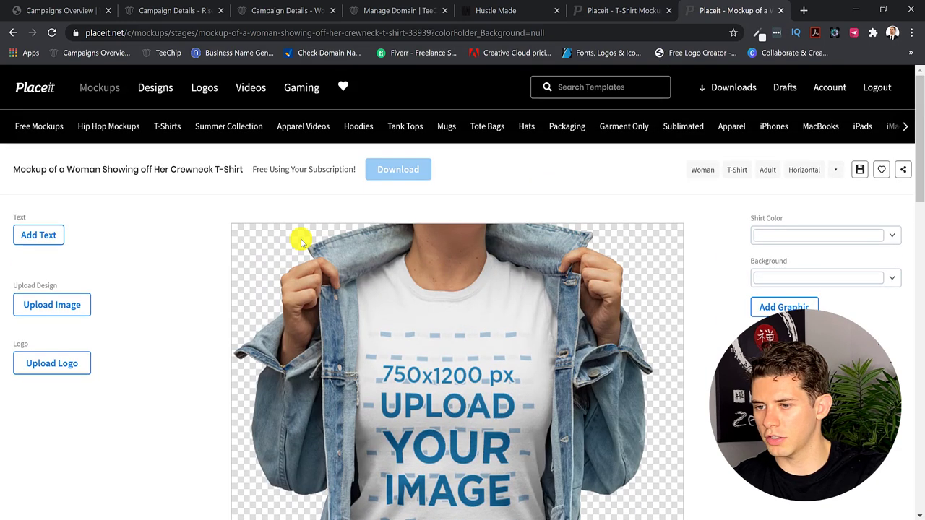
pyautogui.click(51, 301)
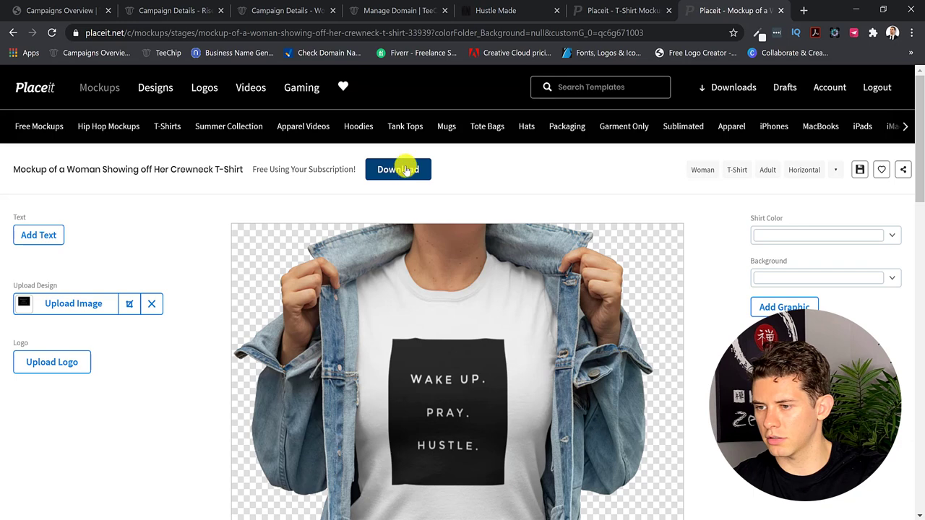
pyautogui.click(414, 172)
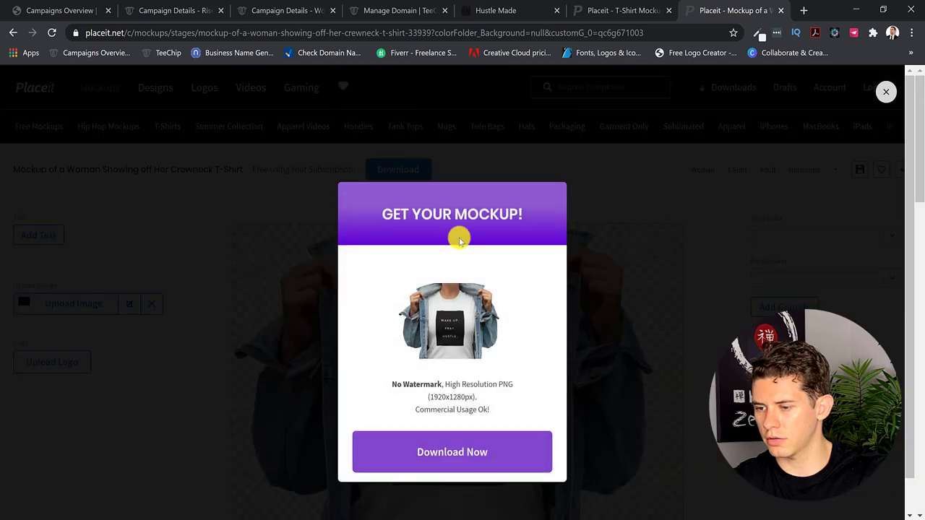
pyautogui.click(466, 461)
# Save the ready goth-man and woman mockups as PNGs to the Desktop
pyautogui.click(621, 9)
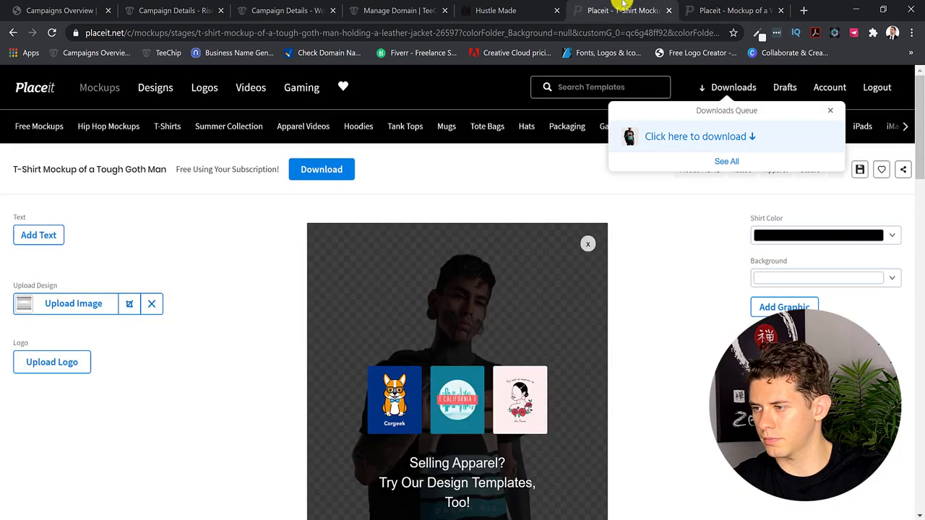
pyautogui.click(715, 136)
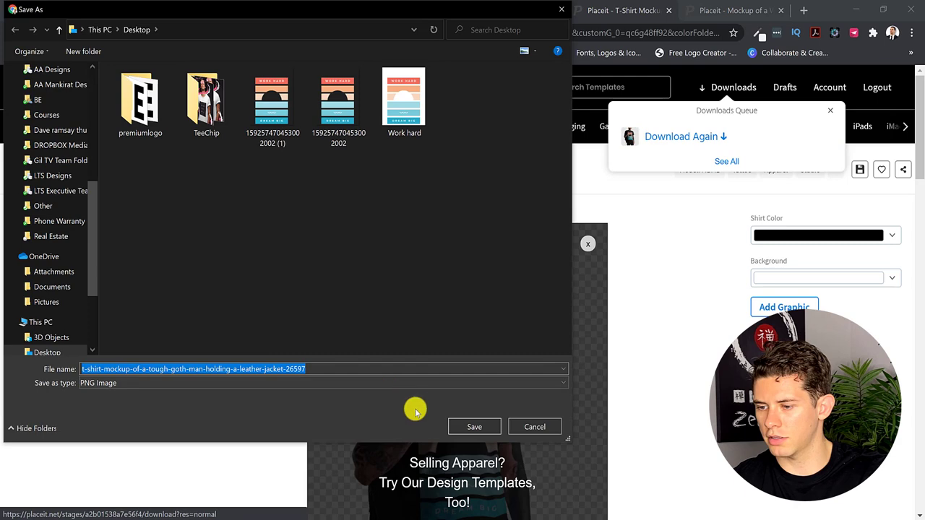
pyautogui.click(466, 428)
pyautogui.click(692, 16)
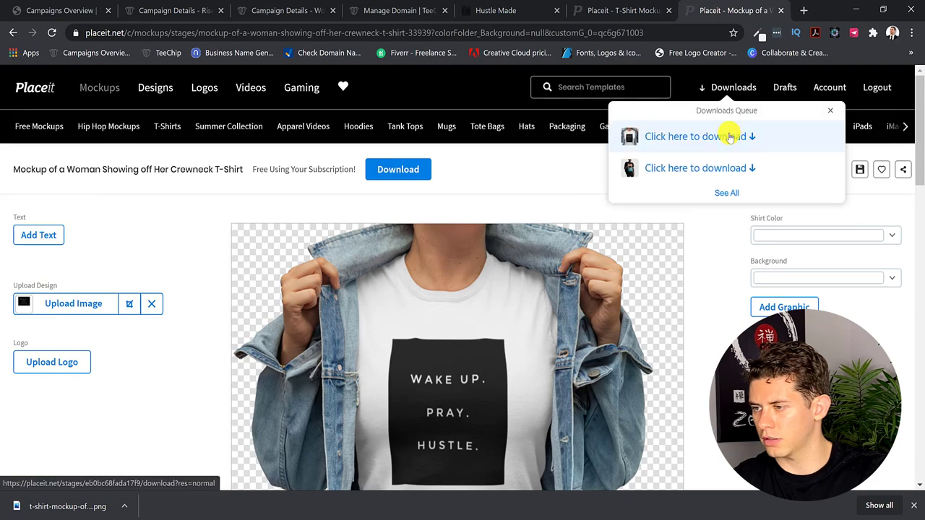
pyautogui.click(731, 137)
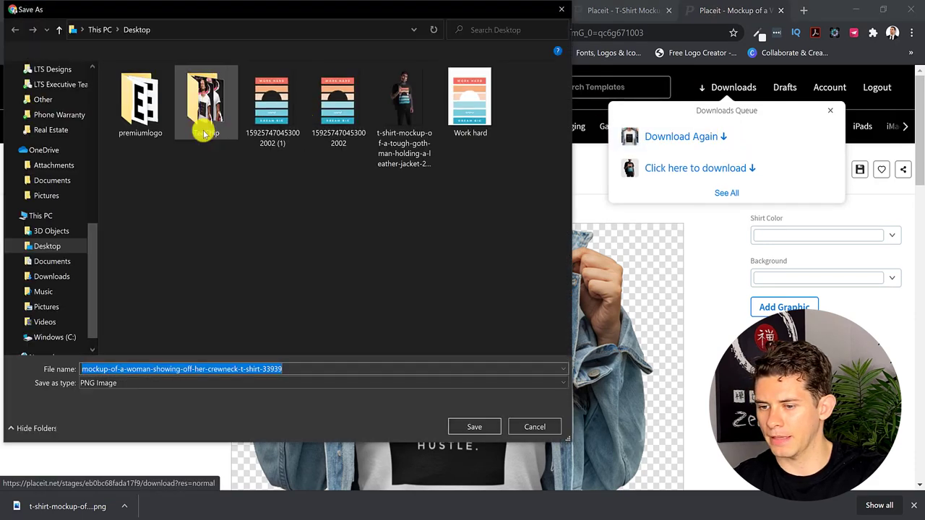
pyautogui.click(471, 429)
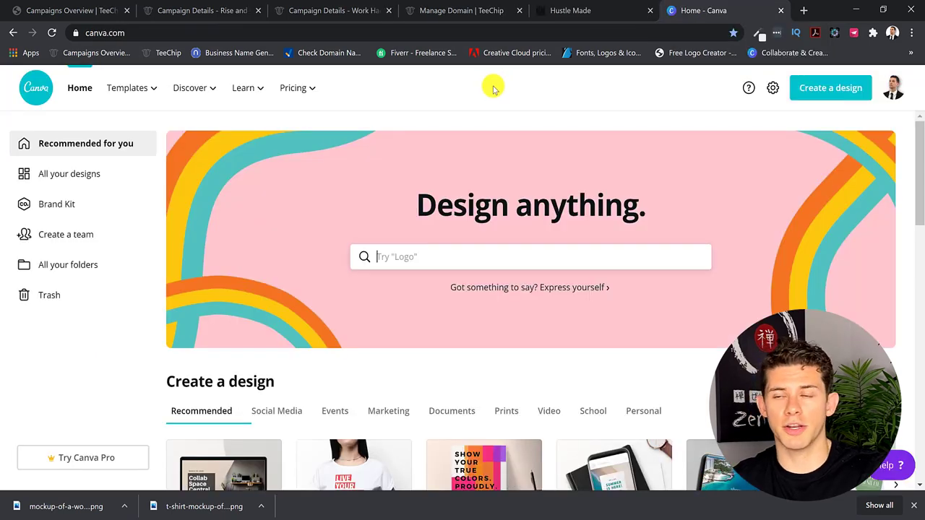
# Create a blank custom-size Canva design of 1127 × 204 px
pyautogui.click(844, 88)
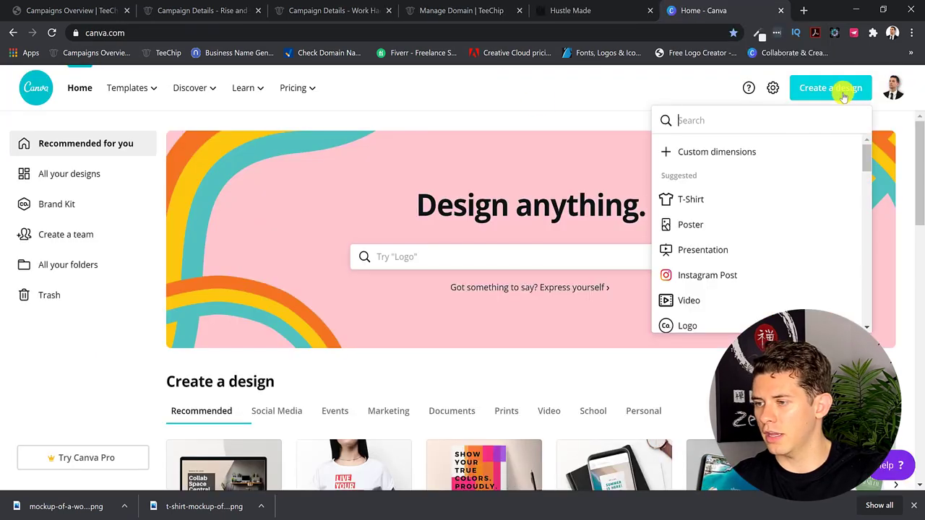
pyautogui.click(712, 154)
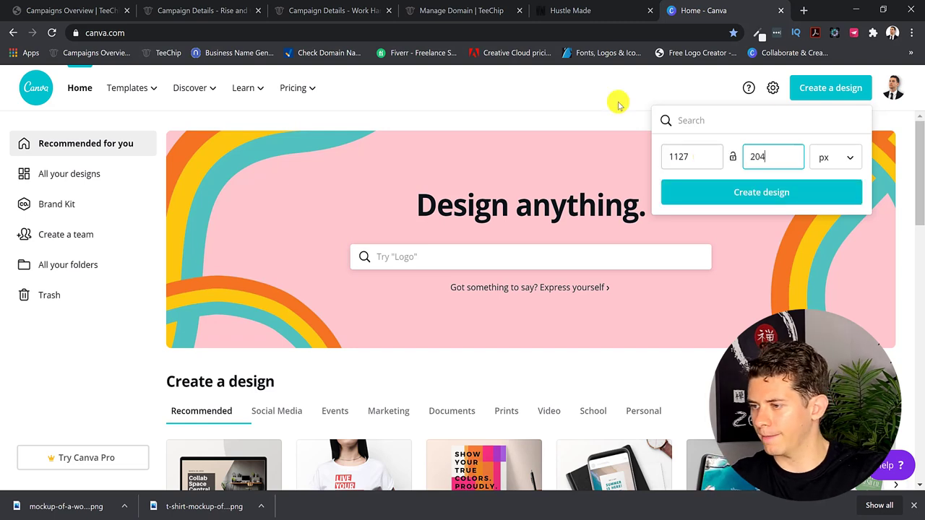
pyautogui.click(750, 195)
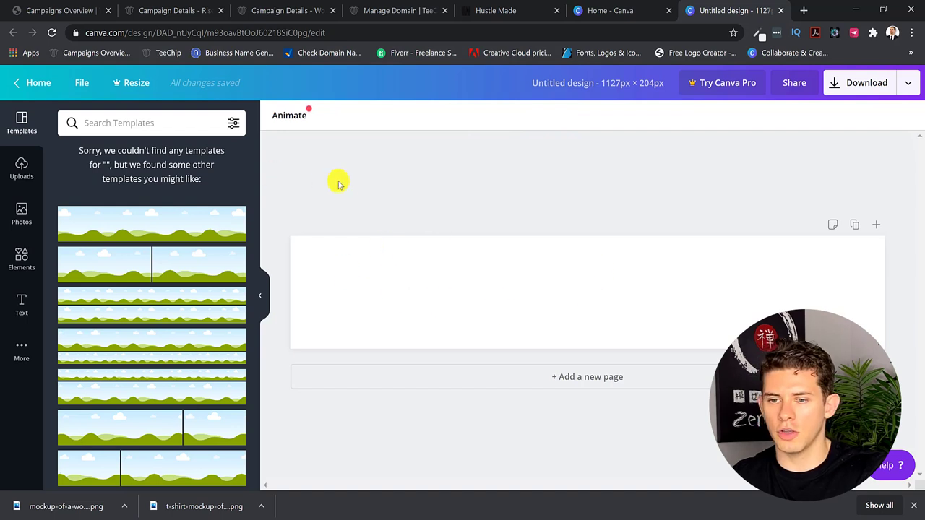
pyautogui.click(22, 213)
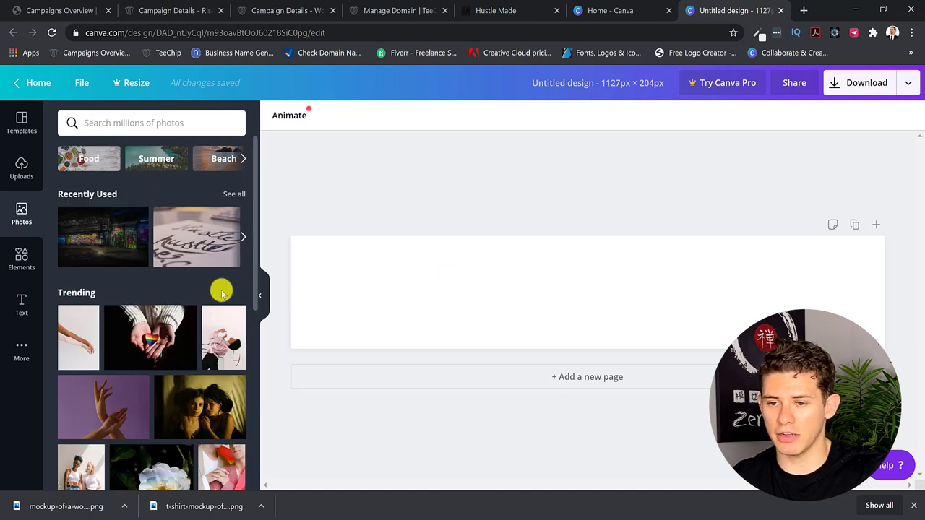
# Add the recently used graffiti photo and stretch it past the banner's full width
pyautogui.scroll(-8, 216, 296)
pyautogui.scroll(-3, 208, 305)
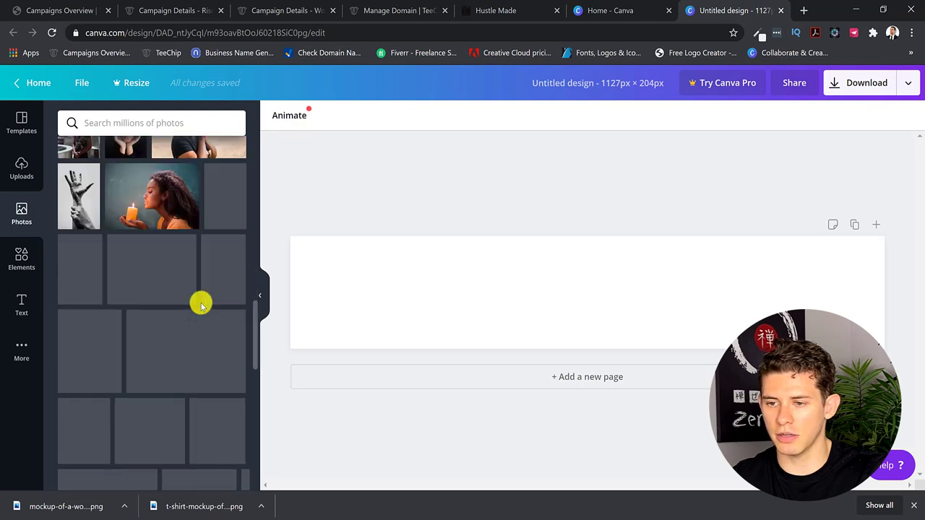
pyautogui.scroll(12, 201, 304)
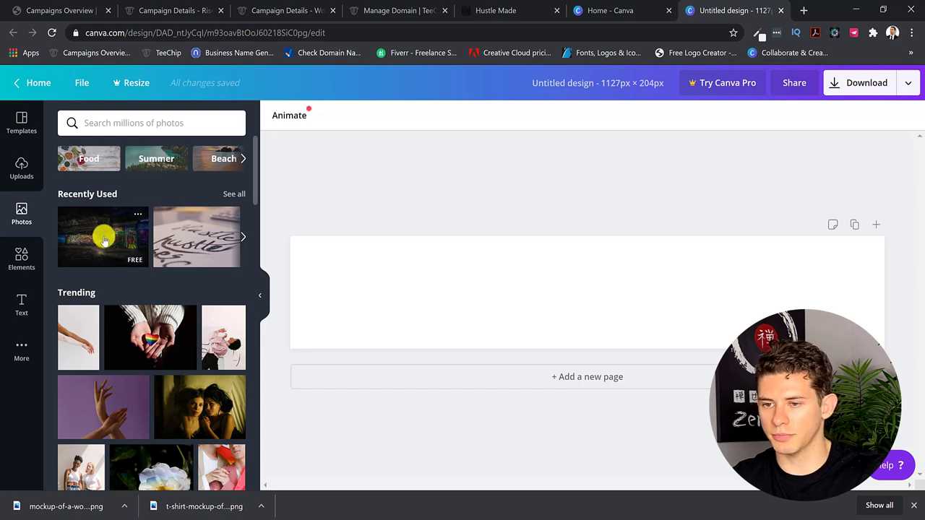
pyautogui.click(104, 238)
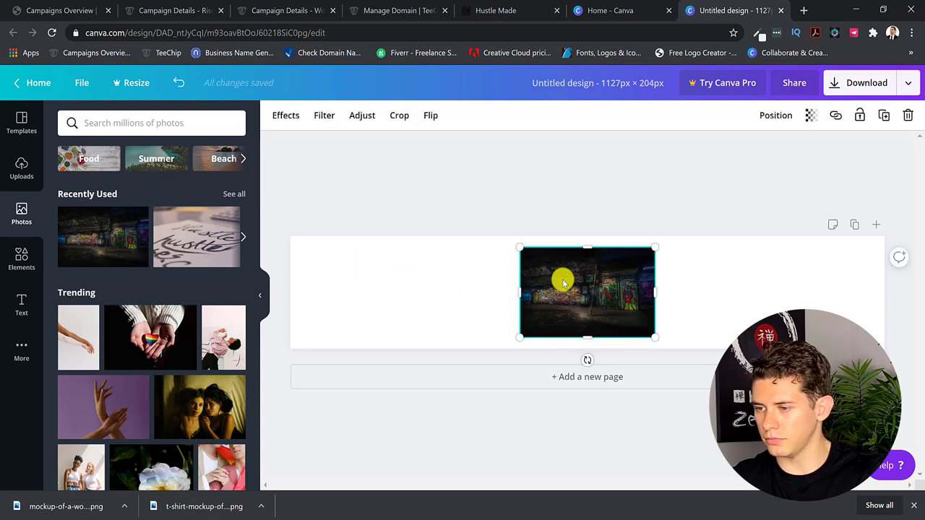
pyautogui.moveTo(562, 279); pyautogui.dragTo(329, 269)
pyautogui.moveTo(521, 361); pyautogui.dragTo(899, 475)
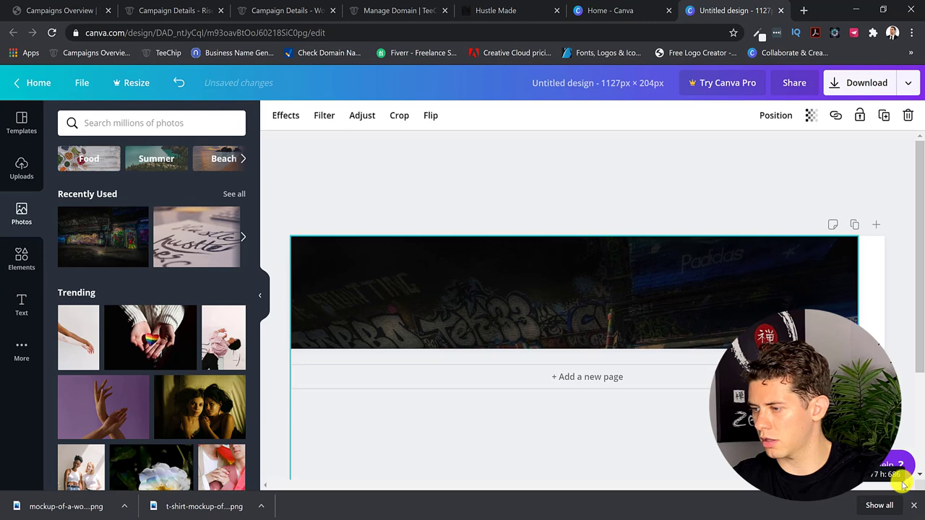
pyautogui.moveTo(865, 236); pyautogui.dragTo(883, 217)
pyautogui.moveTo(690, 310); pyautogui.dragTo(685, 168)
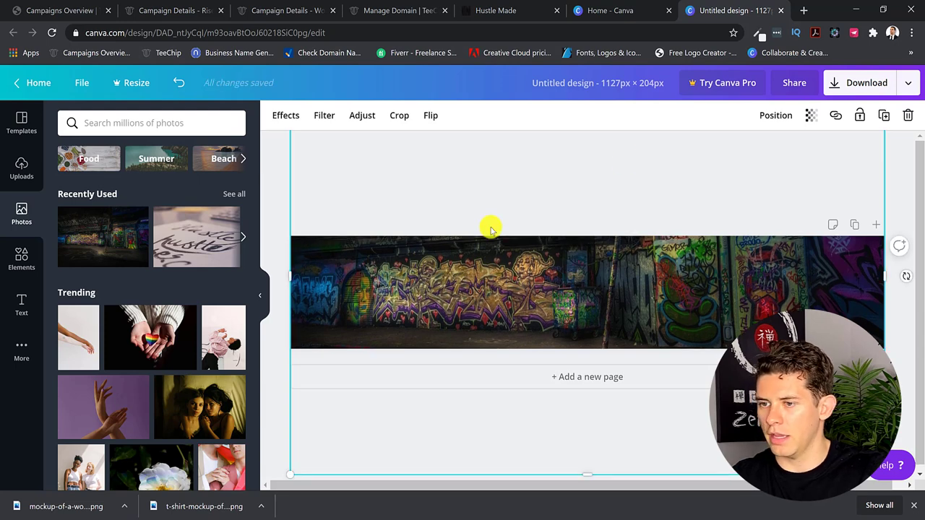
# Apply the Street filter to the graffiti photo, after briefly trying Greyscale
pyautogui.click(288, 117)
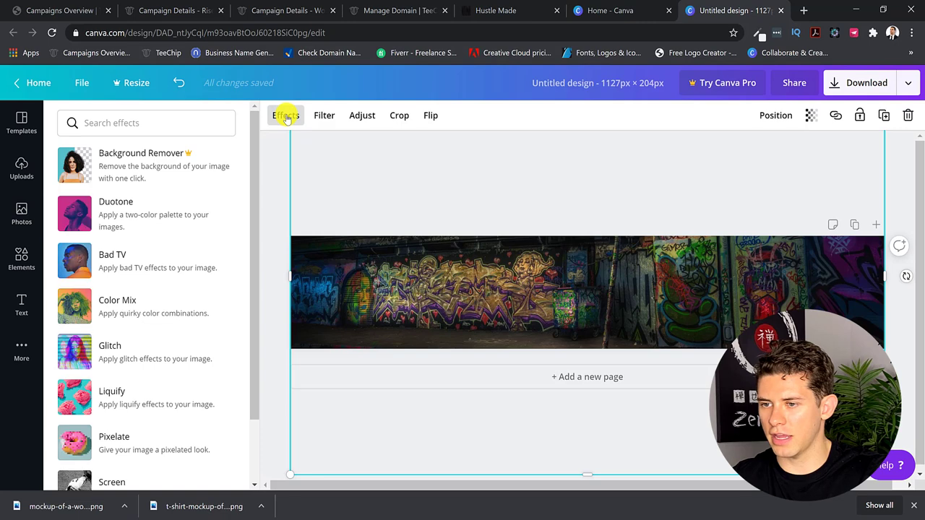
pyautogui.click(316, 117)
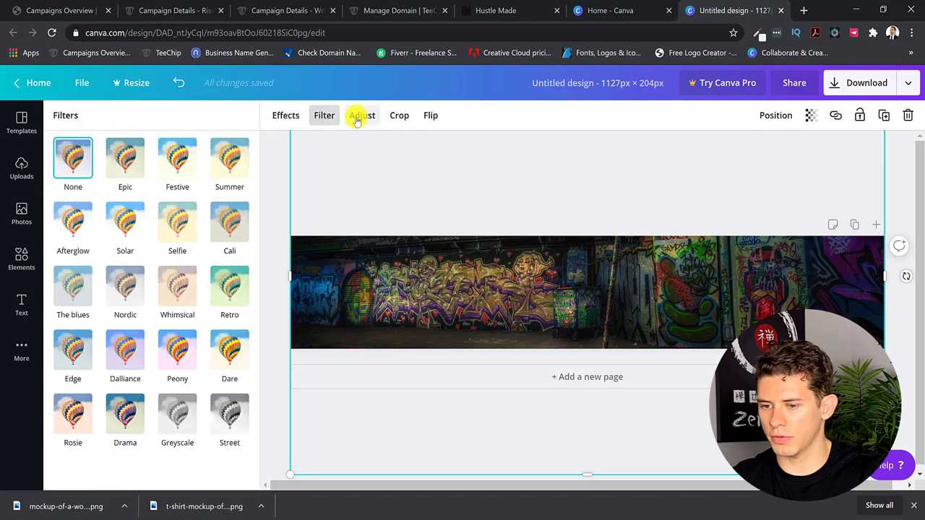
pyautogui.click(229, 419)
pyautogui.click(185, 421)
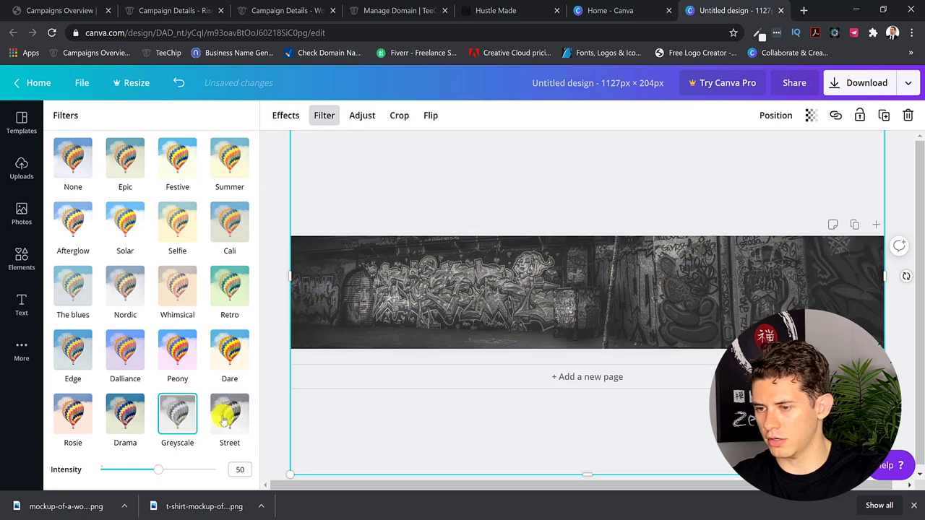
pyautogui.click(226, 421)
pyautogui.click(338, 134)
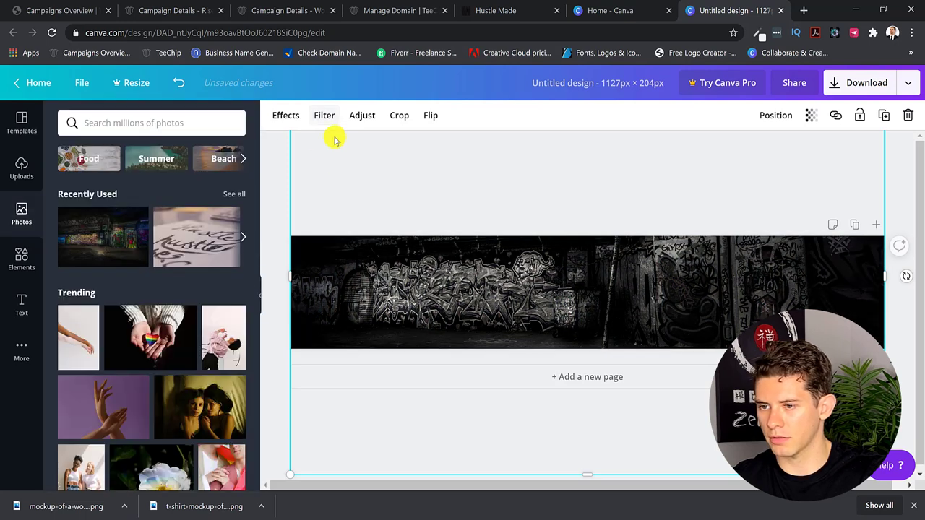
# Upload the goth-man T-shirt mockup from the Desktop to Canva
pyautogui.click(23, 166)
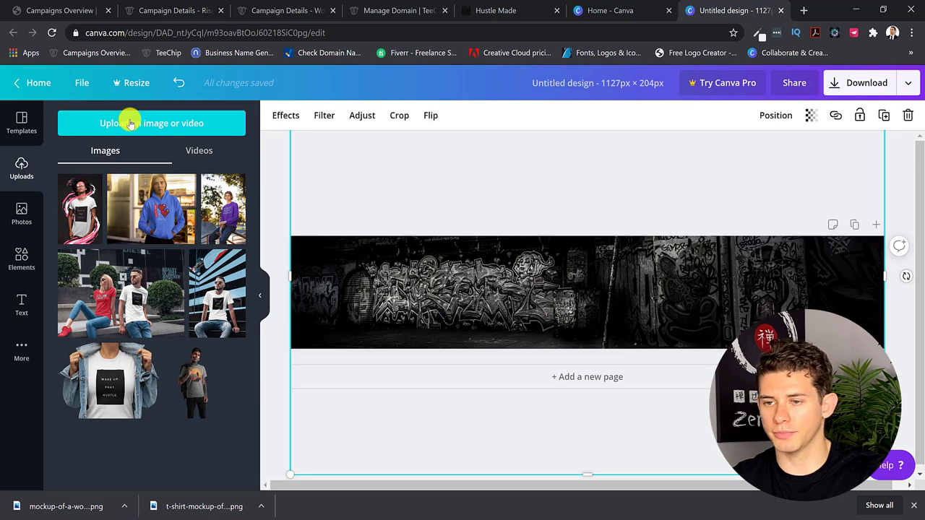
pyautogui.click(131, 124)
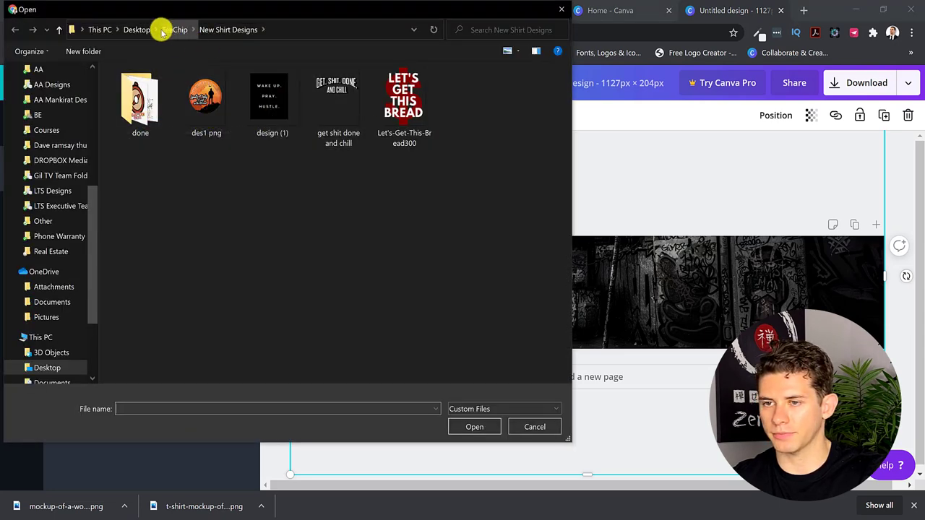
pyautogui.click(138, 30)
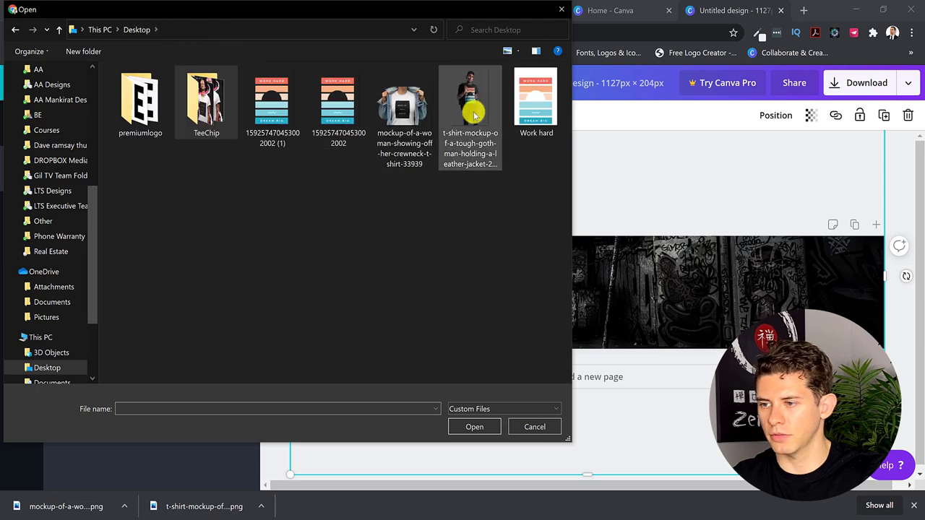
pyautogui.doubleClick(473, 116)
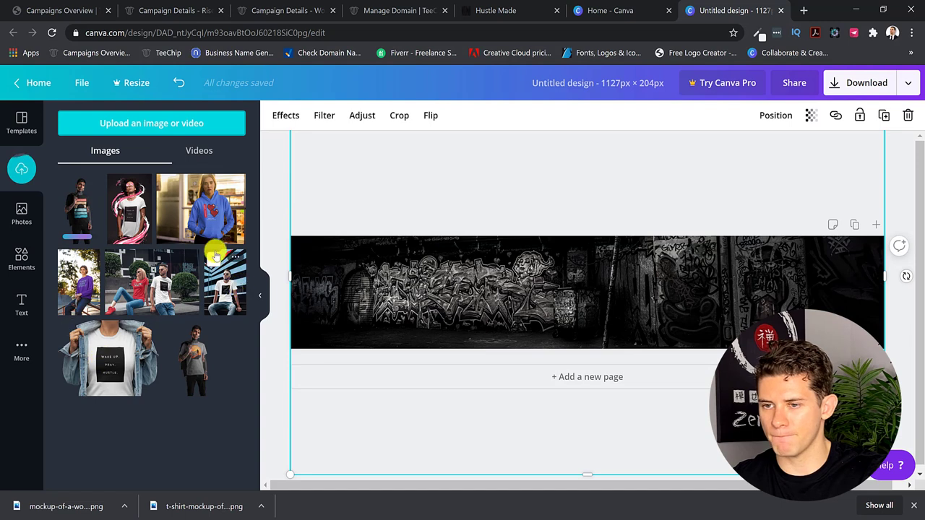
# Place the goth-man mockup on the banner's right side and fine-tune its size and position
pyautogui.click(82, 217)
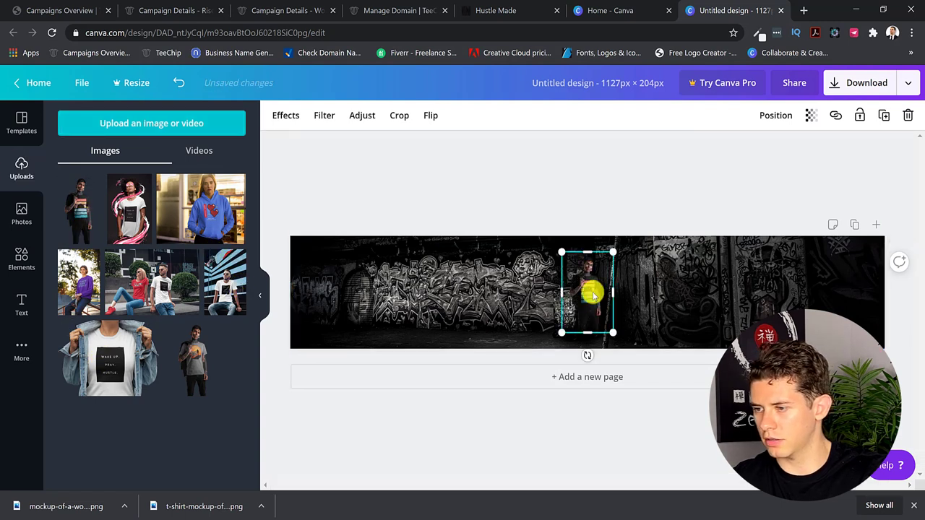
pyautogui.moveTo(613, 253); pyautogui.dragTo(811, 138)
pyautogui.moveTo(642, 271); pyautogui.dragTo(743, 308)
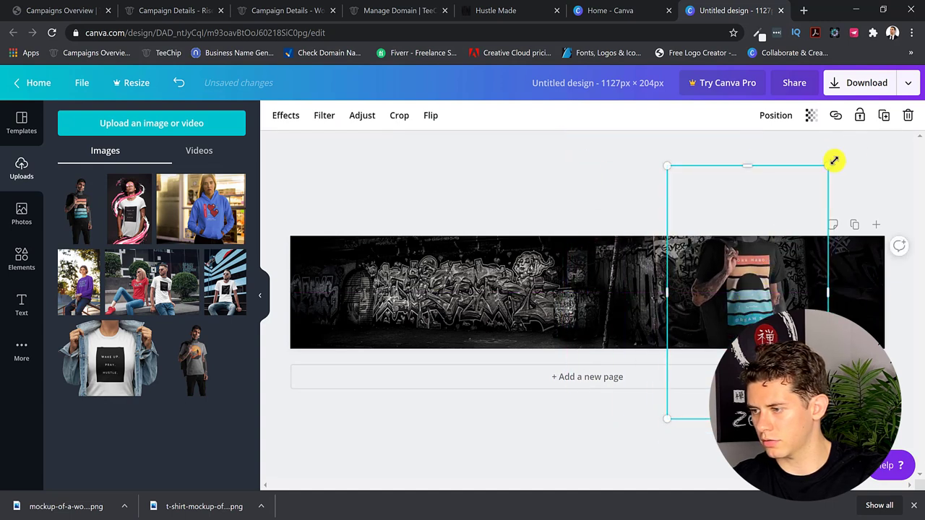
pyautogui.moveTo(834, 161); pyautogui.dragTo(864, 138)
pyautogui.moveTo(758, 296); pyautogui.dragTo(754, 327)
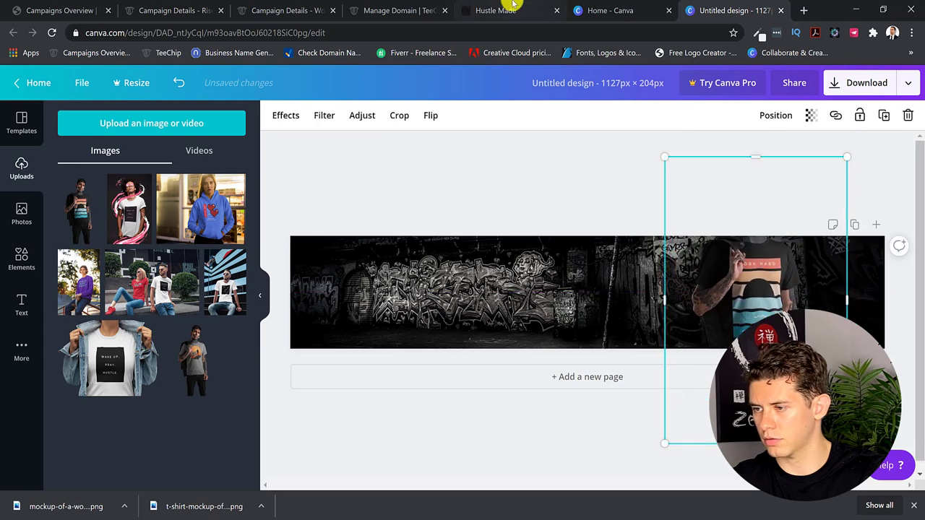
pyautogui.click(513, 7)
pyautogui.click(723, 7)
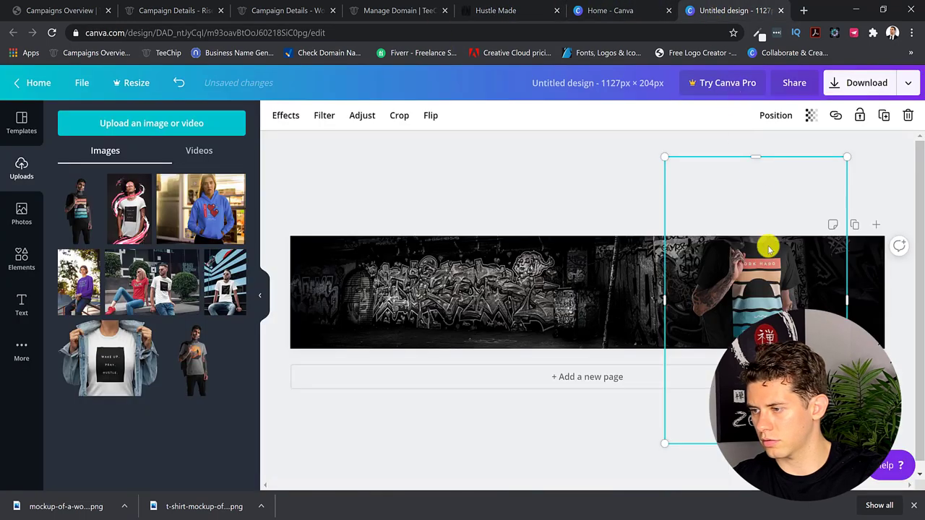
pyautogui.moveTo(766, 275); pyautogui.dragTo(756, 271)
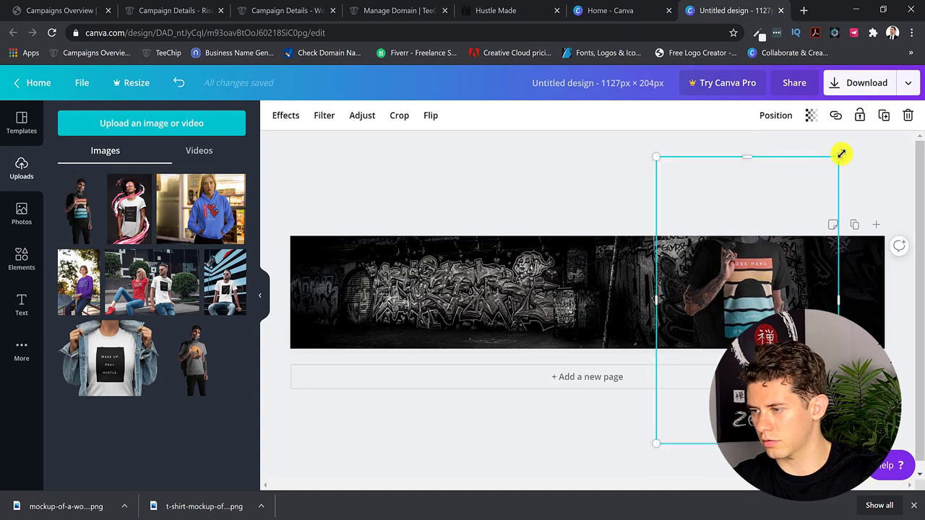
pyautogui.moveTo(842, 154); pyautogui.dragTo(832, 159)
pyautogui.moveTo(766, 268); pyautogui.dragTo(749, 274)
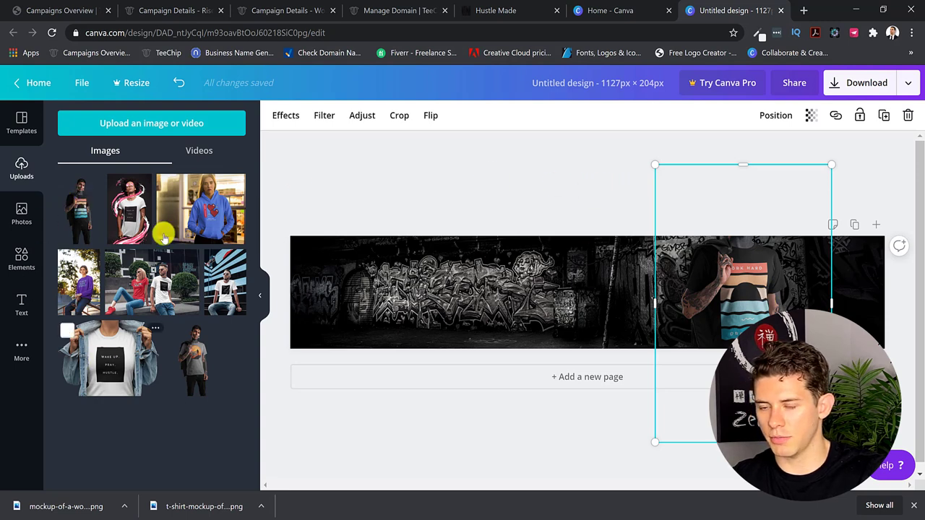
# Add the denim-jacket tee photo at the banner's left end, enlarged to the banner's height
pyautogui.moveTo(90, 362); pyautogui.dragTo(353, 252)
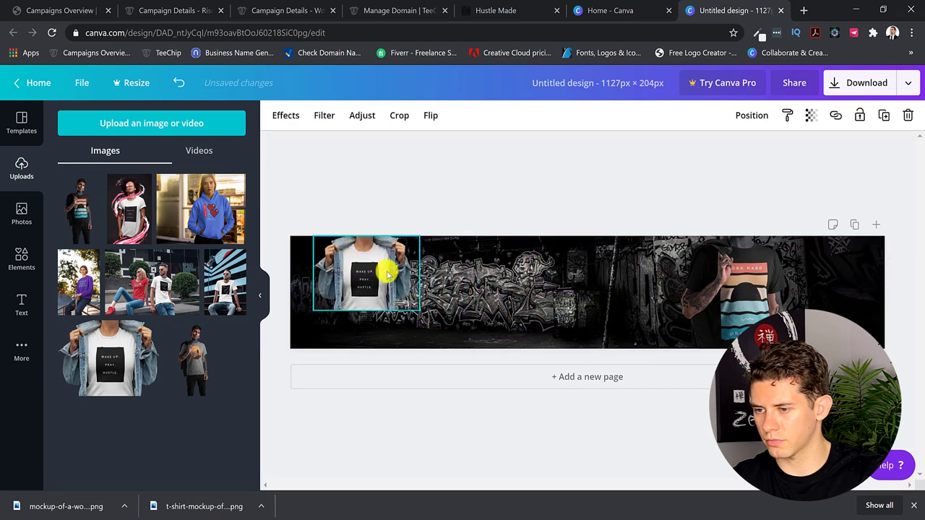
pyautogui.moveTo(433, 324); pyautogui.dragTo(482, 360)
pyautogui.moveTo(428, 283); pyautogui.dragTo(421, 284)
pyautogui.click(526, 168)
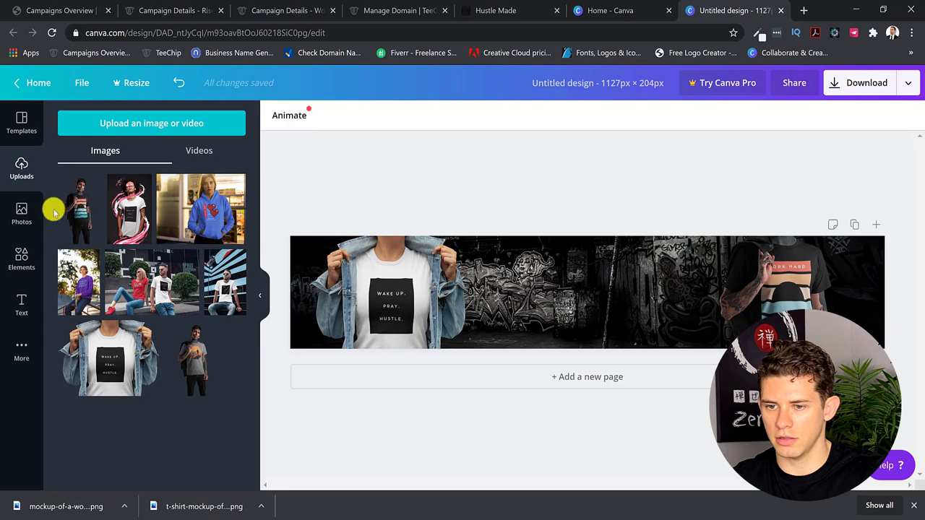
# Add the BABY BOY text template to the banner
pyautogui.click(22, 304)
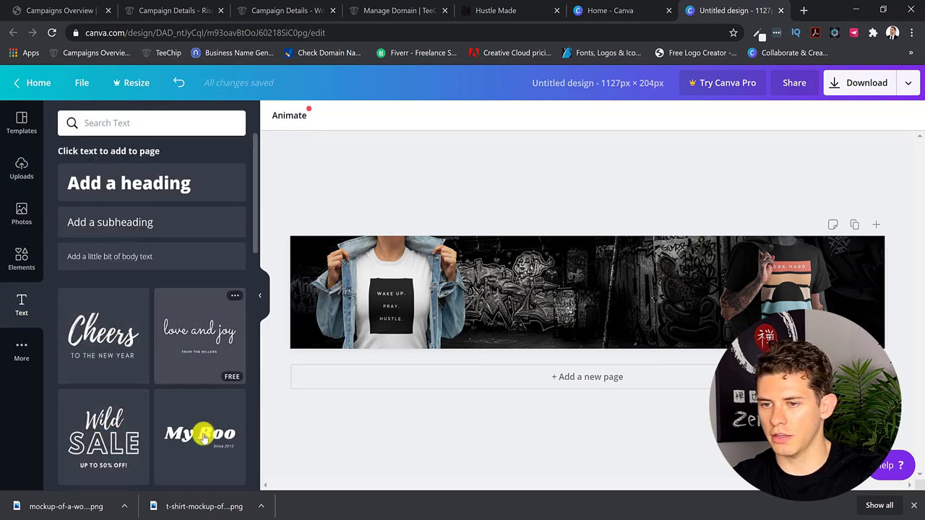
pyautogui.scroll(-3, 176, 370)
pyautogui.scroll(3, 170, 347)
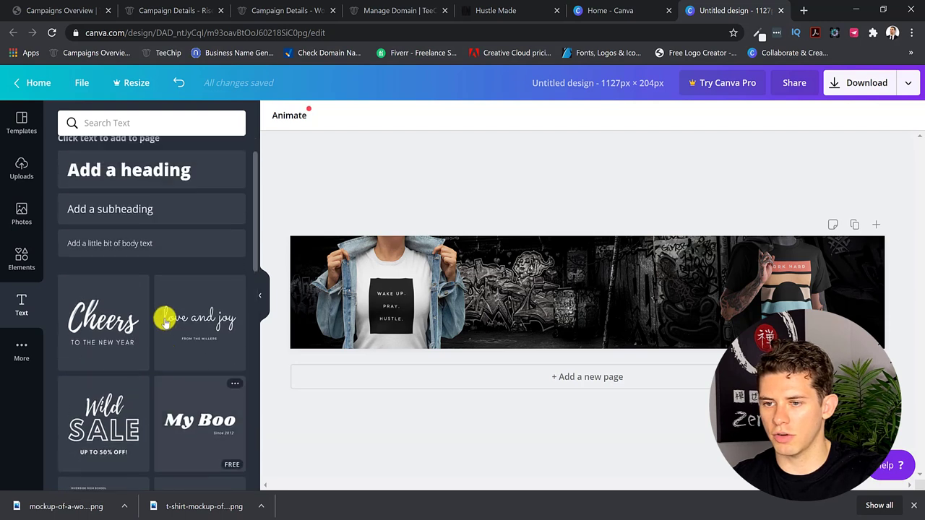
pyautogui.scroll(1, 165, 322)
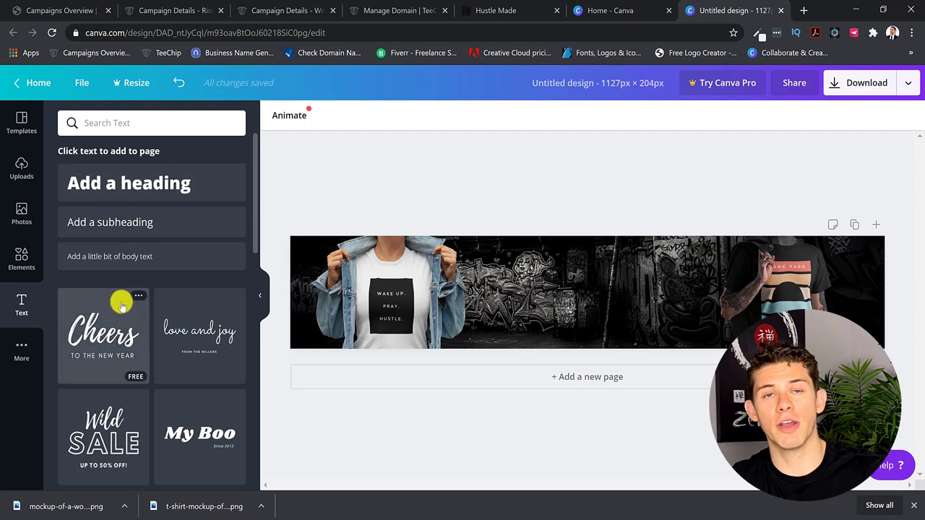
pyautogui.scroll(-6, 159, 309)
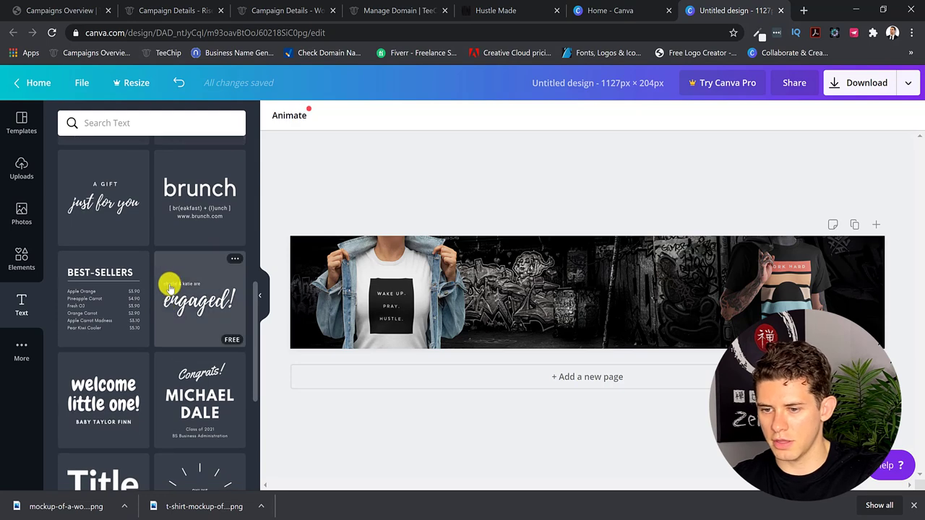
pyautogui.scroll(-3, 166, 304)
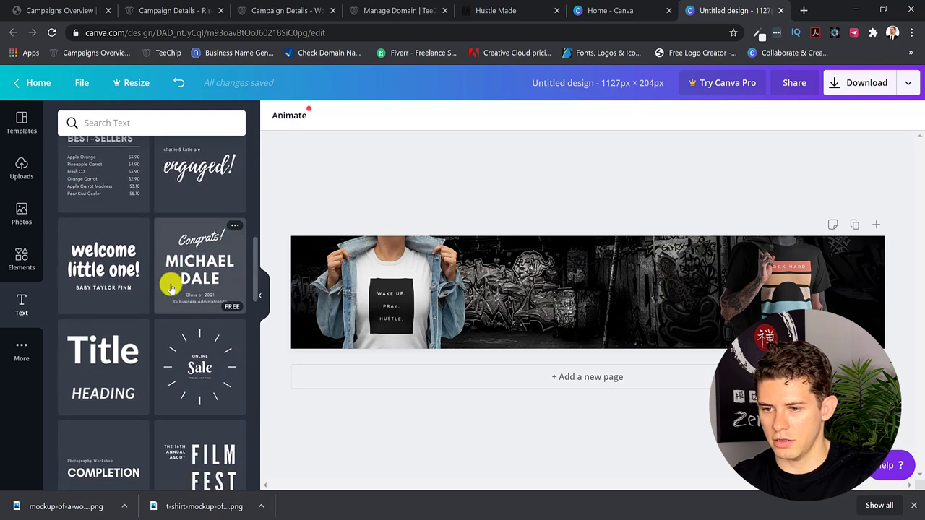
pyautogui.scroll(-2, 172, 288)
pyautogui.scroll(-6, 172, 288)
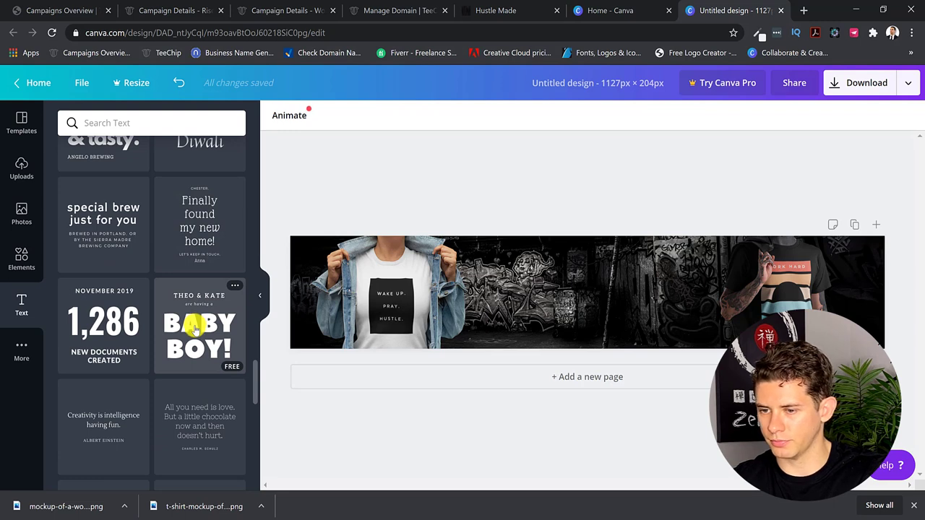
pyautogui.click(195, 329)
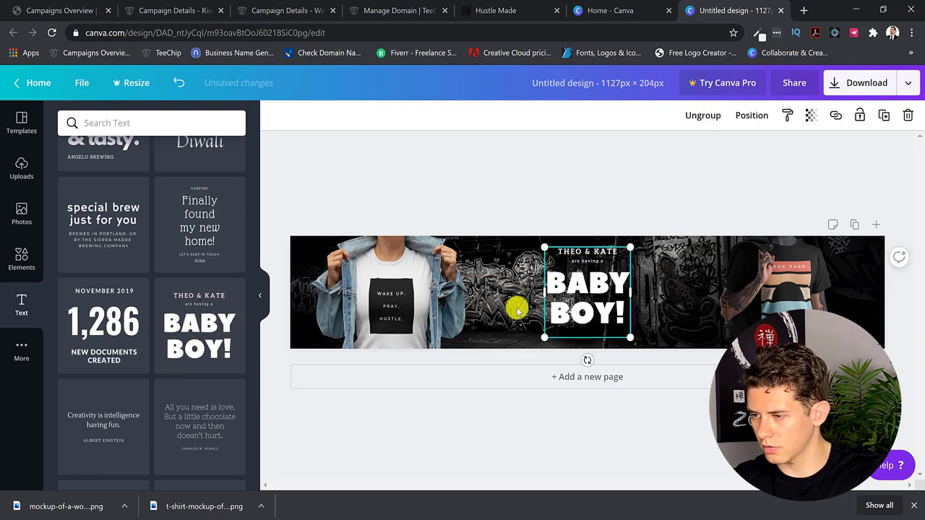
# Rewrite the template lines to STREETWEAR and HUSTLE, widening HUSTLE onto one line
pyautogui.click(591, 286)
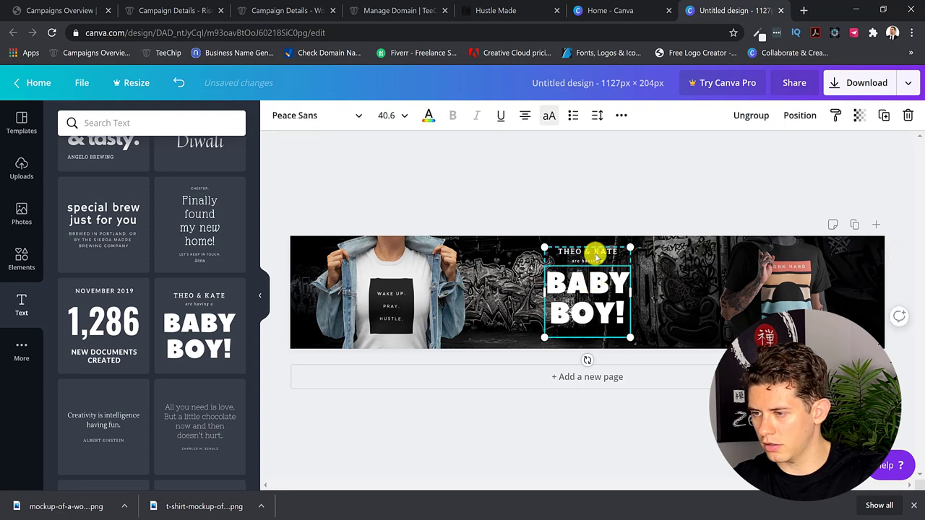
pyautogui.click(596, 252)
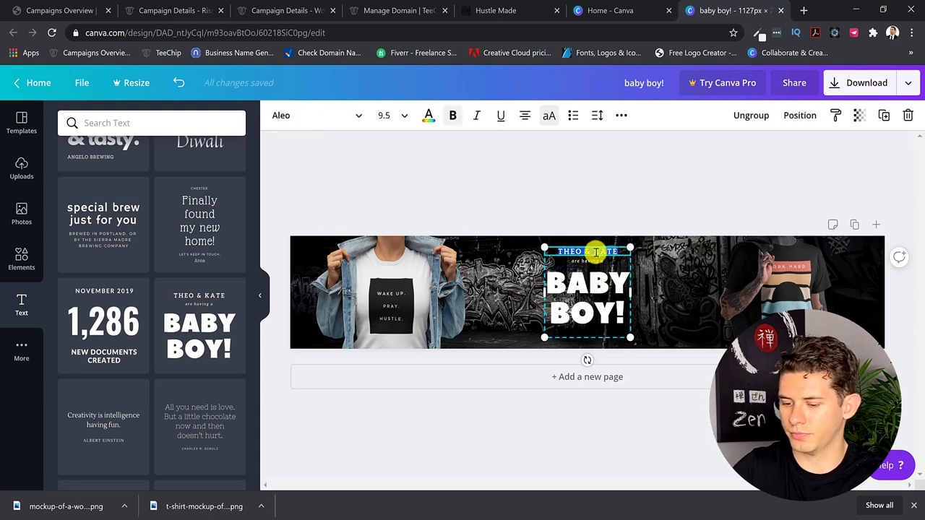
pyautogui.write('STREETWEAR')
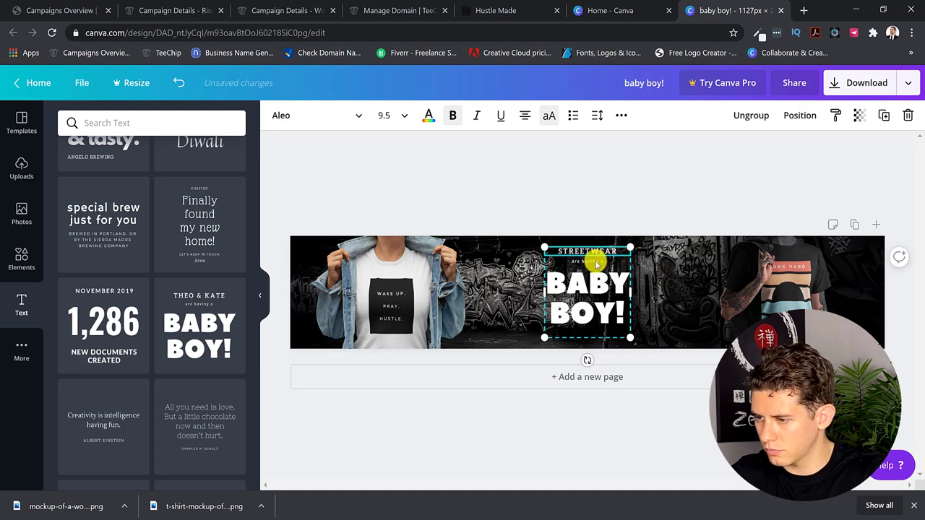
pyautogui.click(595, 263)
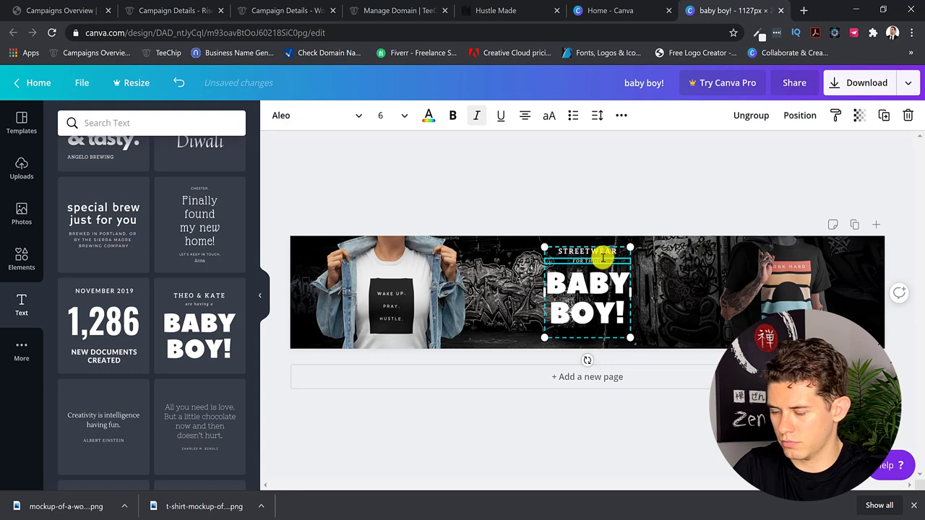
pyautogui.click(584, 298)
pyautogui.doubleClick(589, 289)
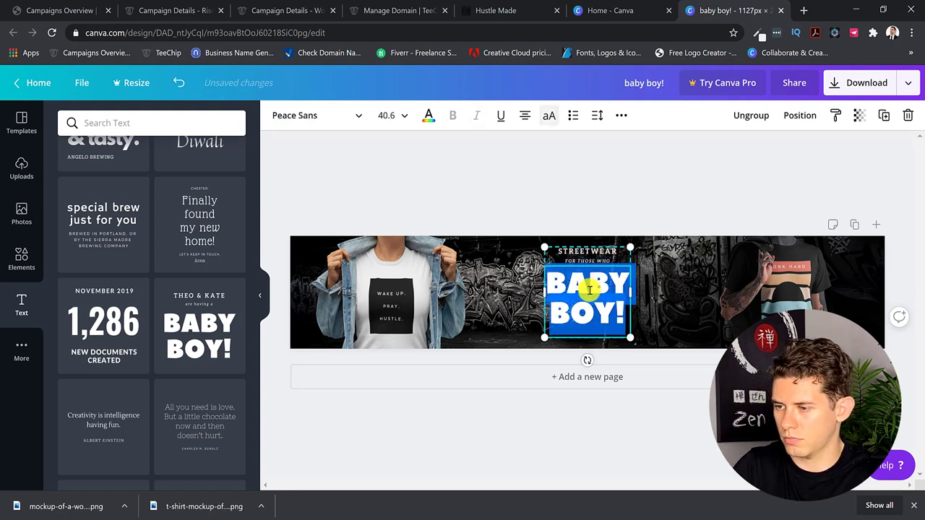
pyautogui.write('HUSTLE')
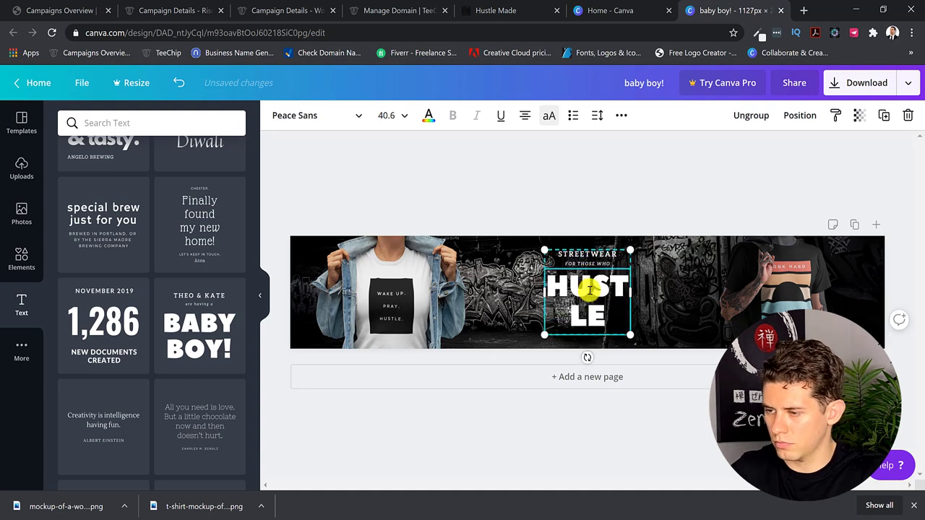
pyautogui.moveTo(631, 293); pyautogui.dragTo(713, 289)
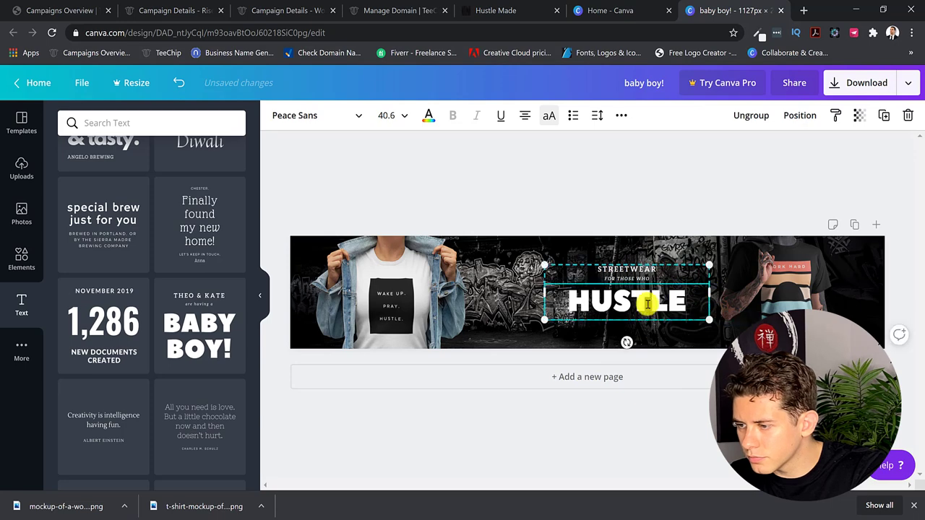
# Scale up the STREETWEAR HUSTLE text group and centre it on the banner
pyautogui.moveTo(730, 339); pyautogui.dragTo(854, 379)
pyautogui.click(722, 188)
pyautogui.moveTo(681, 287); pyautogui.dragTo(579, 270)
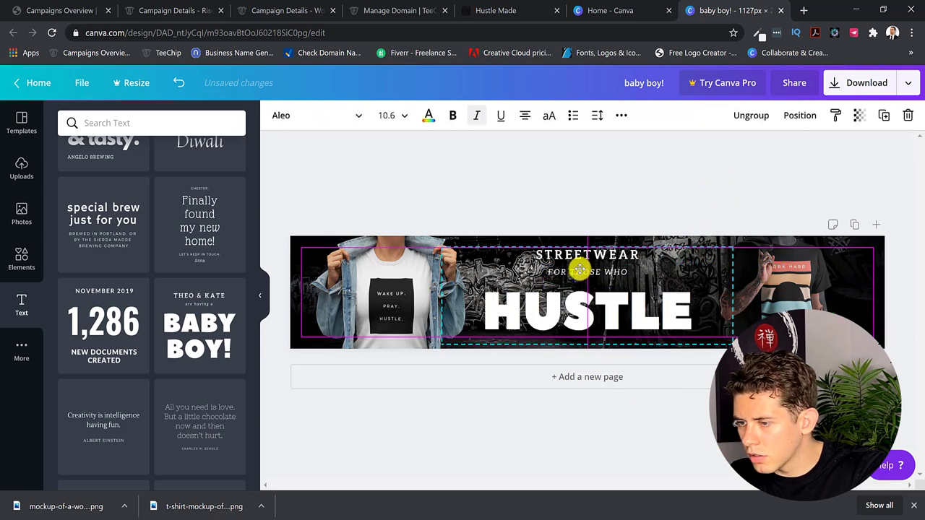
pyautogui.click(357, 117)
pyautogui.click(358, 117)
pyautogui.click(557, 273)
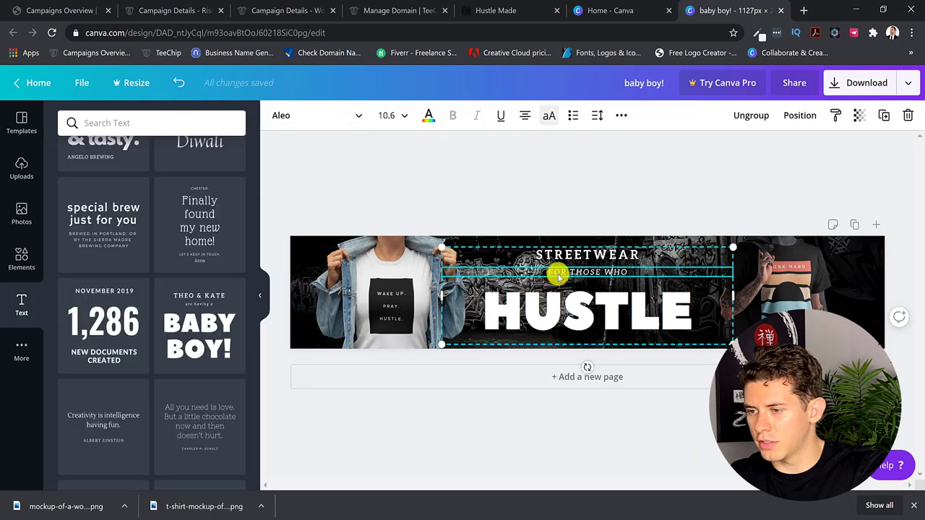
pyautogui.click(561, 305)
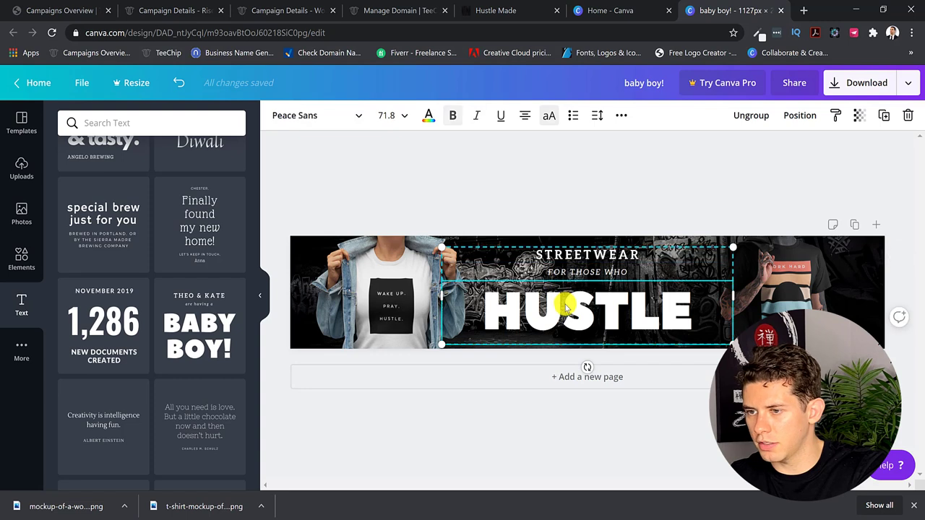
pyautogui.click(529, 195)
pyautogui.click(508, 271)
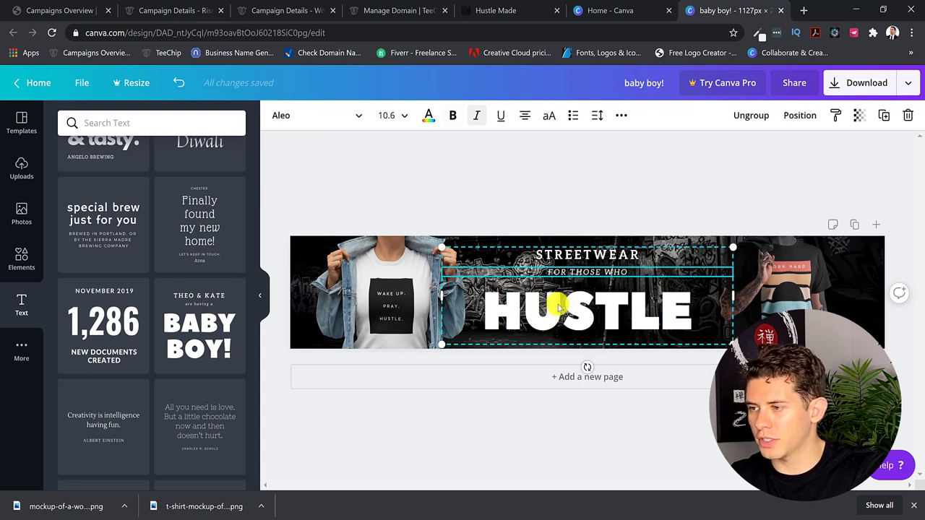
# Duplicate the text, colour the copy black and send it behind the white text
pyautogui.click(884, 115)
pyautogui.moveTo(582, 307); pyautogui.dragTo(587, 296)
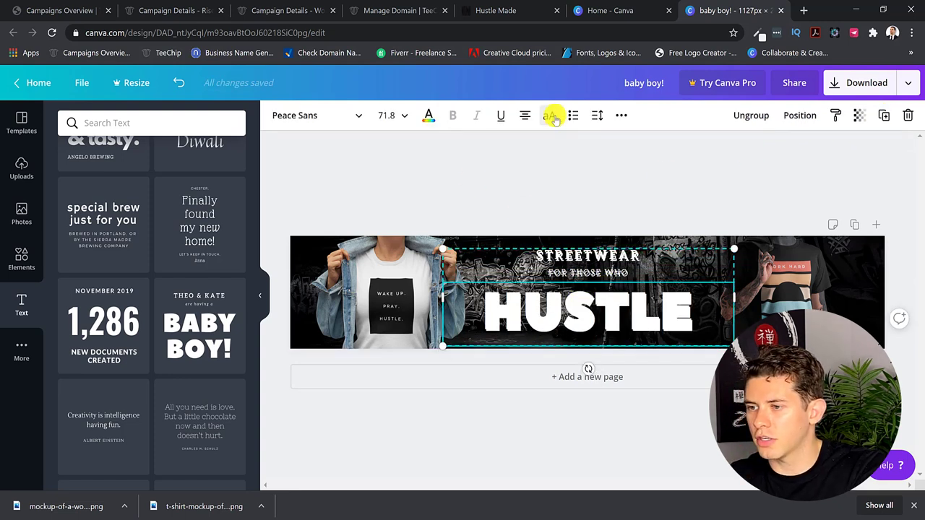
pyautogui.click(426, 116)
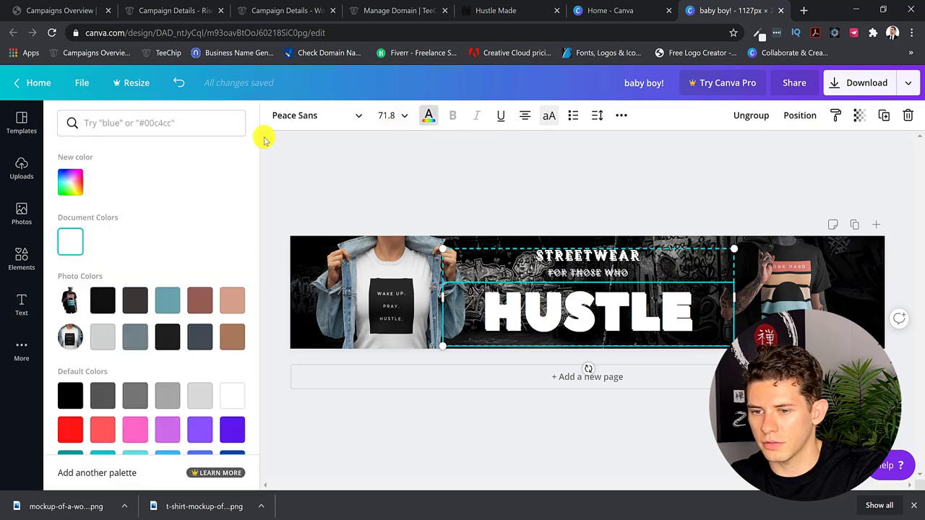
pyautogui.click(75, 403)
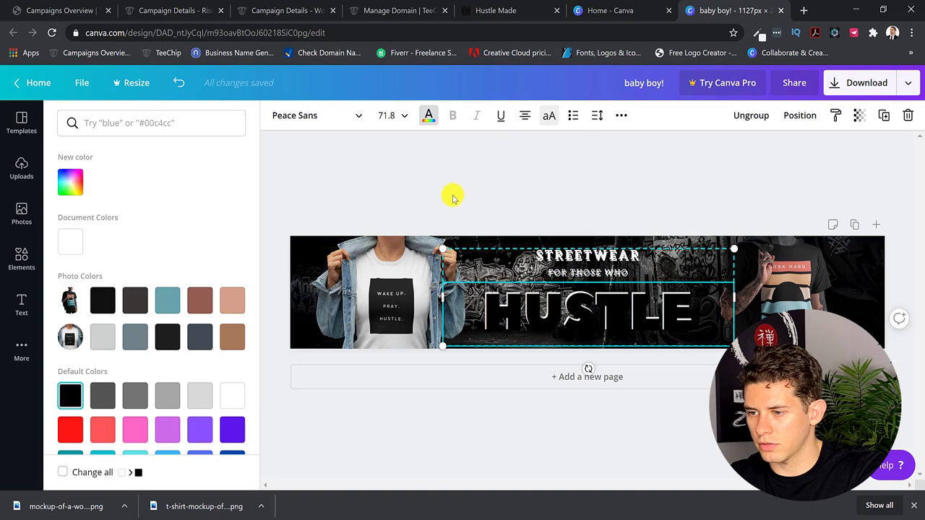
pyautogui.hotkey('ctrl', 'z')
pyautogui.hotkey('ctrl', 'z')
pyautogui.click(799, 116)
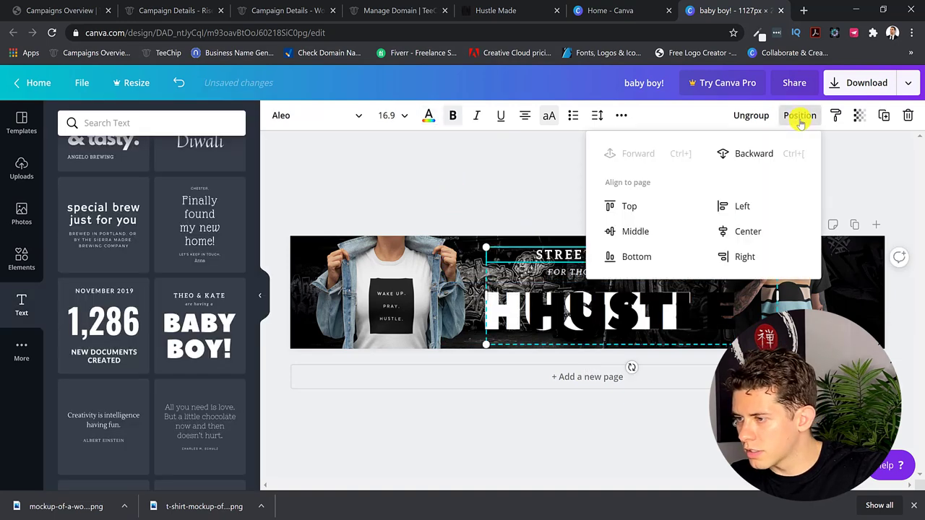
pyautogui.click(752, 151)
# Nudge the white HUSTLE text group two steps left
pyautogui.click(752, 305)
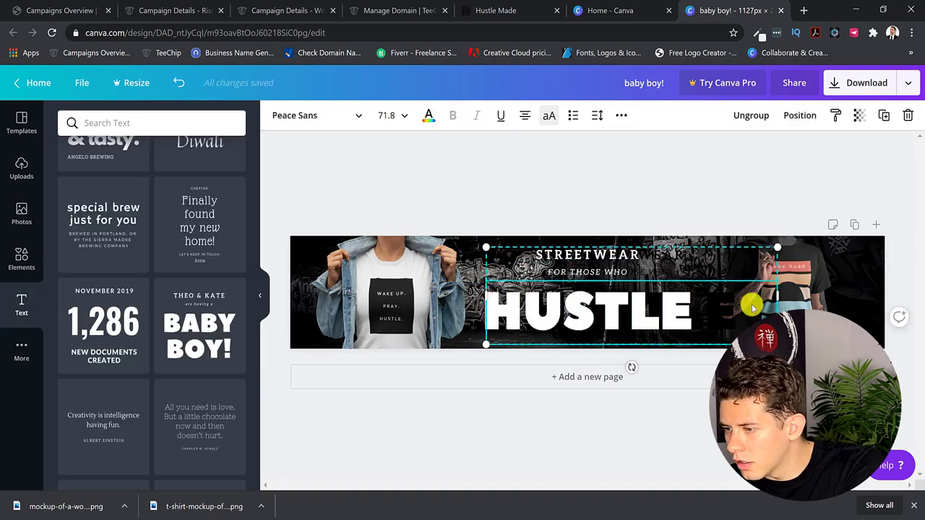
pyautogui.press('Left')
pyautogui.press('Left')
pyautogui.press('Left')
pyautogui.press('Left')
pyautogui.press('Left')
pyautogui.press('Left')
pyautogui.press('Left')
pyautogui.press('Left')
pyautogui.press('Left')
pyautogui.press('Left')
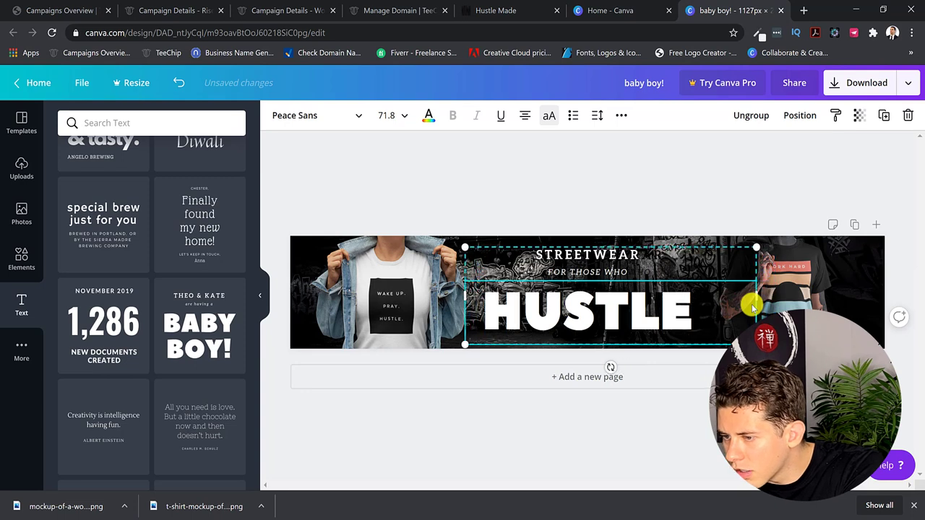
pyautogui.press('Left')
pyautogui.press('Left')
pyautogui.press('Left')
pyautogui.press('Left')
pyautogui.press('Left')
pyautogui.press('Left')
pyautogui.press('Left')
pyautogui.press('Left')
pyautogui.press('Left')
pyautogui.press('Left')
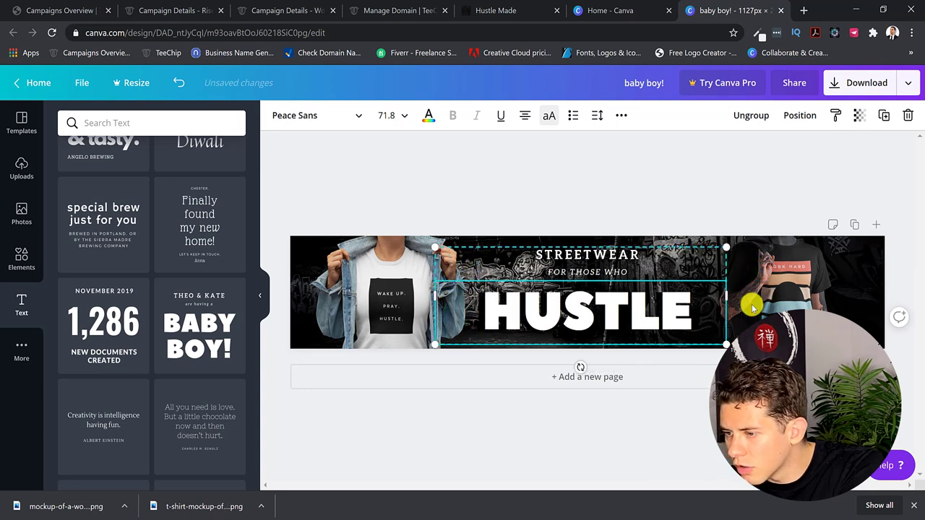
pyautogui.click(683, 185)
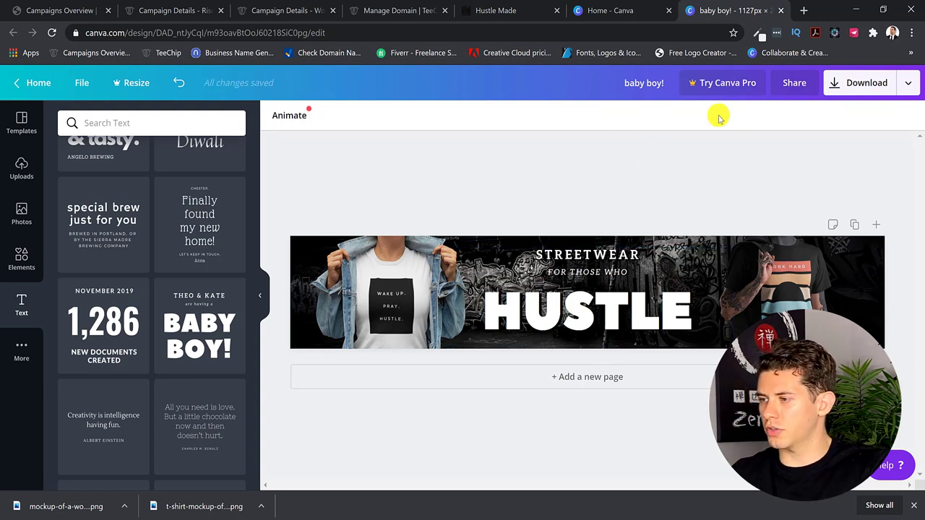
# Download the HUSTLE banner with the file type switched from PNG to JPG
pyautogui.click(877, 85)
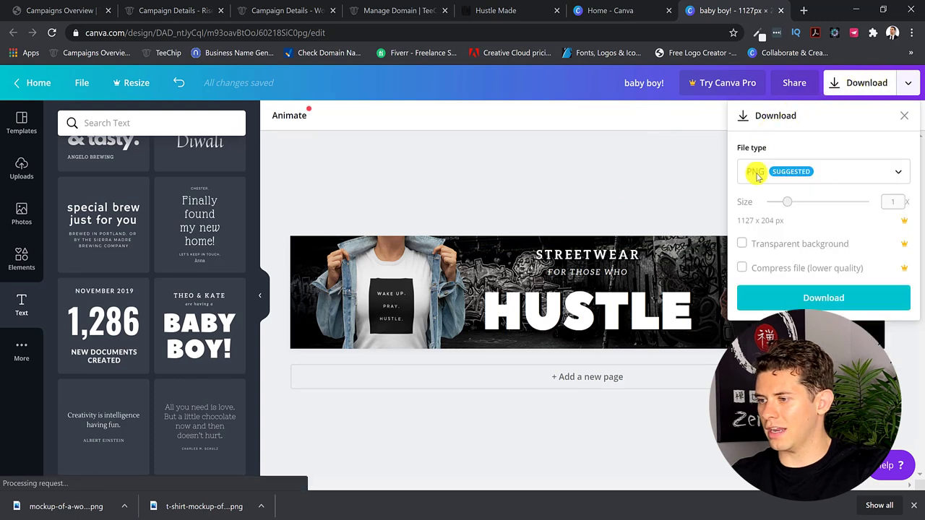
pyautogui.click(769, 174)
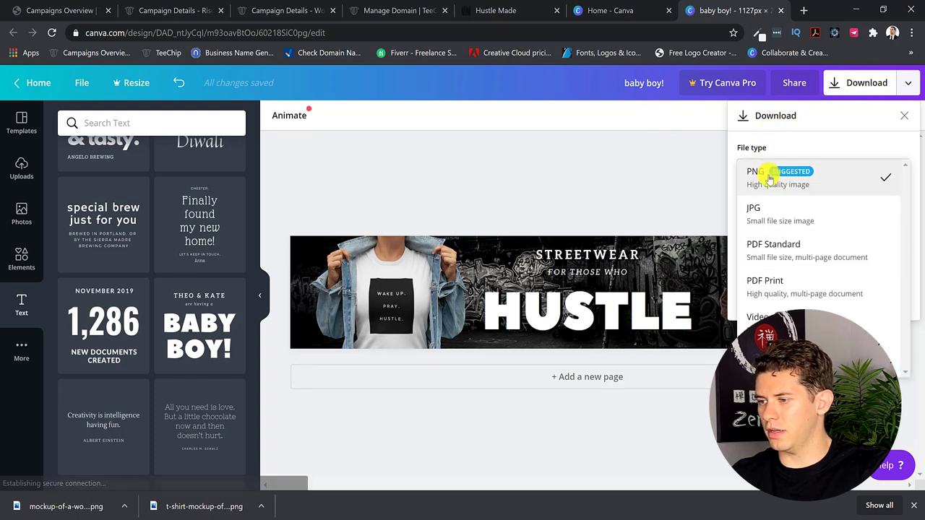
pyautogui.click(770, 219)
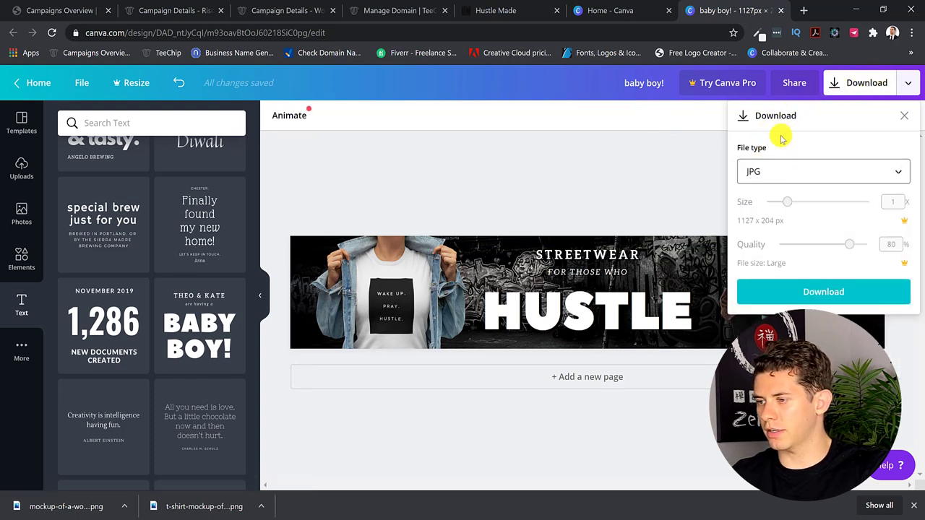
pyautogui.click(811, 294)
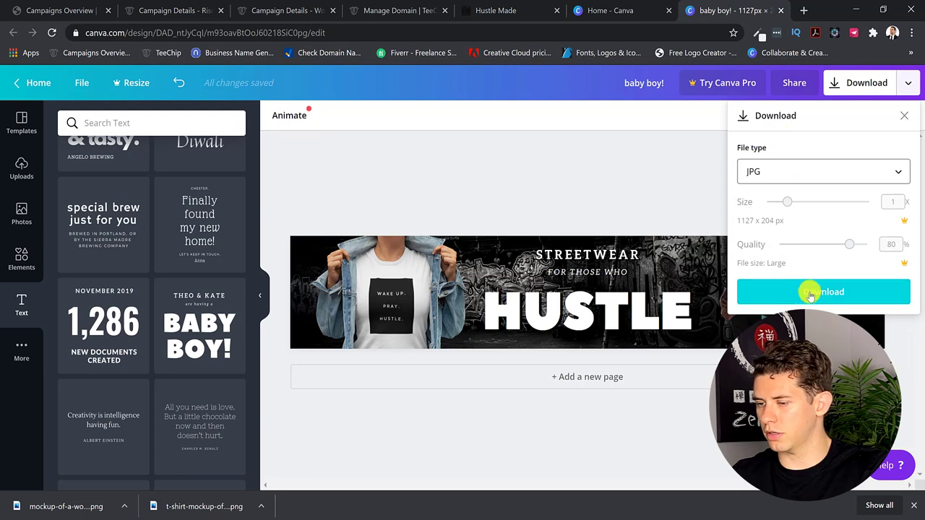
pyautogui.click(811, 293)
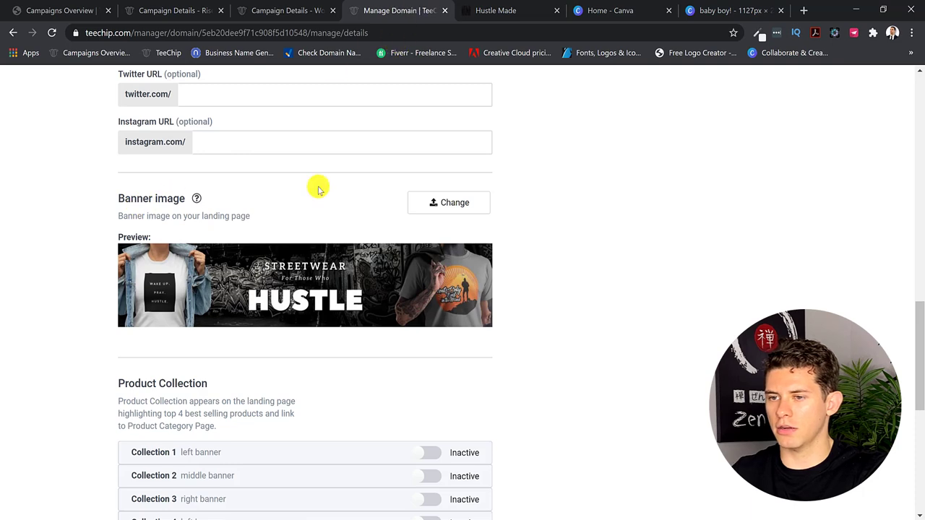
# Upload the 'banner' file from the Desktop as the Hustle Made banner image
pyautogui.scroll(2, 311, 217)
pyautogui.scroll(-10, 308, 230)
pyautogui.scroll(6, 308, 232)
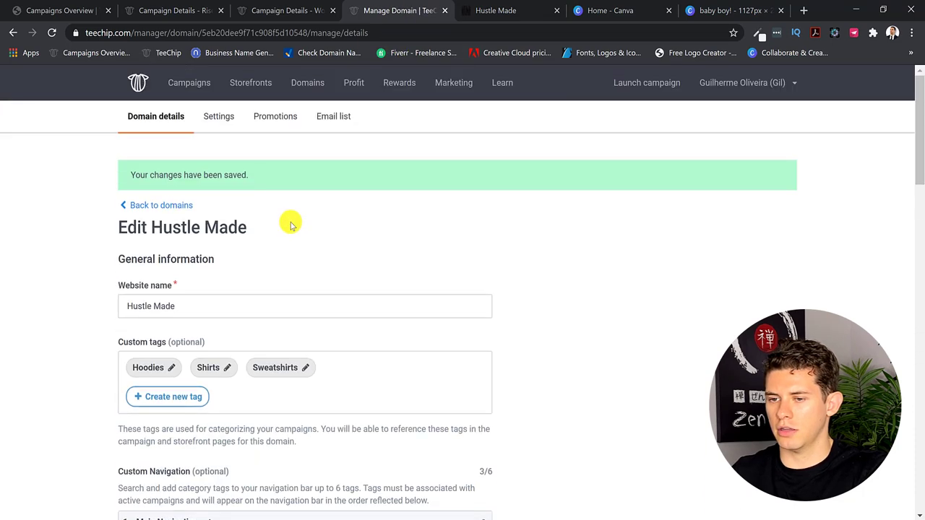
pyautogui.moveTo(919, 140); pyautogui.dragTo(921, 354)
pyautogui.scroll(1, 322, 216)
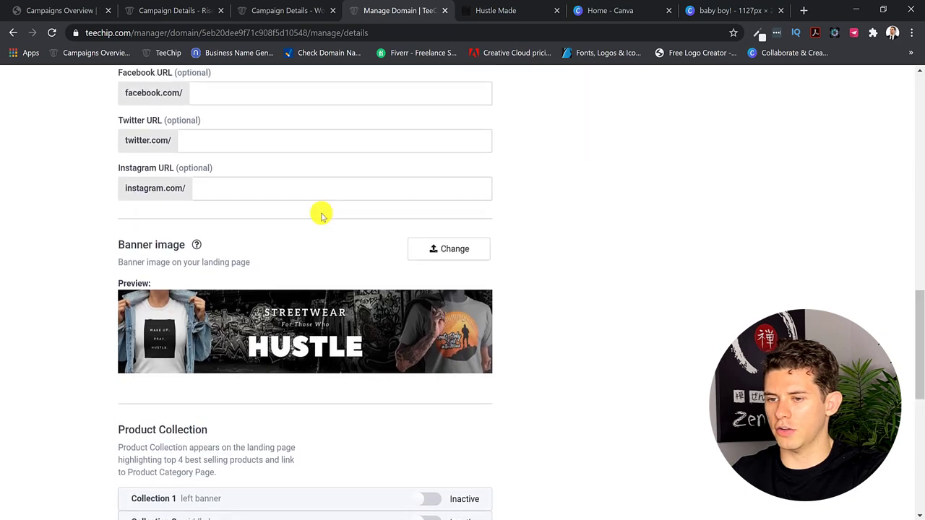
pyautogui.click(453, 253)
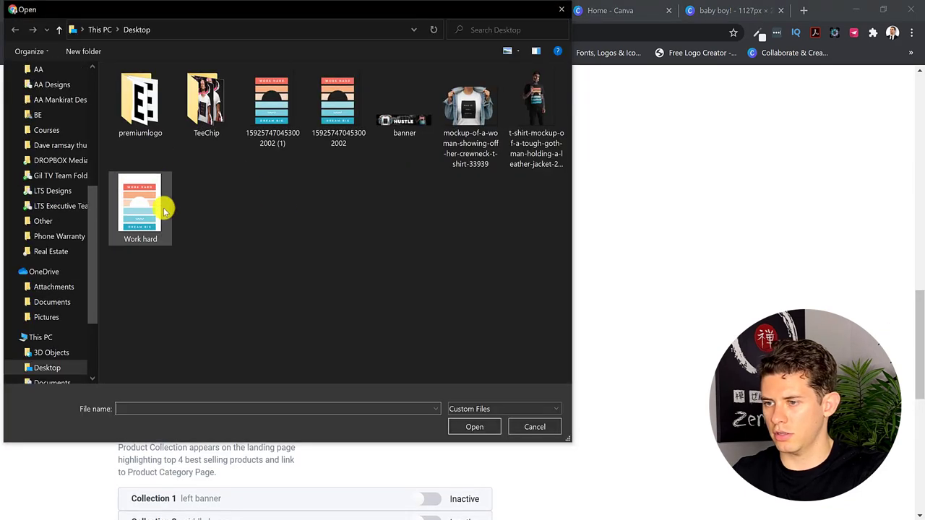
pyautogui.click(402, 119)
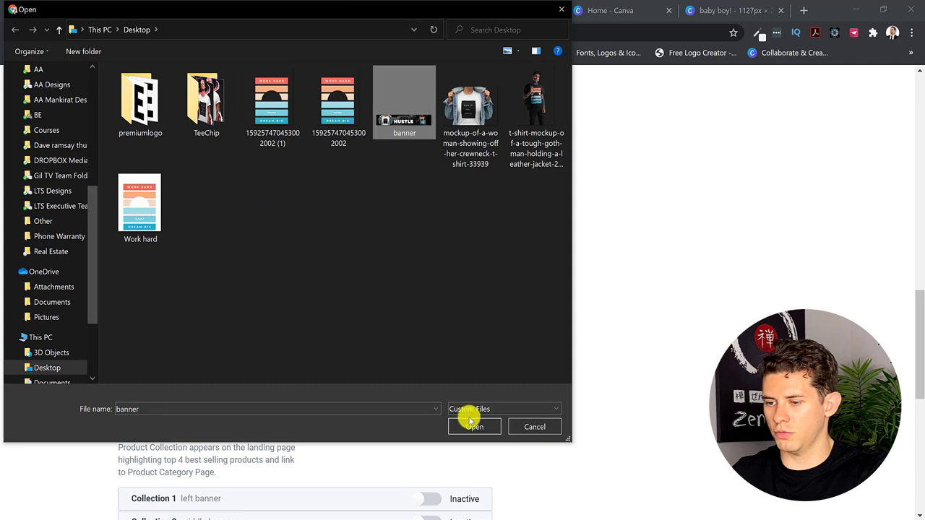
pyautogui.click(474, 425)
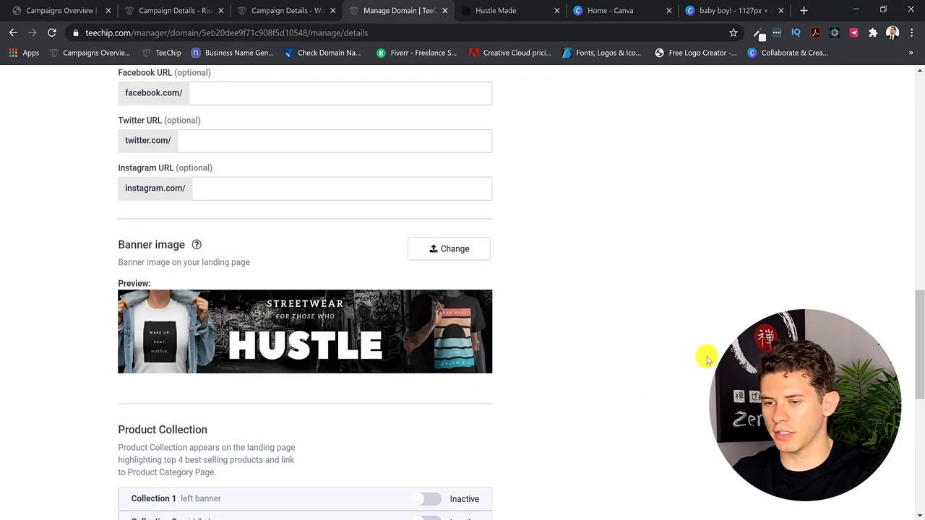
pyautogui.moveTo(918, 298); pyautogui.dragTo(916, 399)
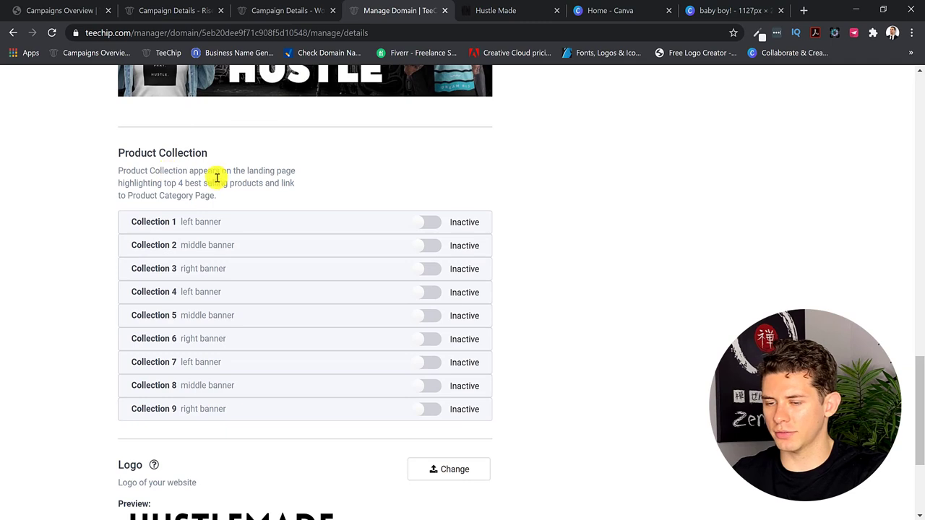
pyautogui.moveTo(921, 378)
pyautogui.mouseDown()
pyautogui.moveTo(919, 425)
pyautogui.moveTo(921, 314)
pyautogui.moveTo(919, 381)
pyautogui.mouseUp()
pyautogui.click(504, 6)
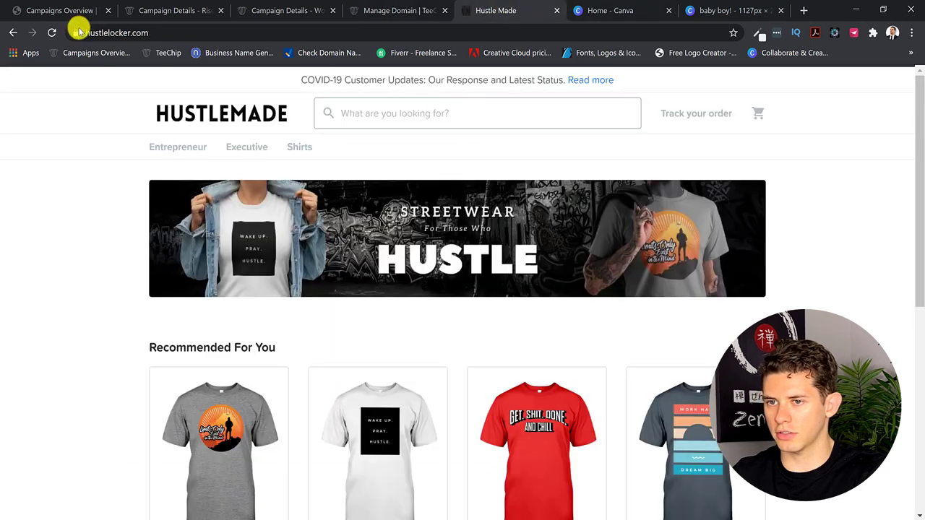
# Check the live Hustle Made storefront for the STREETWEAR HUSTLE banner, then return to domain settings
pyautogui.click(408, 10)
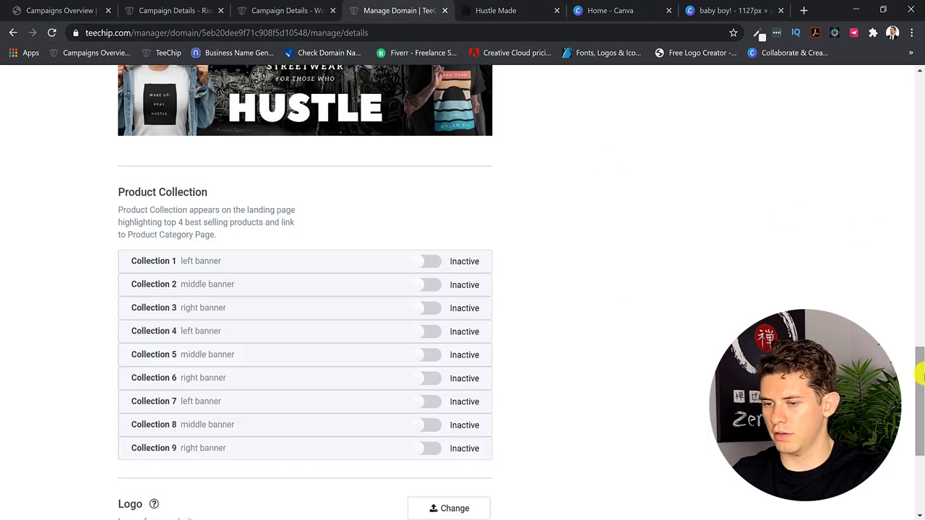
pyautogui.moveTo(918, 372); pyautogui.dragTo(920, 396)
pyautogui.hotkey('ctrl', 'Tab')
pyautogui.moveTo(921, 145); pyautogui.dragTo(882, 37)
pyautogui.scroll(-1, 888, 184)
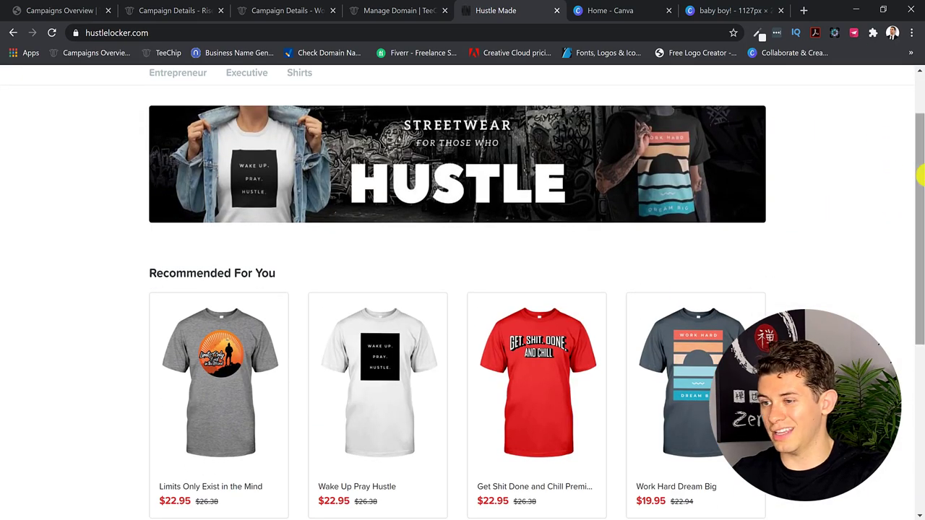
pyautogui.scroll(1, 911, 177)
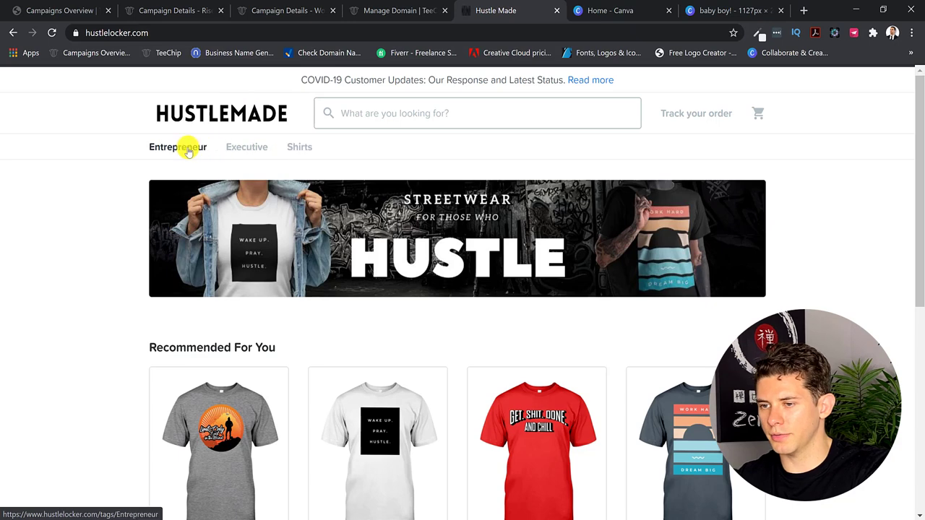
pyautogui.moveTo(921, 206); pyautogui.dragTo(921, 325)
pyautogui.scroll(-2, 744, 303)
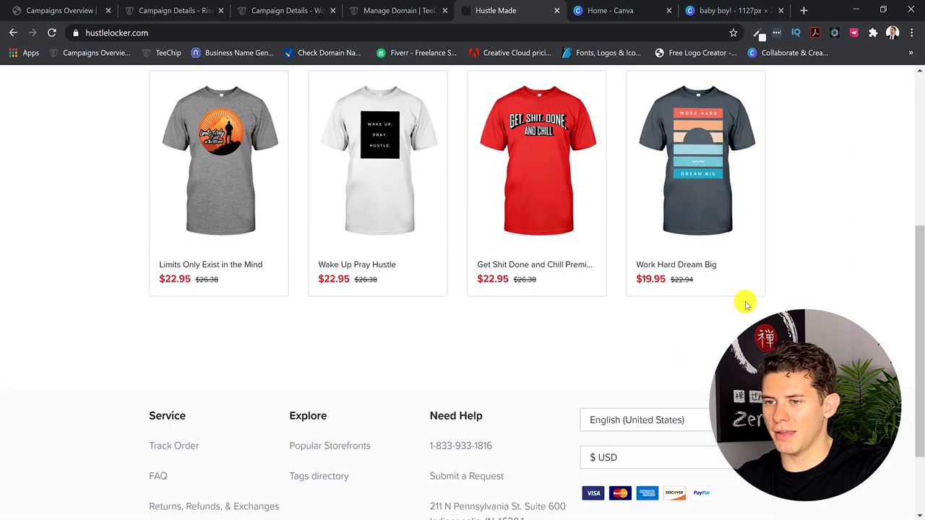
pyautogui.scroll(3, 744, 303)
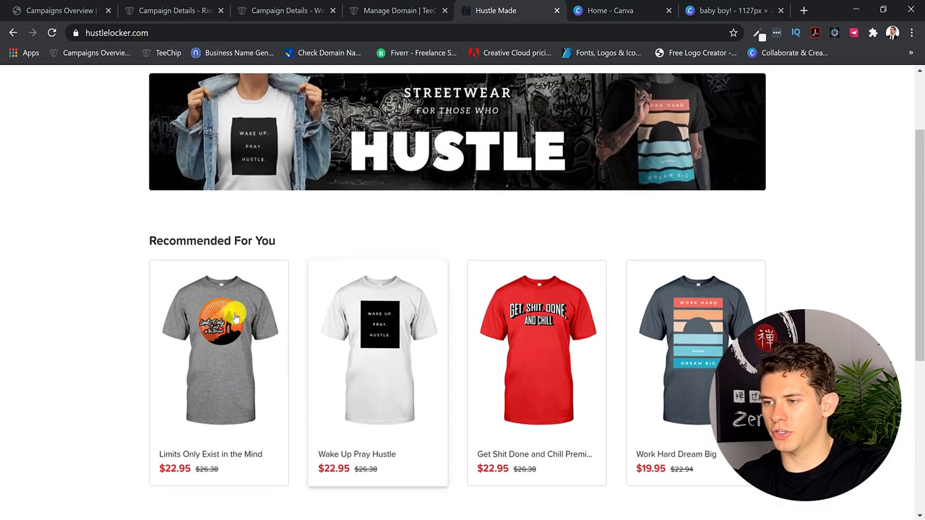
pyautogui.click(383, 10)
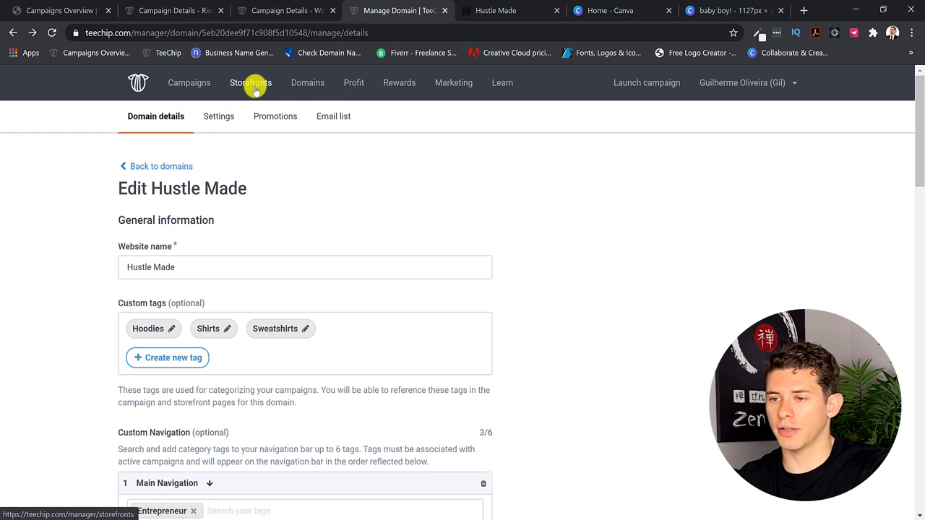
# Start a new storefront titled Trending
pyautogui.click(254, 89)
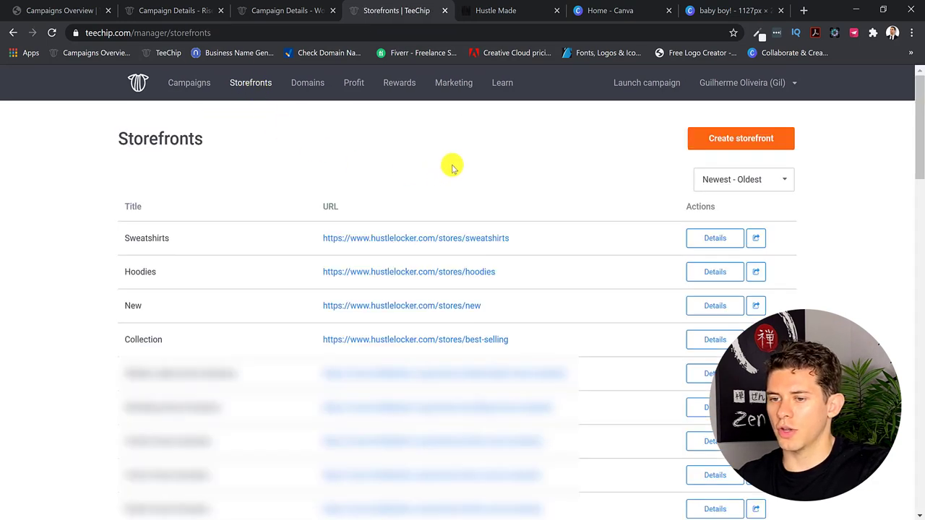
pyautogui.click(737, 139)
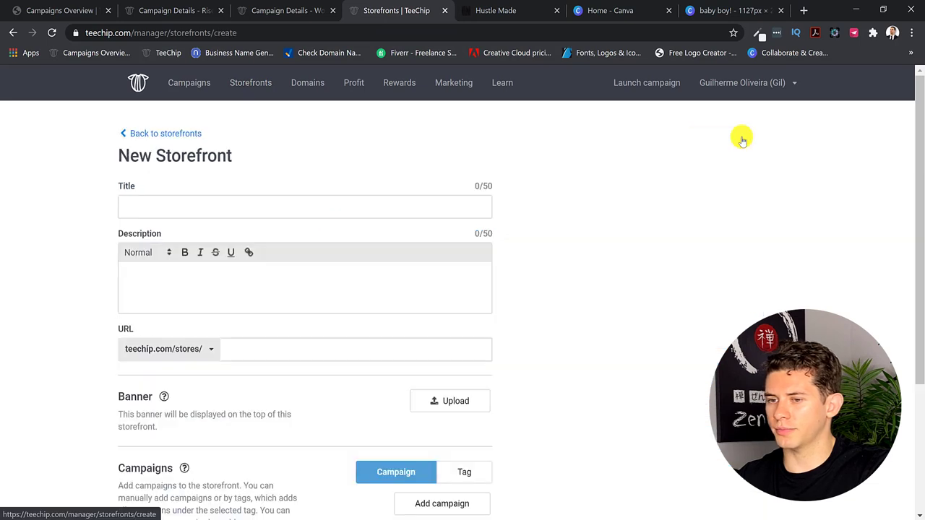
pyautogui.click(264, 209)
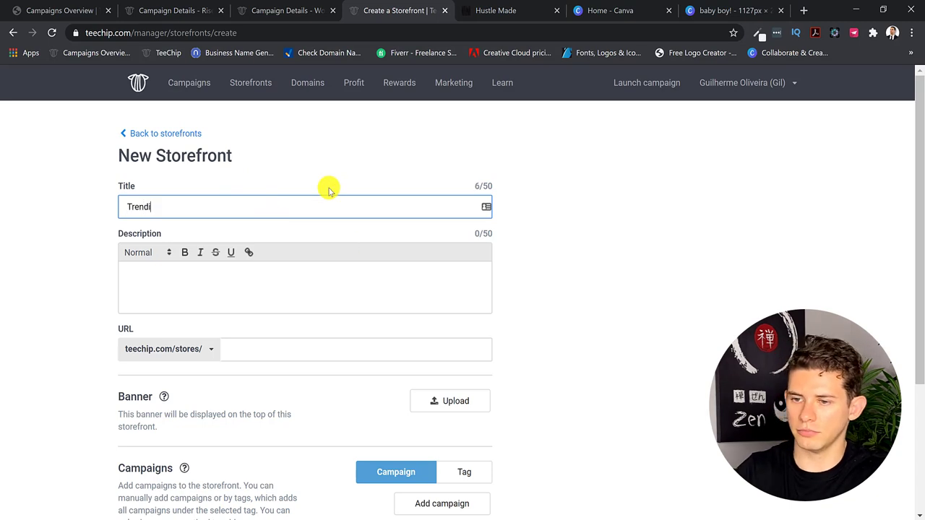
# Set the storefront URL to hustlelocker.com/stores/trending
pyautogui.click(210, 353)
pyautogui.click(101, 324)
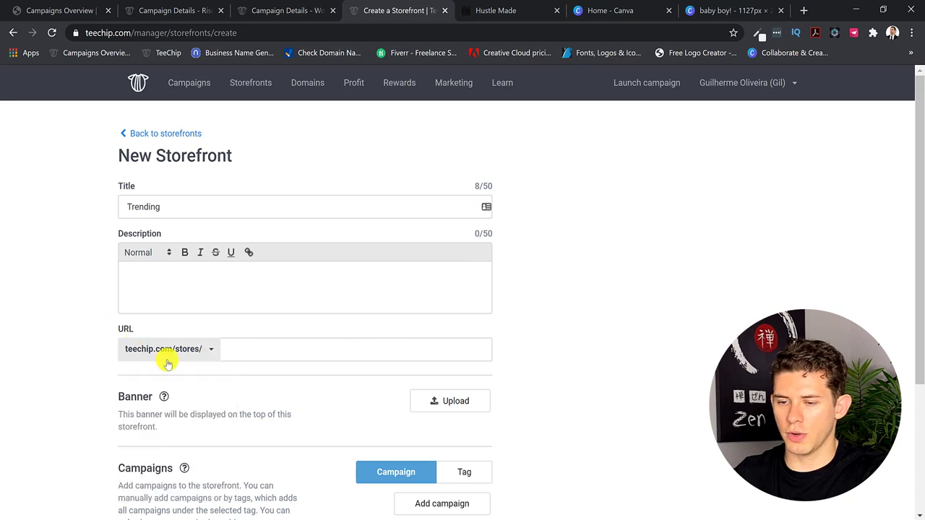
pyautogui.click(188, 350)
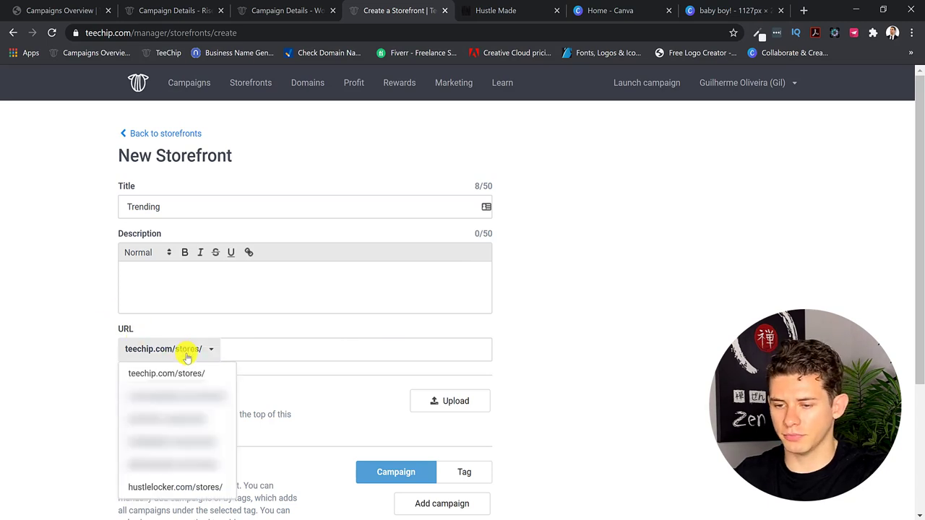
pyautogui.click(177, 484)
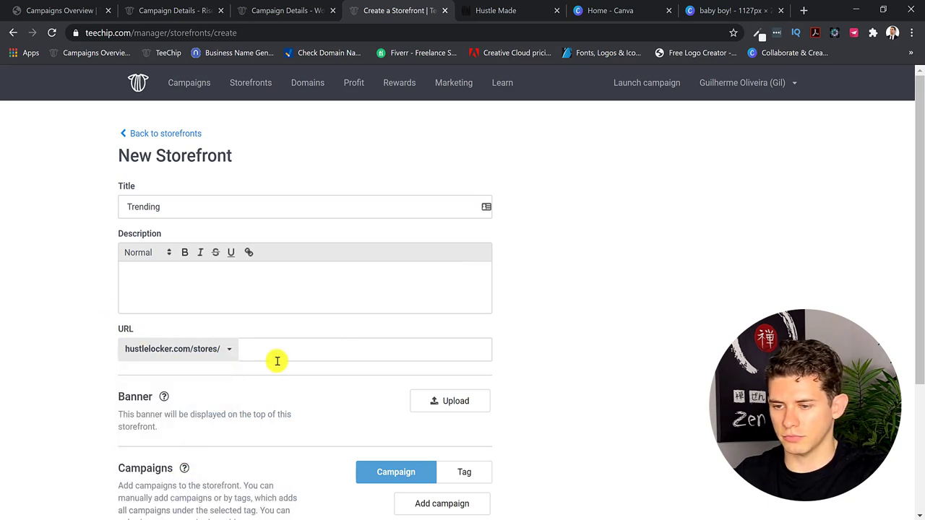
pyautogui.click(309, 356)
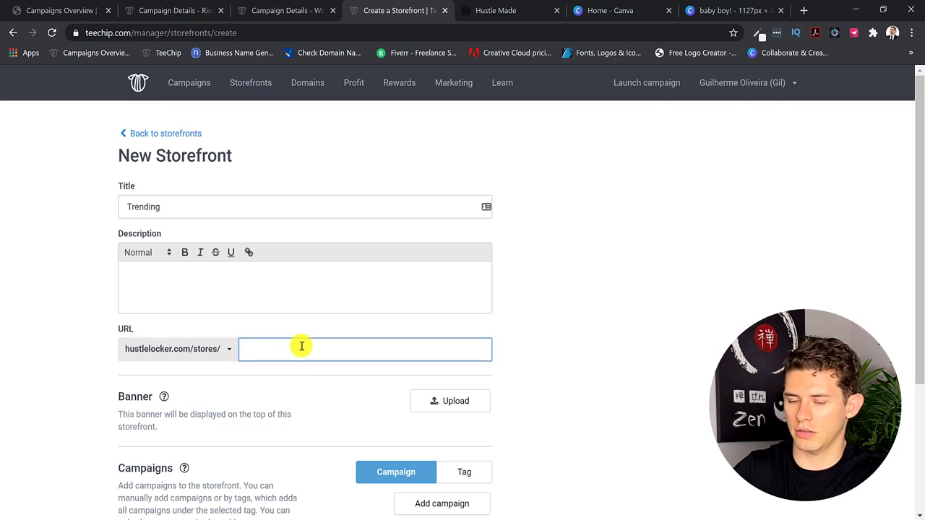
pyautogui.click(626, 253)
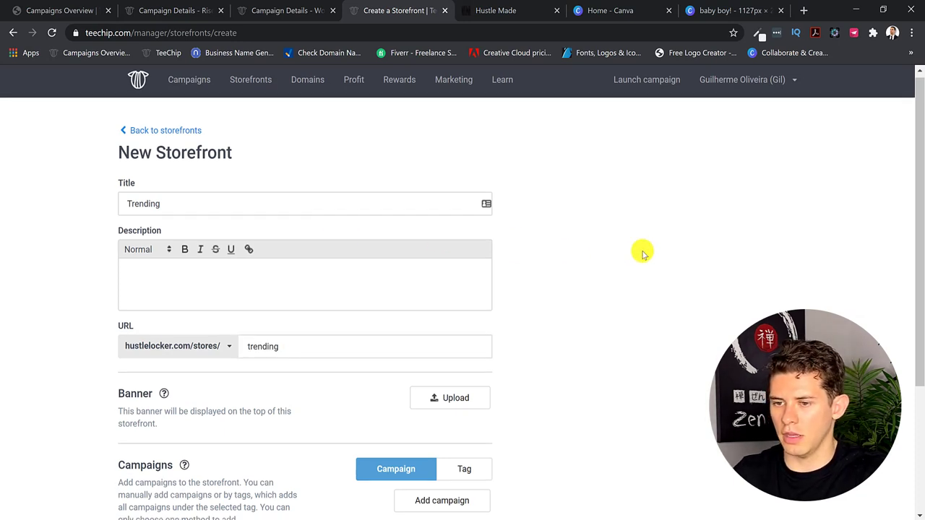
pyautogui.scroll(-3, 643, 250)
pyautogui.moveTo(159, 209)
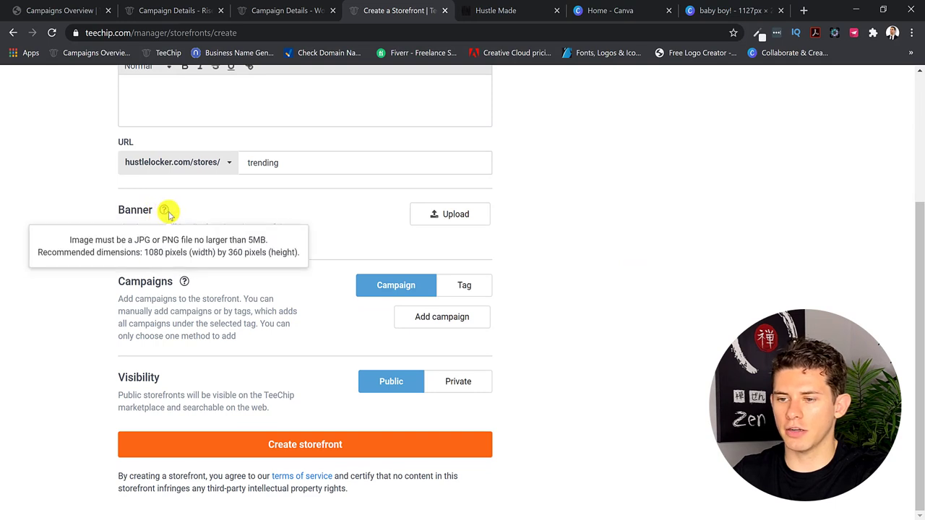
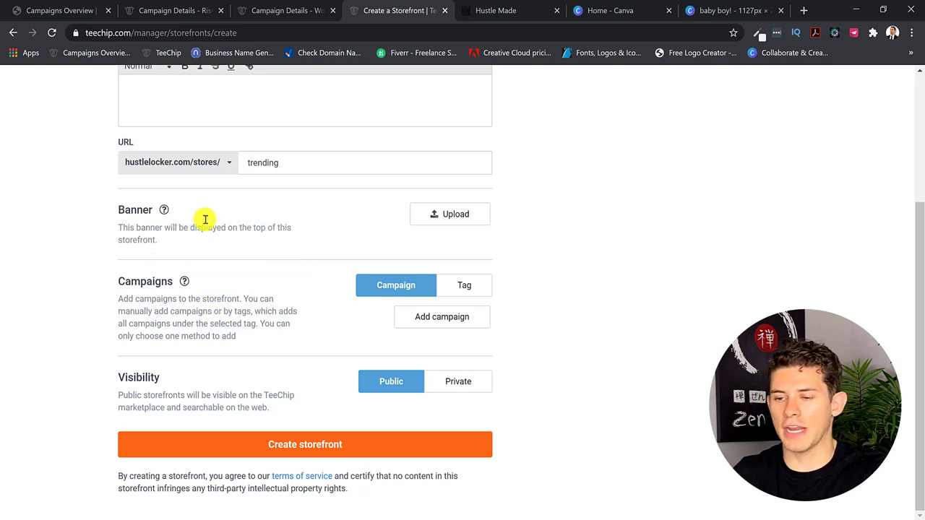
# Add the Work Hard Dream Big and Hustle Hard Press Start campaigns to the storefront
pyautogui.click(441, 323)
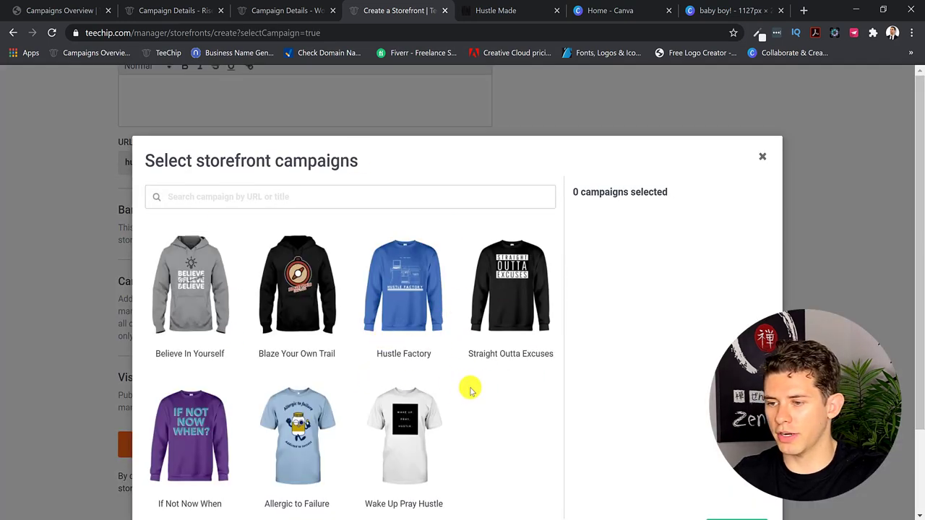
pyautogui.scroll(-1, 479, 389)
pyautogui.scroll(-1, 479, 389)
pyautogui.click(419, 128)
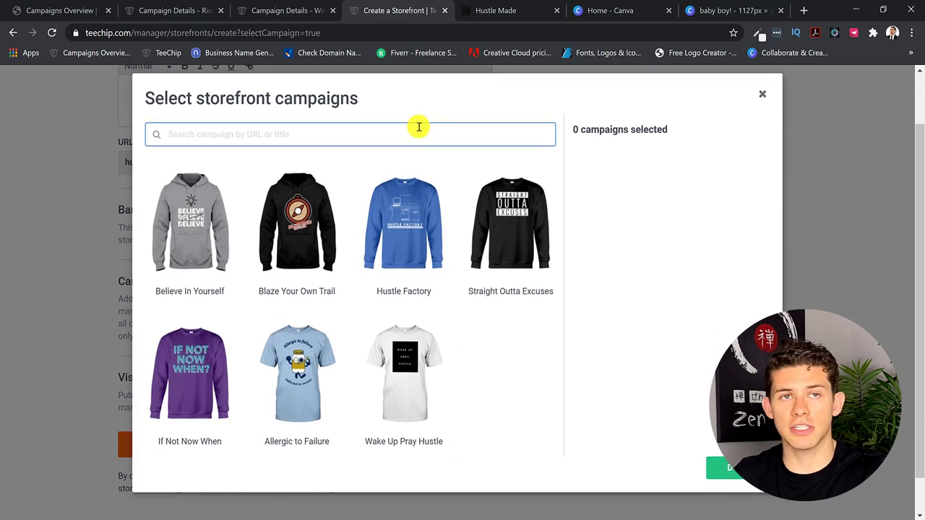
pyautogui.click(282, 10)
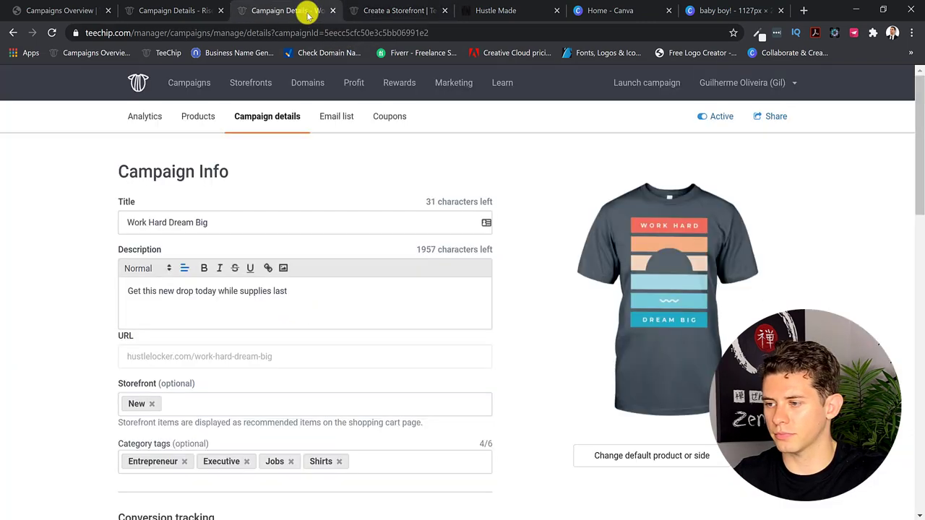
pyautogui.click(394, 7)
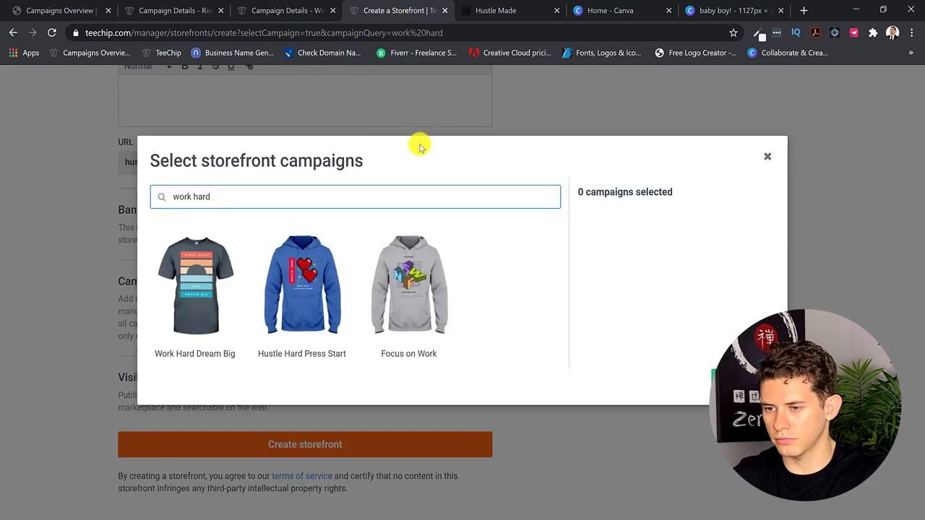
pyautogui.click(204, 283)
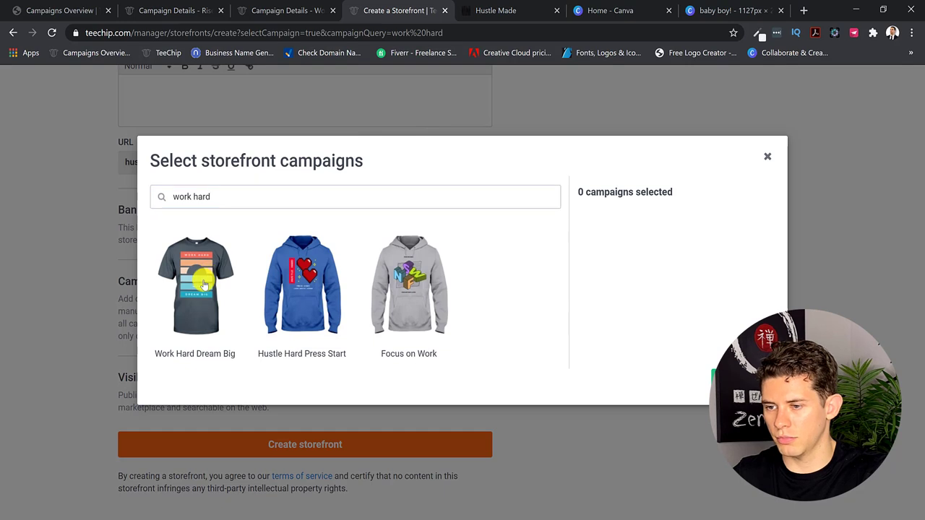
pyautogui.click(329, 269)
pyautogui.click(704, 394)
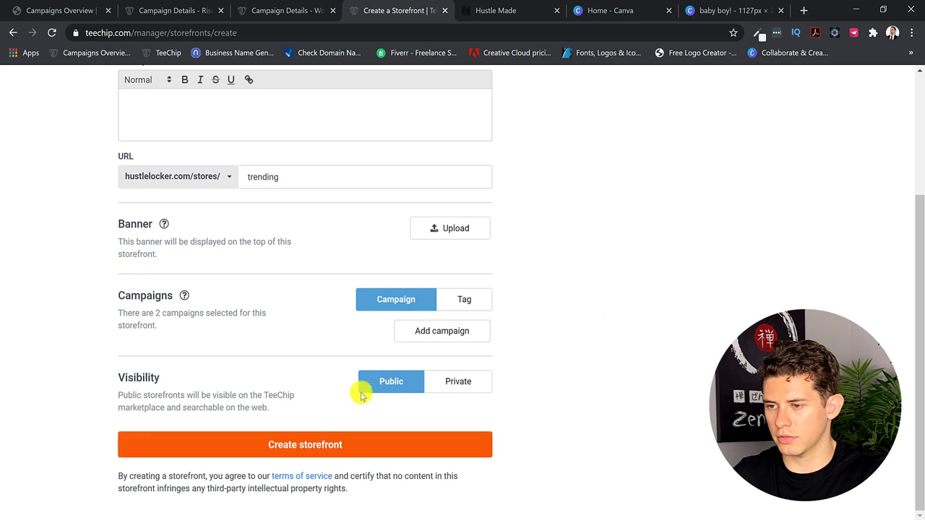
# Add Allergic to Failure and Wake Up Pray Hustle, then create the trending storefront
pyautogui.click(424, 330)
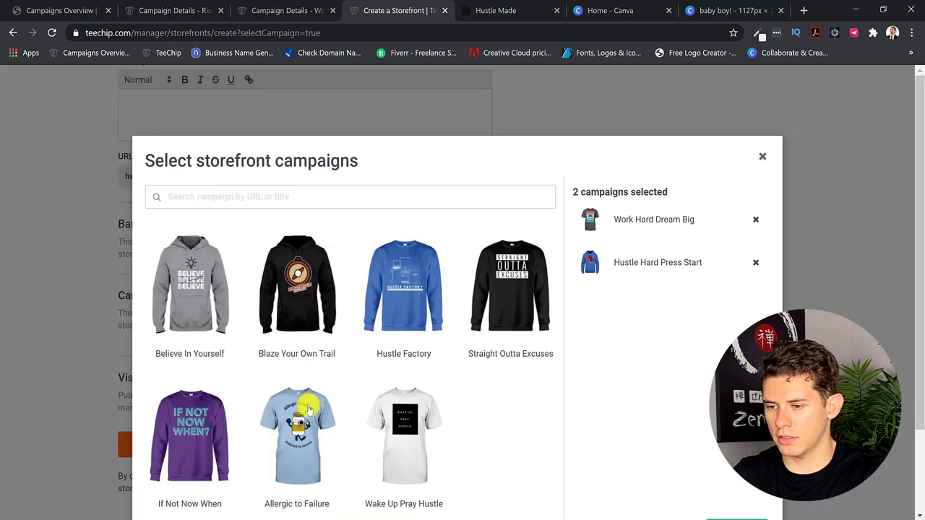
pyautogui.click(336, 416)
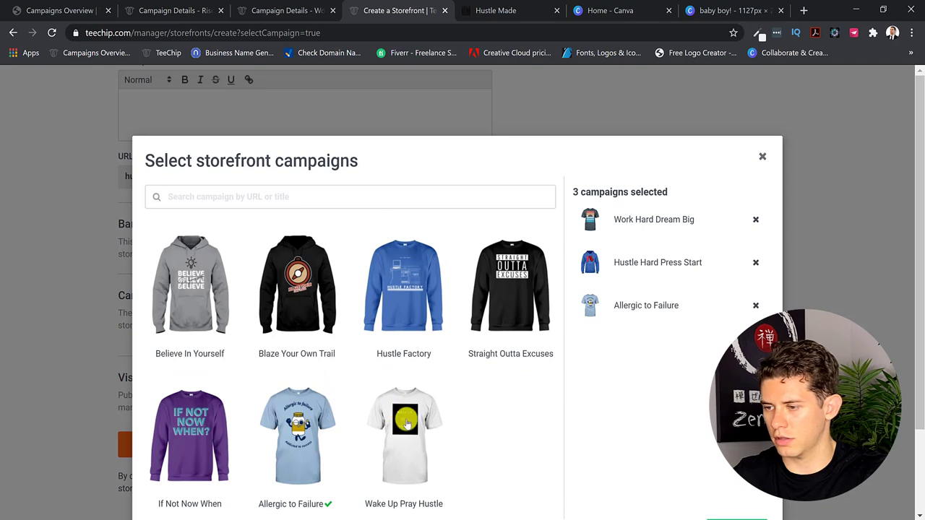
pyautogui.click(406, 419)
pyautogui.scroll(-2, 622, 416)
pyautogui.click(714, 427)
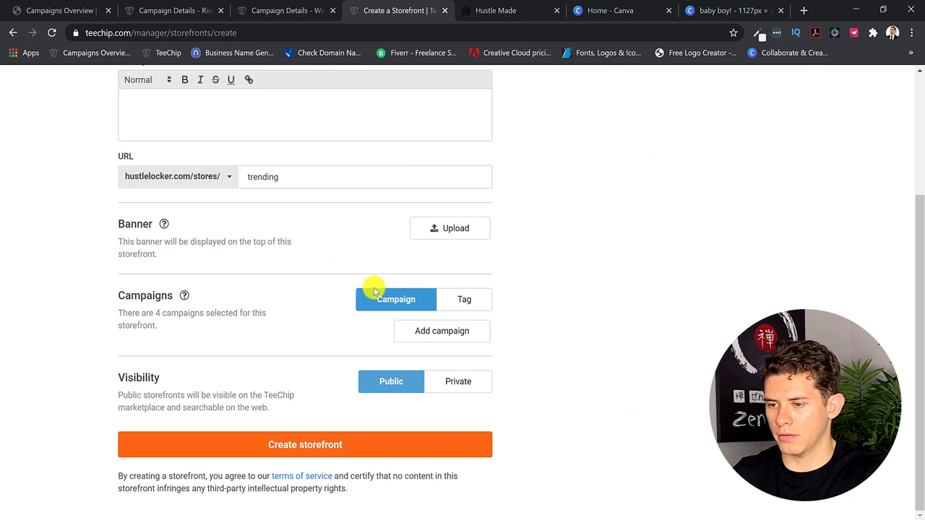
pyautogui.click(332, 438)
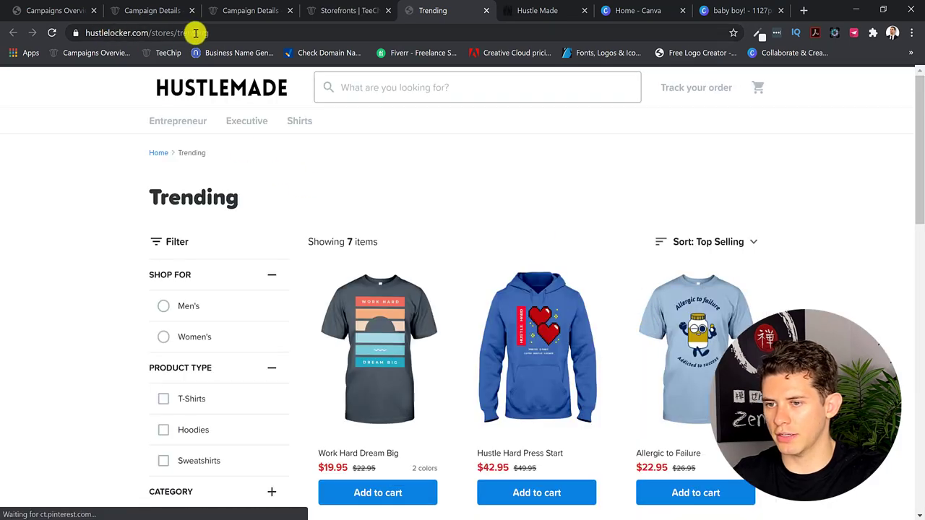
# Review the live Trending page's 7 items, then return to and reload the Domains list
pyautogui.scroll(-6, 496, 180)
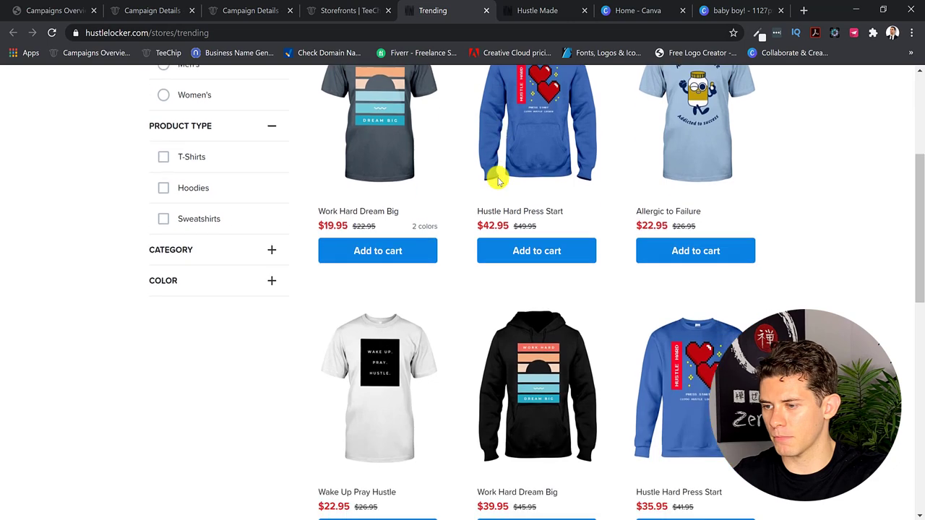
pyautogui.scroll(-4, 495, 180)
pyautogui.scroll(10, 496, 178)
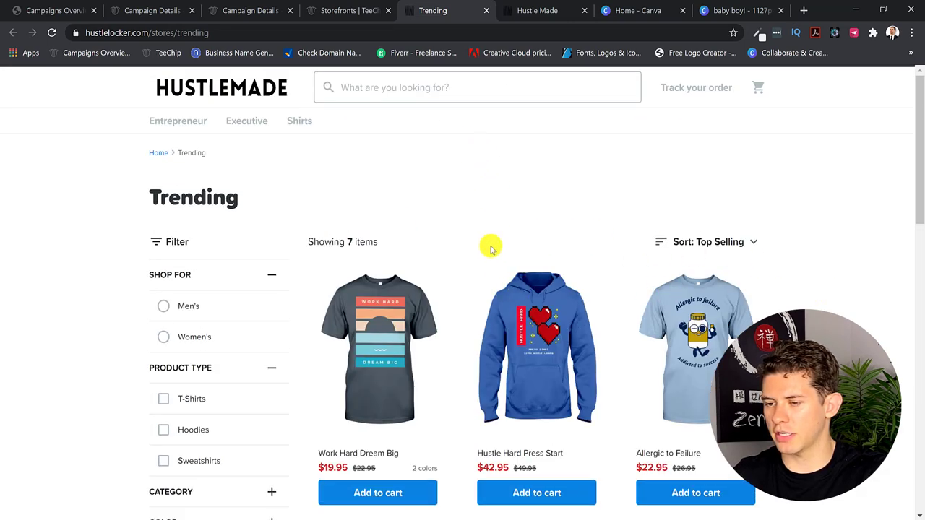
pyautogui.click(347, 10)
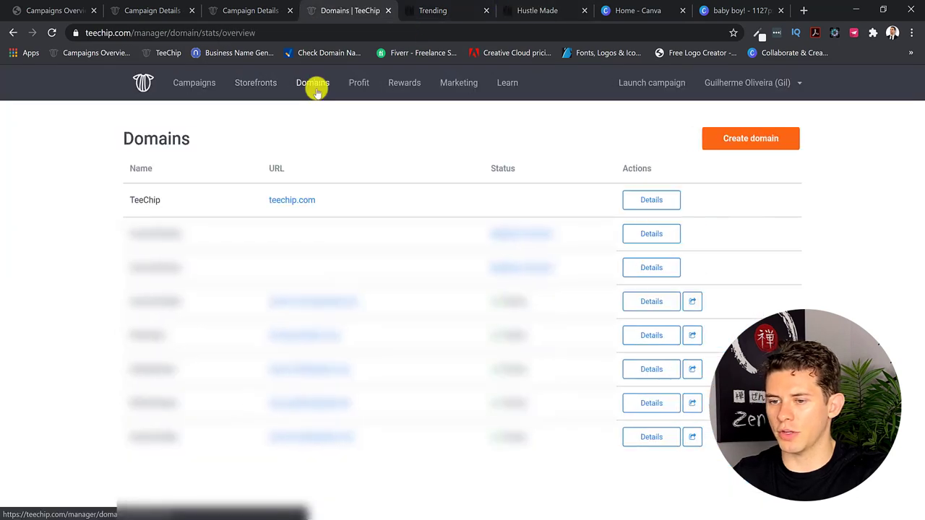
pyautogui.click(313, 83)
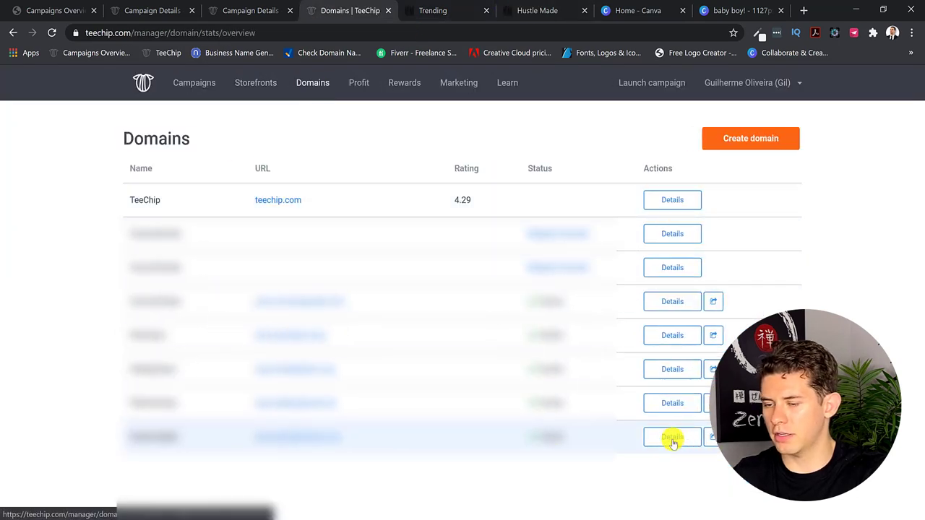
# Open the Hustle Made domain details and switch Collection 1 (left banner) to Active
pyautogui.click(672, 439)
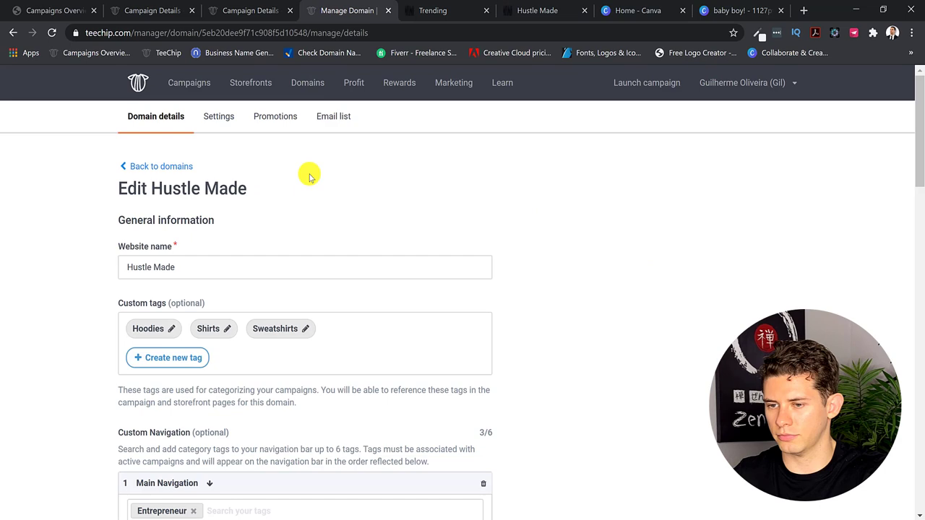
pyautogui.scroll(-5, 311, 177)
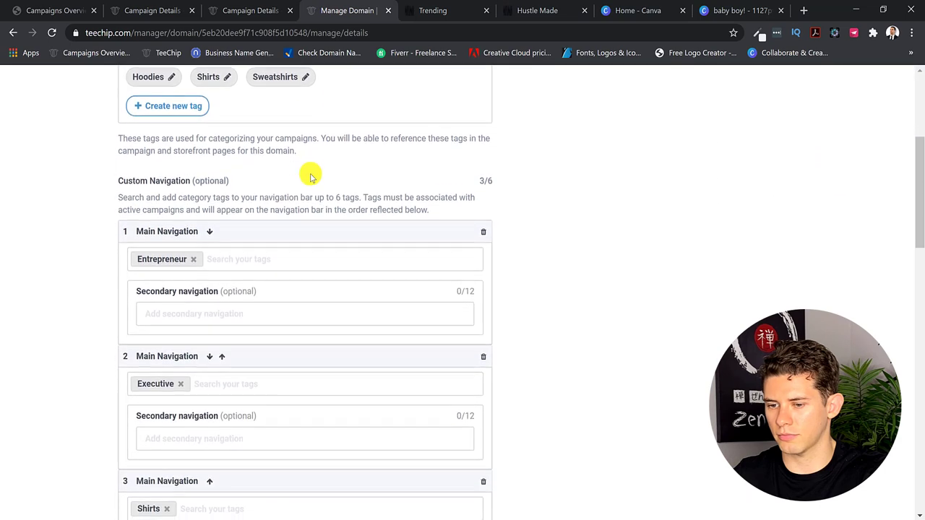
pyautogui.scroll(-10, 310, 177)
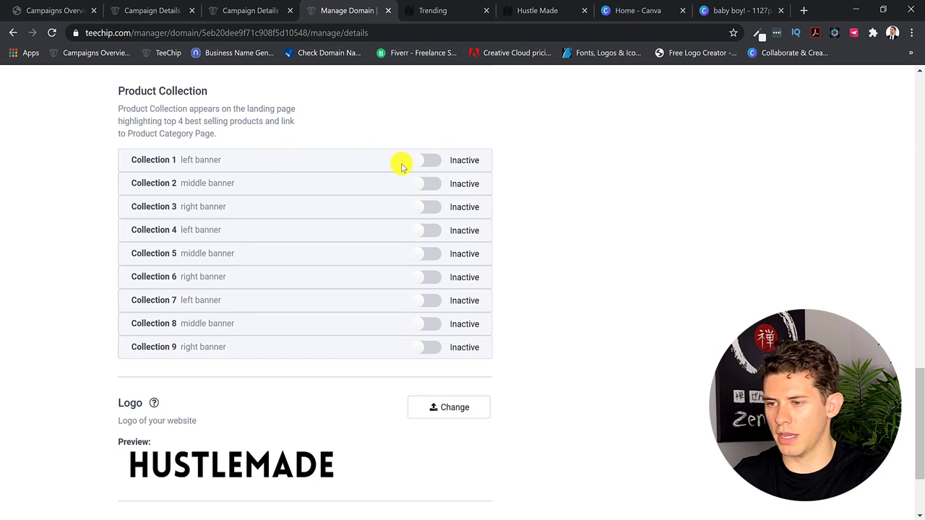
pyautogui.click(430, 162)
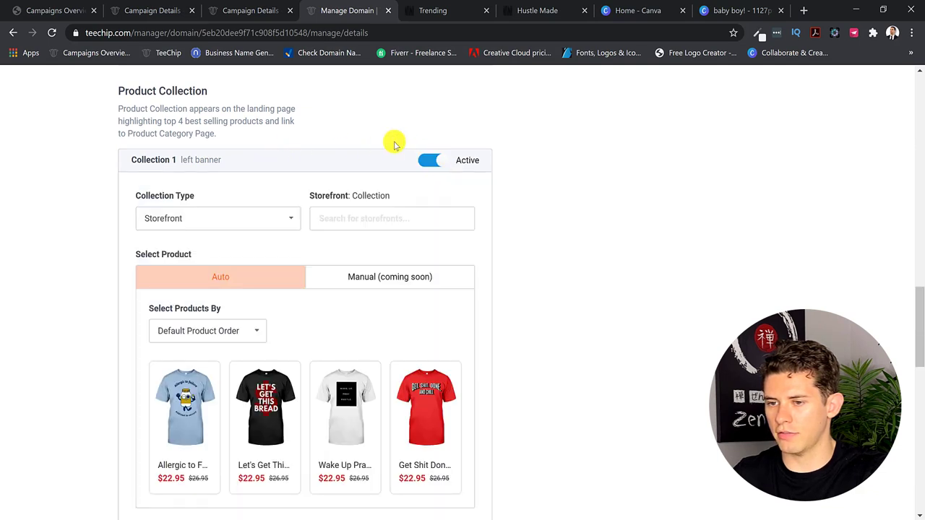
# Make Collection 1 a Storefront collection linked to Trending, titled Trending
pyautogui.click(249, 283)
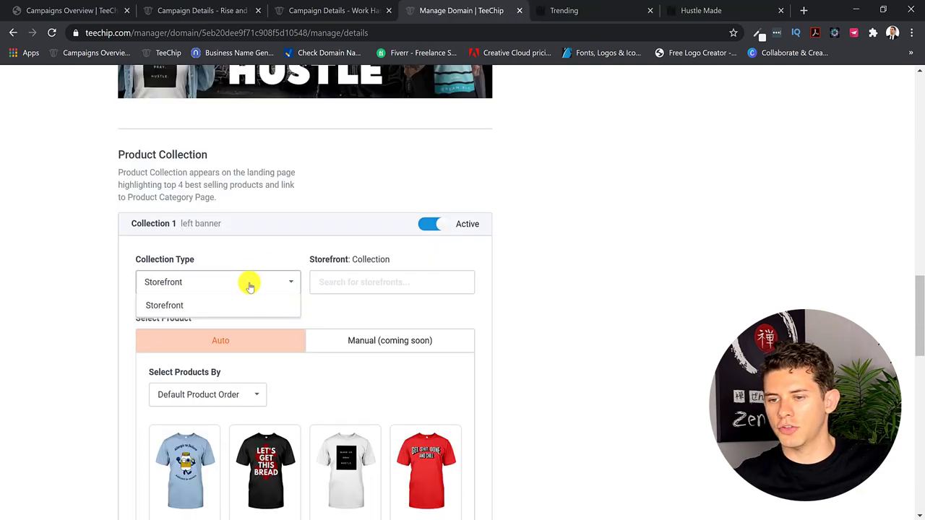
pyautogui.click(224, 310)
pyautogui.click(345, 280)
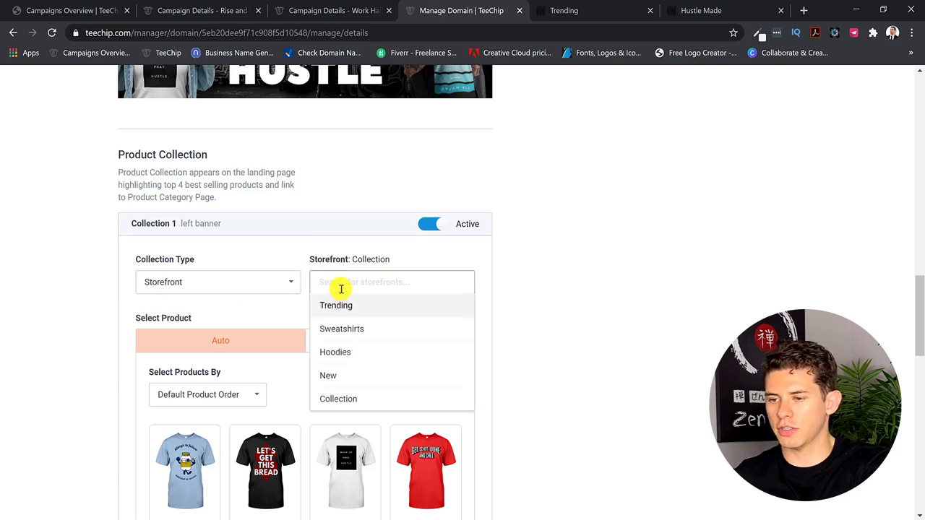
pyautogui.click(337, 307)
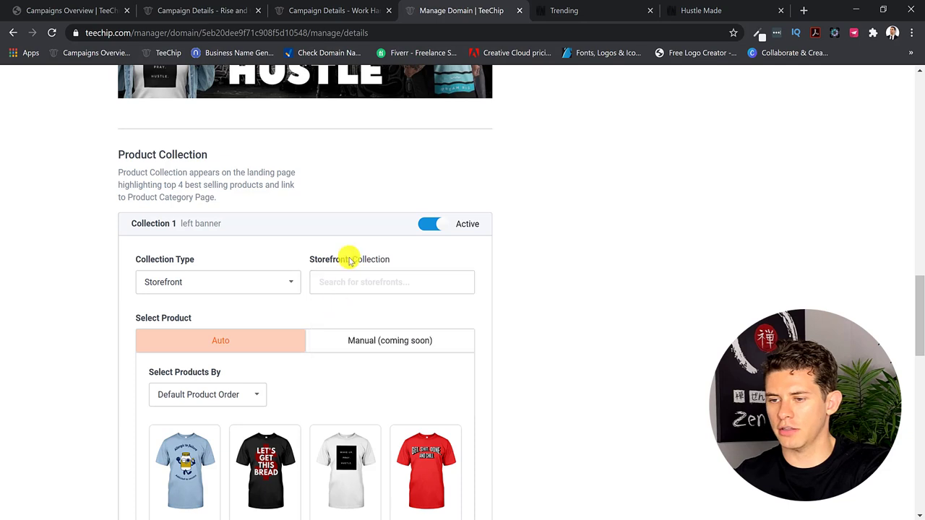
pyautogui.scroll(-3, 189, 136)
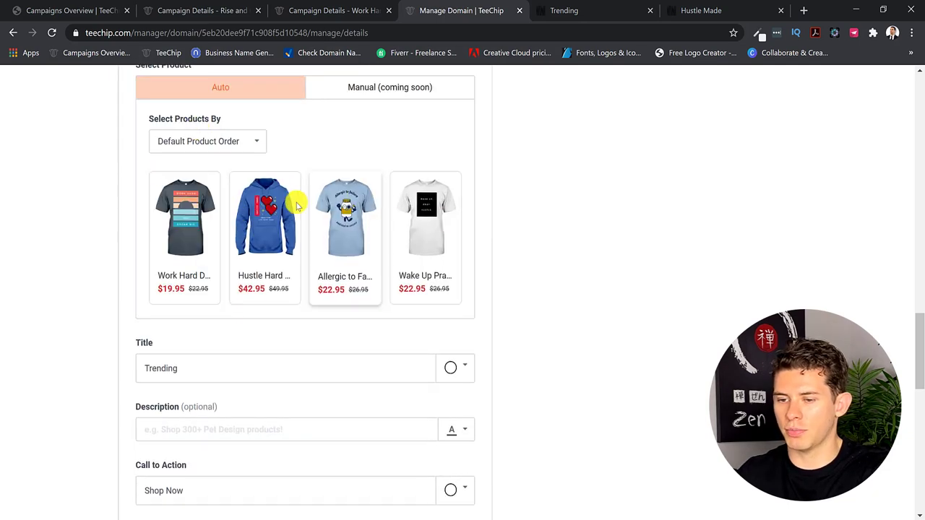
pyautogui.moveTo(182, 371); pyautogui.dragTo(148, 364)
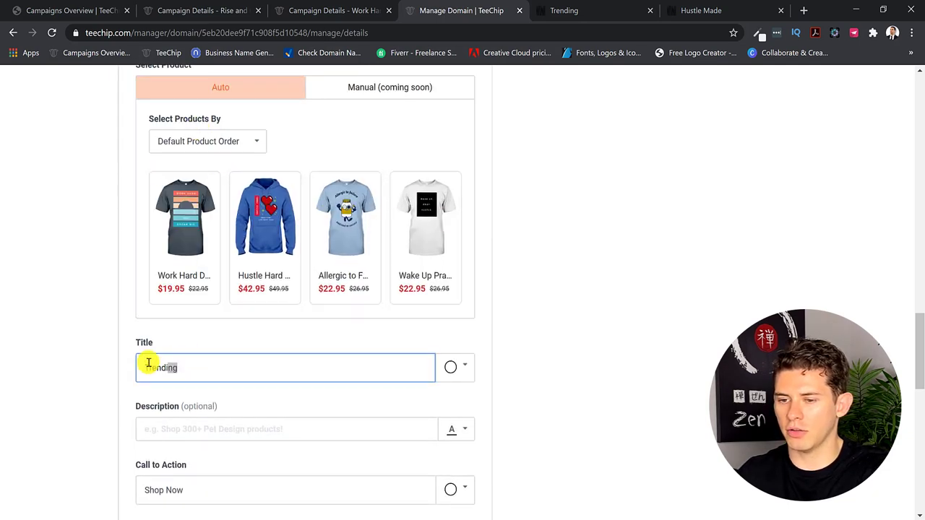
pyautogui.click(157, 364)
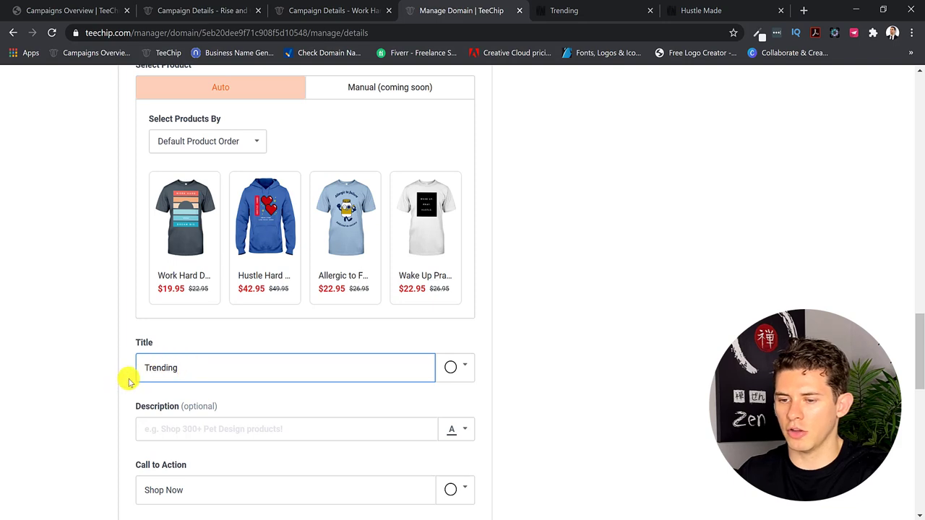
pyautogui.scroll(-5, 129, 382)
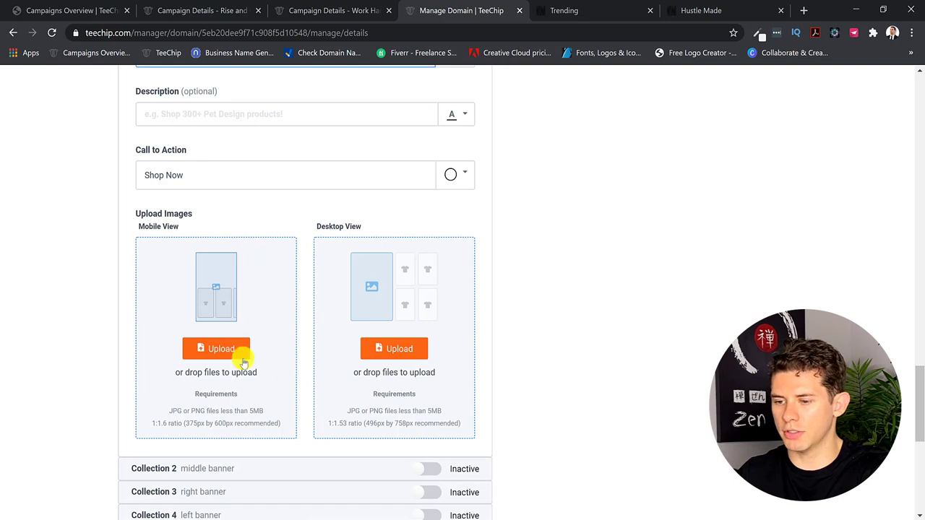
pyautogui.click(161, 422)
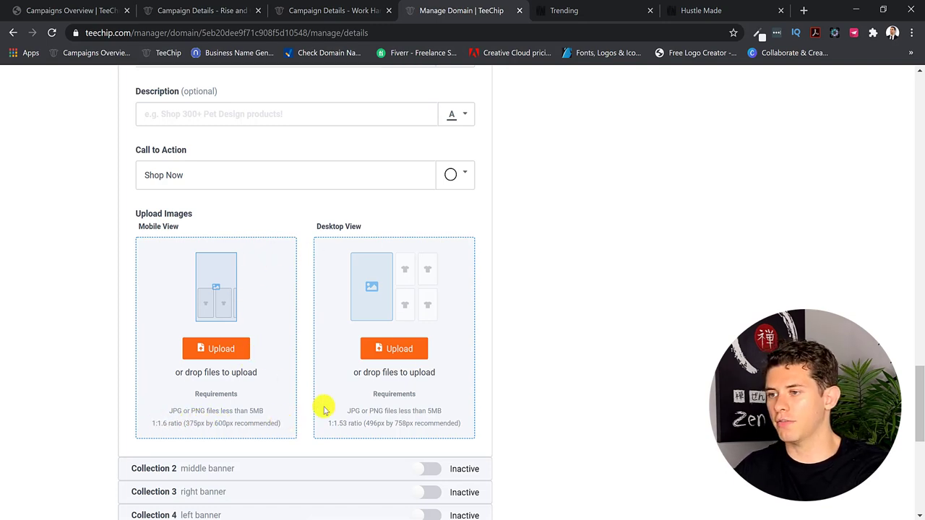
# Close the storefront preview tabs and open a new browser tab
pyautogui.click(650, 10)
pyautogui.click(650, 10)
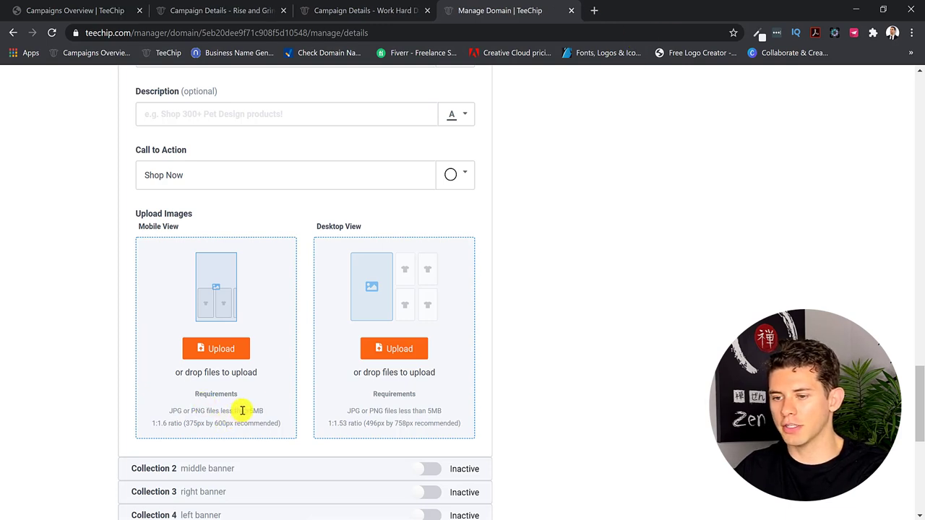
pyautogui.scroll(-1, 253, 410)
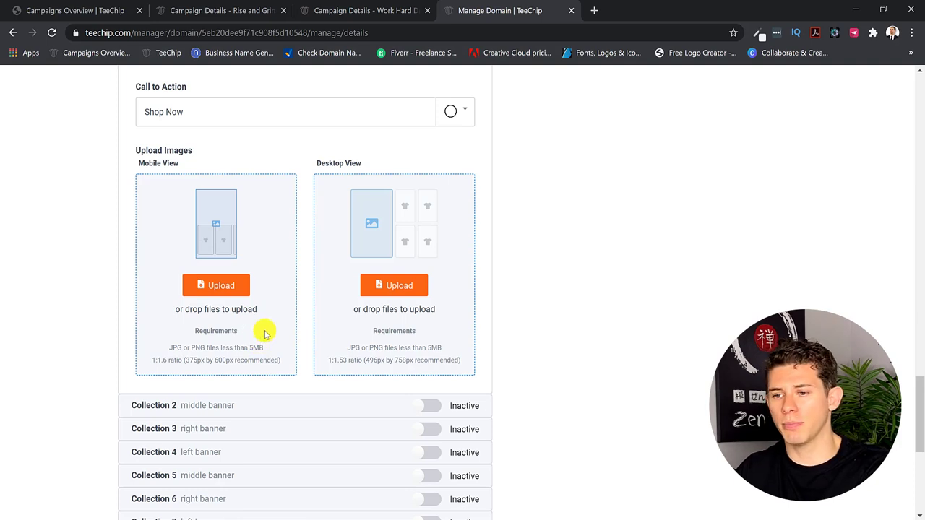
pyautogui.click(594, 9)
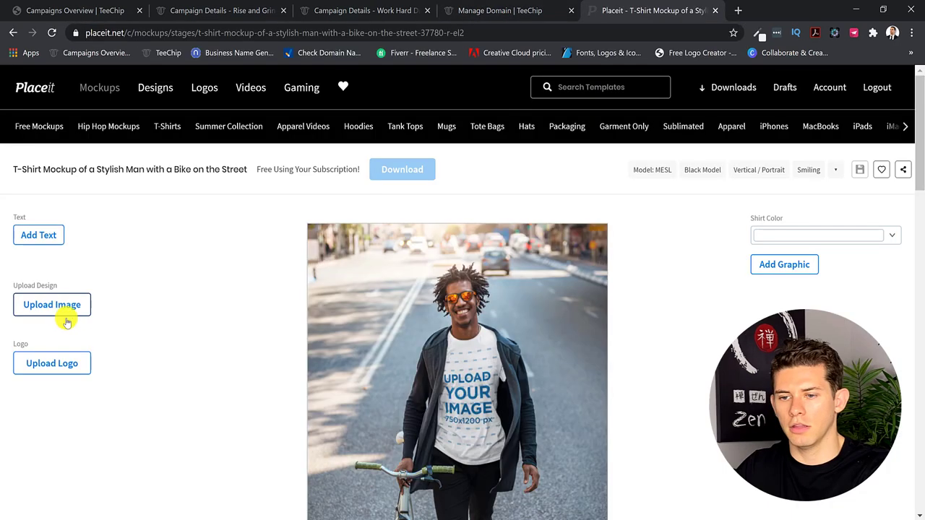
# Put the Work Hard Dream Big design on a grey shirt in the bike mockup and download it
pyautogui.click(56, 306)
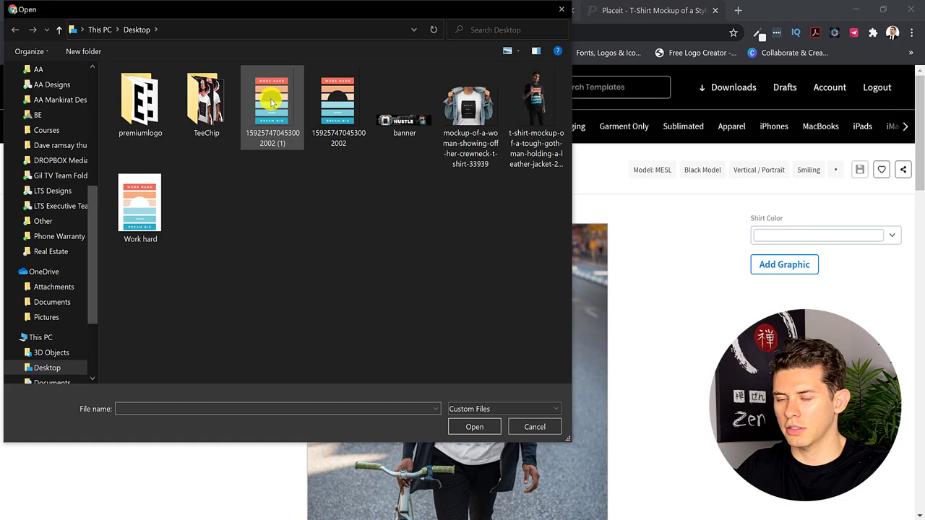
pyautogui.doubleClick(273, 103)
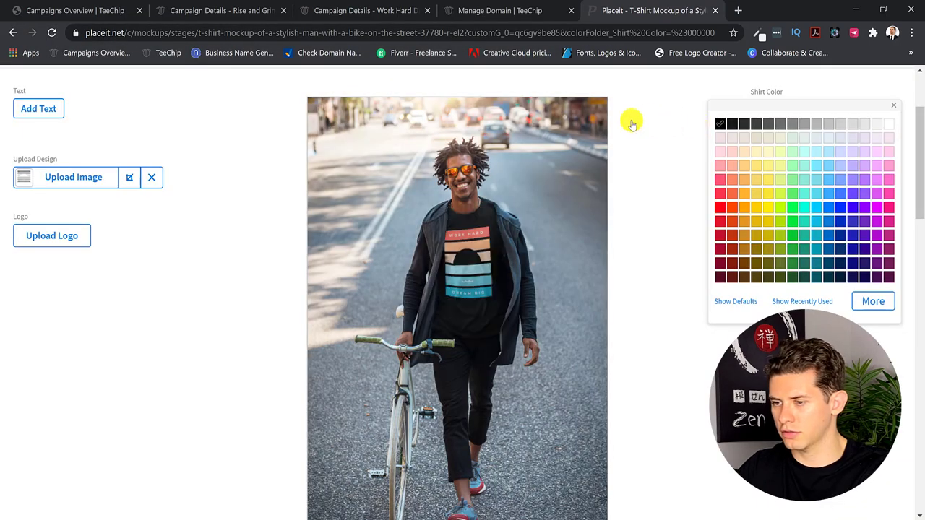
pyautogui.click(855, 124)
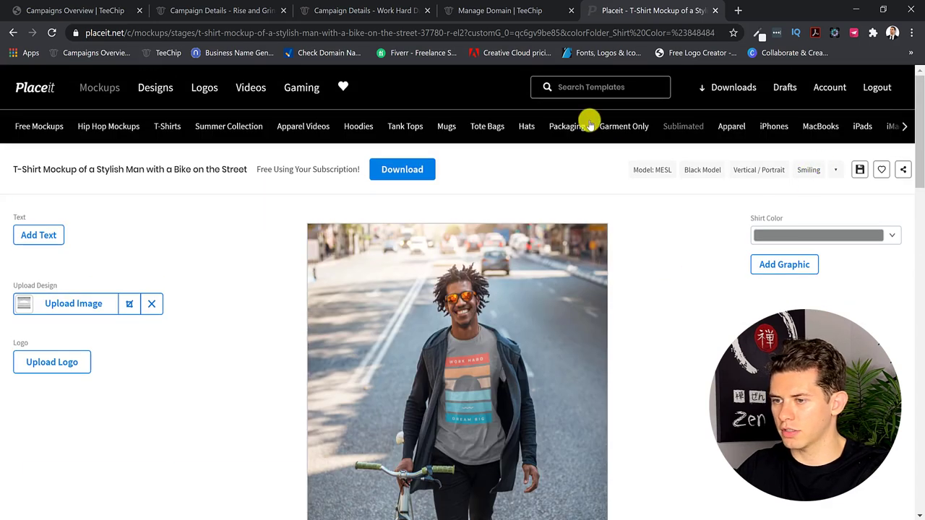
pyautogui.click(416, 169)
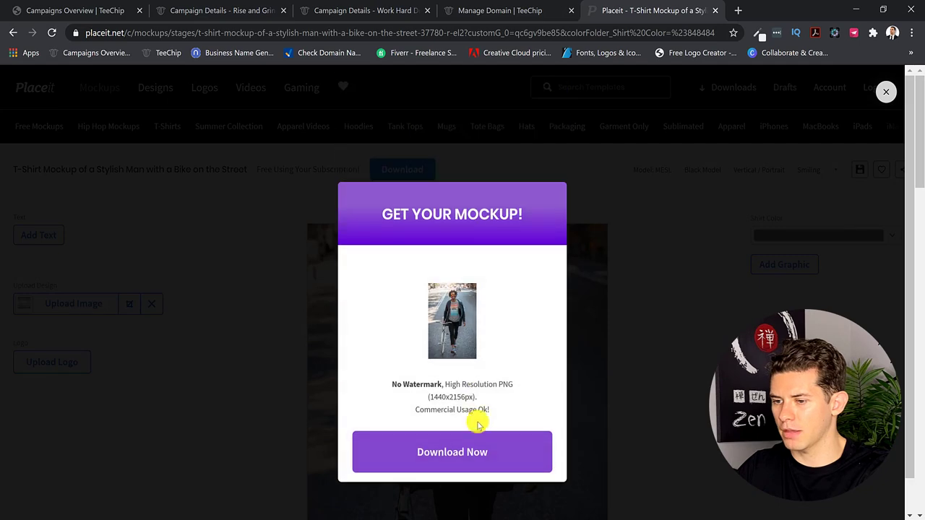
pyautogui.click(471, 450)
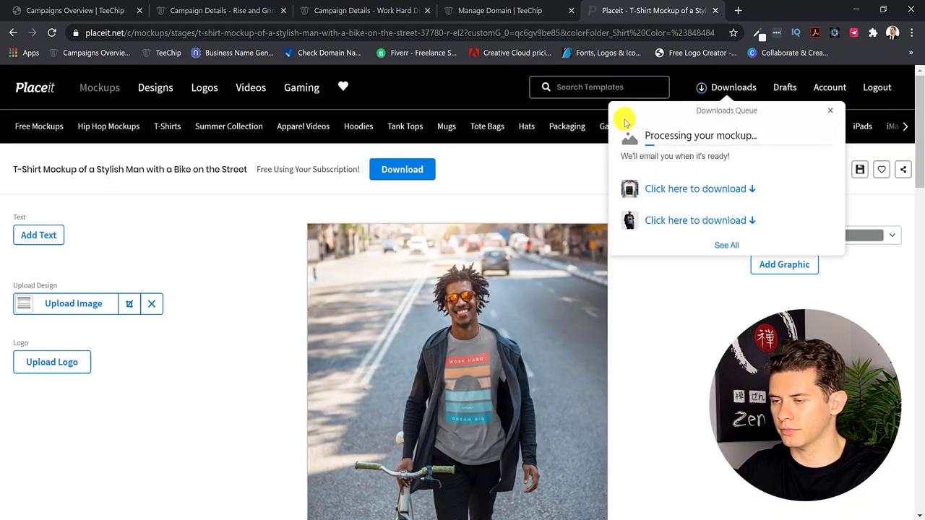
# Go to canva.com in a new tab
pyautogui.click(737, 10)
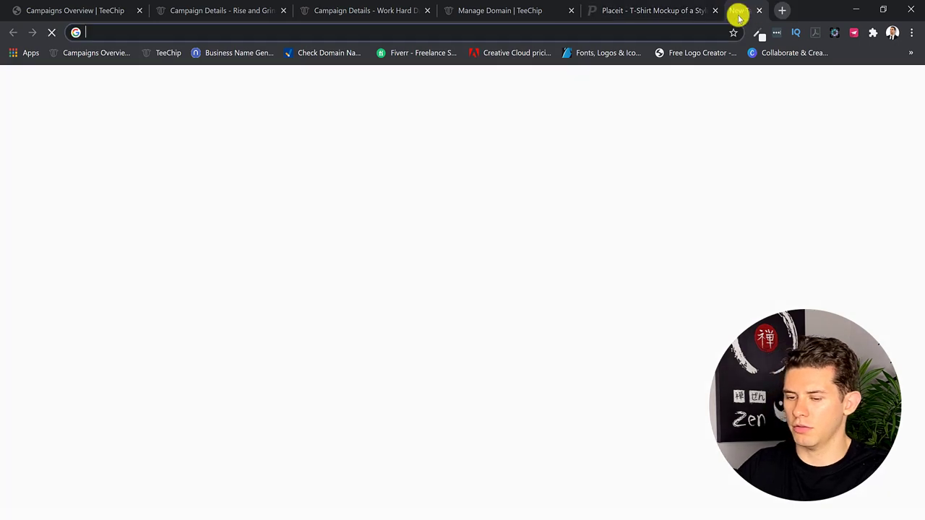
pyautogui.write('canva.com')
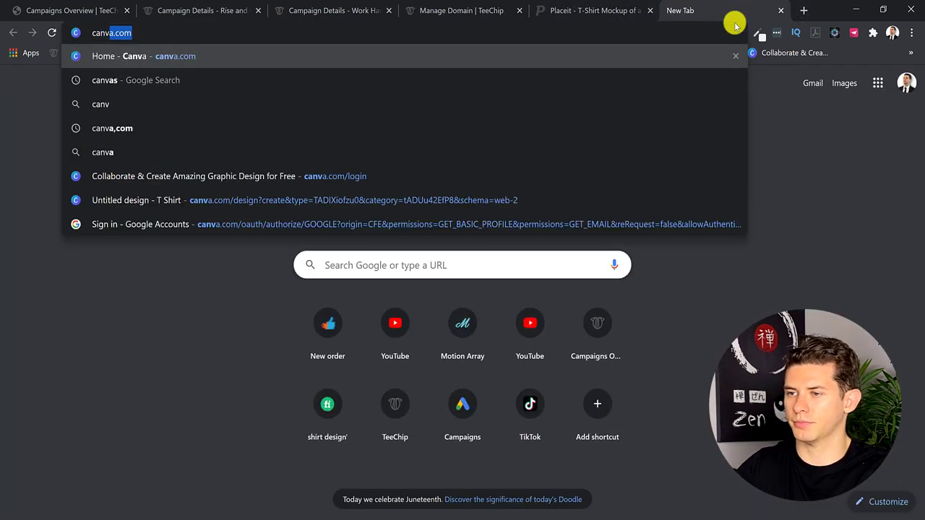
pyautogui.press('Return')
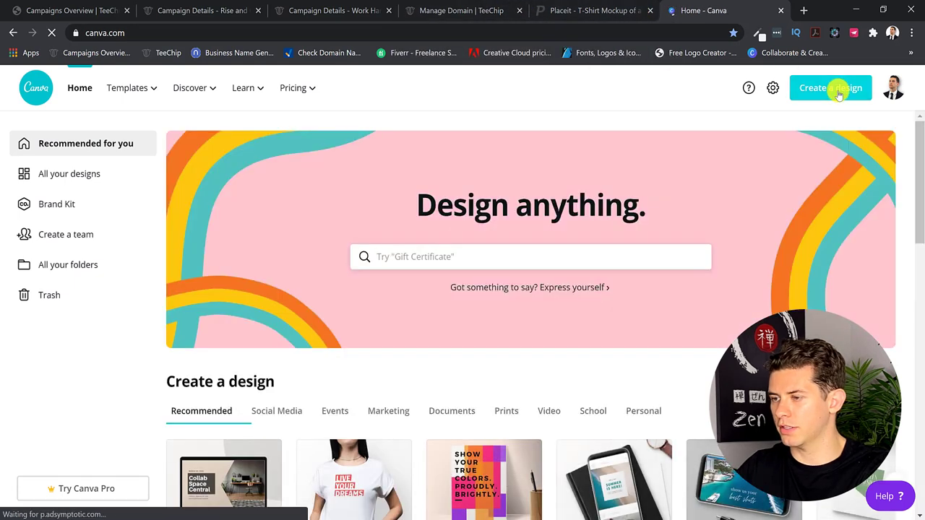
# Create a custom 496 × 758 px Canva design after checking TeeChip's banner size
pyautogui.click(837, 90)
pyautogui.click(741, 151)
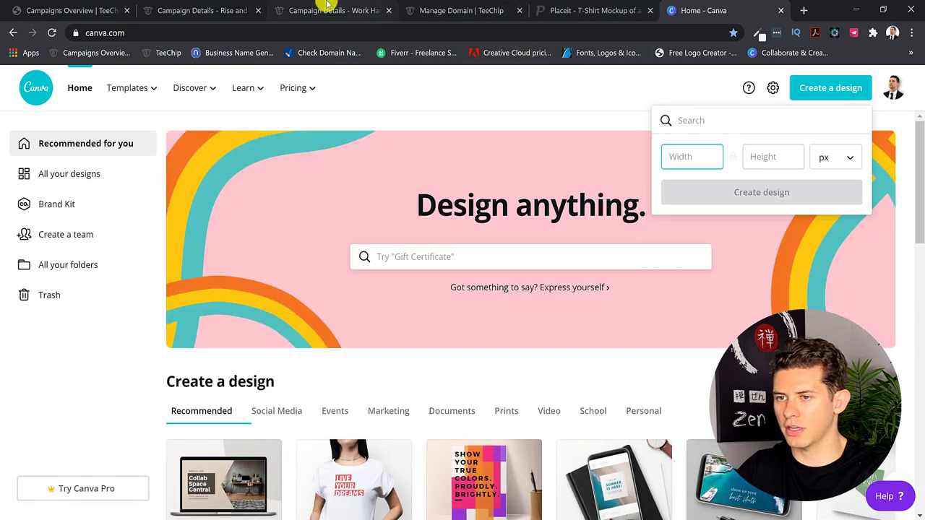
pyautogui.click(329, 10)
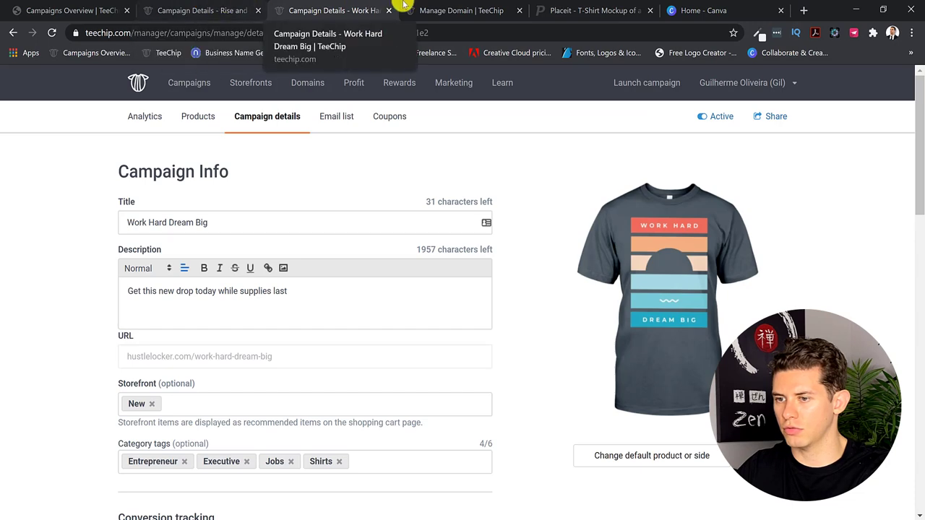
pyautogui.click(463, 10)
pyautogui.click(752, 10)
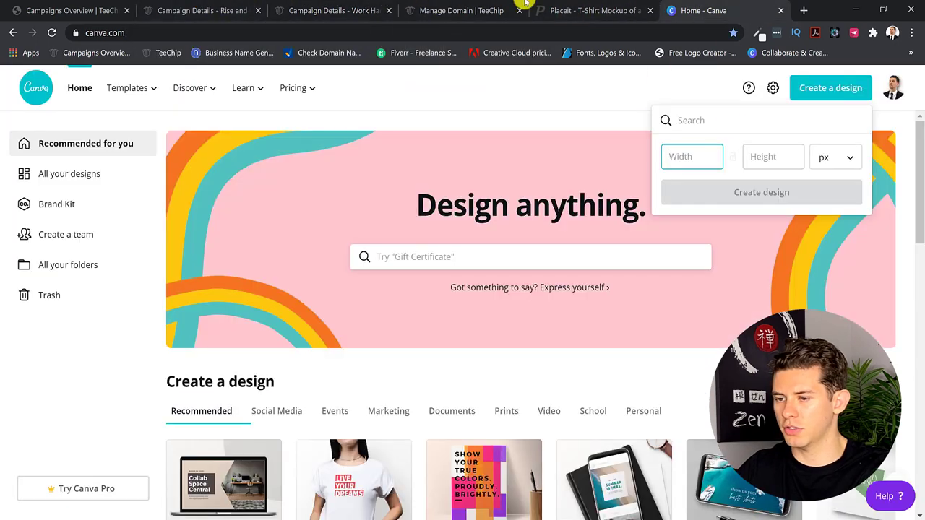
pyautogui.click(465, 13)
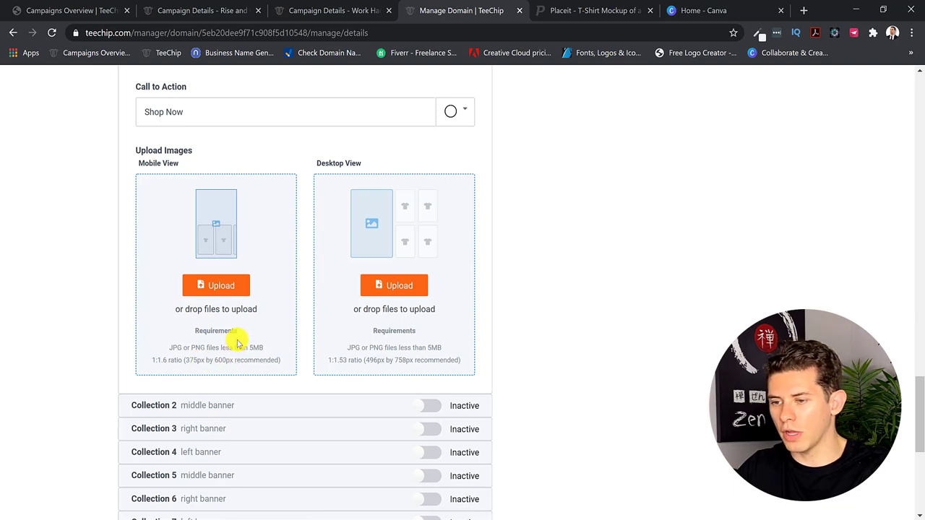
pyautogui.click(752, 10)
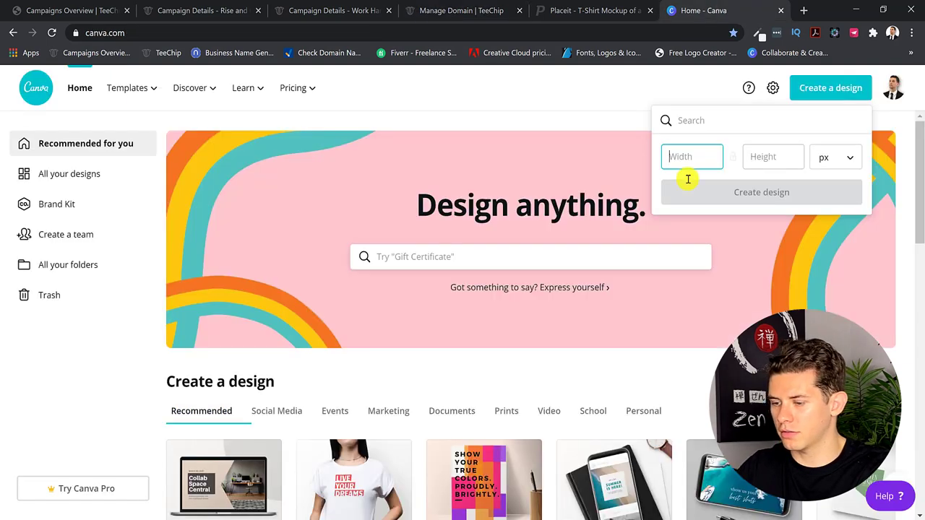
pyautogui.write('496')
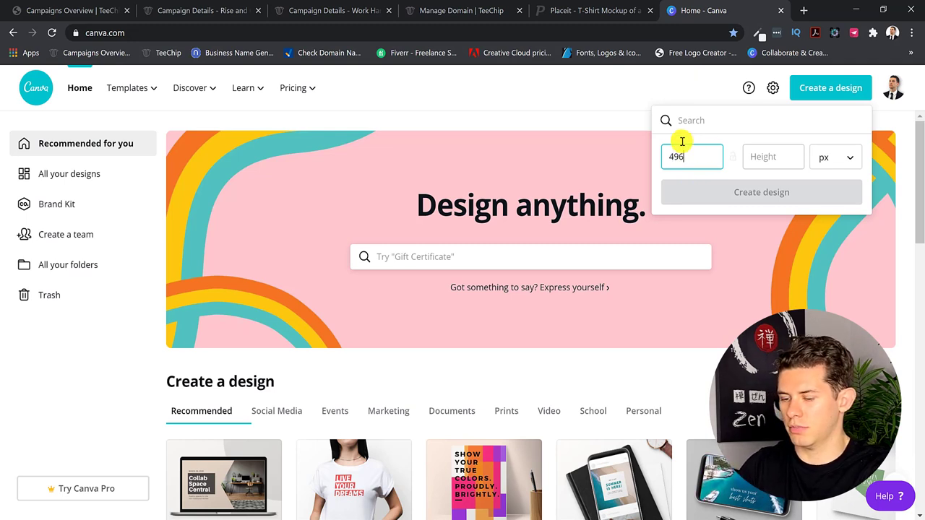
pyautogui.press('Tab')
pyautogui.write('7')
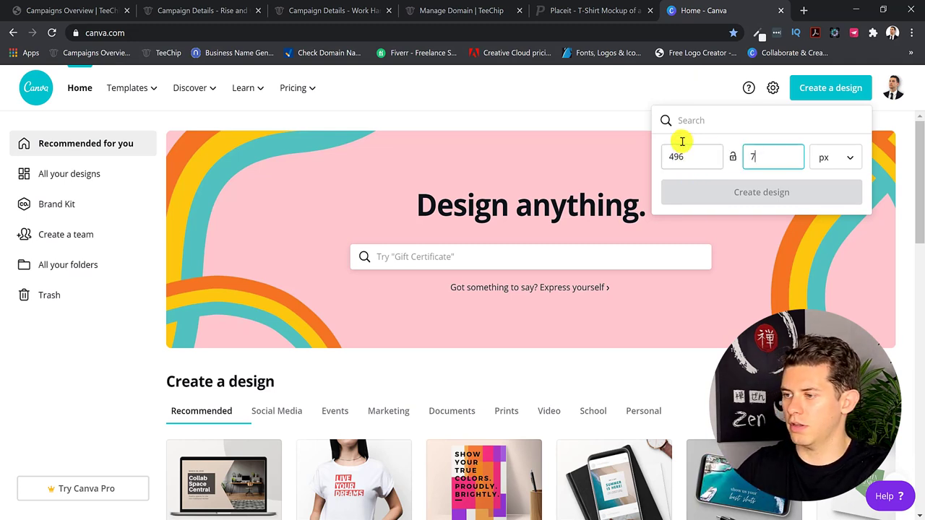
pyautogui.write('58')
pyautogui.click(762, 192)
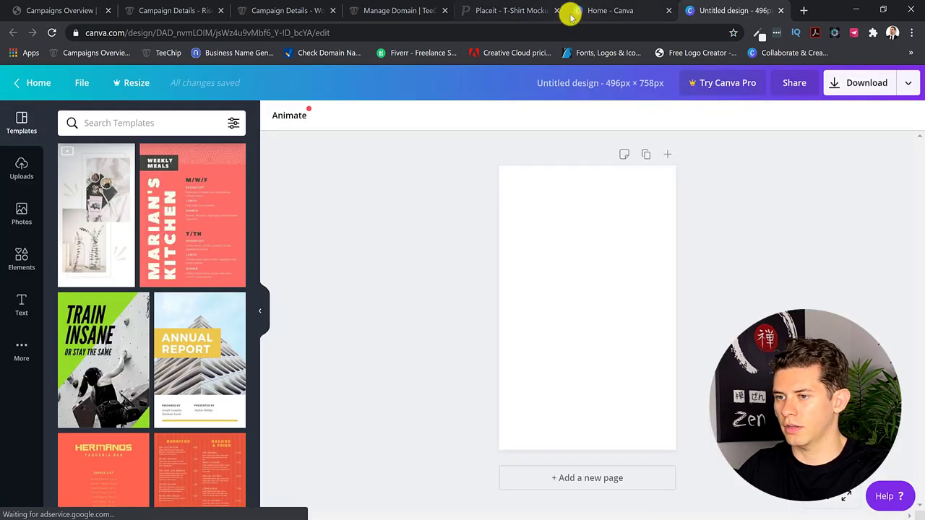
# Save the bike mockup PNG from Placeit's download queue to the Desktop, then return to Canva
pyautogui.click(526, 12)
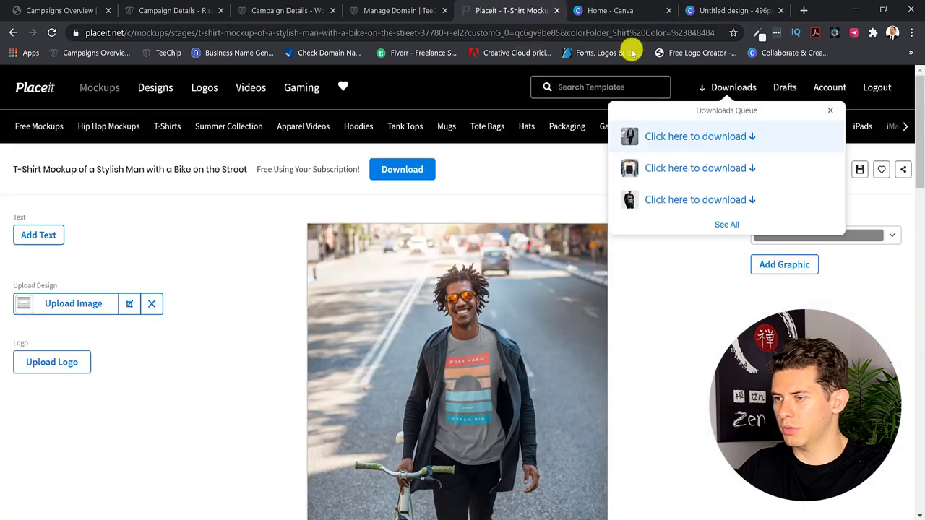
pyautogui.click(705, 138)
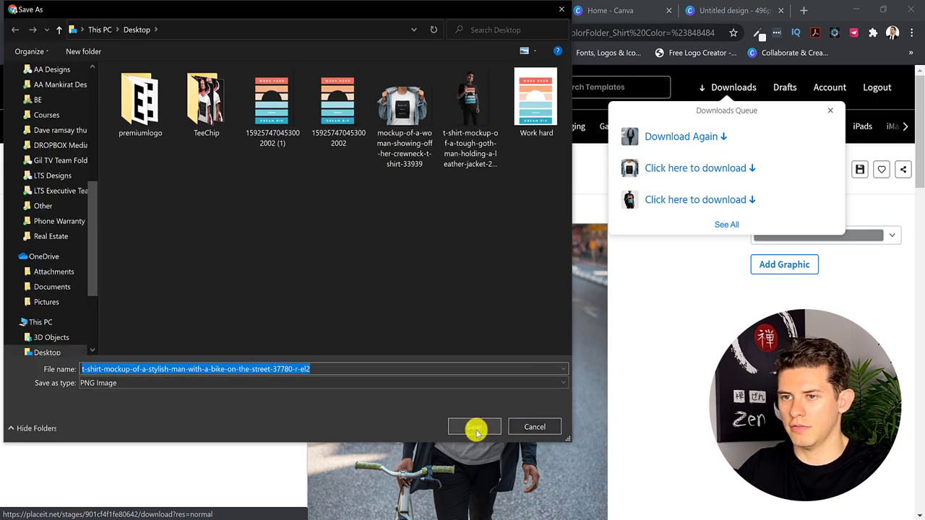
pyautogui.click(475, 428)
pyautogui.click(730, 10)
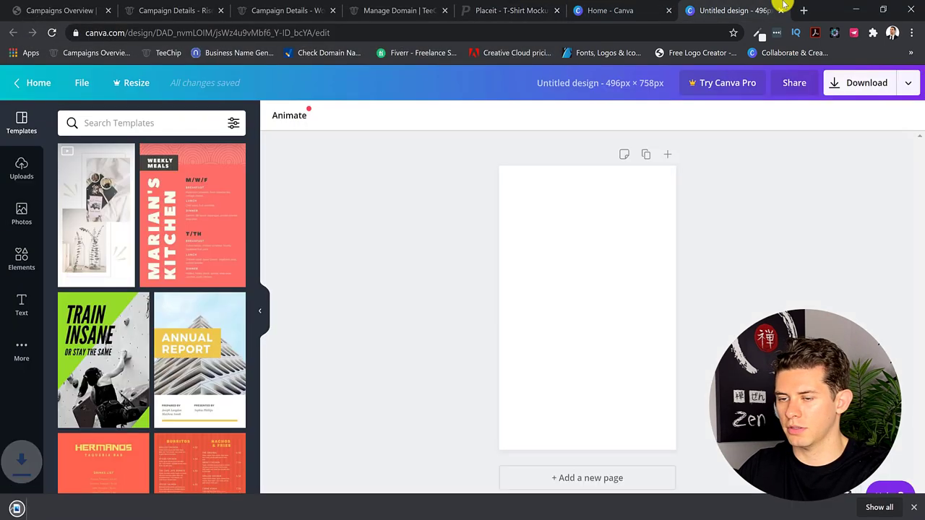
pyautogui.click(38, 167)
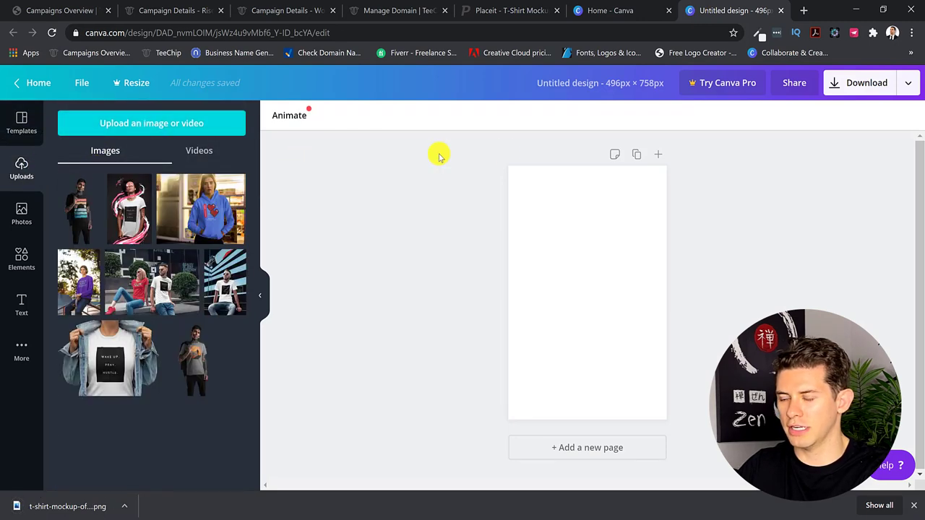
# Upload the stylish-man bike mockup and enlarge it to fill the 496 × 758 page
pyautogui.click(139, 123)
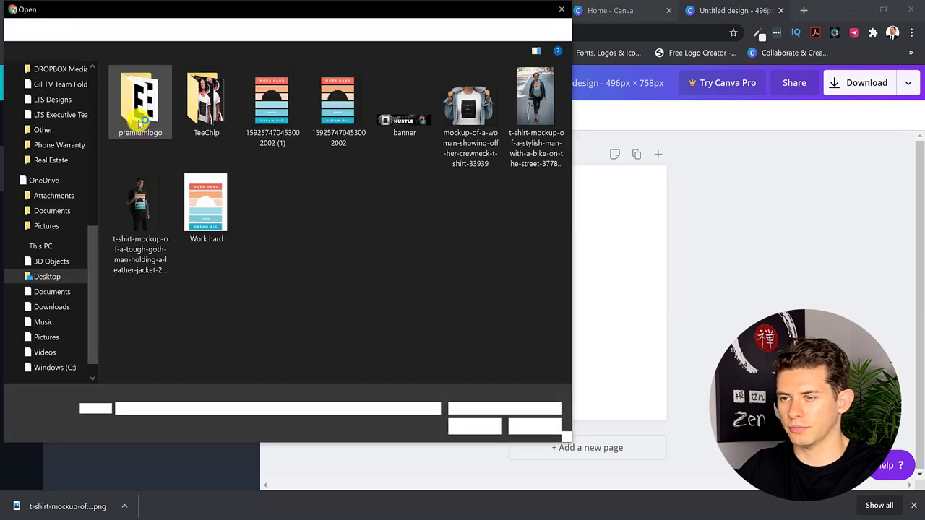
pyautogui.click(539, 115)
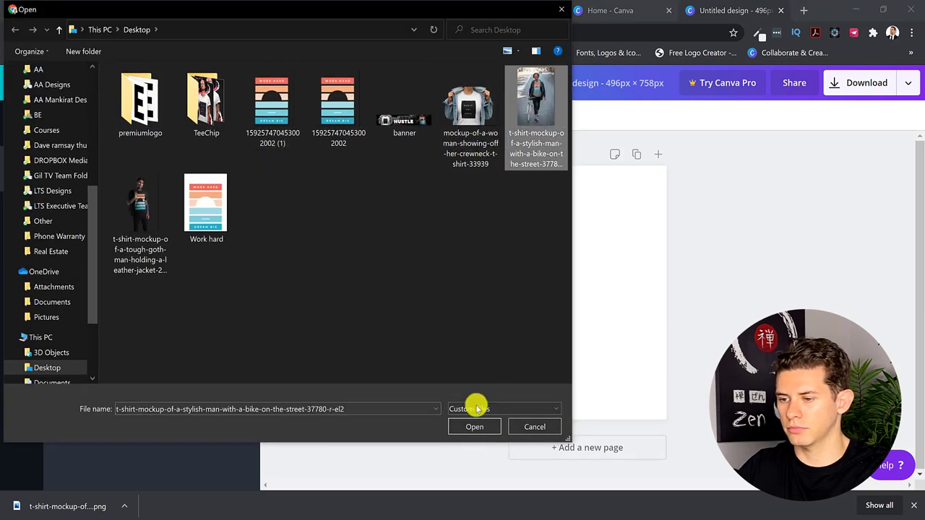
pyautogui.click(472, 425)
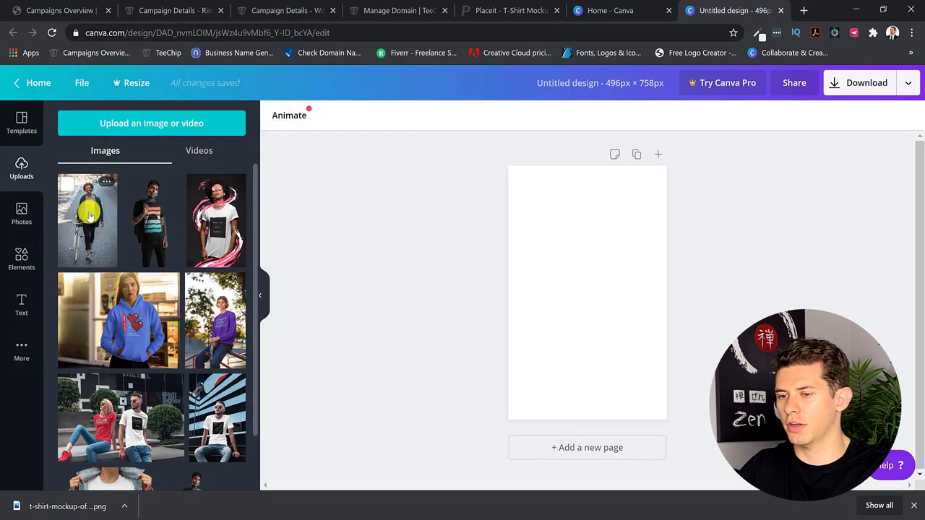
pyautogui.click(89, 215)
pyautogui.moveTo(611, 246); pyautogui.dragTo(568, 195)
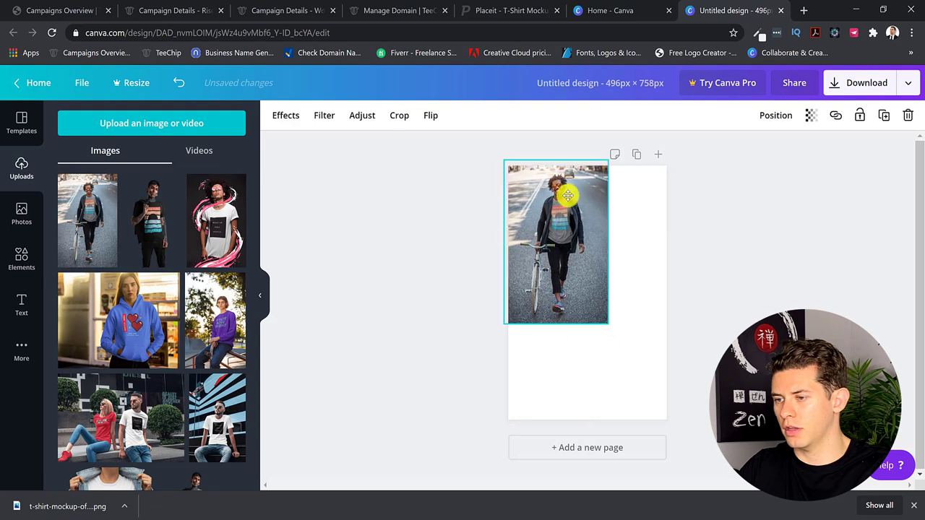
pyautogui.moveTo(607, 323); pyautogui.dragTo(725, 460)
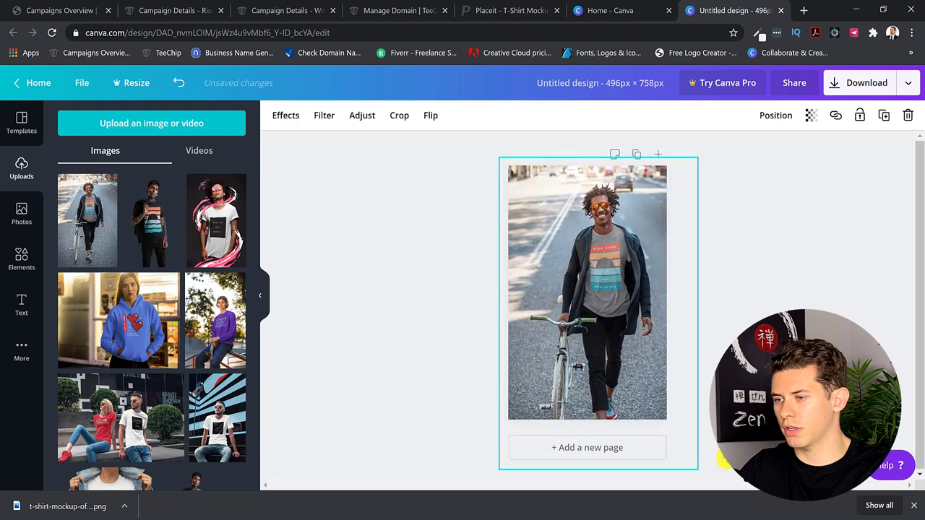
pyautogui.moveTo(499, 156); pyautogui.dragTo(423, 85)
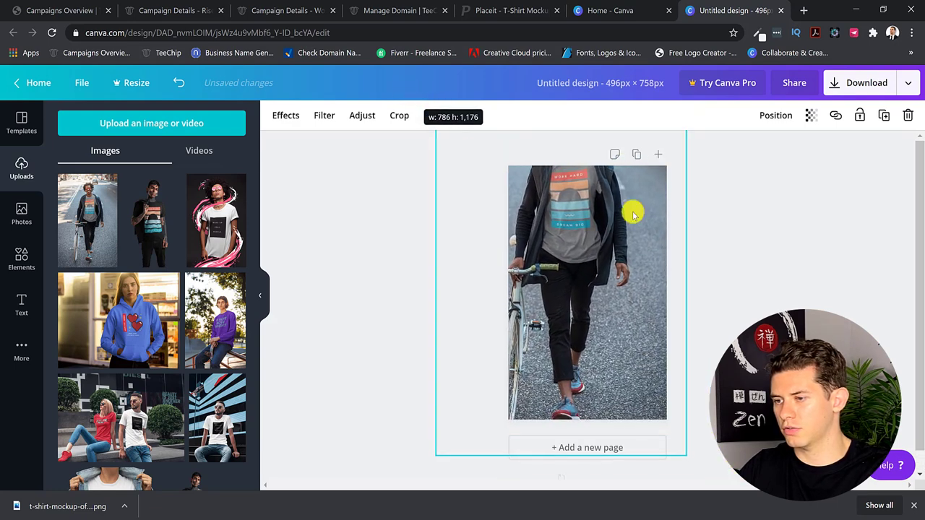
pyautogui.moveTo(634, 215); pyautogui.dragTo(617, 289)
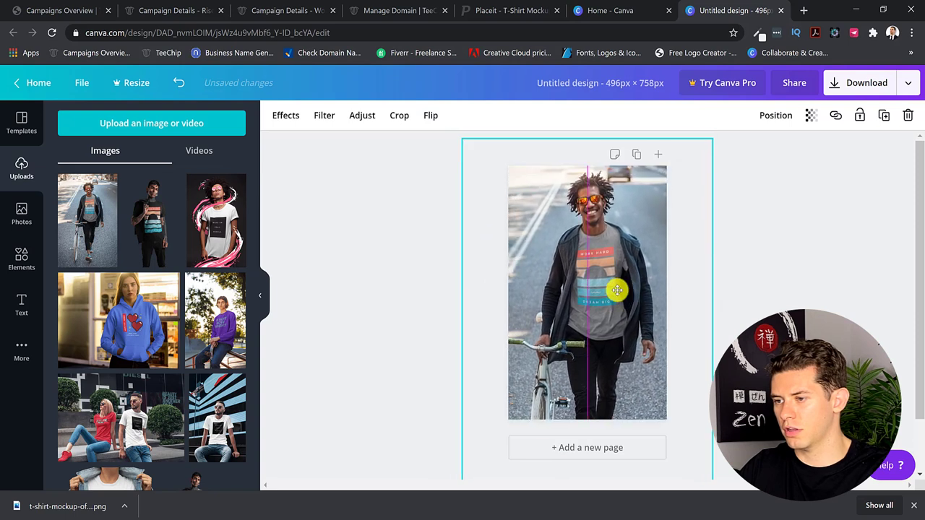
pyautogui.click(795, 281)
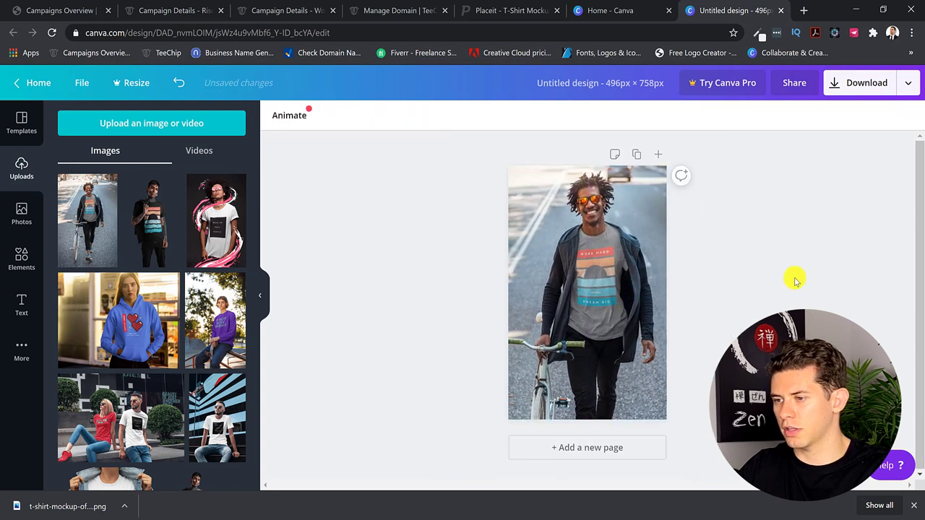
# Download the design as a JPG named 'desktop collection image right side' to the Desktop
pyautogui.click(871, 85)
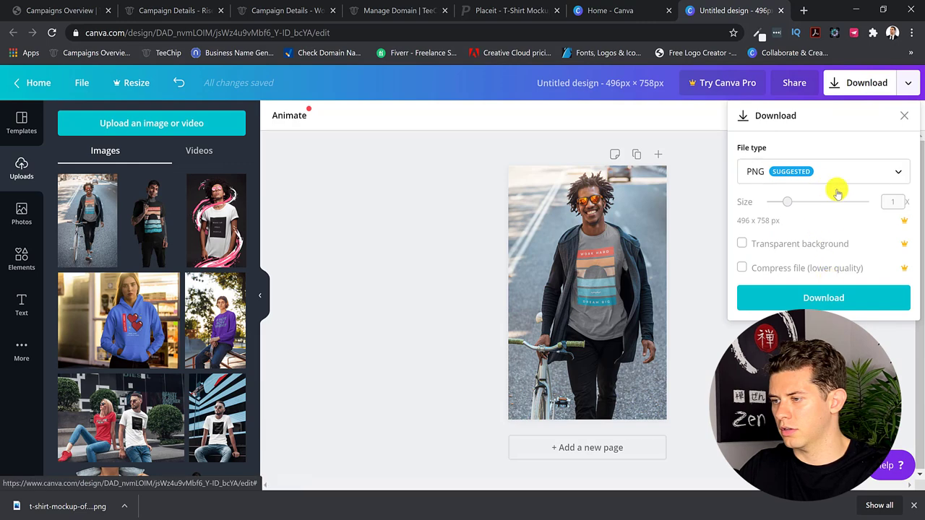
pyautogui.click(839, 178)
pyautogui.click(799, 219)
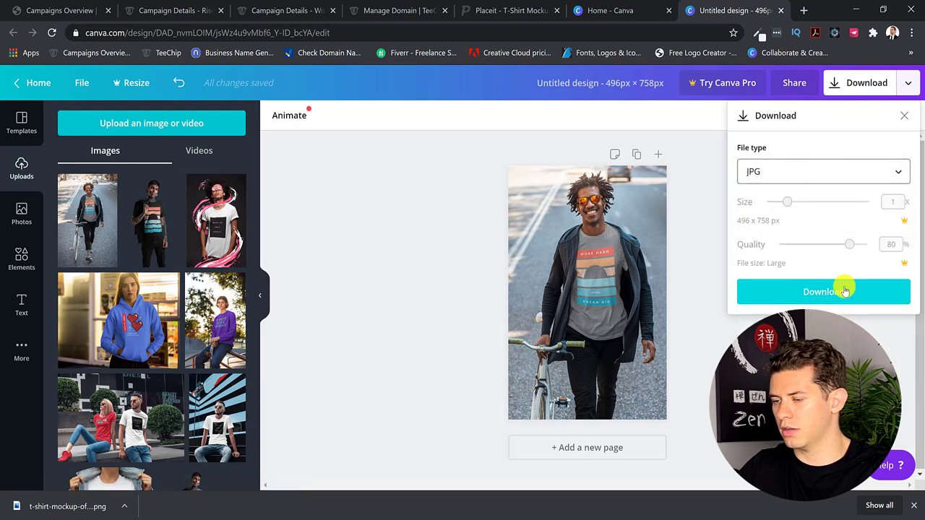
pyautogui.click(845, 291)
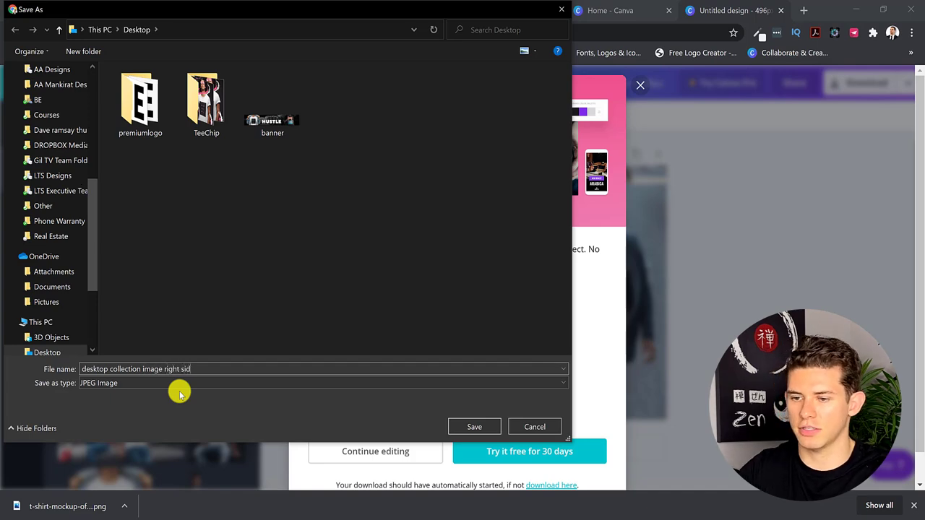
pyautogui.click(478, 427)
pyautogui.click(641, 87)
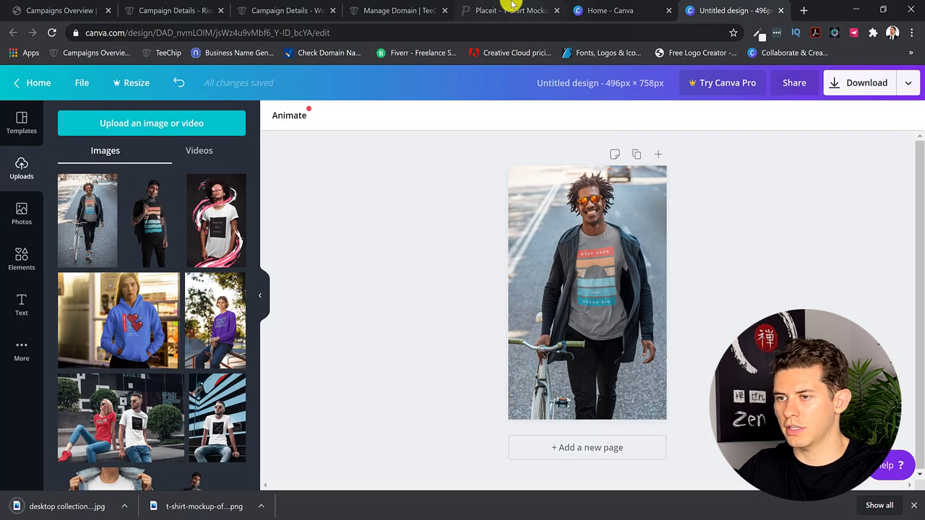
# Upload 'desktop collection image right side' as Collection 1's desktop view image
pyautogui.click(434, 5)
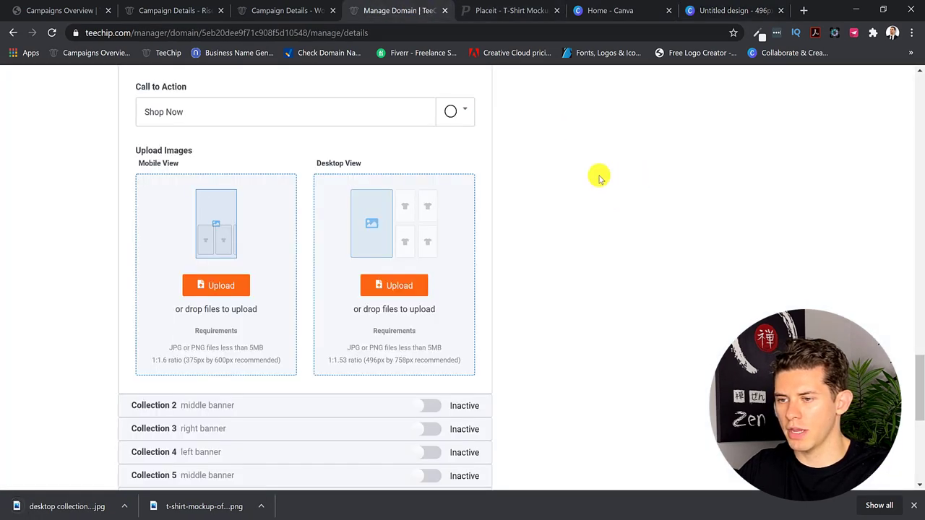
pyautogui.click(399, 287)
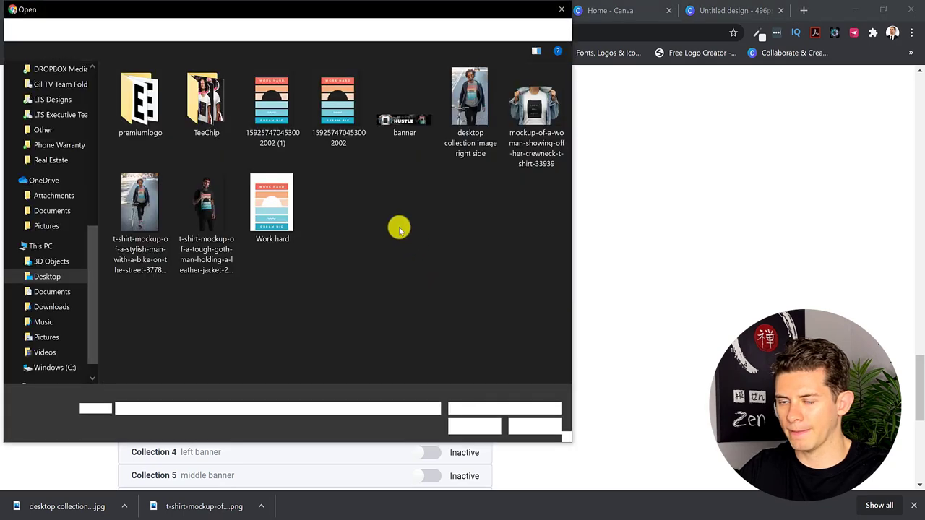
pyautogui.click(462, 119)
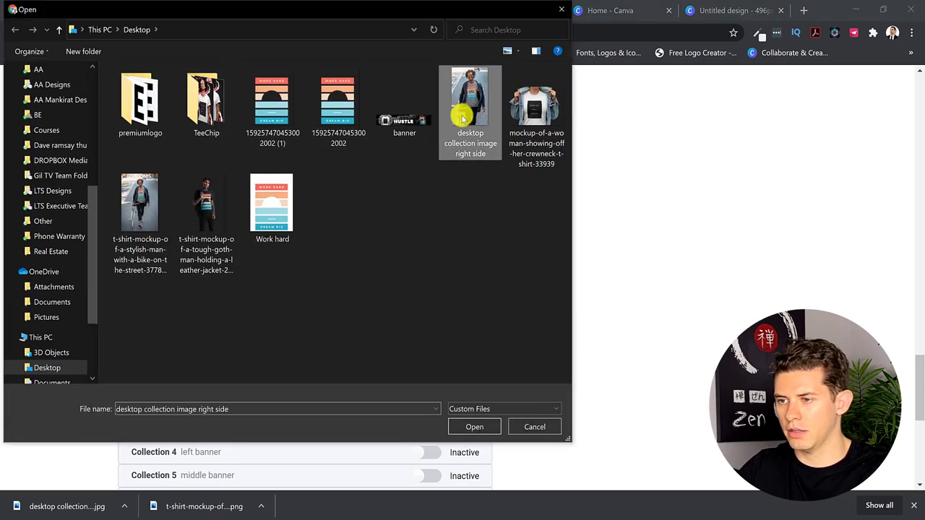
pyautogui.doubleClick(463, 119)
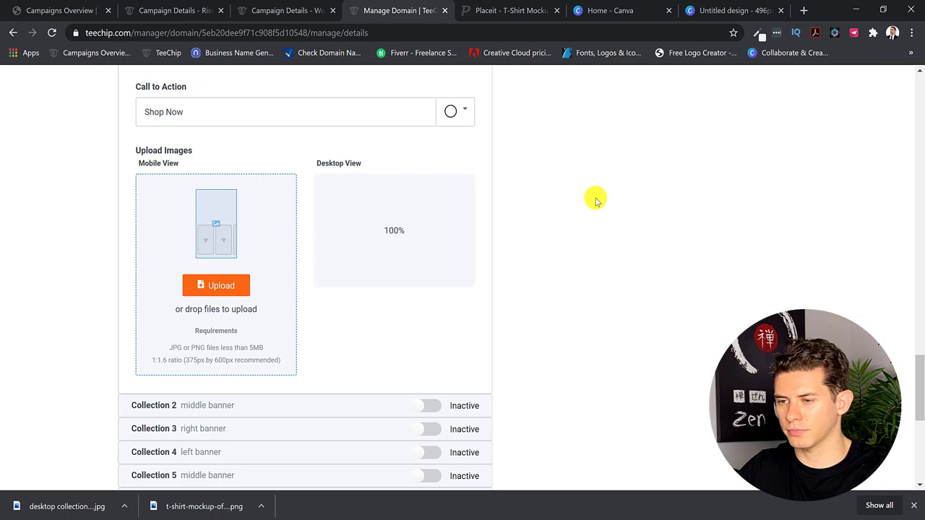
pyautogui.hotkey('ctrl', '9')
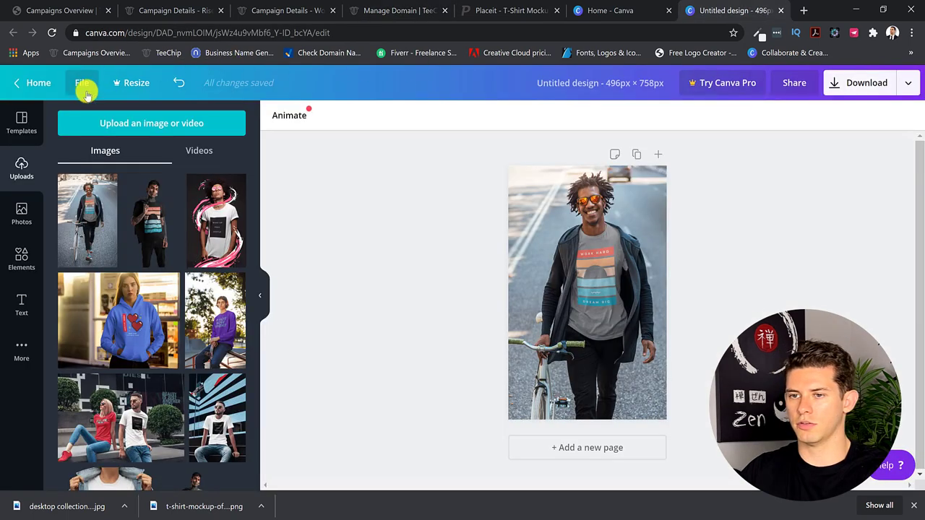
pyautogui.click(83, 84)
# Create a new custom 375 × 600 px Canva design for the mobile banner
pyautogui.click(125, 167)
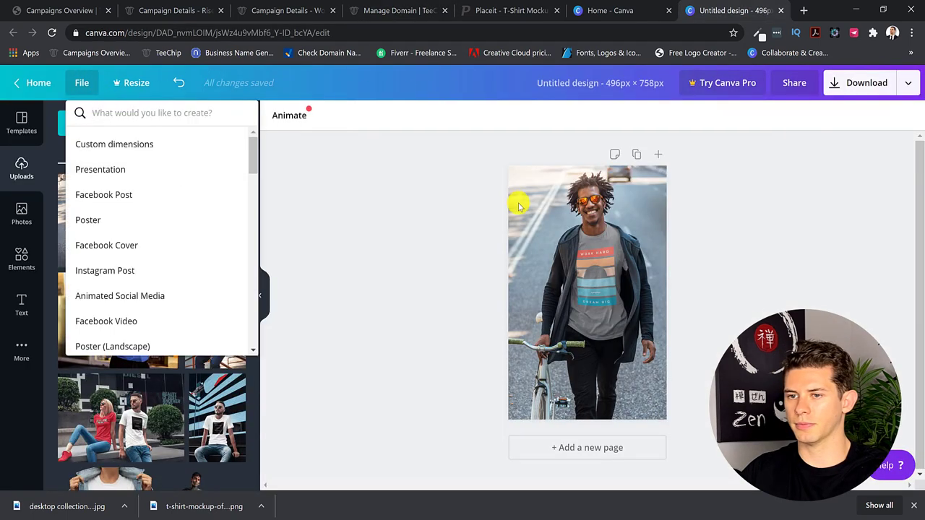
pyautogui.click(148, 149)
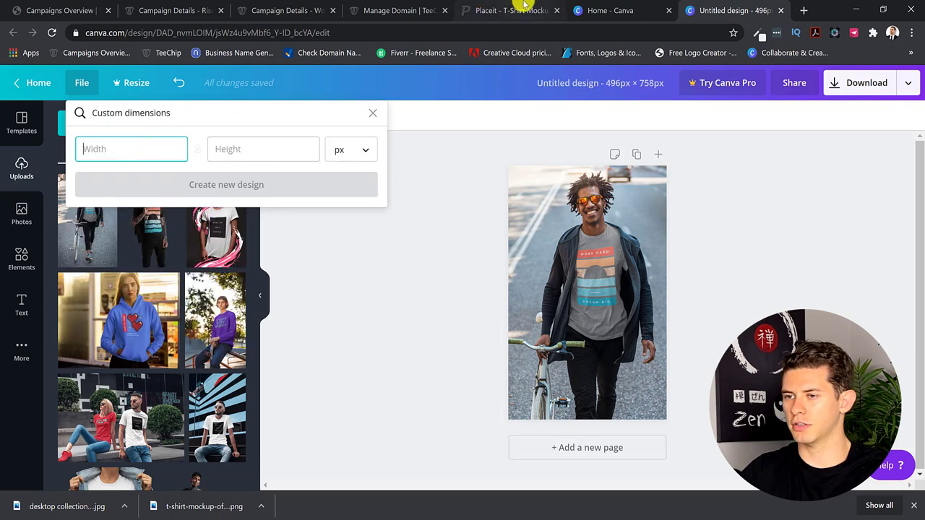
pyautogui.click(415, 6)
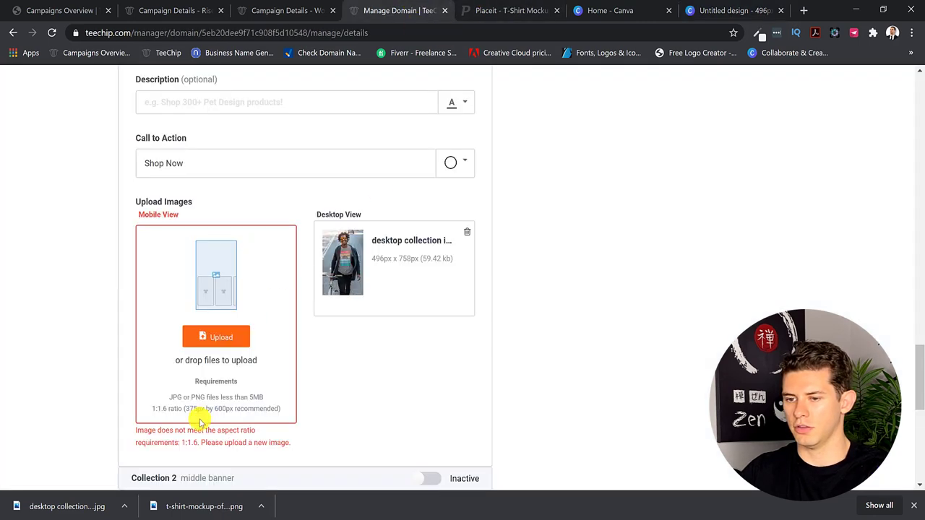
pyautogui.click(729, 8)
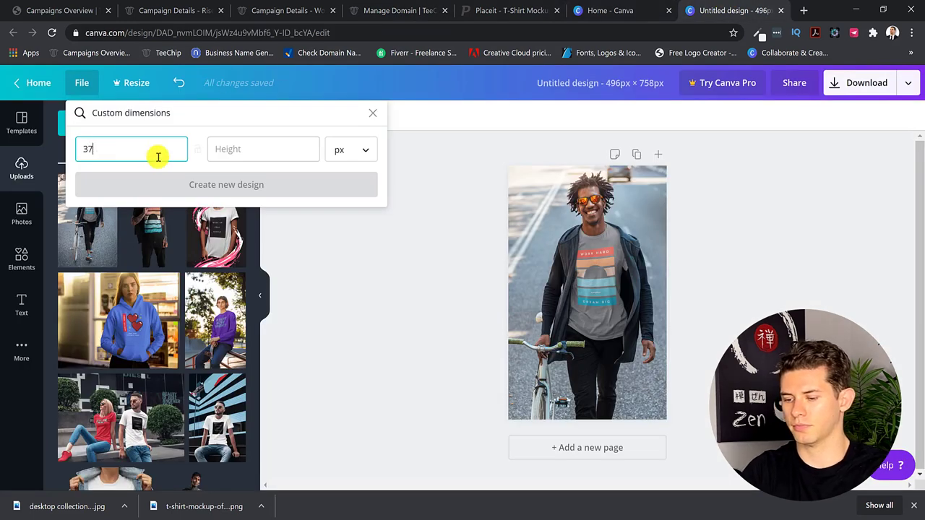
pyautogui.write('6')
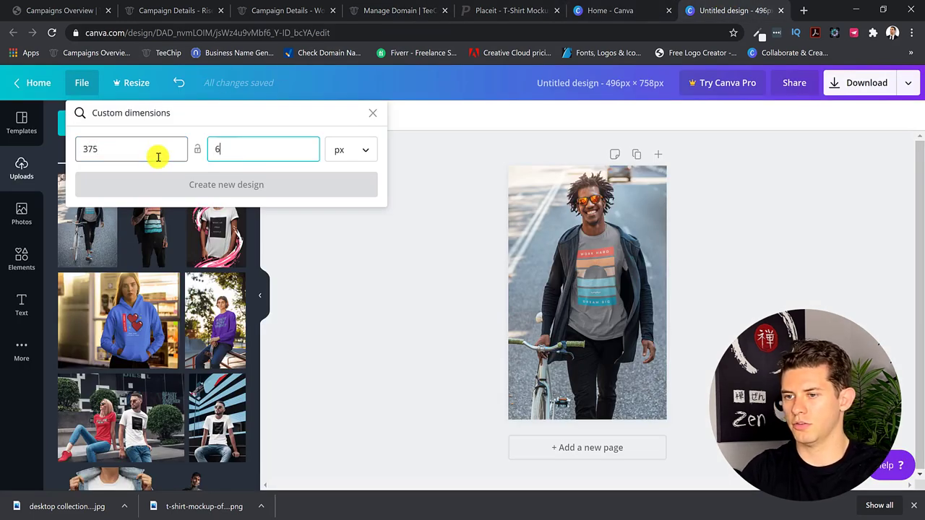
pyautogui.write('00')
pyautogui.press('Return')
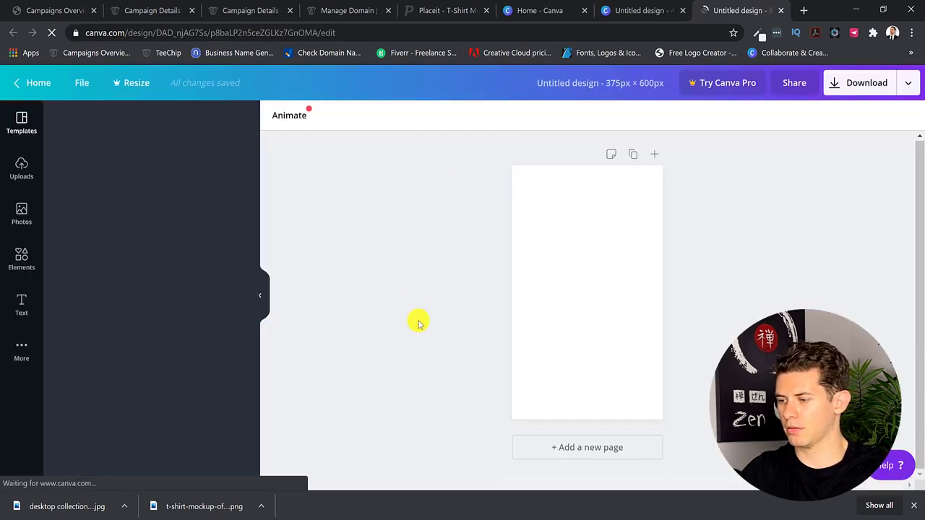
pyautogui.click(914, 510)
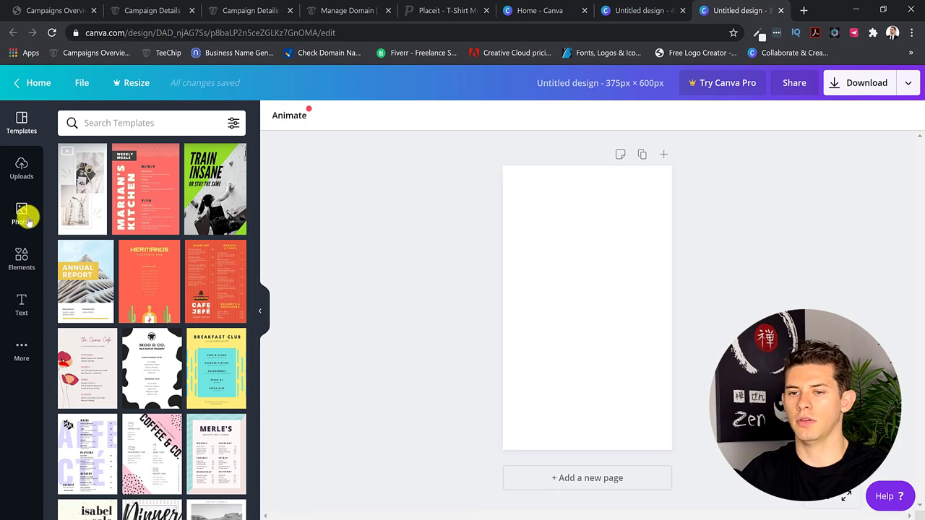
pyautogui.click(21, 168)
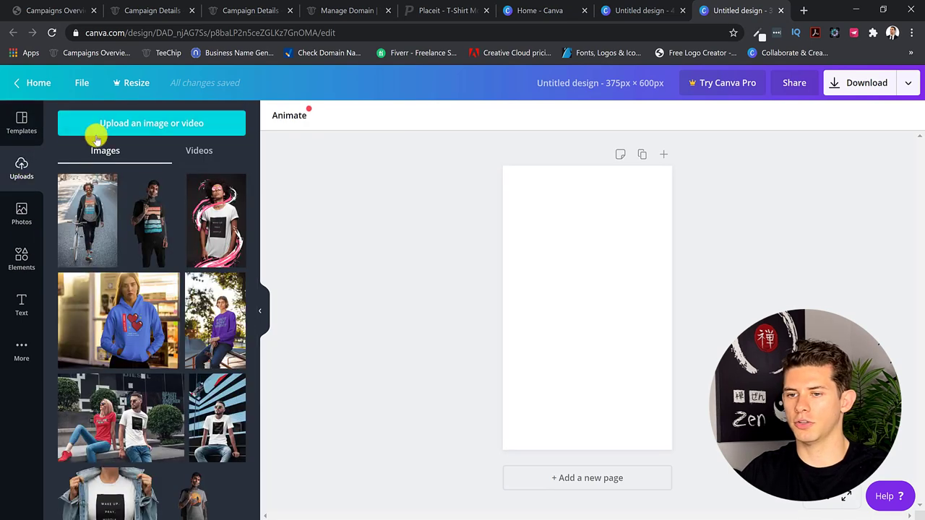
# Add the bike t-shirt mockup and enlarge and centre it to fill the 375 × 600 px page
pyautogui.click(87, 230)
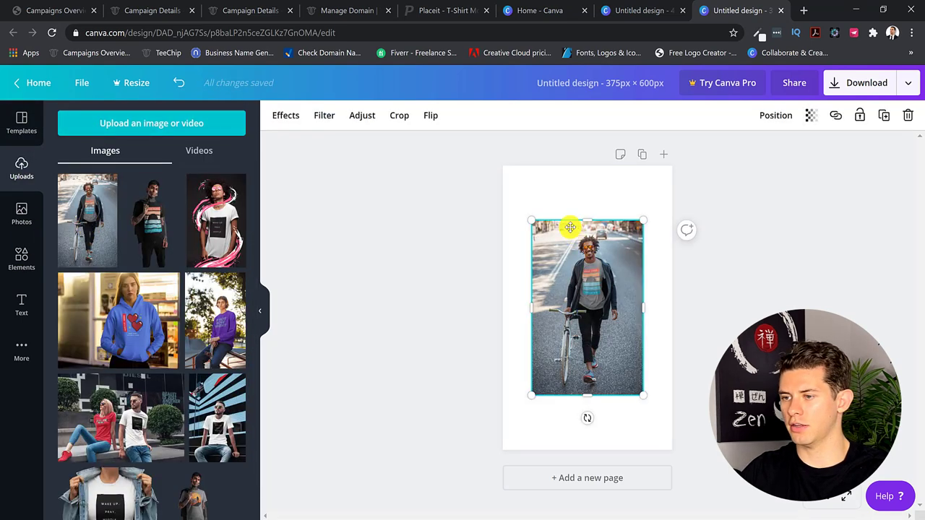
pyautogui.moveTo(570, 227); pyautogui.dragTo(530, 159)
pyautogui.moveTo(638, 389); pyautogui.dragTo(699, 460)
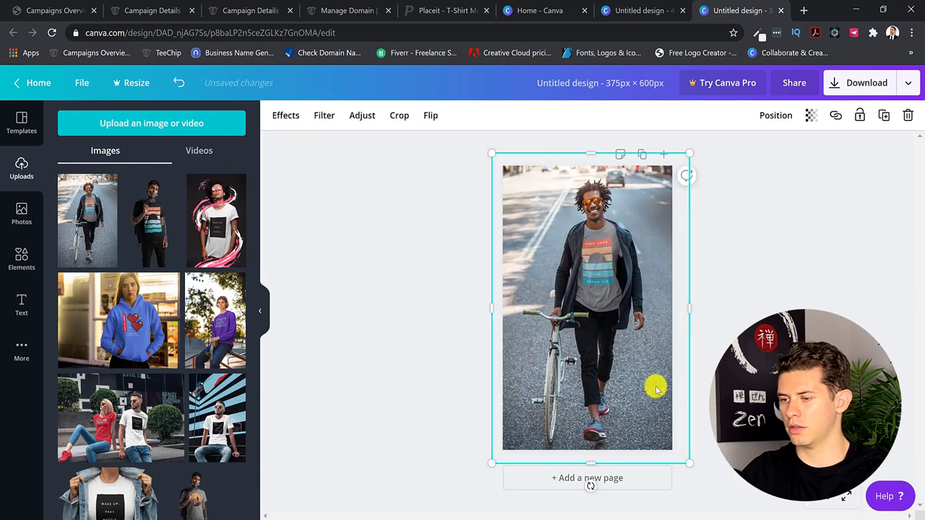
pyautogui.moveTo(694, 466); pyautogui.dragTo(759, 510)
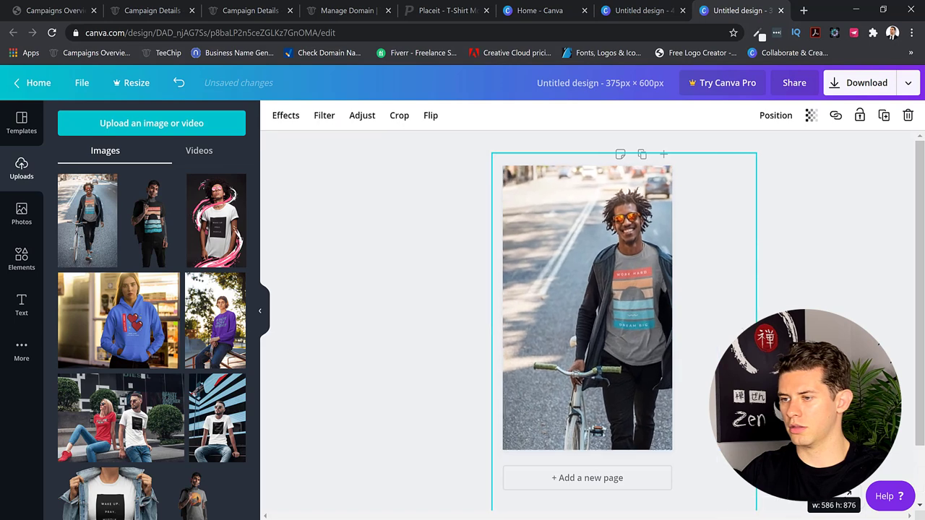
pyautogui.moveTo(605, 330); pyautogui.dragTo(568, 314)
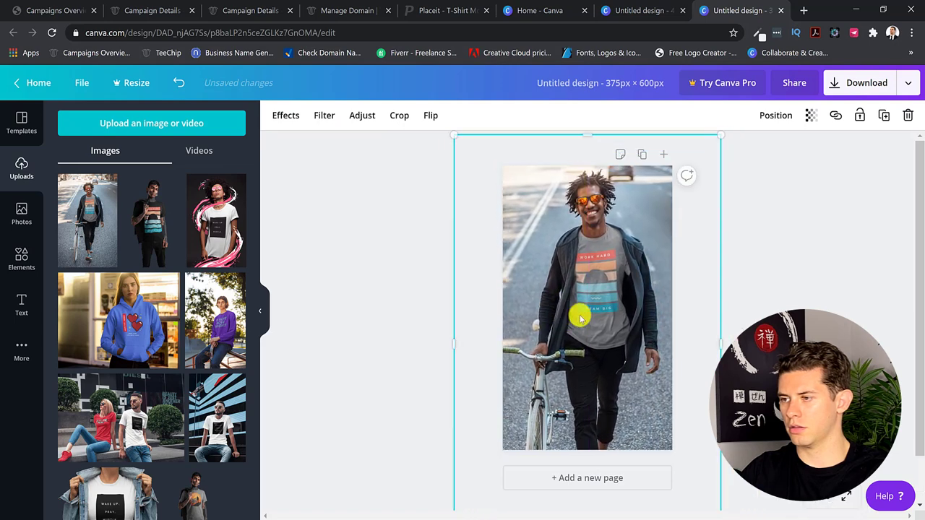
pyautogui.click(880, 84)
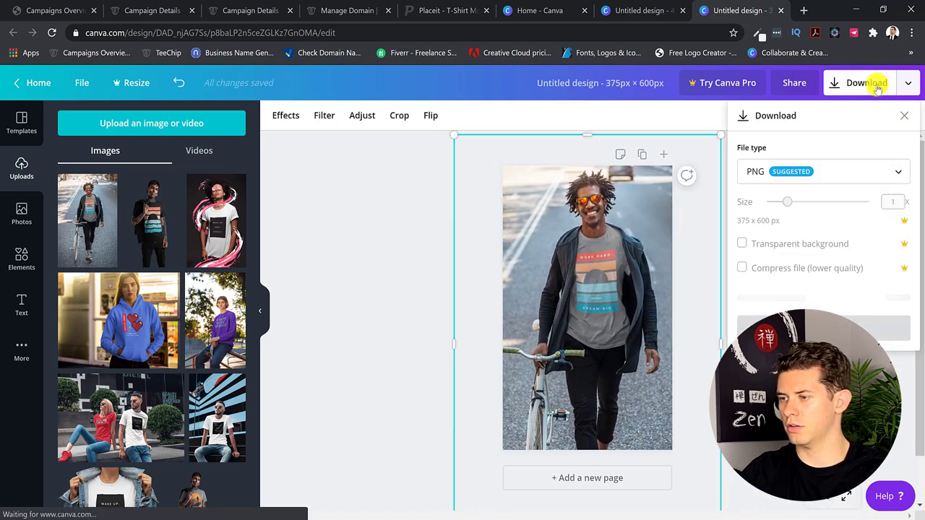
# Download the bike design as a JPG named 'mobile collection image right side' on the Desktop
pyautogui.click(791, 173)
pyautogui.click(772, 213)
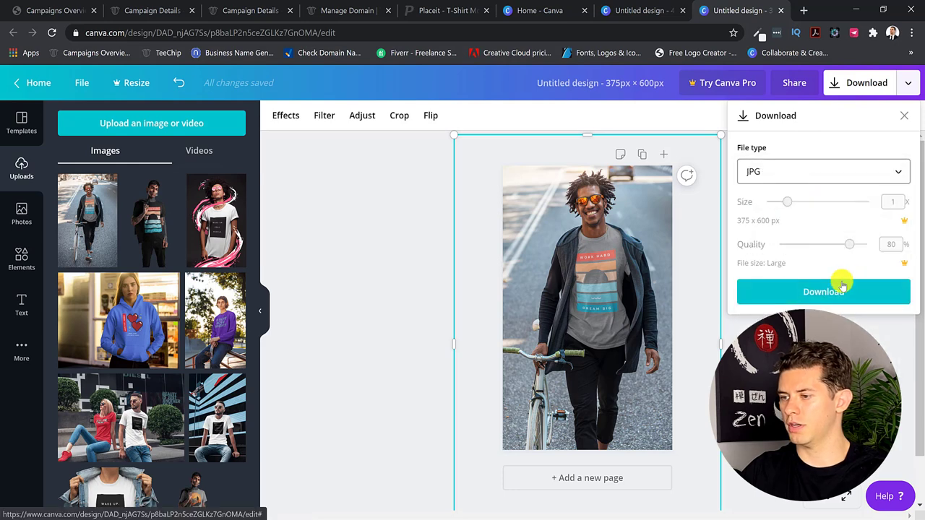
pyautogui.click(830, 292)
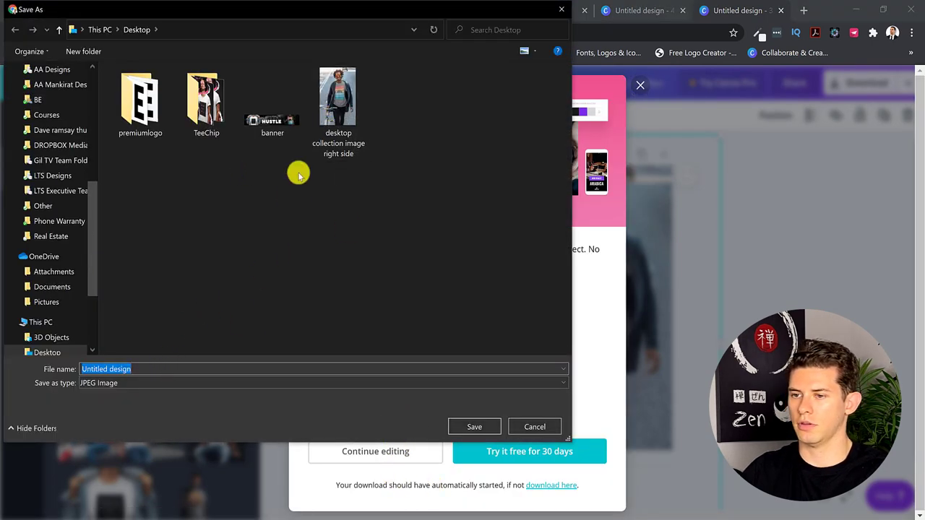
pyautogui.click(318, 145)
pyautogui.click(86, 370)
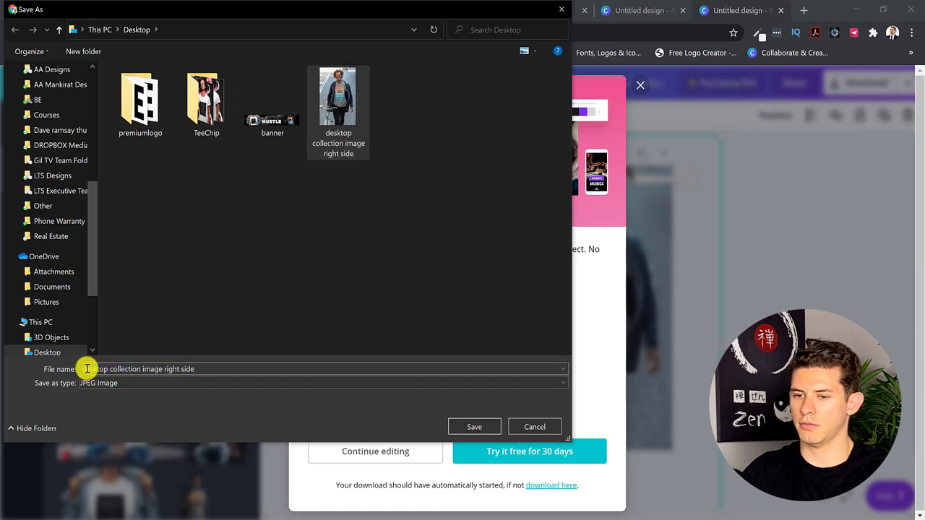
pyautogui.moveTo(107, 369); pyautogui.dragTo(83, 369)
pyautogui.write('m')
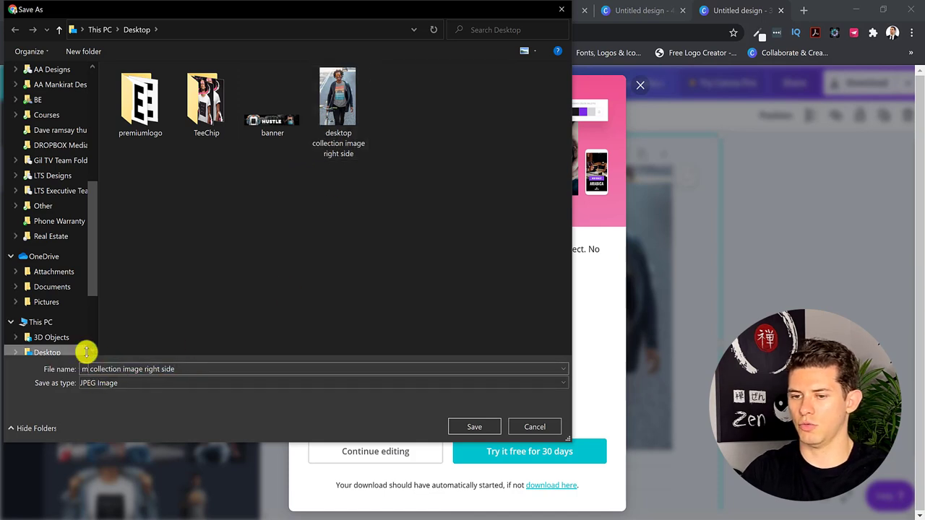
pyautogui.write('obile')
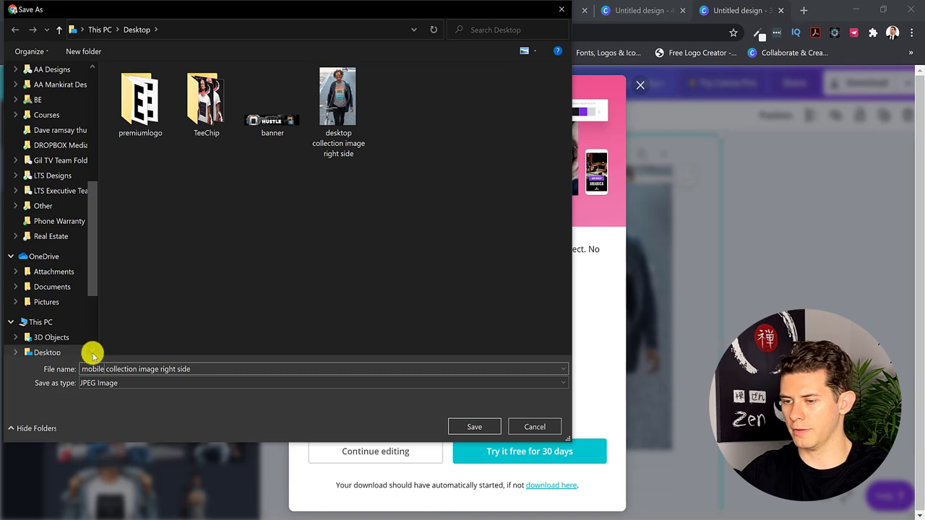
pyautogui.click(474, 427)
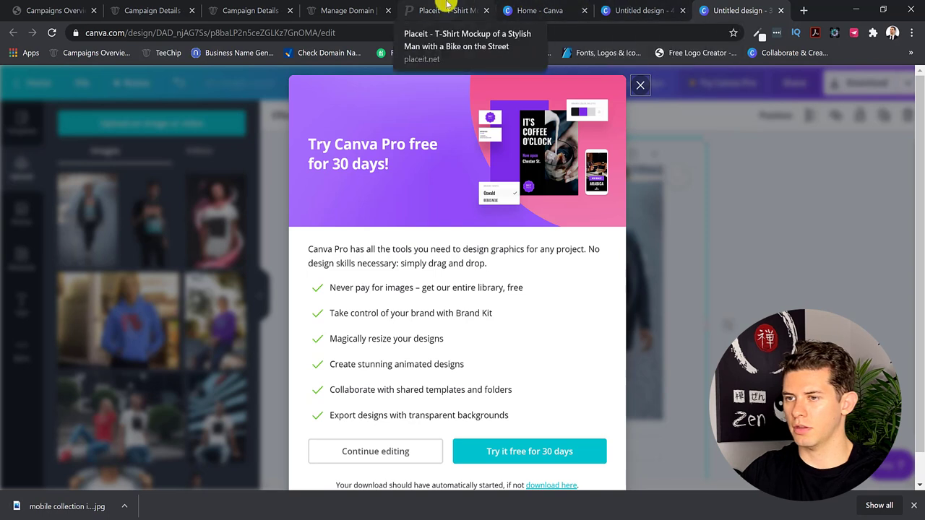
# Upload 'mobile collection image right side' as Collection 1's Mobile View image in TeeChip
pyautogui.click(347, 9)
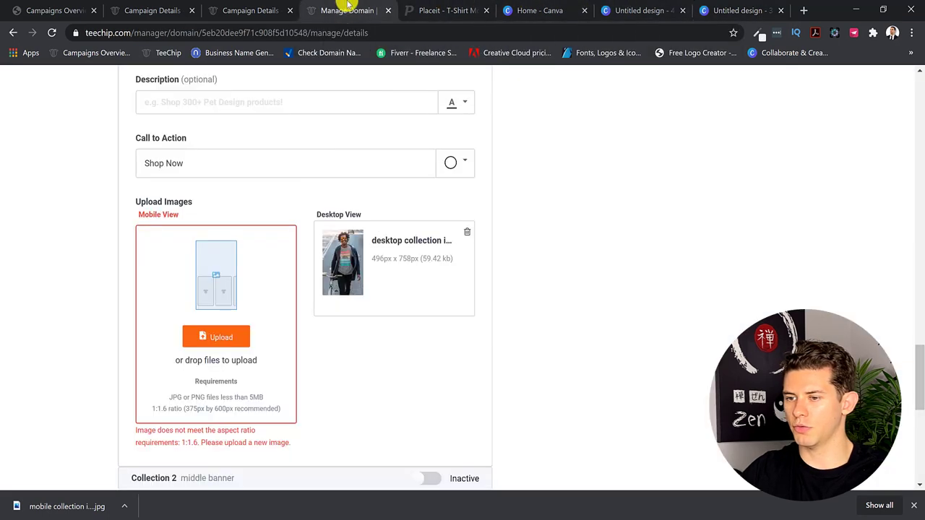
pyautogui.click(199, 345)
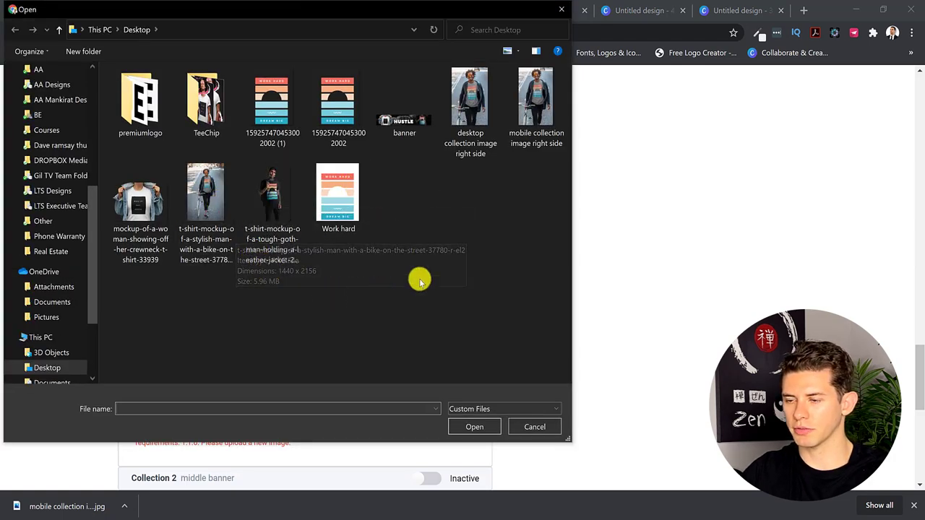
pyautogui.doubleClick(538, 99)
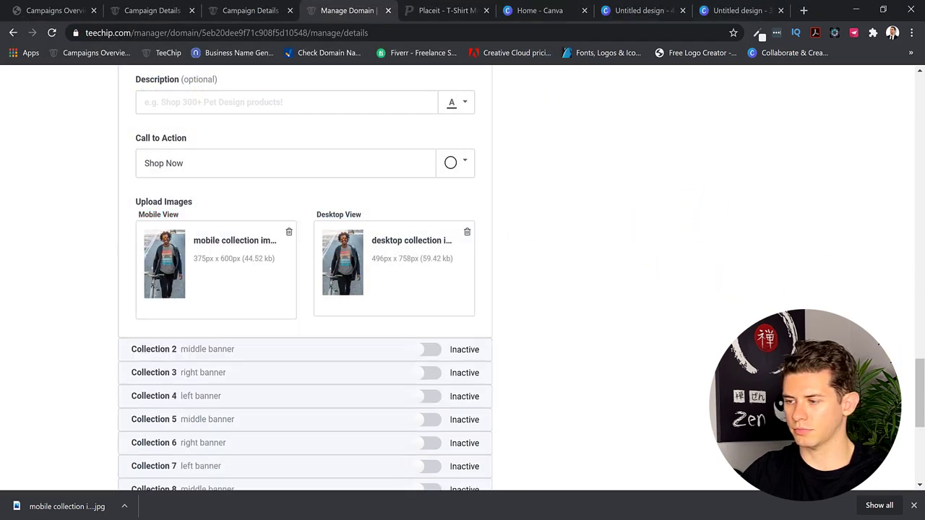
pyautogui.moveTo(921, 386); pyautogui.dragTo(921, 438)
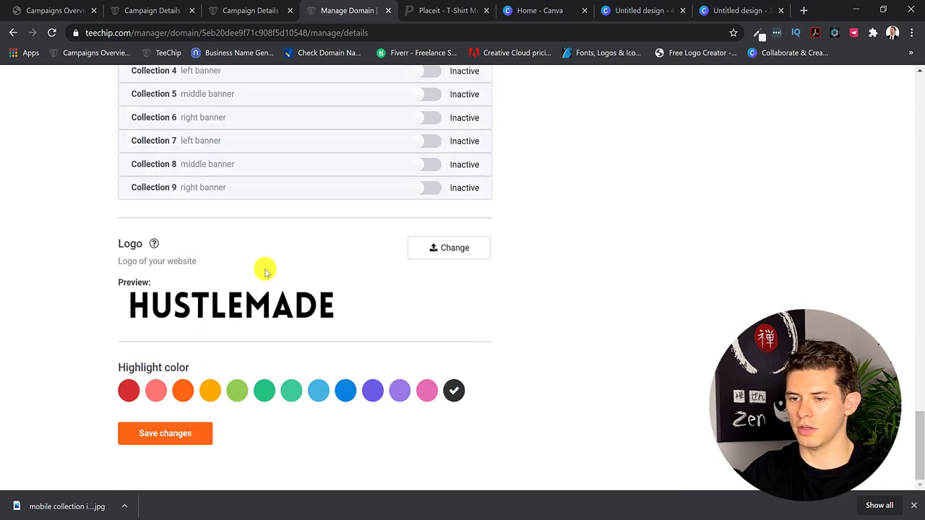
# Save the storefront settings and check the Trending banner on the live homepage
pyautogui.click(166, 434)
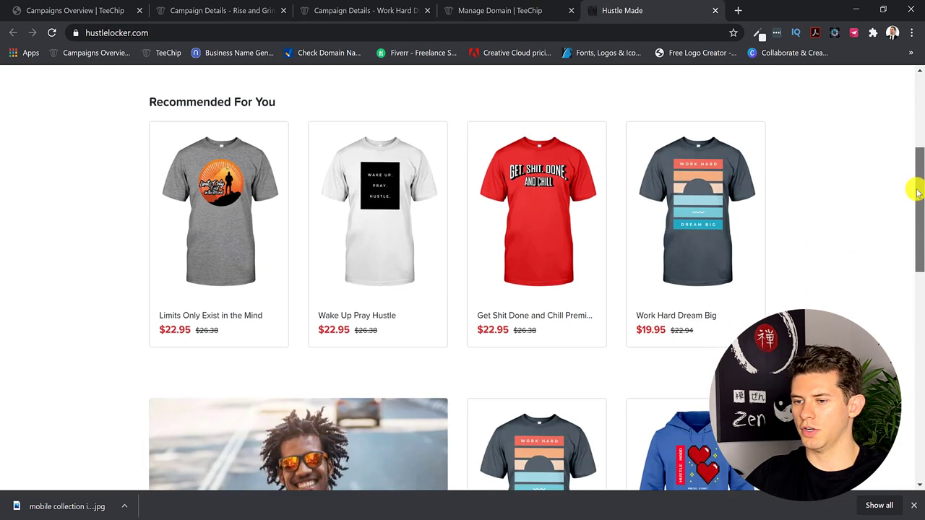
pyautogui.scroll(-2, 922, 231)
pyautogui.moveTo(921, 232); pyautogui.dragTo(917, 285)
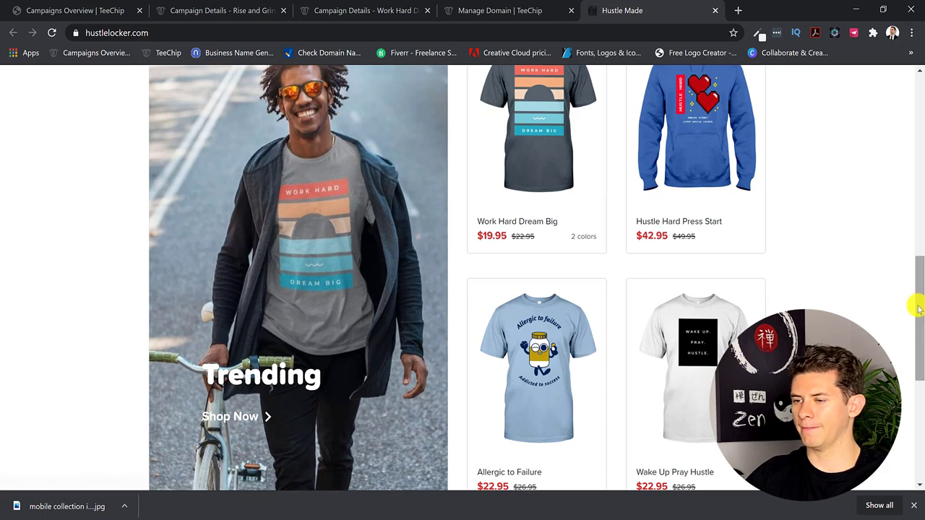
pyautogui.moveTo(916, 306); pyautogui.dragTo(851, 223)
# Preview the storefront at mobile width in DevTools device mode, browsing the product carousel
pyautogui.rightClick(850, 222)
pyautogui.click(693, 386)
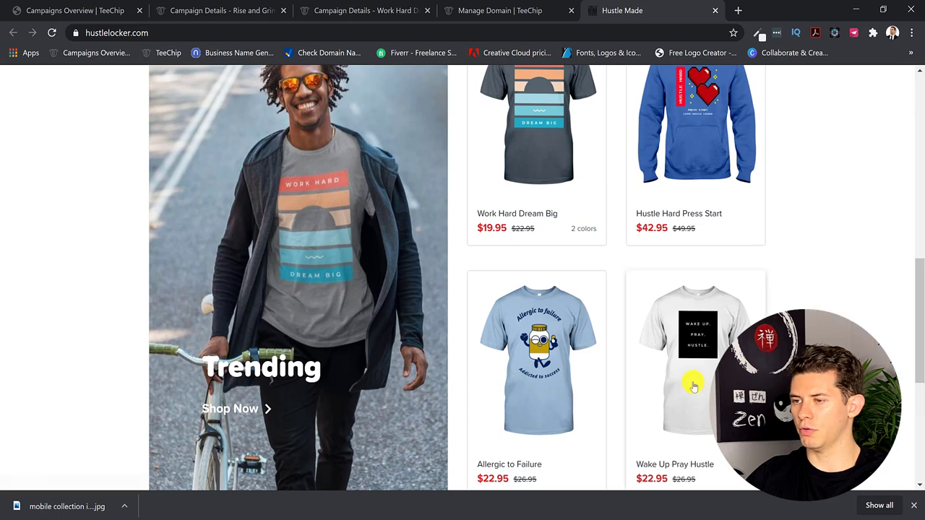
pyautogui.hotkey('ctrl', 'shift', 'i')
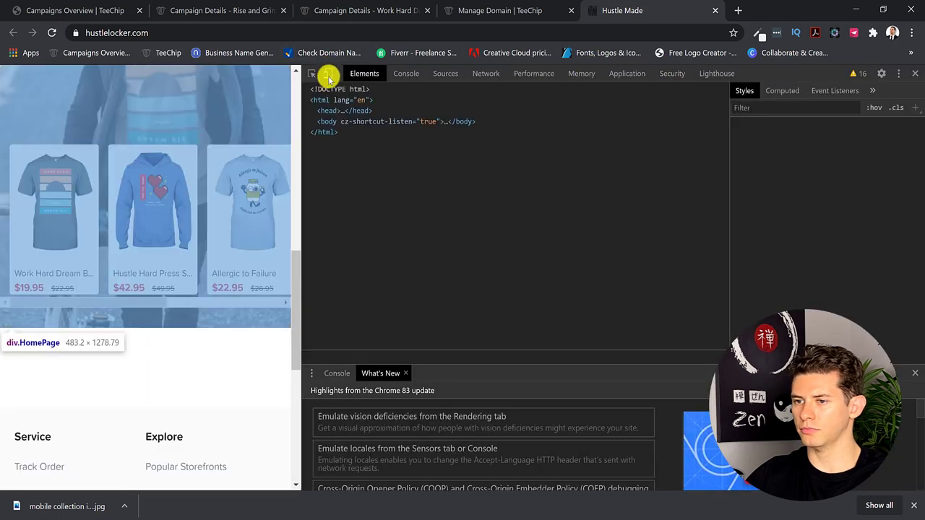
pyautogui.hotkey('ctrl', 'shift', 'm')
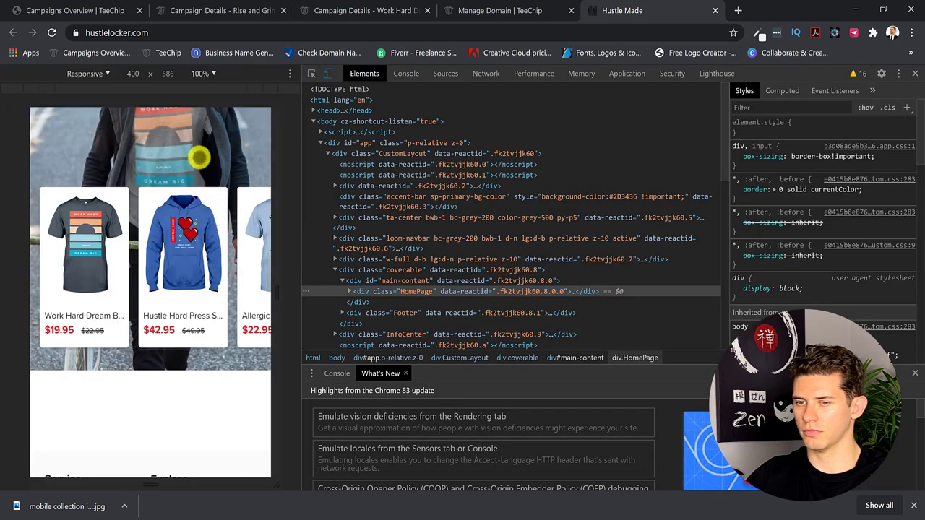
pyautogui.moveTo(200, 156); pyautogui.dragTo(217, 258)
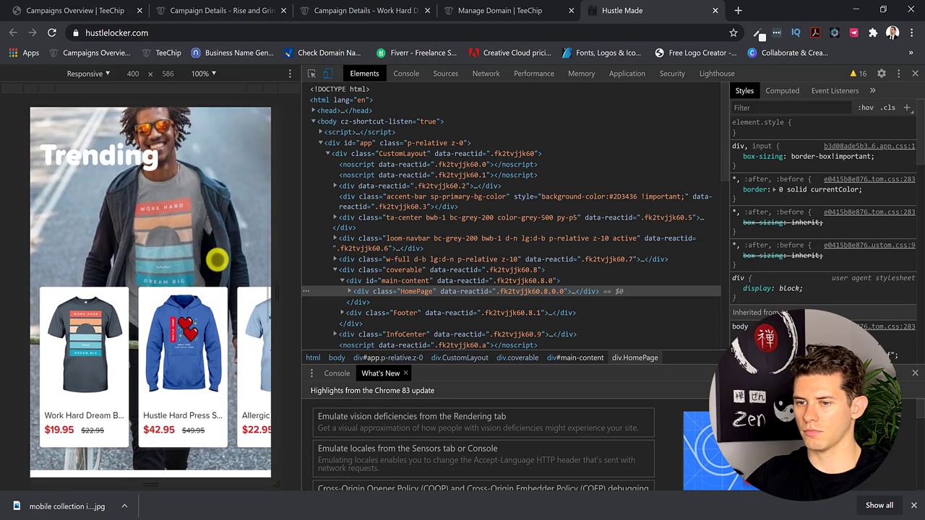
pyautogui.moveTo(255, 358); pyautogui.dragTo(94, 347)
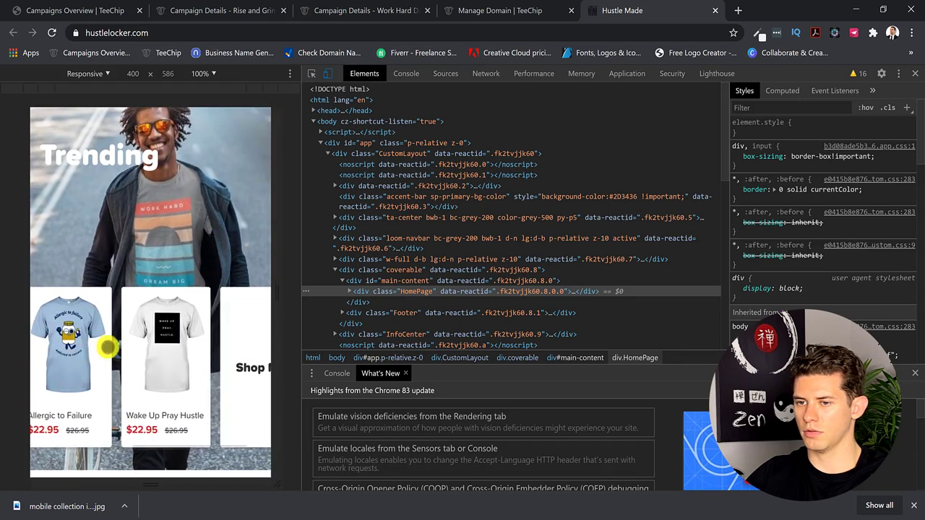
pyautogui.scroll(10, 108, 340)
pyautogui.scroll(-3, 184, 356)
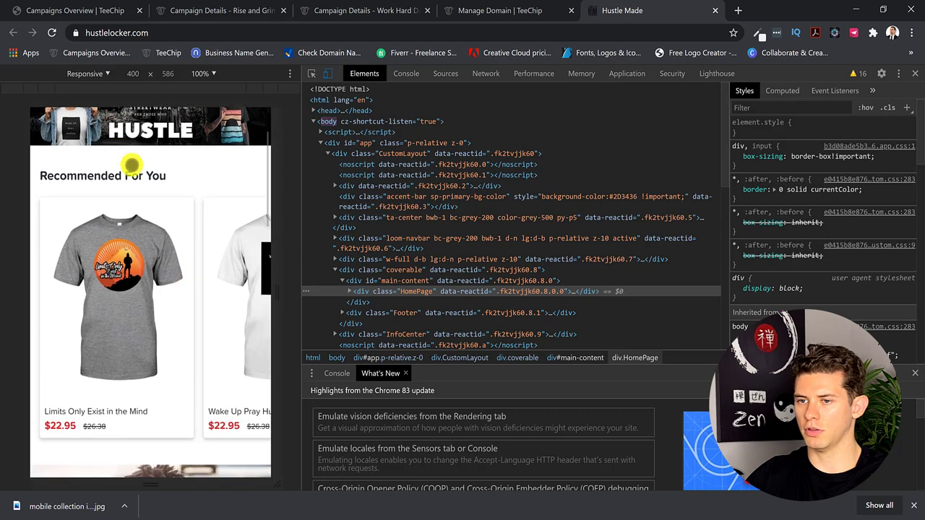
pyautogui.scroll(3, 137, 304)
pyautogui.scroll(-15, 193, 280)
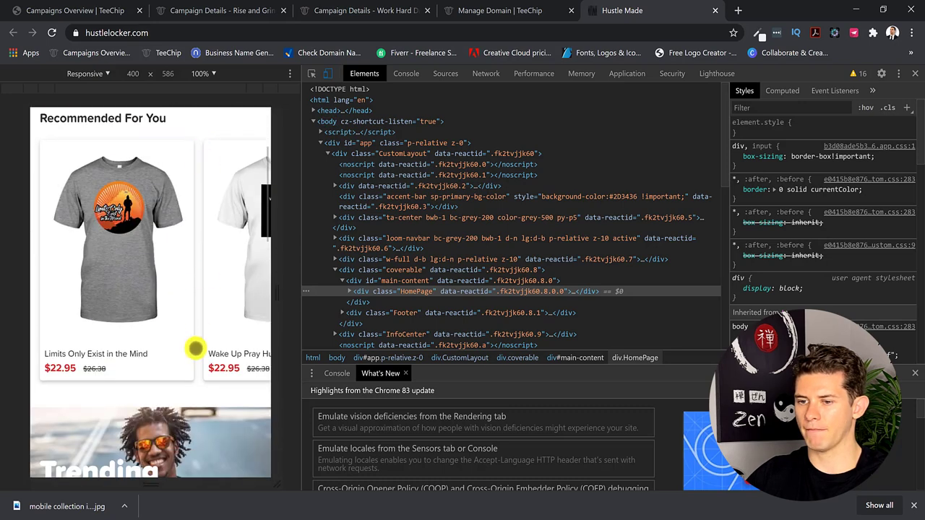
pyautogui.scroll(3, 175, 252)
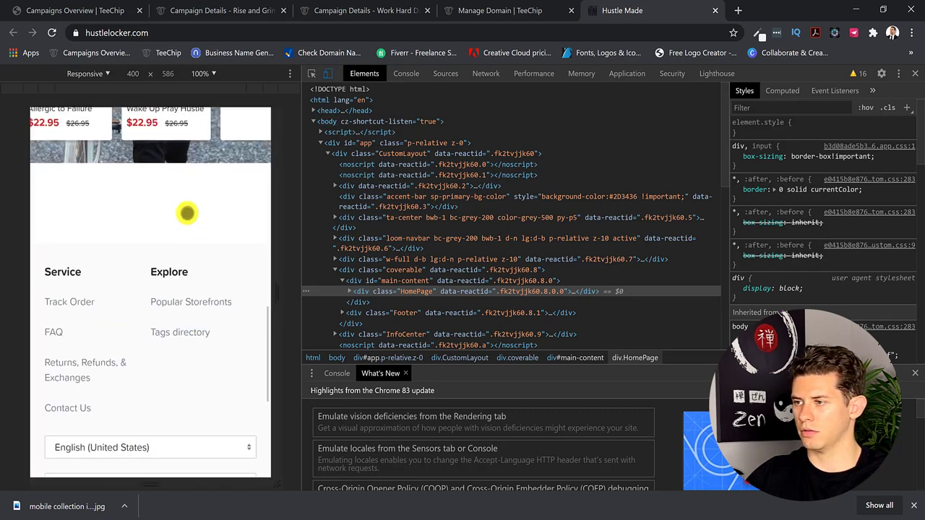
# Close DevTools and return to the TeeChip Manage Domain store editor
pyautogui.click(915, 75)
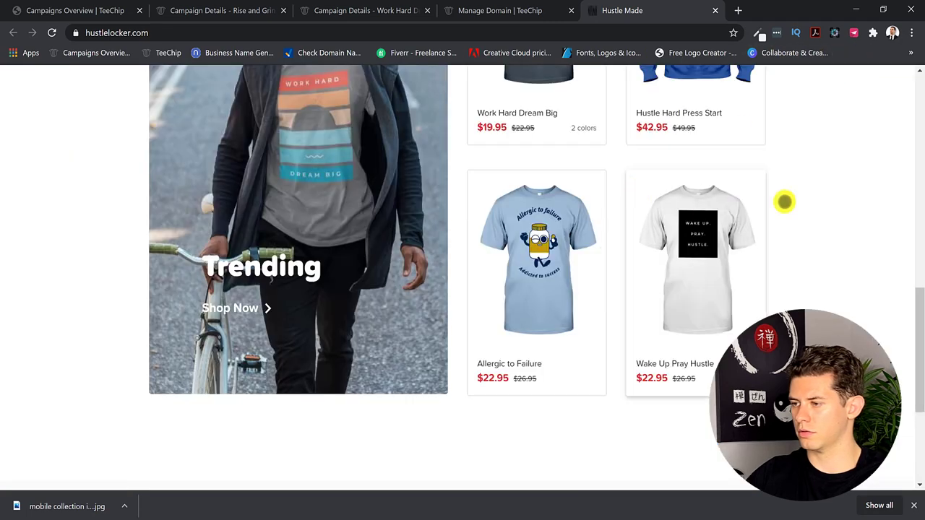
pyautogui.moveTo(919, 320); pyautogui.dragTo(920, 64)
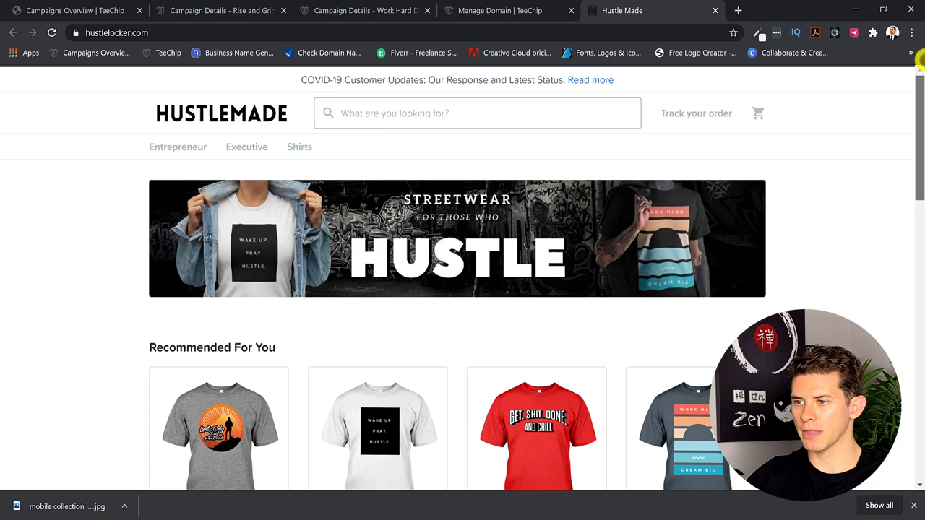
pyautogui.click(492, 10)
pyautogui.moveTo(920, 116); pyautogui.dragTo(919, 270)
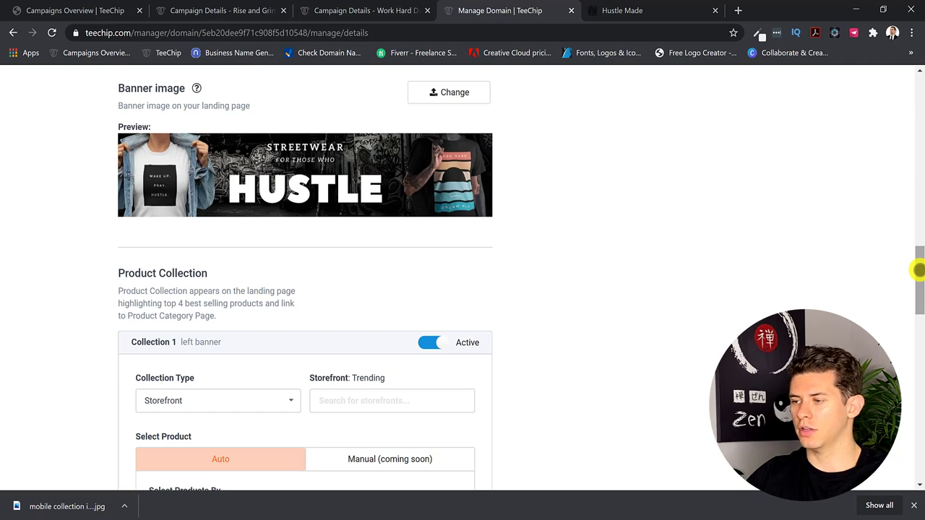
# Turn on Collection 2 as the middle banner using the New storefront
pyautogui.moveTo(919, 270); pyautogui.dragTo(227, 234)
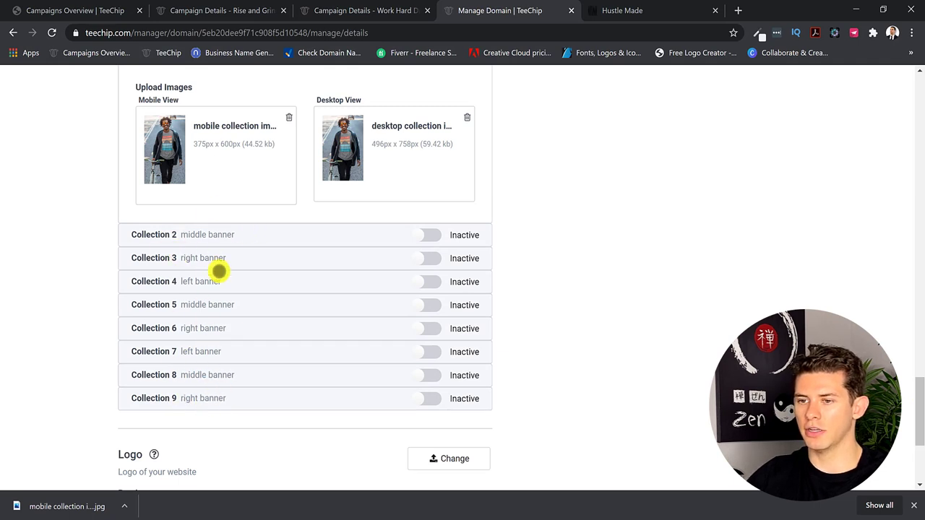
pyautogui.scroll(2, 219, 271)
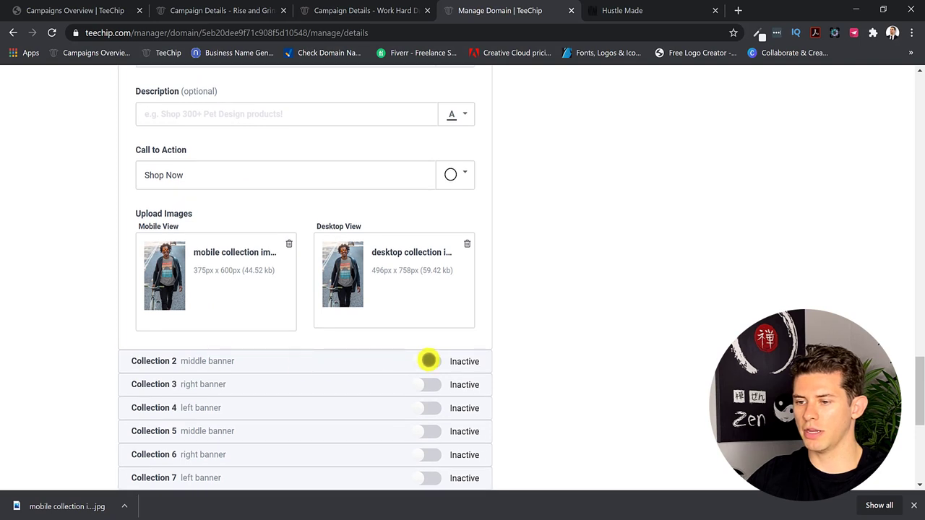
pyautogui.click(430, 360)
pyautogui.scroll(-4, 582, 353)
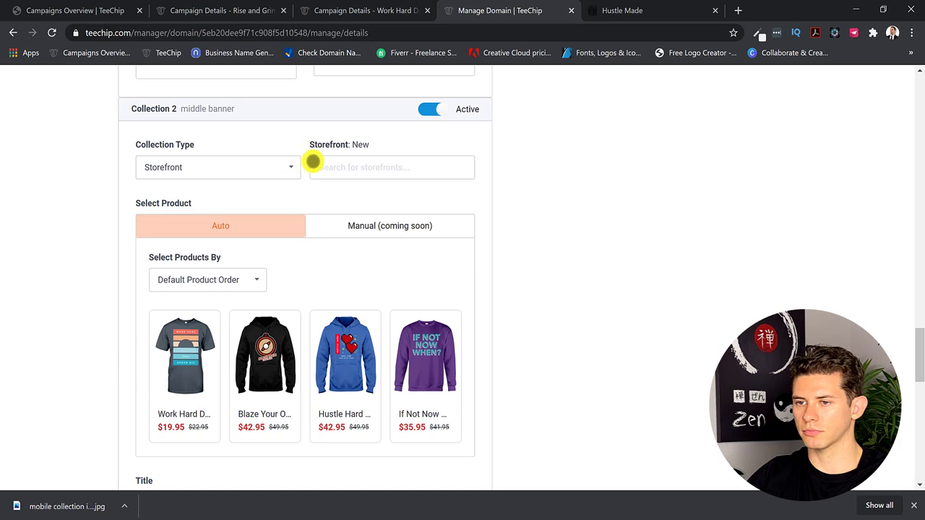
pyautogui.click(355, 168)
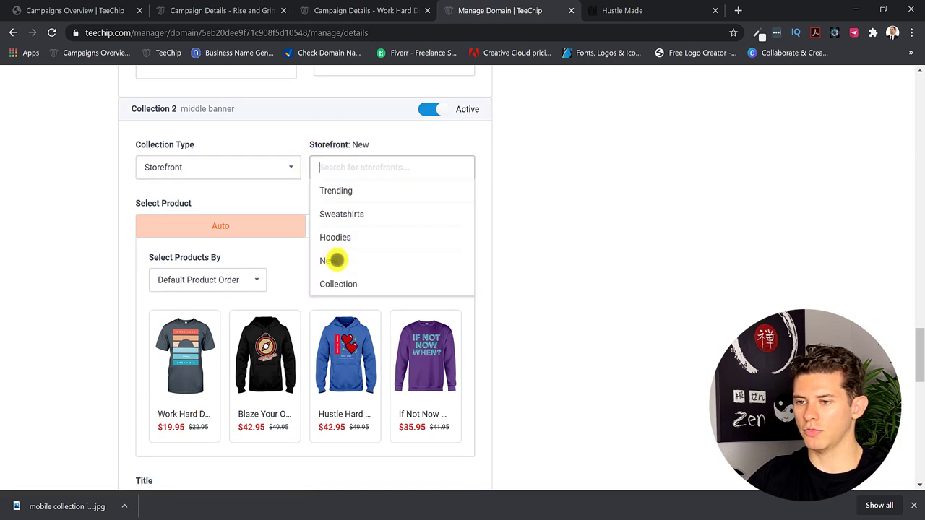
pyautogui.click(336, 260)
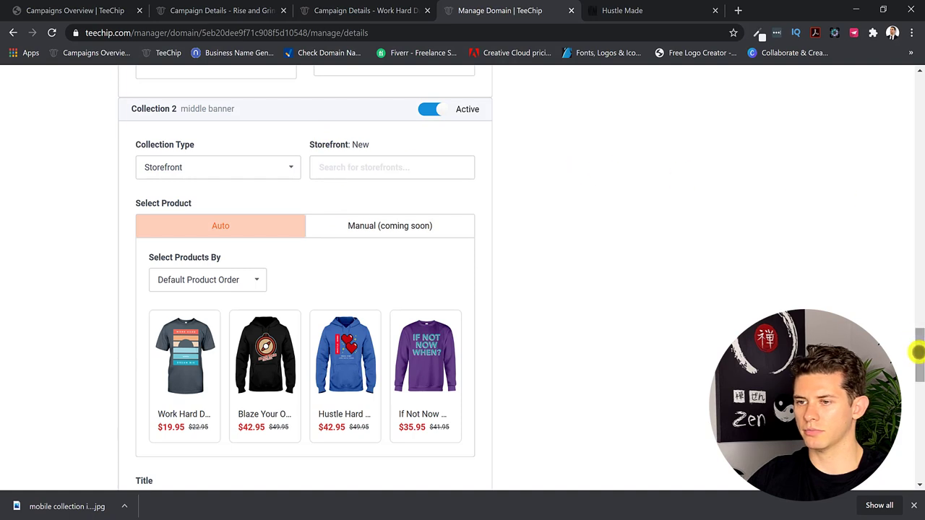
# Turn on Collection 3 as the right Hoodies banner and save the changes
pyautogui.moveTo(917, 352); pyautogui.dragTo(919, 396)
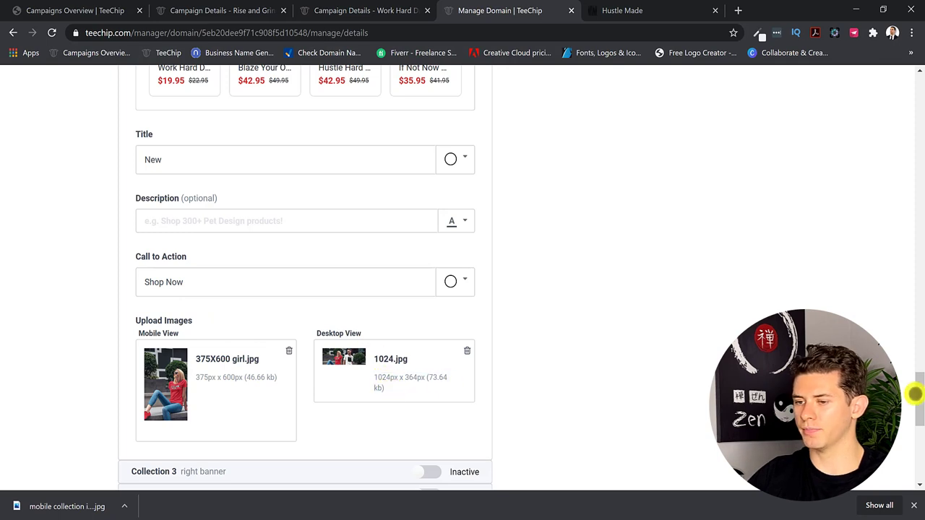
pyautogui.scroll(-3, 915, 405)
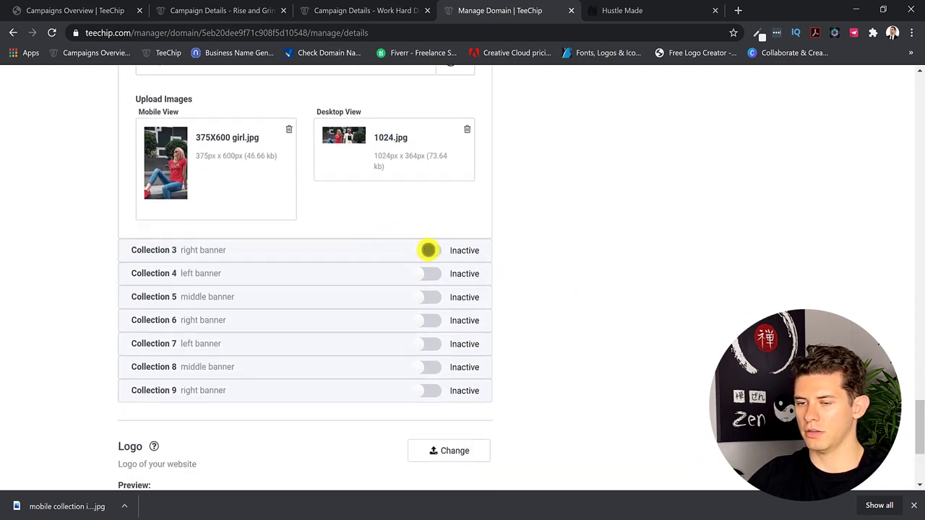
pyautogui.click(431, 251)
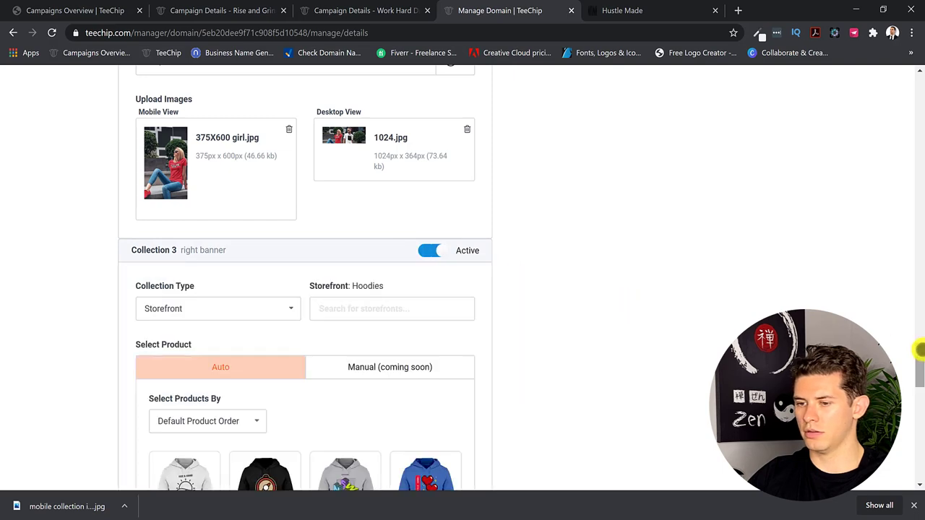
pyautogui.moveTo(920, 349); pyautogui.dragTo(919, 412)
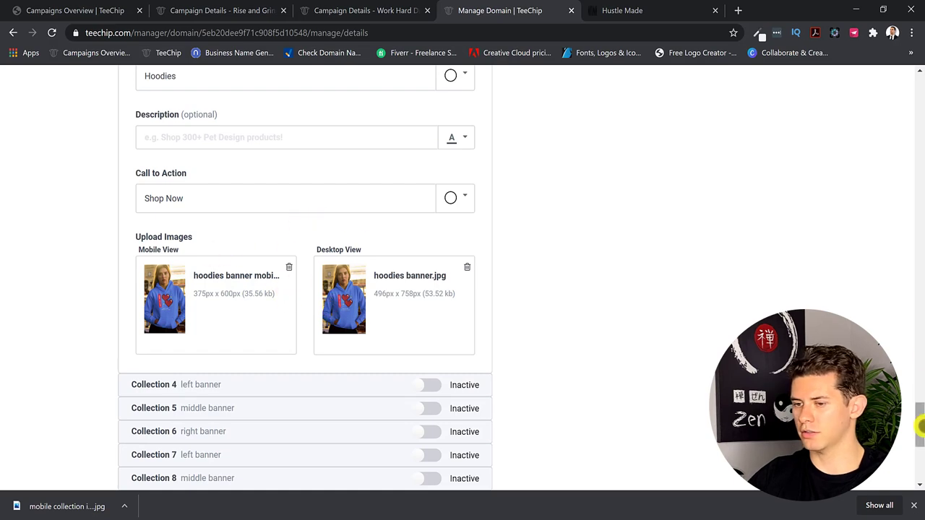
pyautogui.moveTo(919, 426); pyautogui.dragTo(917, 479)
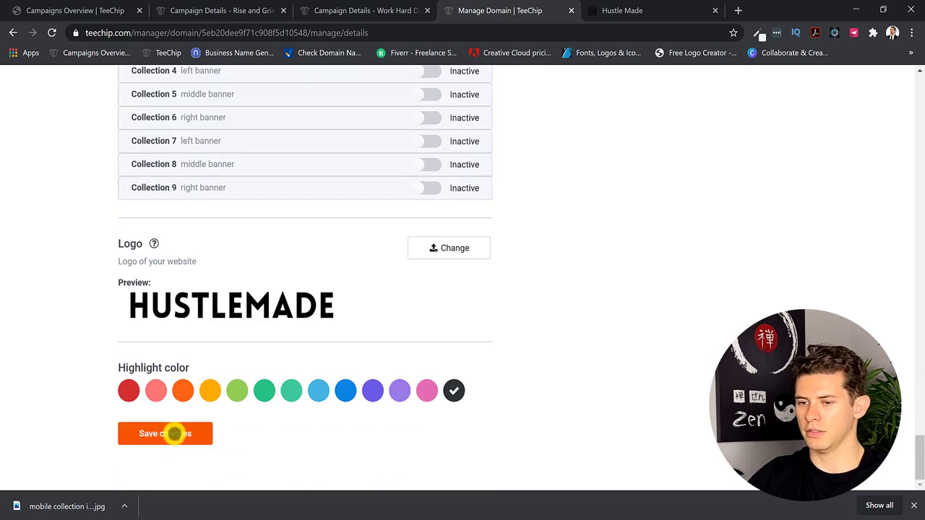
pyautogui.click(176, 434)
# Reload the live Hustle Made store to see the New and Hoodies banners, then open Shirts
pyautogui.click(626, 9)
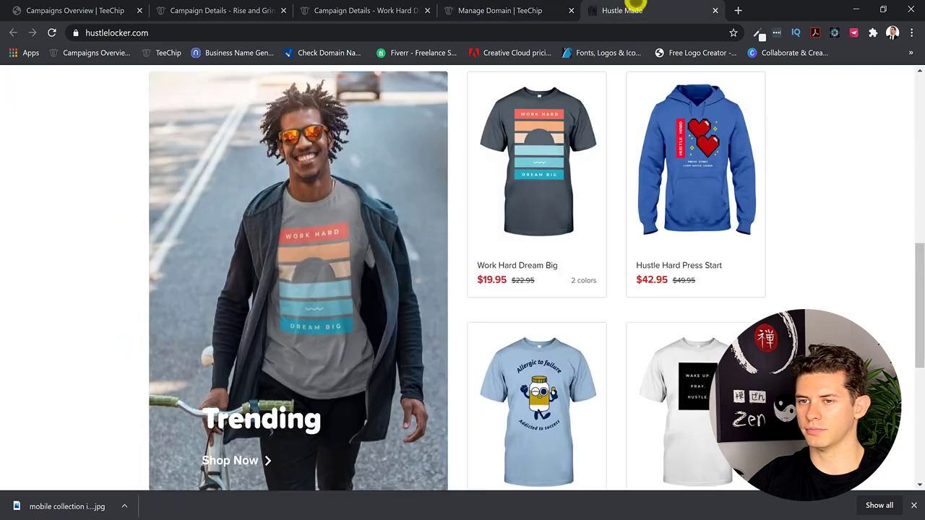
pyautogui.click(51, 32)
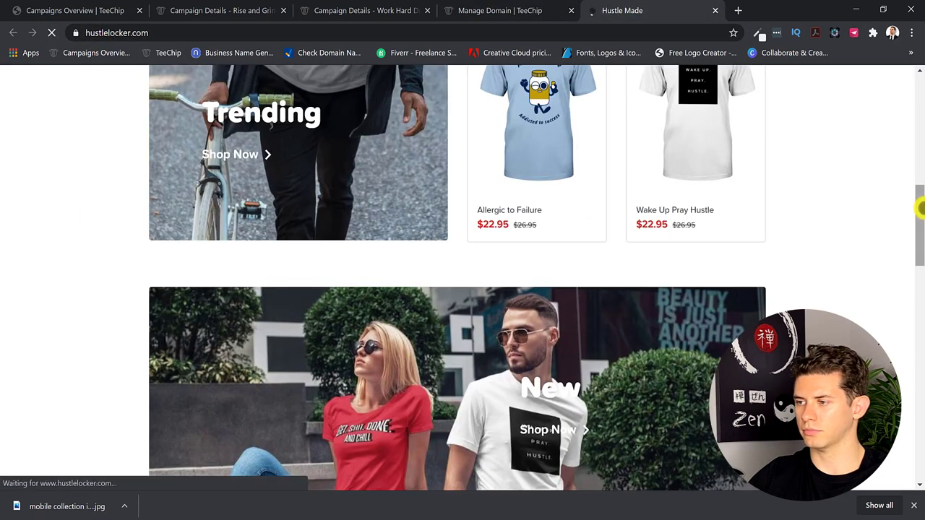
pyautogui.moveTo(919, 208); pyautogui.dragTo(916, 150)
pyautogui.moveTo(921, 93); pyautogui.dragTo(920, 72)
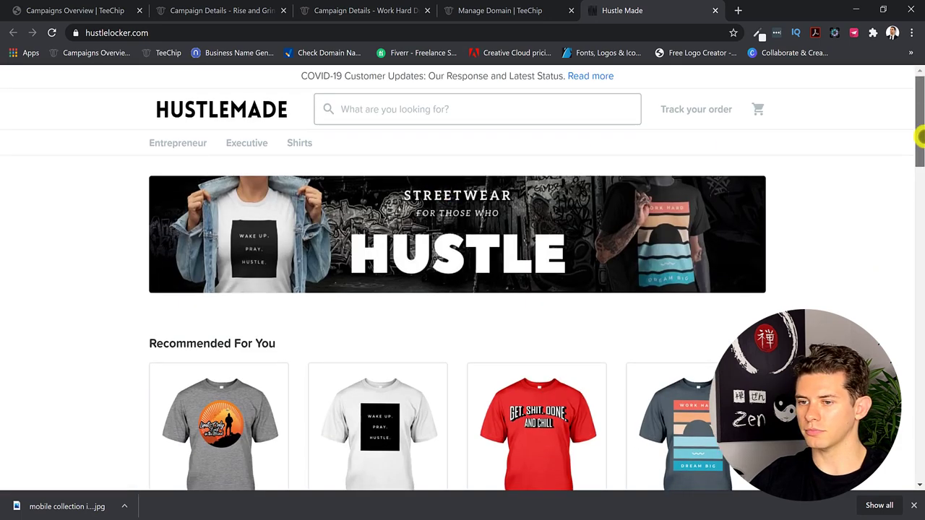
pyautogui.moveTo(921, 138); pyautogui.dragTo(919, 116)
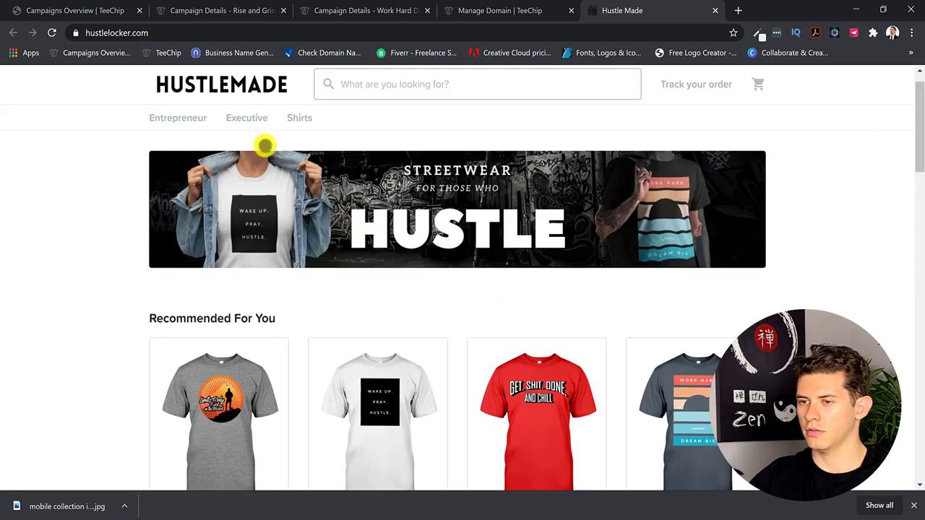
pyautogui.click(313, 122)
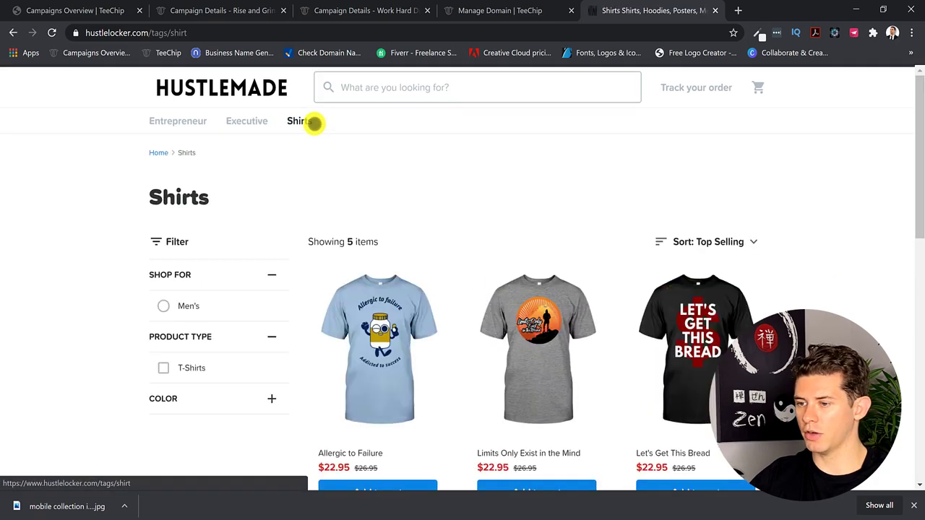
# Add the Allergic to Failure tee in size S to the cart
pyautogui.scroll(-3, 394, 307)
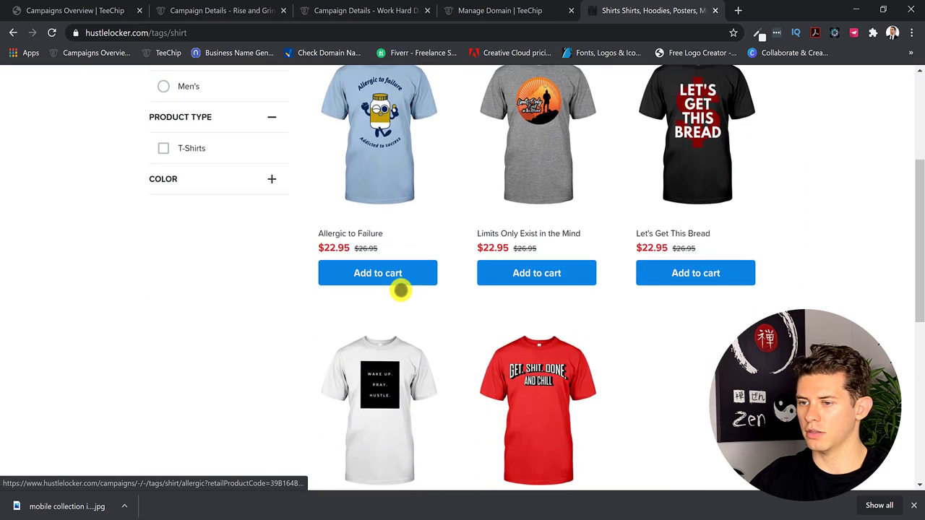
pyautogui.scroll(2, 400, 289)
pyautogui.click(408, 249)
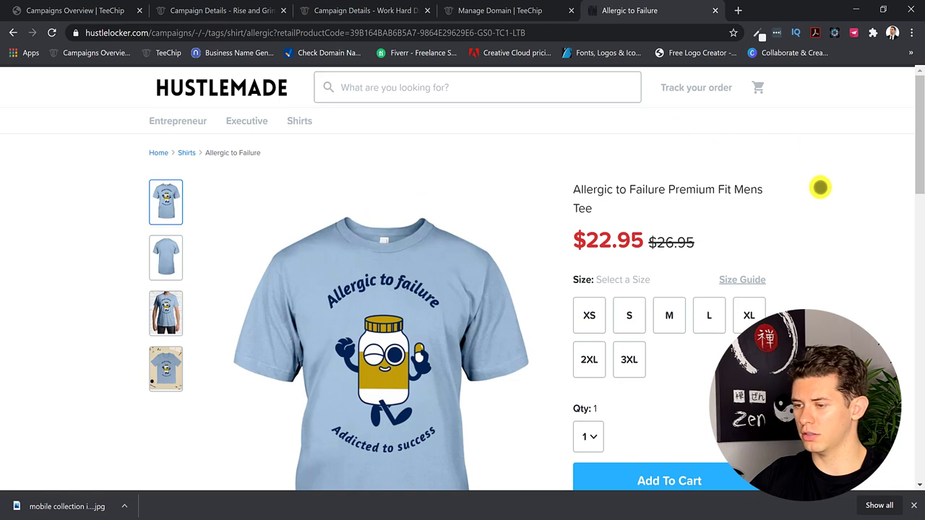
pyautogui.scroll(-3, 820, 188)
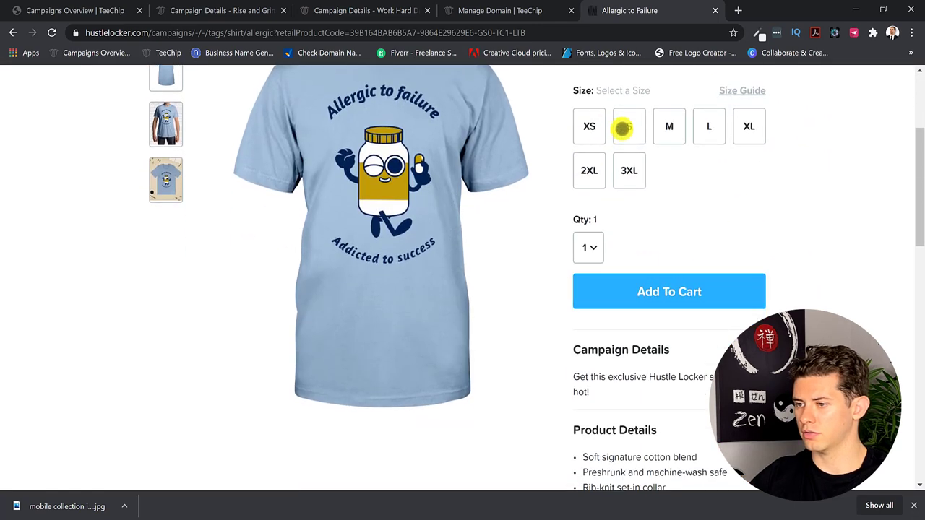
pyautogui.click(624, 127)
pyautogui.click(670, 292)
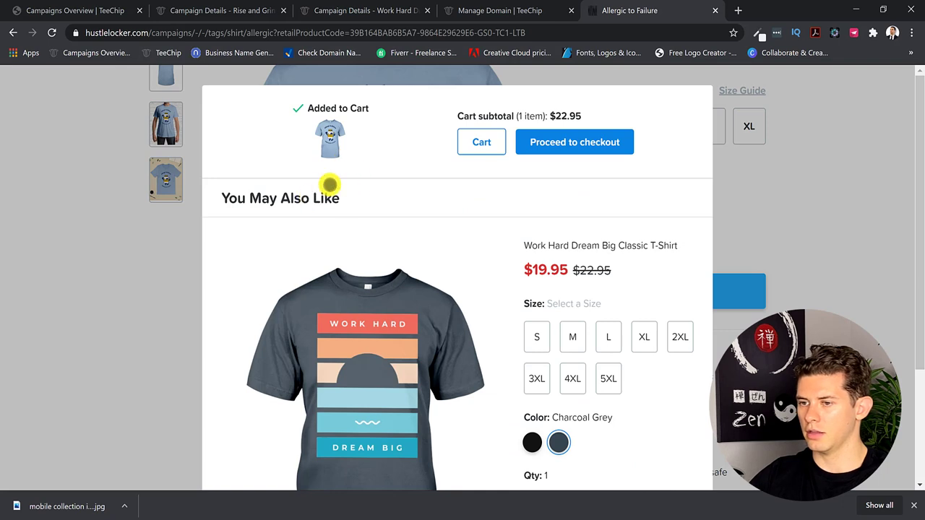
# Go from the cart to checkout and review the $27.94 total
pyautogui.scroll(-2, 330, 185)
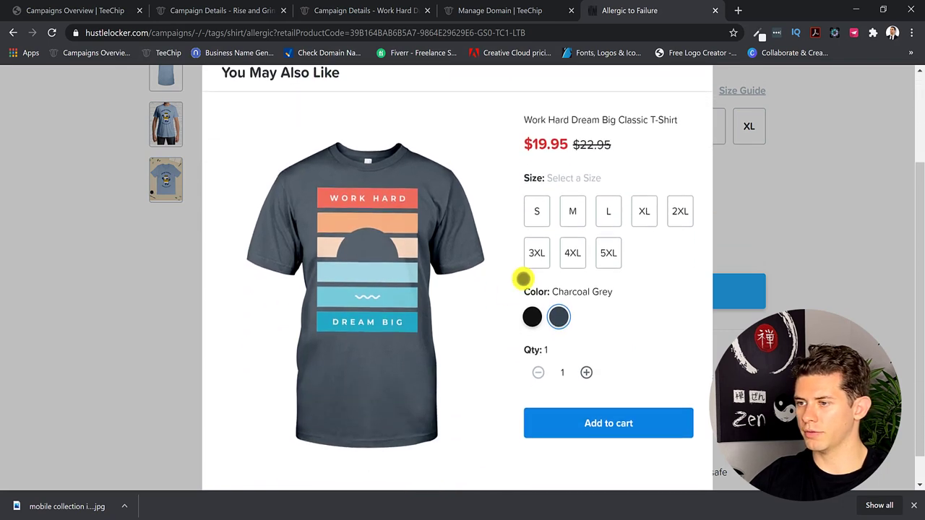
pyautogui.scroll(2, 644, 275)
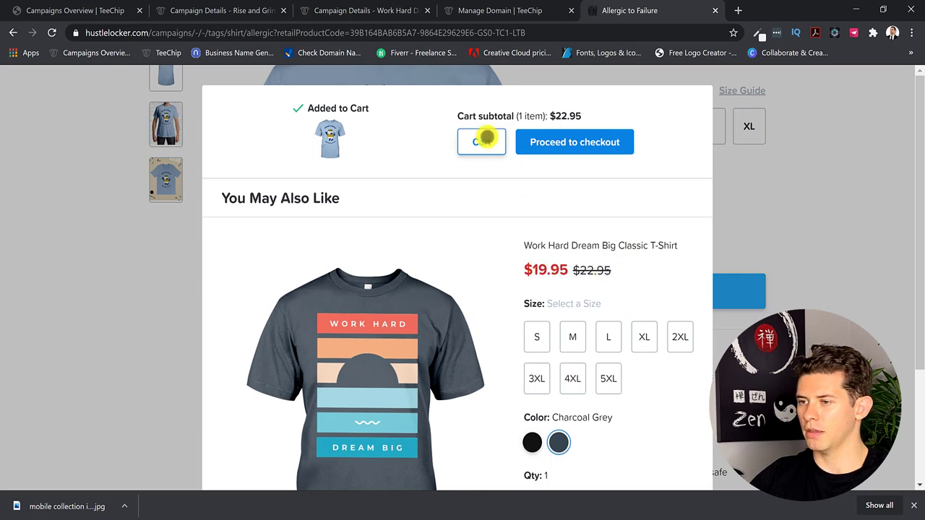
pyautogui.click(483, 143)
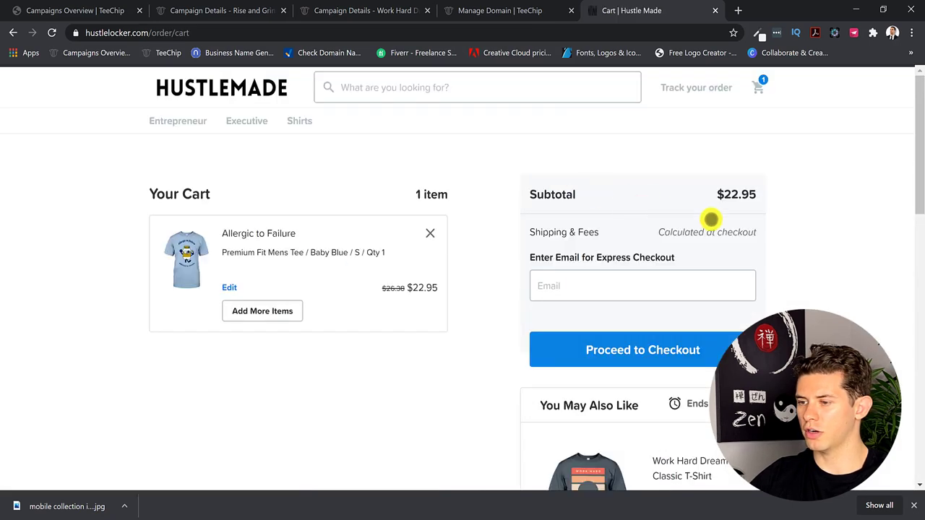
pyautogui.click(628, 350)
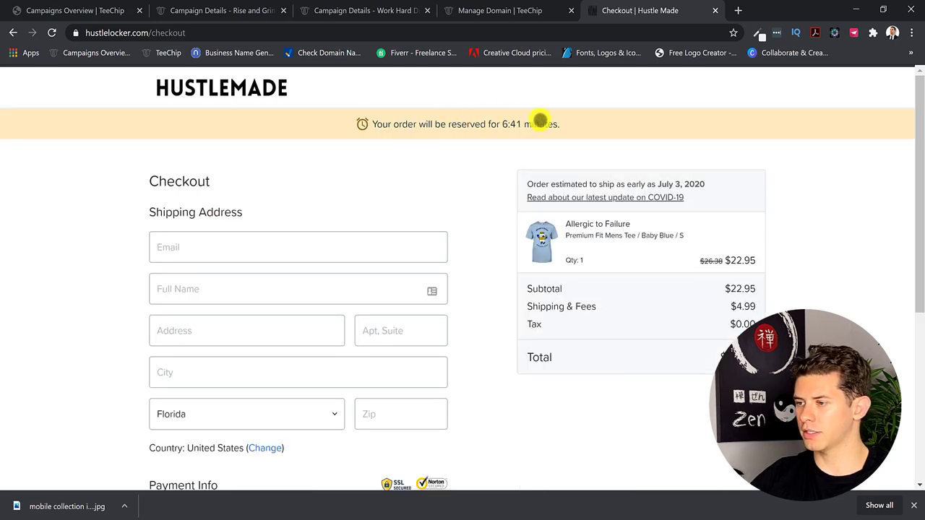
pyautogui.scroll(-1, 921, 162)
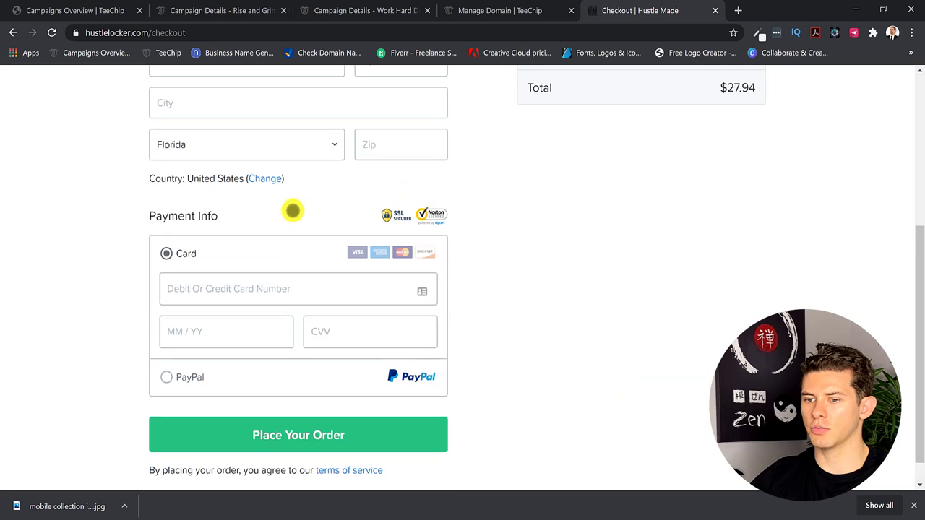
pyautogui.scroll(4, 294, 209)
pyautogui.scroll(-4, 210, 214)
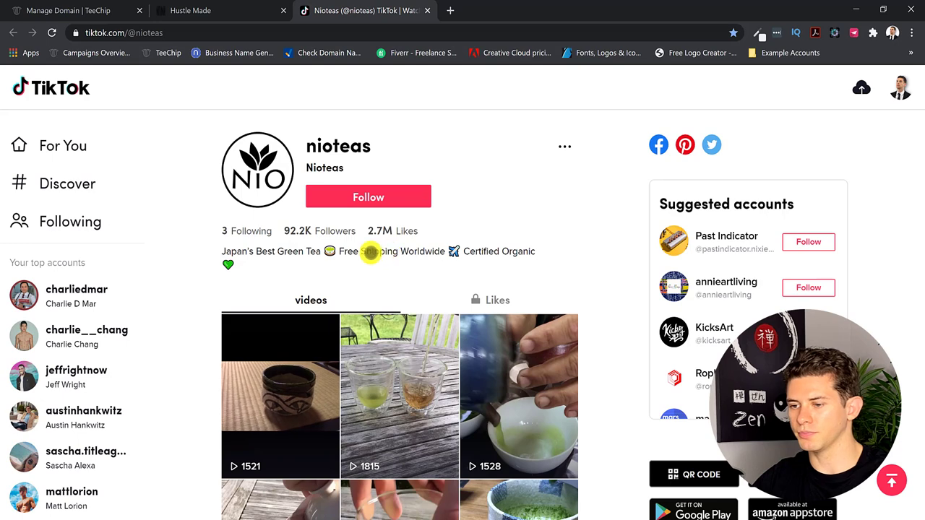
# Scroll the nioteas TikTok profile and open one of its matcha videos
pyautogui.scroll(-5, 359, 253)
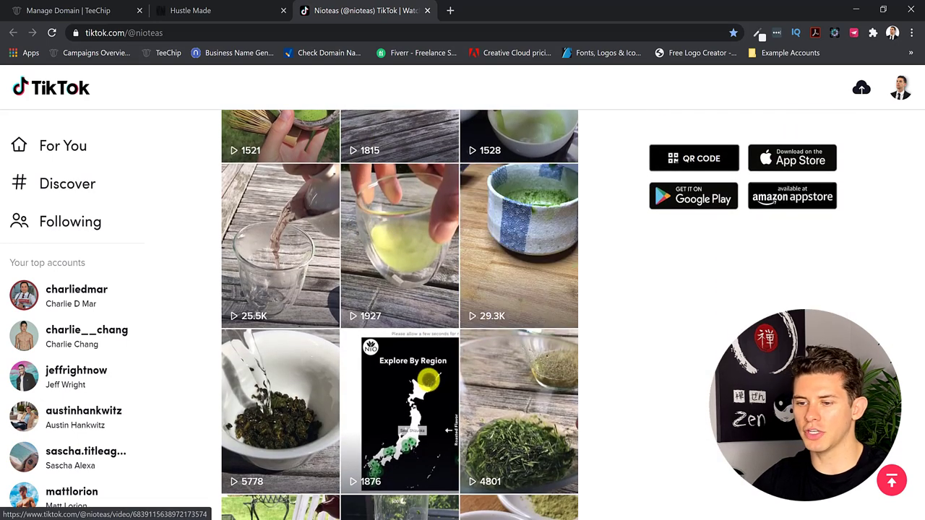
pyautogui.scroll(-3, 516, 361)
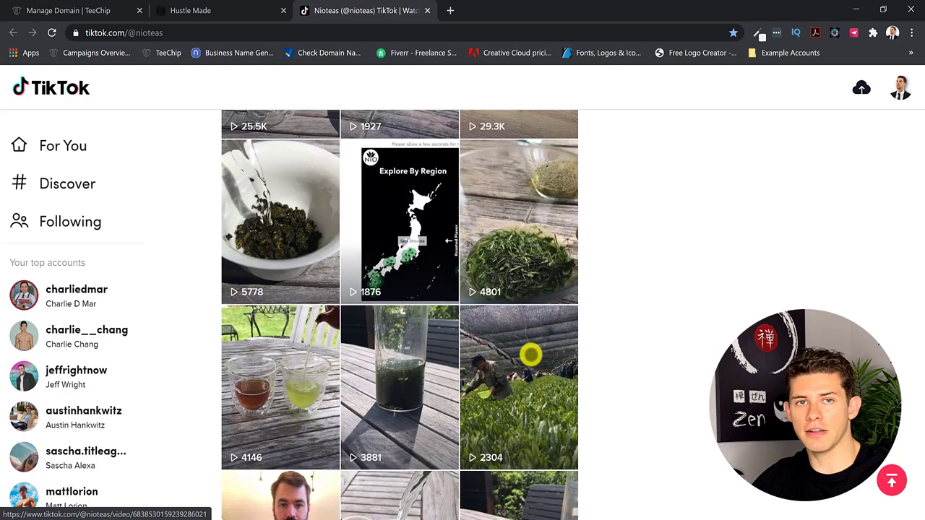
pyautogui.click(463, 250)
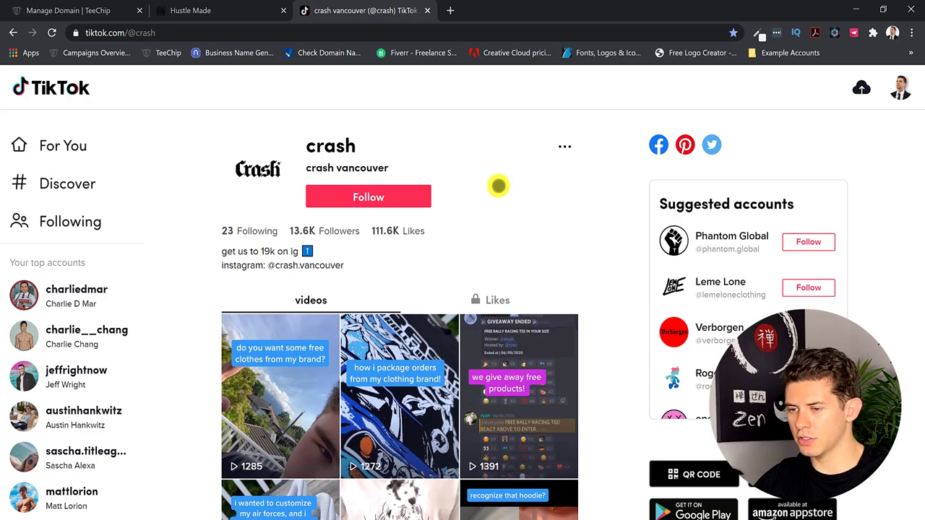
# Scroll the crash profile and play its 'how i package orders' video
pyautogui.scroll(-5, 411, 272)
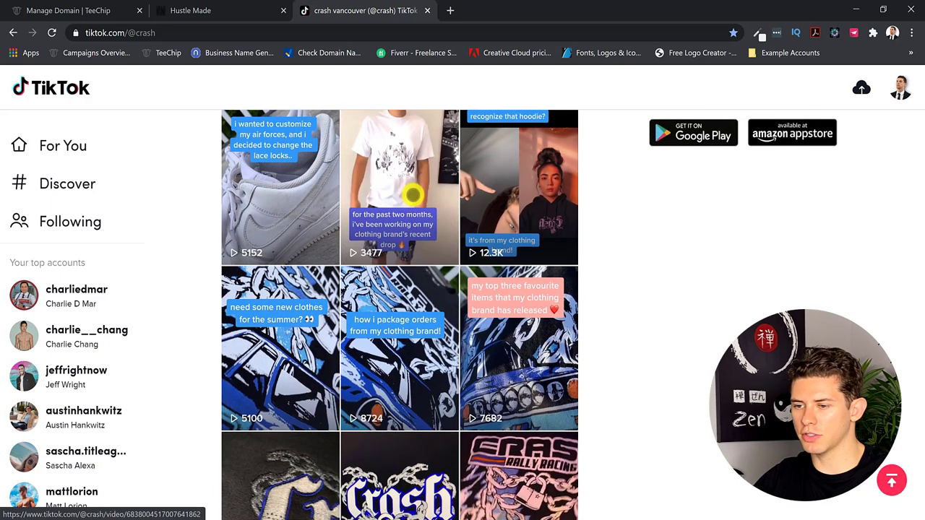
pyautogui.scroll(-1, 405, 352)
pyautogui.click(399, 355)
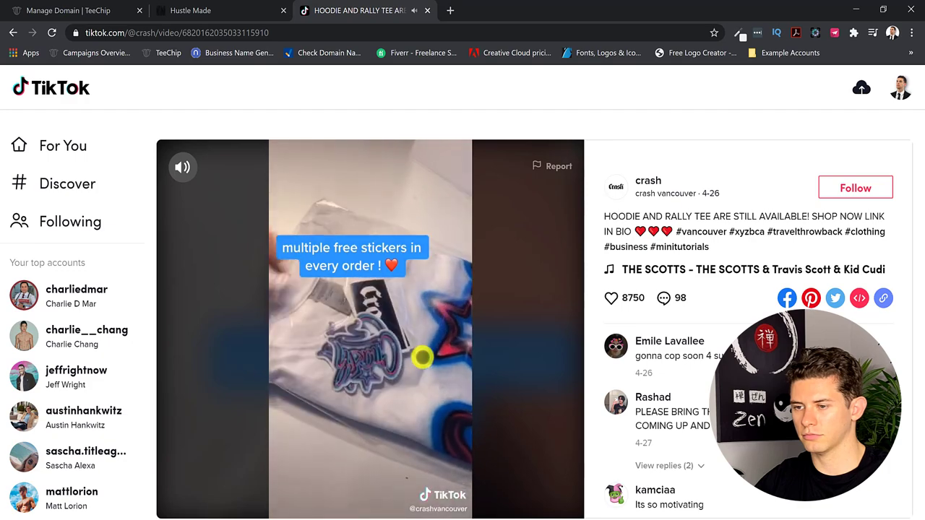
pyautogui.click(423, 357)
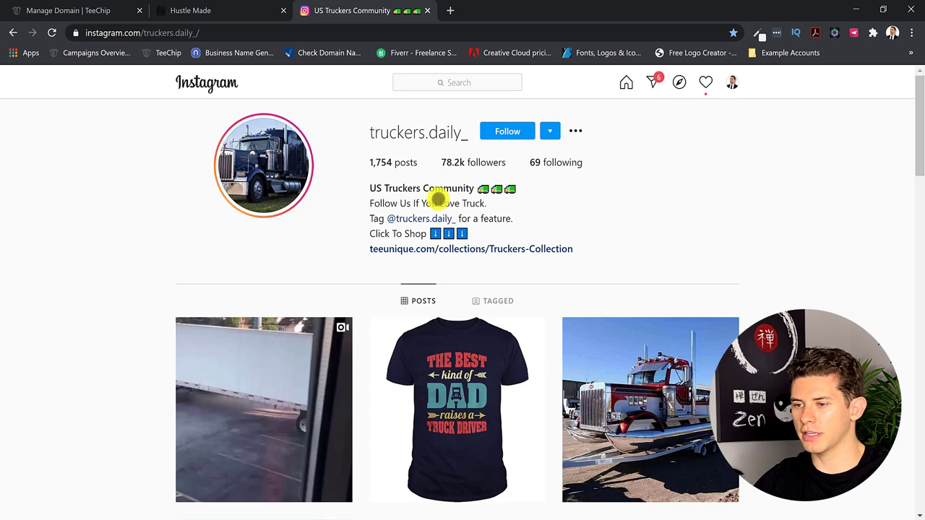
pyautogui.scroll(-5, 438, 199)
pyautogui.scroll(1, 471, 373)
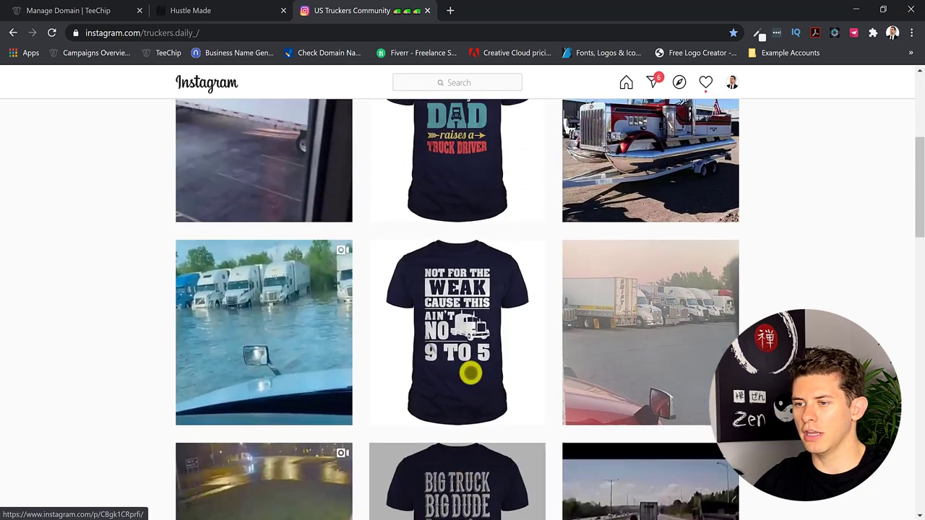
pyautogui.scroll(4, 471, 373)
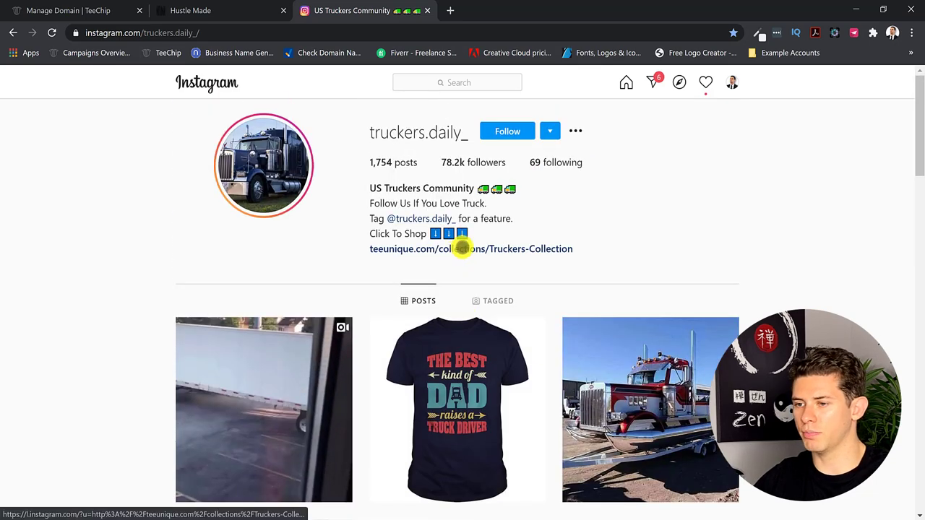
pyautogui.click(461, 248)
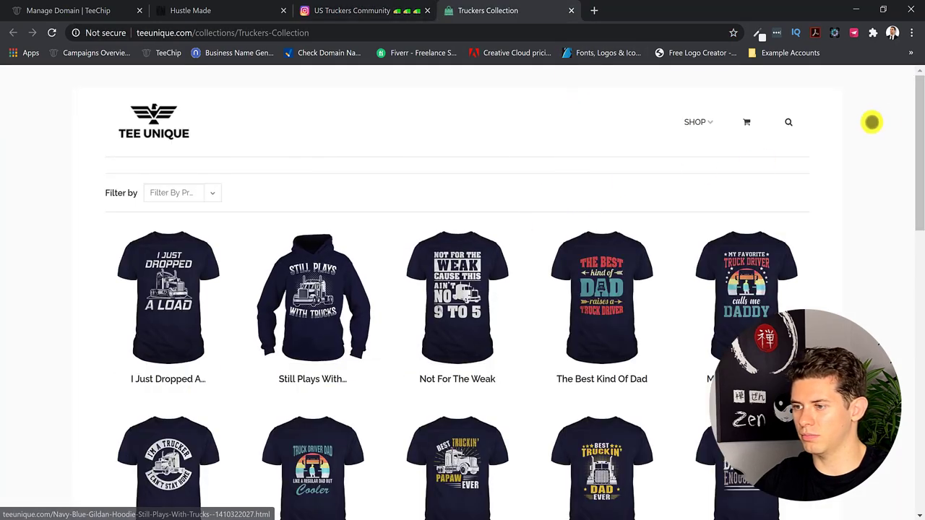
pyautogui.moveTo(920, 108); pyautogui.dragTo(871, 109)
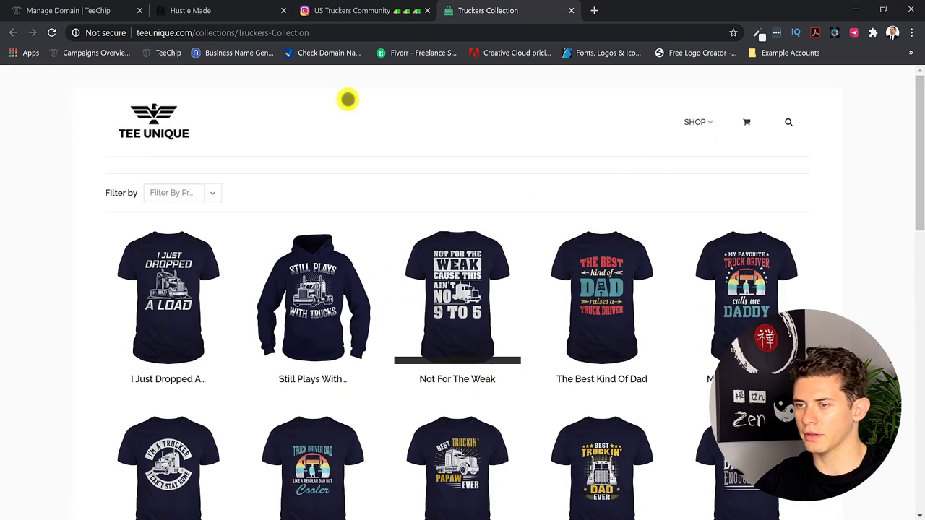
pyautogui.middleClick(487, 9)
pyautogui.scroll(-2, 918, 153)
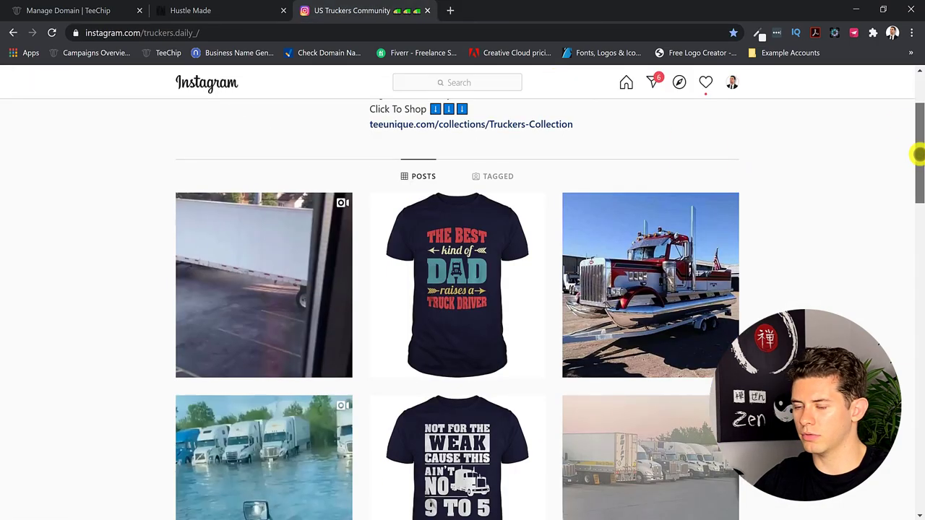
pyautogui.scroll(2, 920, 140)
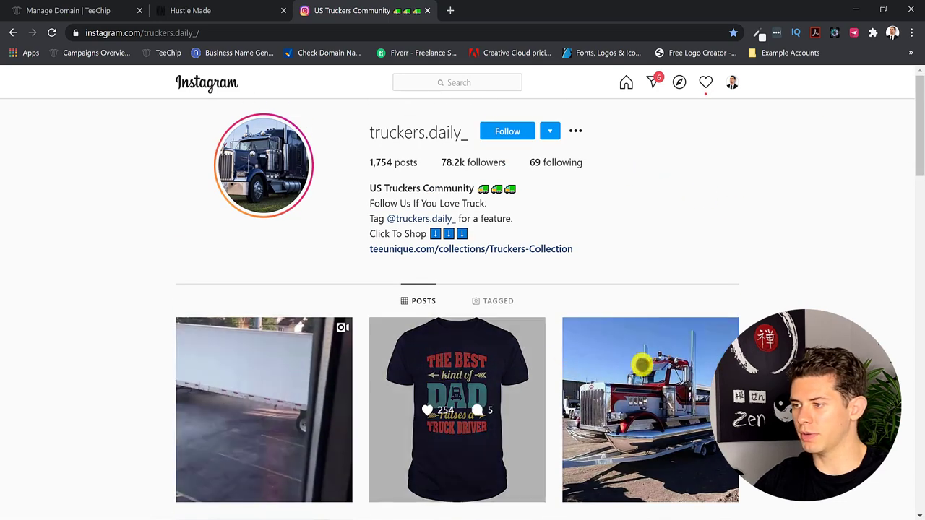
pyautogui.scroll(-2, 919, 175)
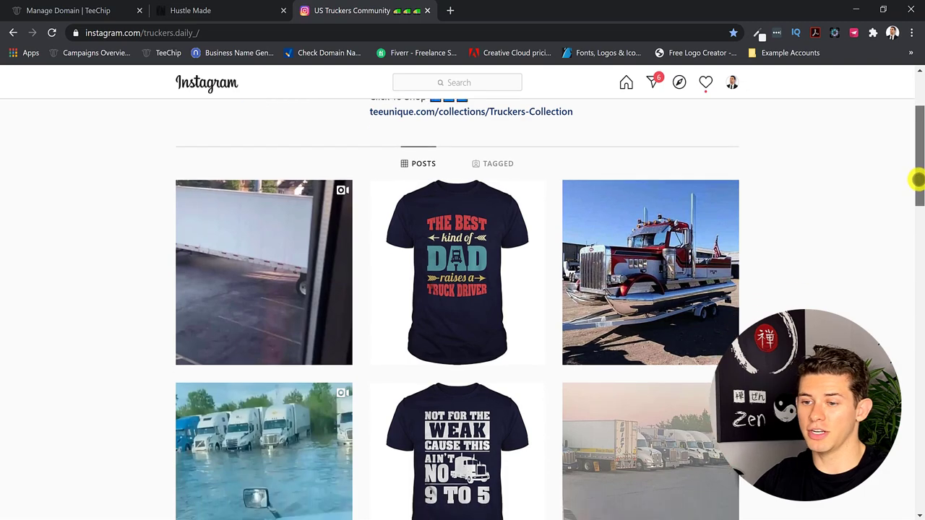
pyautogui.scroll(-1, 918, 179)
pyautogui.scroll(2, 919, 160)
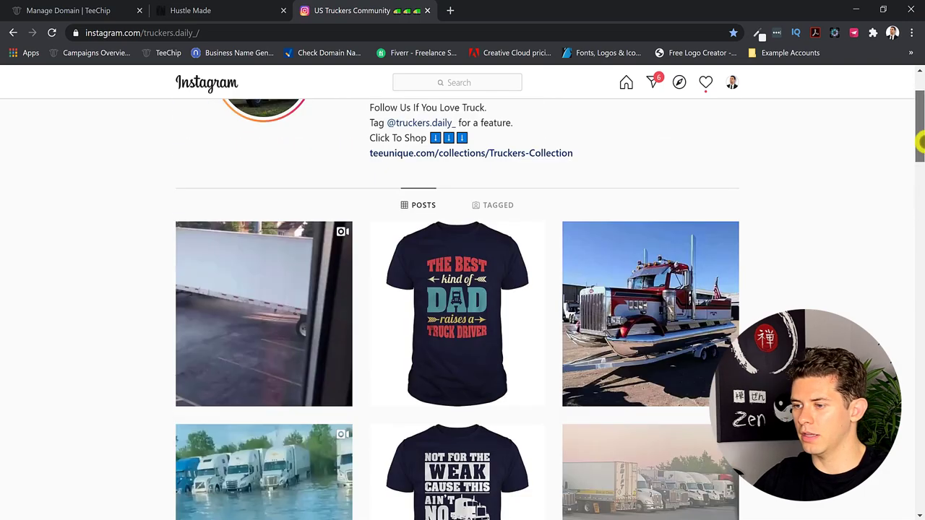
pyautogui.click(648, 407)
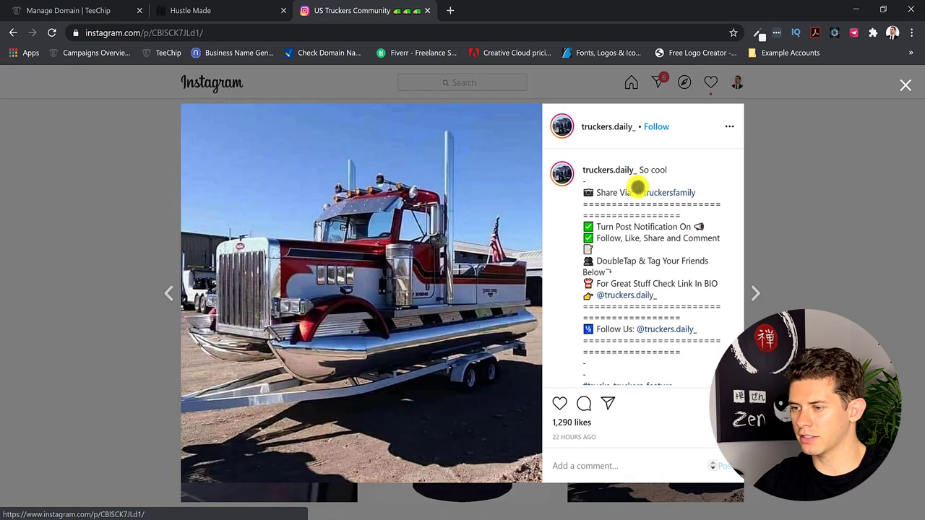
pyautogui.click(918, 116)
pyautogui.scroll(-1, 918, 119)
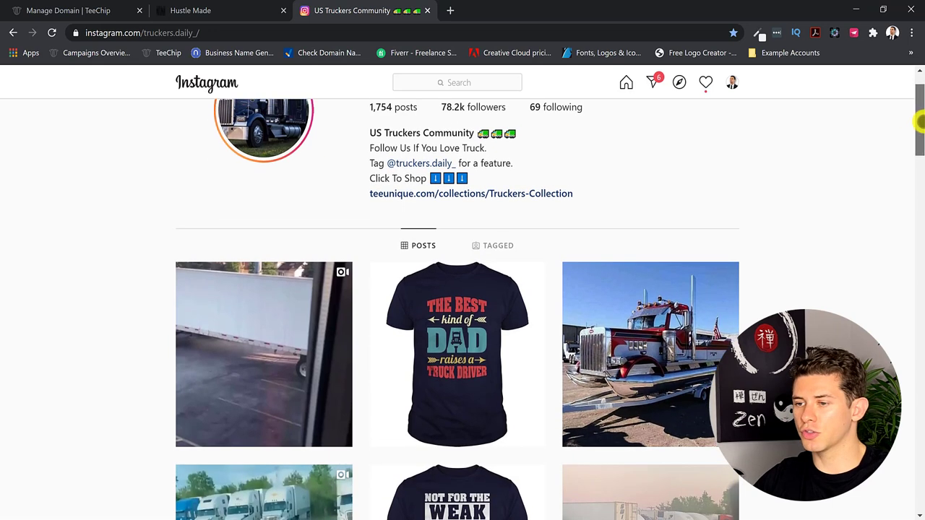
pyautogui.scroll(1, 918, 114)
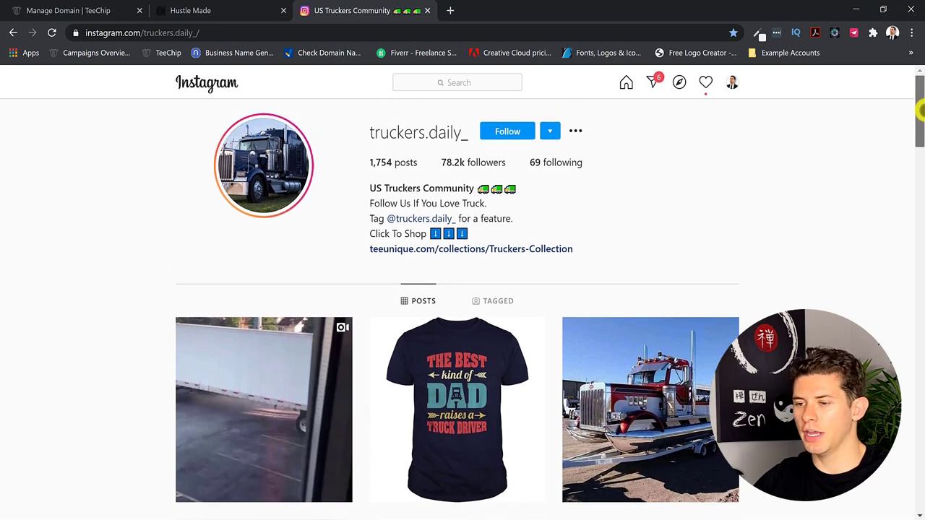
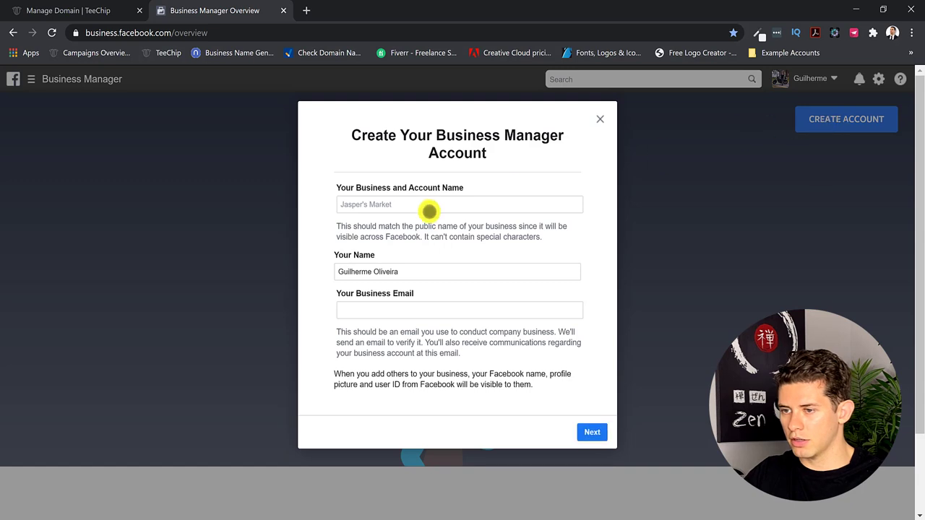
# Enter Hustle as the business name, add the business email address, and continue
pyautogui.click(438, 206)
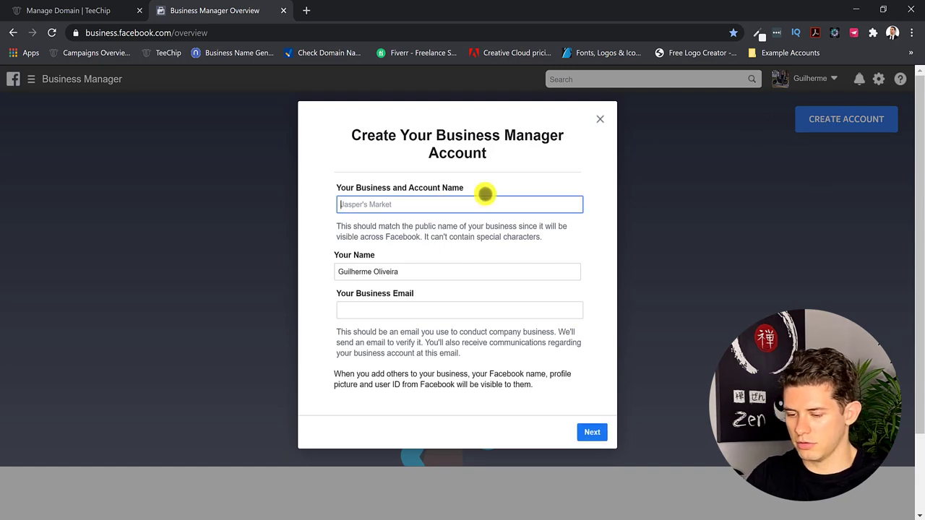
pyautogui.write('Hustle Made')
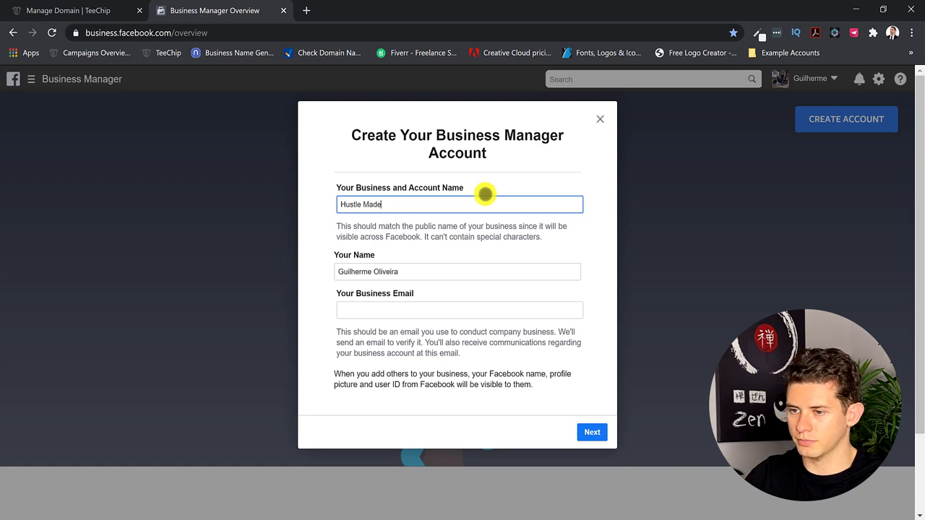
pyautogui.press('Tab')
pyautogui.press('Tab')
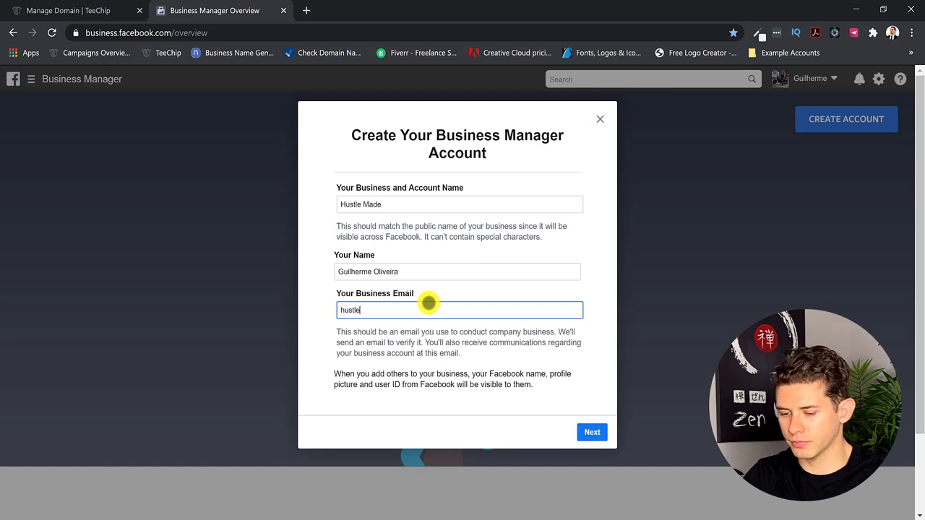
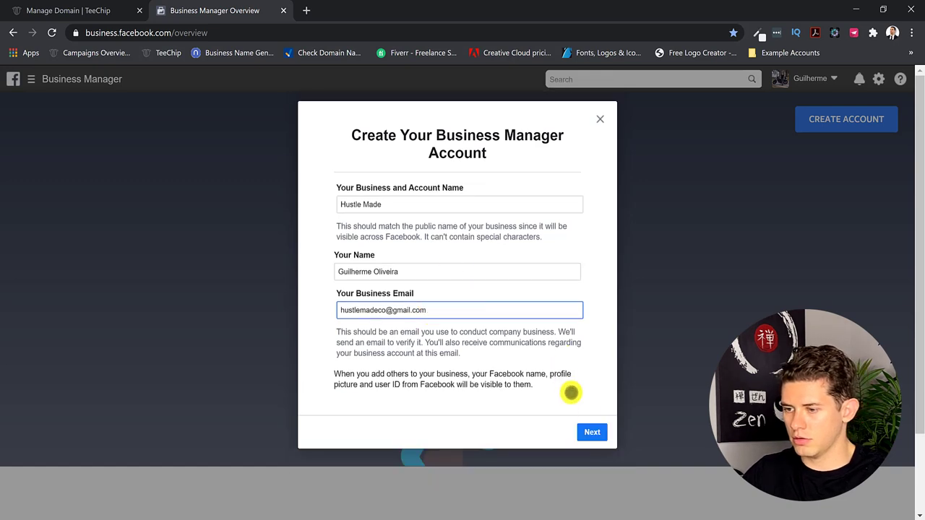
pyautogui.click(600, 433)
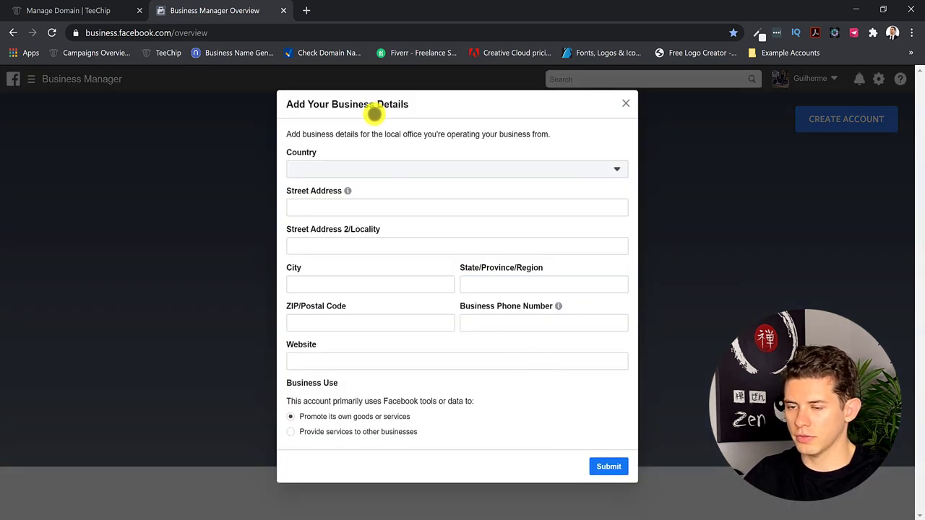
# Fill the business street address from a saved address suggestion
pyautogui.click(396, 207)
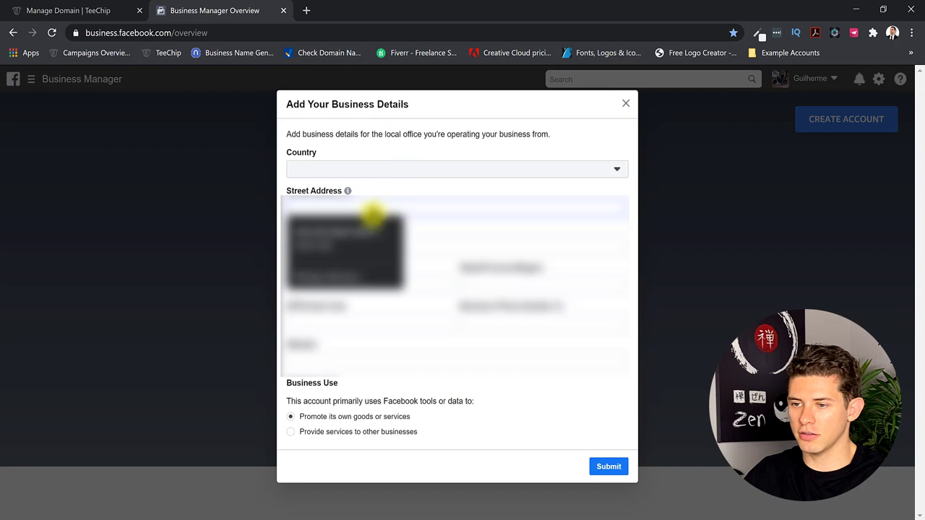
pyautogui.click(401, 193)
pyautogui.click(396, 206)
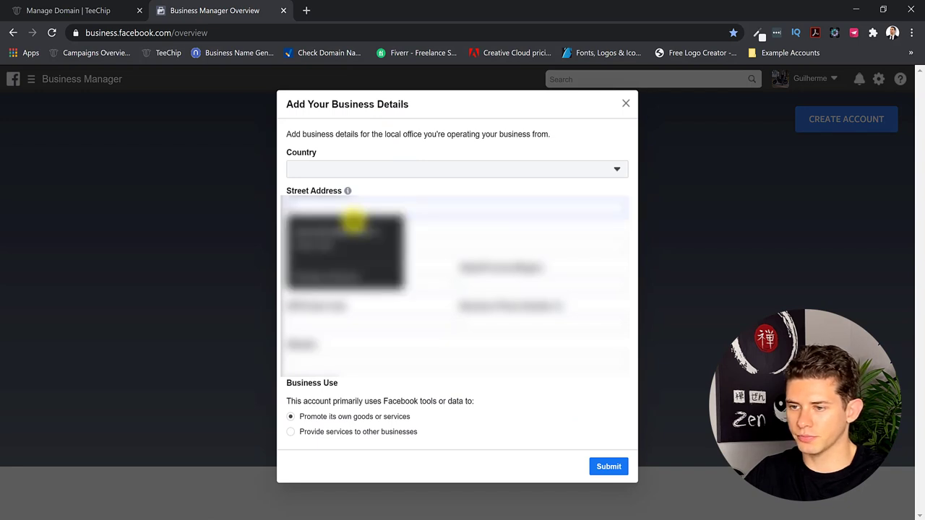
pyautogui.click(346, 228)
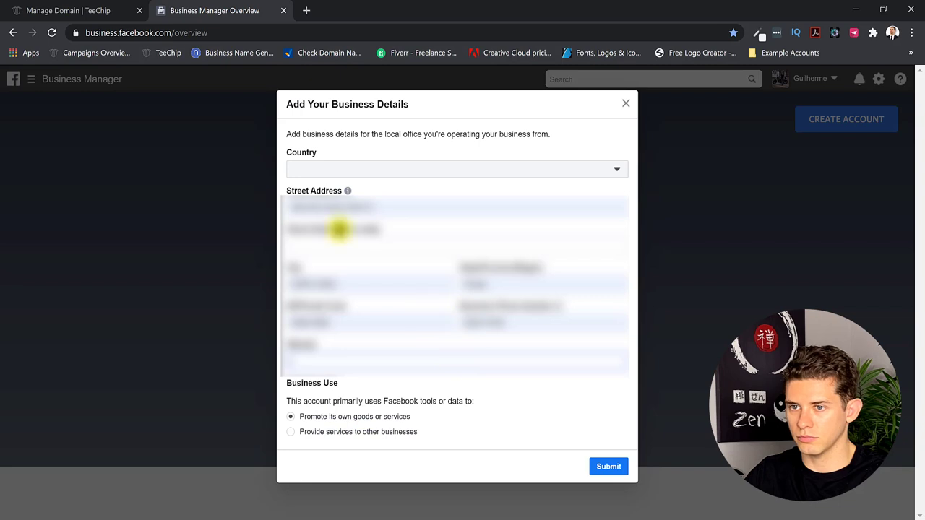
pyautogui.click(106, 9)
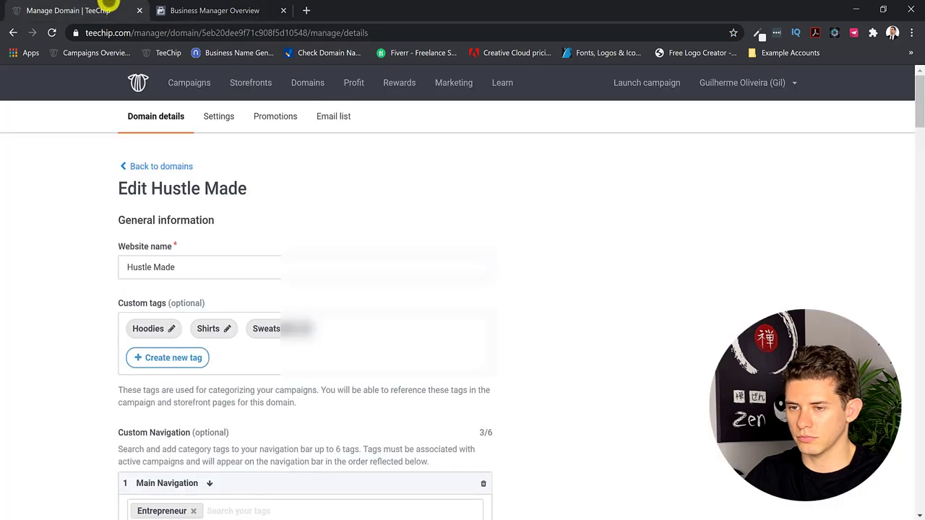
pyautogui.click(210, 10)
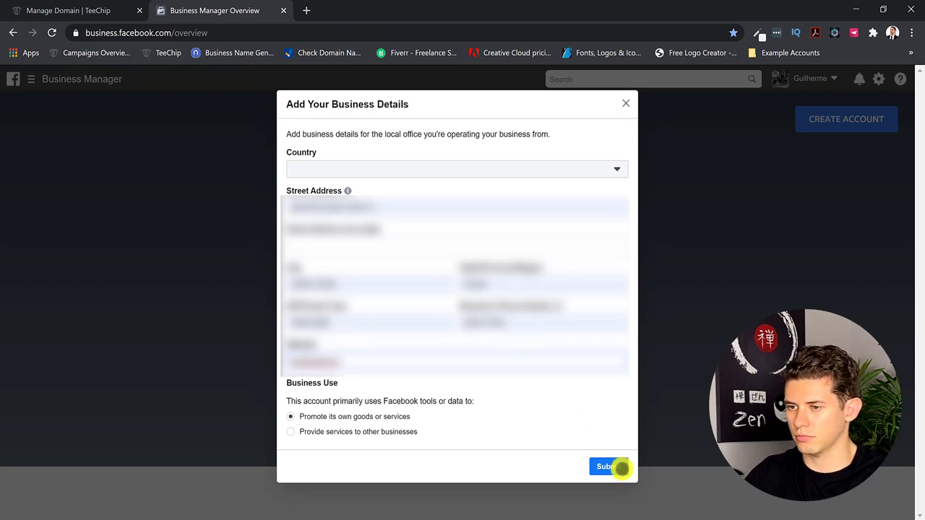
# Set Country to United States and submit, which returns the business-limit error
pyautogui.click(609, 466)
pyautogui.click(424, 167)
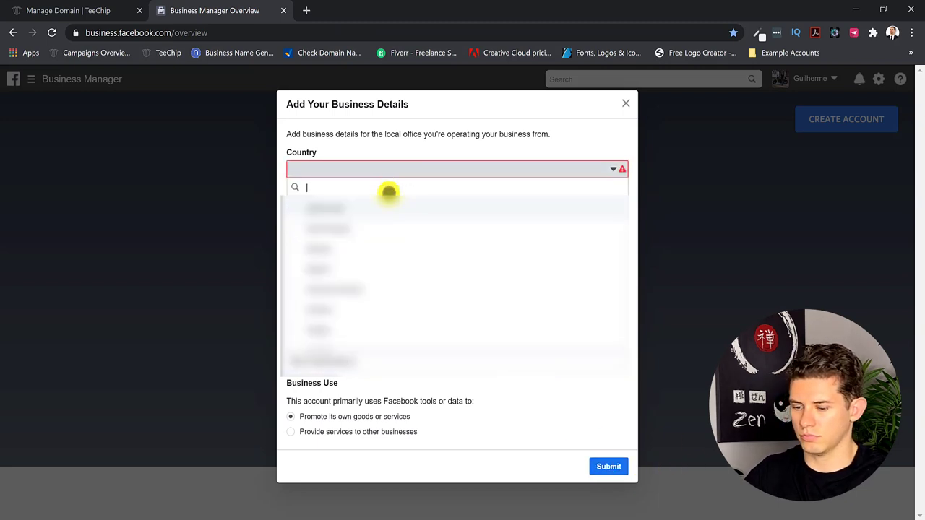
pyautogui.write('united')
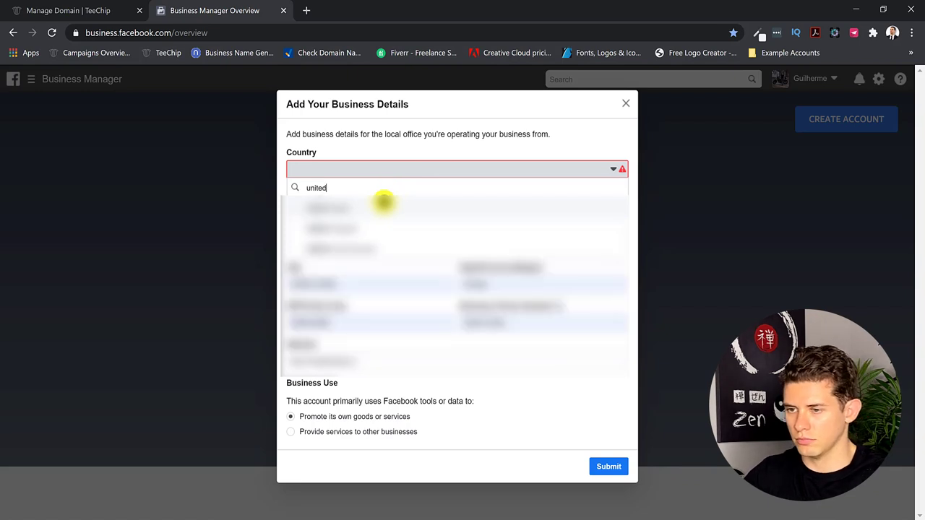
pyautogui.click(381, 206)
pyautogui.click(607, 466)
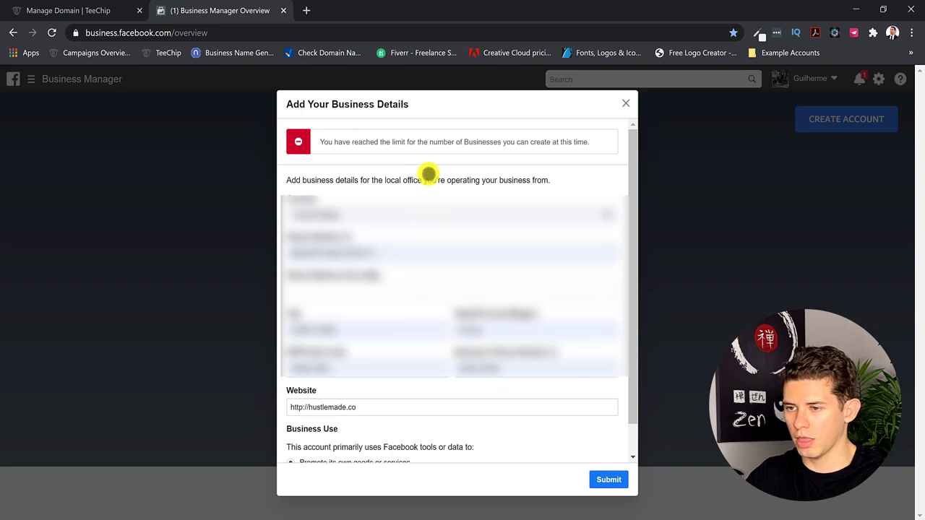
pyautogui.scroll(-1, 428, 173)
pyautogui.scroll(1, 428, 173)
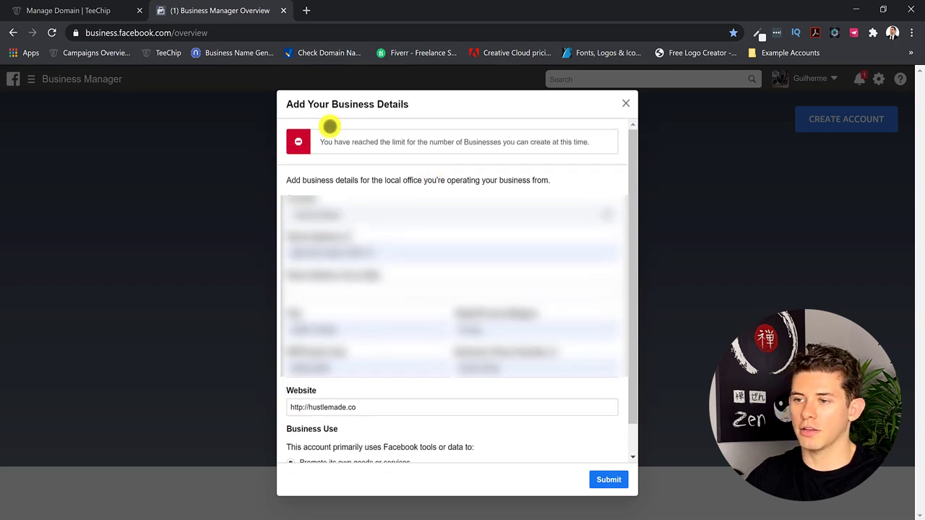
pyautogui.moveTo(319, 142); pyautogui.dragTo(476, 134)
# Create a pixel named Hustle Made under Data Sources > Pixels, then switch to TeeChip
pyautogui.click(462, 142)
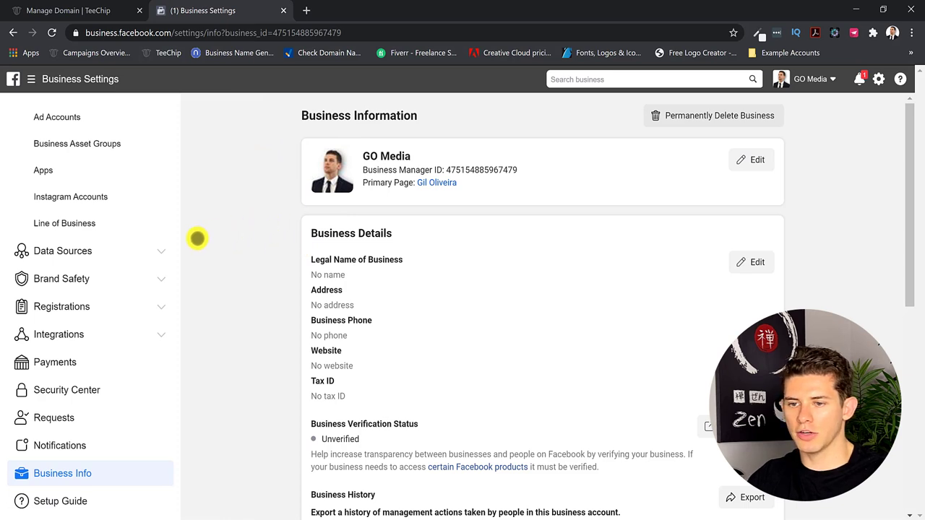
pyautogui.click(162, 252)
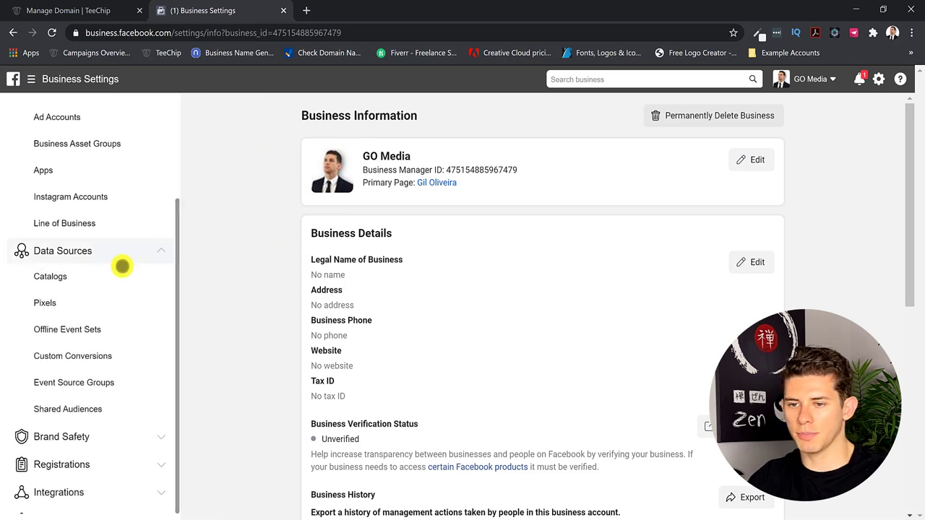
pyautogui.click(62, 302)
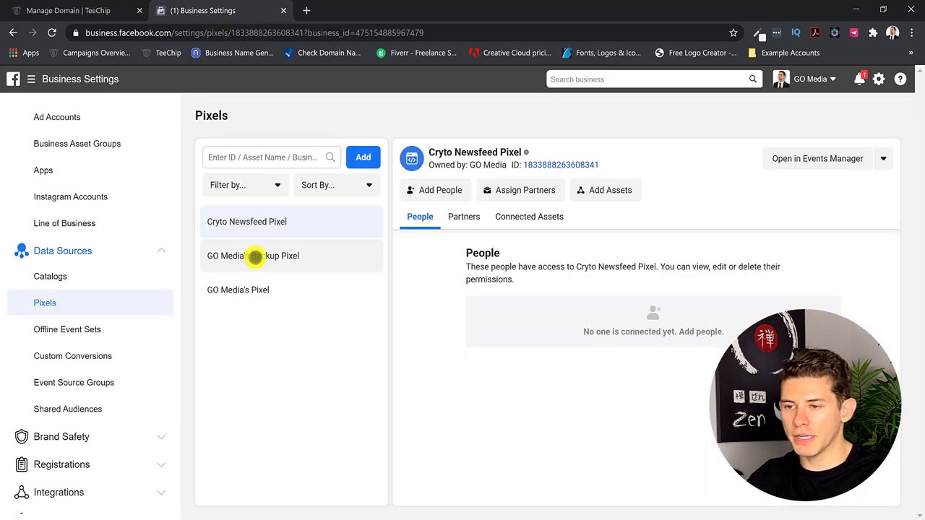
pyautogui.click(365, 158)
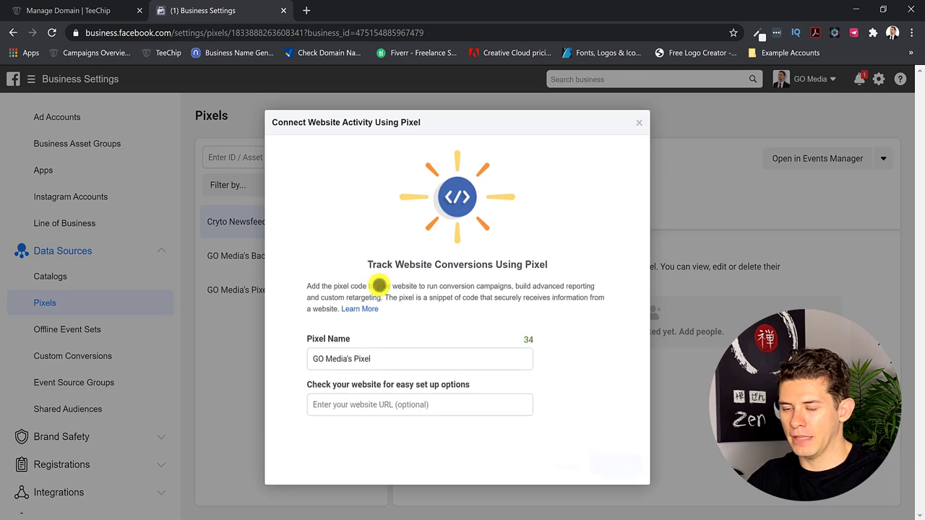
pyautogui.moveTo(405, 359); pyautogui.dragTo(301, 337)
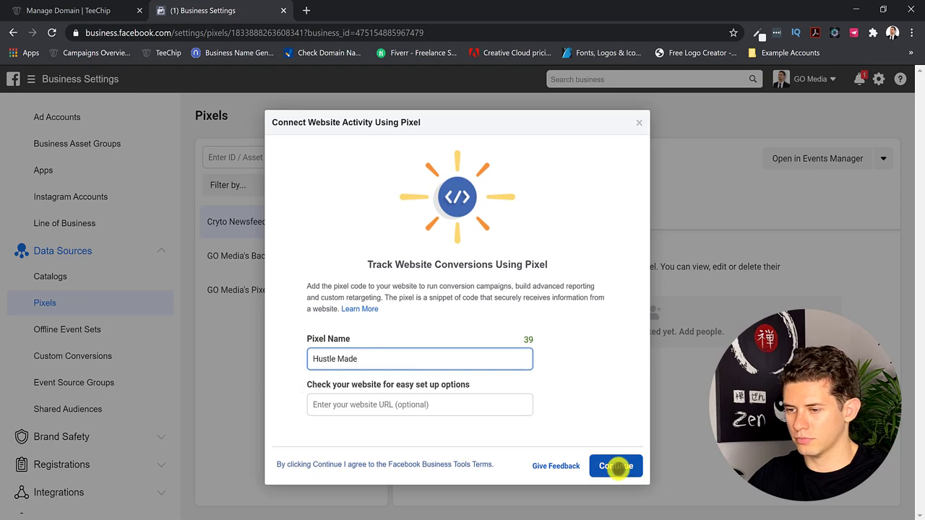
pyautogui.click(617, 466)
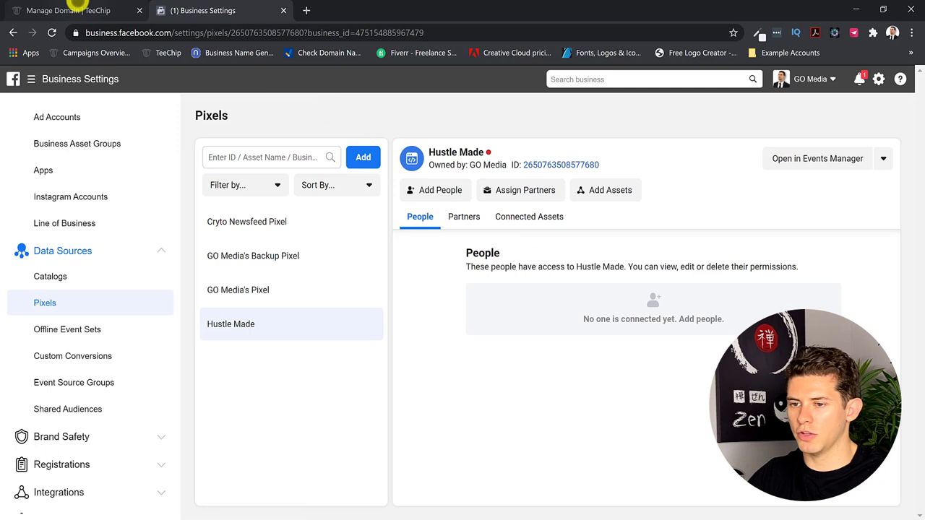
pyautogui.click(80, 7)
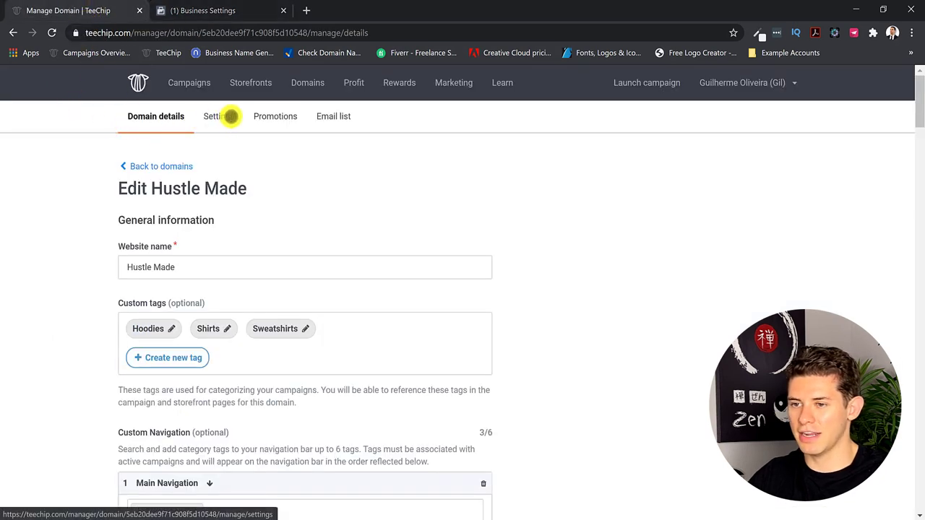
pyautogui.click(231, 117)
pyautogui.scroll(-10, 242, 130)
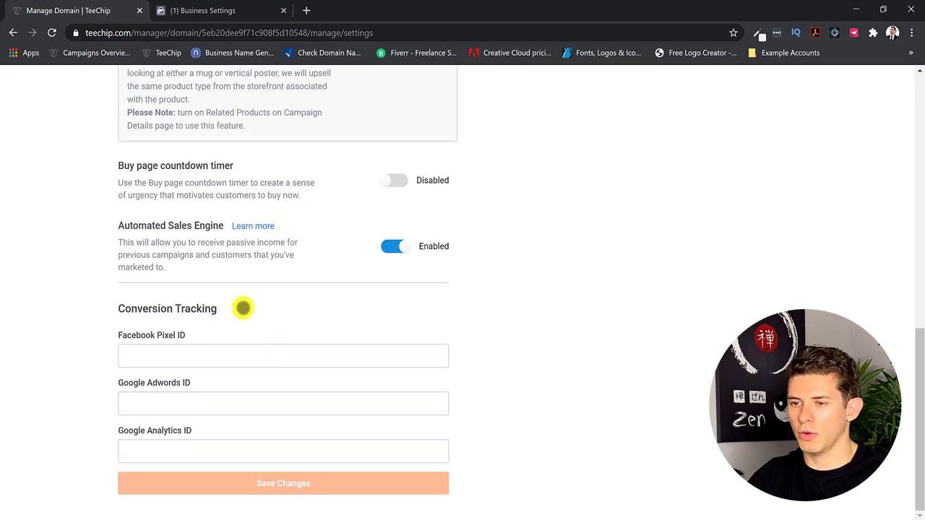
pyautogui.scroll(10, 101, 239)
pyautogui.scroll(-10, 131, 173)
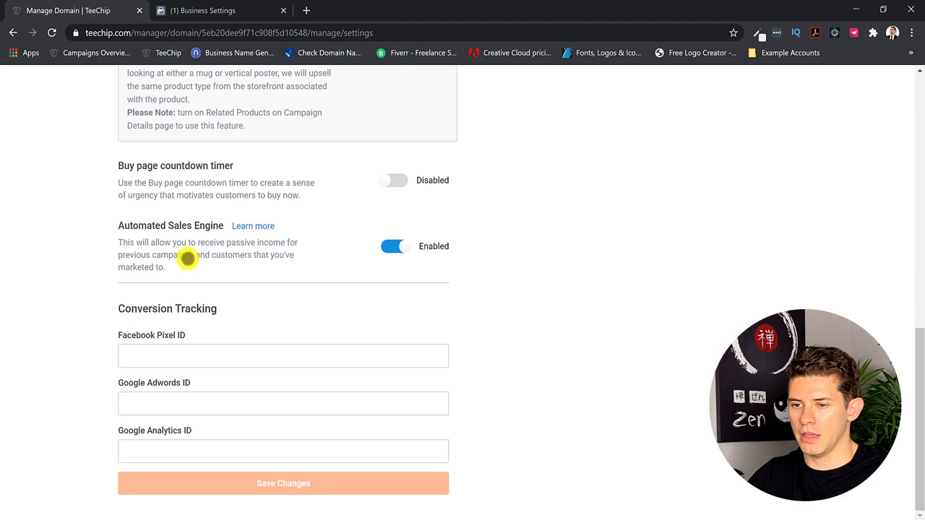
pyautogui.click(200, 355)
pyautogui.hotkey('ctrl', 'v')
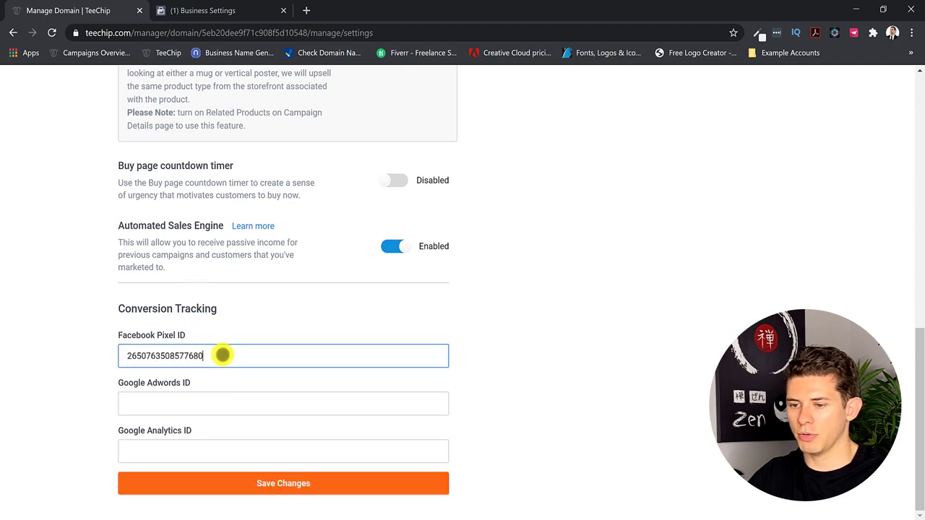
pyautogui.click(304, 484)
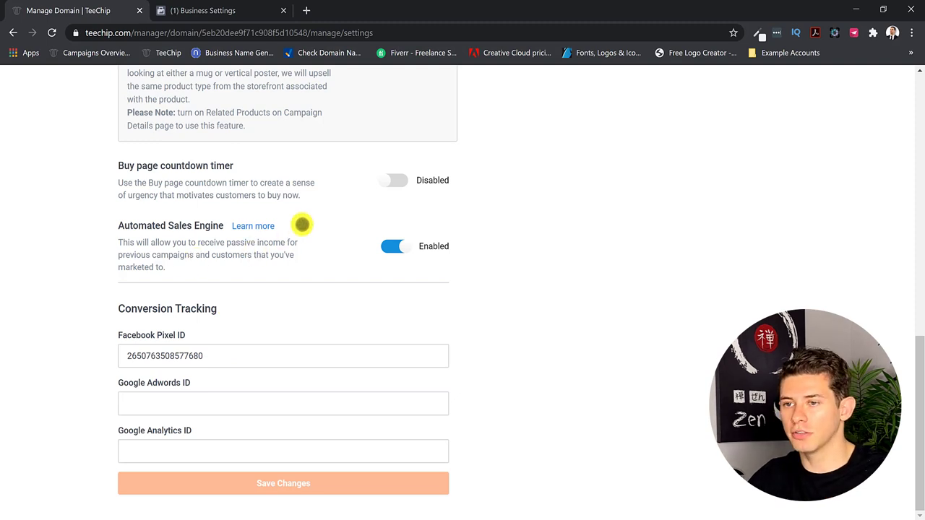
pyautogui.click(253, 7)
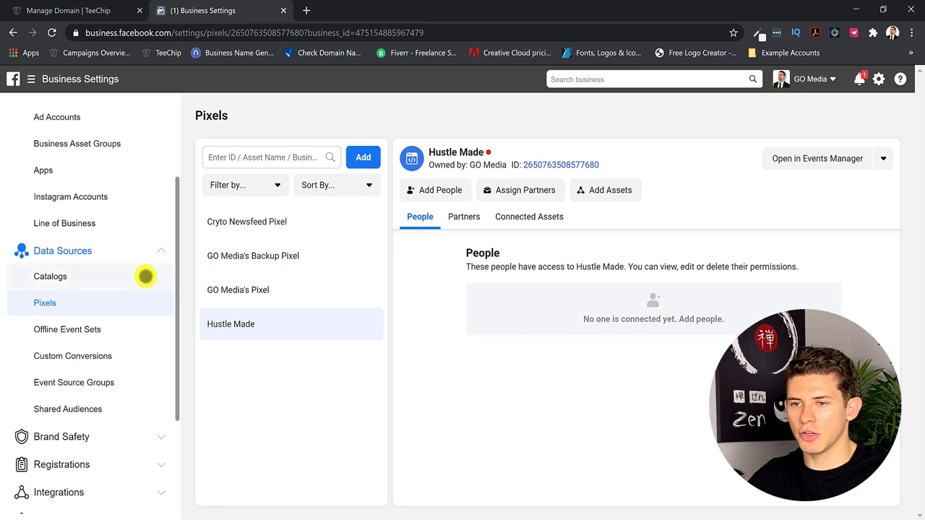
# Start a new Brand or Product Page from the business's Pages list
pyautogui.scroll(2, 134, 291)
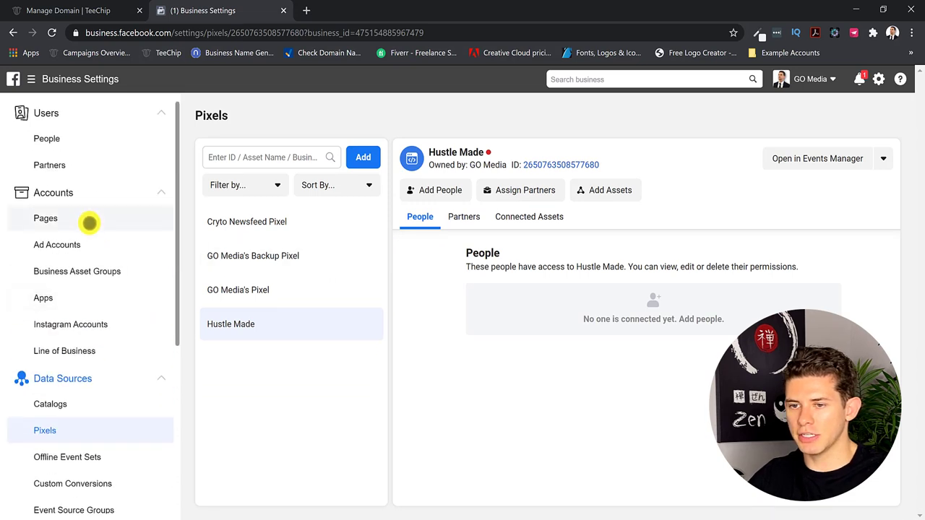
pyautogui.click(45, 219)
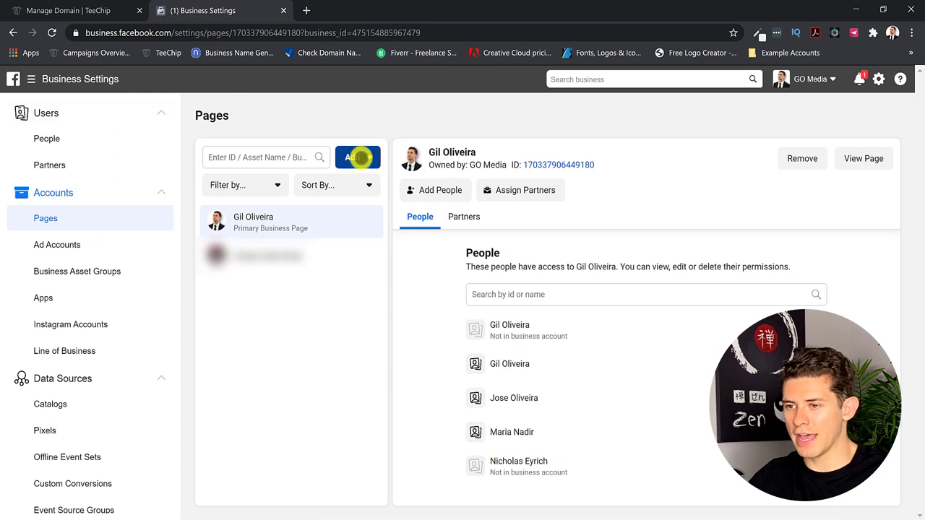
pyautogui.click(354, 155)
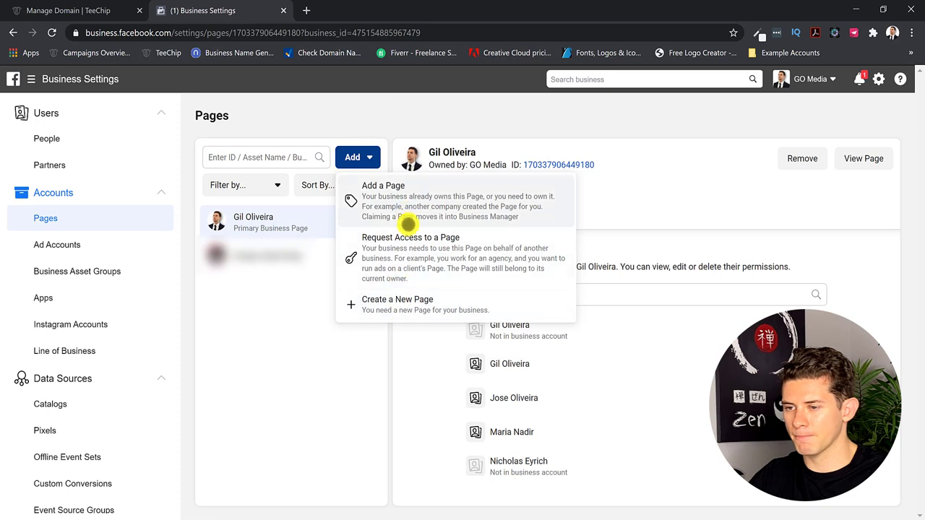
pyautogui.click(412, 297)
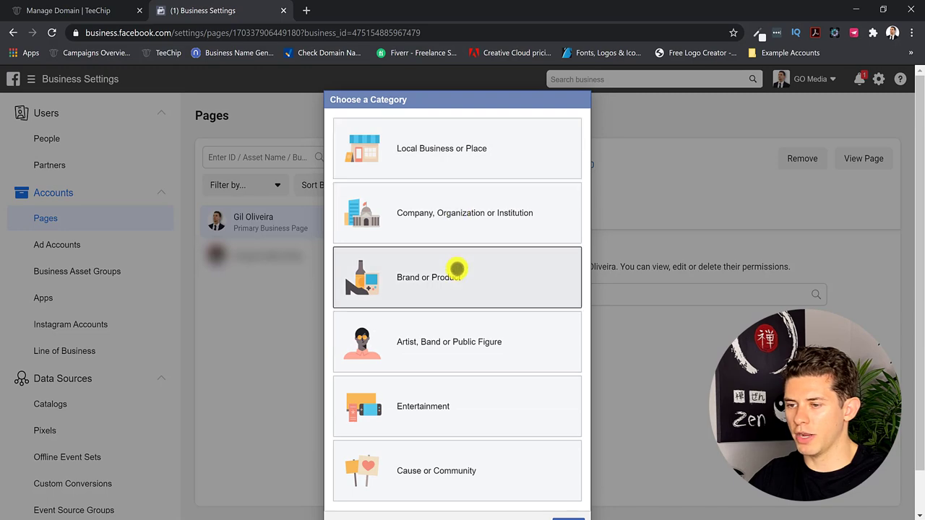
pyautogui.click(459, 268)
# Name the Page Hustle Made with category Website, create it, and view it
pyautogui.click(456, 210)
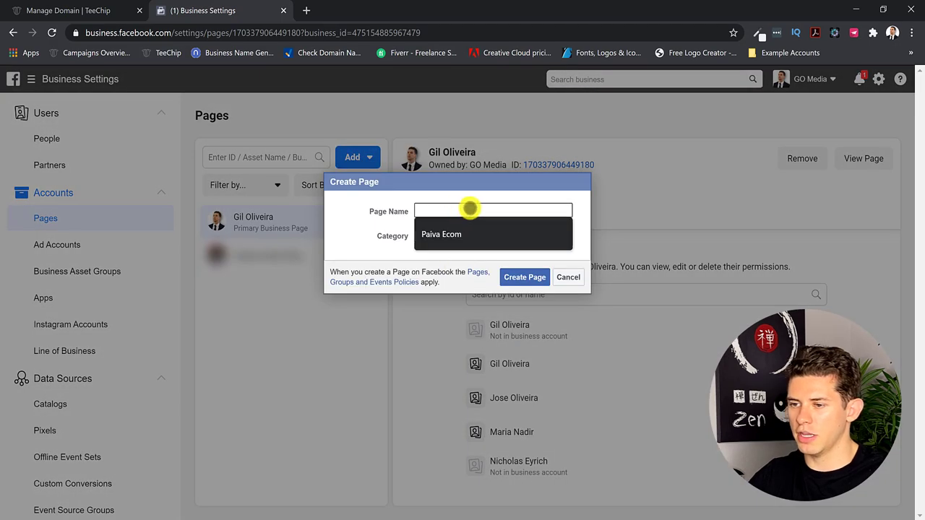
pyautogui.click(441, 212)
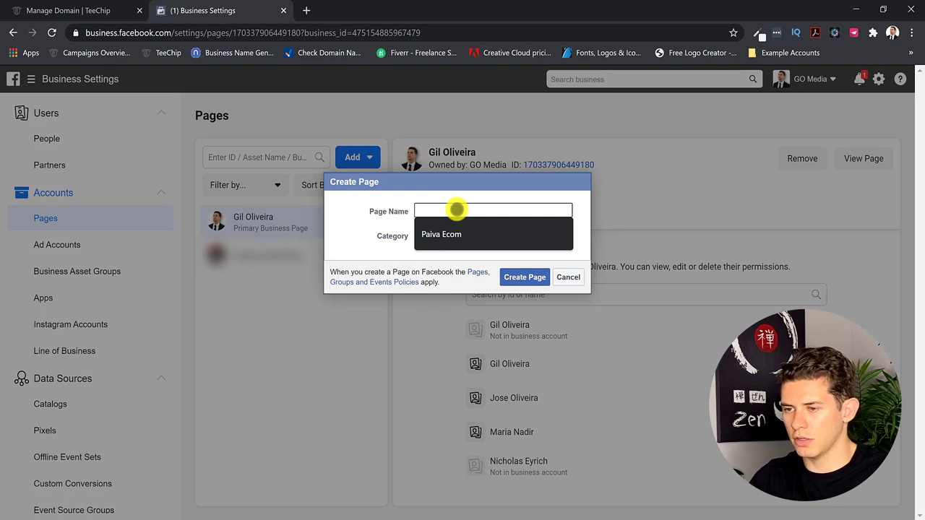
pyautogui.write('Hustle Made')
pyautogui.click(452, 234)
pyautogui.scroll(-3, 467, 326)
pyautogui.click(452, 471)
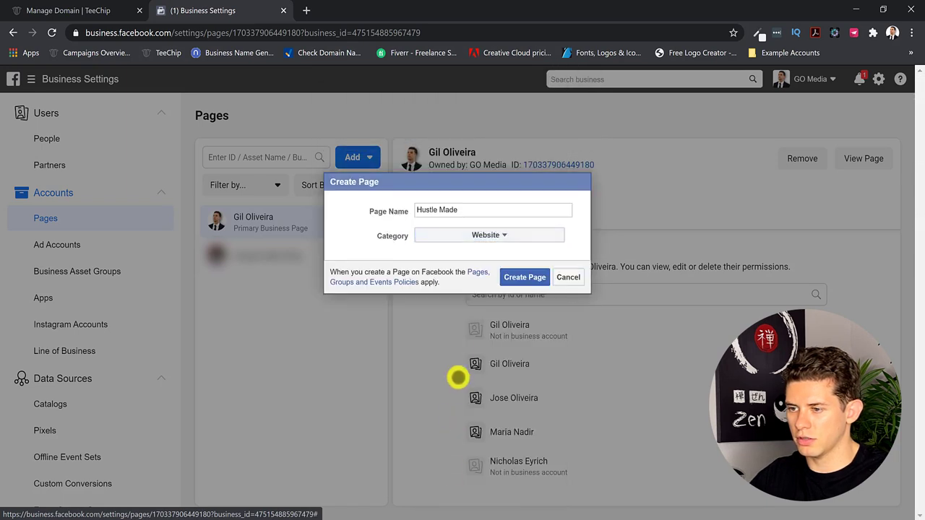
pyautogui.click(524, 277)
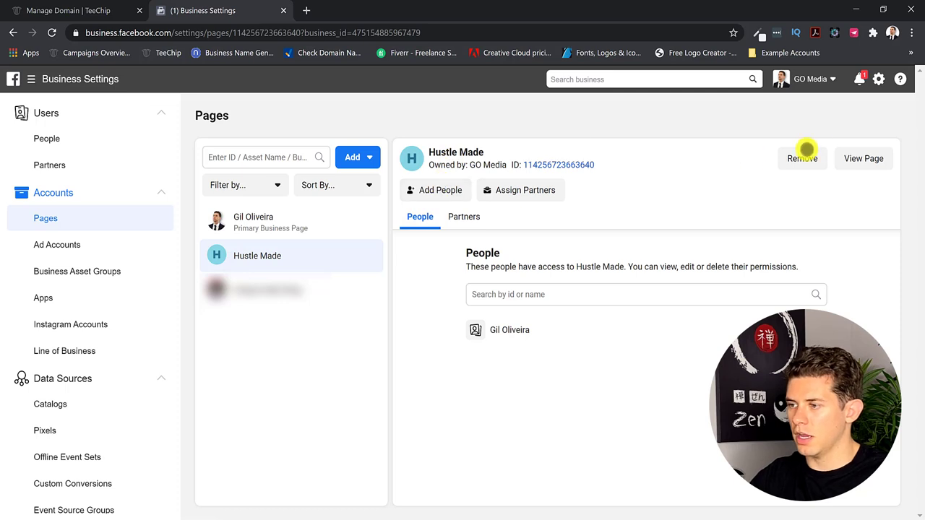
pyautogui.click(868, 159)
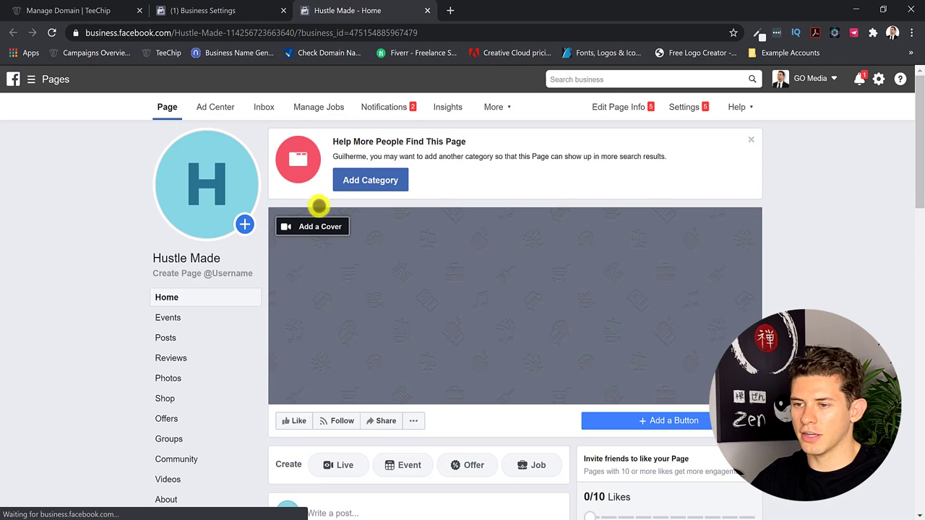
# Upload the two-friends t-shirt mockup from the TeeChip folder as the Page cover and save
pyautogui.click(318, 227)
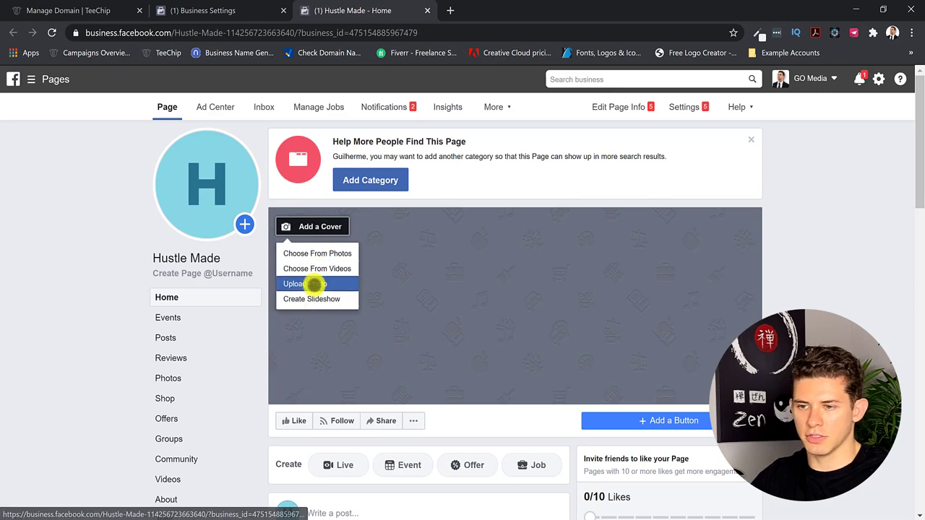
pyautogui.click(318, 284)
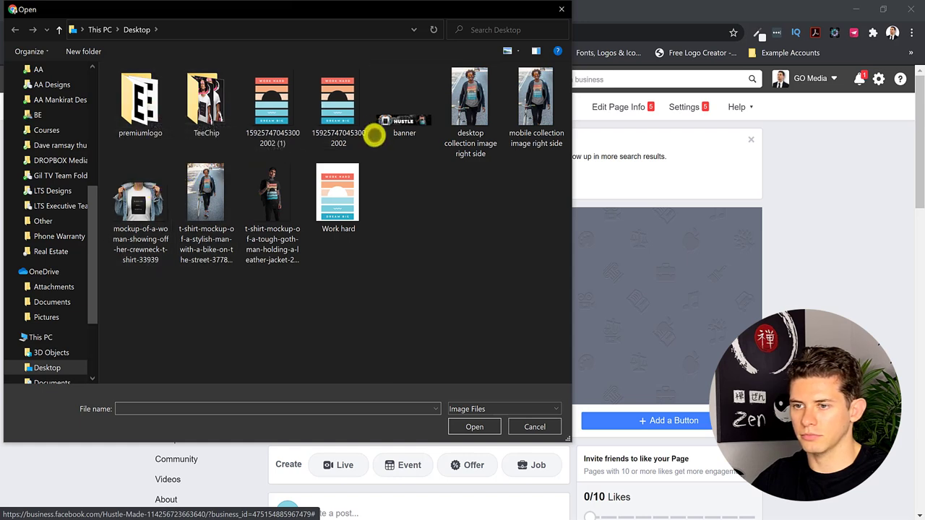
pyautogui.doubleClick(209, 116)
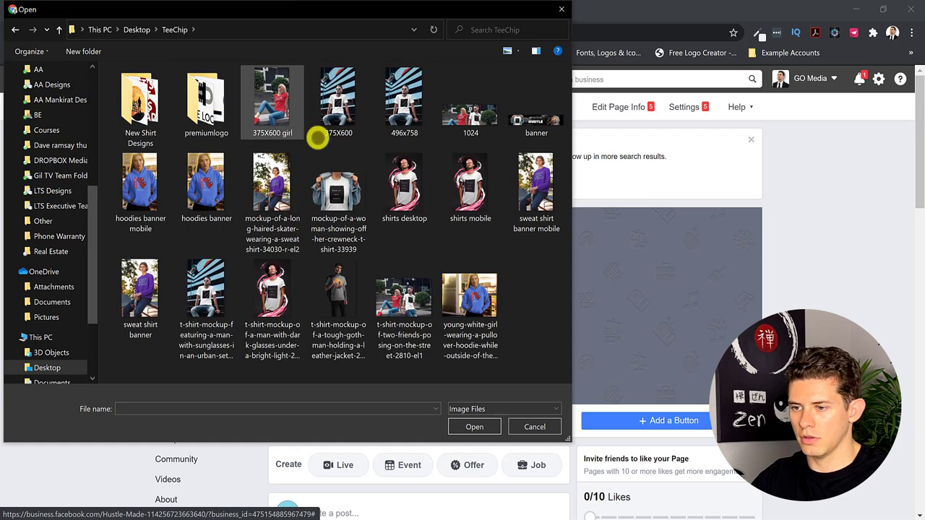
pyautogui.click(416, 297)
pyautogui.click(471, 427)
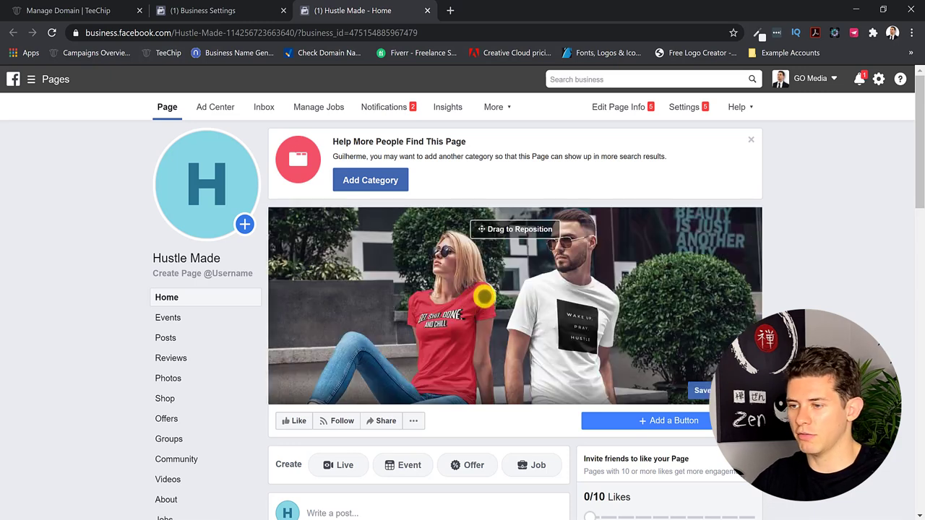
pyautogui.click(699, 392)
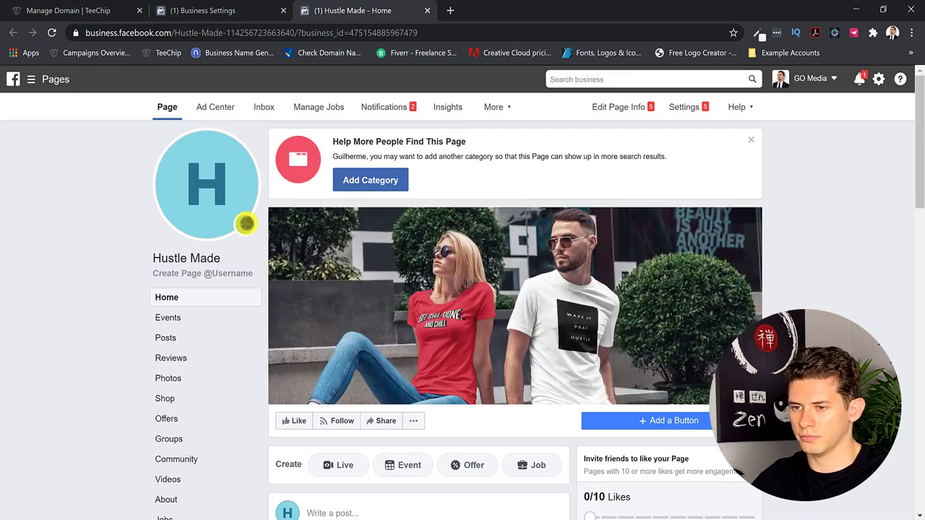
# Set the premiumlogo Hustle Made logo as profile picture, centered on the H, and save
pyautogui.click(246, 223)
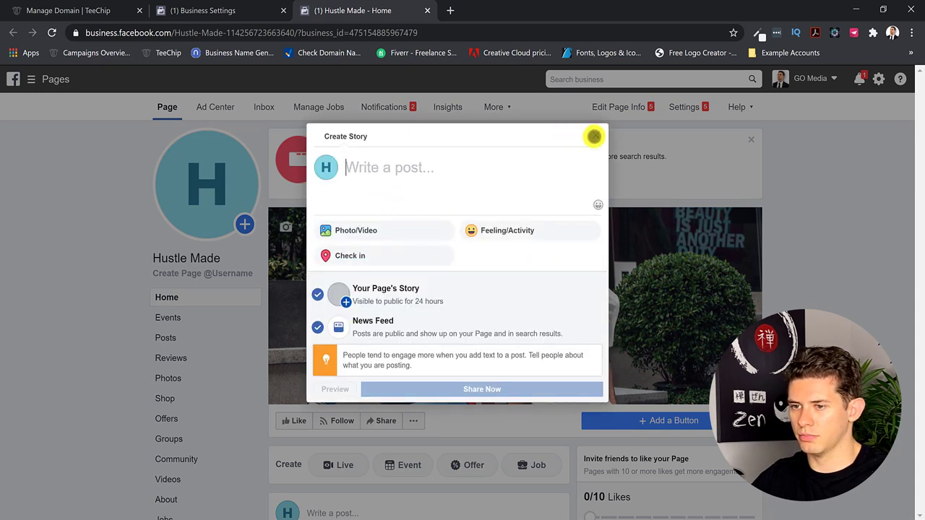
pyautogui.click(594, 136)
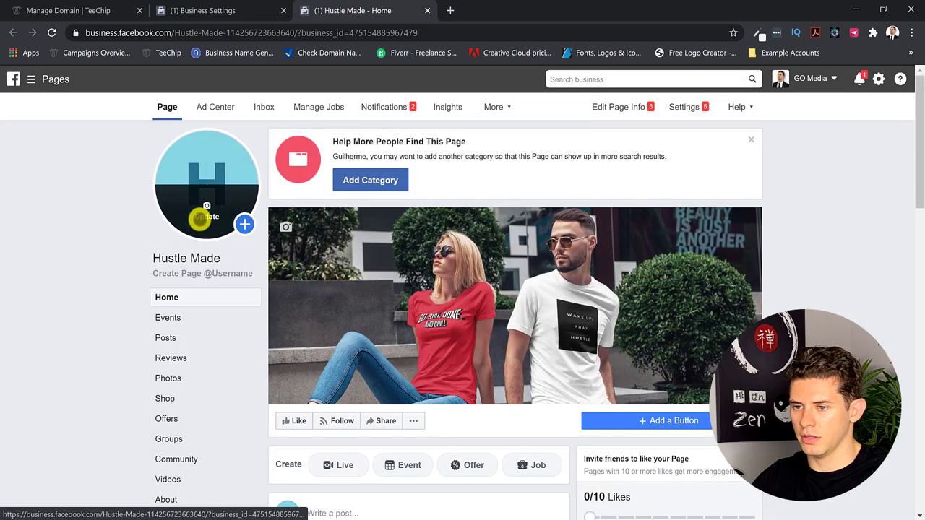
pyautogui.click(201, 217)
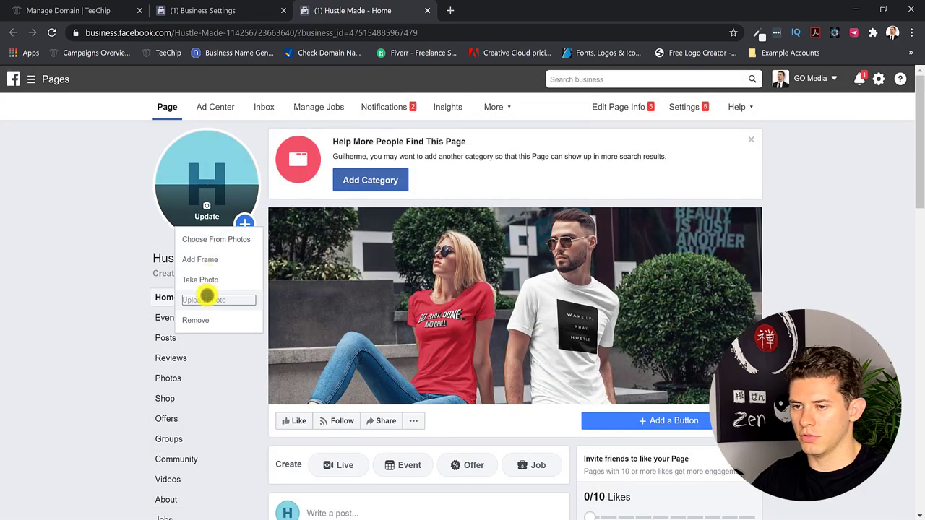
pyautogui.click(207, 296)
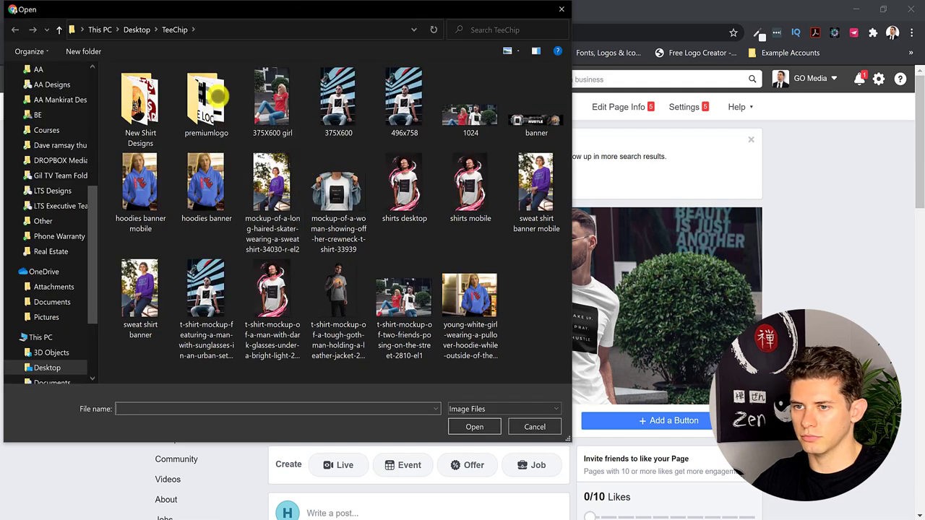
pyautogui.click(144, 30)
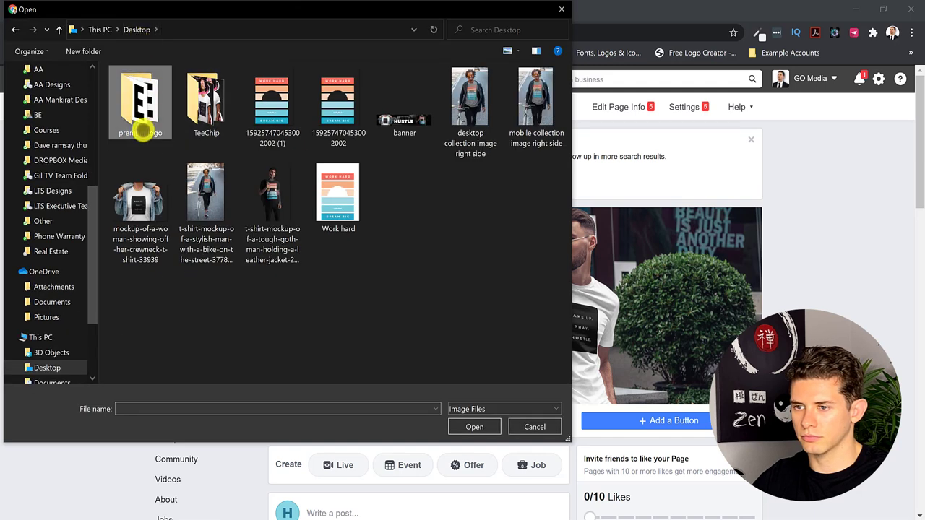
pyautogui.doubleClick(142, 120)
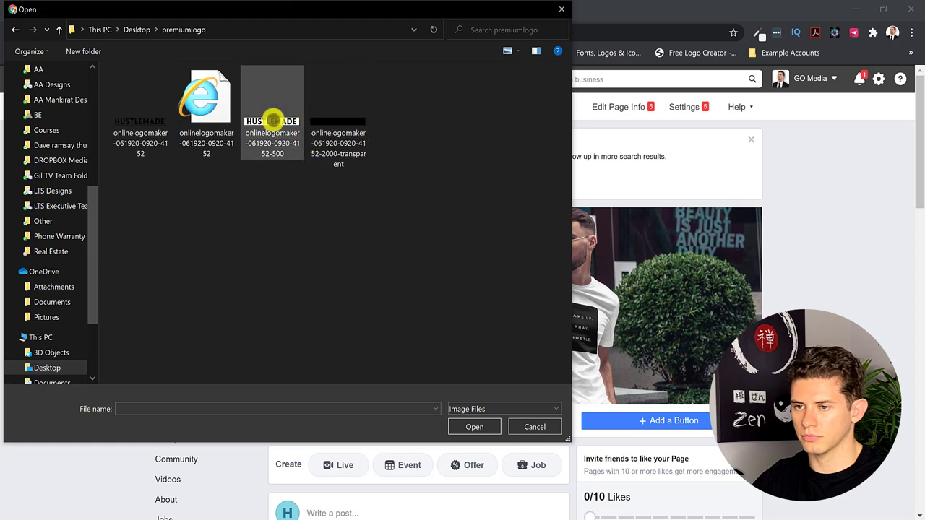
pyautogui.doubleClick(272, 120)
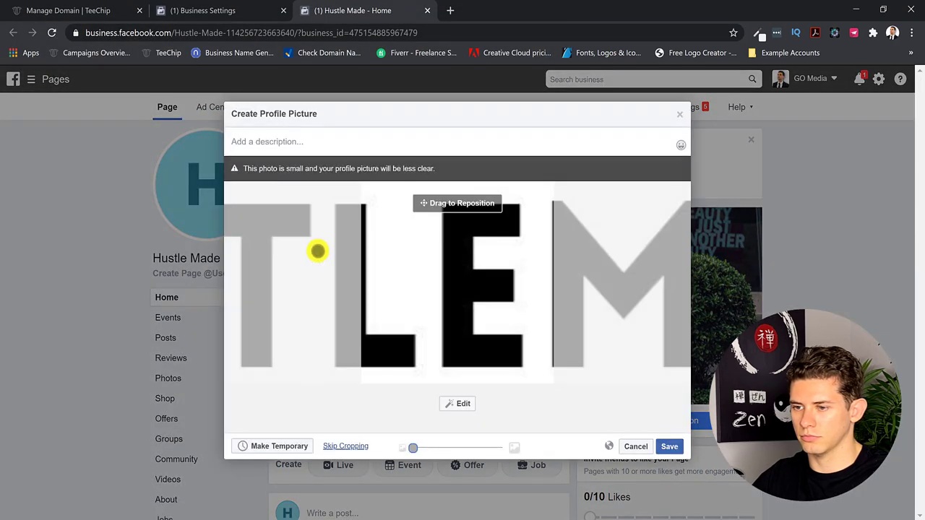
pyautogui.moveTo(475, 270); pyautogui.dragTo(671, 305)
pyautogui.moveTo(340, 292); pyautogui.dragTo(496, 297)
pyautogui.moveTo(232, 302)
pyautogui.mouseDown()
pyautogui.moveTo(545, 303)
pyautogui.moveTo(513, 301)
pyautogui.moveTo(541, 291)
pyautogui.mouseUp()
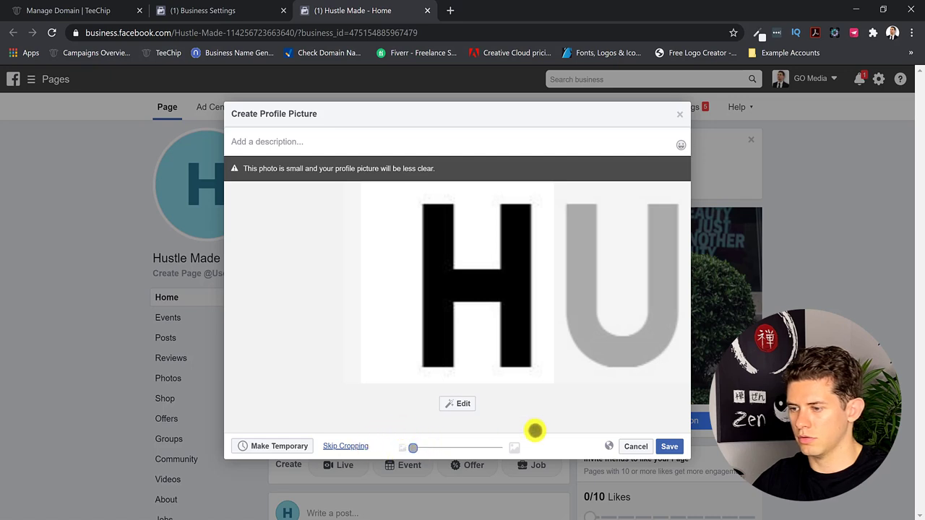
pyautogui.click(671, 446)
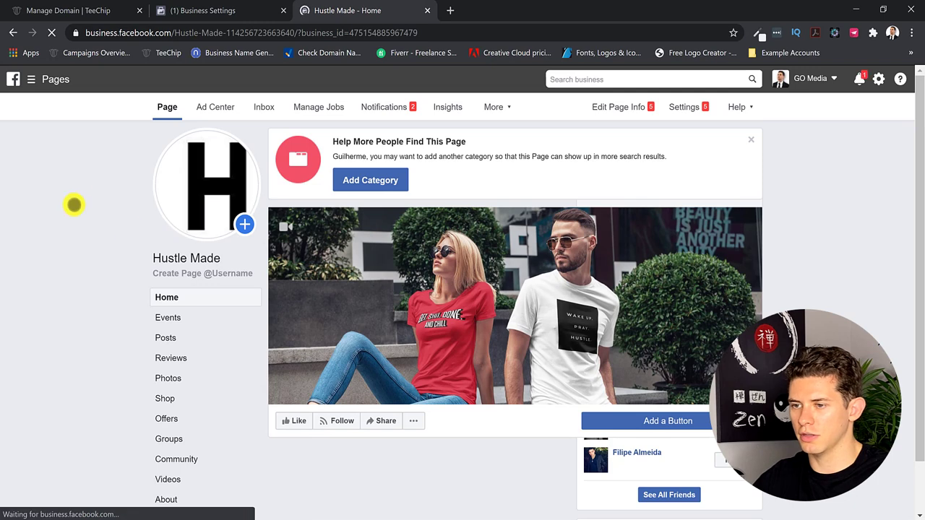
# Close the Hustle Made Page and return to Business Settings
pyautogui.scroll(-1, 500, 221)
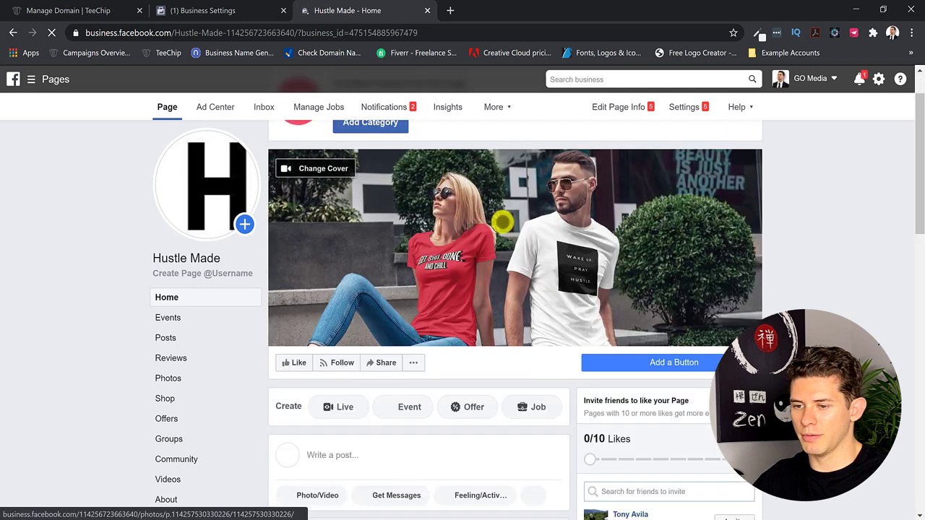
pyautogui.scroll(1, 542, 330)
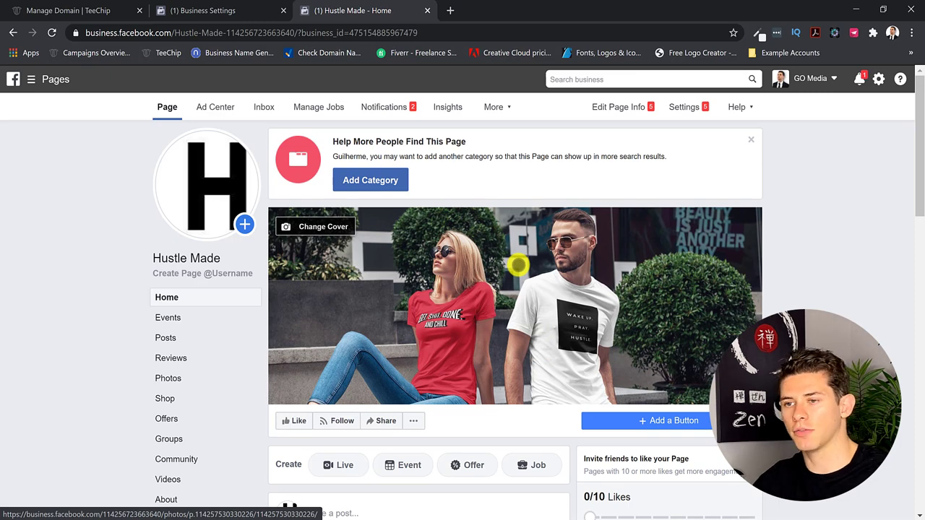
pyautogui.hotkey('ctrl', 'w')
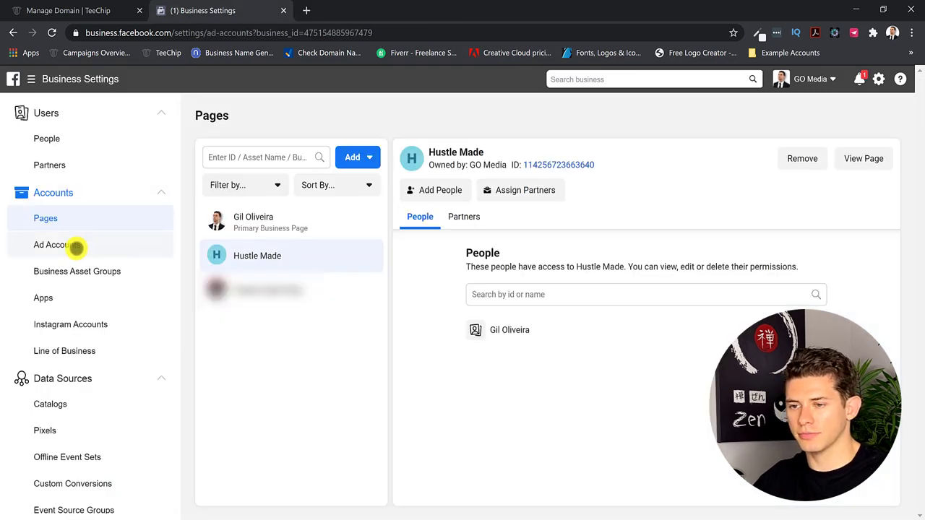
# Open the Pro At Life ad account in Ads Manager, then show the business's People list
pyautogui.click(58, 245)
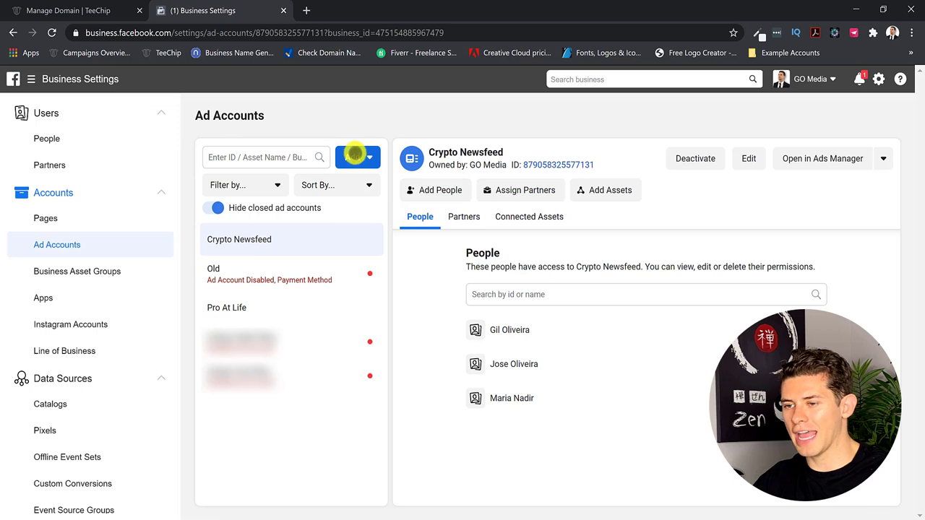
pyautogui.click(355, 153)
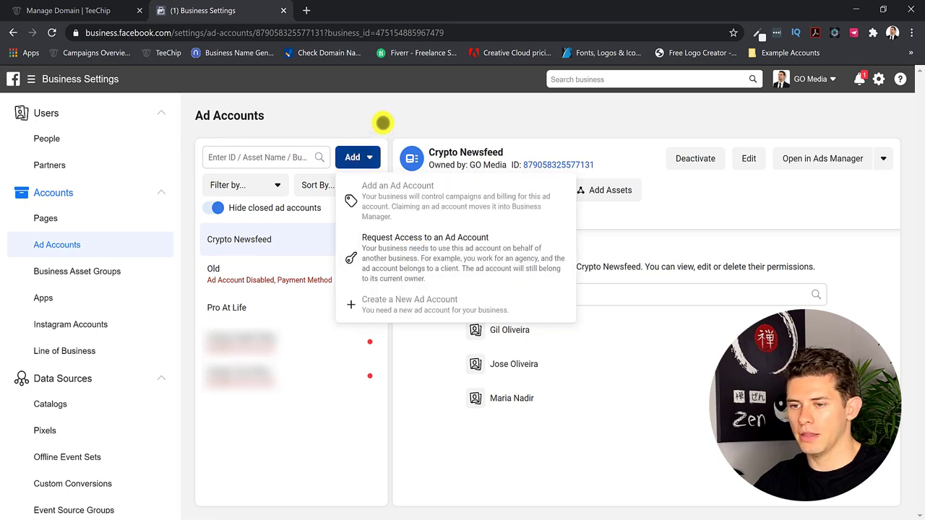
pyautogui.click(383, 123)
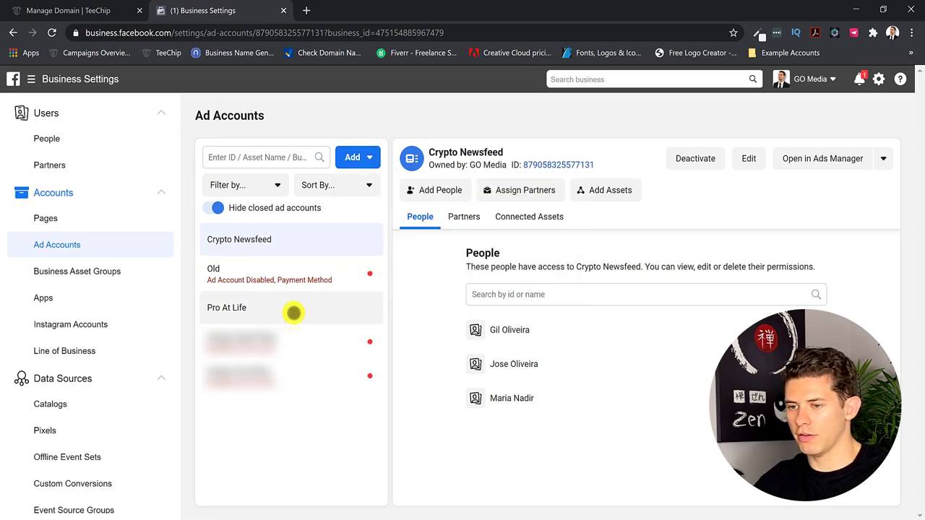
pyautogui.click(299, 310)
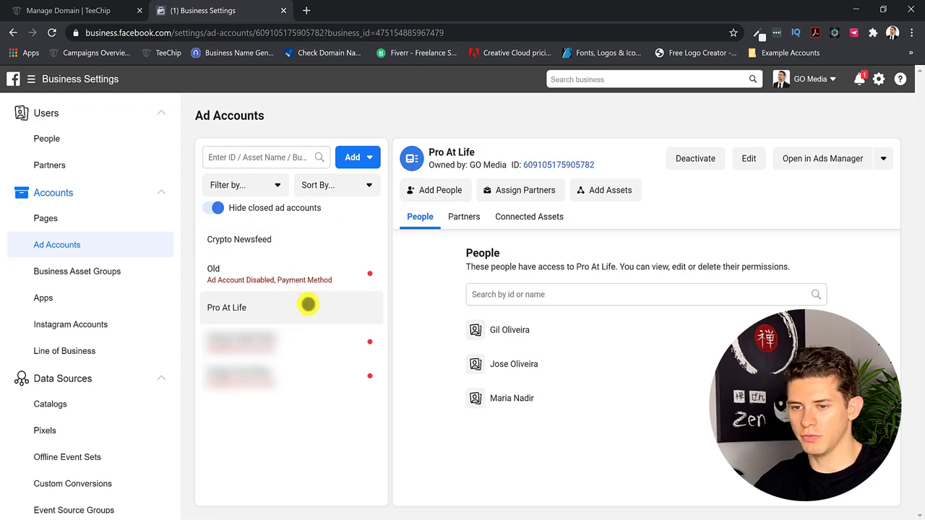
pyautogui.click(823, 158)
pyautogui.click(238, 7)
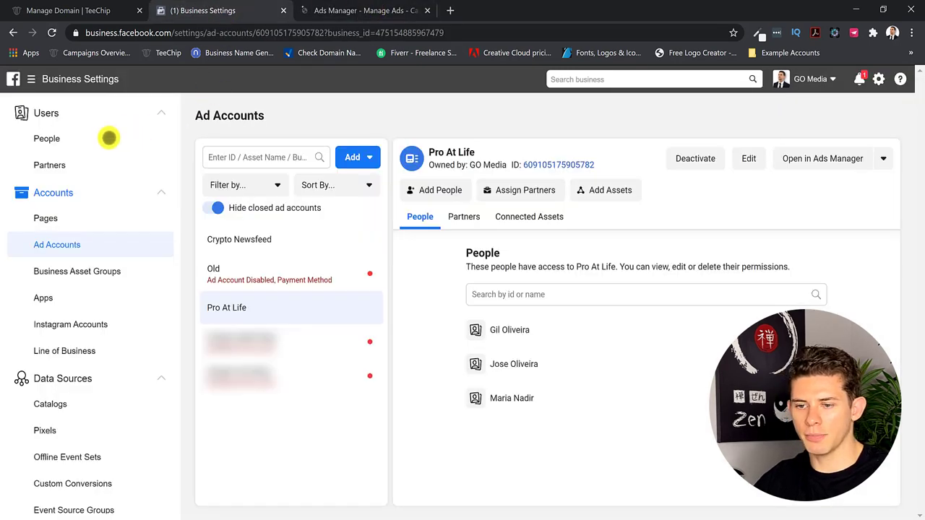
pyautogui.click(51, 139)
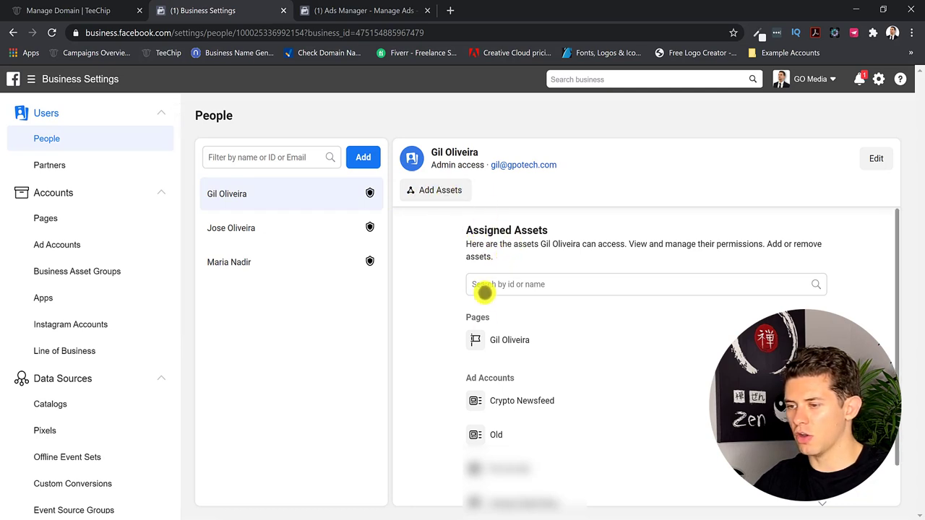
# Assign the Hustle Made Page to the admin with full Manage Page access and save
pyautogui.scroll(-1, 619, 427)
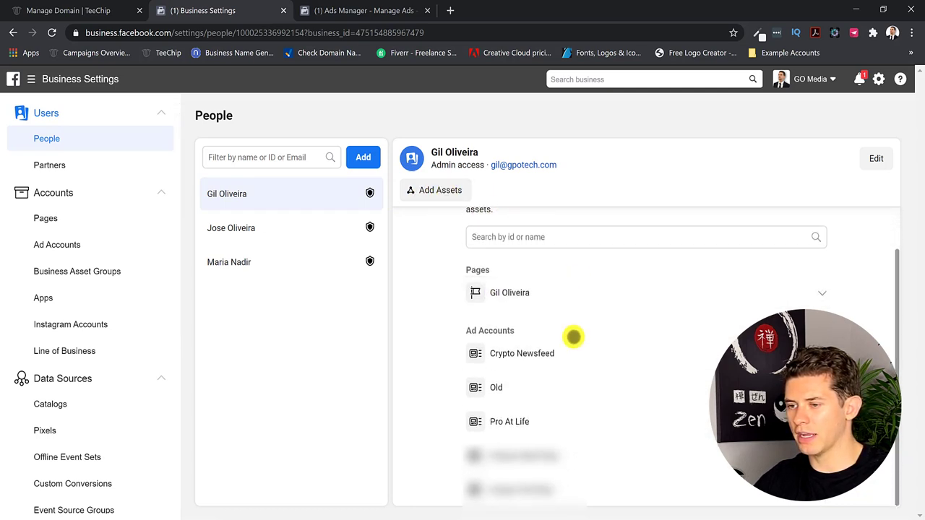
pyautogui.click(436, 191)
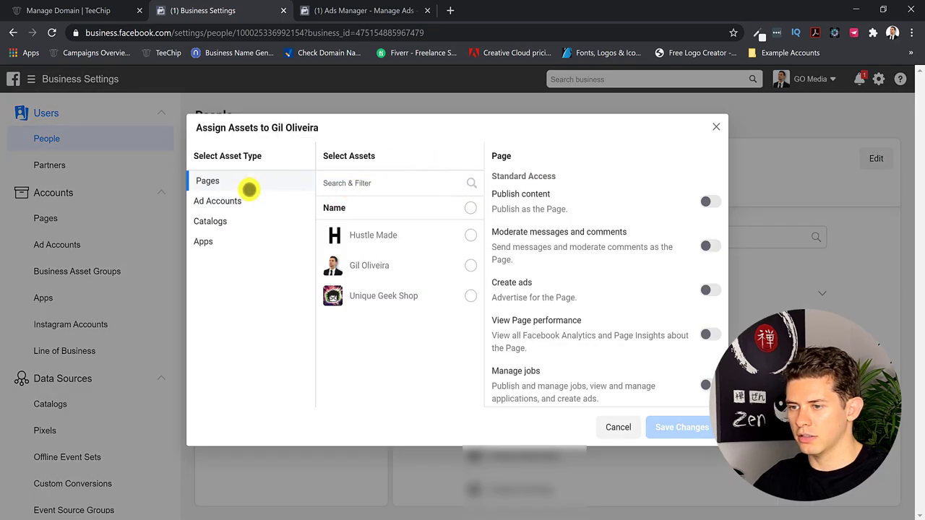
pyautogui.click(466, 236)
pyautogui.scroll(-3, 636, 238)
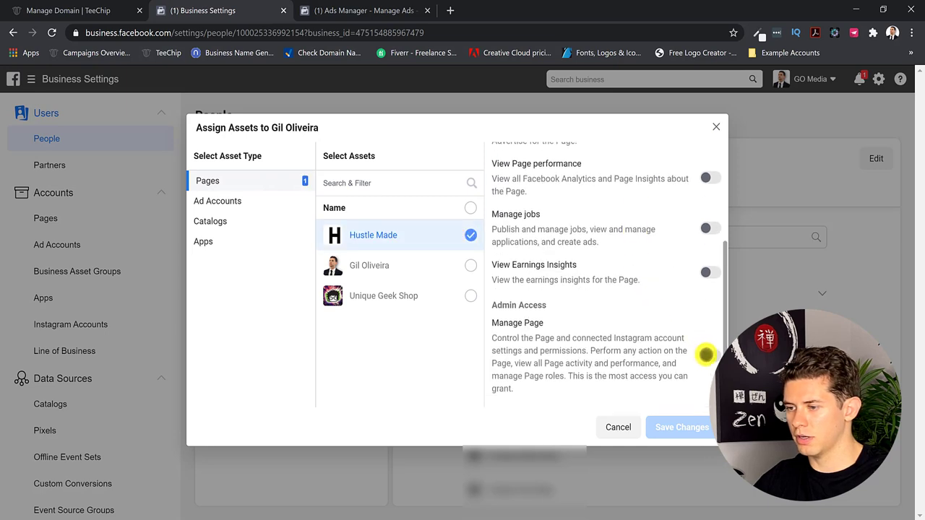
pyautogui.click(706, 354)
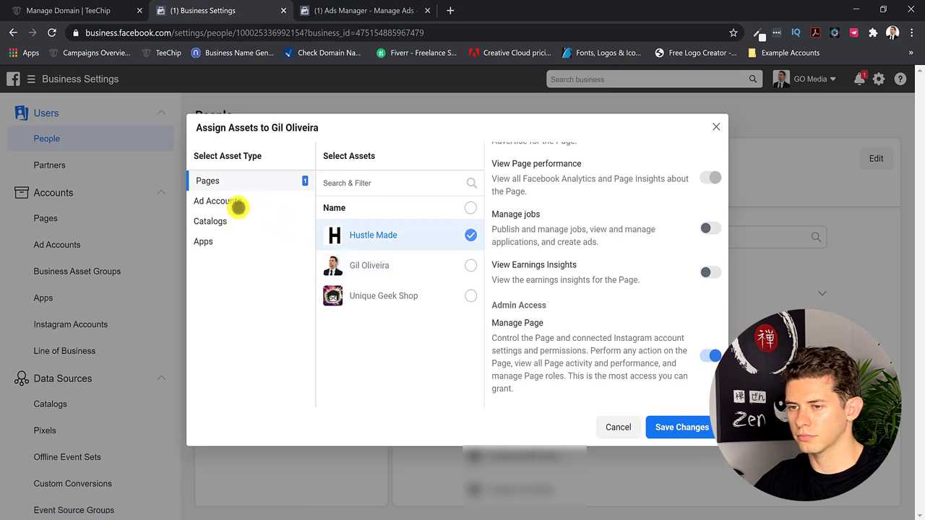
pyautogui.click(221, 222)
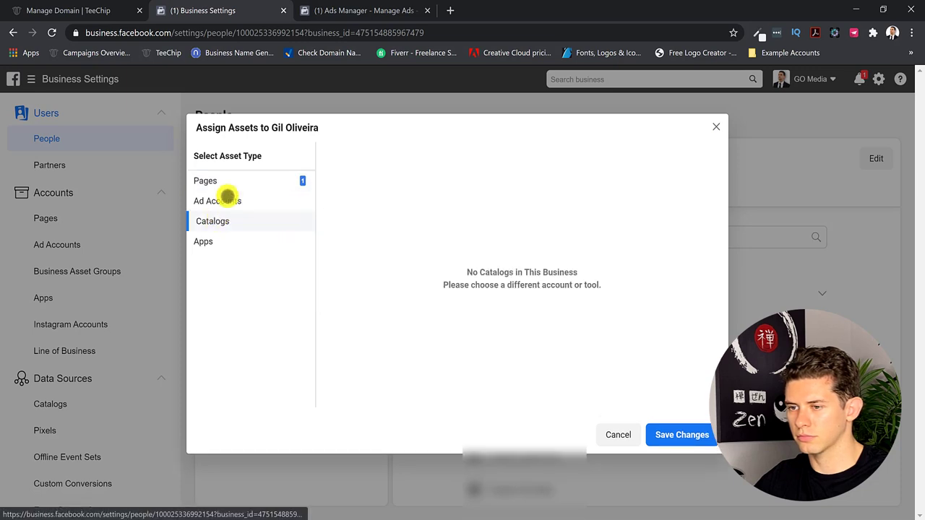
pyautogui.click(224, 198)
pyautogui.click(216, 180)
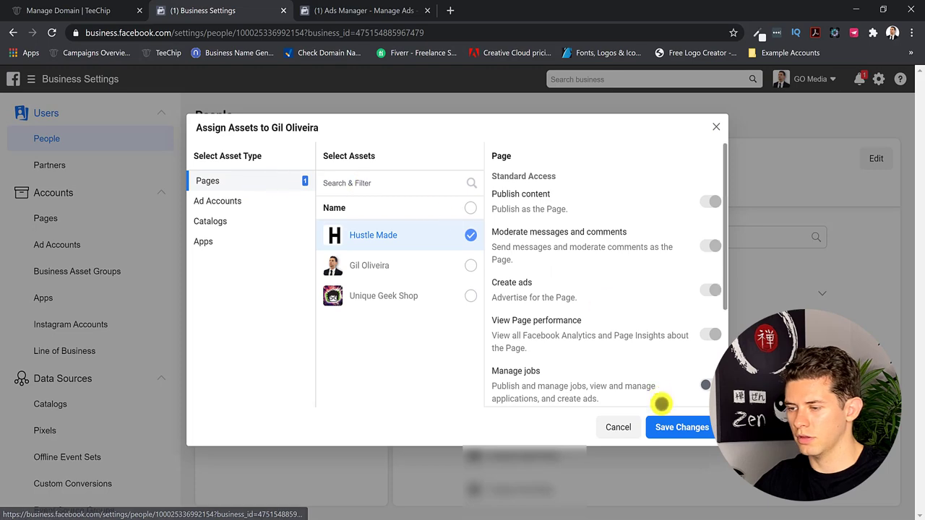
pyautogui.click(685, 428)
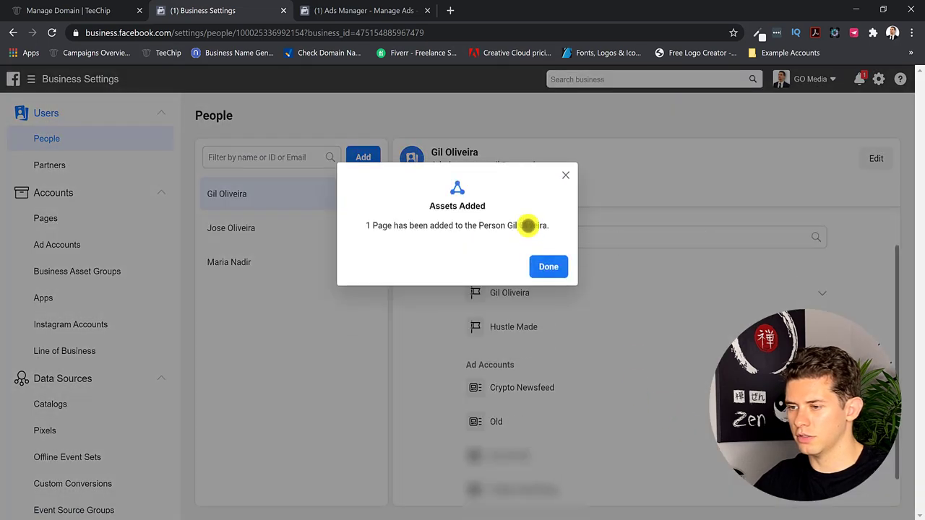
pyautogui.click(553, 264)
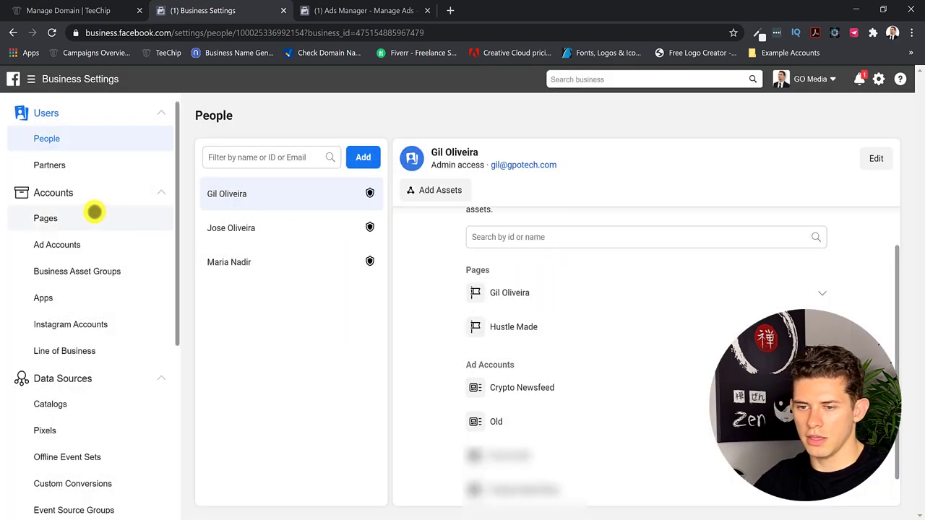
pyautogui.scroll(-3, 82, 277)
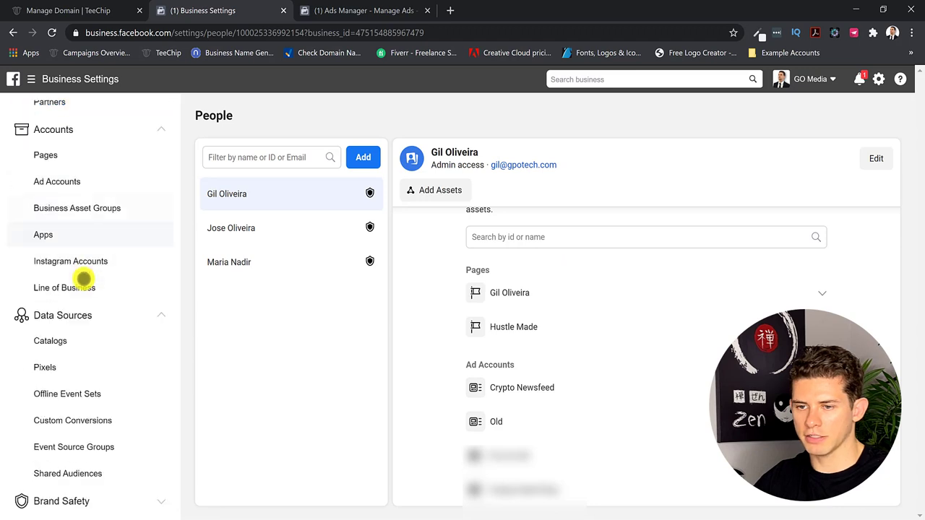
pyautogui.click(70, 241)
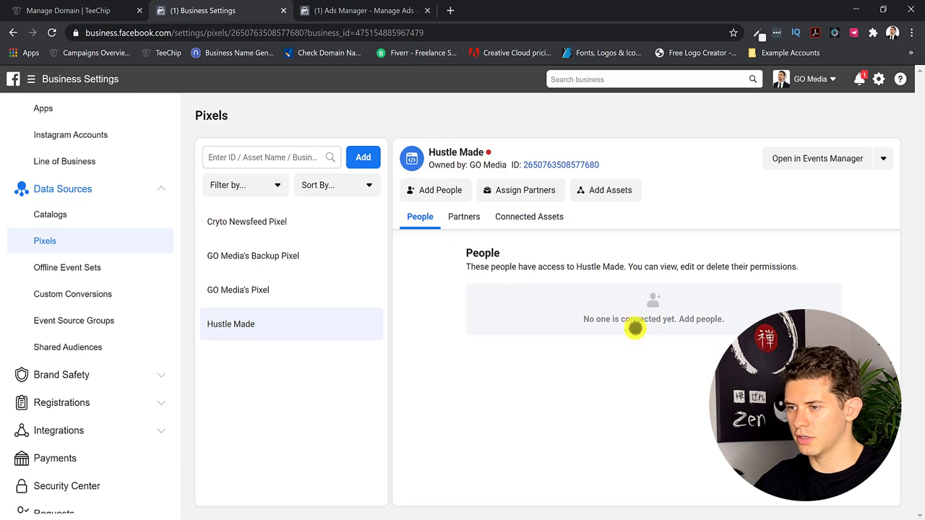
# Add the admin user to the Hustle Made pixel with Manage Pixel access turned on
pyautogui.click(458, 191)
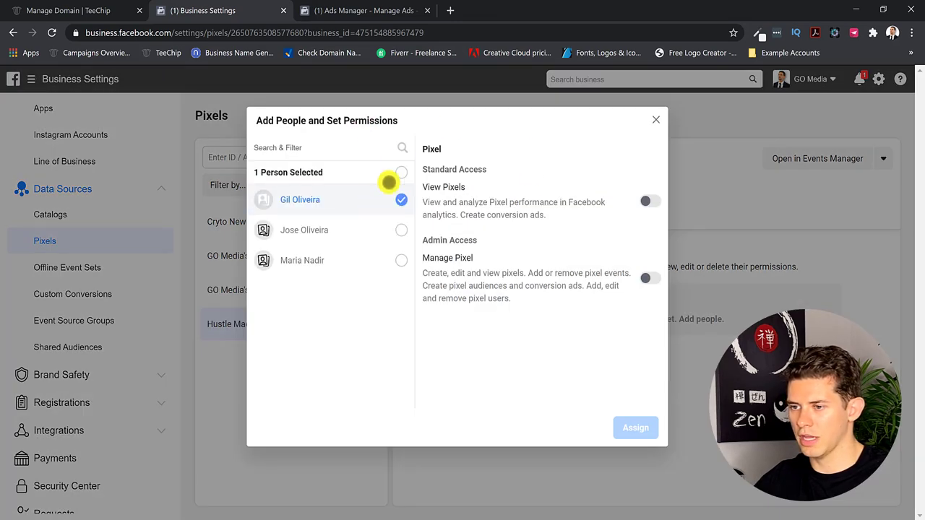
pyautogui.click(401, 199)
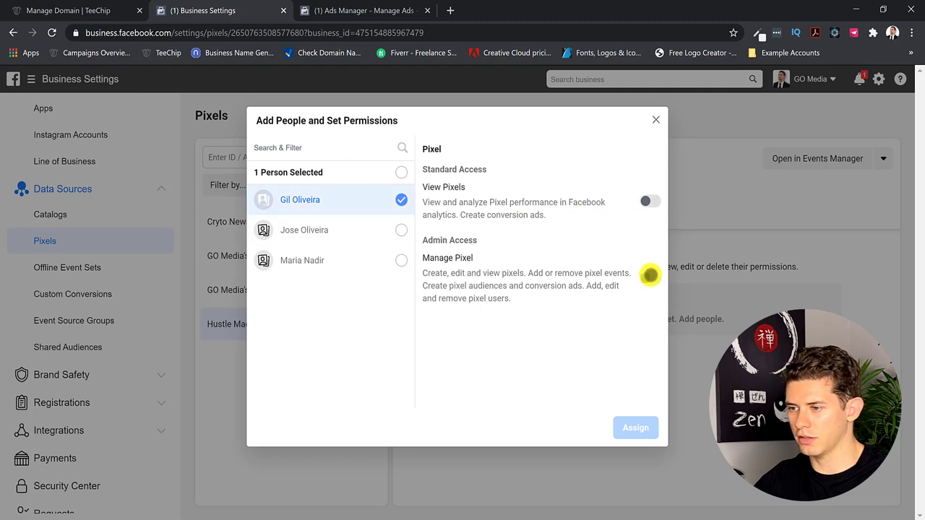
pyautogui.click(650, 281)
pyautogui.click(636, 428)
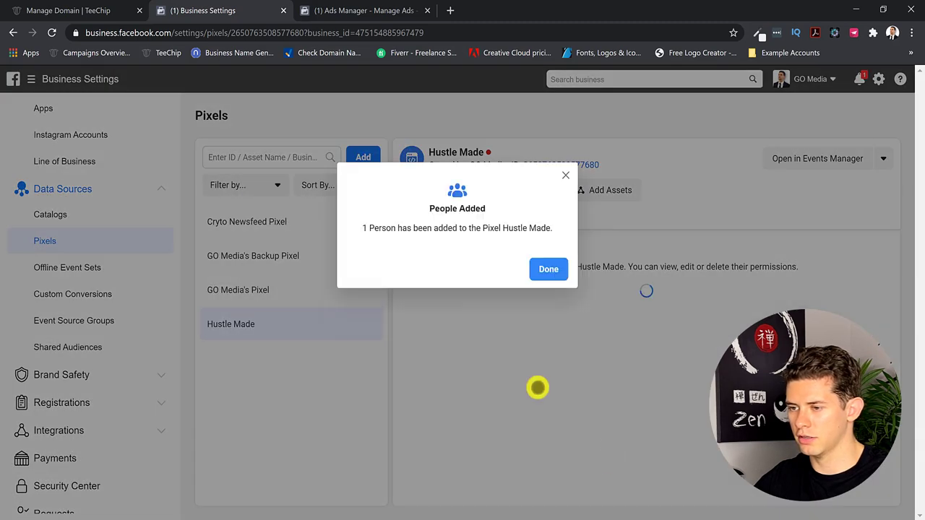
pyautogui.click(550, 278)
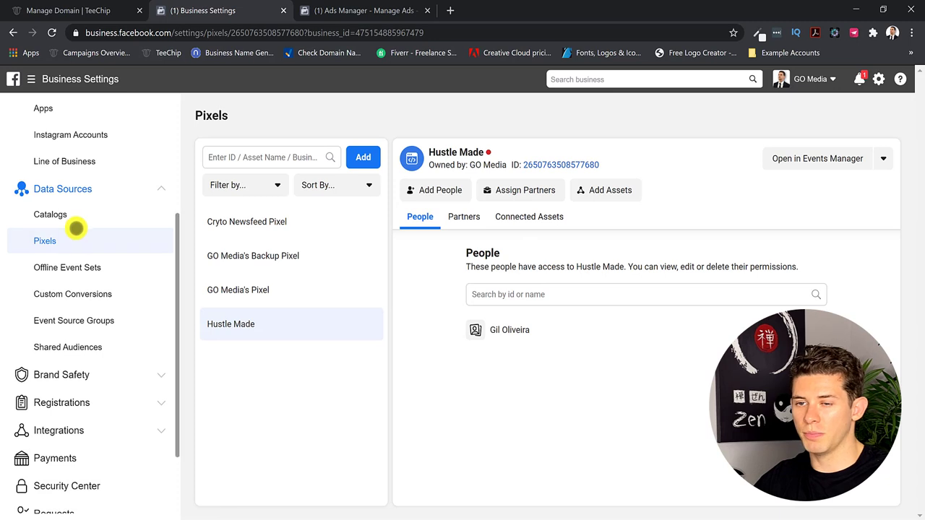
pyautogui.scroll(3, 76, 246)
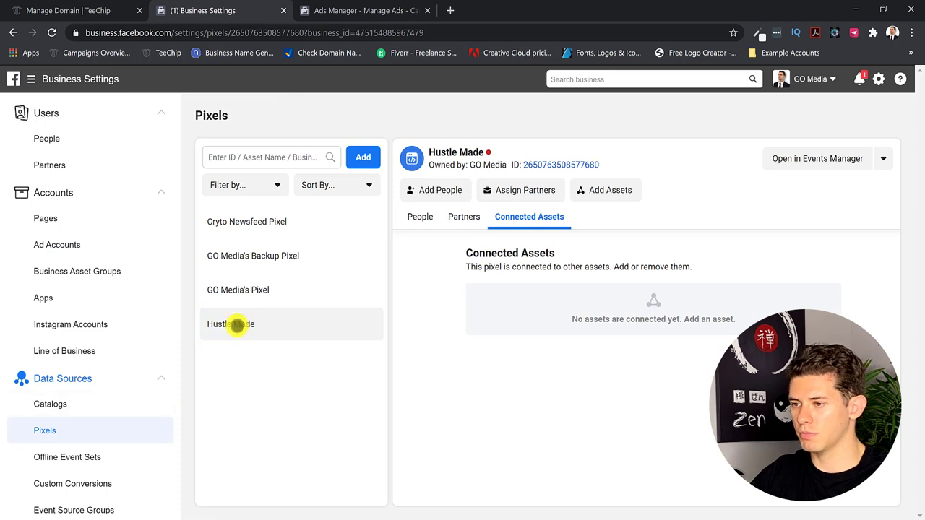
# Connect the Pro At Life ad account to the Hustle Made pixel, then open it in Ads Manager
pyautogui.click(607, 189)
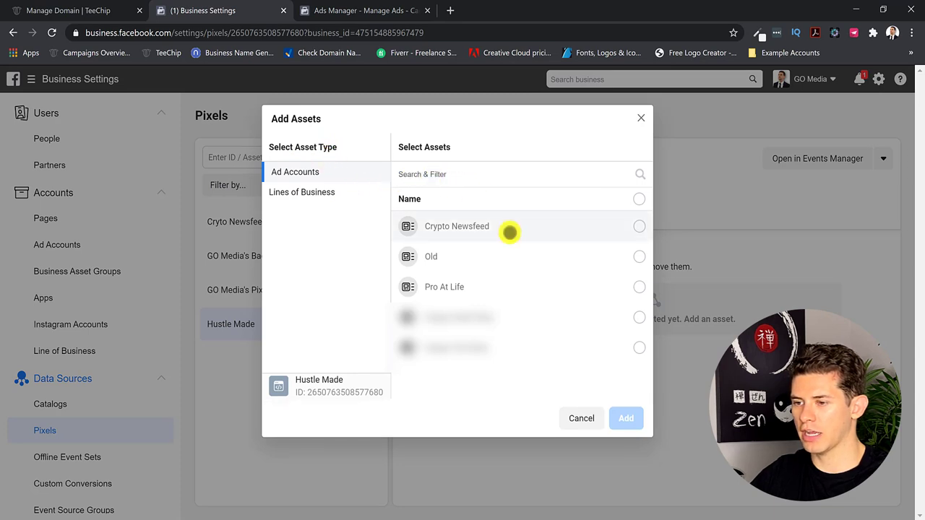
pyautogui.click(496, 289)
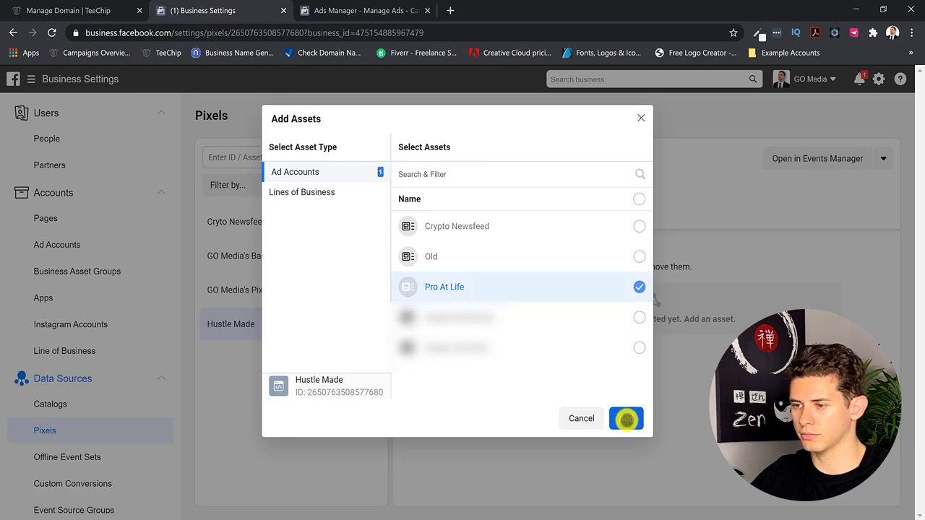
pyautogui.click(627, 422)
pyautogui.click(548, 267)
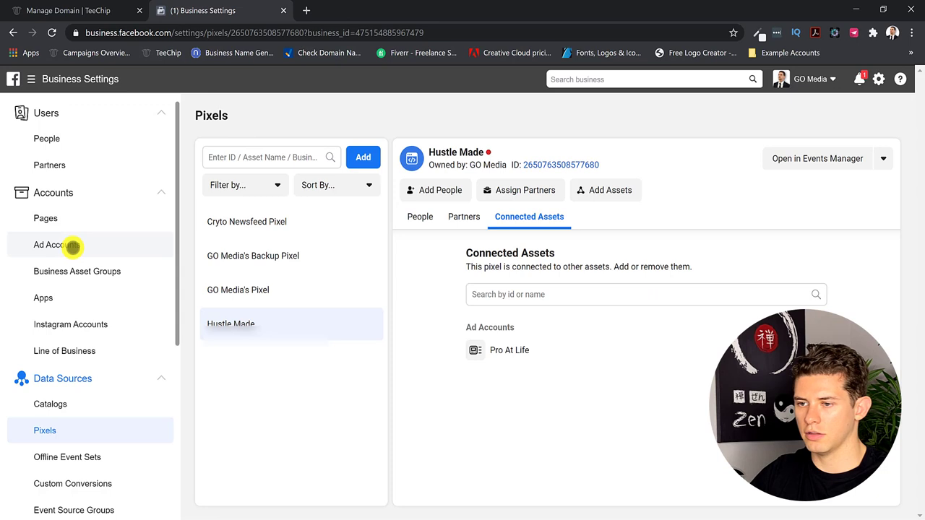
pyautogui.click(45, 238)
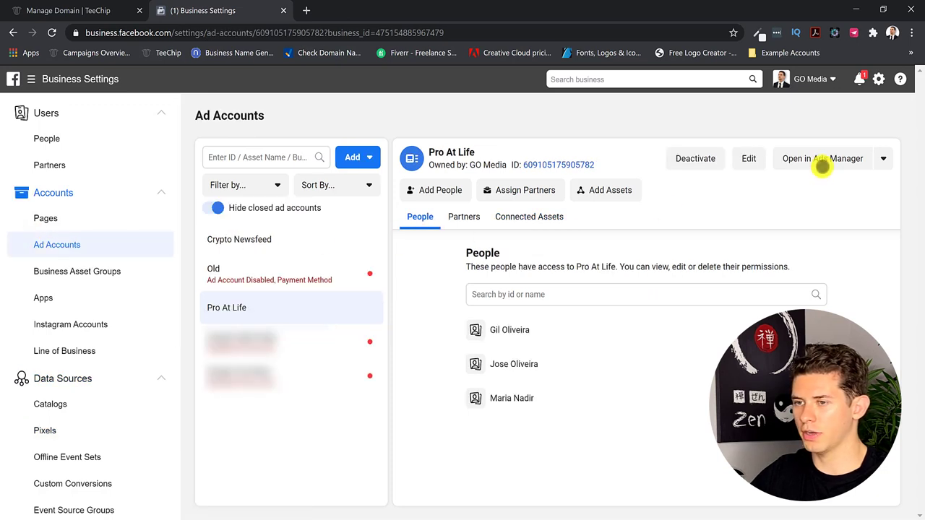
pyautogui.click(821, 162)
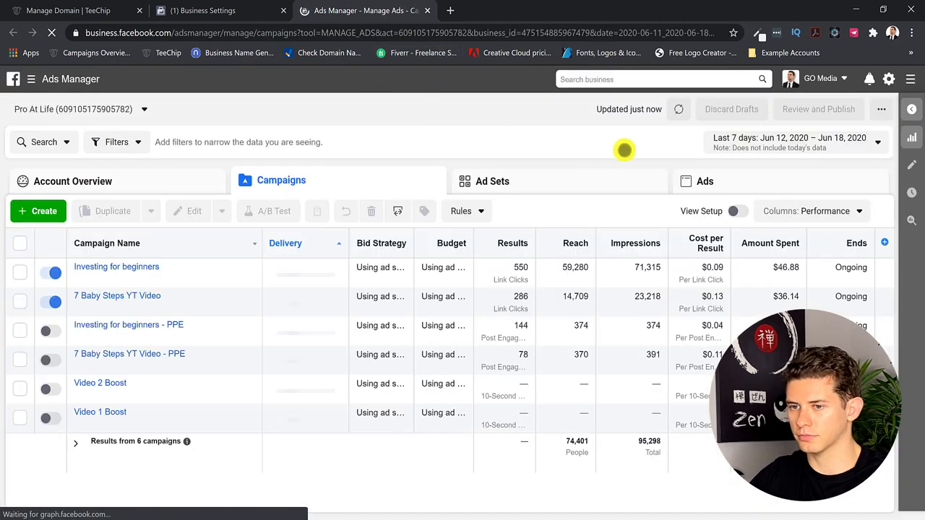
# Create a new campaign with the Conversions objective and continue to its US - 18+ ad set
pyautogui.click(42, 211)
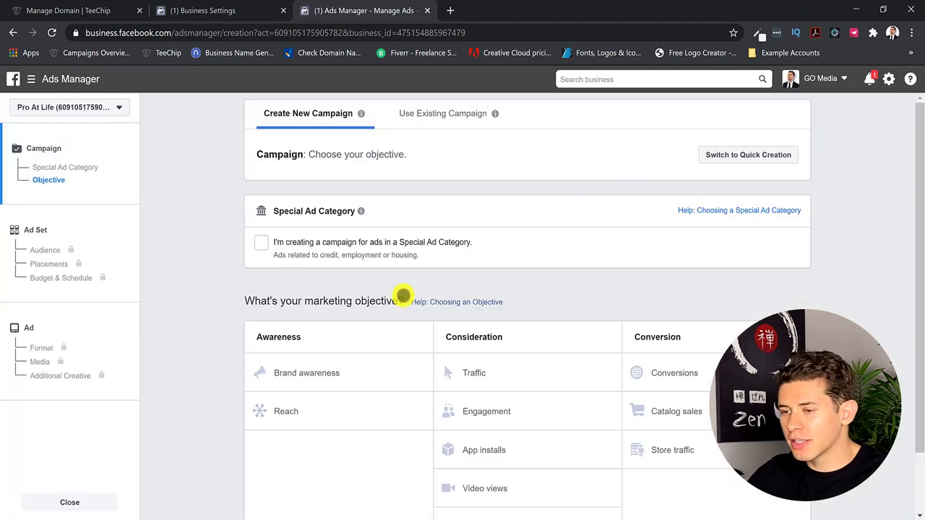
pyautogui.scroll(-1, 397, 239)
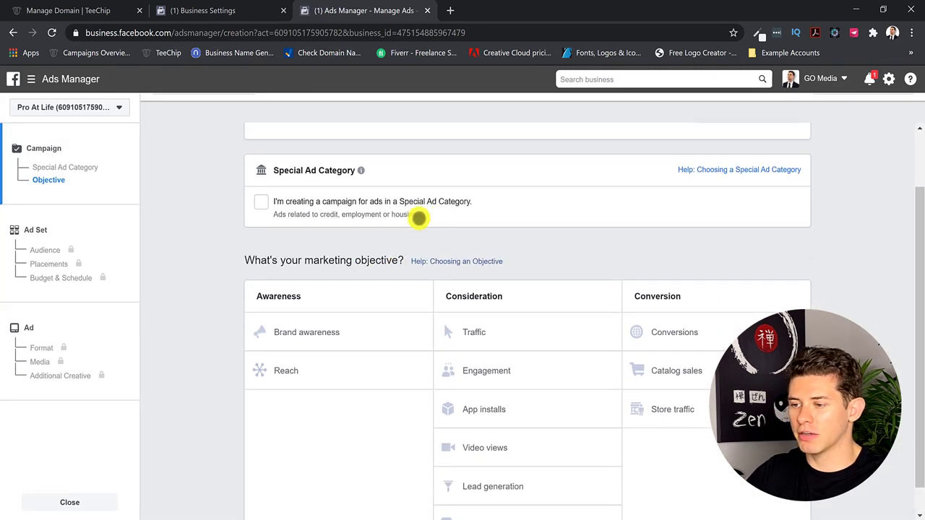
pyautogui.click(683, 330)
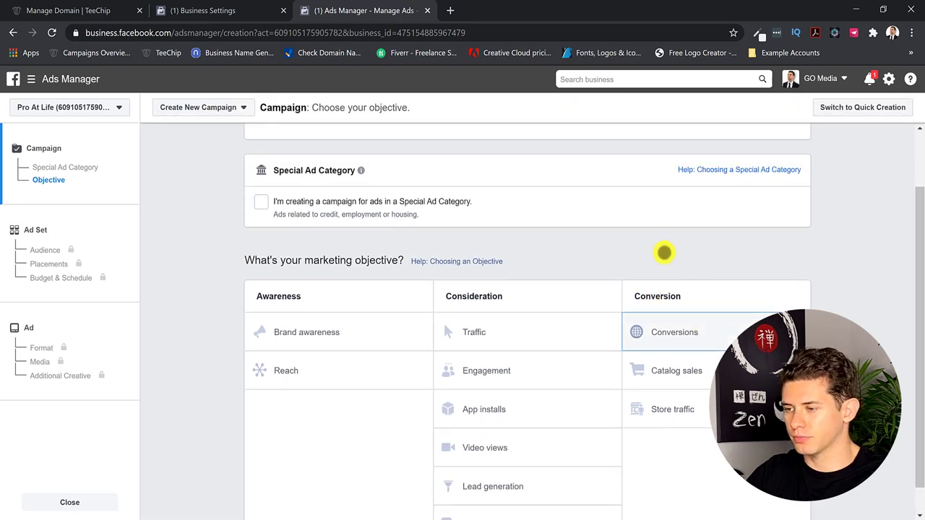
pyautogui.scroll(-1, 663, 247)
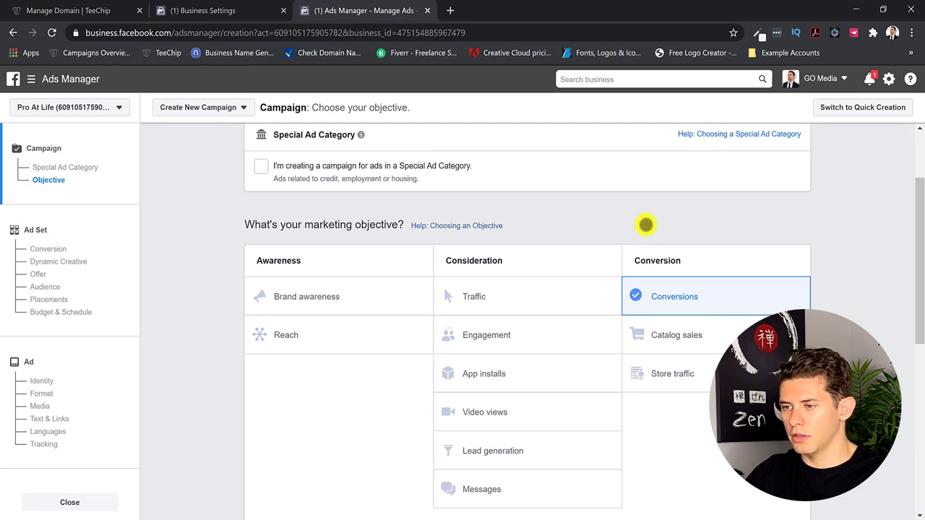
pyautogui.scroll(-3, 648, 221)
pyautogui.scroll(-2, 618, 181)
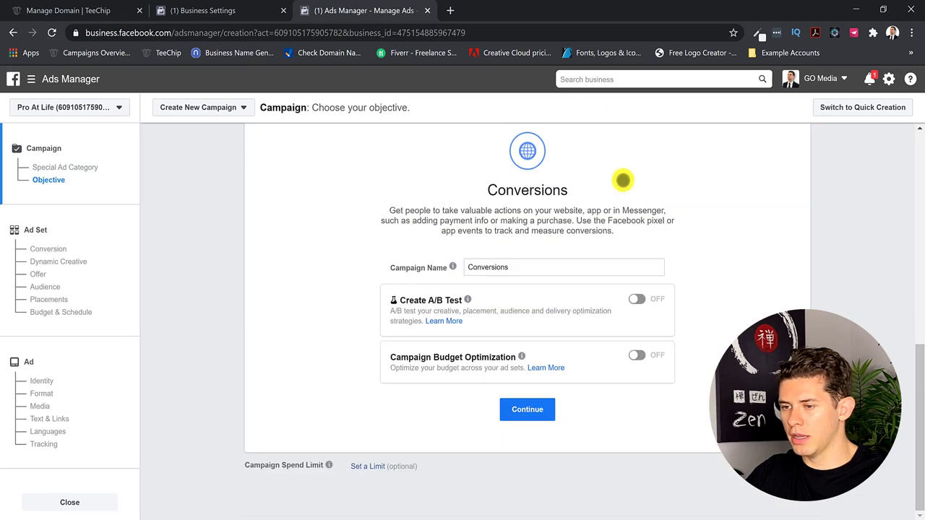
pyautogui.click(525, 408)
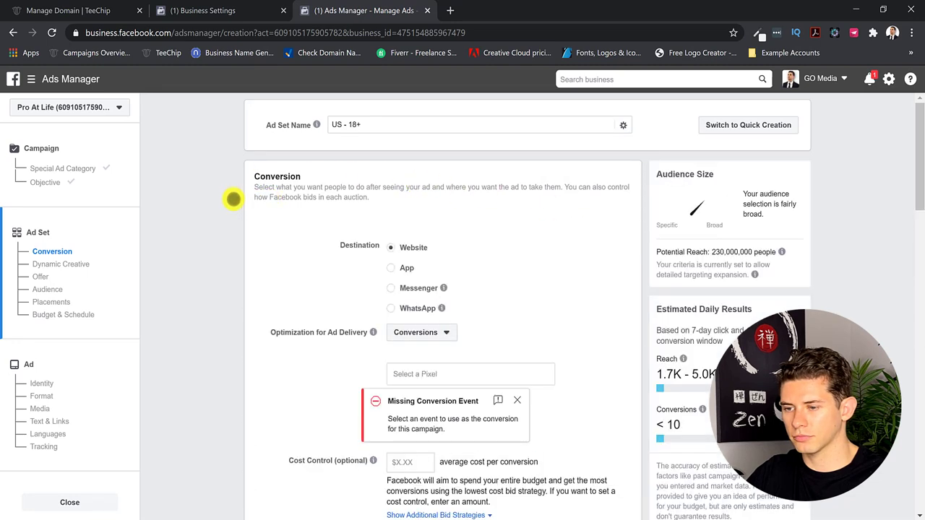
# Set the ad set's conversion tracking to the Hustle Made pixel with the Purchase event
pyautogui.scroll(-3, 233, 199)
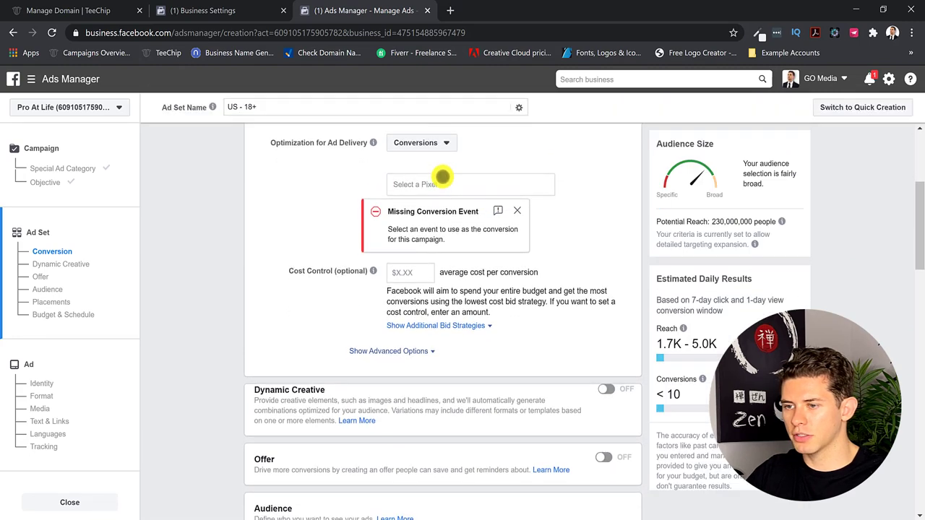
pyautogui.click(432, 184)
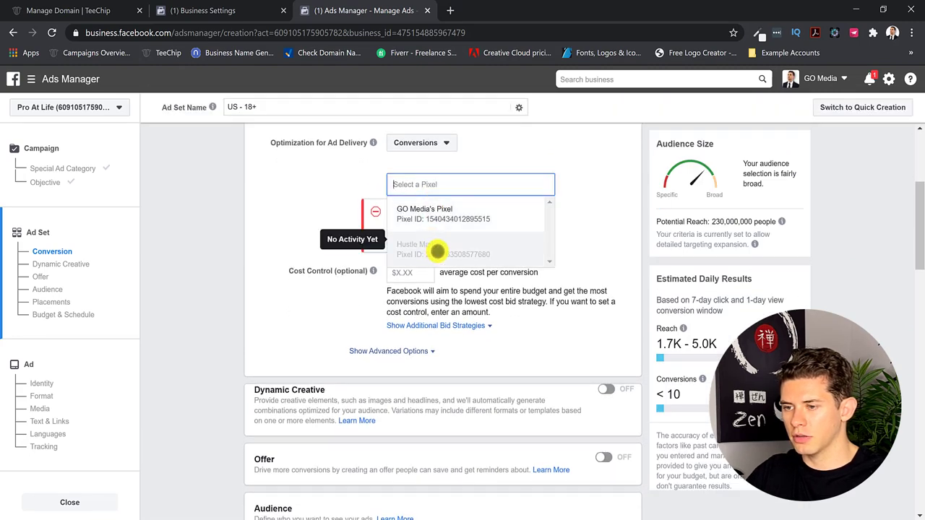
pyautogui.click(441, 251)
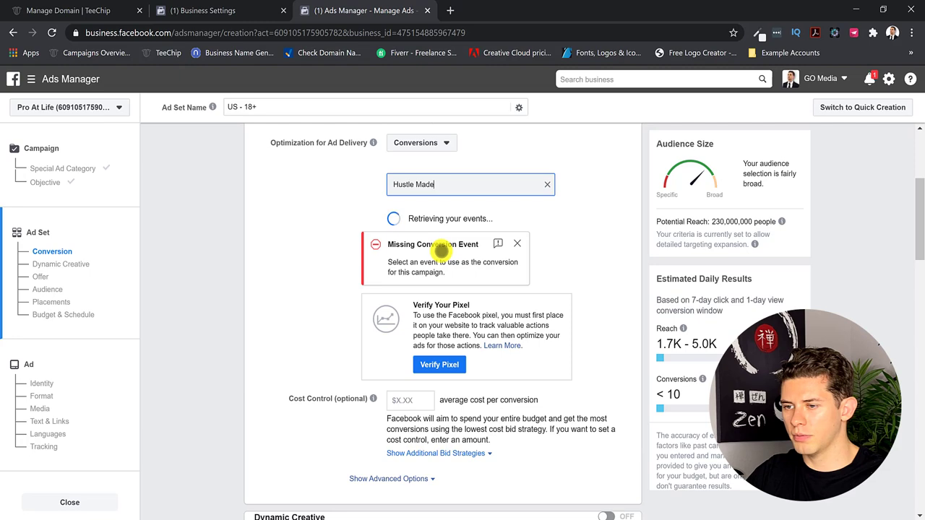
pyautogui.click(434, 225)
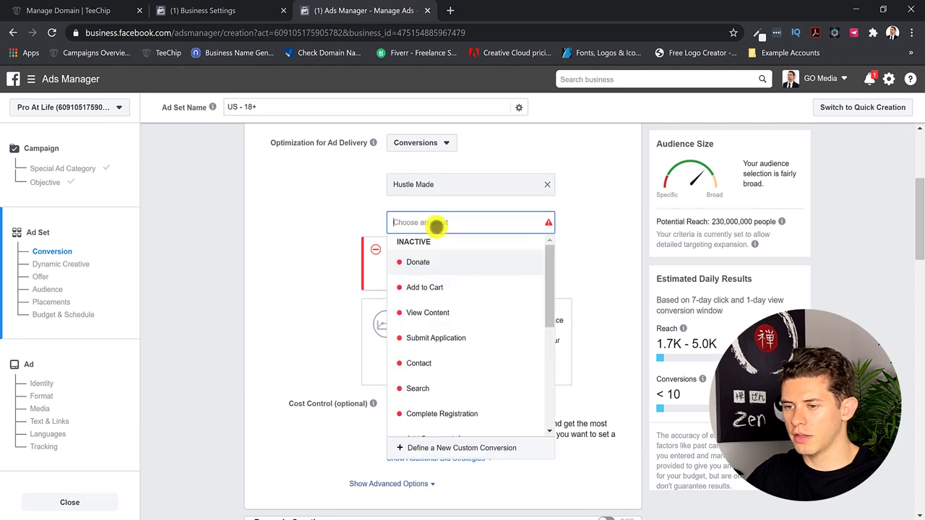
pyautogui.scroll(-2, 454, 296)
pyautogui.scroll(-4, 449, 318)
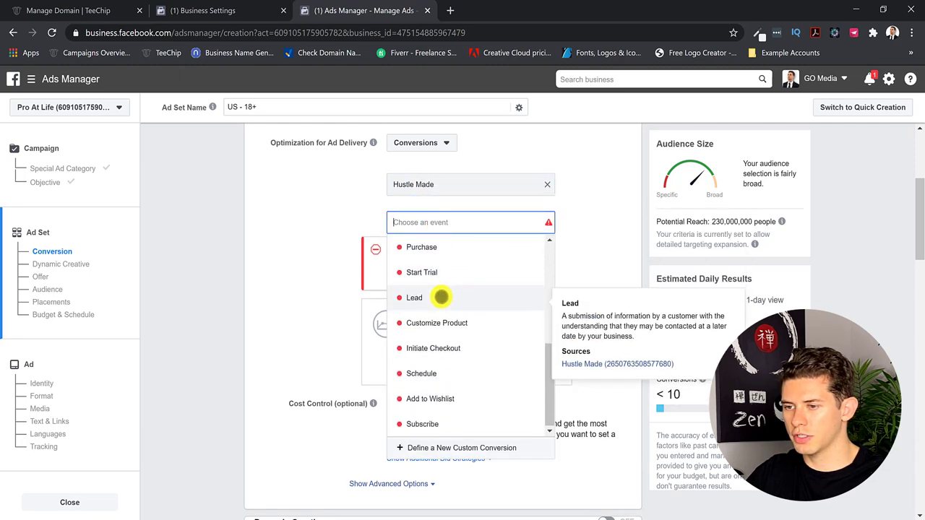
pyautogui.click(441, 250)
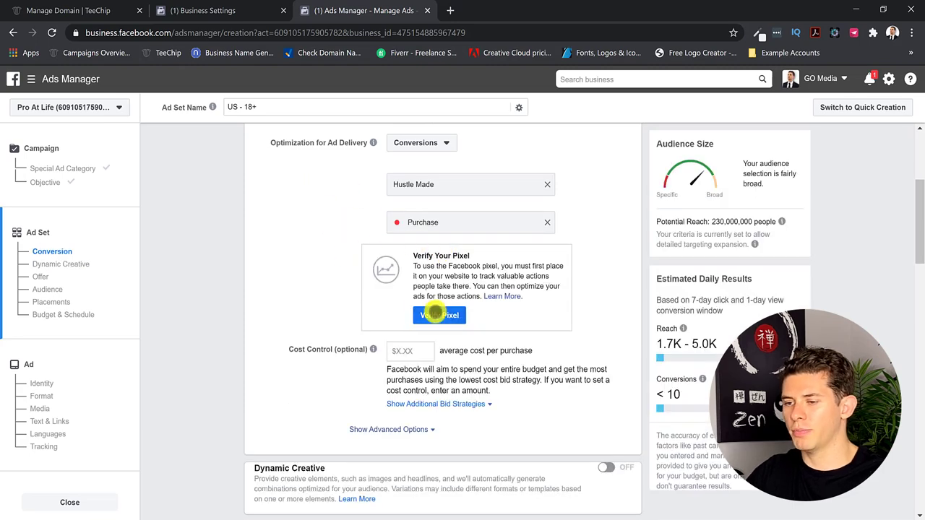
# Begin a Detailed Targeting interest search for 'gary'
pyautogui.scroll(-7, 472, 292)
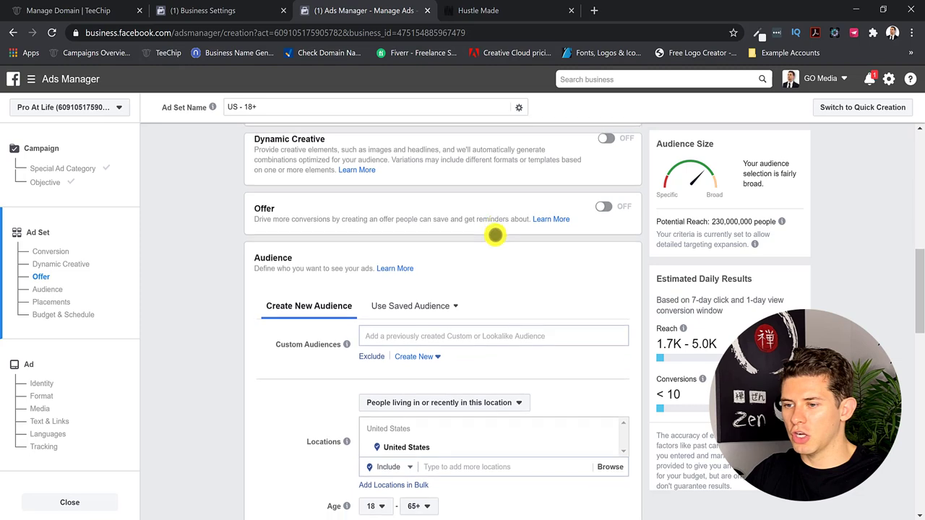
pyautogui.scroll(-1, 310, 219)
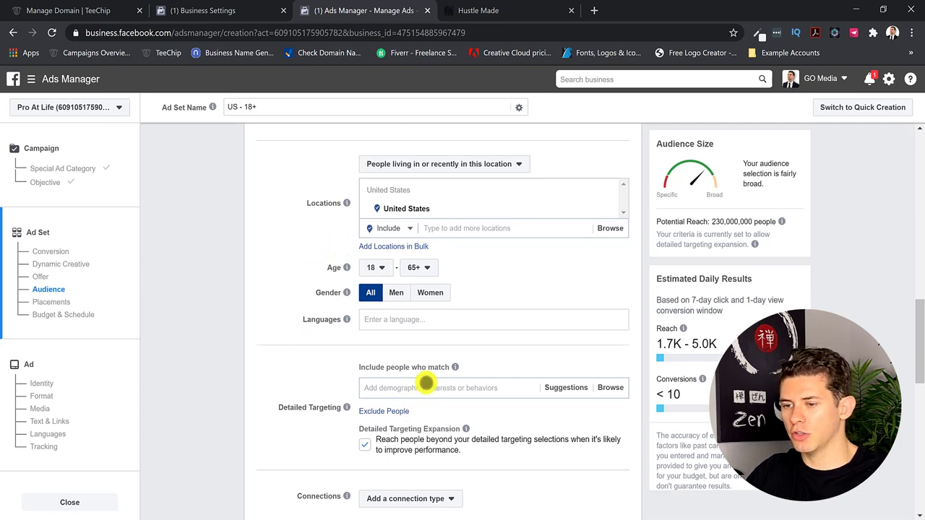
pyautogui.click(506, 387)
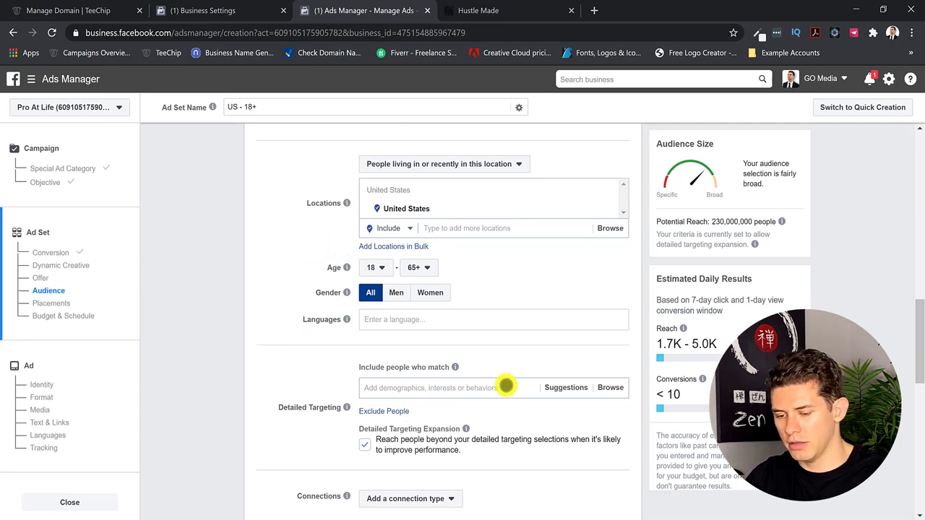
pyautogui.write('gary')
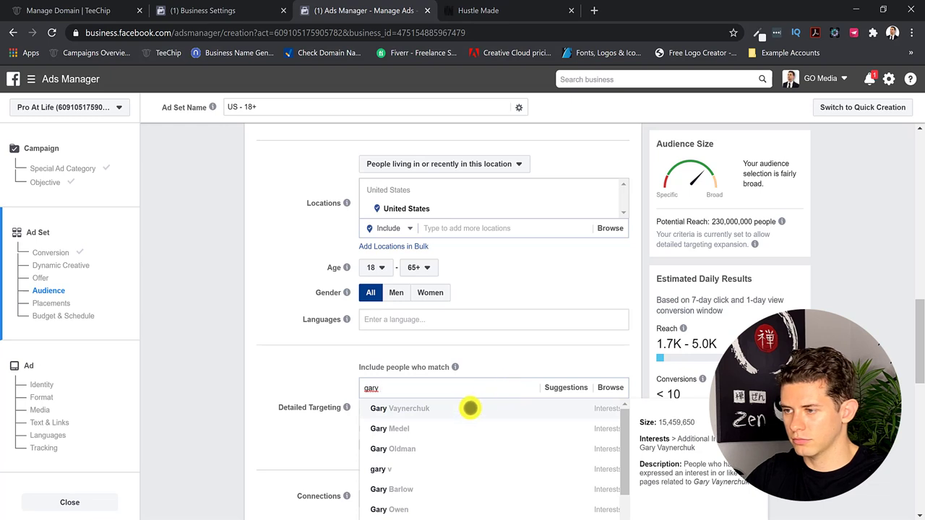
# Add Gary Vaynerchuk as the targeting interest and uncheck Detailed Targeting Expansion, giving 16,000,000 reach
pyautogui.click(472, 408)
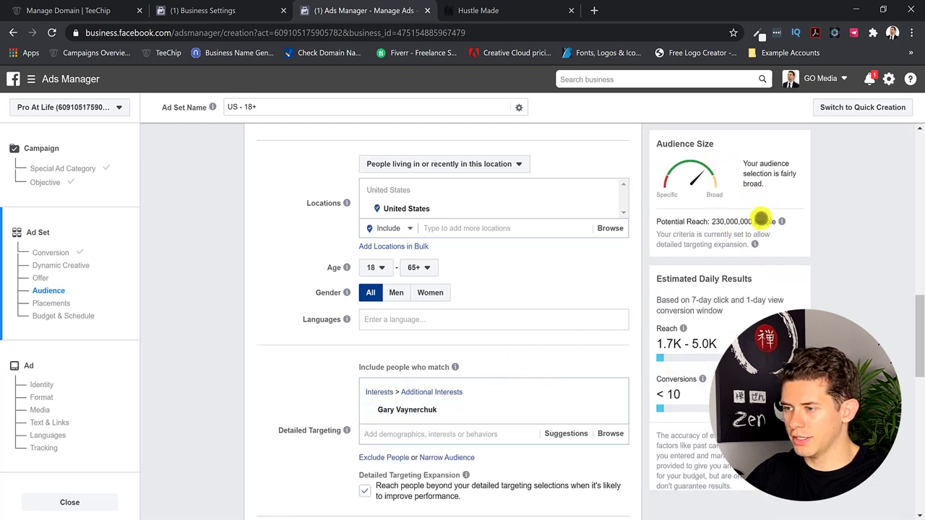
pyautogui.moveTo(743, 222)
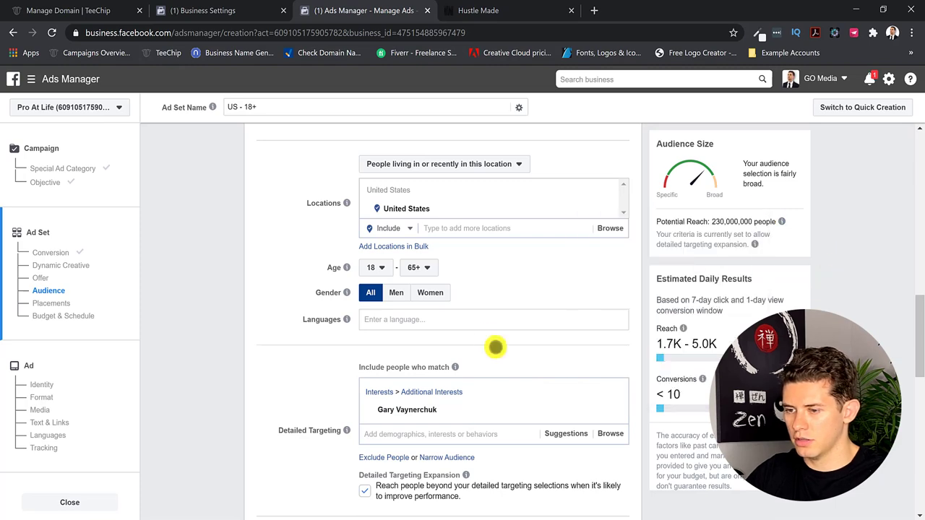
pyautogui.scroll(-2, 486, 335)
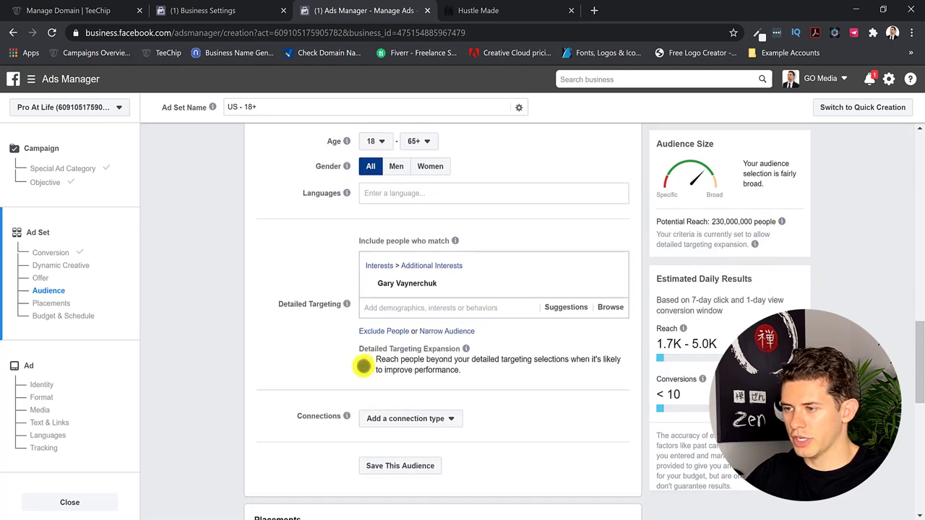
pyautogui.click(364, 367)
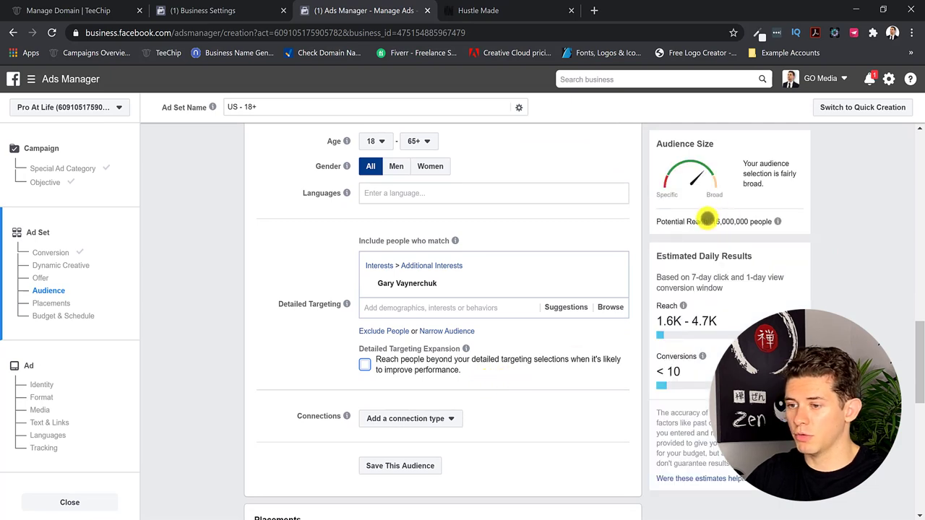
pyautogui.scroll(3, 465, 282)
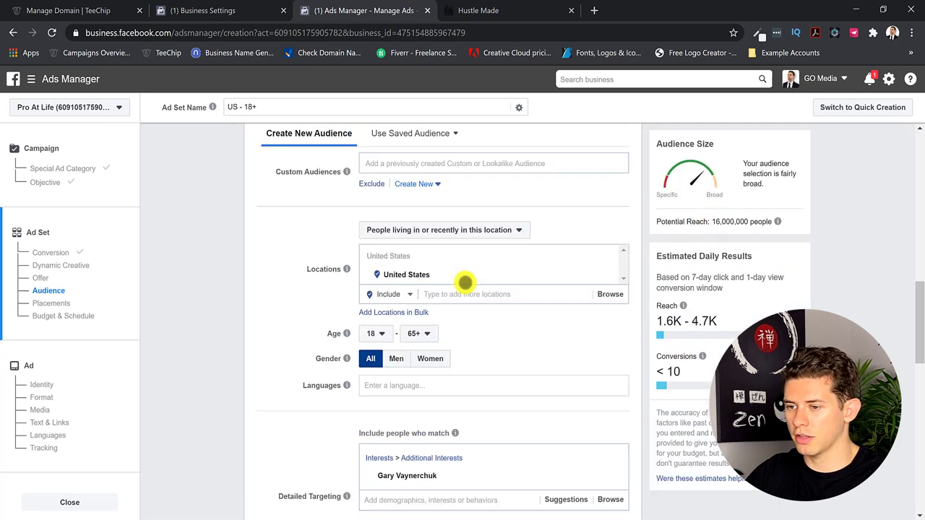
pyautogui.scroll(1, 464, 282)
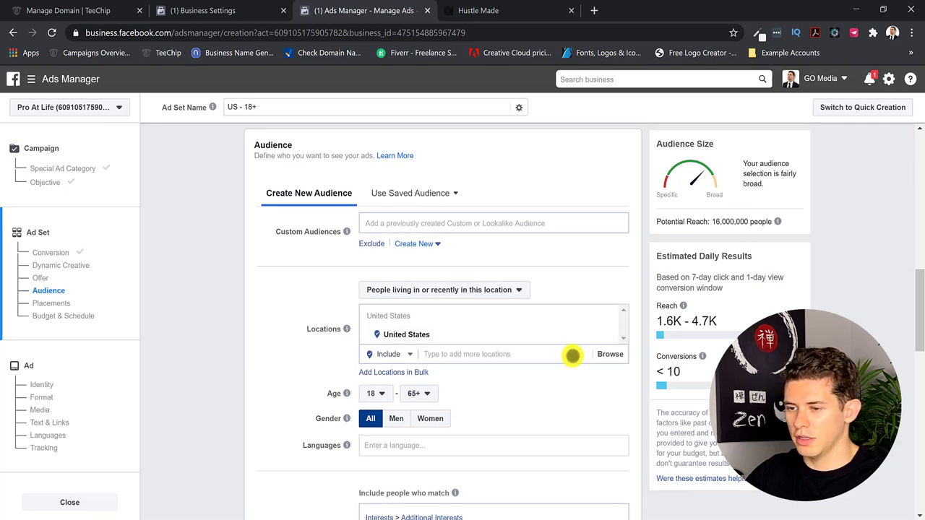
pyautogui.scroll(-9, 573, 356)
pyautogui.scroll(-2, 538, 300)
pyautogui.scroll(3, 440, 234)
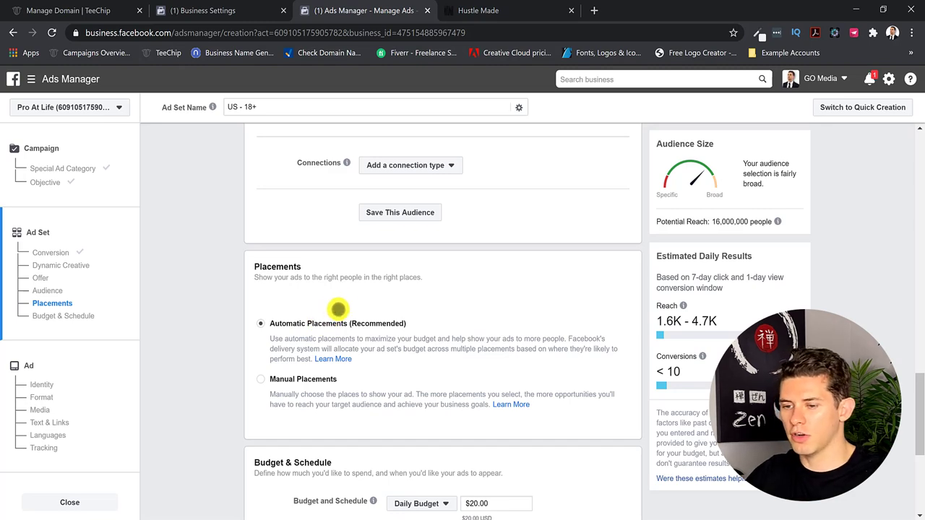
# Change the daily budget from $20.00 to $5.00, then continue to the Ad setup step
pyautogui.scroll(-3, 346, 301)
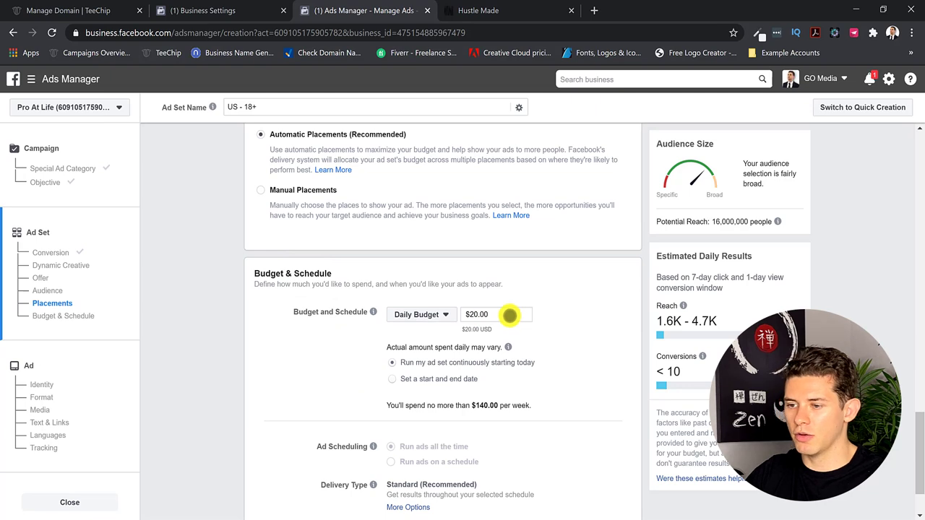
pyautogui.click(510, 315)
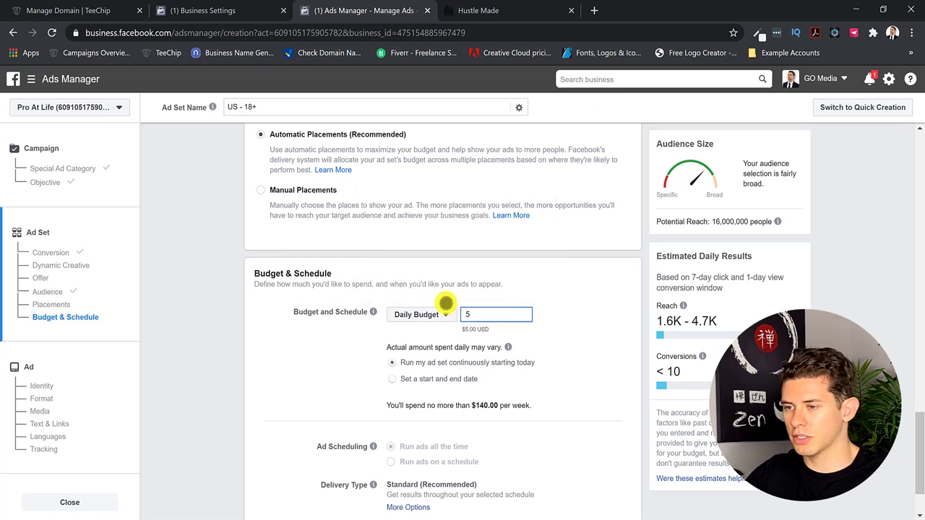
pyautogui.click(555, 294)
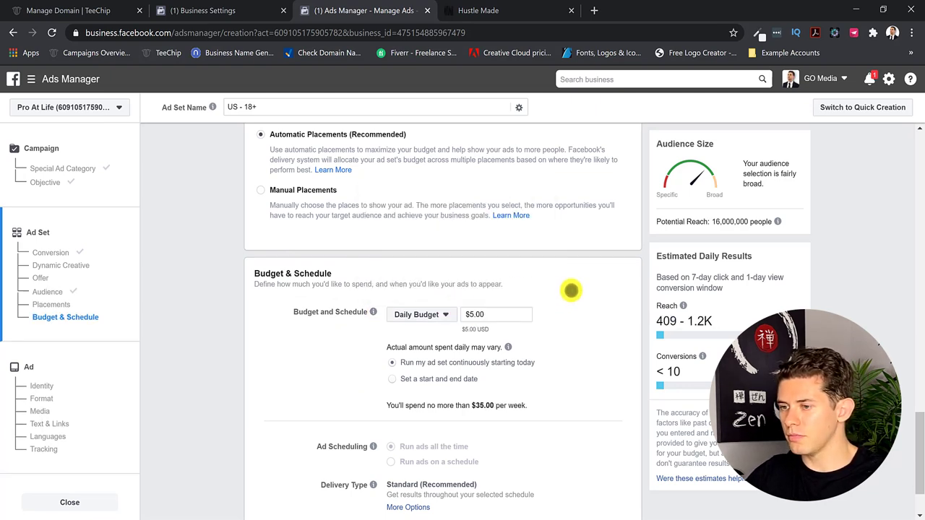
pyautogui.scroll(-2, 582, 283)
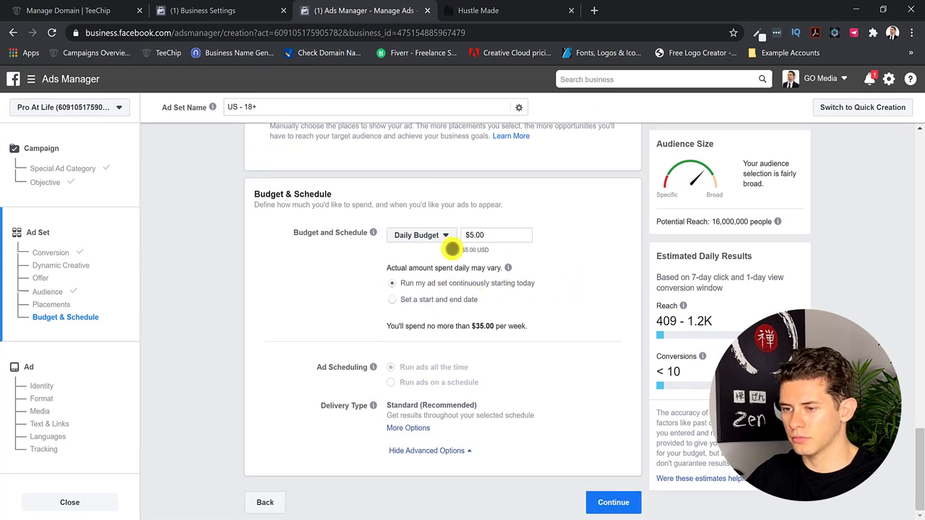
pyautogui.click(613, 504)
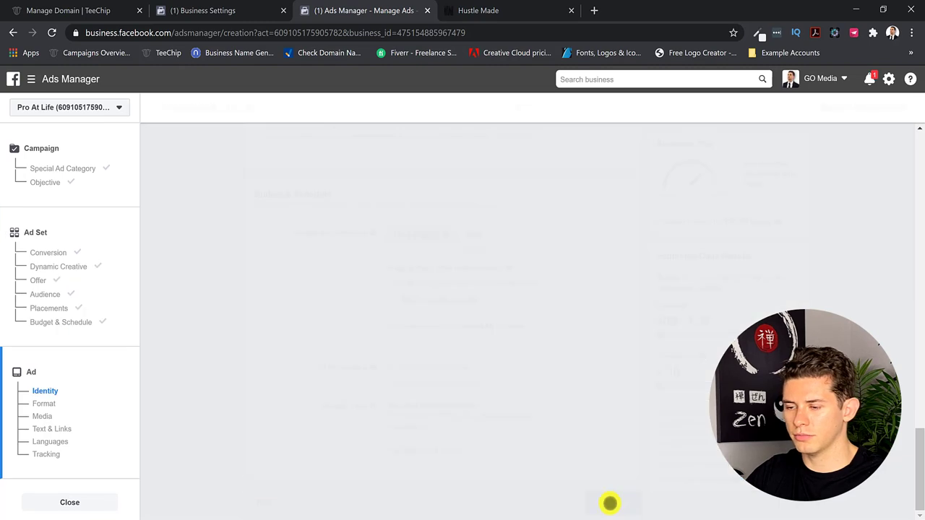
pyautogui.moveTo(295, 275)
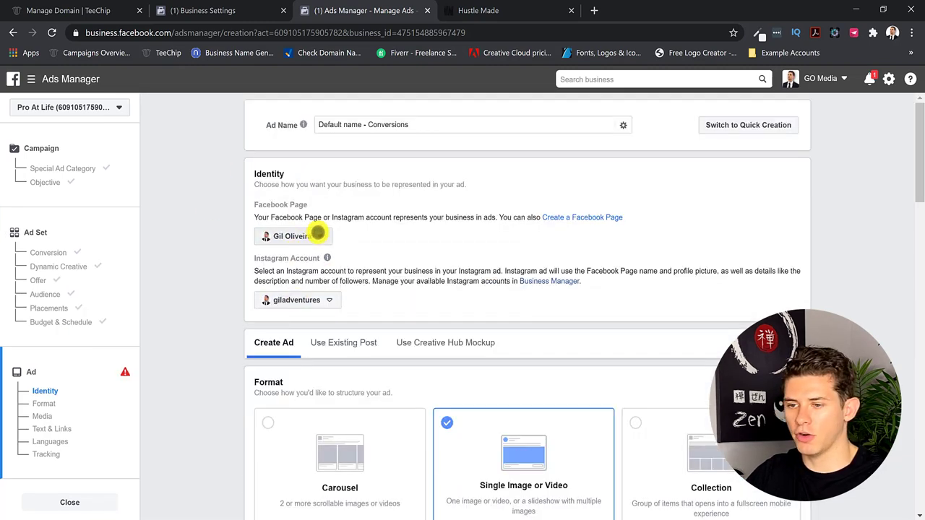
# Choose Hustle Made as the ad's Facebook Page, keeping the Single Image or Video format
pyautogui.click(315, 236)
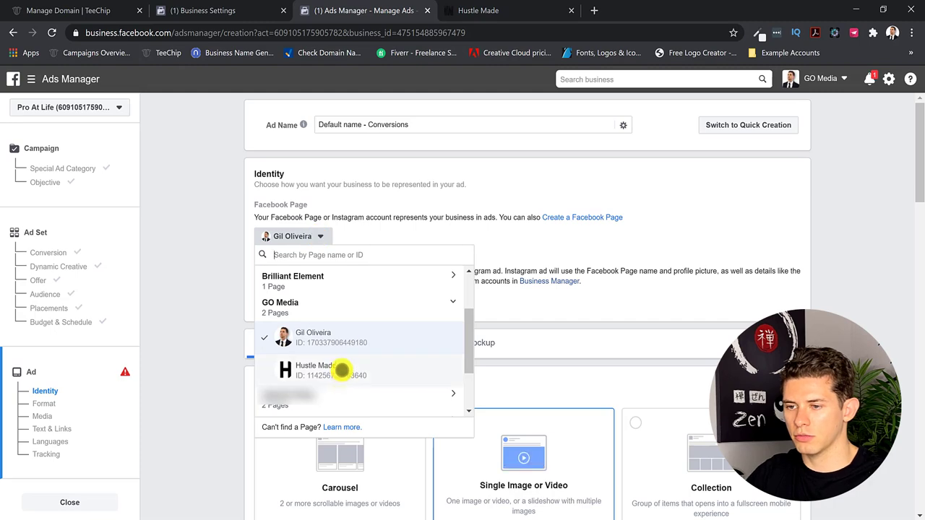
pyautogui.click(341, 371)
pyautogui.scroll(-2, 342, 365)
pyautogui.scroll(-6, 475, 284)
pyautogui.scroll(4, 452, 320)
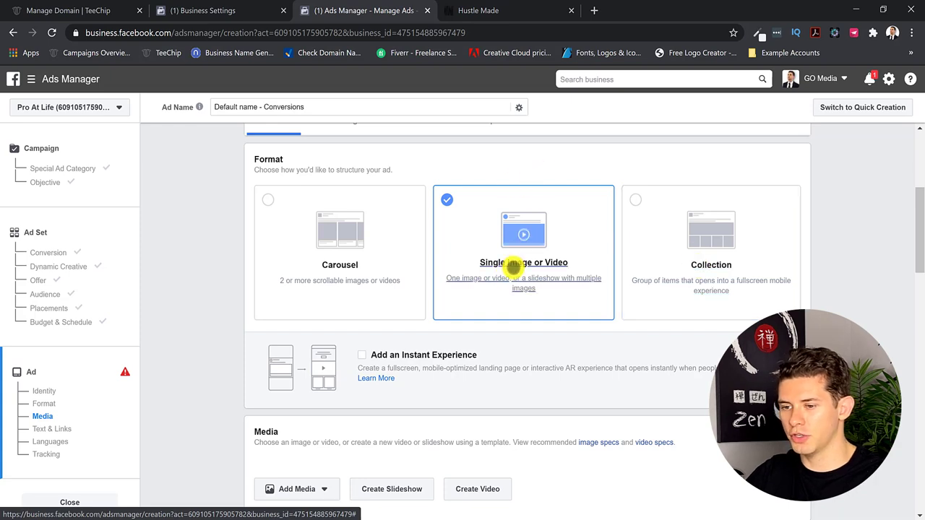
pyautogui.scroll(-1, 514, 267)
pyautogui.scroll(-3, 515, 268)
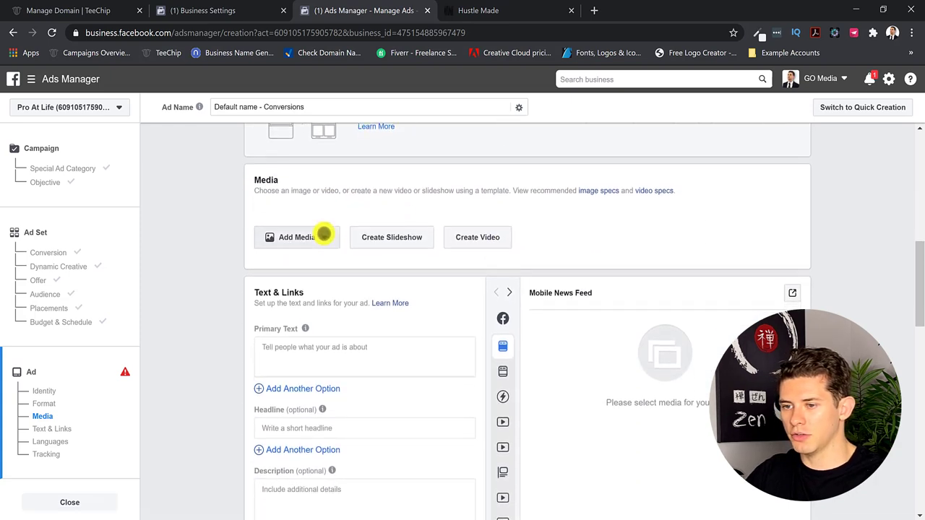
# Upload 1024.jpg from the Desktop TeeChip folder as the ad image for all 12 placements
pyautogui.click(324, 232)
pyautogui.click(299, 265)
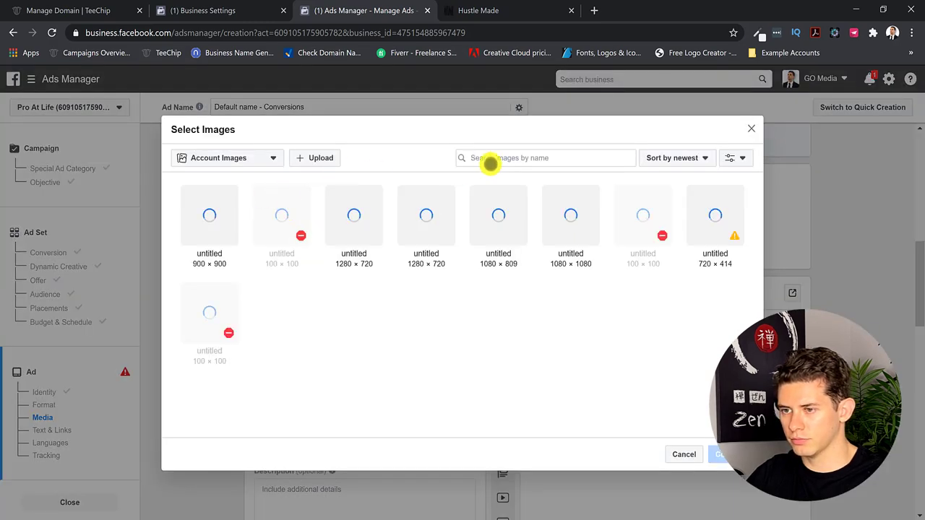
pyautogui.click(322, 157)
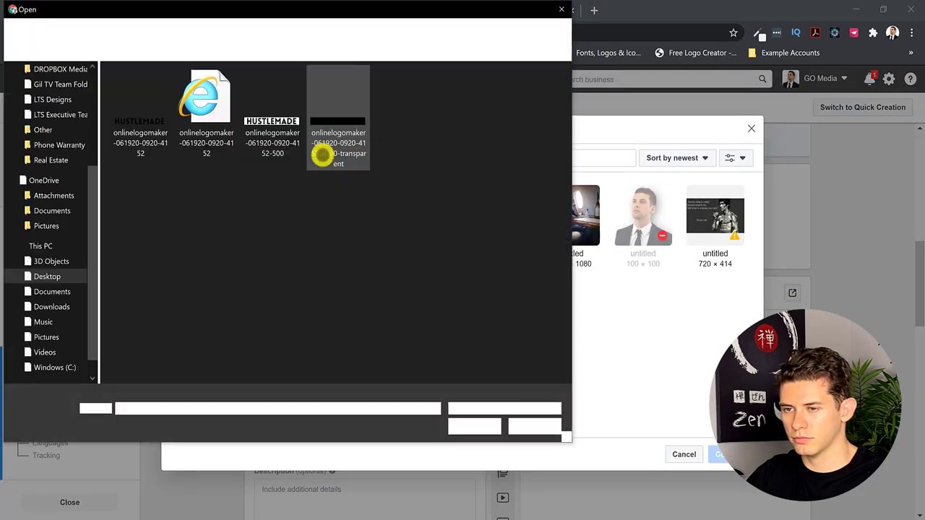
pyautogui.click(138, 29)
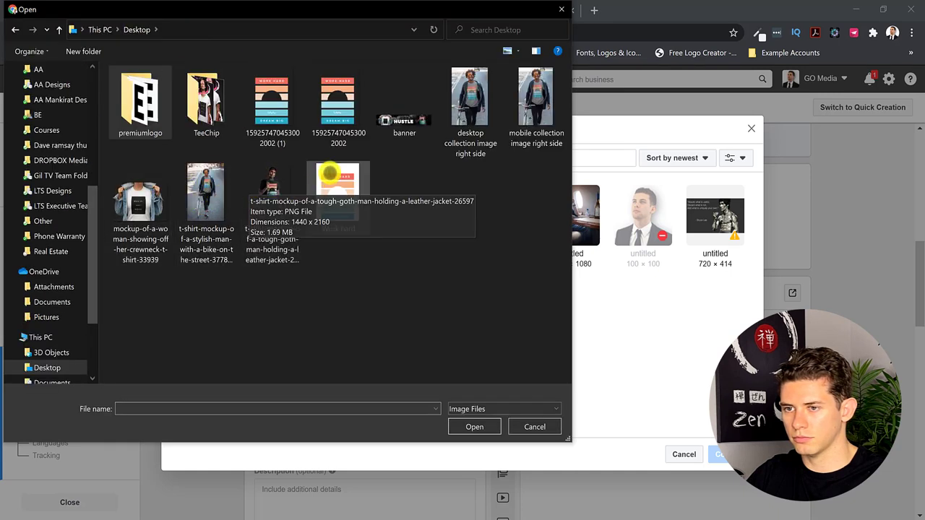
pyautogui.doubleClick(203, 93)
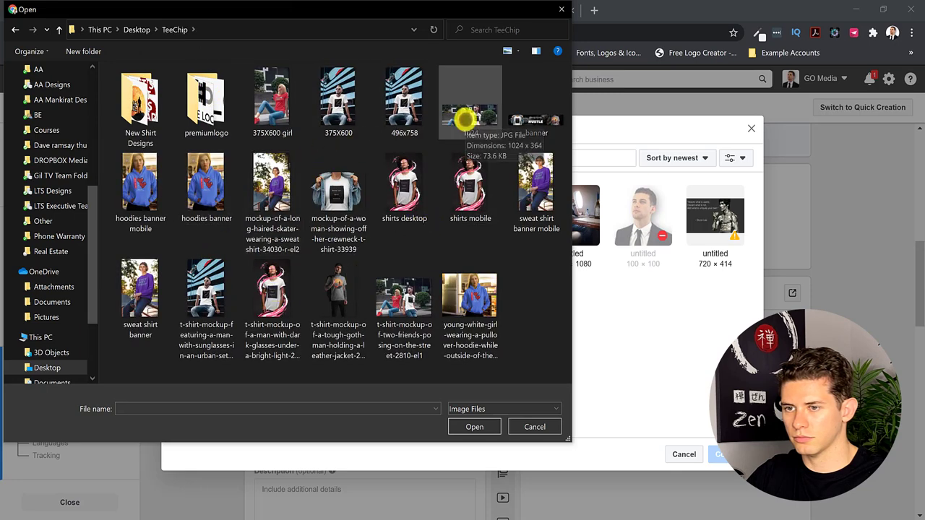
pyautogui.click(467, 116)
pyautogui.doubleClick(466, 111)
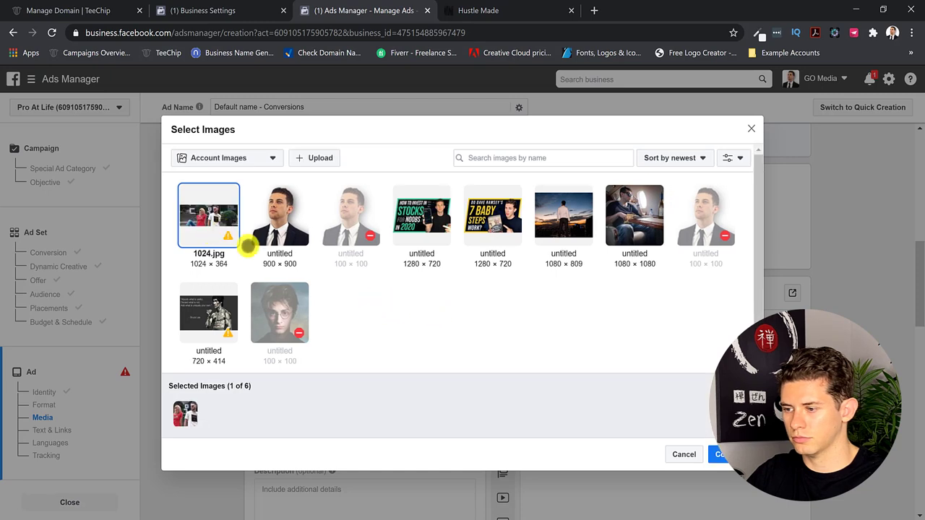
pyautogui.click(684, 453)
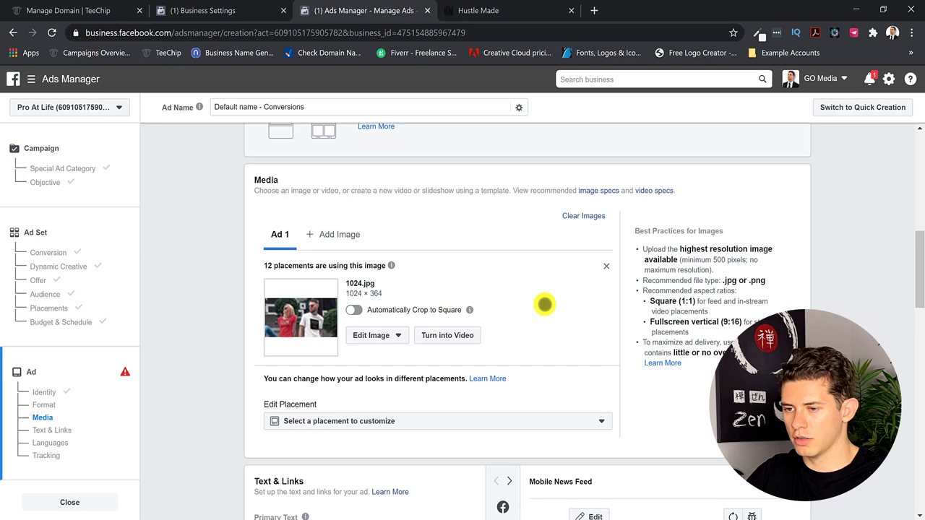
# Enter 'Check out the hottest streetwear trends today! Limited edition designs...' as the primary text
pyautogui.scroll(-7, 394, 318)
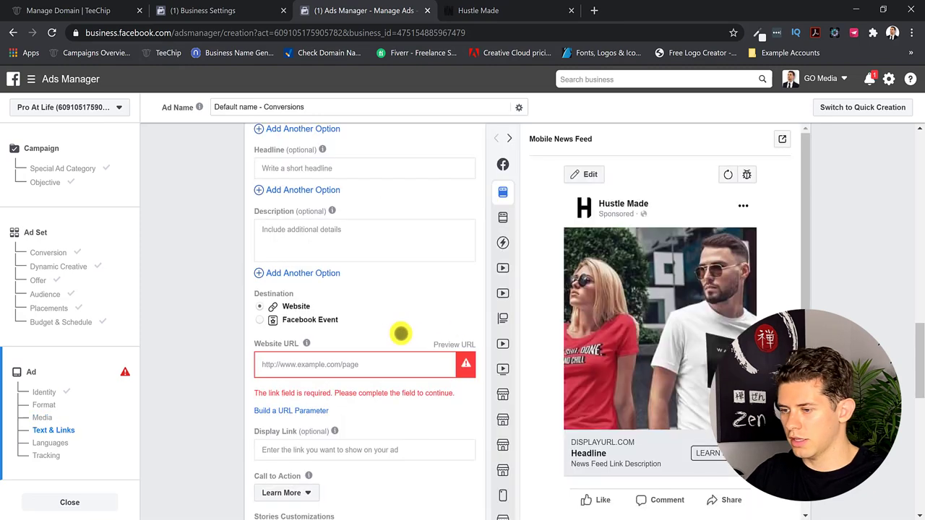
pyautogui.scroll(3, 452, 302)
pyautogui.scroll(3, 451, 303)
pyautogui.scroll(-3, 464, 274)
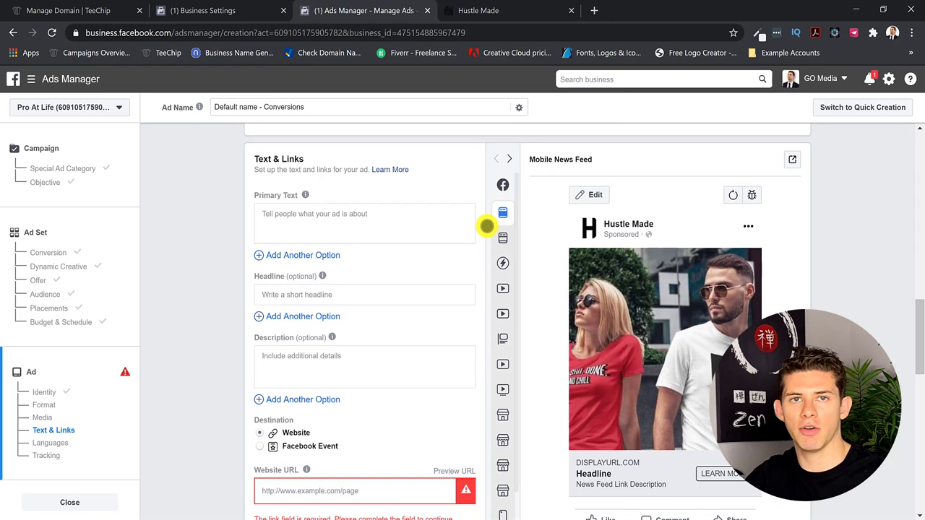
pyautogui.scroll(1, 423, 275)
pyautogui.click(423, 275)
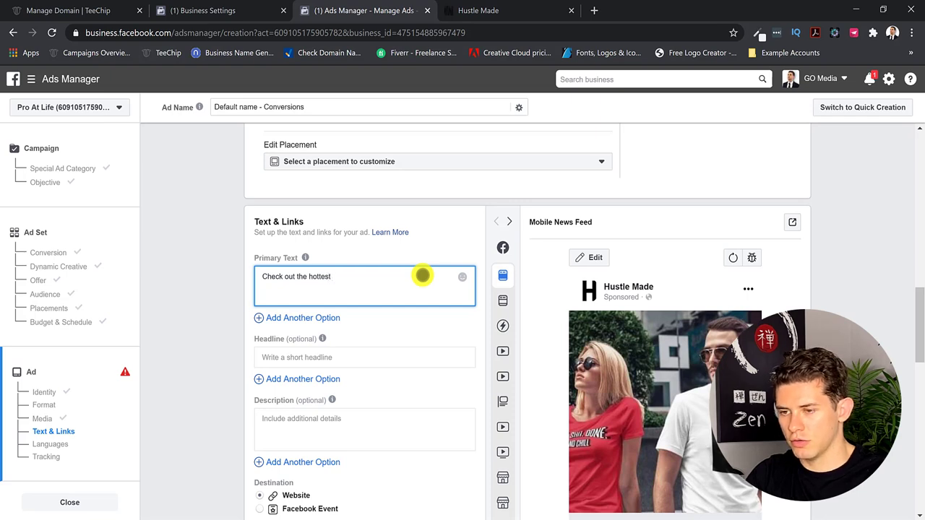
pyautogui.write('streetwear trends ')
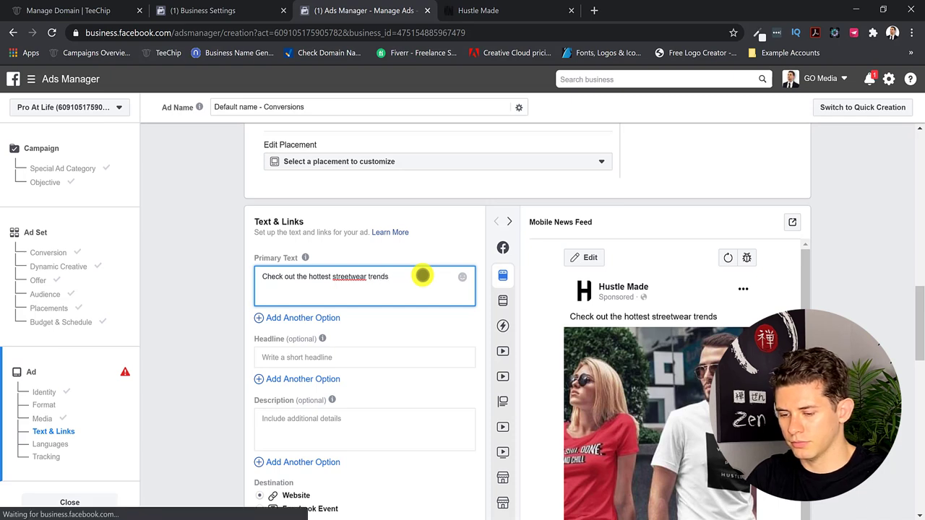
pyautogui.write('today! Limited edition designs')
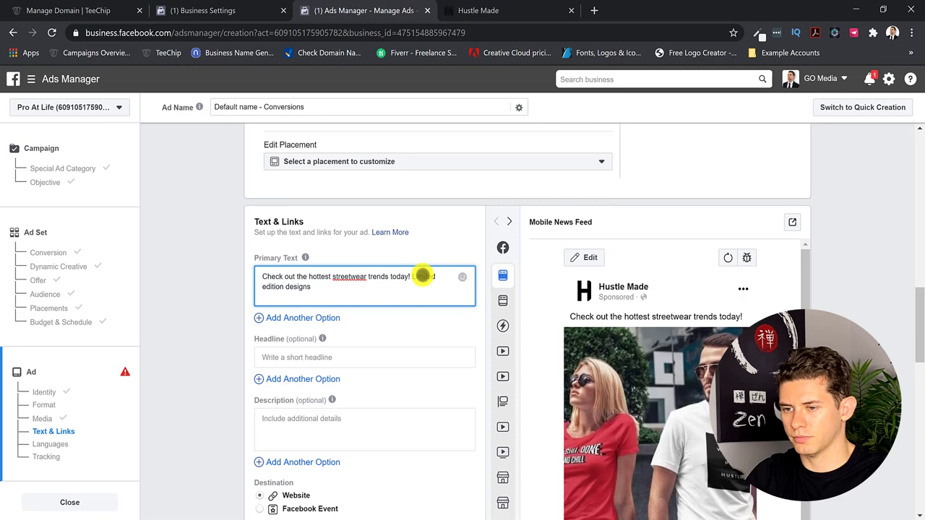
pyautogui.write('...')
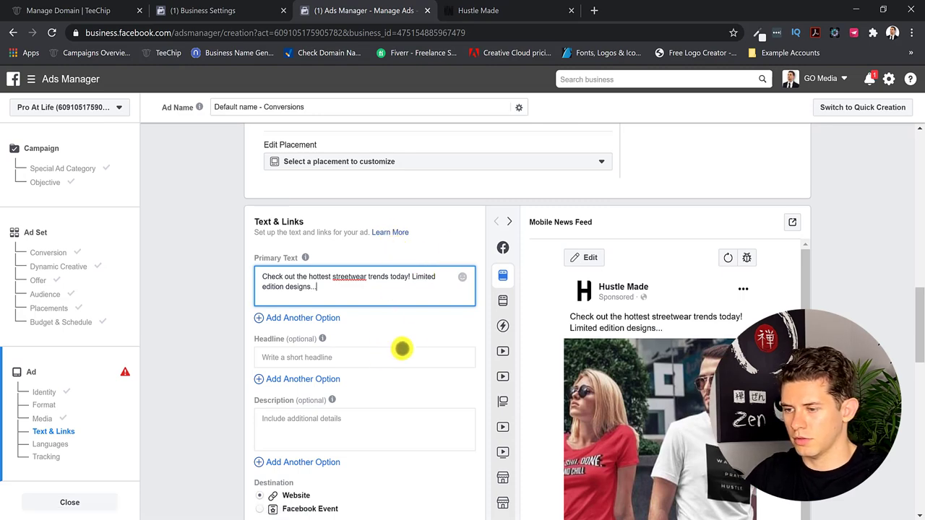
pyautogui.scroll(-1, 411, 340)
pyautogui.scroll(-3, 412, 361)
pyautogui.scroll(1, 415, 346)
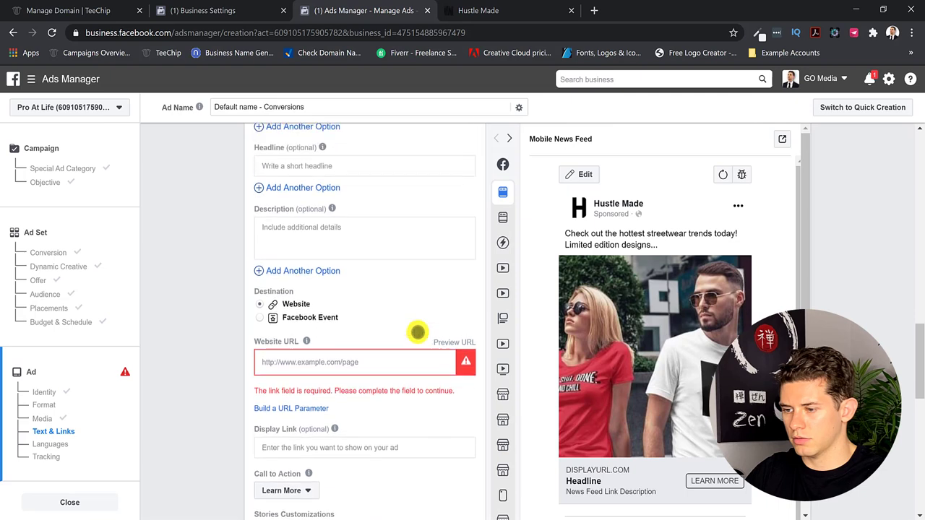
pyautogui.scroll(2, 418, 331)
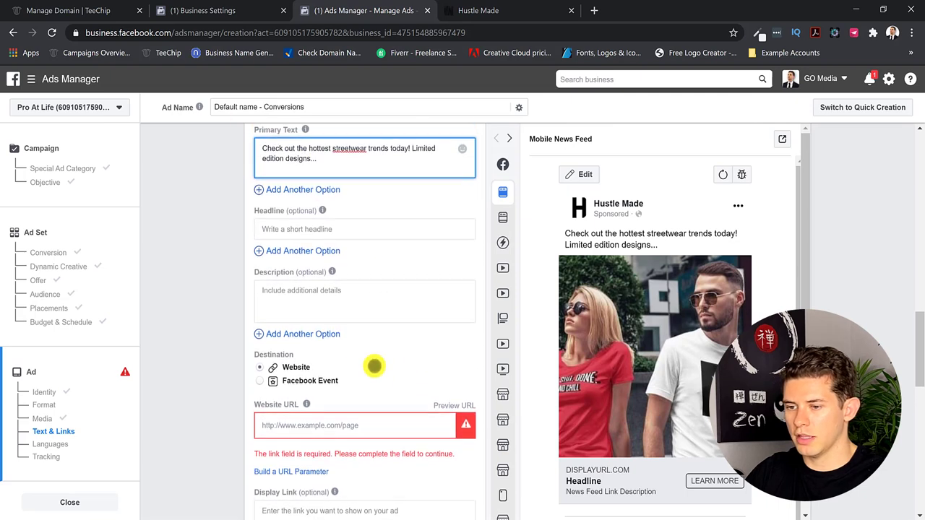
pyautogui.click(347, 427)
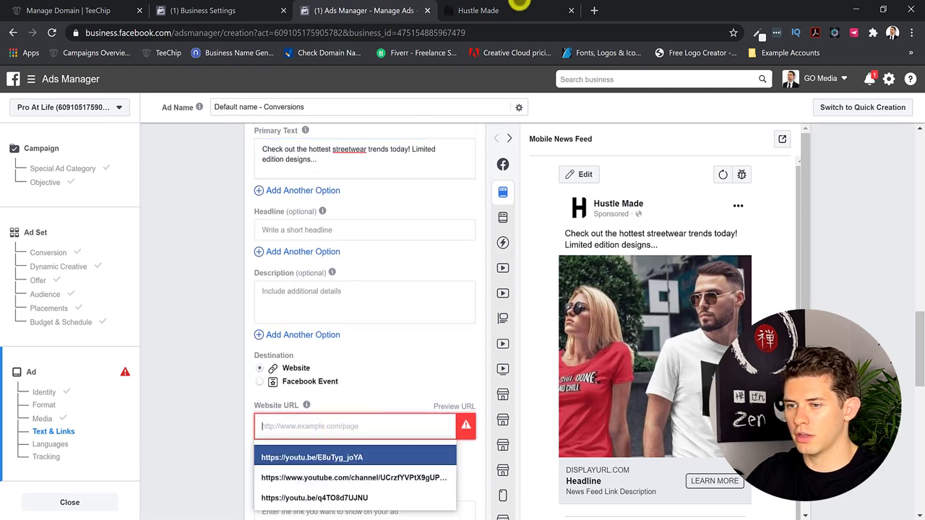
pyautogui.click(513, 9)
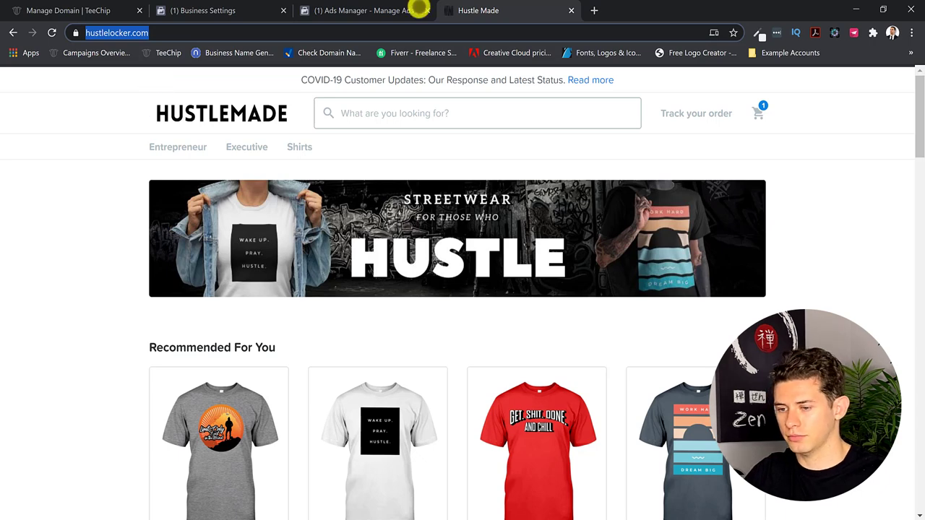
pyautogui.click(405, 11)
pyautogui.write('https://www.hustlemade.com/')
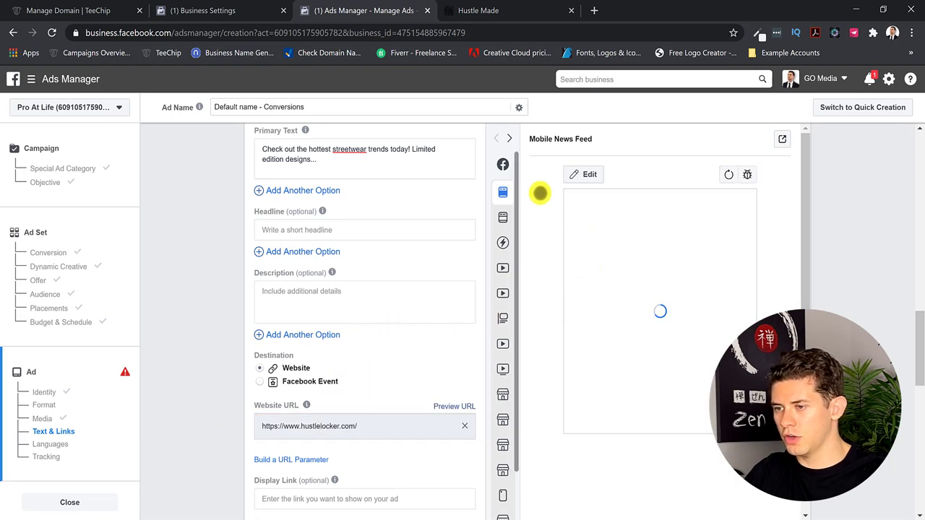
pyautogui.moveTo(506, 194)
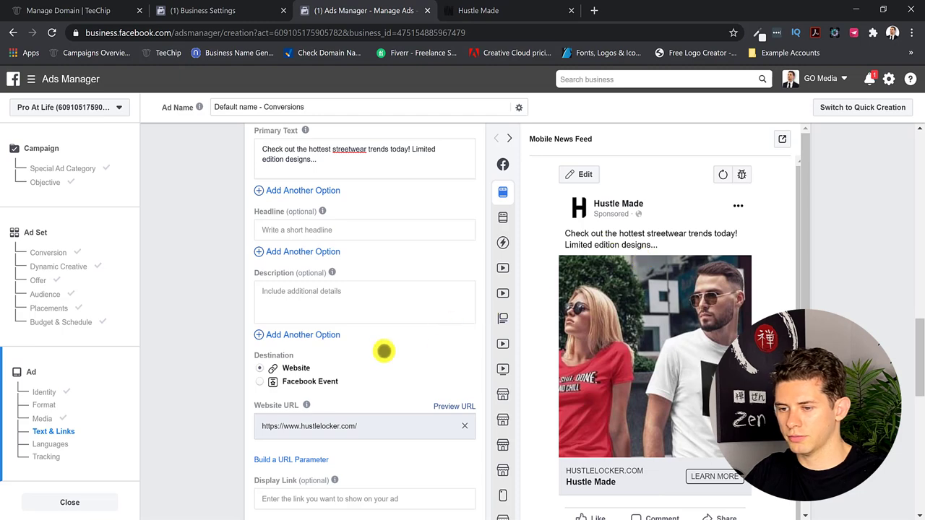
# Set the ad's call to action to Shop Now
pyautogui.scroll(-3, 391, 352)
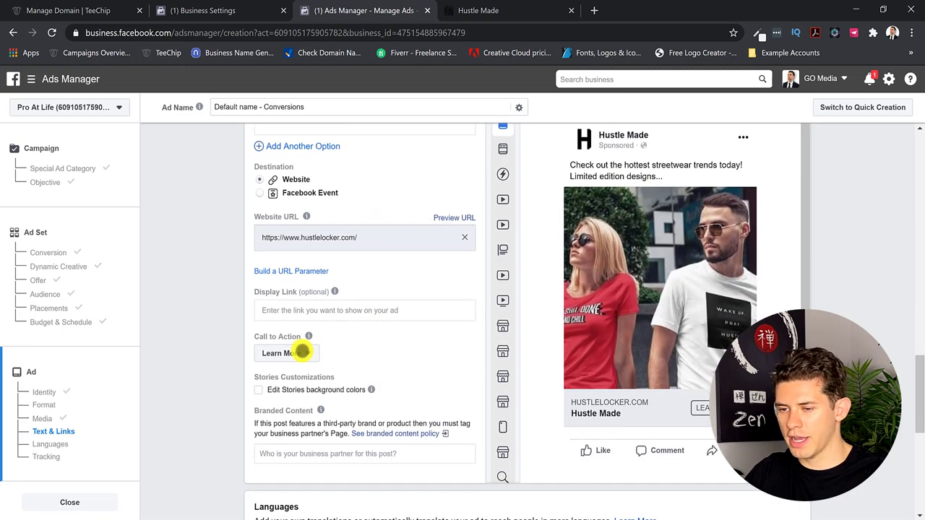
pyautogui.click(307, 351)
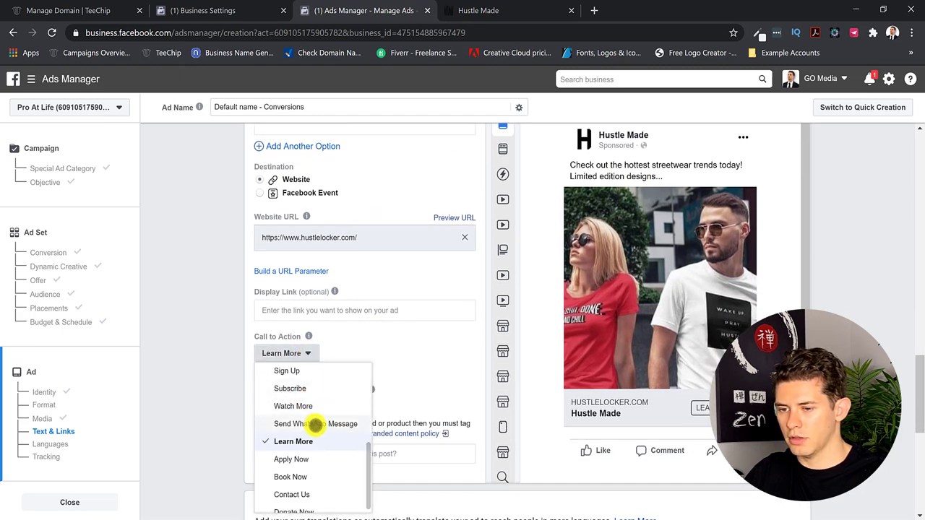
pyautogui.scroll(-1, 318, 427)
pyautogui.scroll(3, 330, 477)
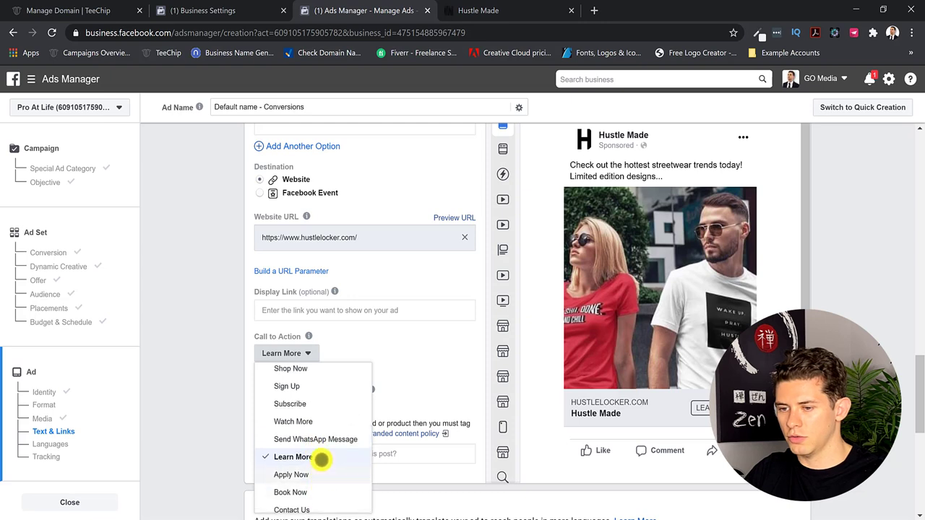
pyautogui.click(306, 468)
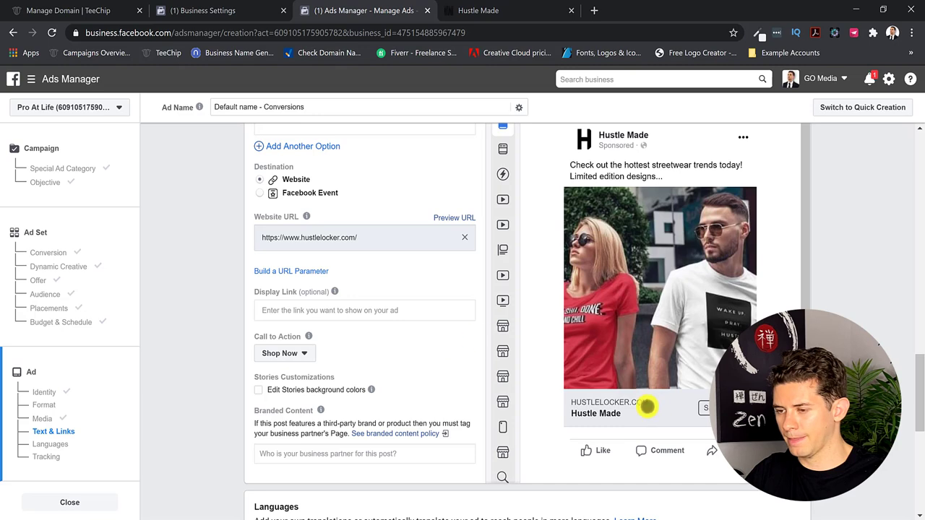
# Insert 'for entrepreneurs' before 'today' in the primary text
pyautogui.moveTo(917, 383); pyautogui.dragTo(919, 354)
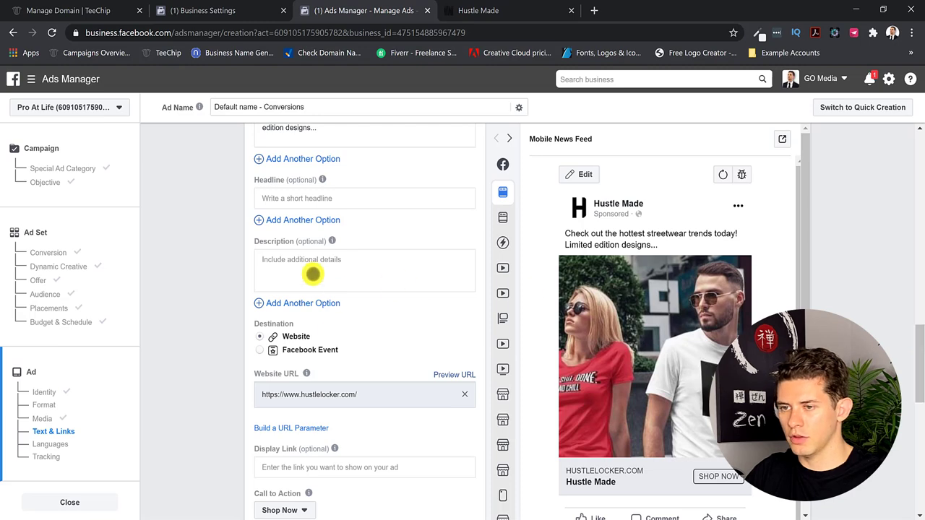
pyautogui.scroll(3, 387, 180)
pyautogui.scroll(-2, 403, 245)
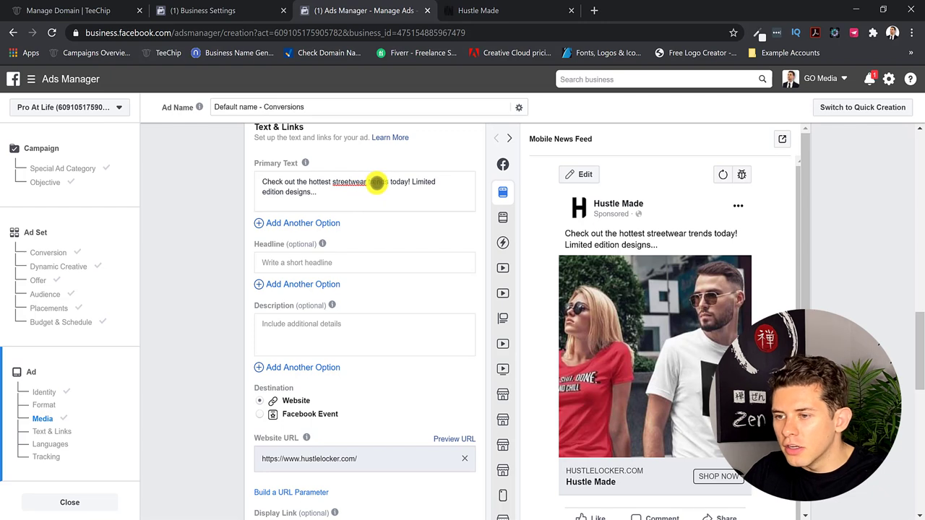
pyautogui.click(391, 182)
pyautogui.write('for entre')
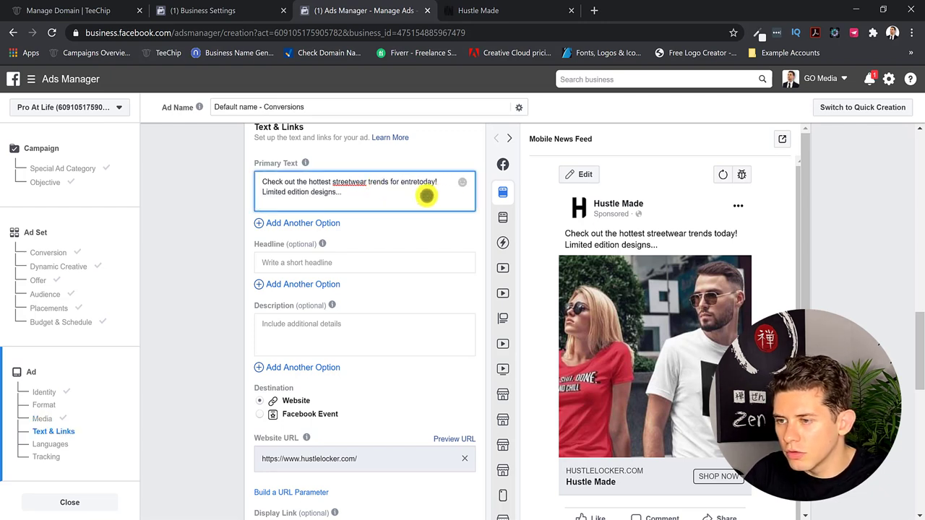
pyautogui.write('preneurs')
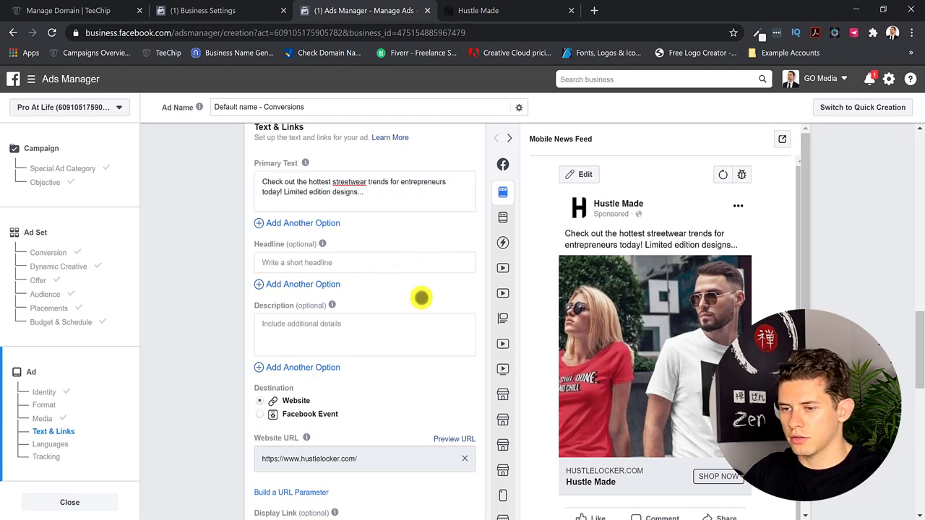
pyautogui.scroll(-5, 423, 293)
pyautogui.scroll(-2, 422, 299)
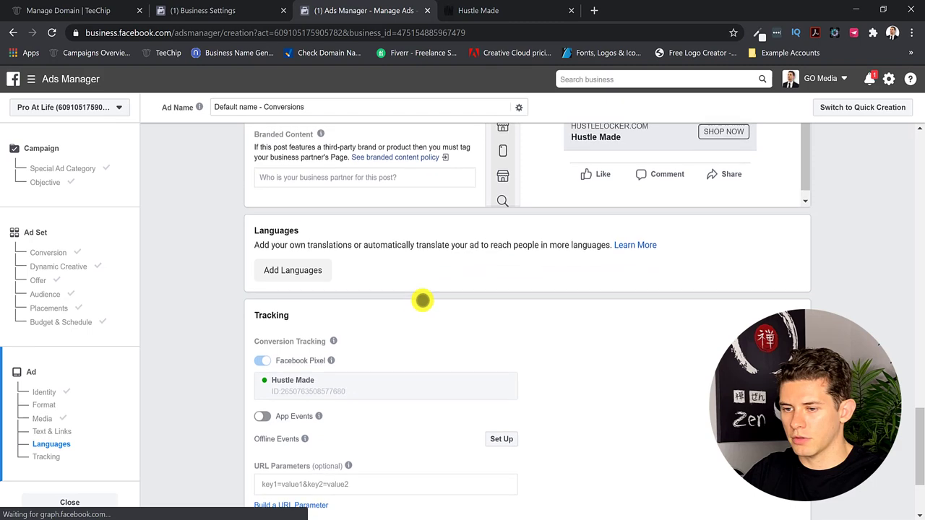
# Confirm the Conversions campaign so it goes In Review, then return to the Hustle Made store tab
pyautogui.scroll(-2, 367, 269)
pyautogui.scroll(-1, 367, 269)
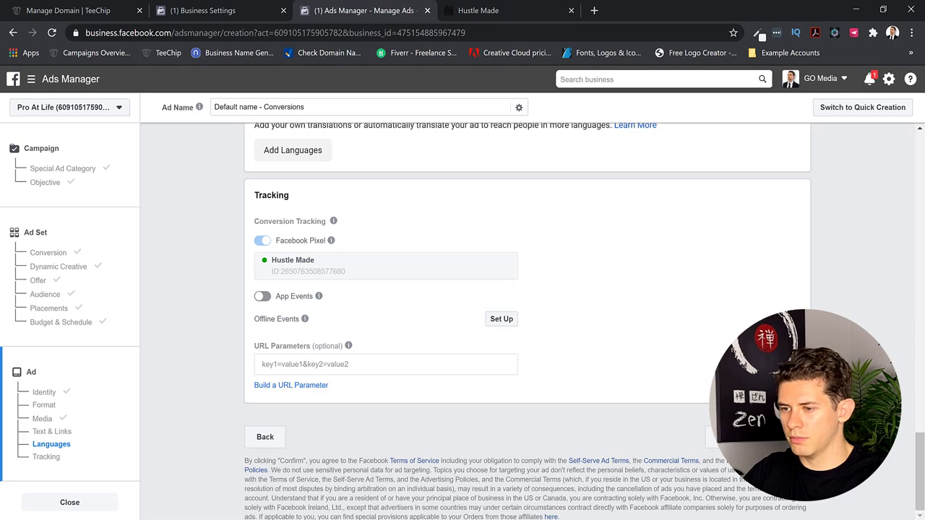
pyautogui.click(737, 437)
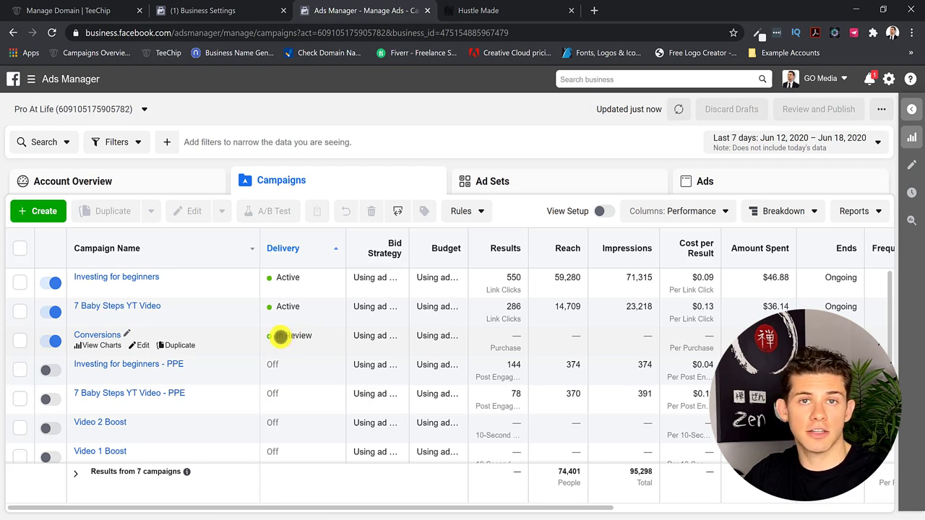
pyautogui.hotkey('ctrl', 'Tab')
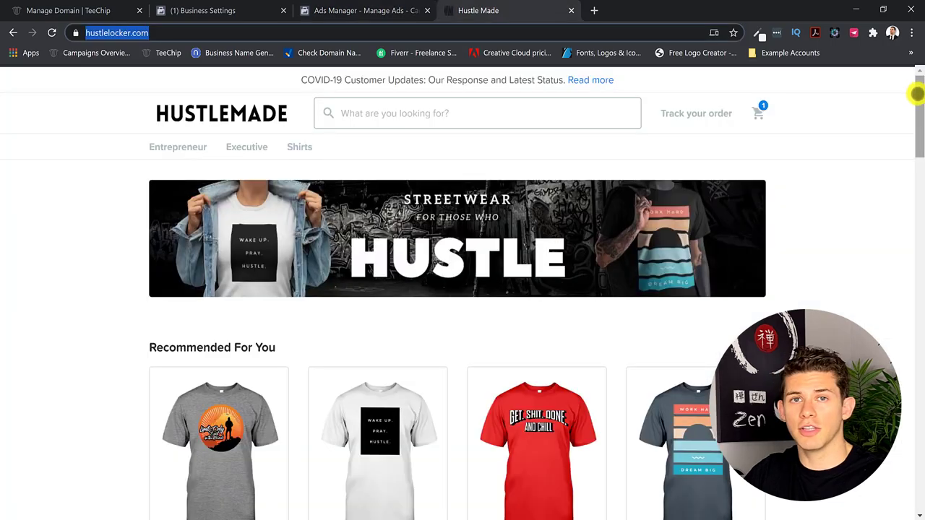